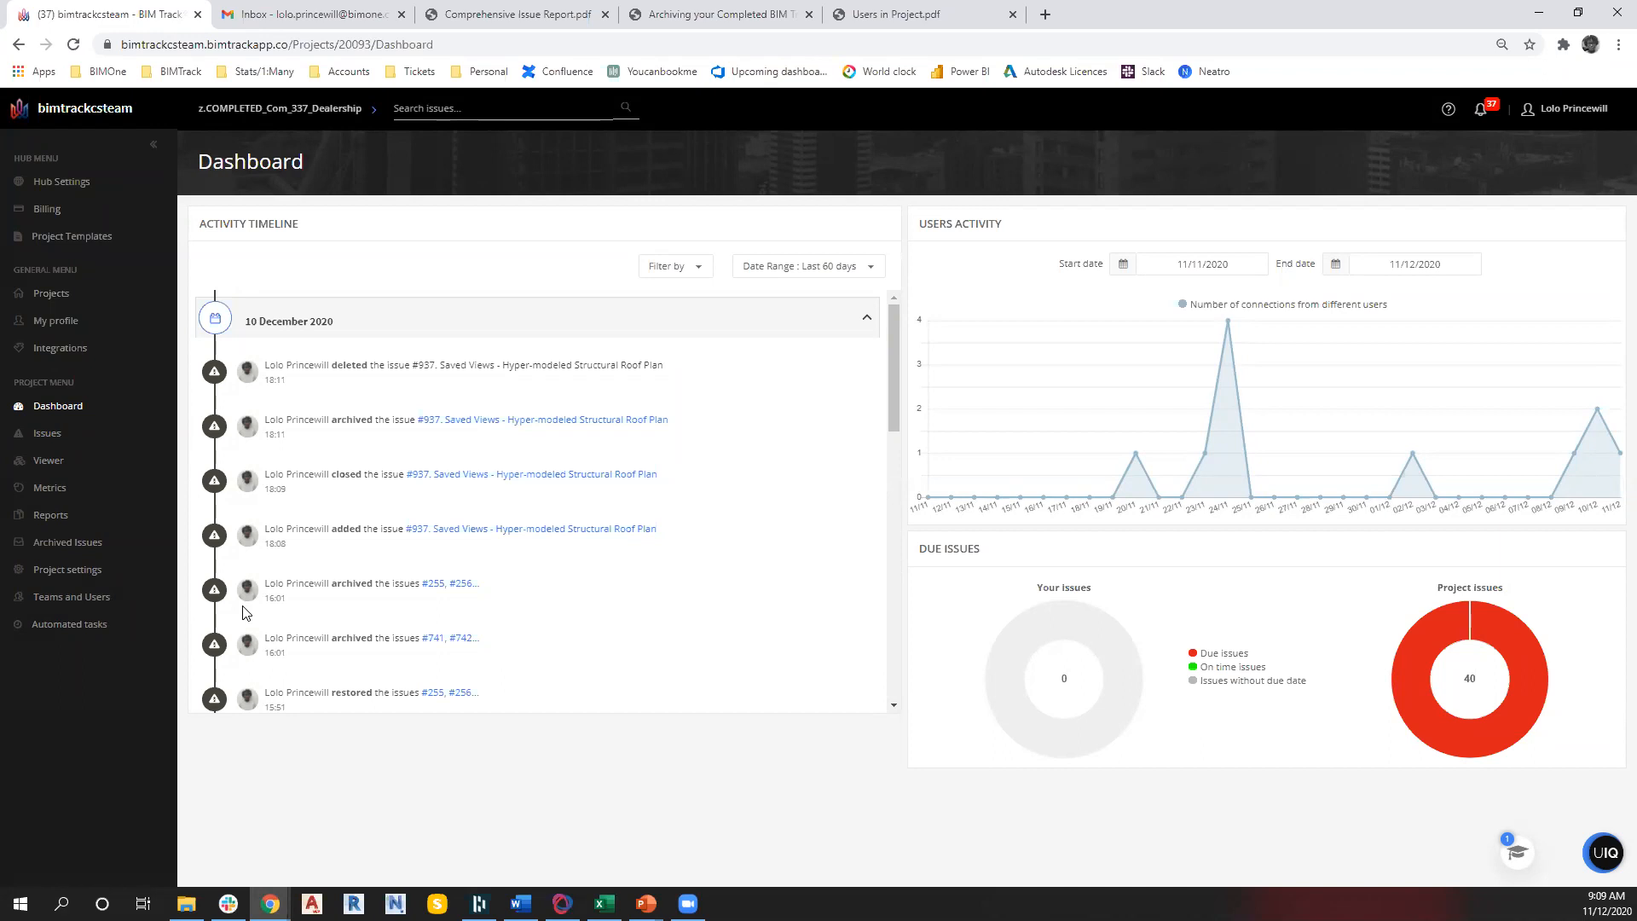
Open the project's due issues from the dashboard's Due Issues chart and review the filters applied to them
mouse_move(1473, 758)
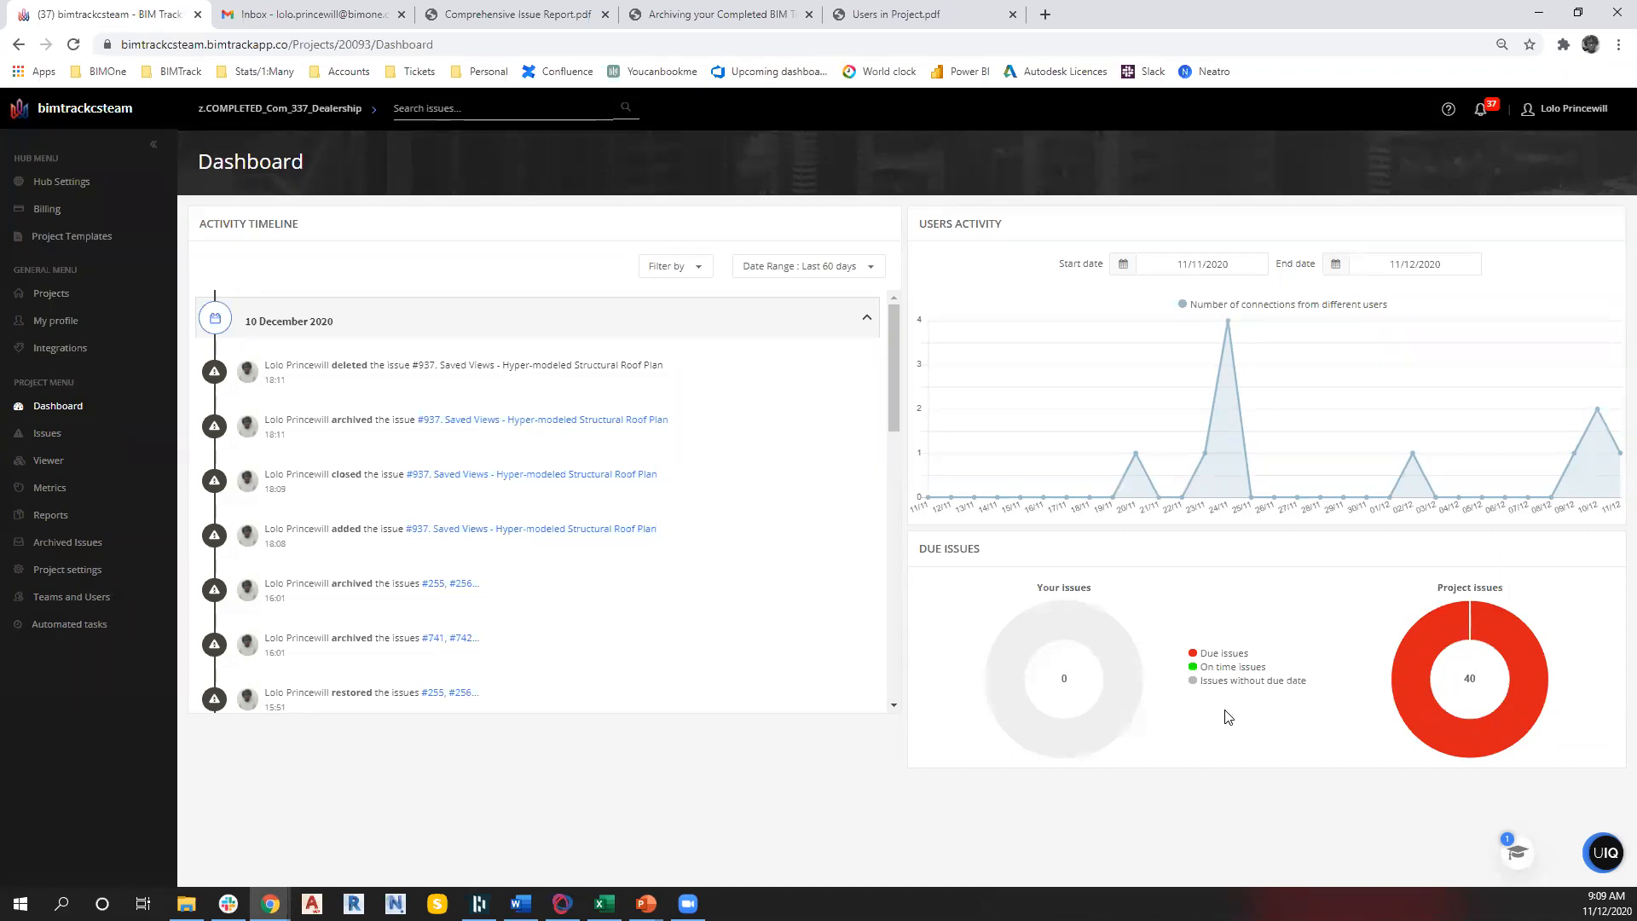
click(1455, 734)
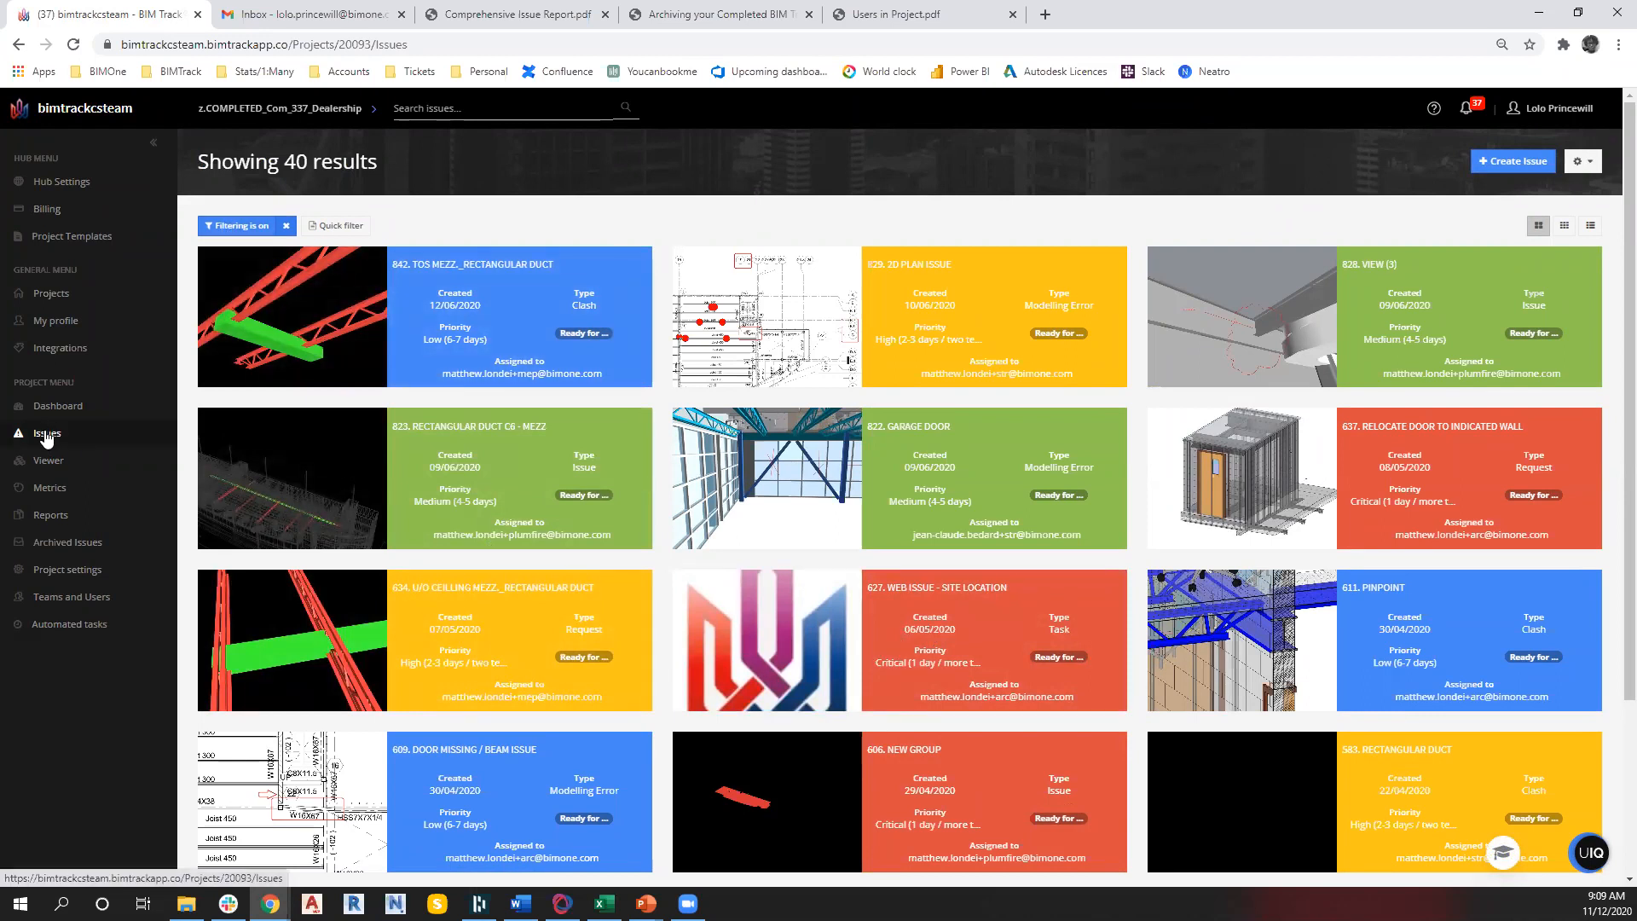
click(241, 225)
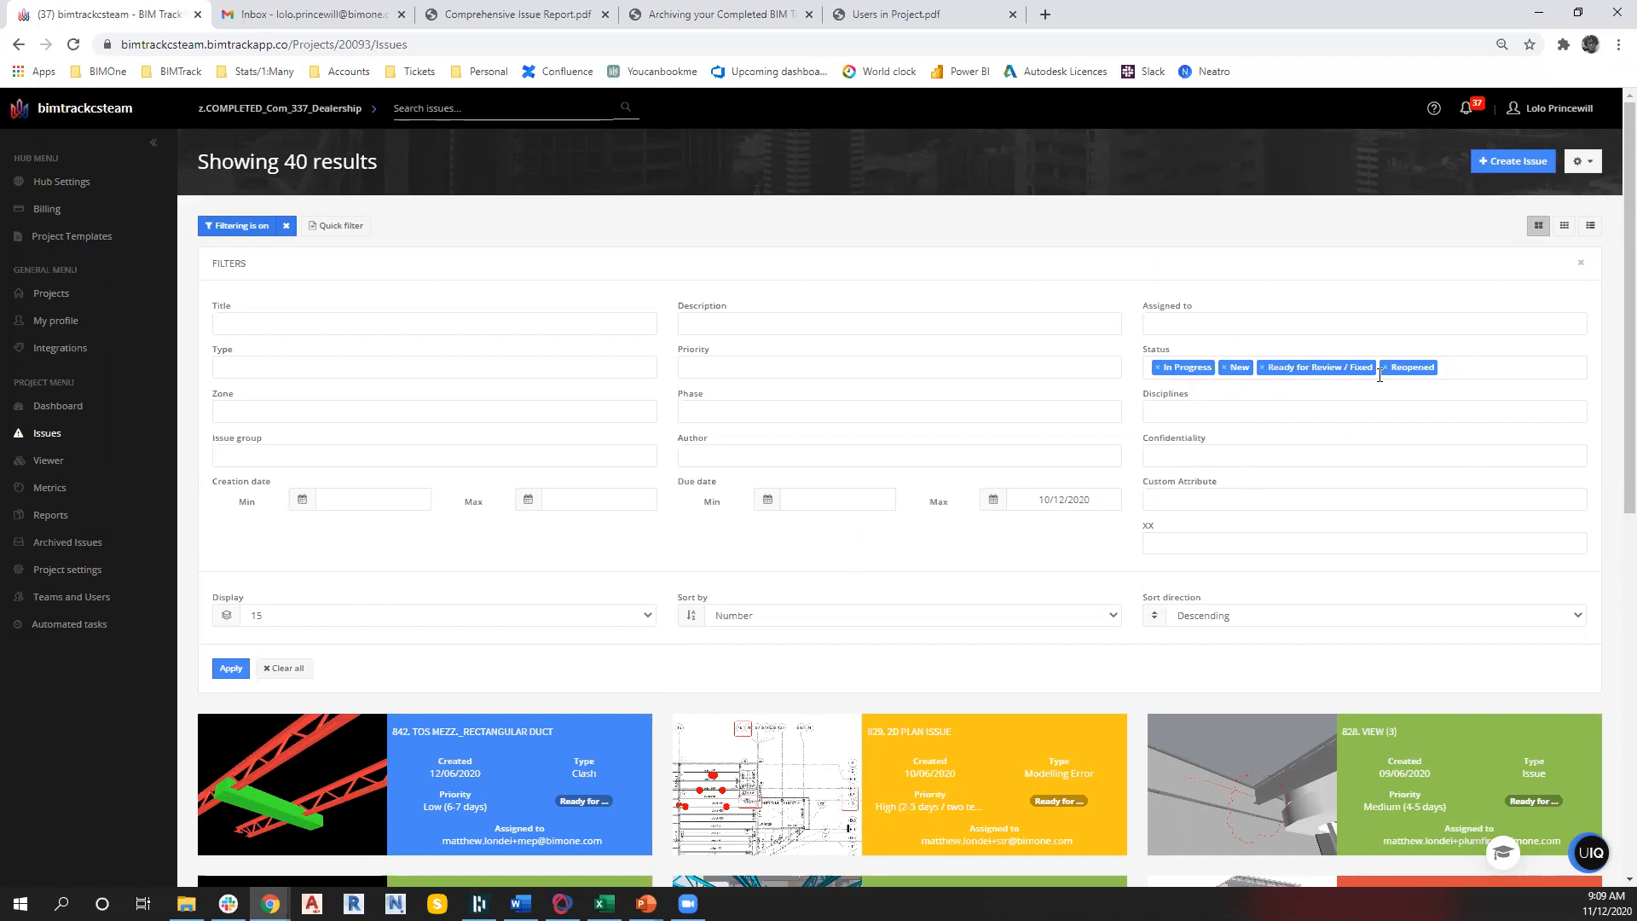
scroll(1007, 510, down, 3)
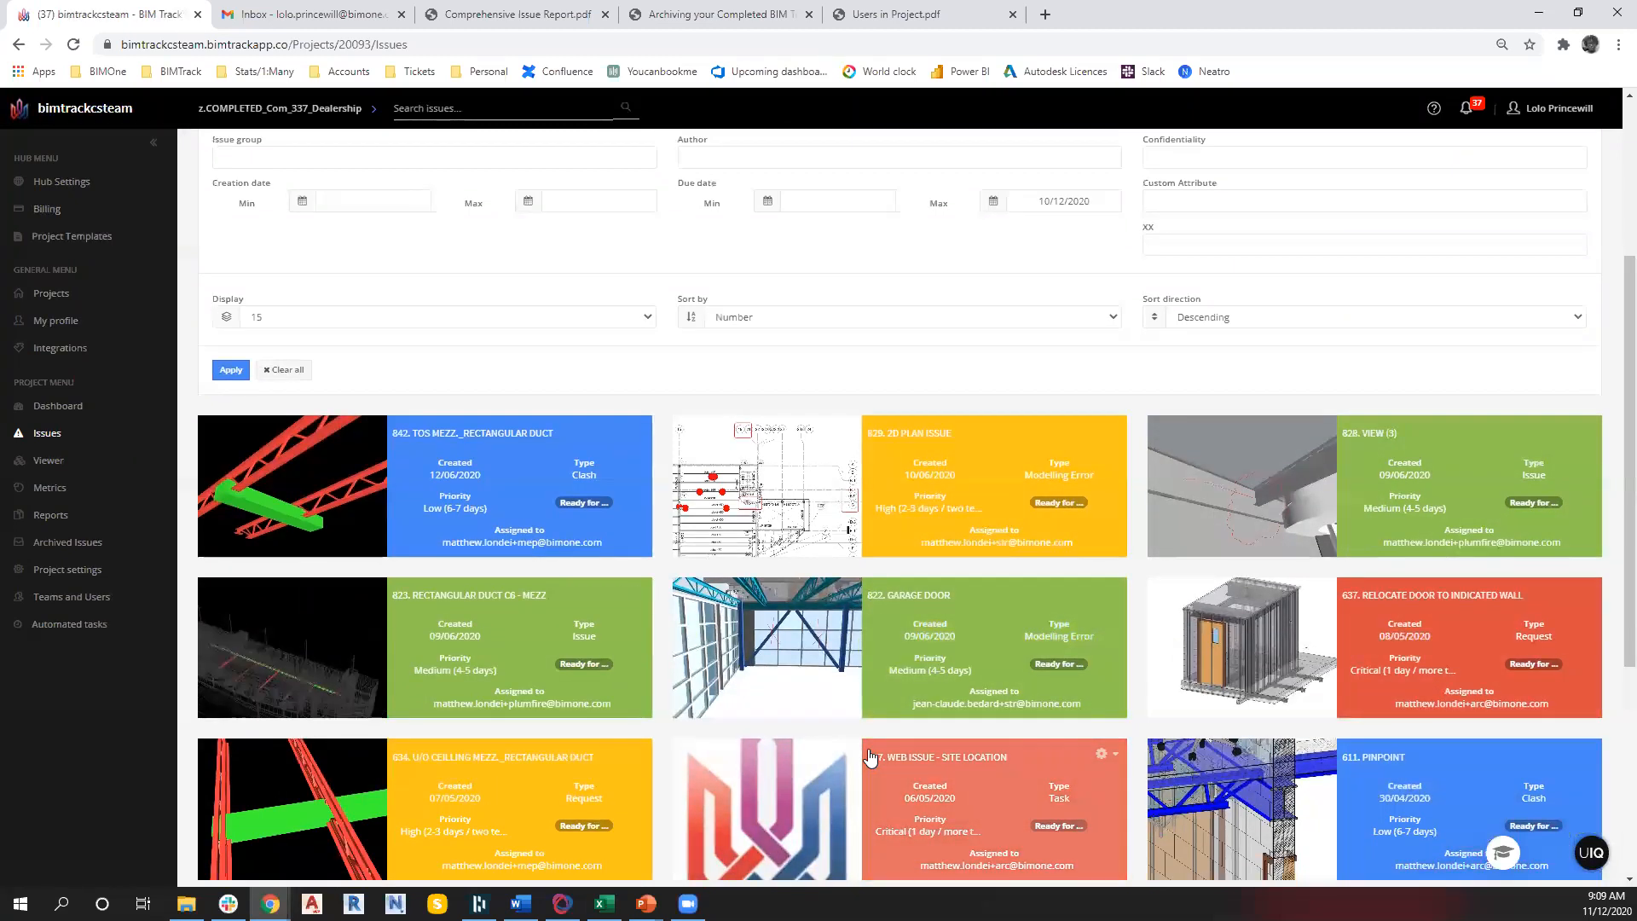
scroll(892, 695, up, 1)
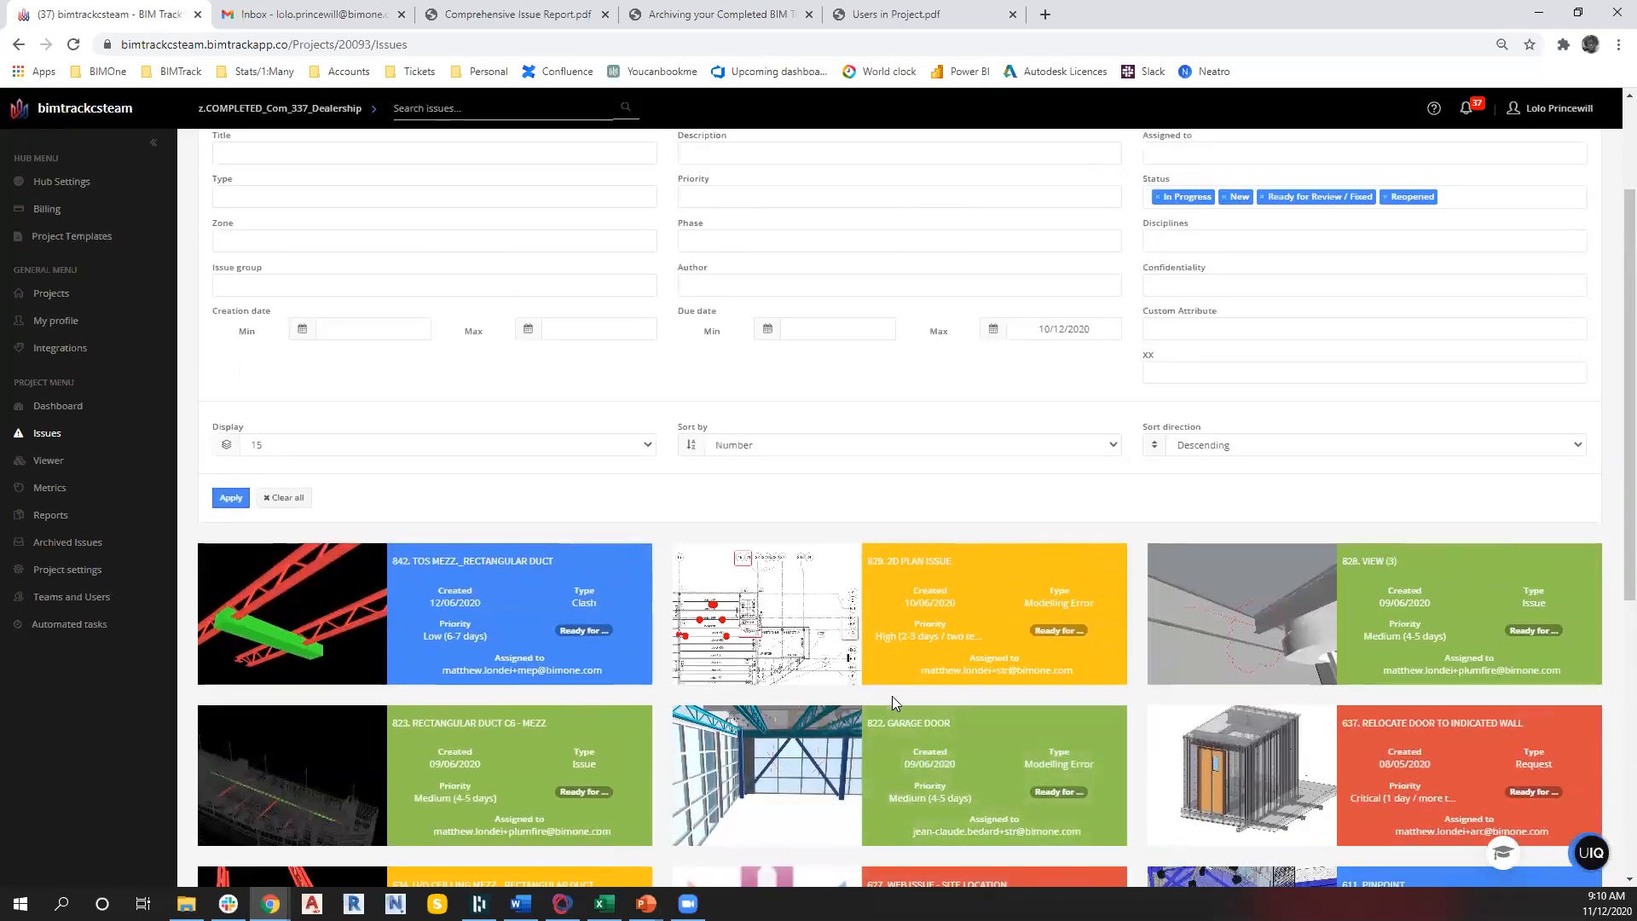
scroll(891, 695, up, 2)
Set the issue filter's display option to All, apply it and collapse the filters
scroll(330, 367, down, 3)
click(512, 361)
click(213, 423)
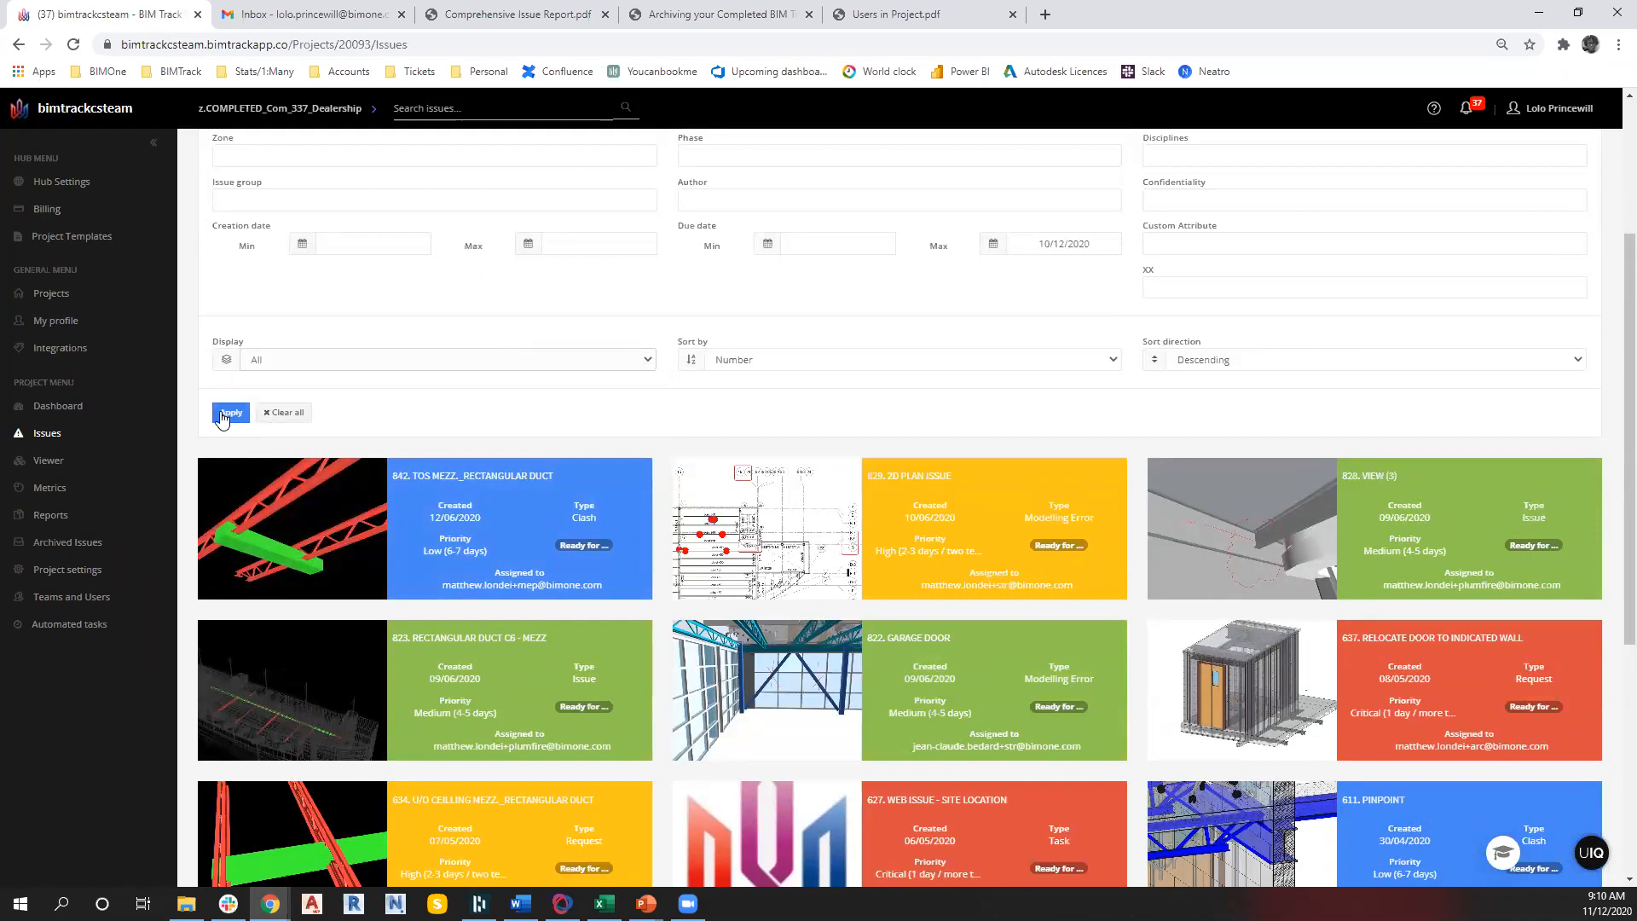
click(223, 414)
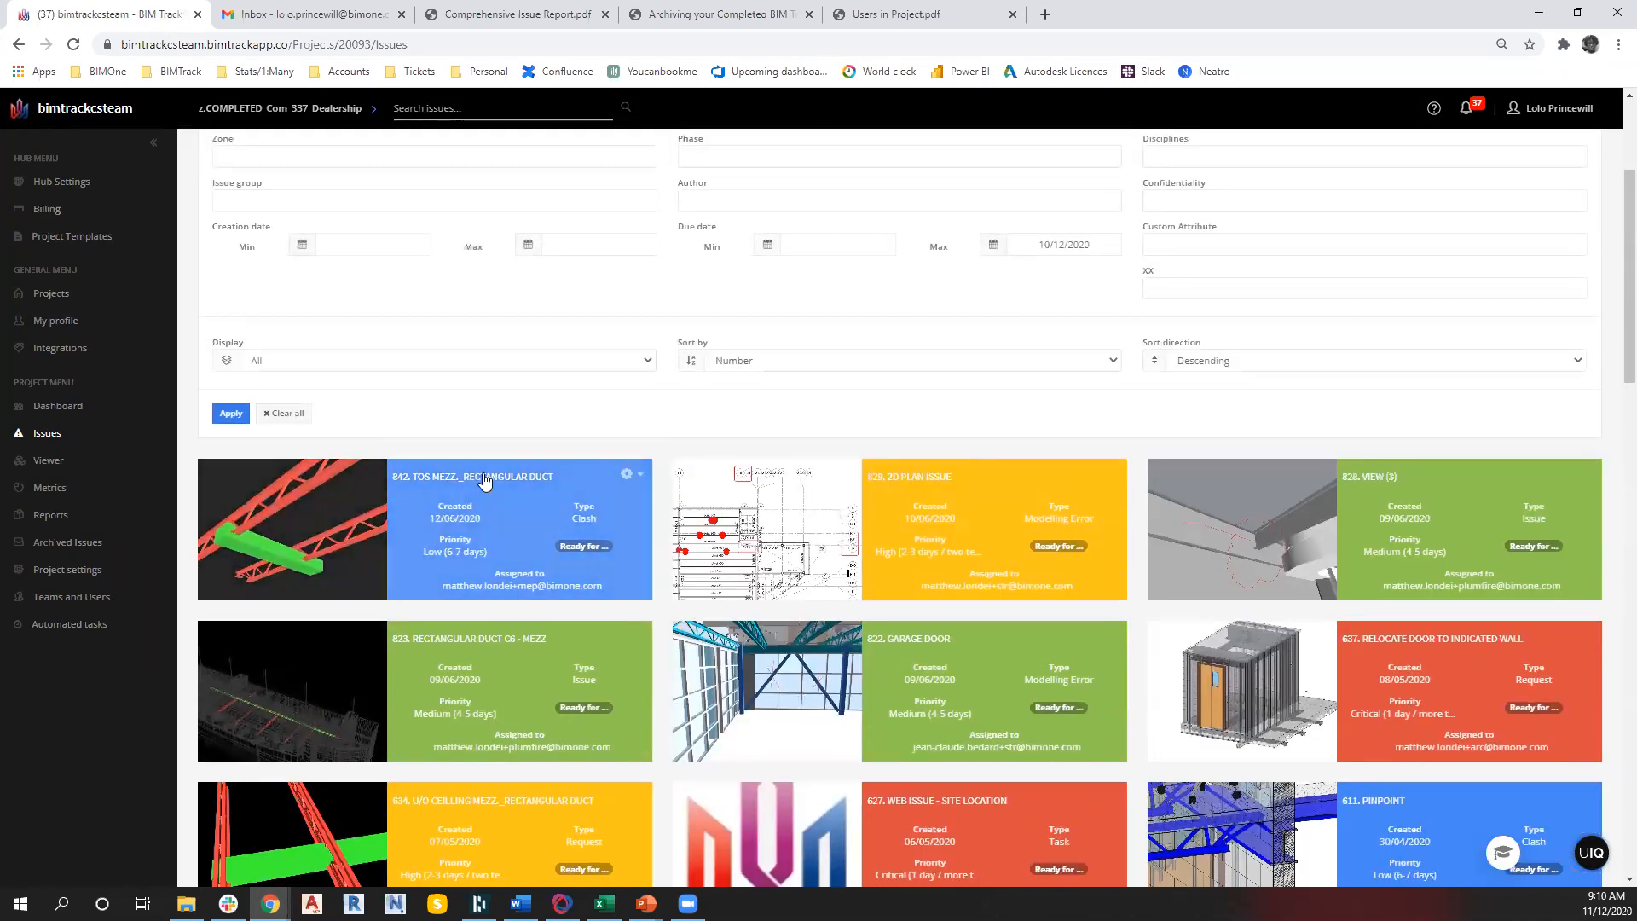
scroll(484, 480, up, 3)
click(256, 230)
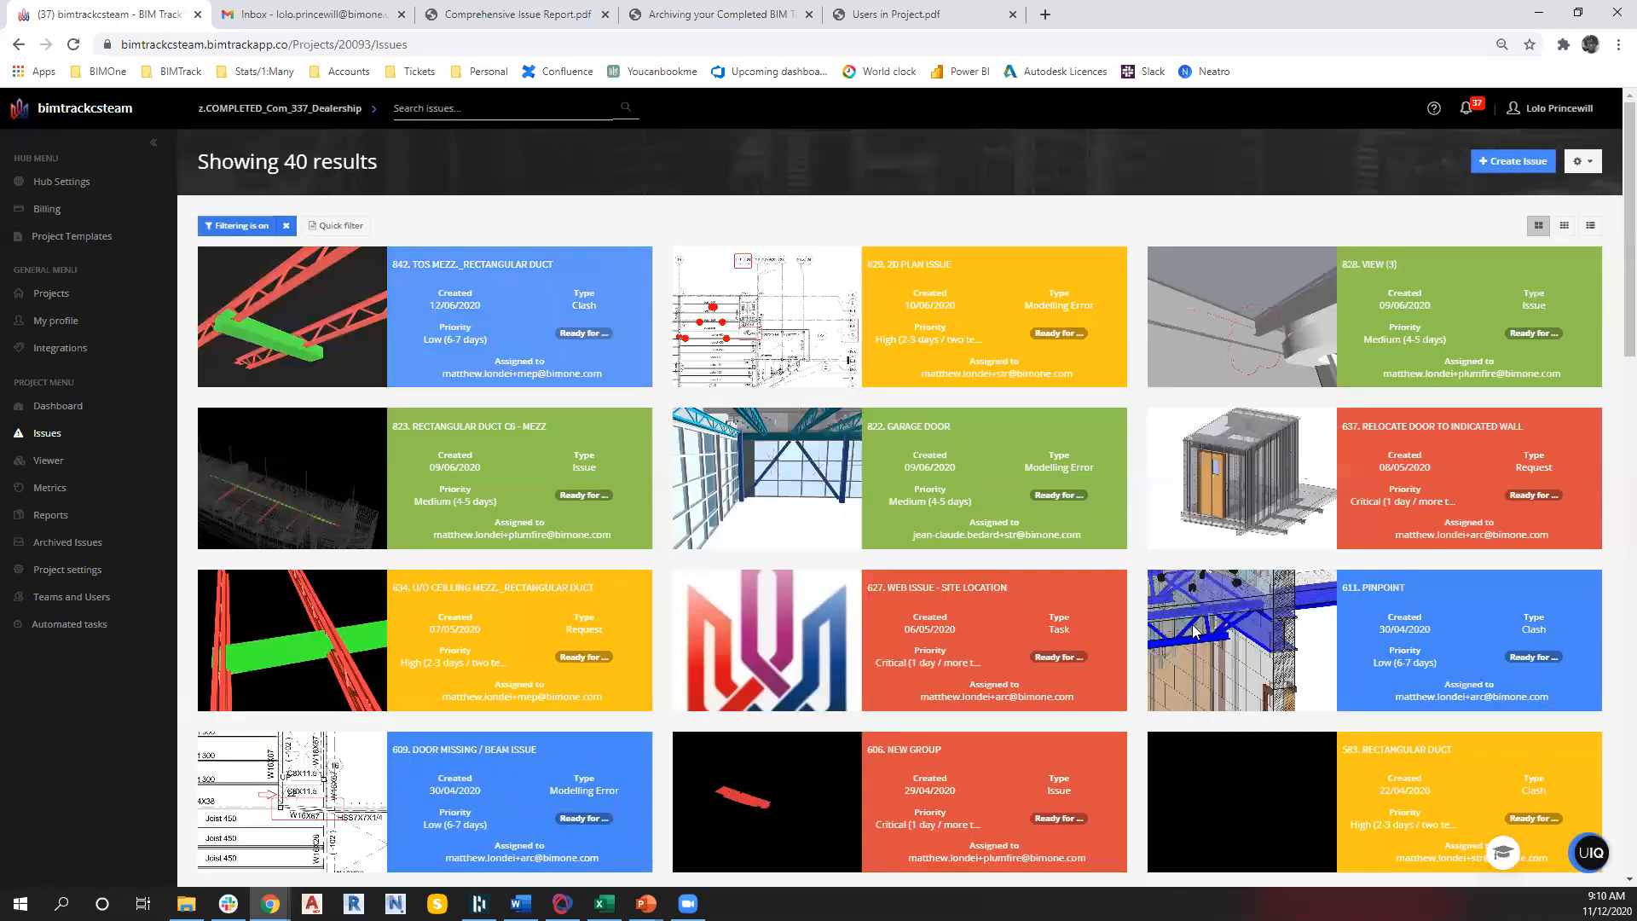
Select all listed issues, view the status choices for multi-editing them, and cancel the edit
click(1583, 161)
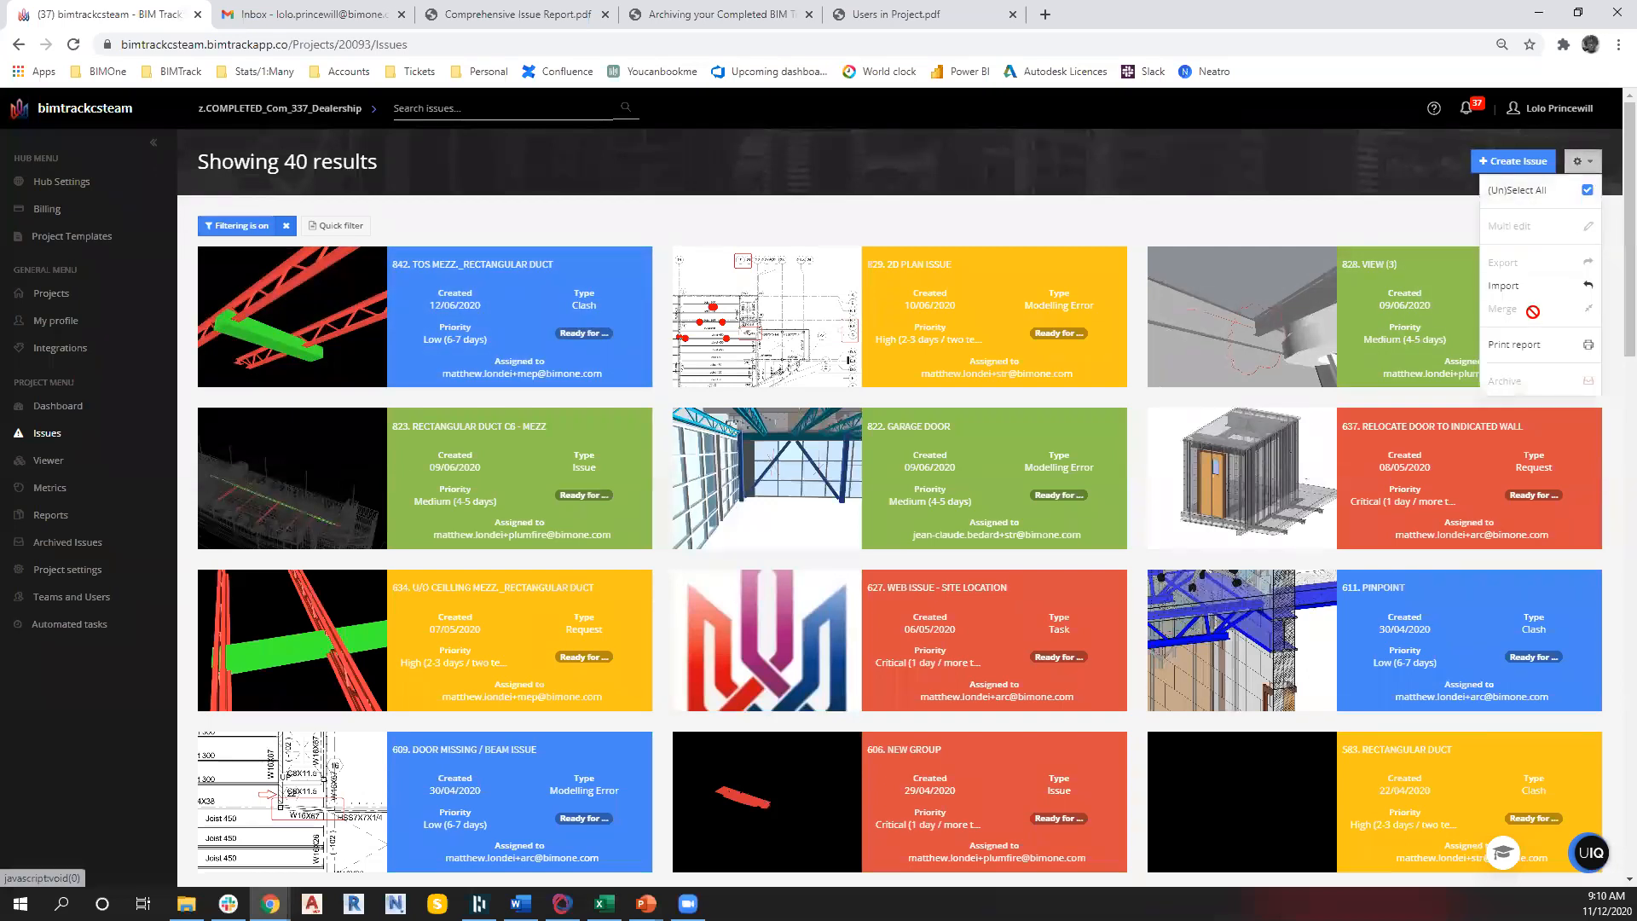
click(1536, 190)
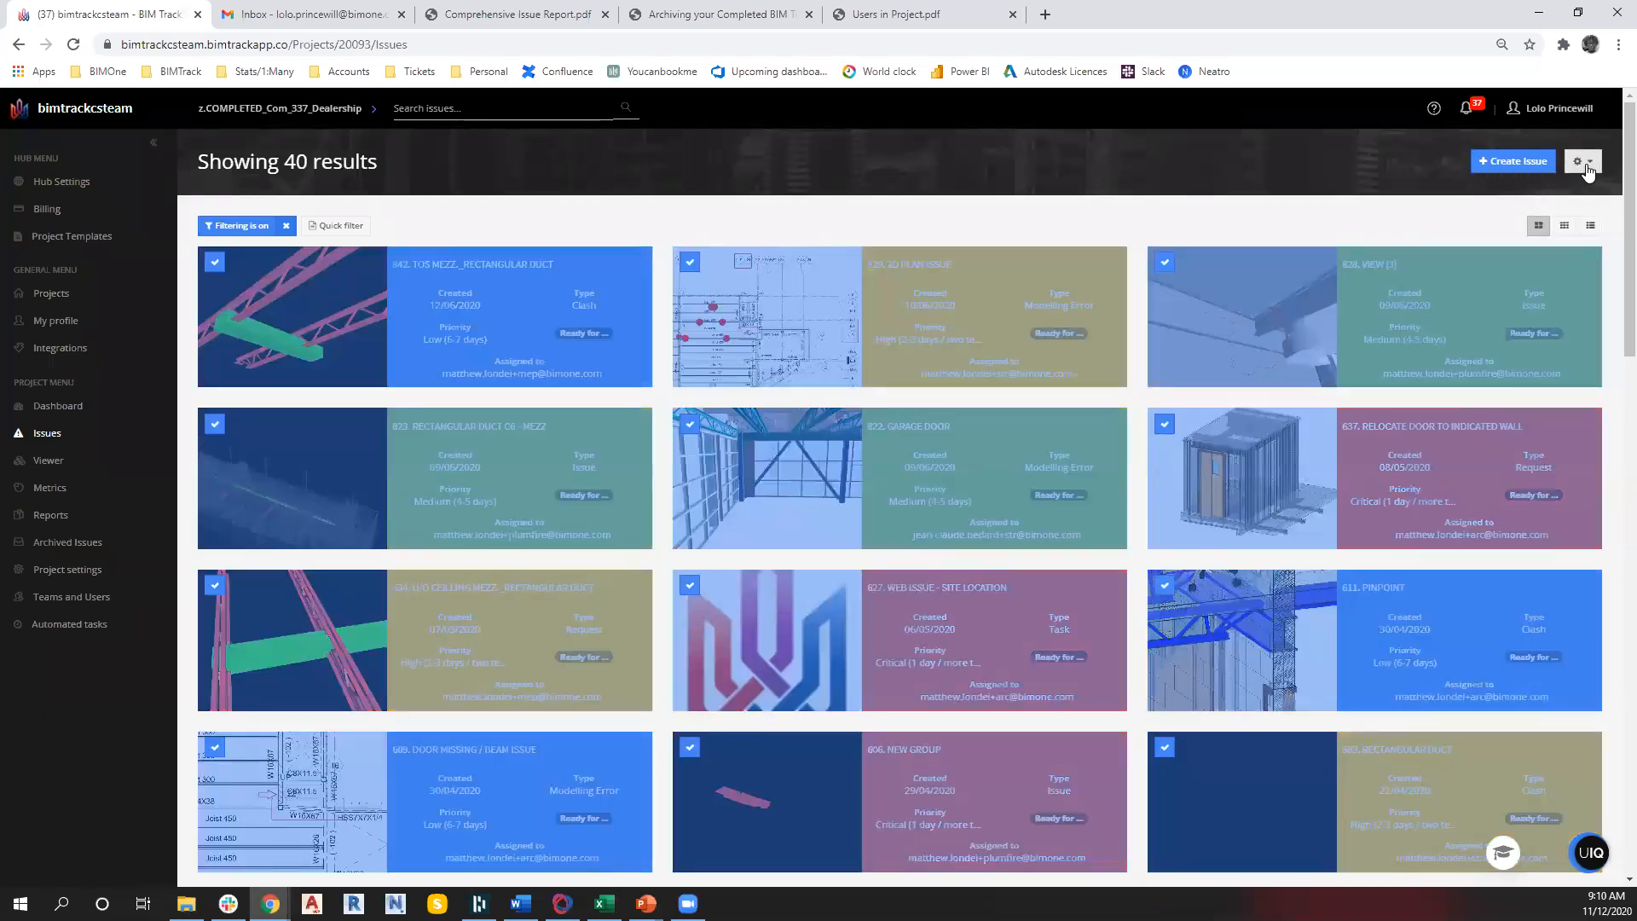
click(1583, 161)
click(1507, 227)
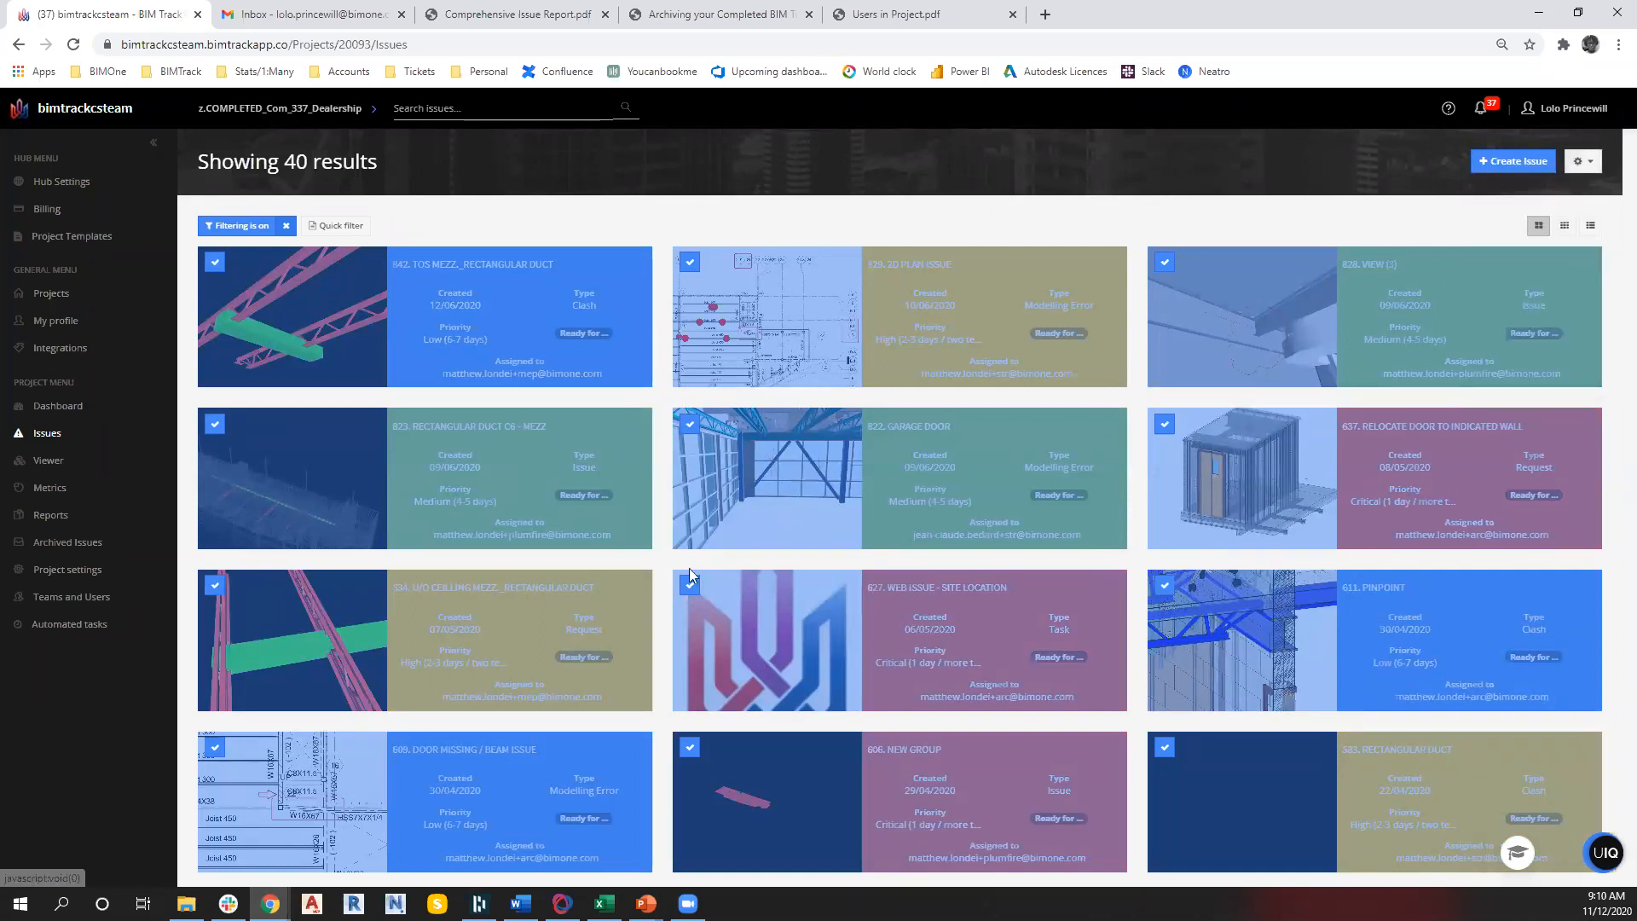
click(881, 271)
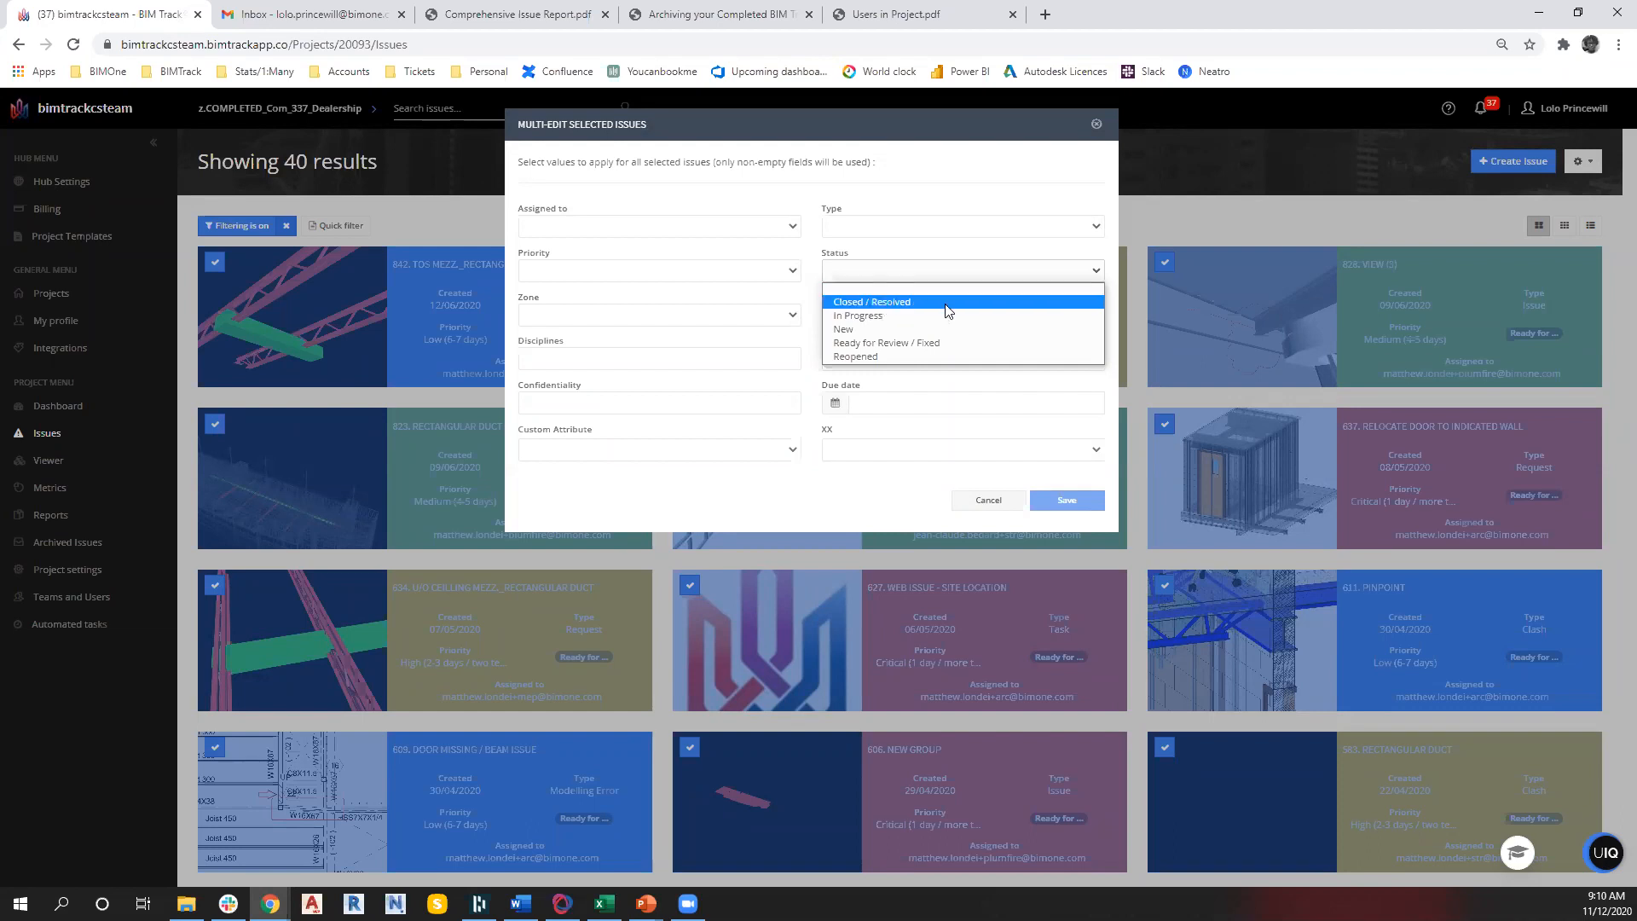
click(997, 493)
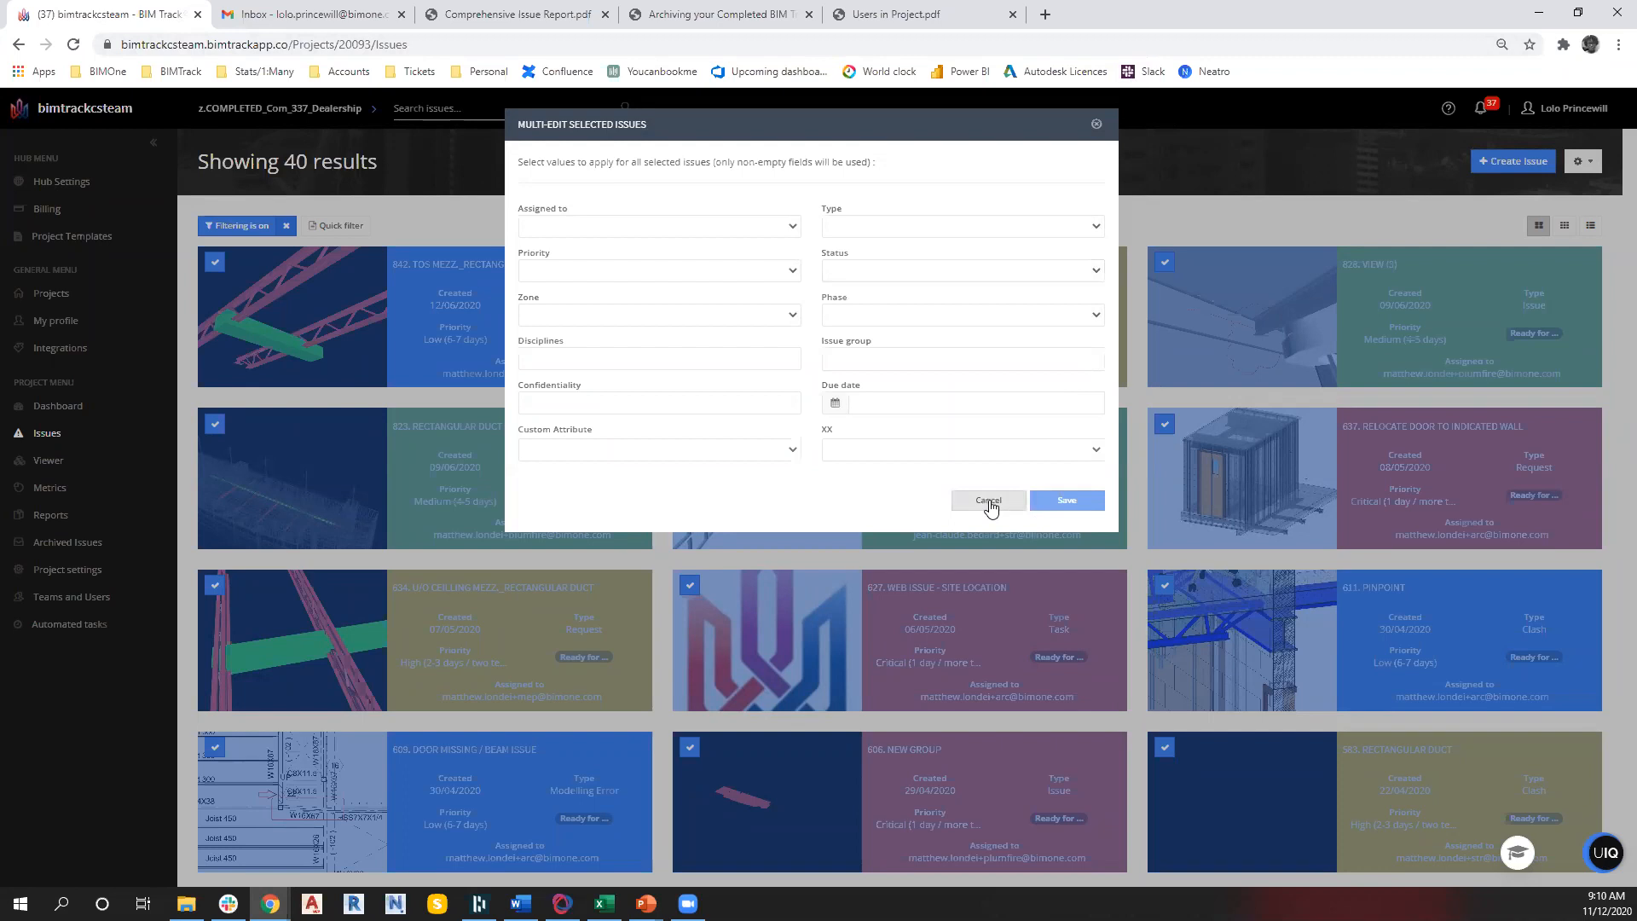
click(989, 499)
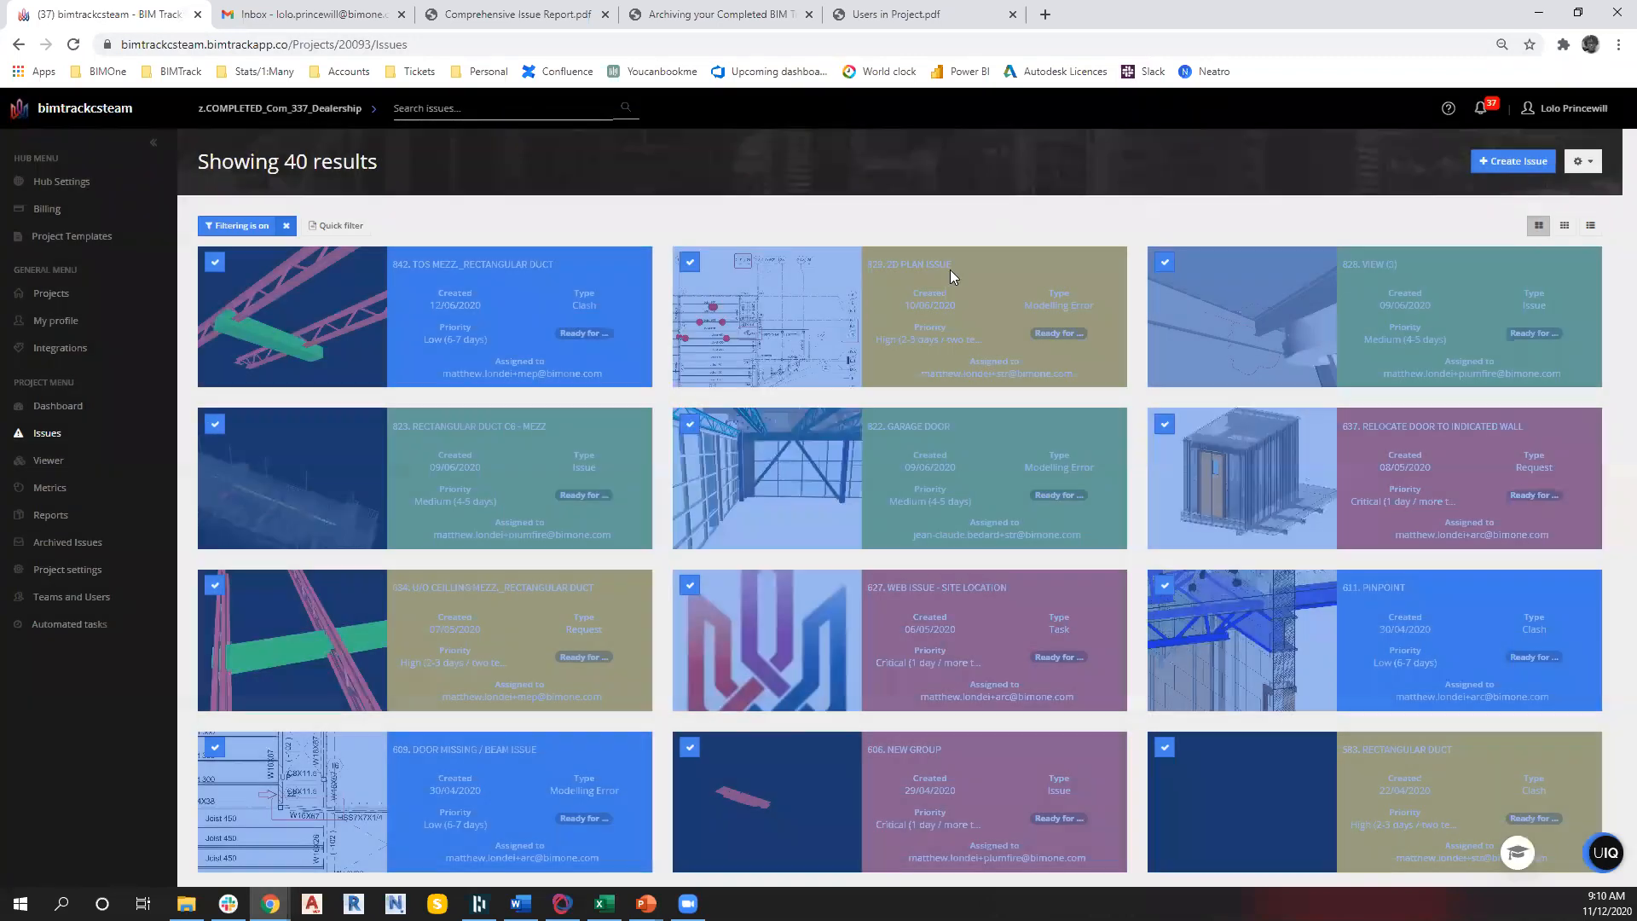
Deselect all the issues and clear the active filter from the issue list
click(213, 264)
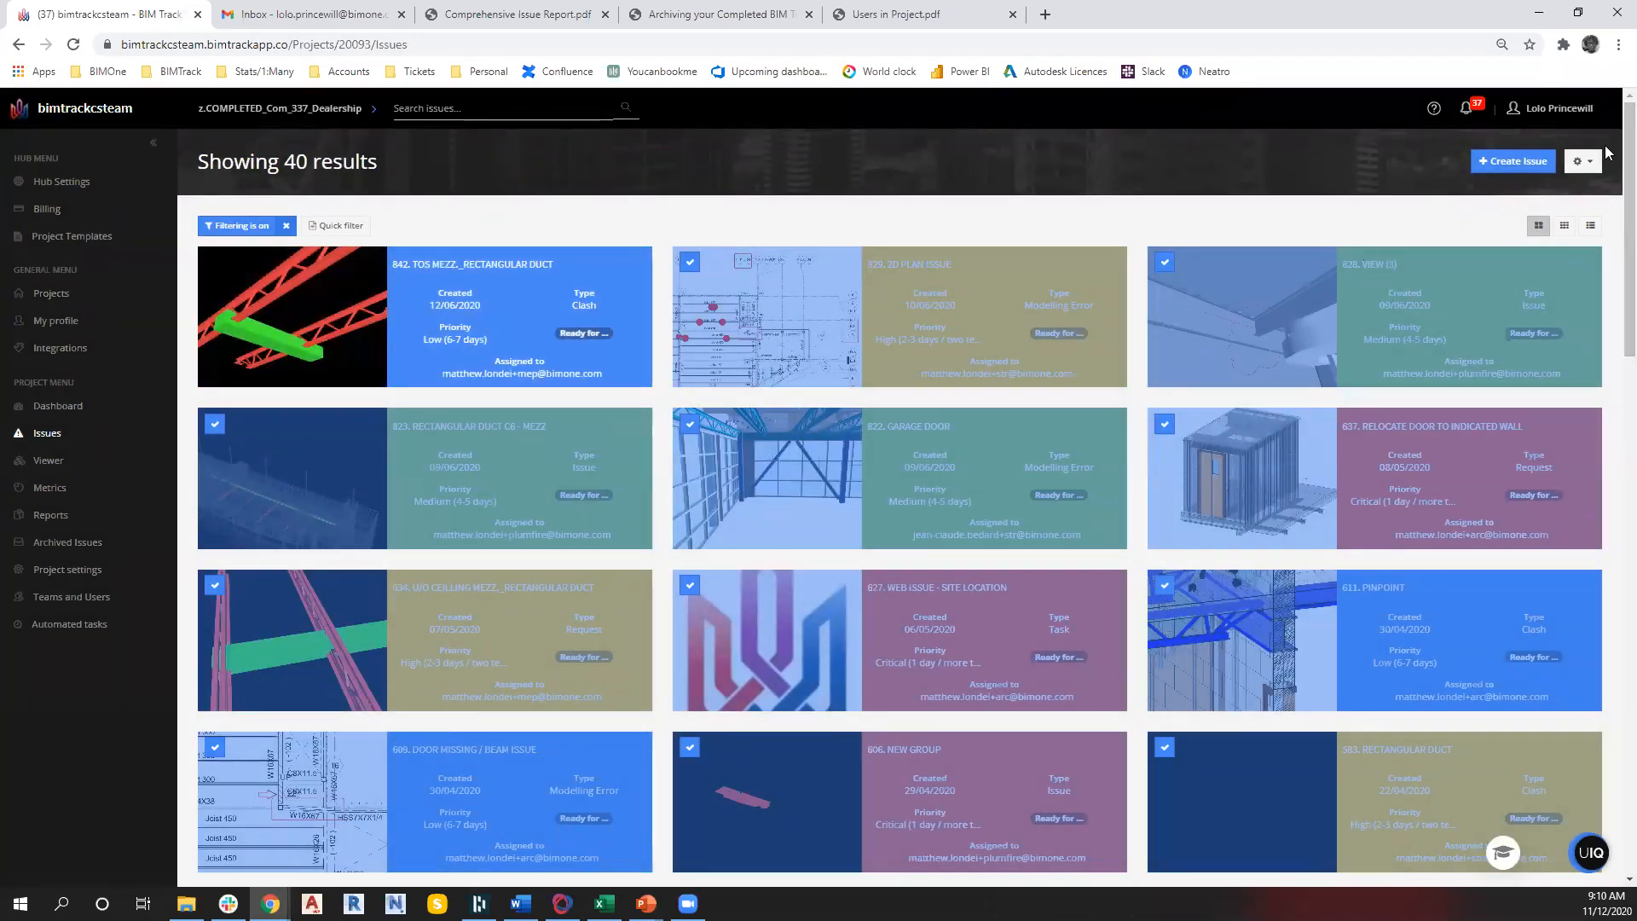
click(1583, 161)
click(1556, 203)
click(1582, 161)
click(1545, 203)
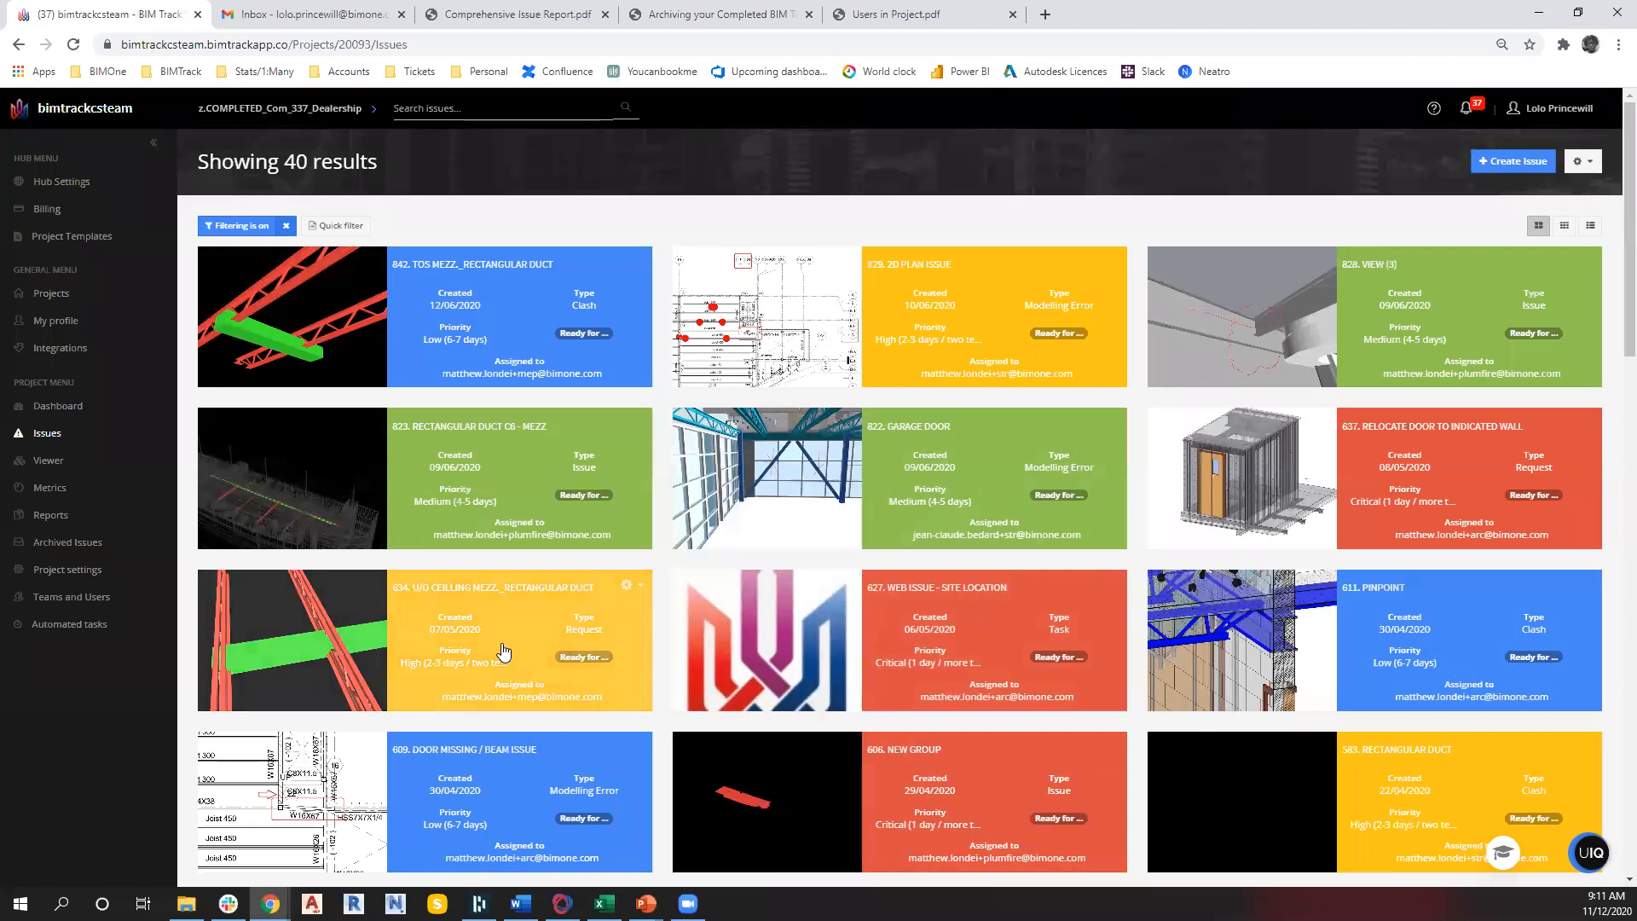
click(285, 225)
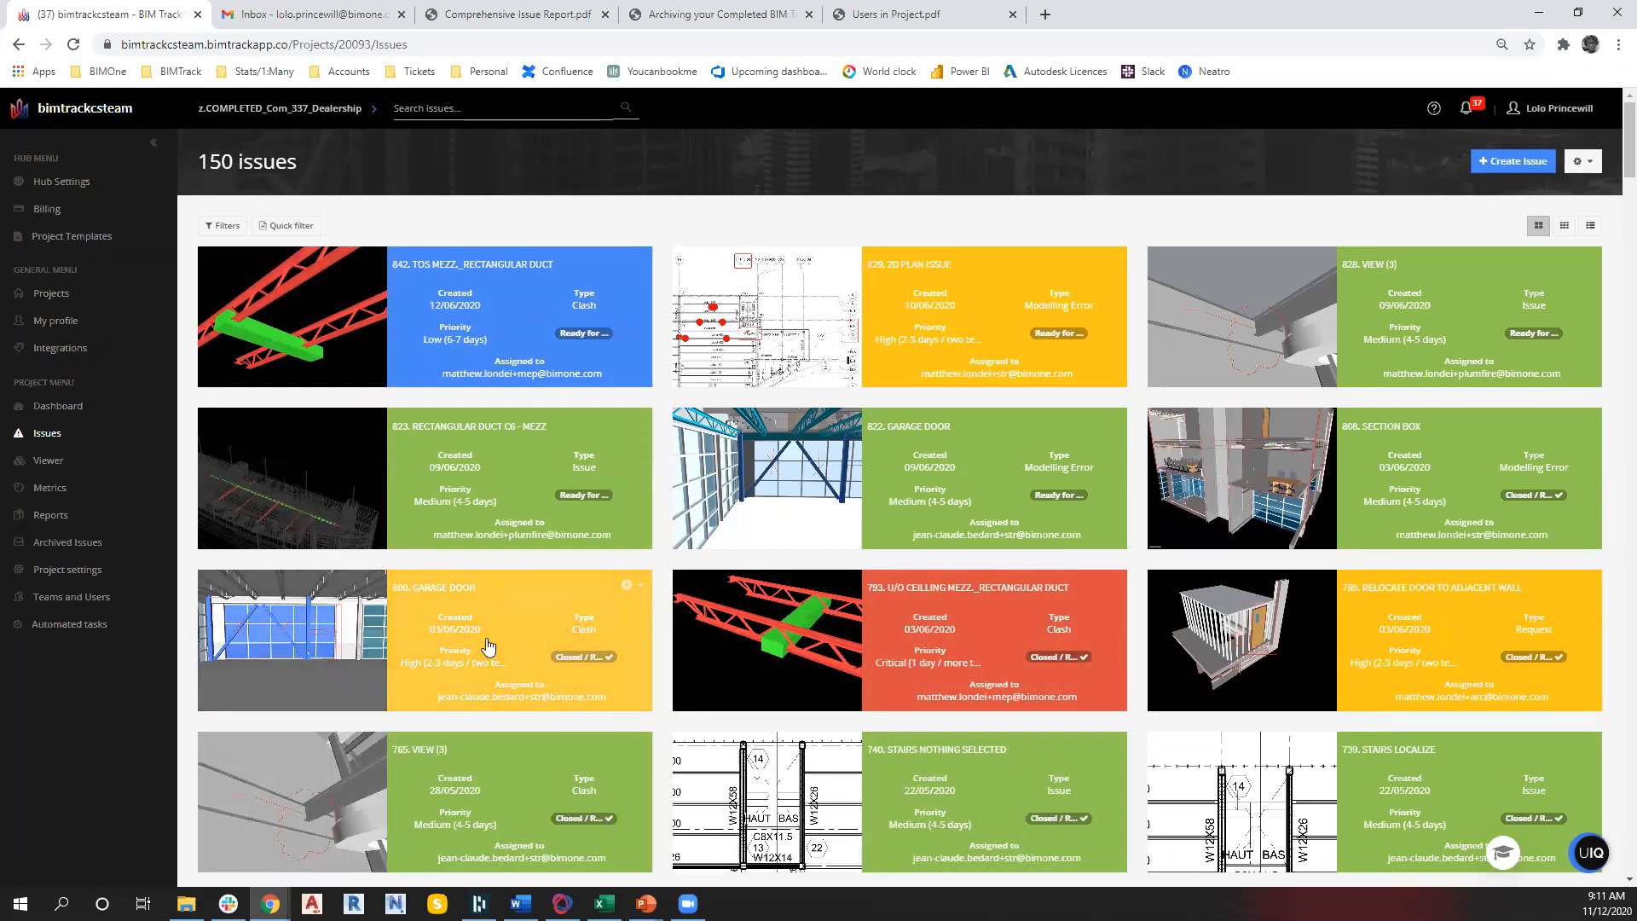
Open the project's archived issues and apply a filter that displays all of them on one page
click(92, 541)
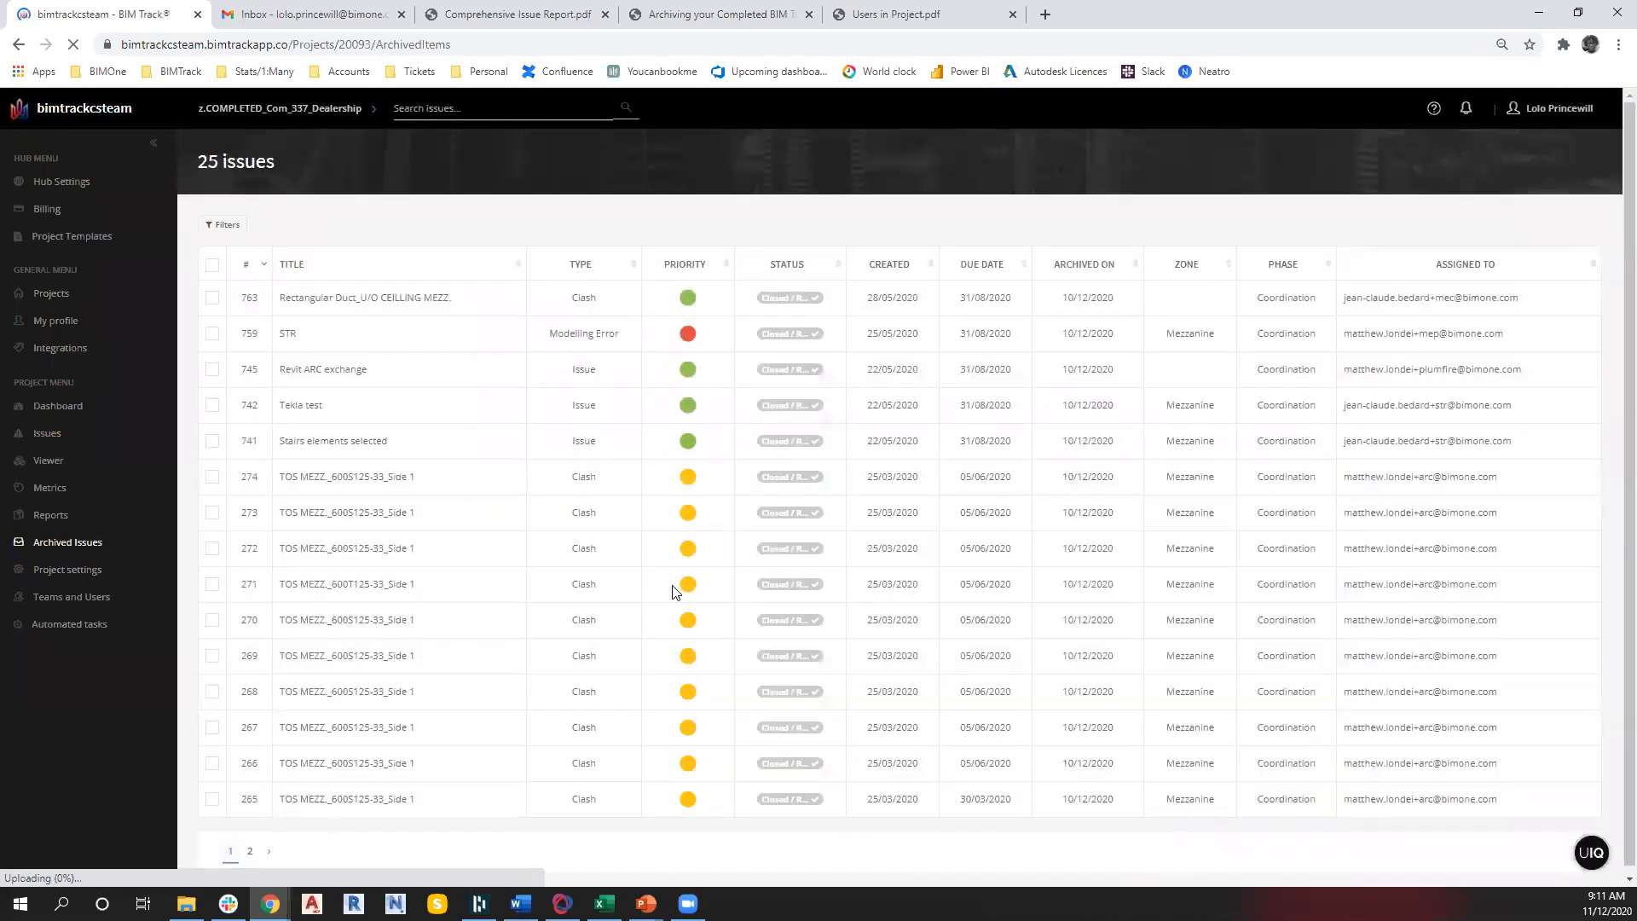
click(224, 226)
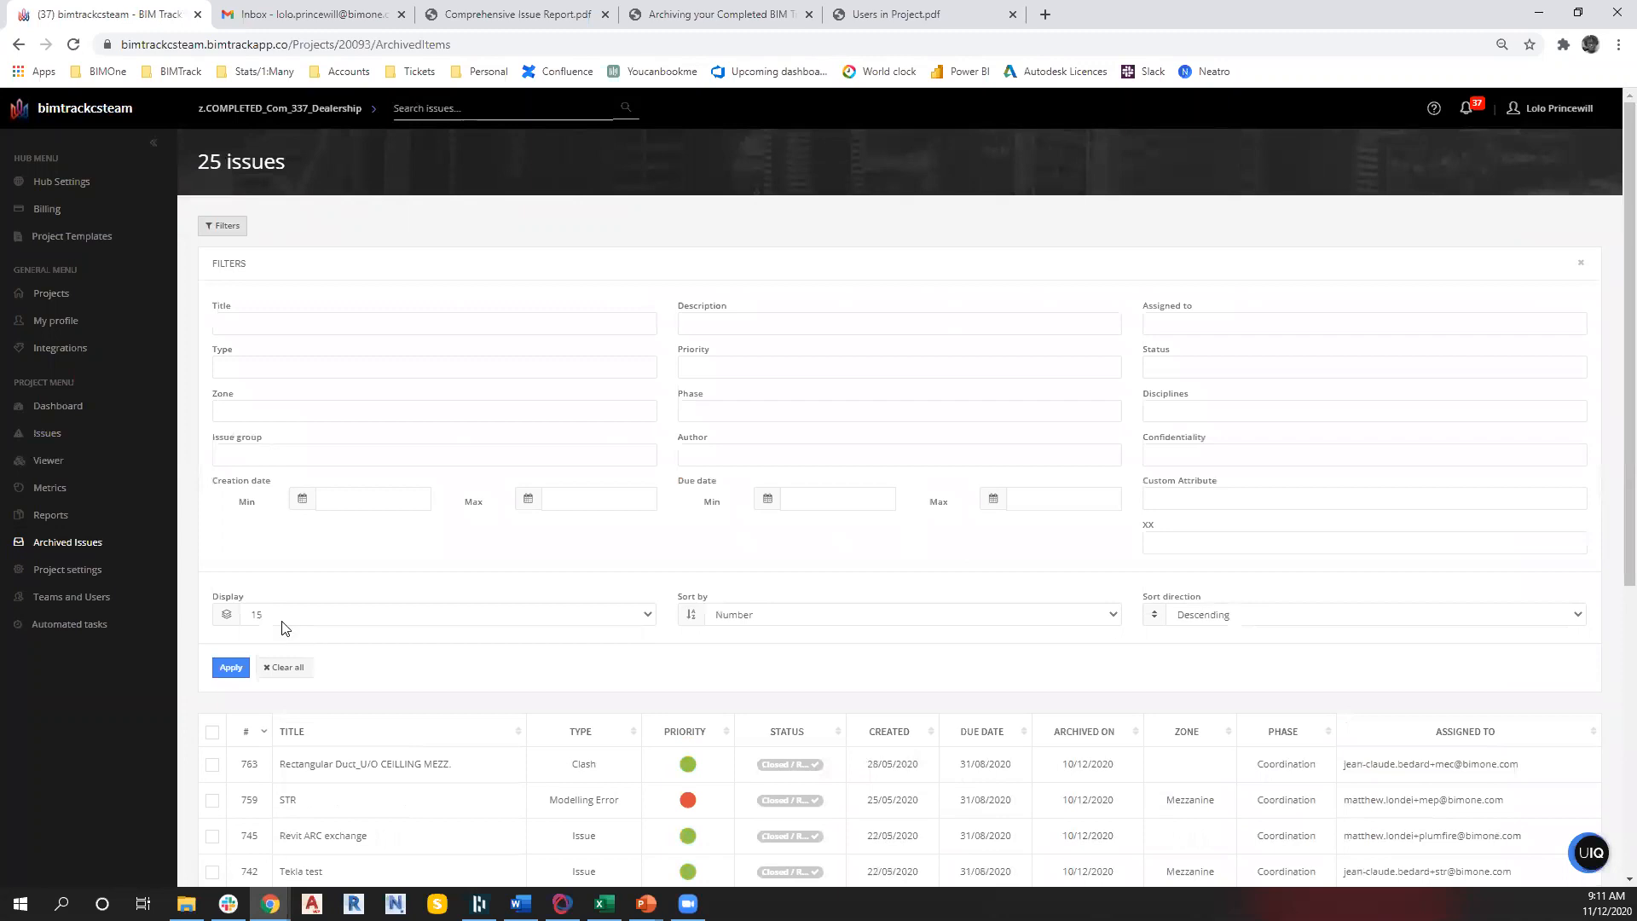
click(284, 616)
click(286, 692)
click(231, 668)
click(256, 226)
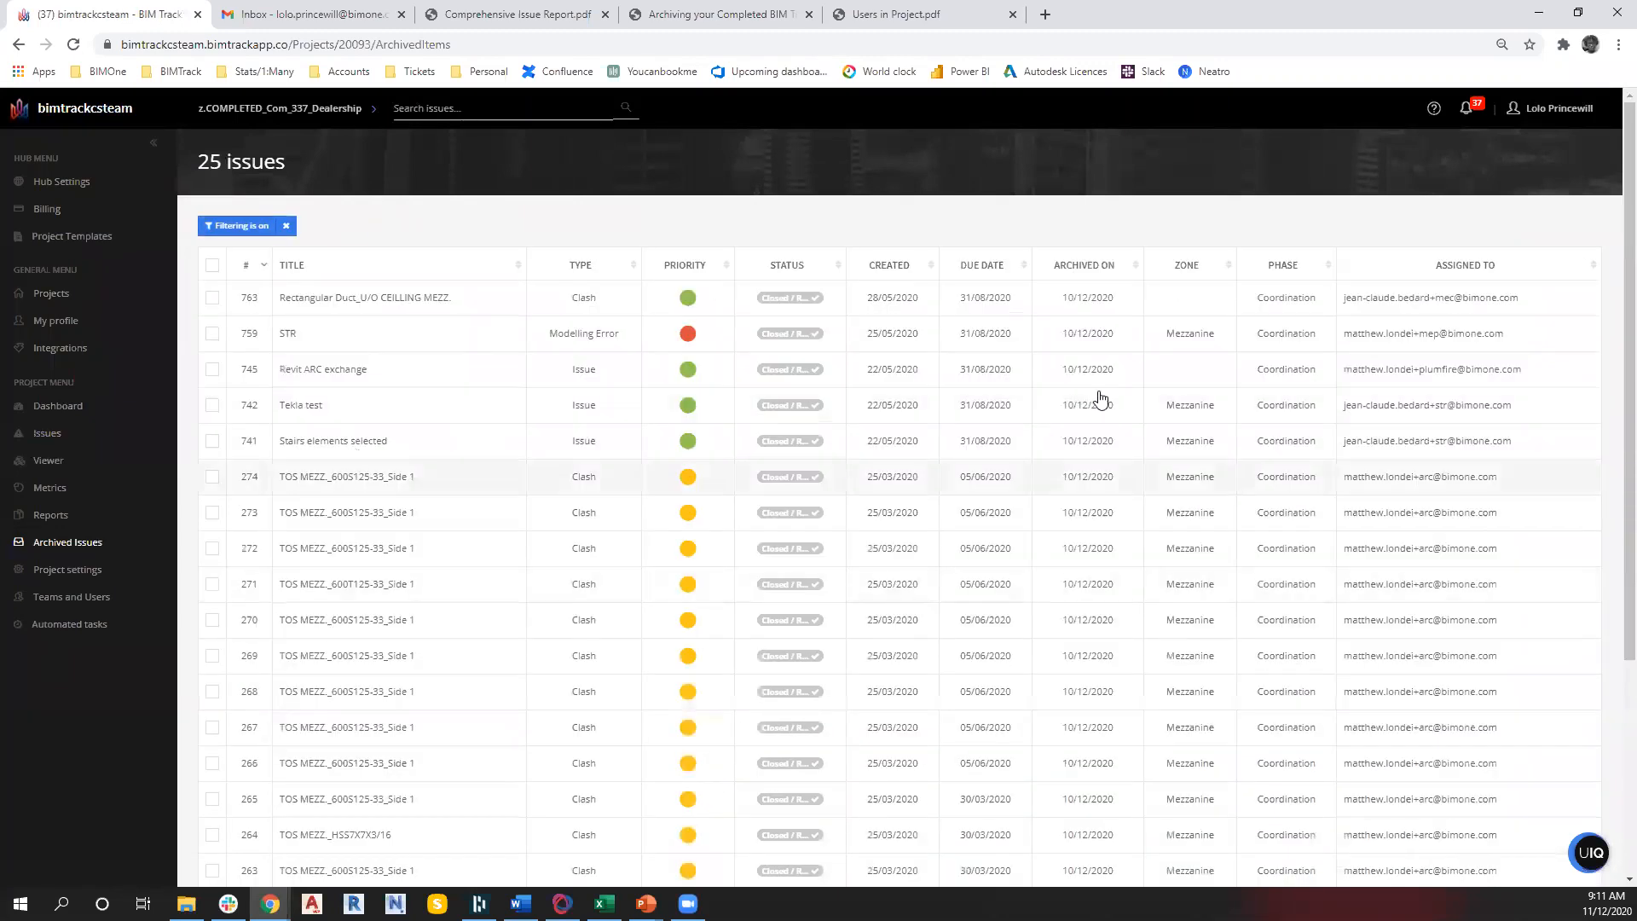
Select all the archived issues and restore them with the status Closed / Resolved
click(212, 265)
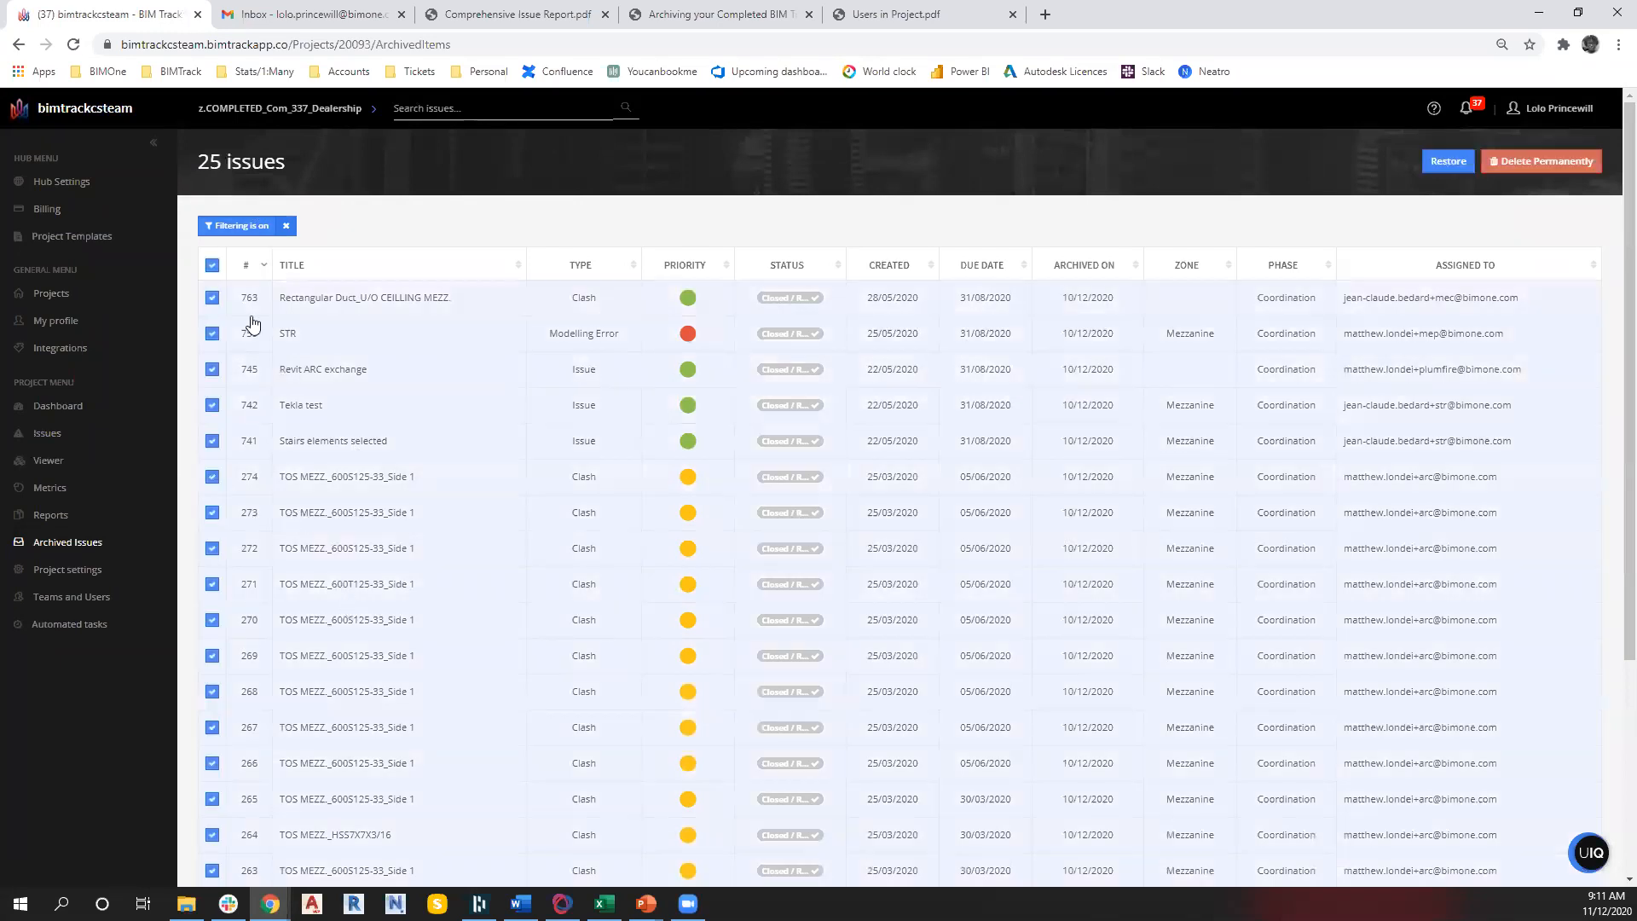
scroll(253, 803, down, 2)
scroll(438, 555, up, 3)
click(1448, 161)
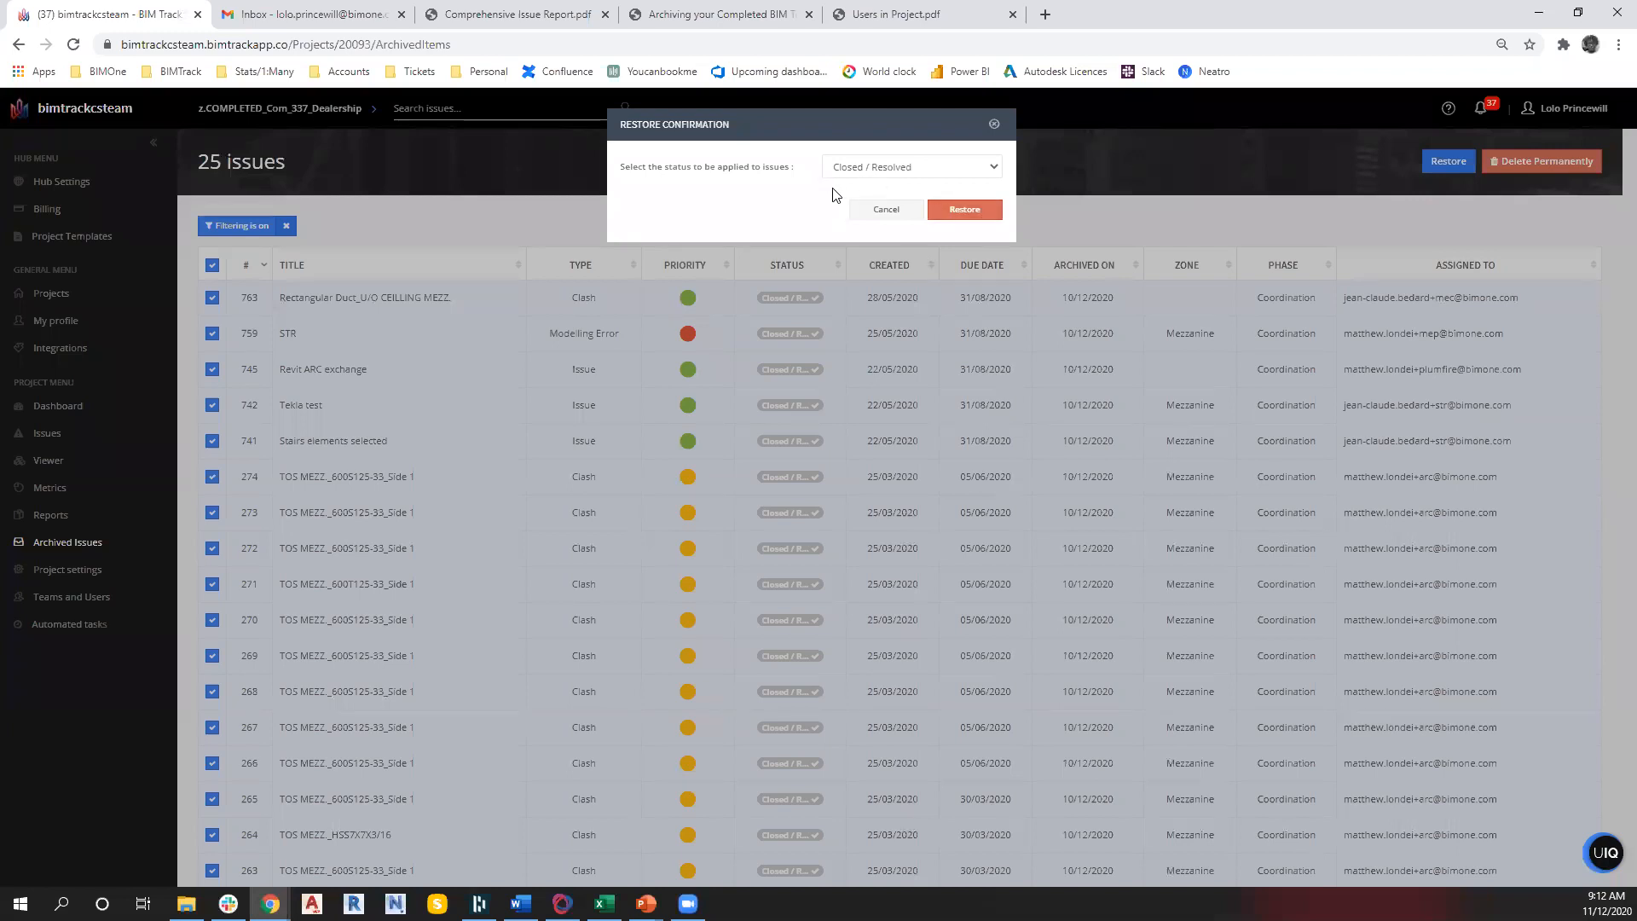
click(960, 211)
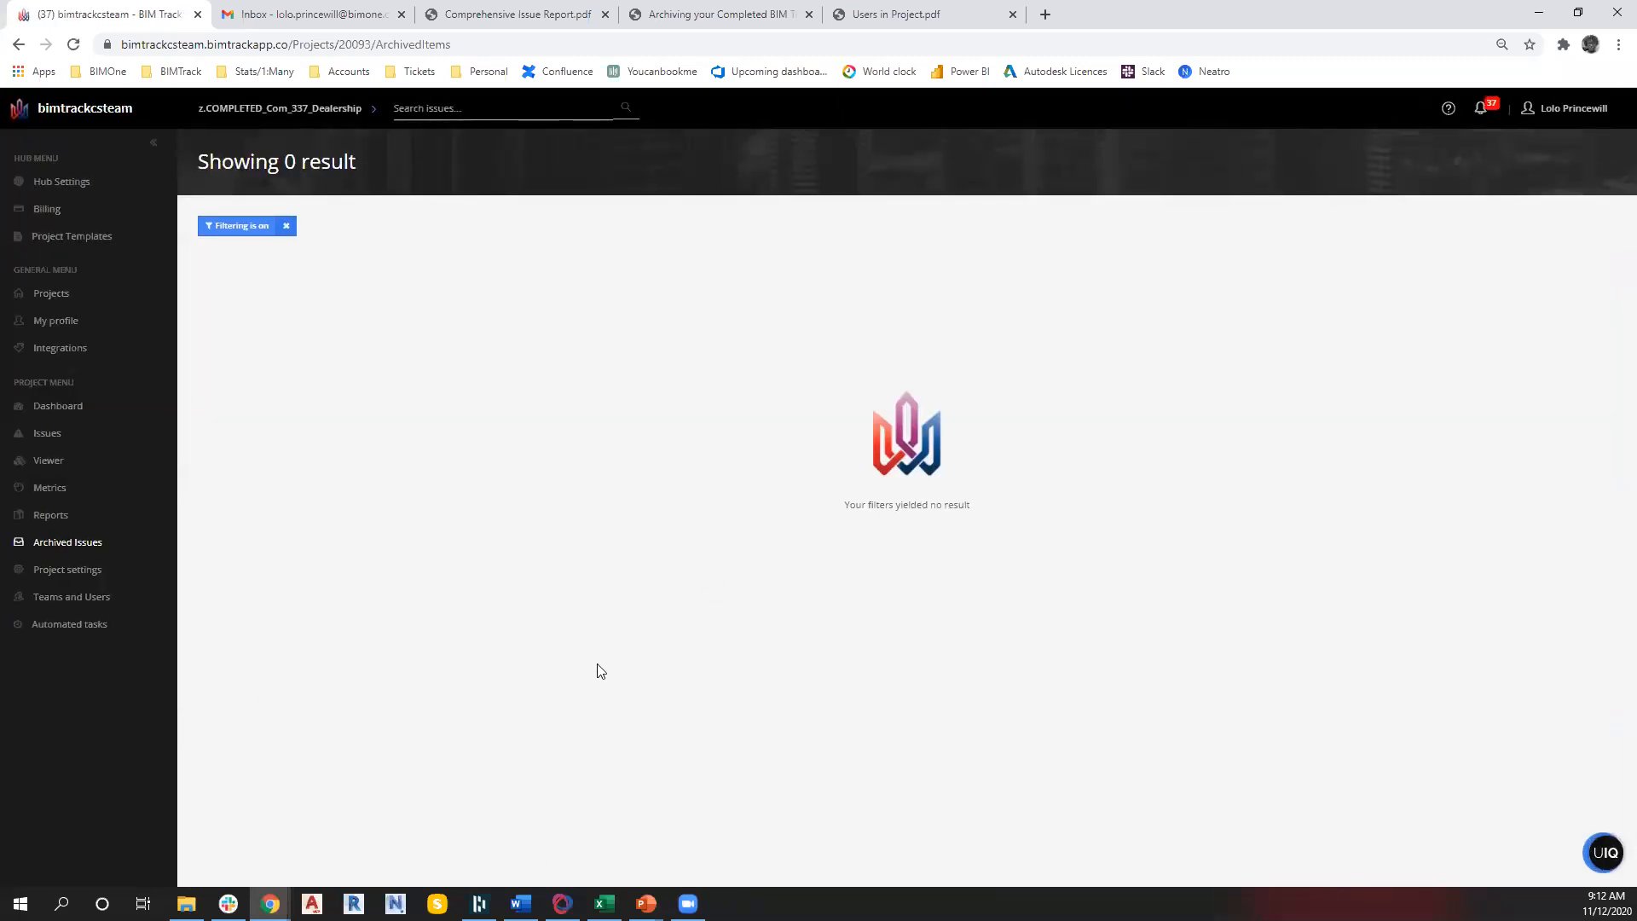
Go back to the project's issues and apply the filter with the display option at All
click(73, 437)
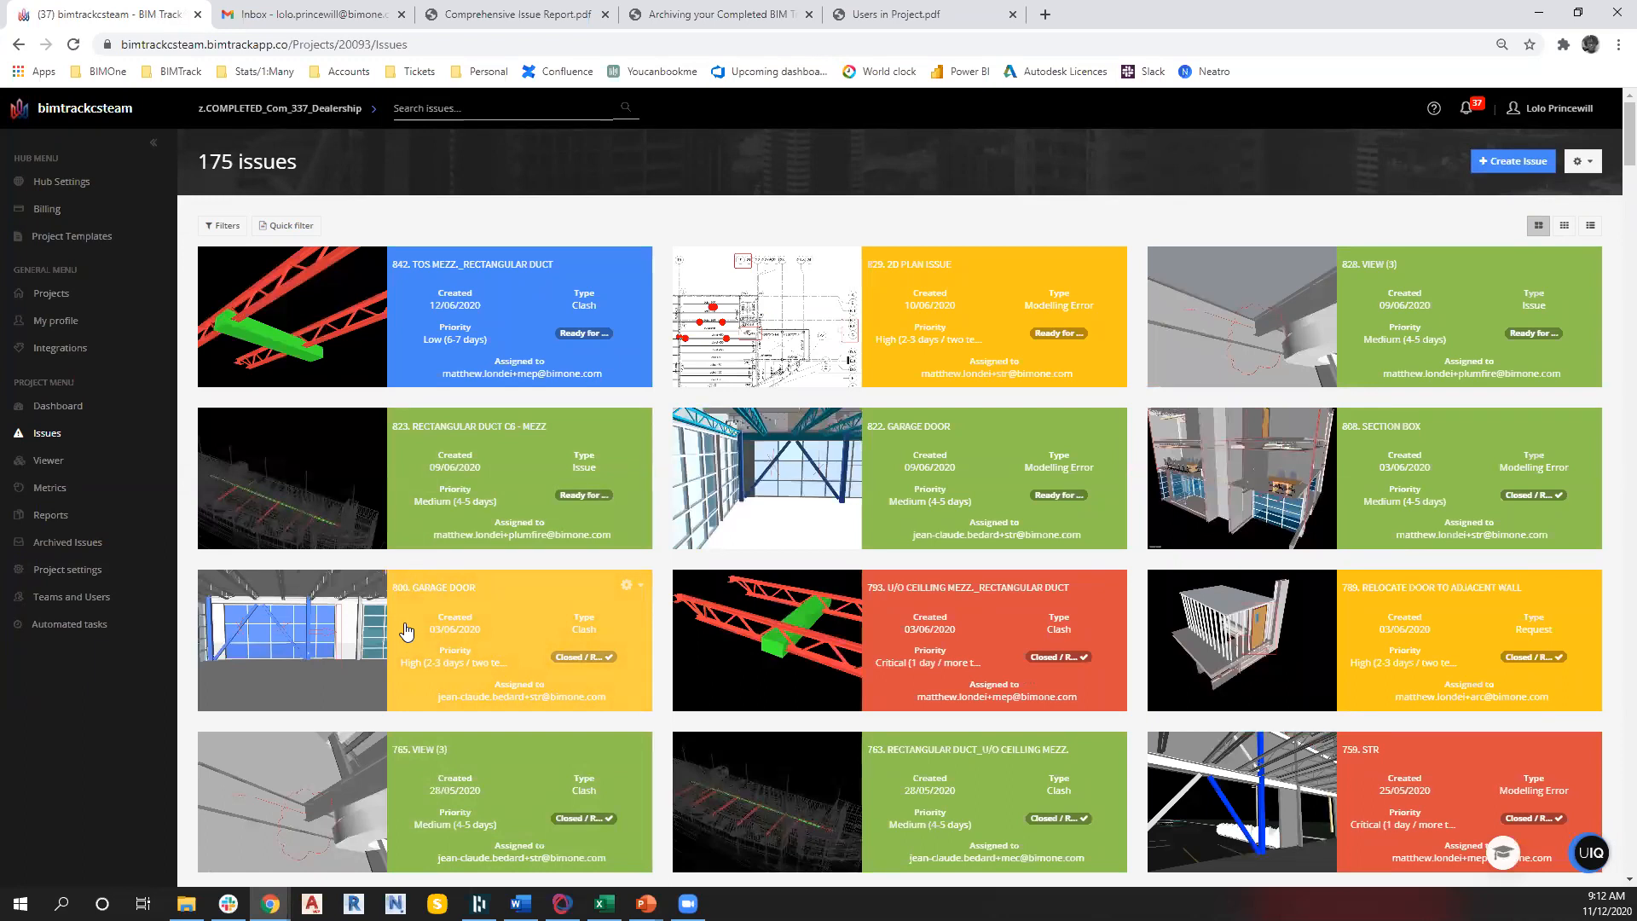
click(220, 226)
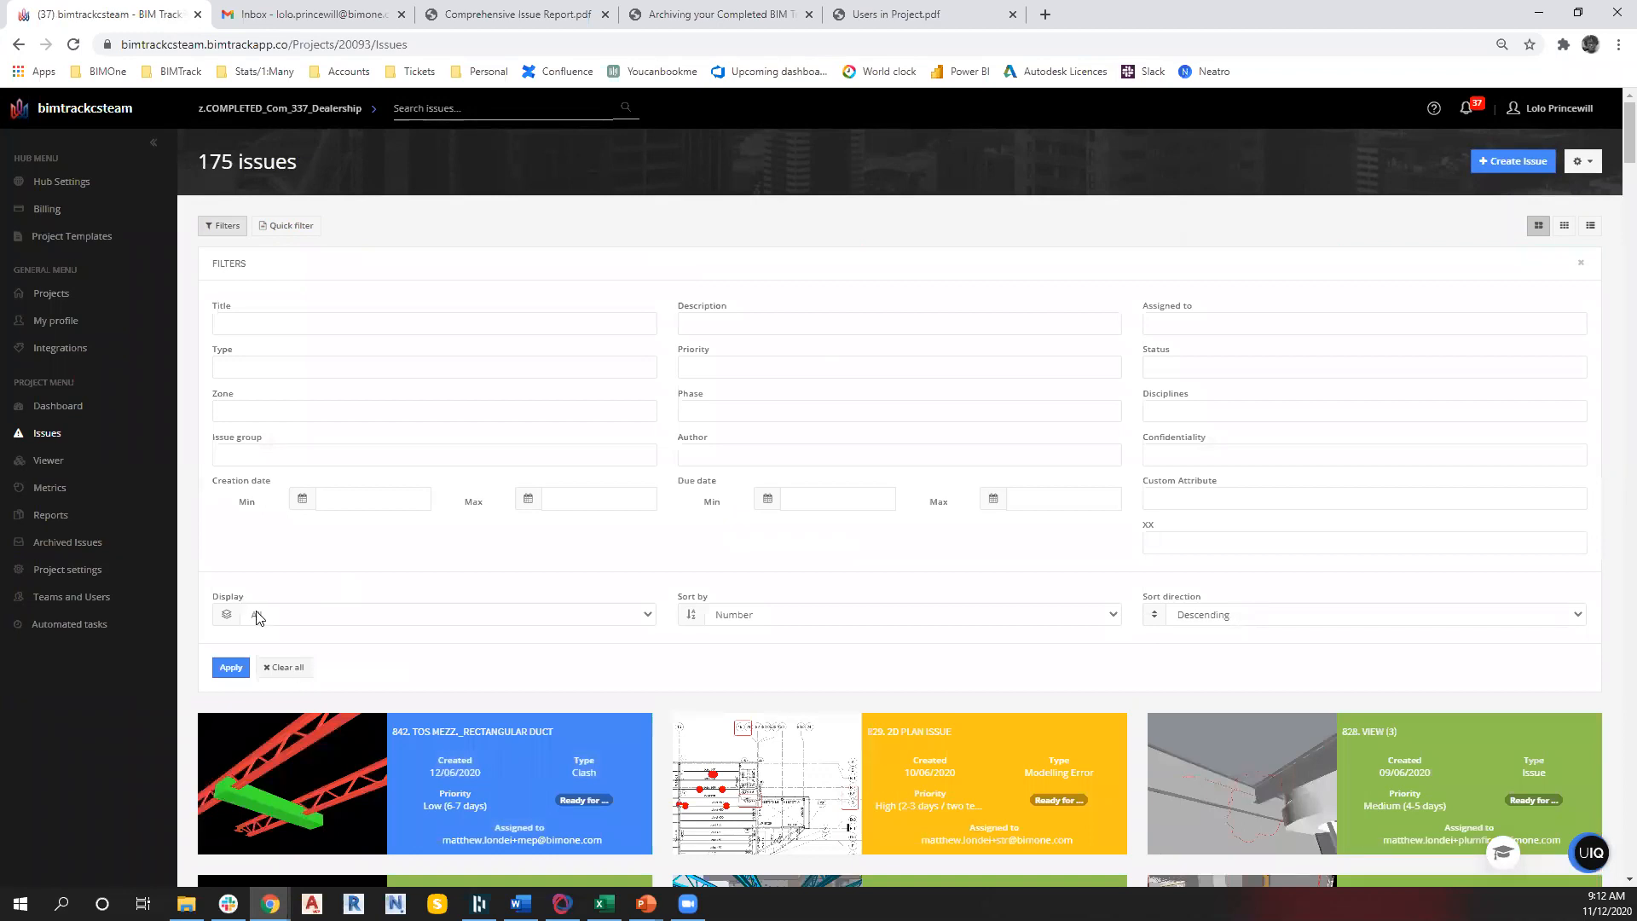
click(229, 670)
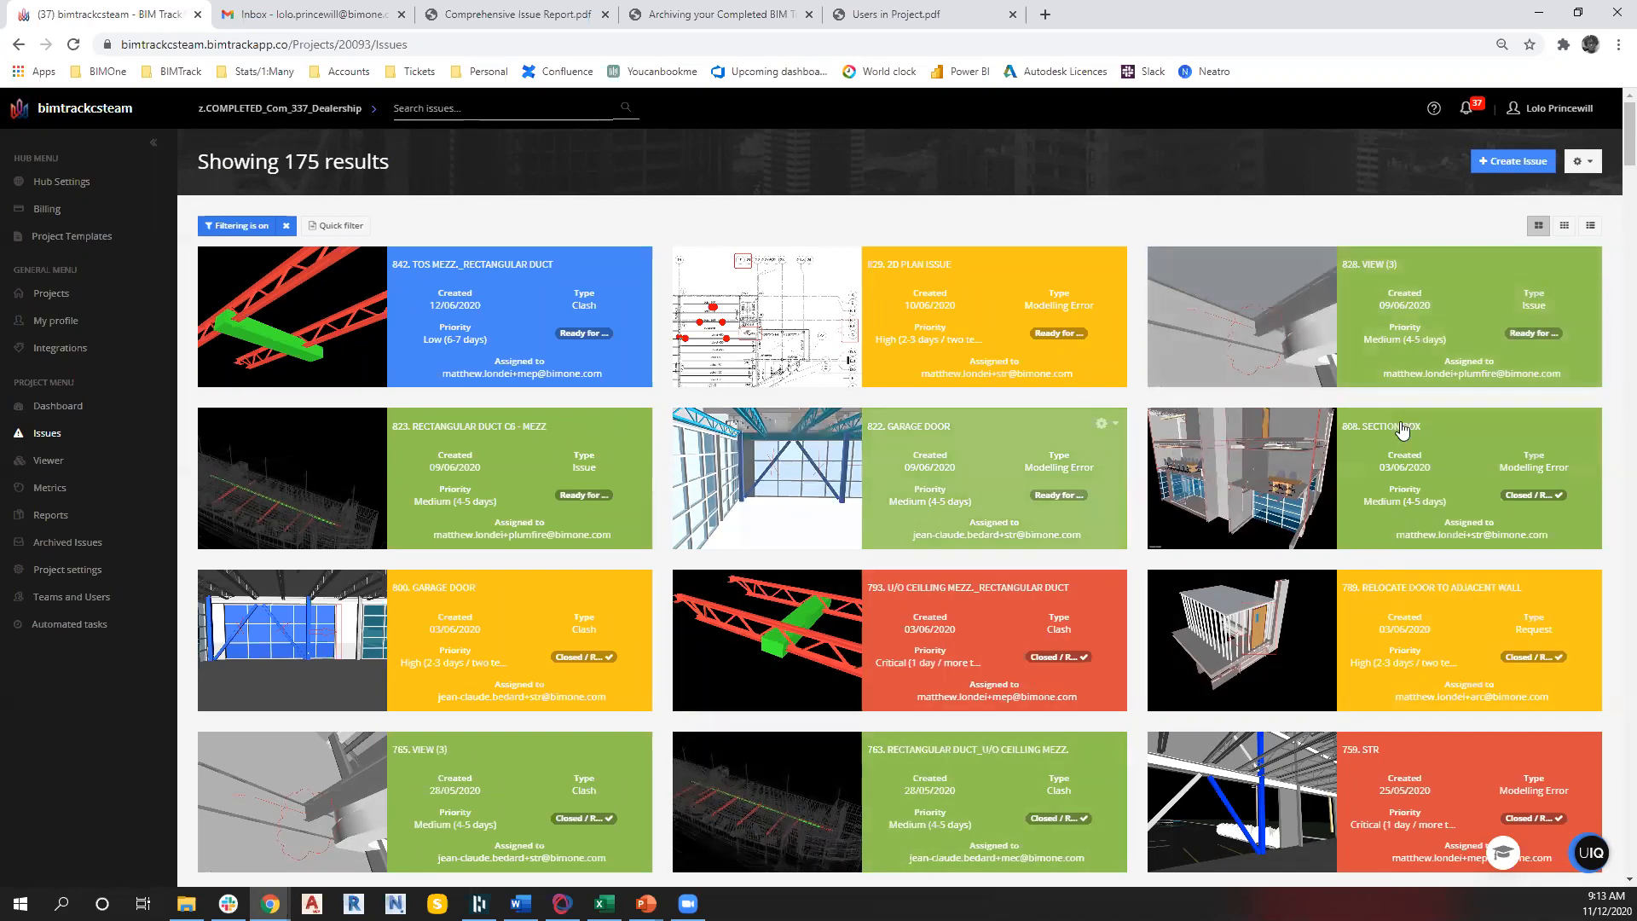
Open the print report settings for the issues and review the filter, grouping and property options
click(1596, 166)
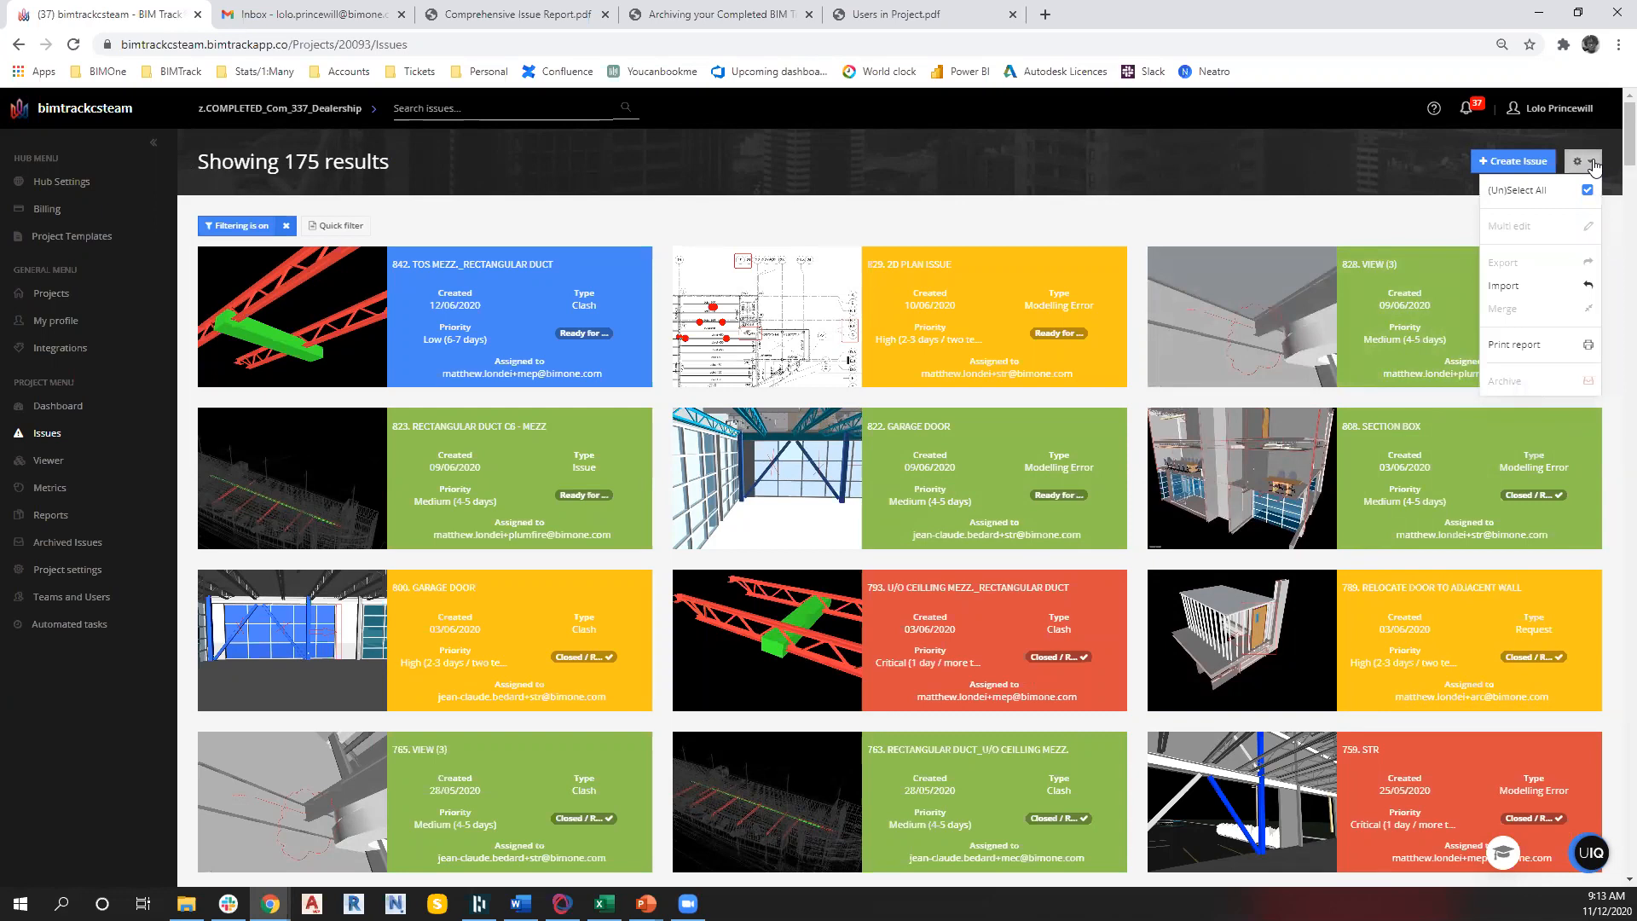
click(1515, 347)
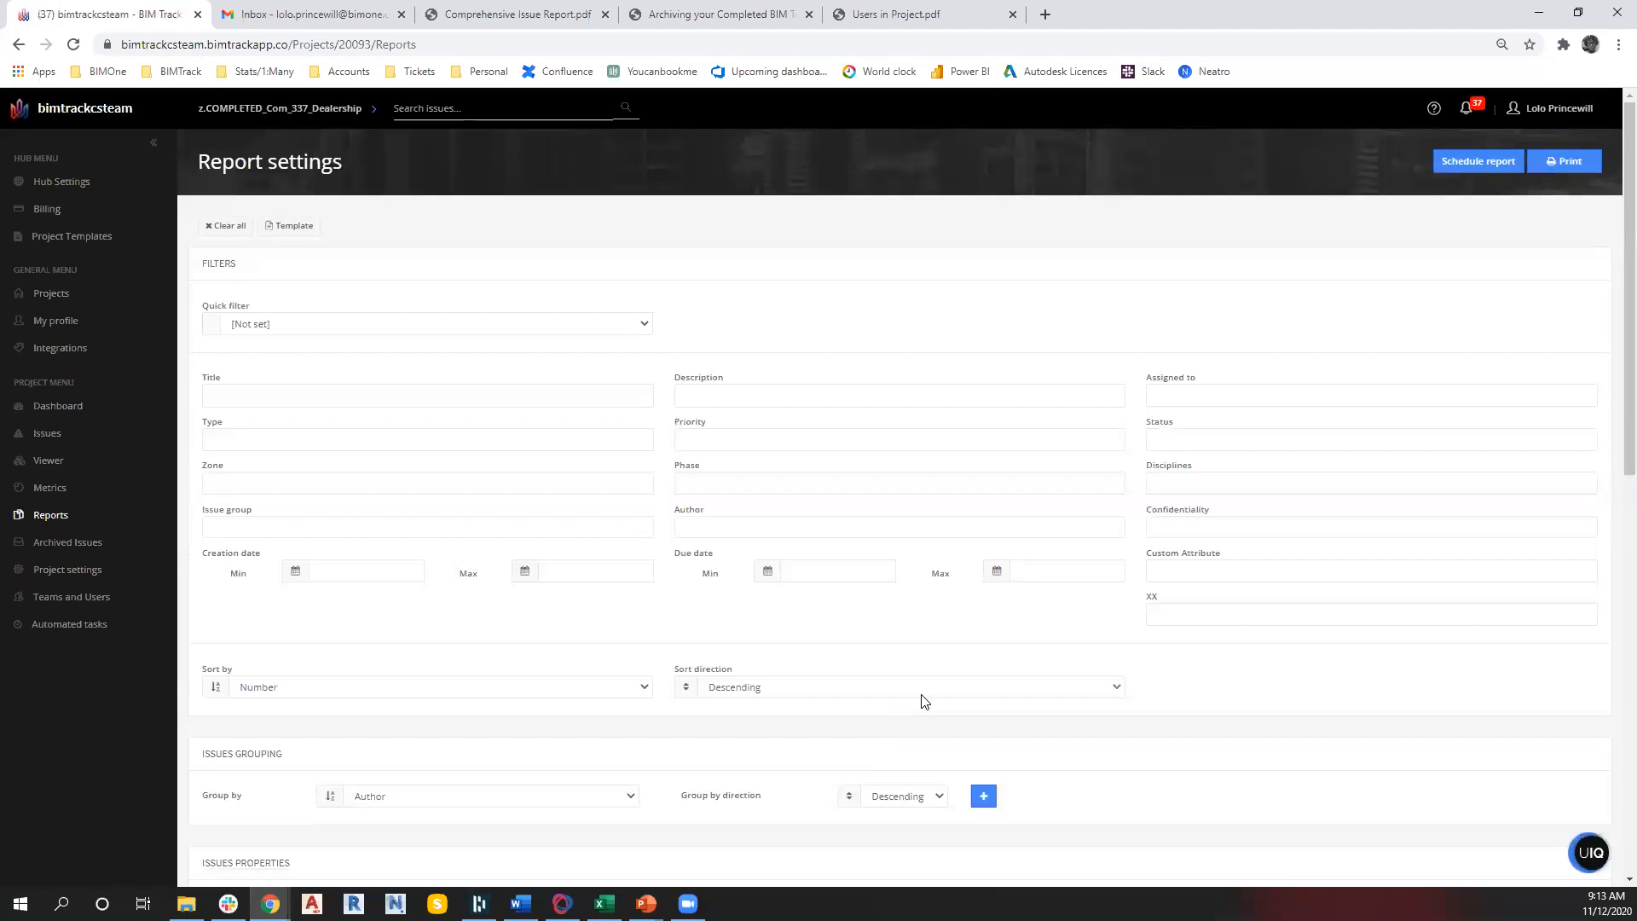
scroll(936, 657, down, 3)
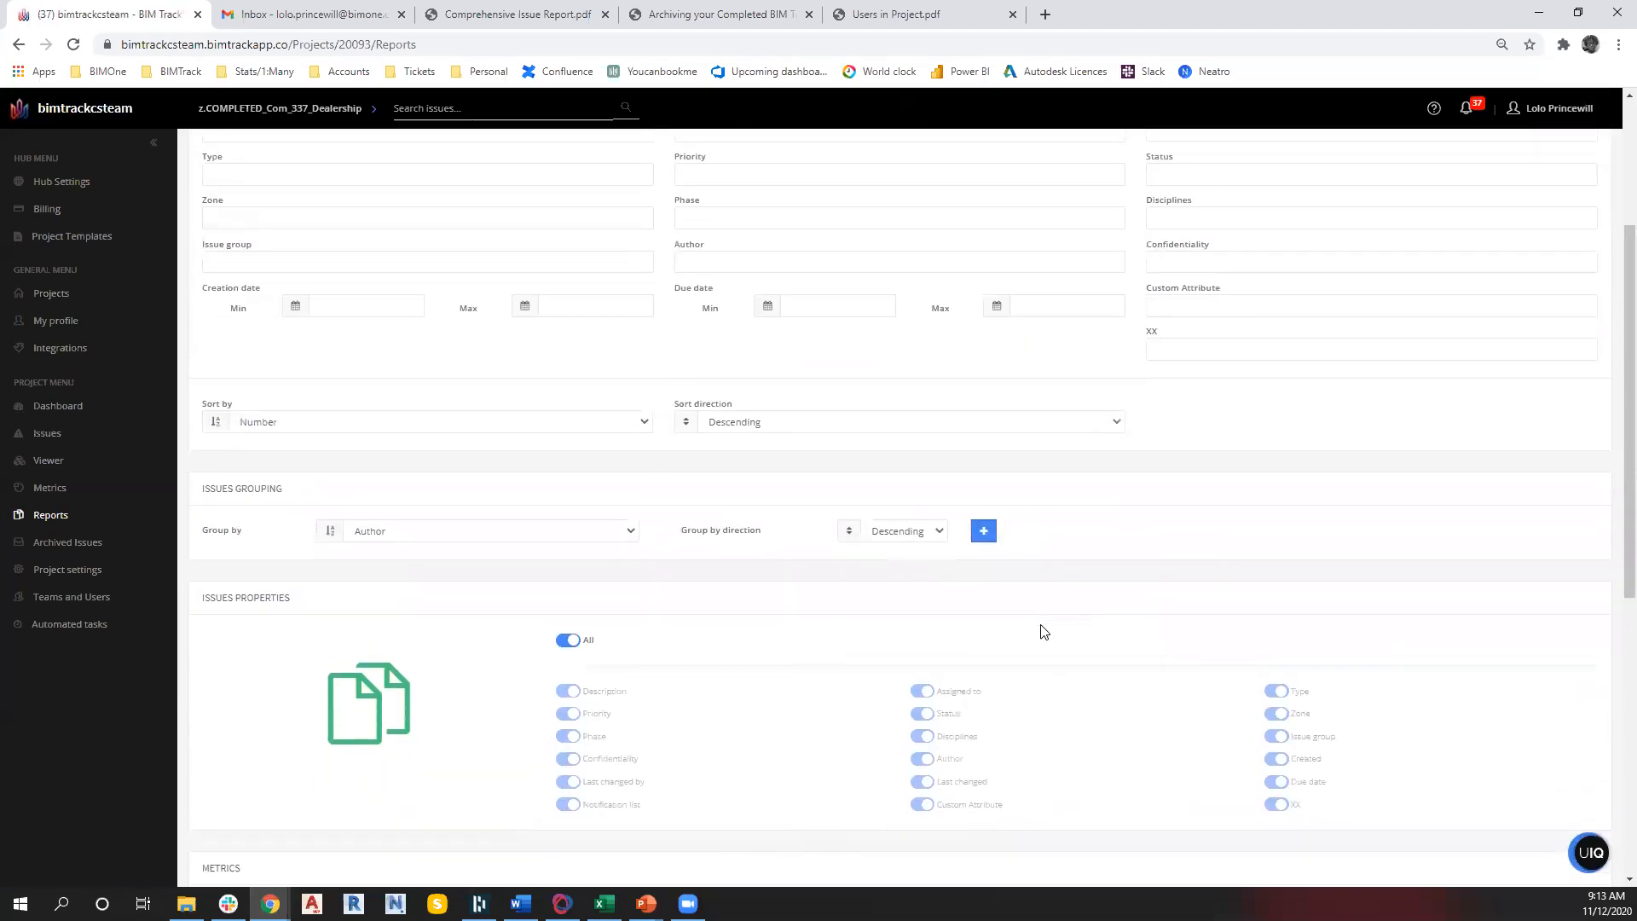
scroll(1045, 632, down, 5)
scroll(1044, 631, up, 8)
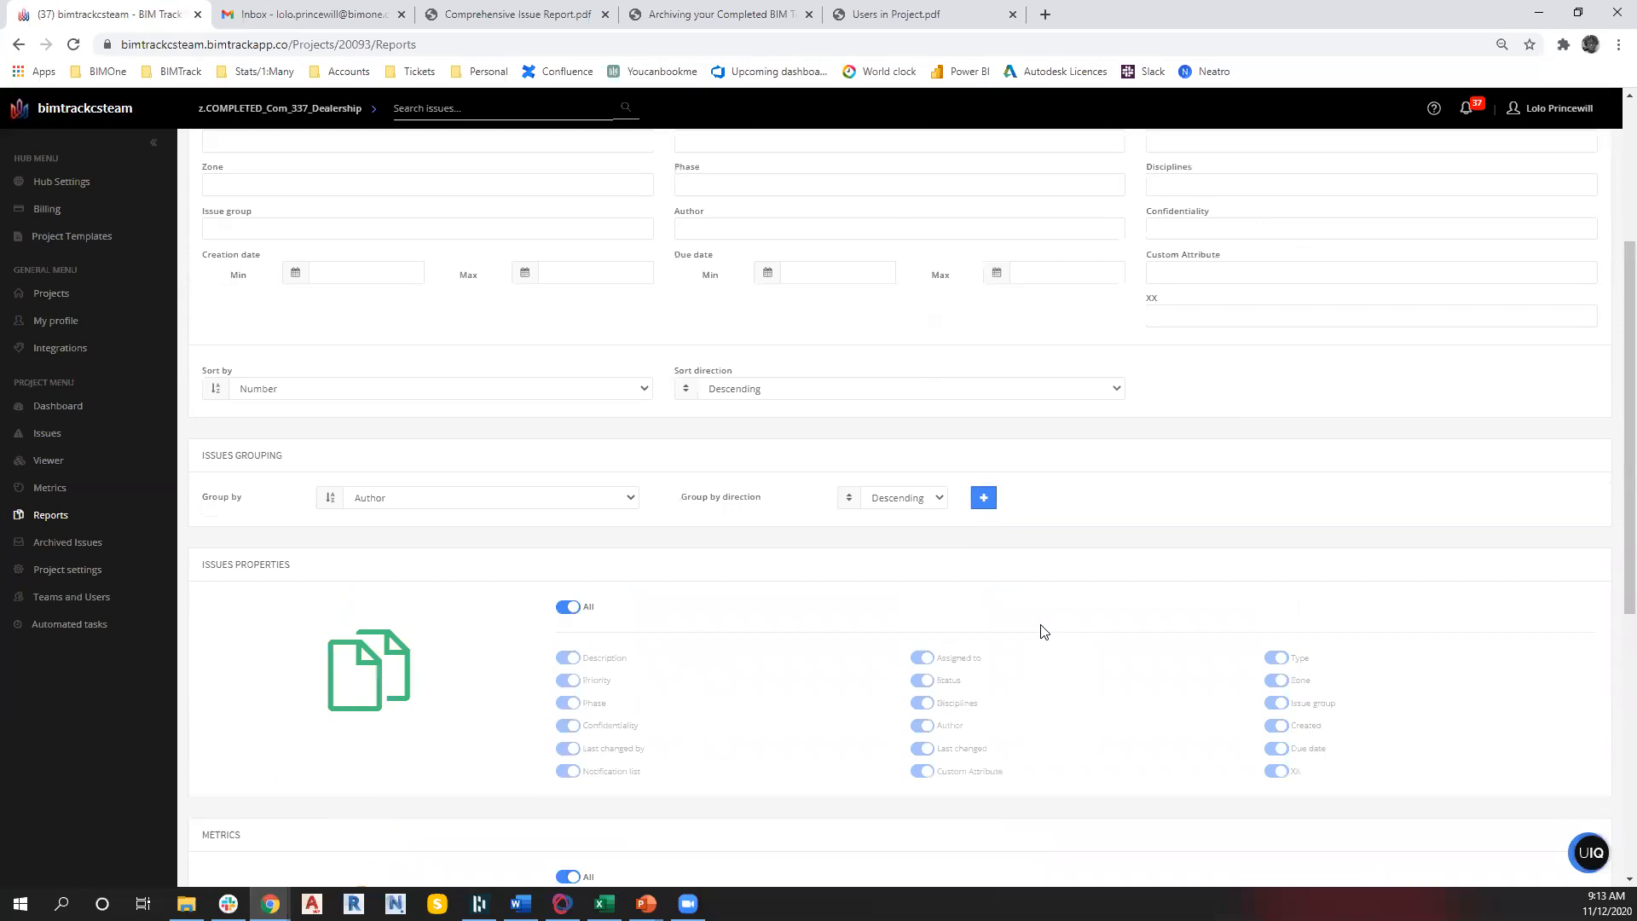
scroll(1043, 628, up, 1)
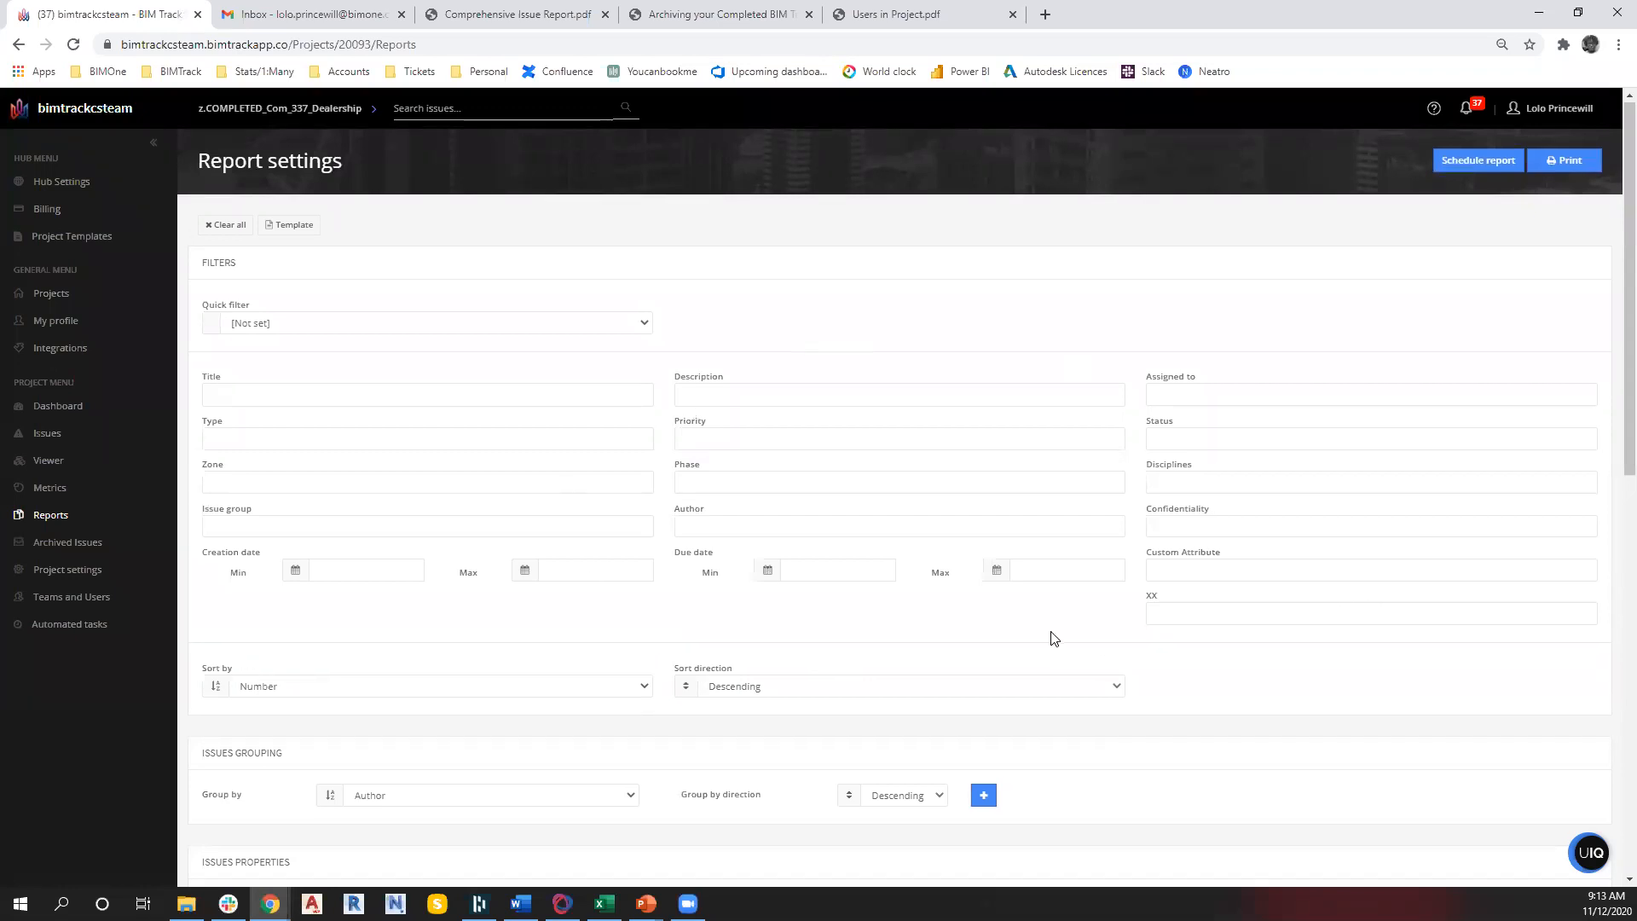
Set the report's issue grouping to Creation date
scroll(1054, 637, down, 2)
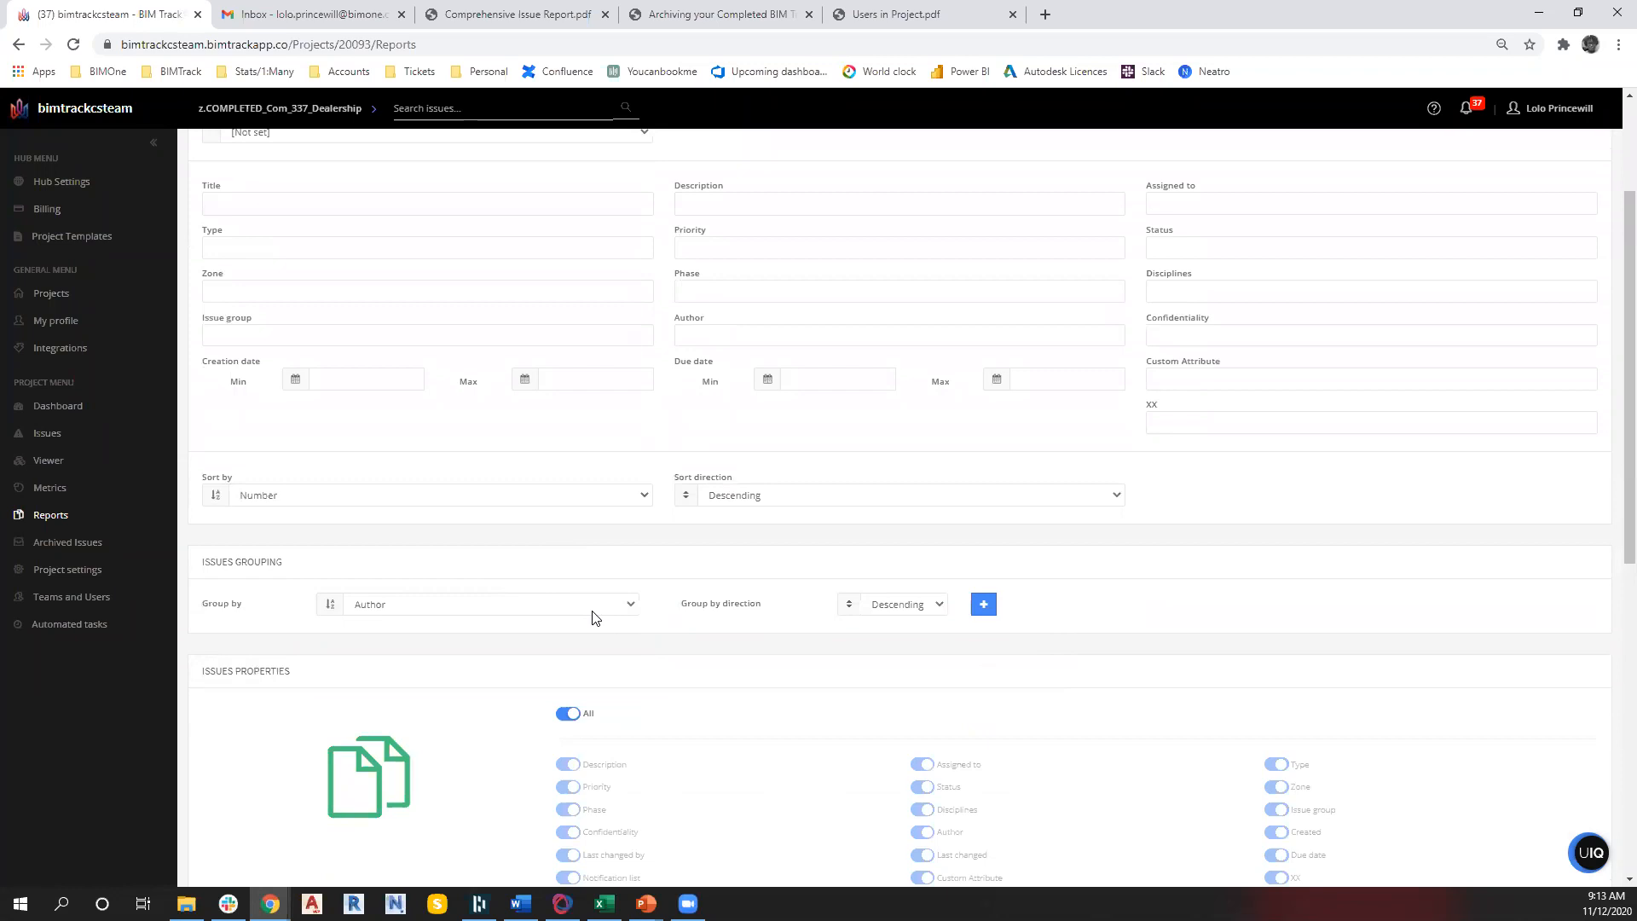
click(634, 607)
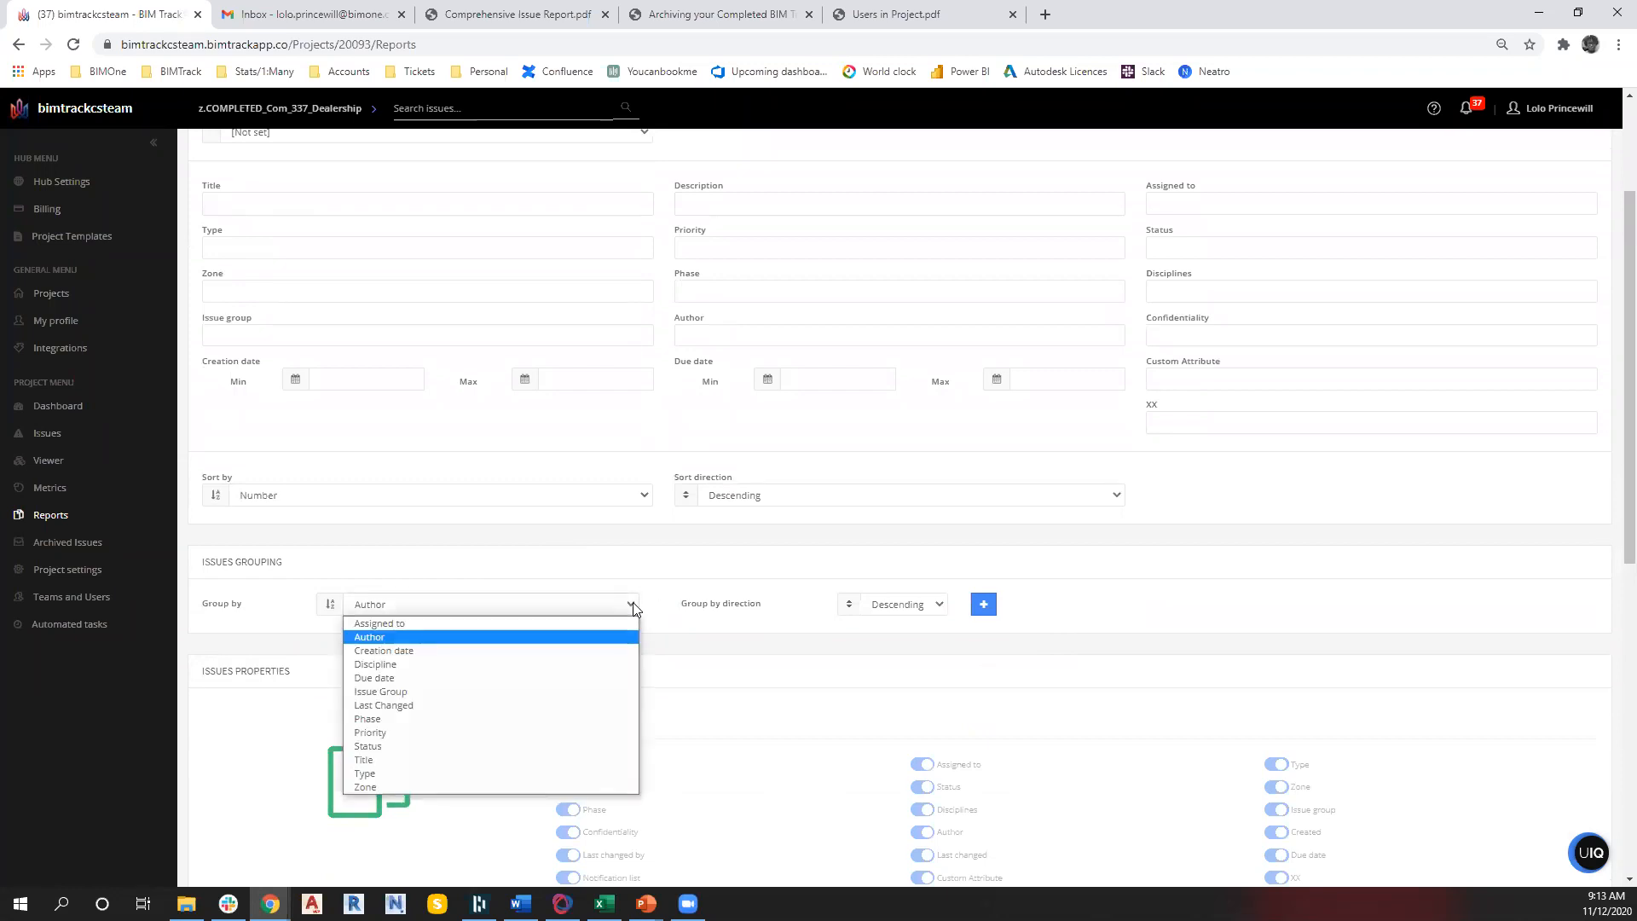
click(564, 652)
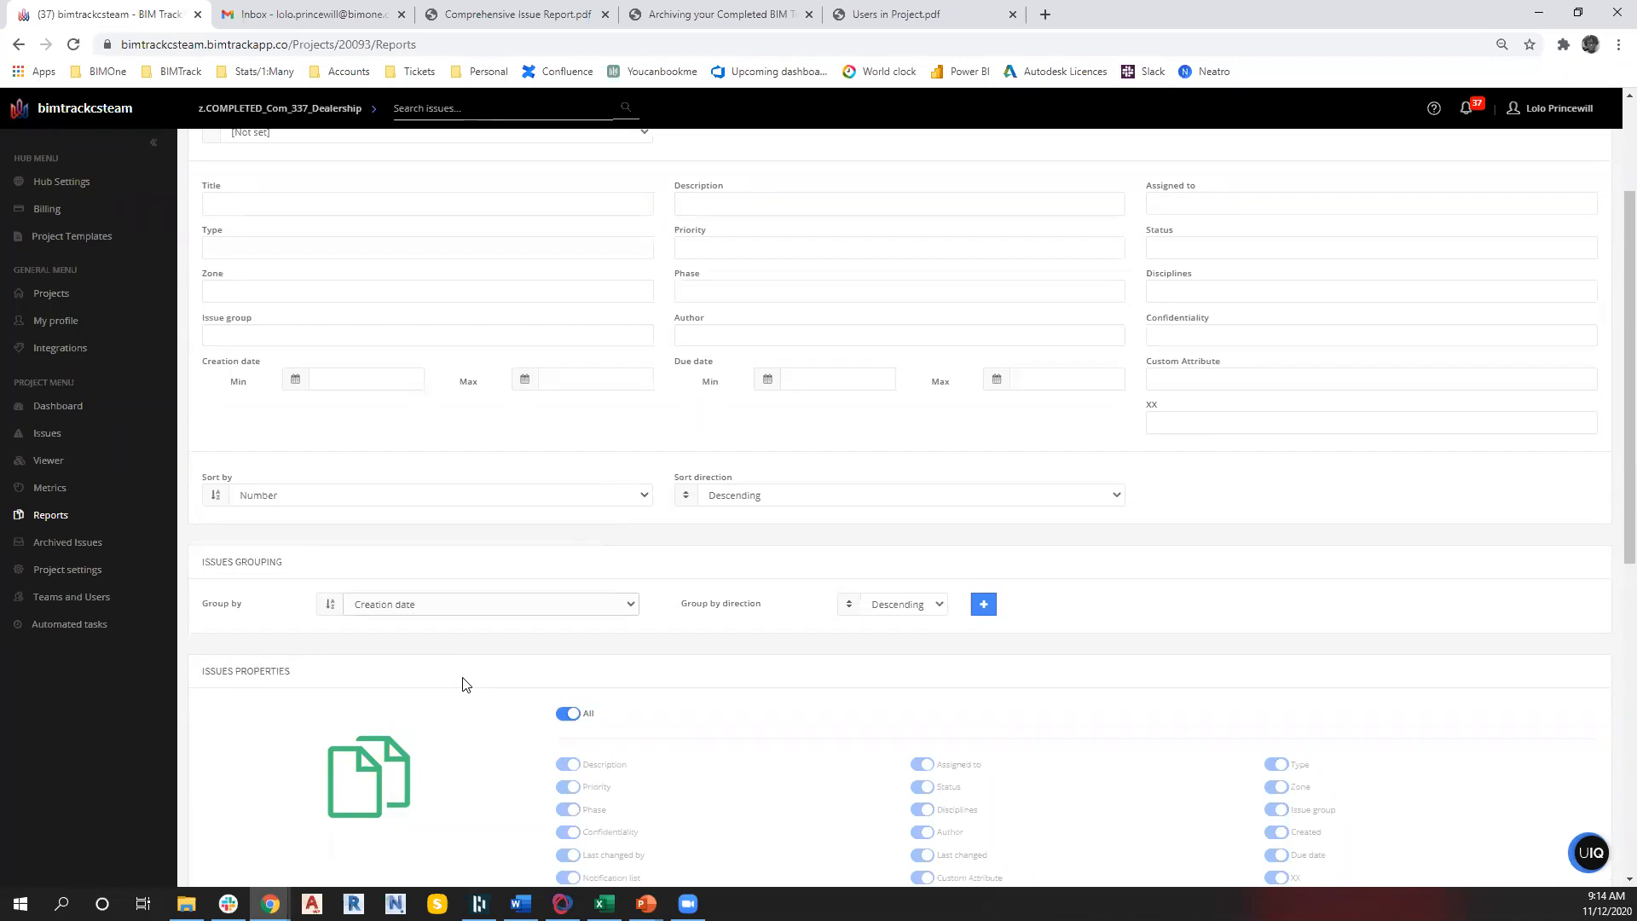
click(457, 605)
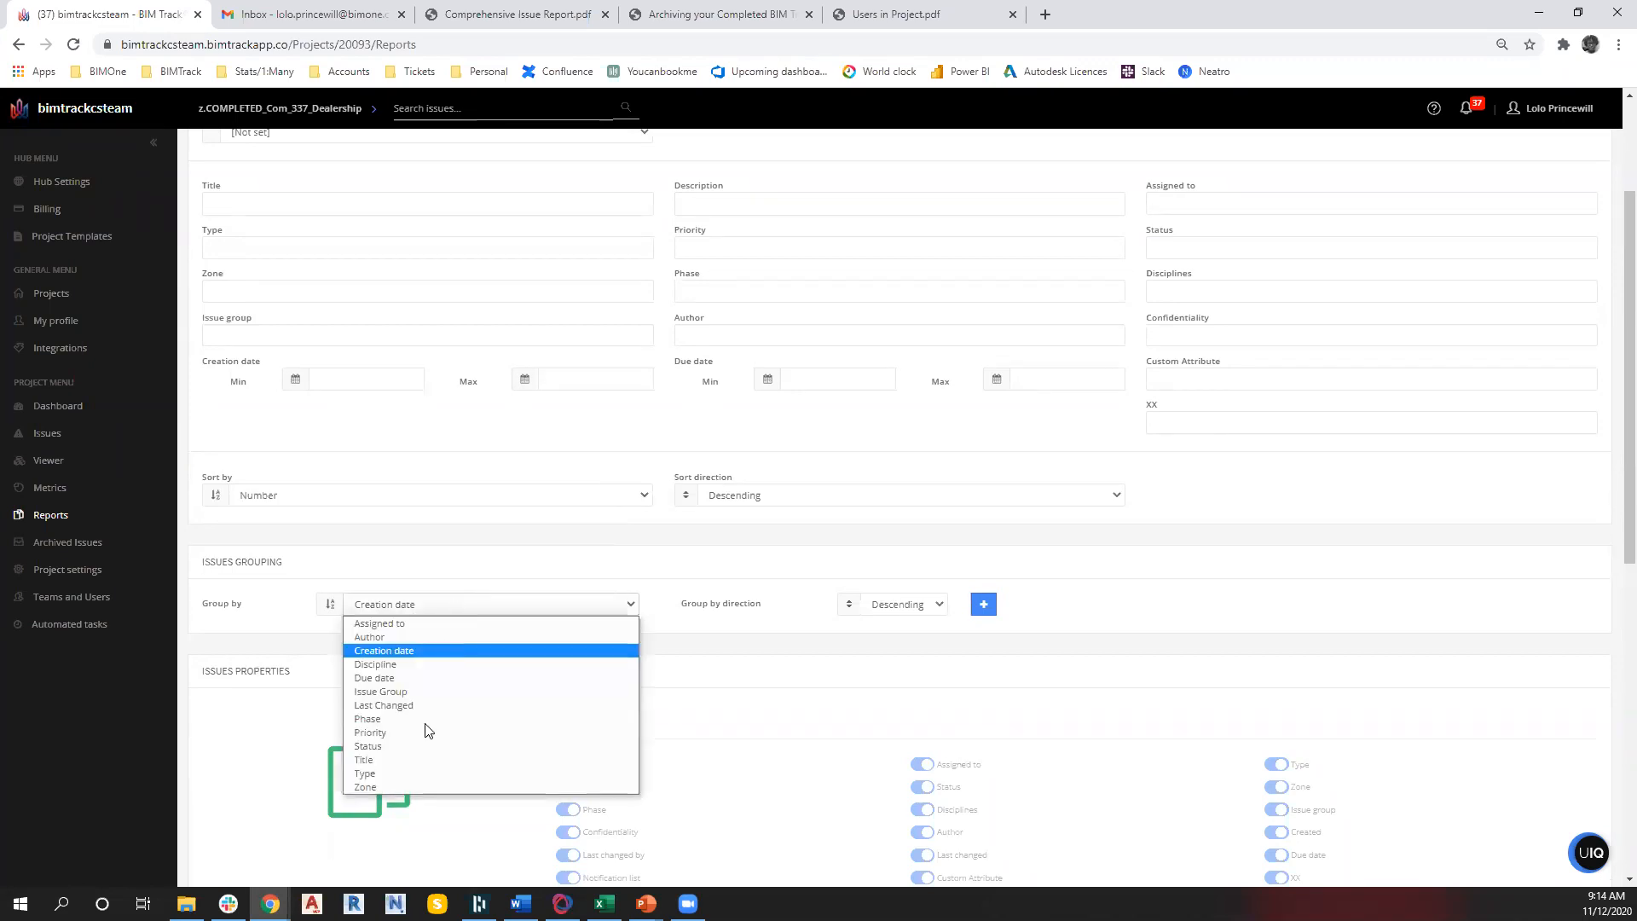
click(520, 649)
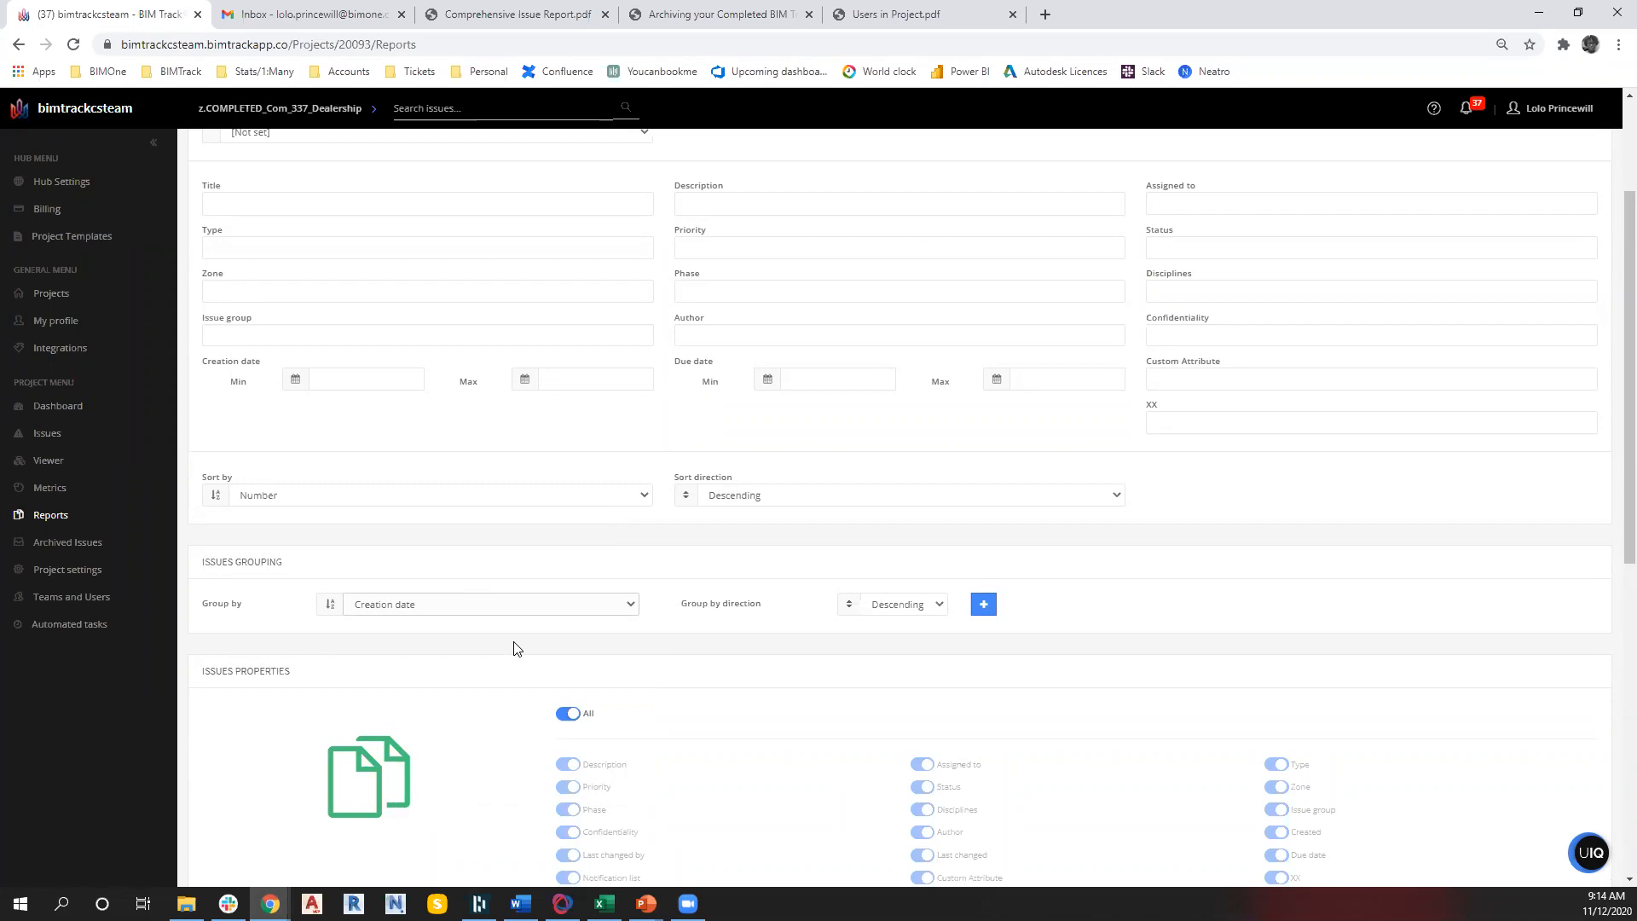
Review the issue properties and metrics options, and include archived issues in the report's metrics
scroll(1028, 616, down, 3)
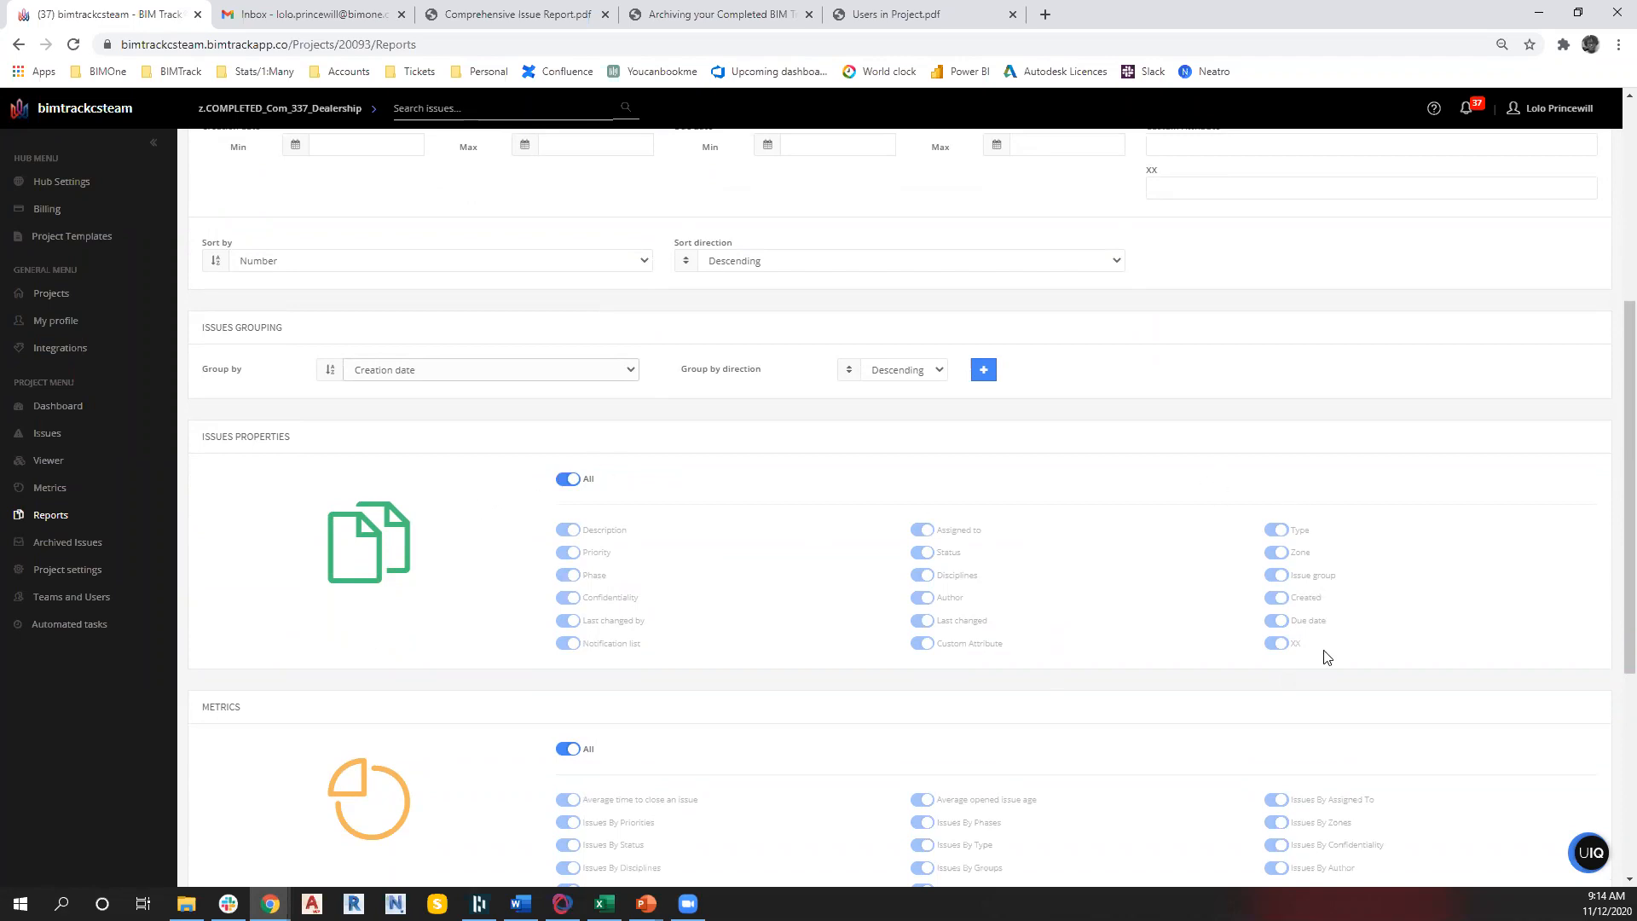
scroll(673, 645, down, 3)
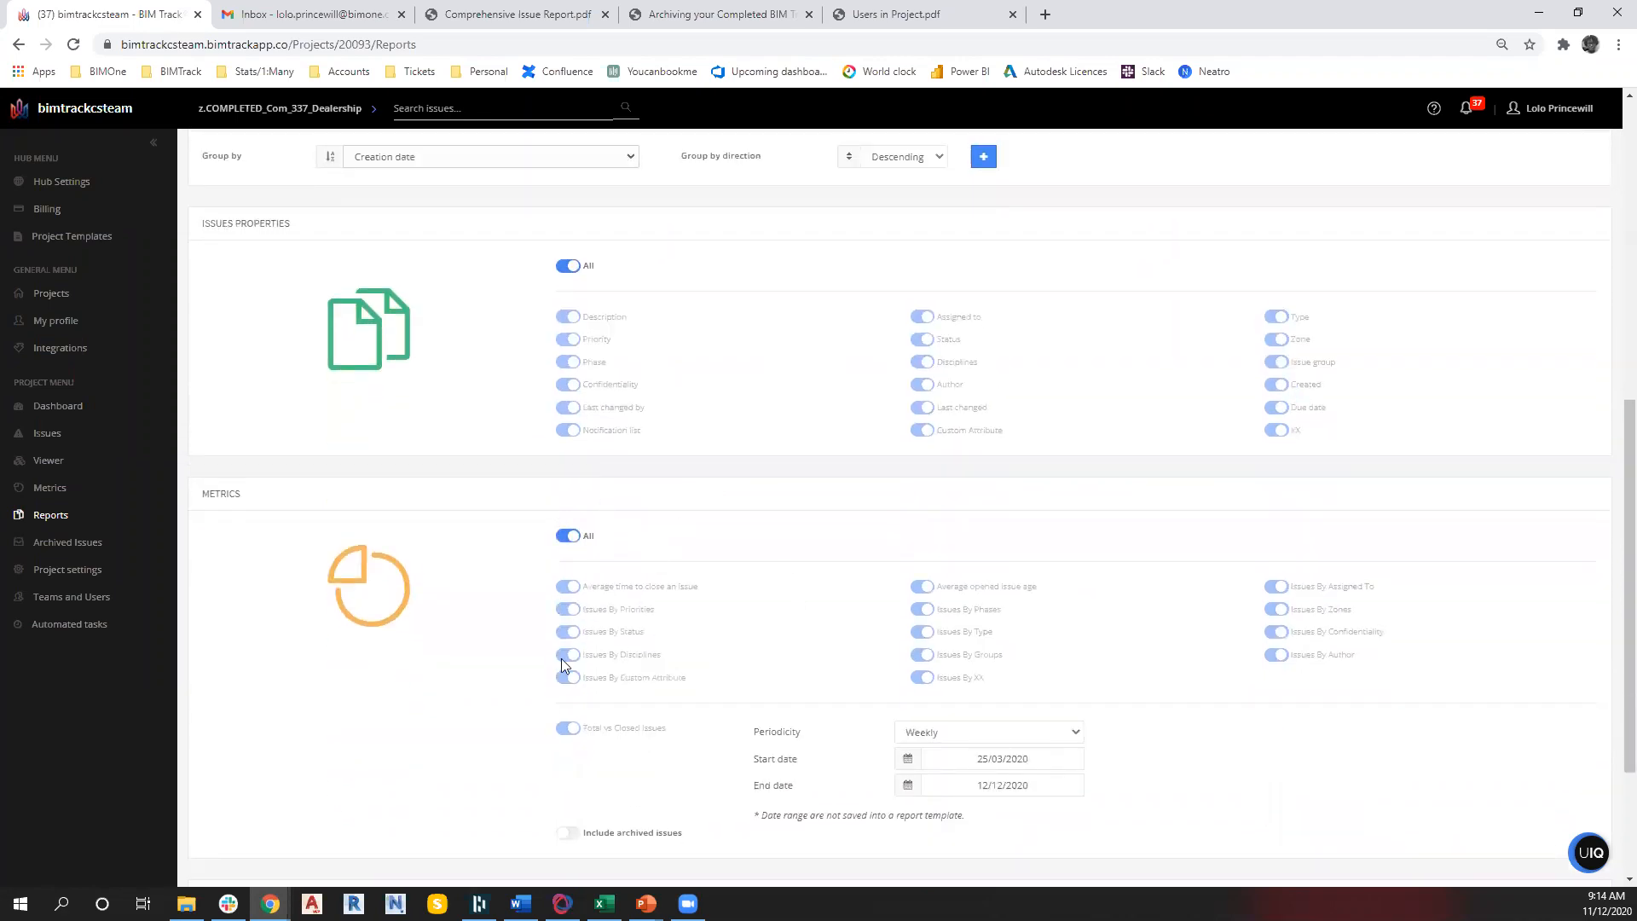
scroll(682, 641, down, 1)
scroll(682, 641, down, 3)
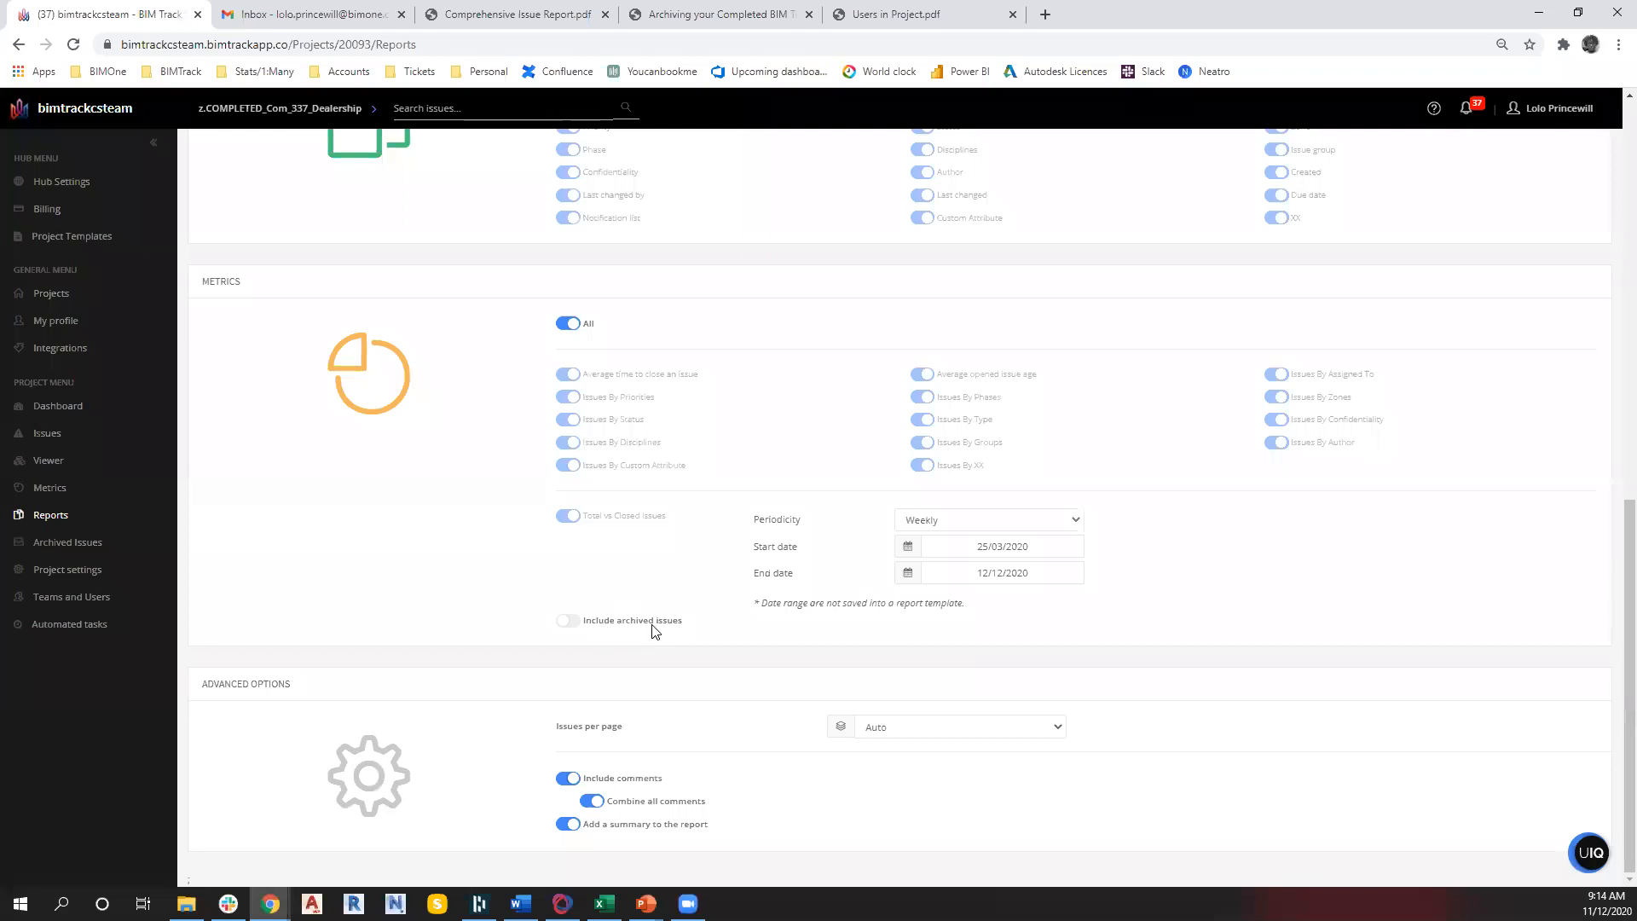
click(567, 622)
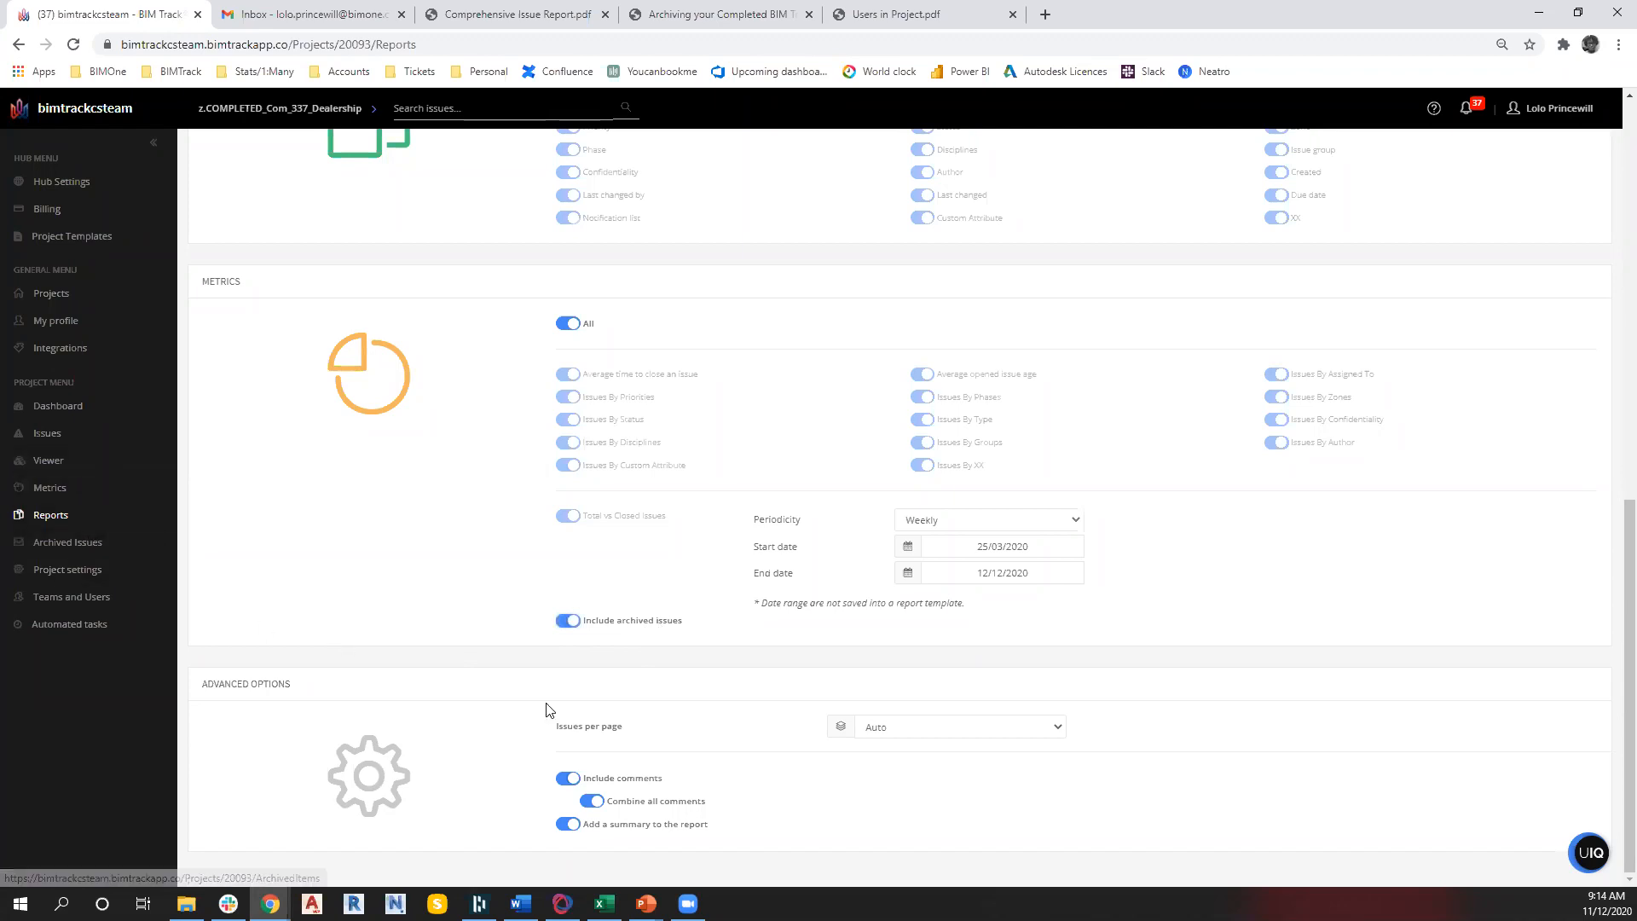
click(565, 621)
click(653, 619)
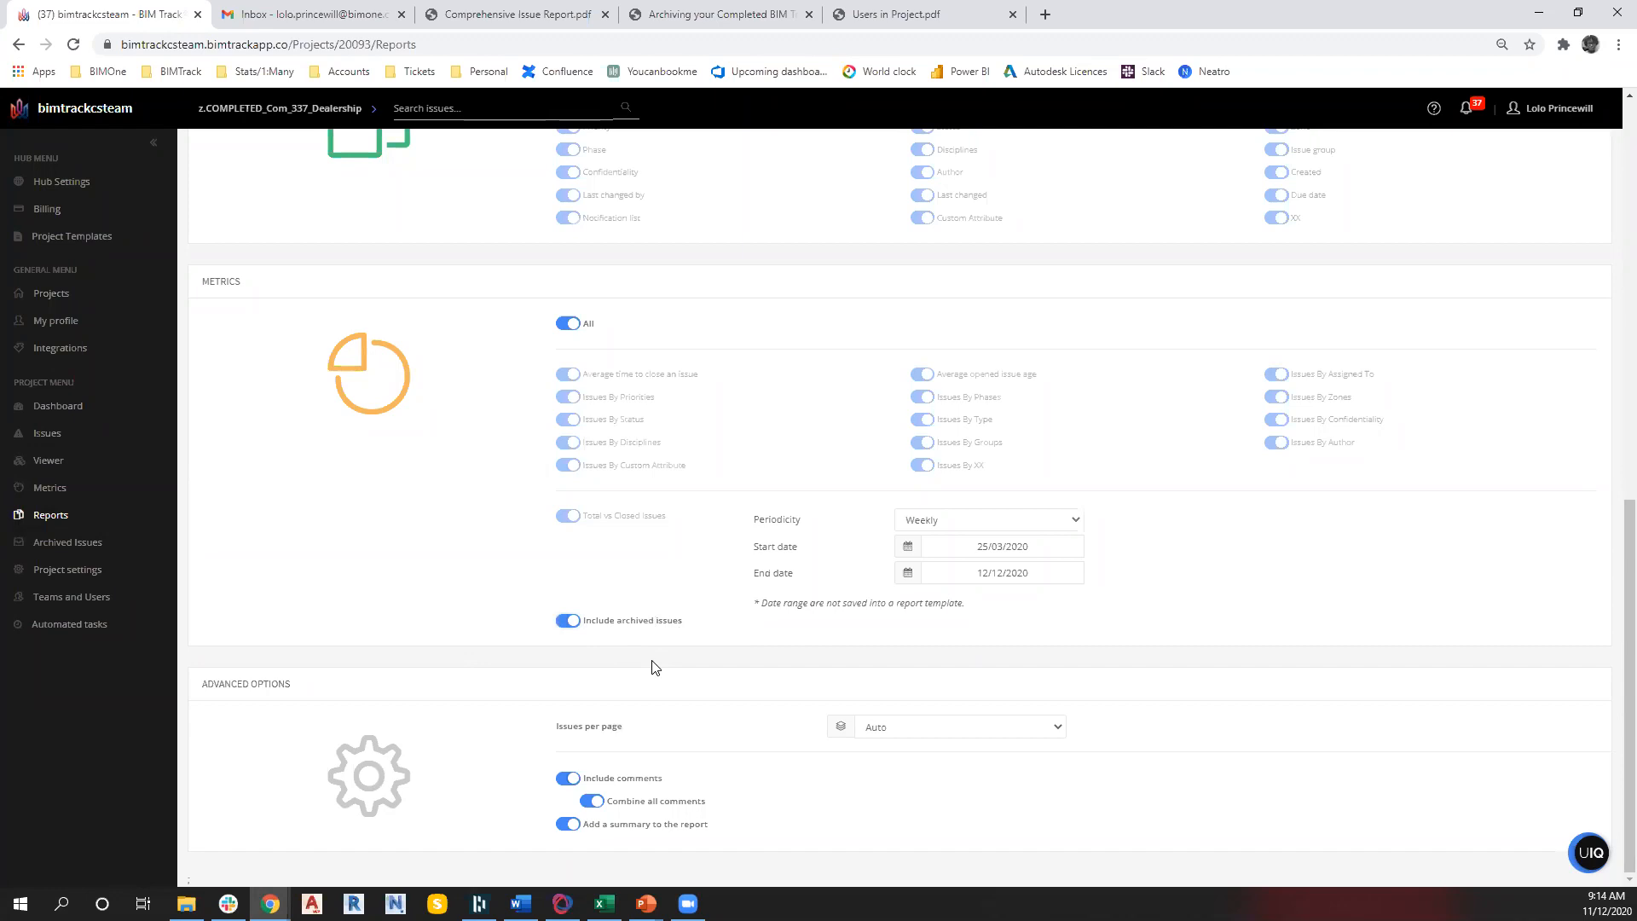
Generate the printable issue report and cancel the print dialog without saving a PDF
scroll(887, 695, up, 2)
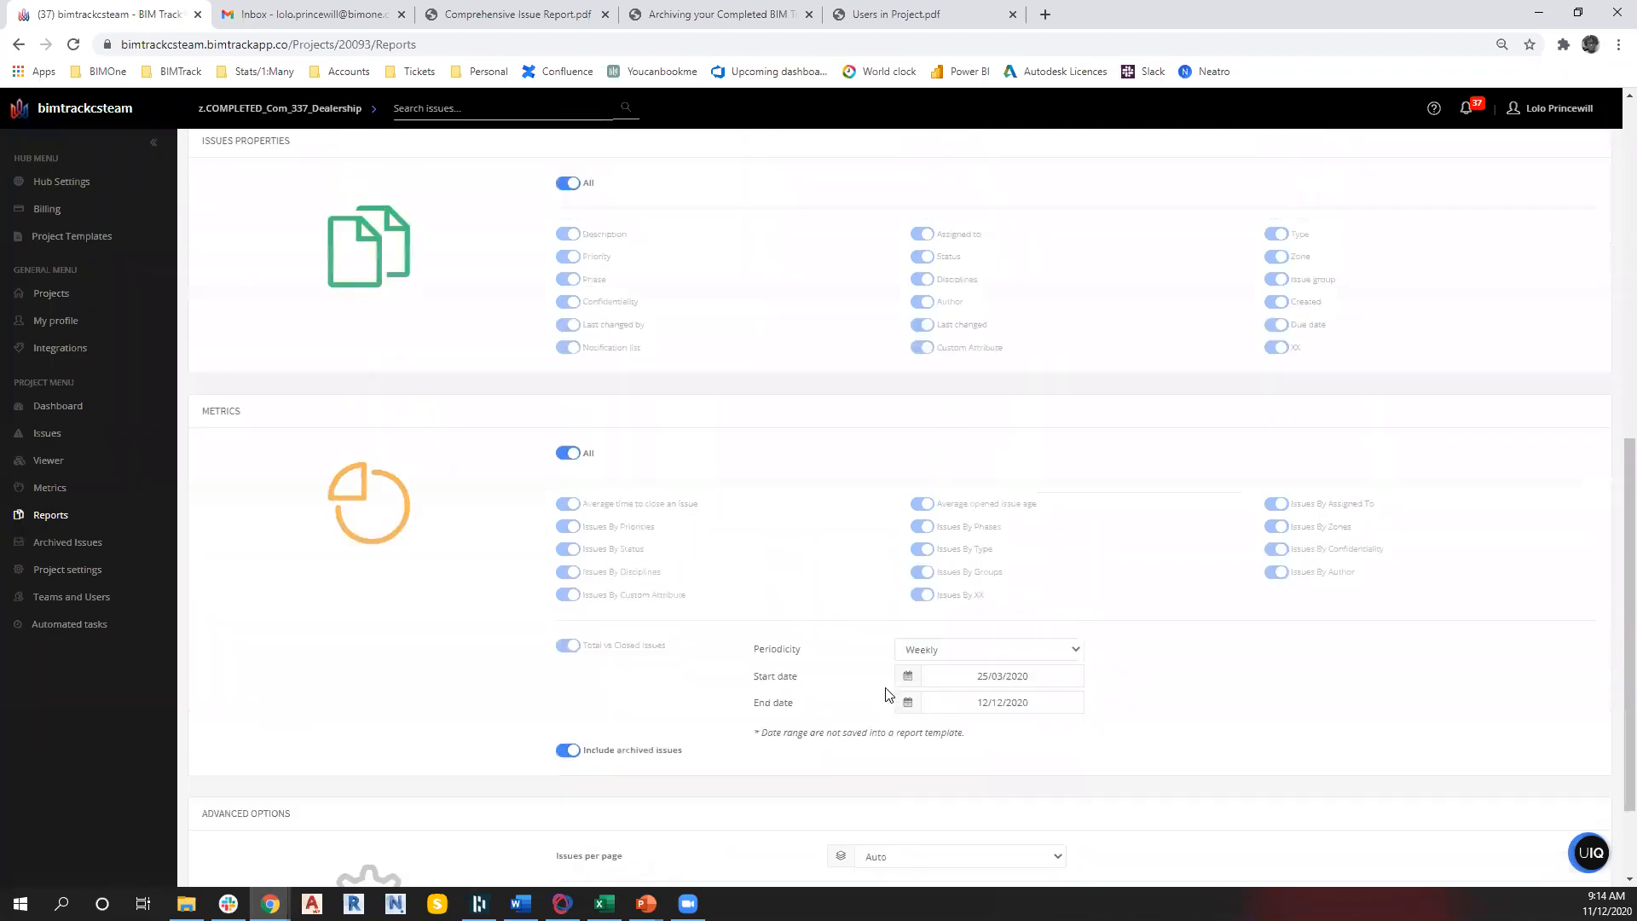
scroll(887, 695, up, 8)
click(1546, 165)
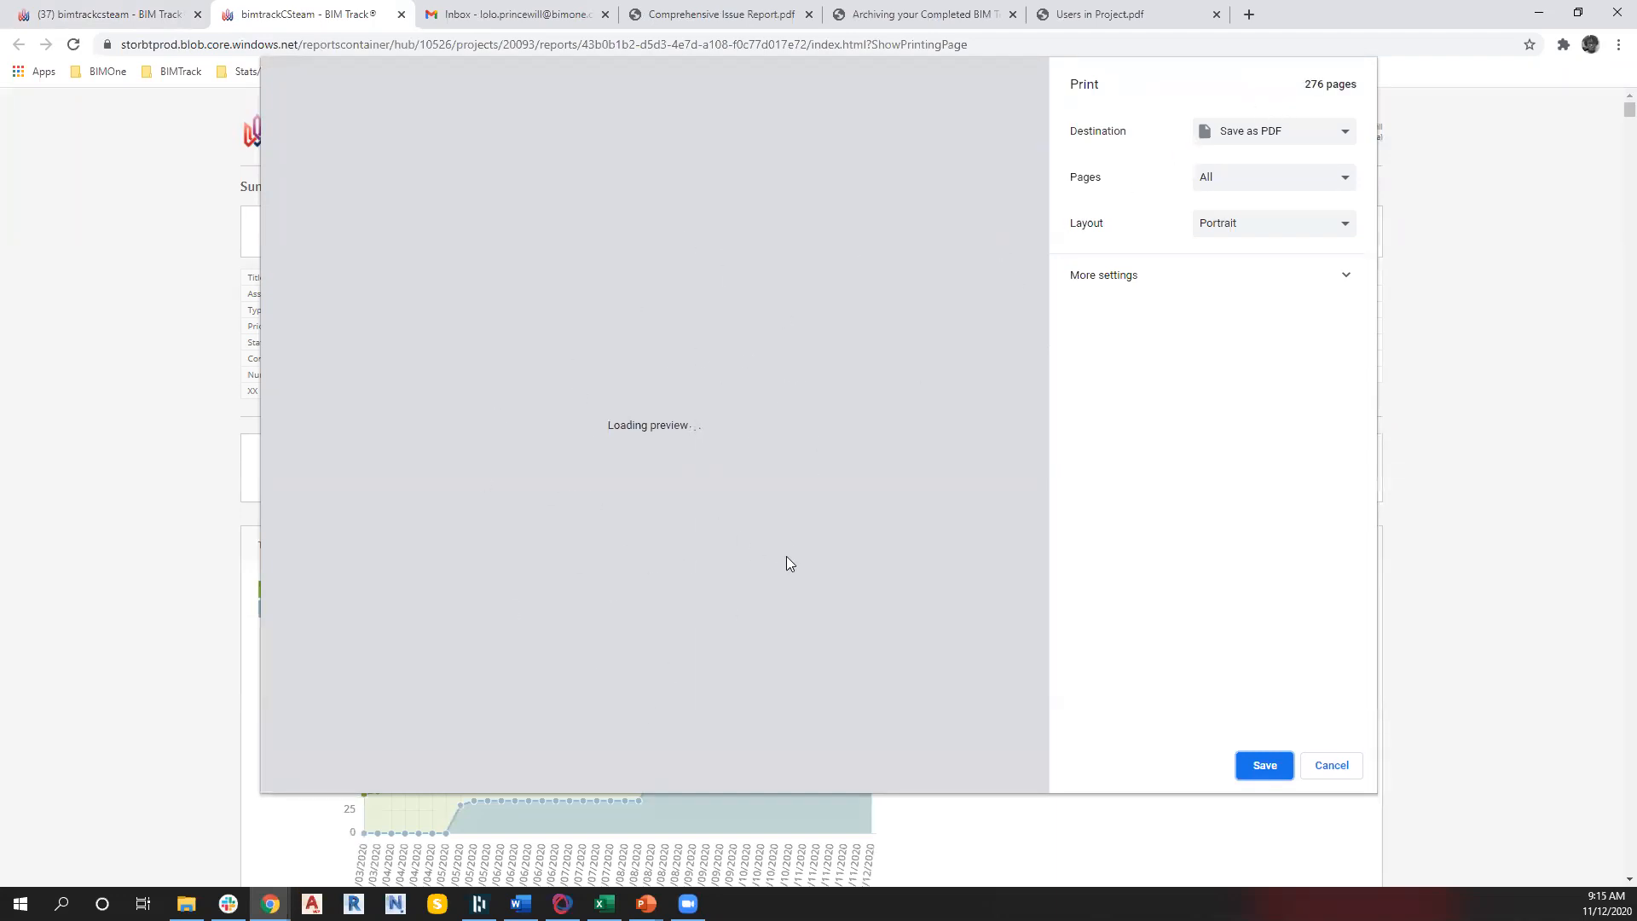
click(1353, 765)
Examine the generated report's summary, including total project and printed issues, average closing time and average opened issue age
scroll(862, 712, down, 8)
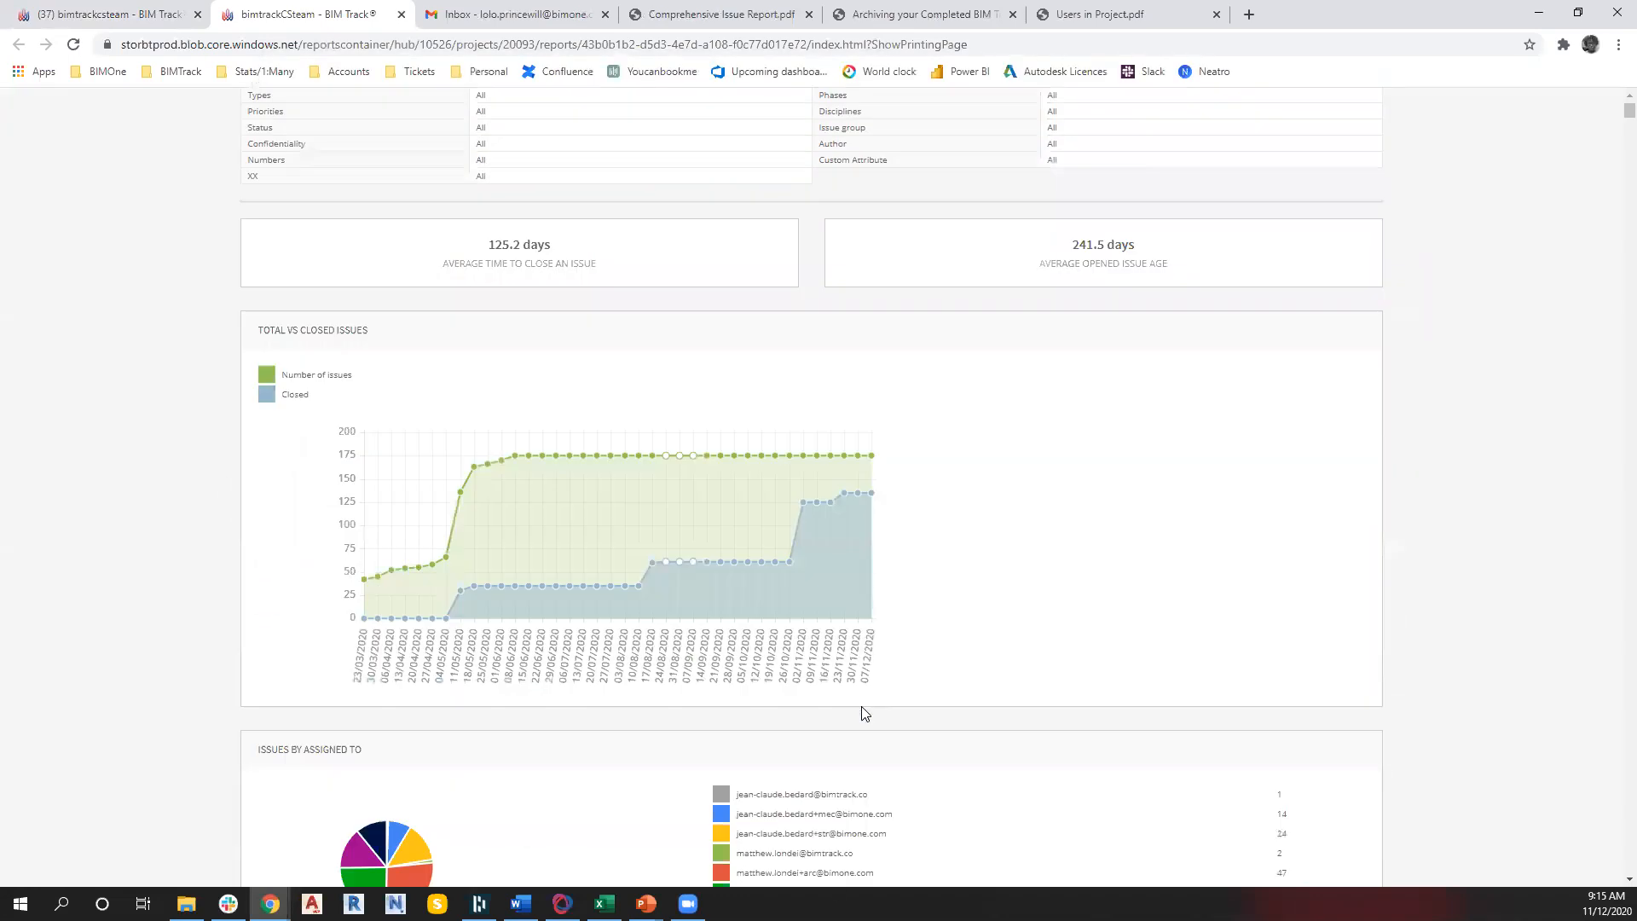
scroll(856, 709, up, 8)
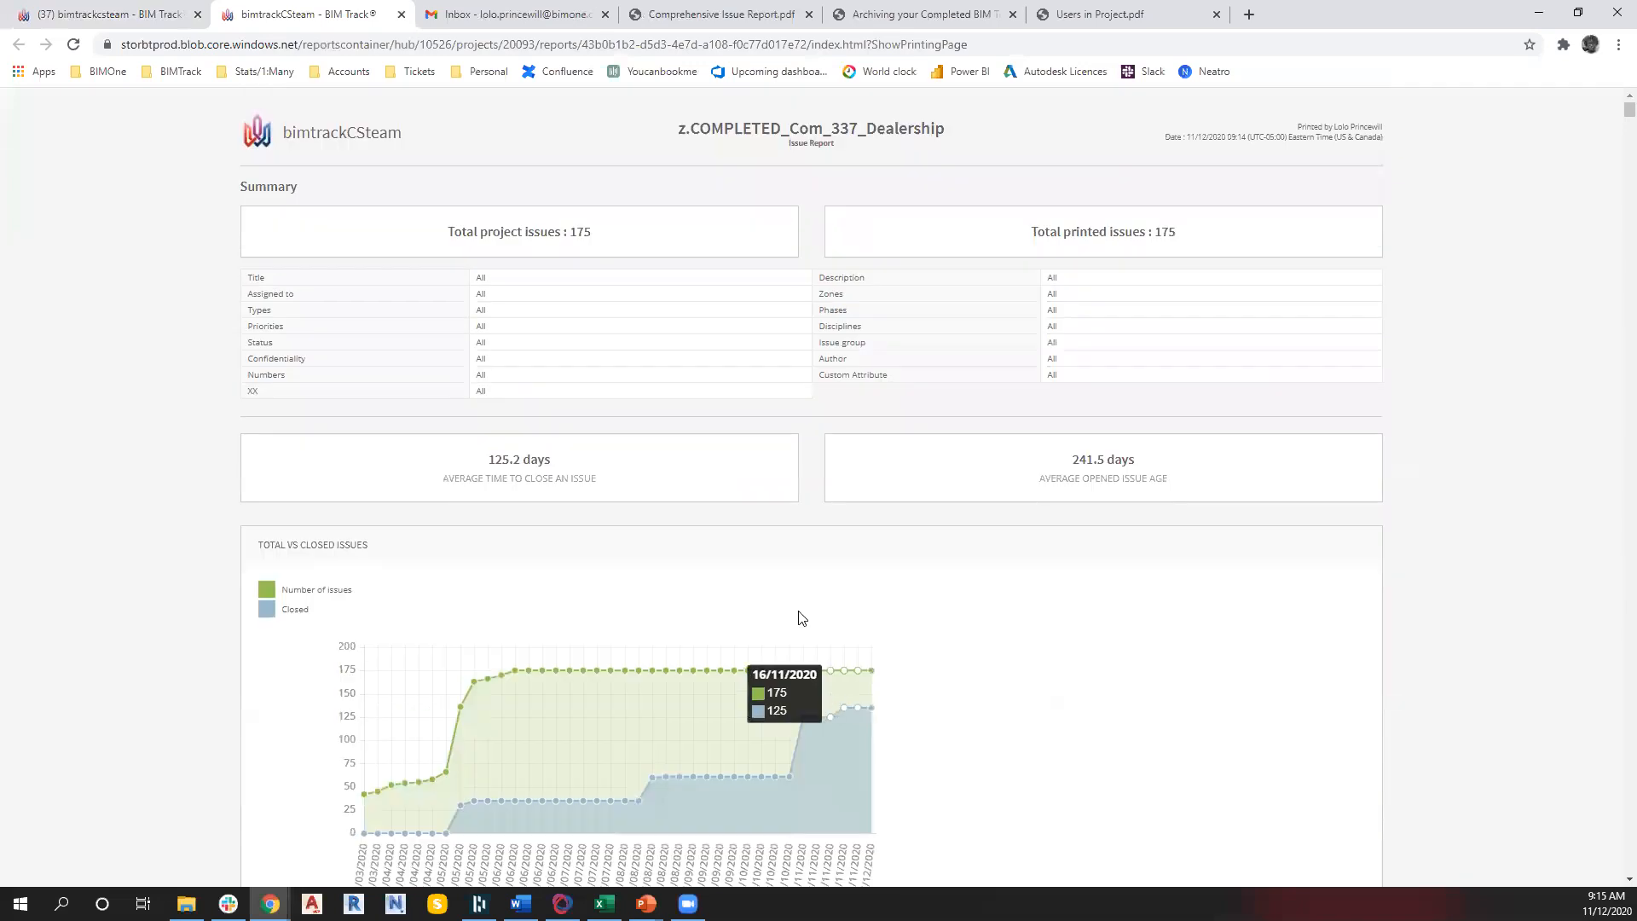
drag(615, 231, 453, 248)
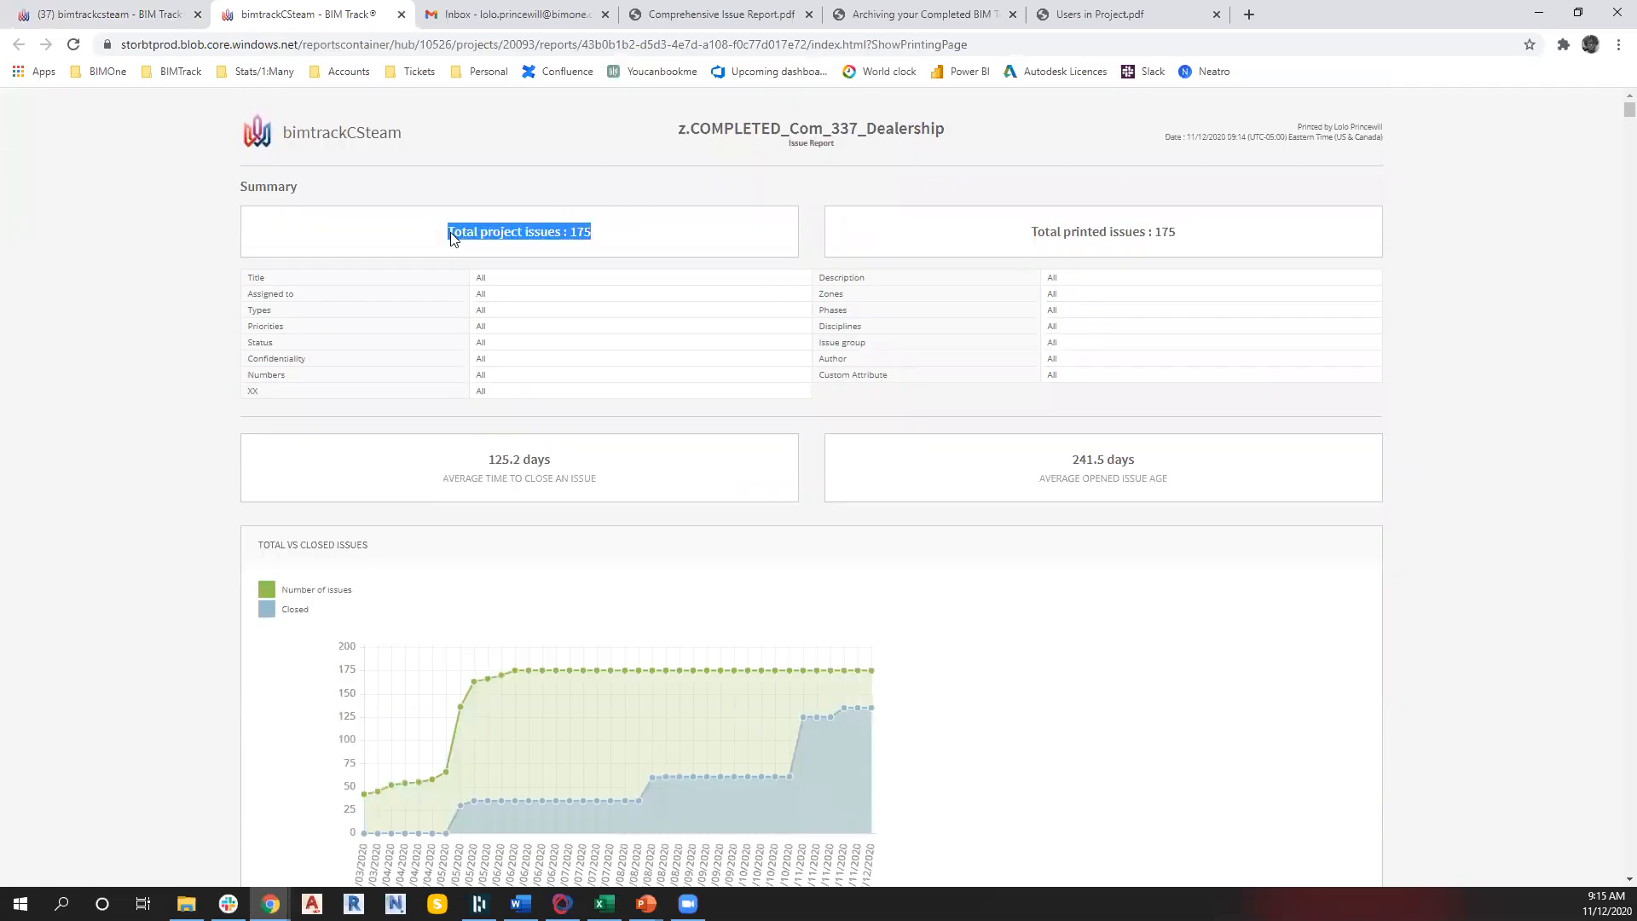
click(621, 241)
drag(1179, 228, 908, 251)
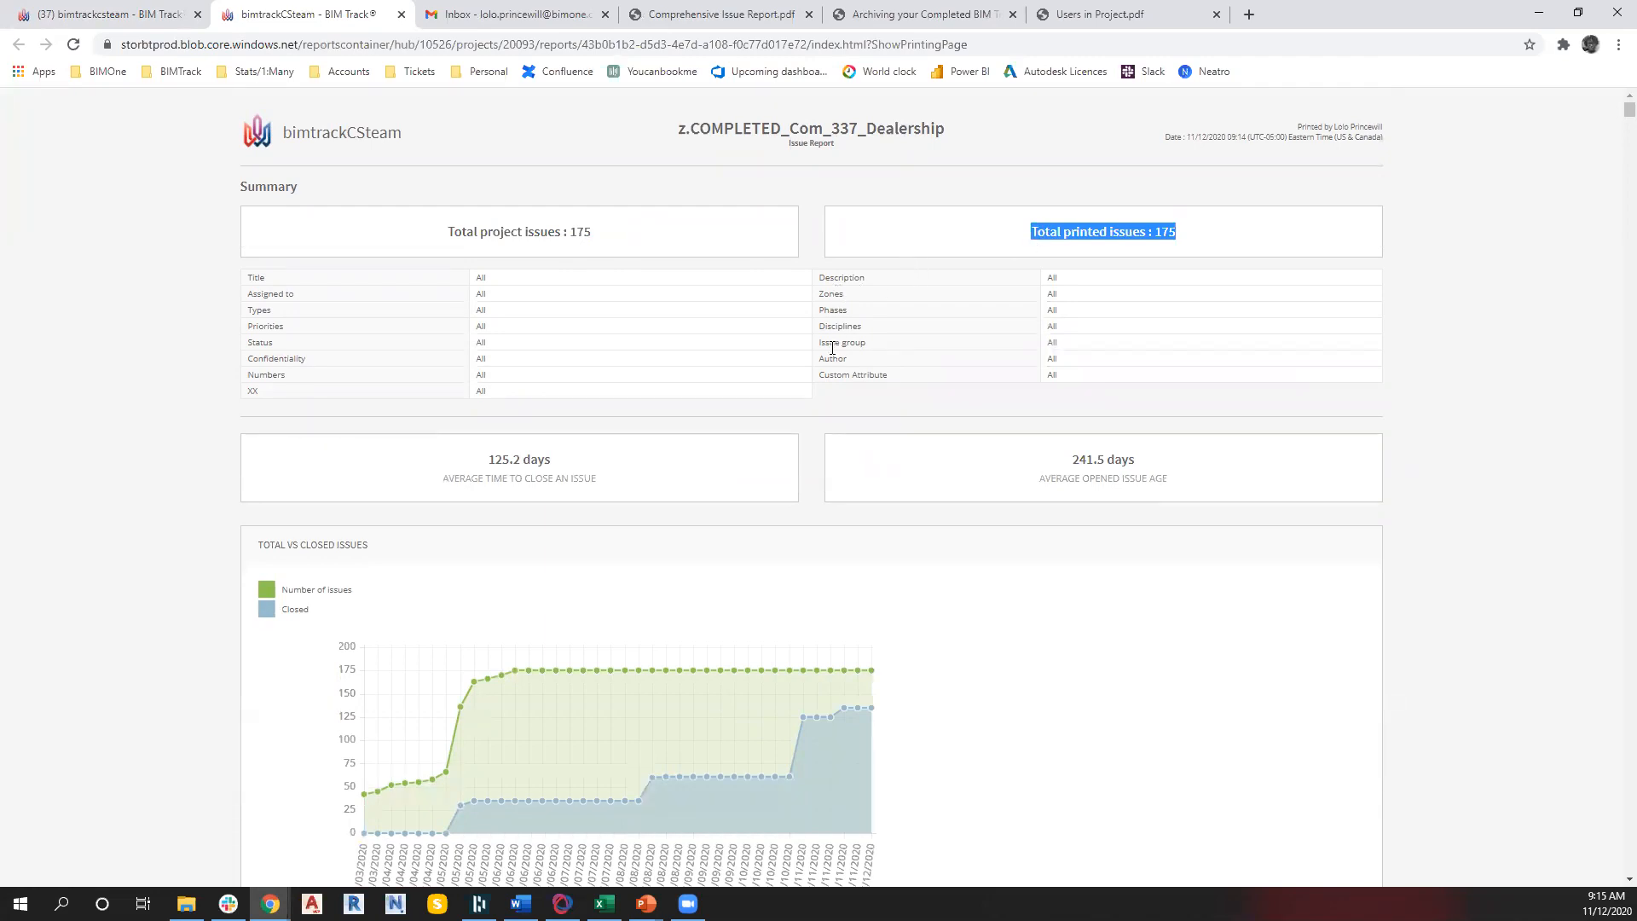
scroll(832, 348, down, 2)
drag(619, 357, 503, 335)
drag(1180, 359, 1023, 331)
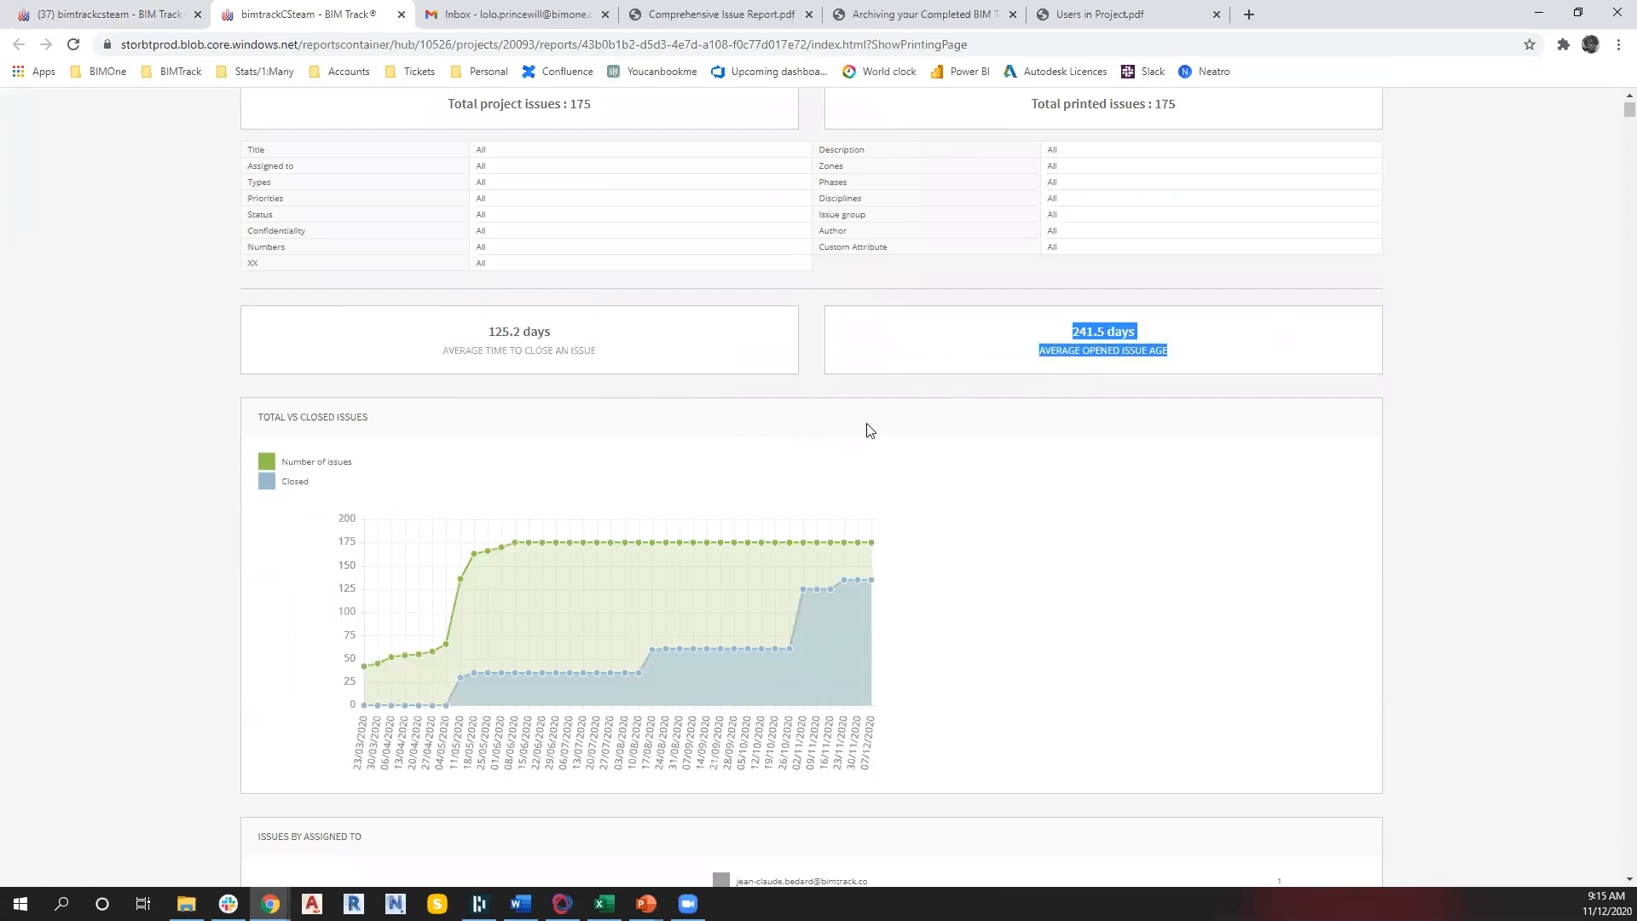
Review the report's metric charts, from total versus closed issues through the breakdowns by assignee, priority, status, type and custom attributes
scroll(938, 409, down, 3)
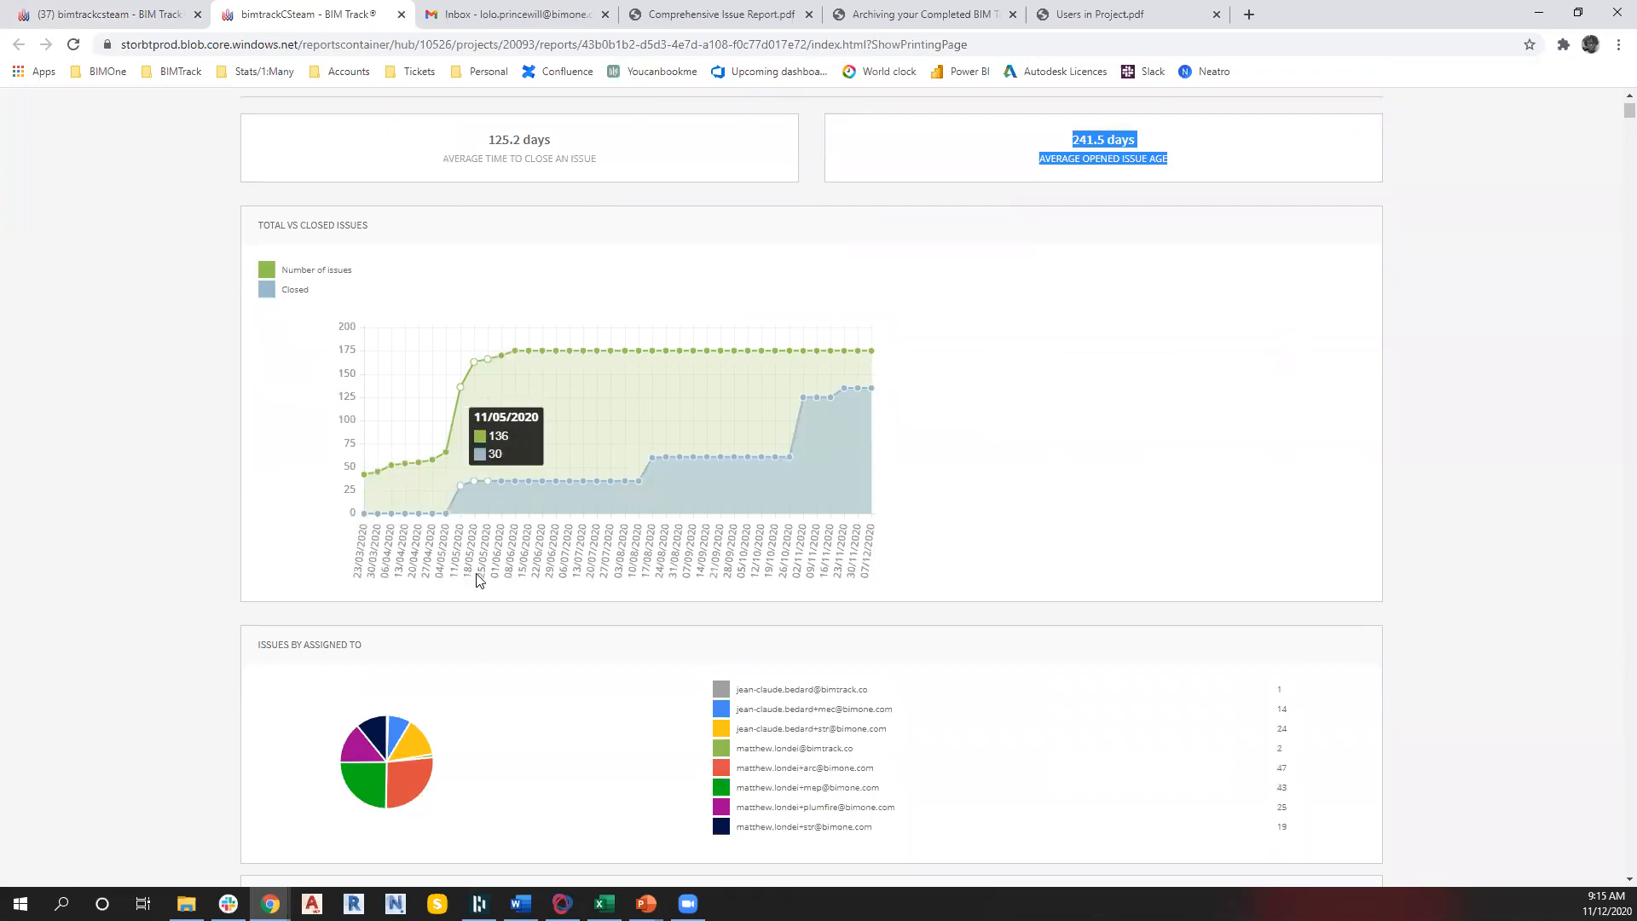
scroll(477, 580, down, 3)
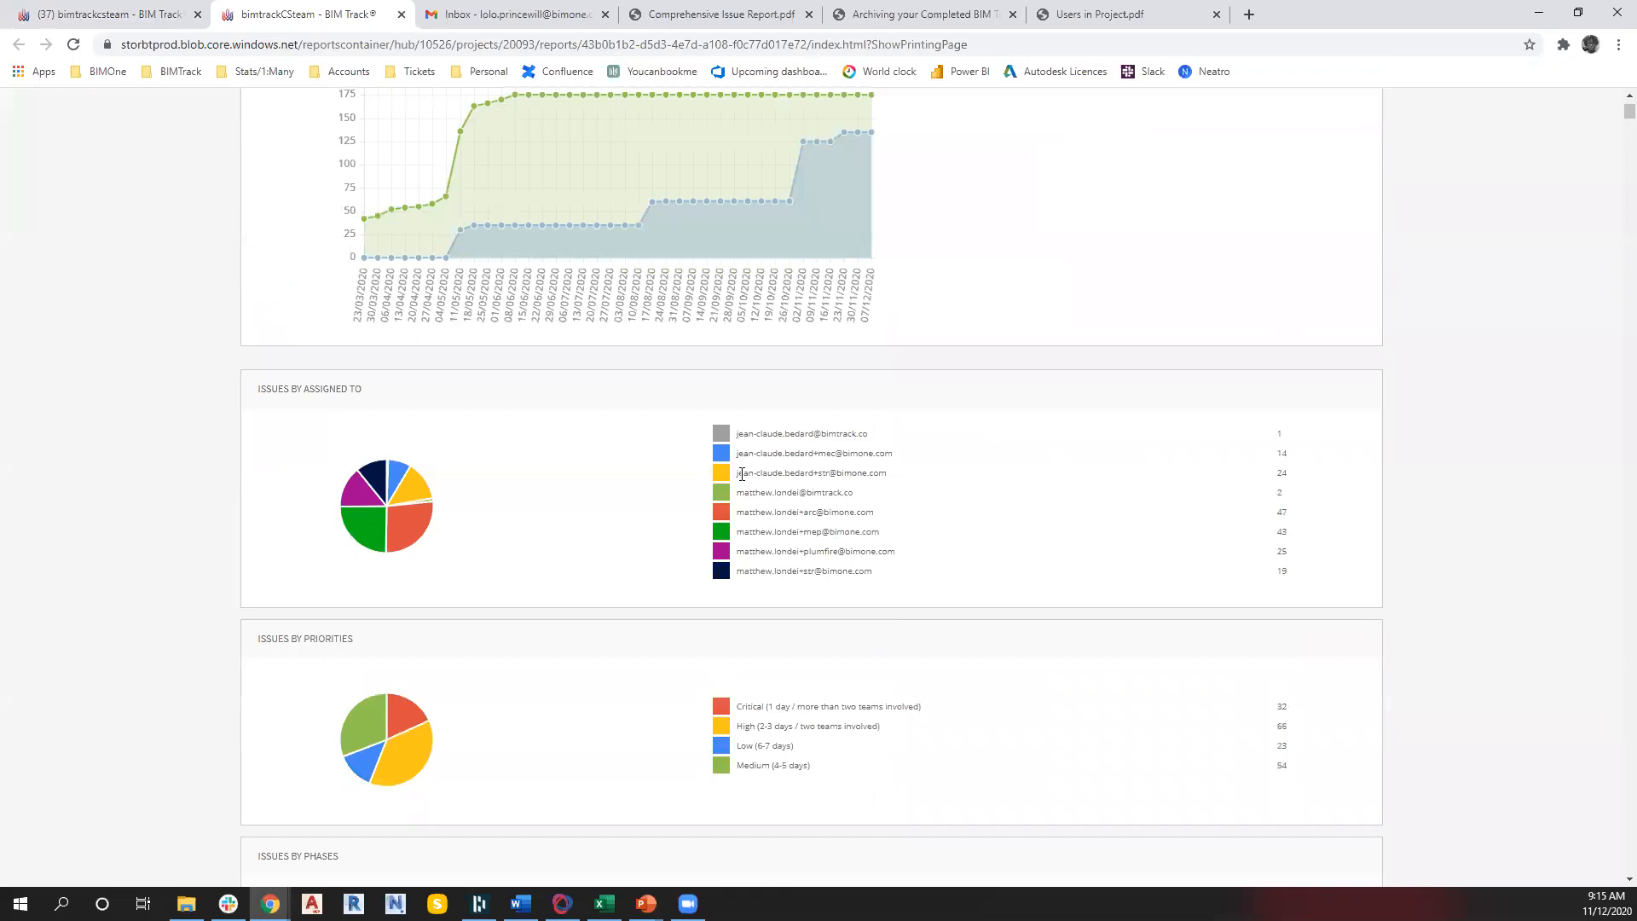
scroll(756, 545, down, 3)
scroll(775, 694, down, 6)
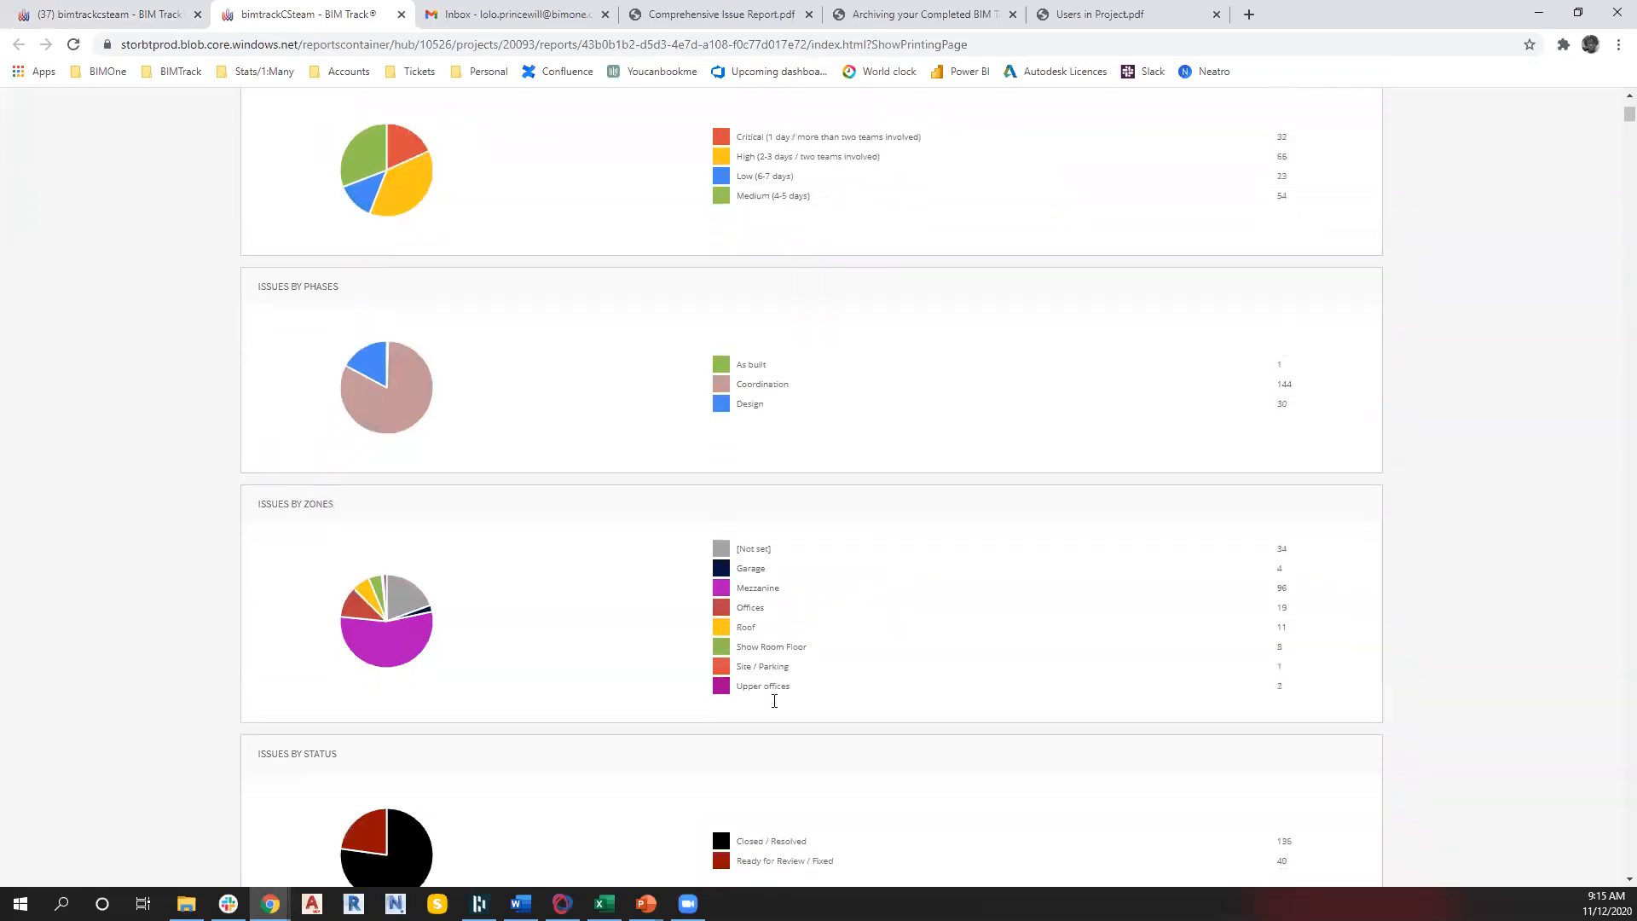
scroll(840, 569, up, 3)
scroll(840, 569, up, 3)
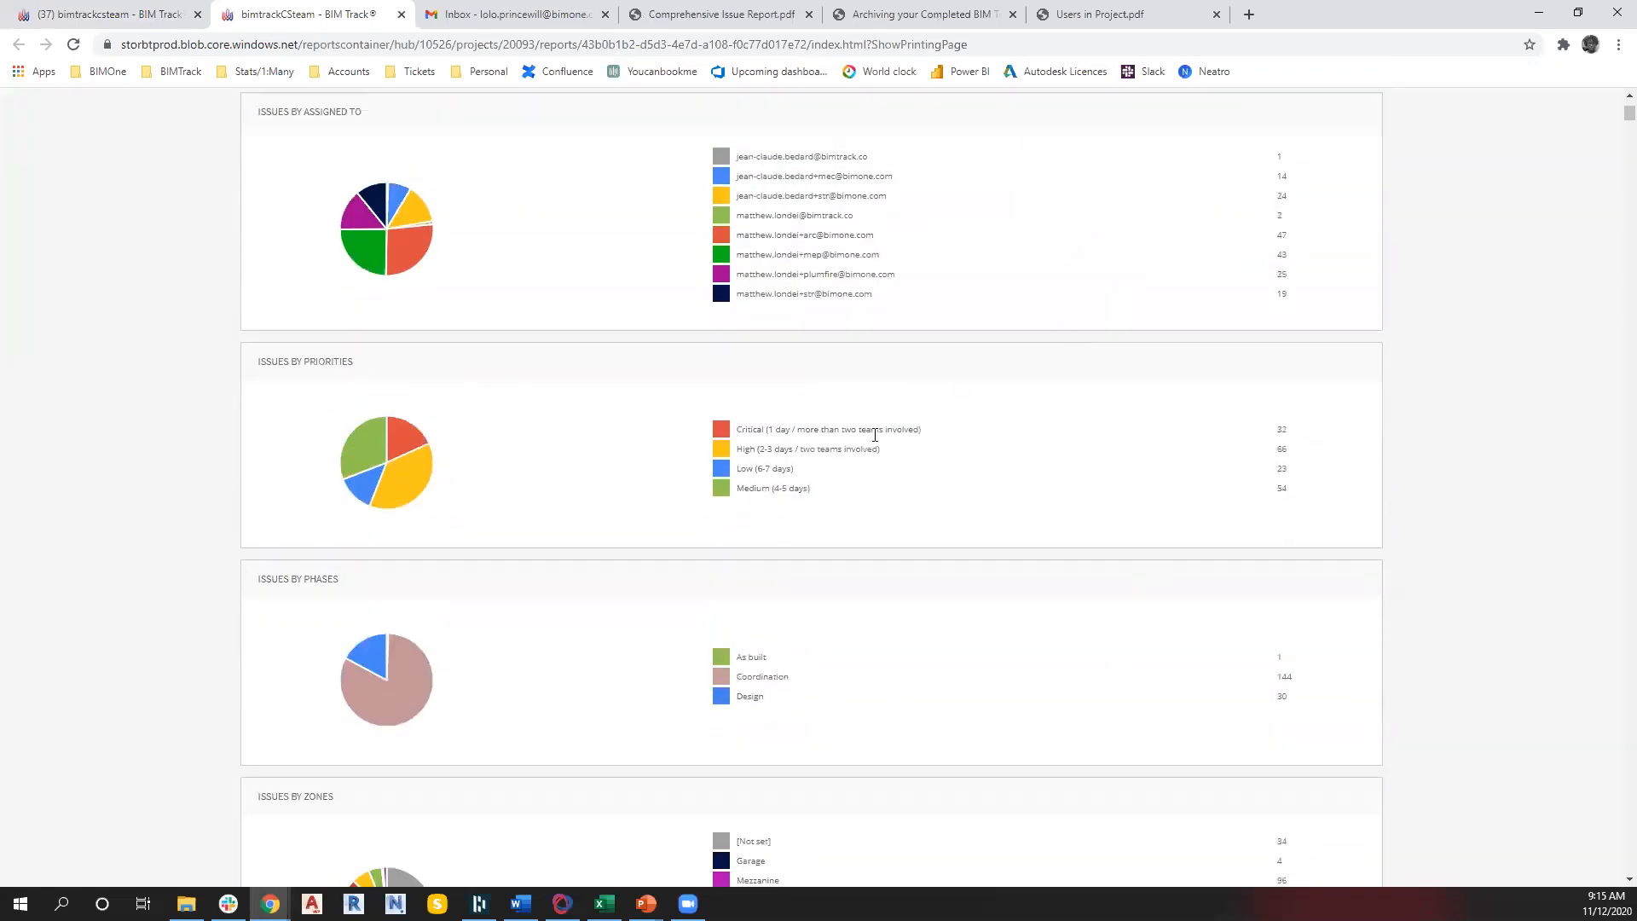
scroll(865, 439, up, 2)
scroll(781, 442, down, 7)
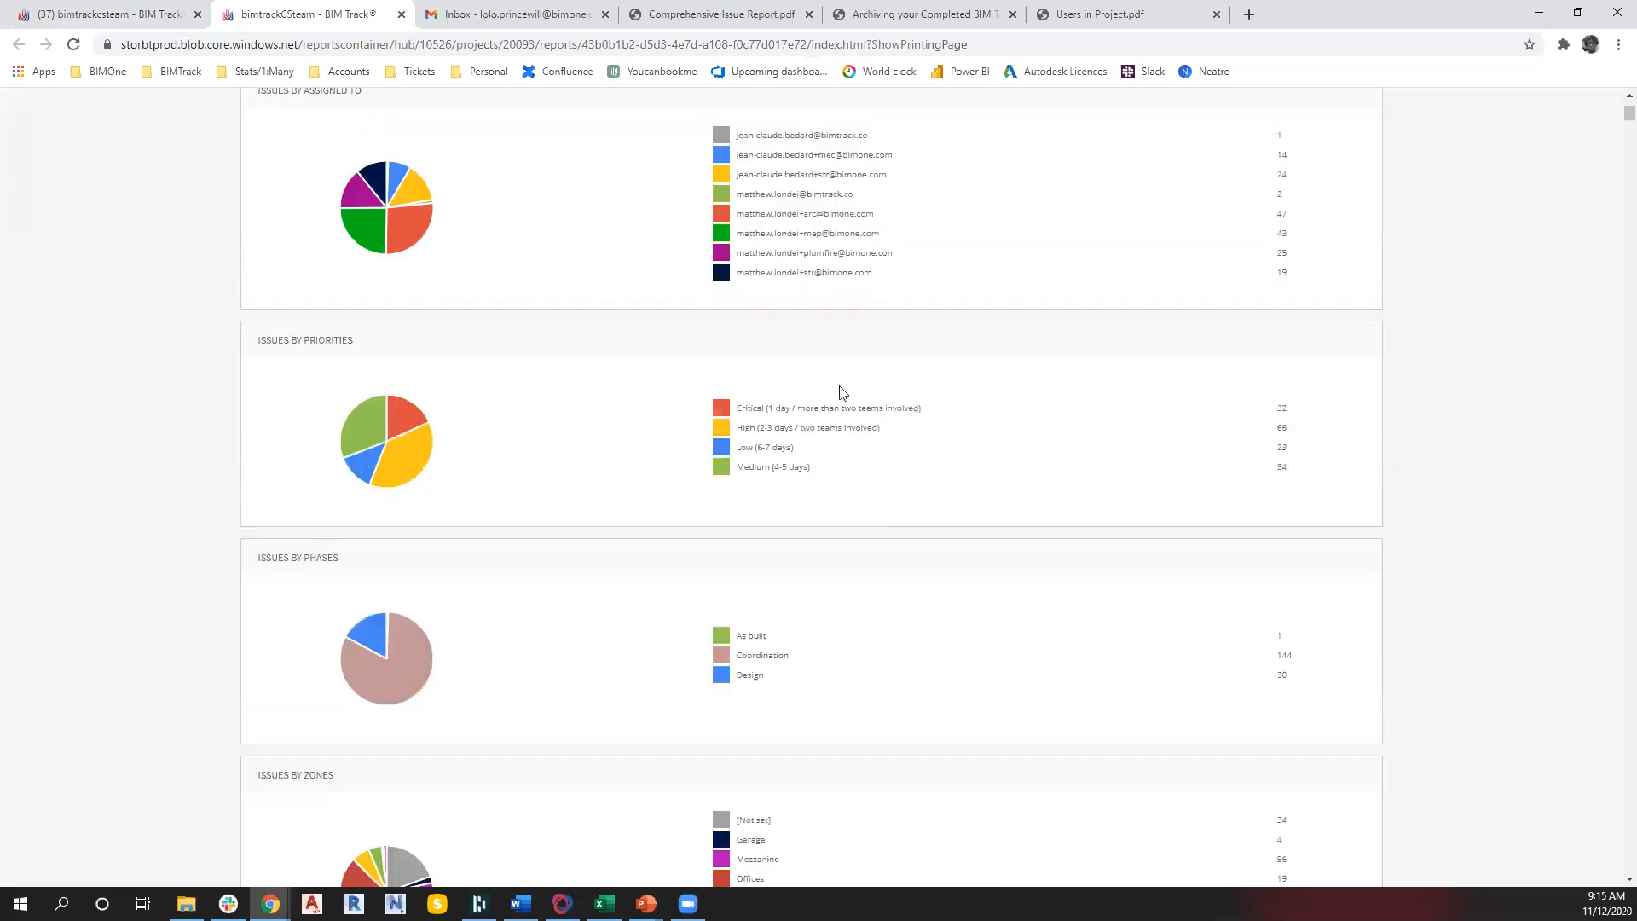
scroll(765, 464, down, 20)
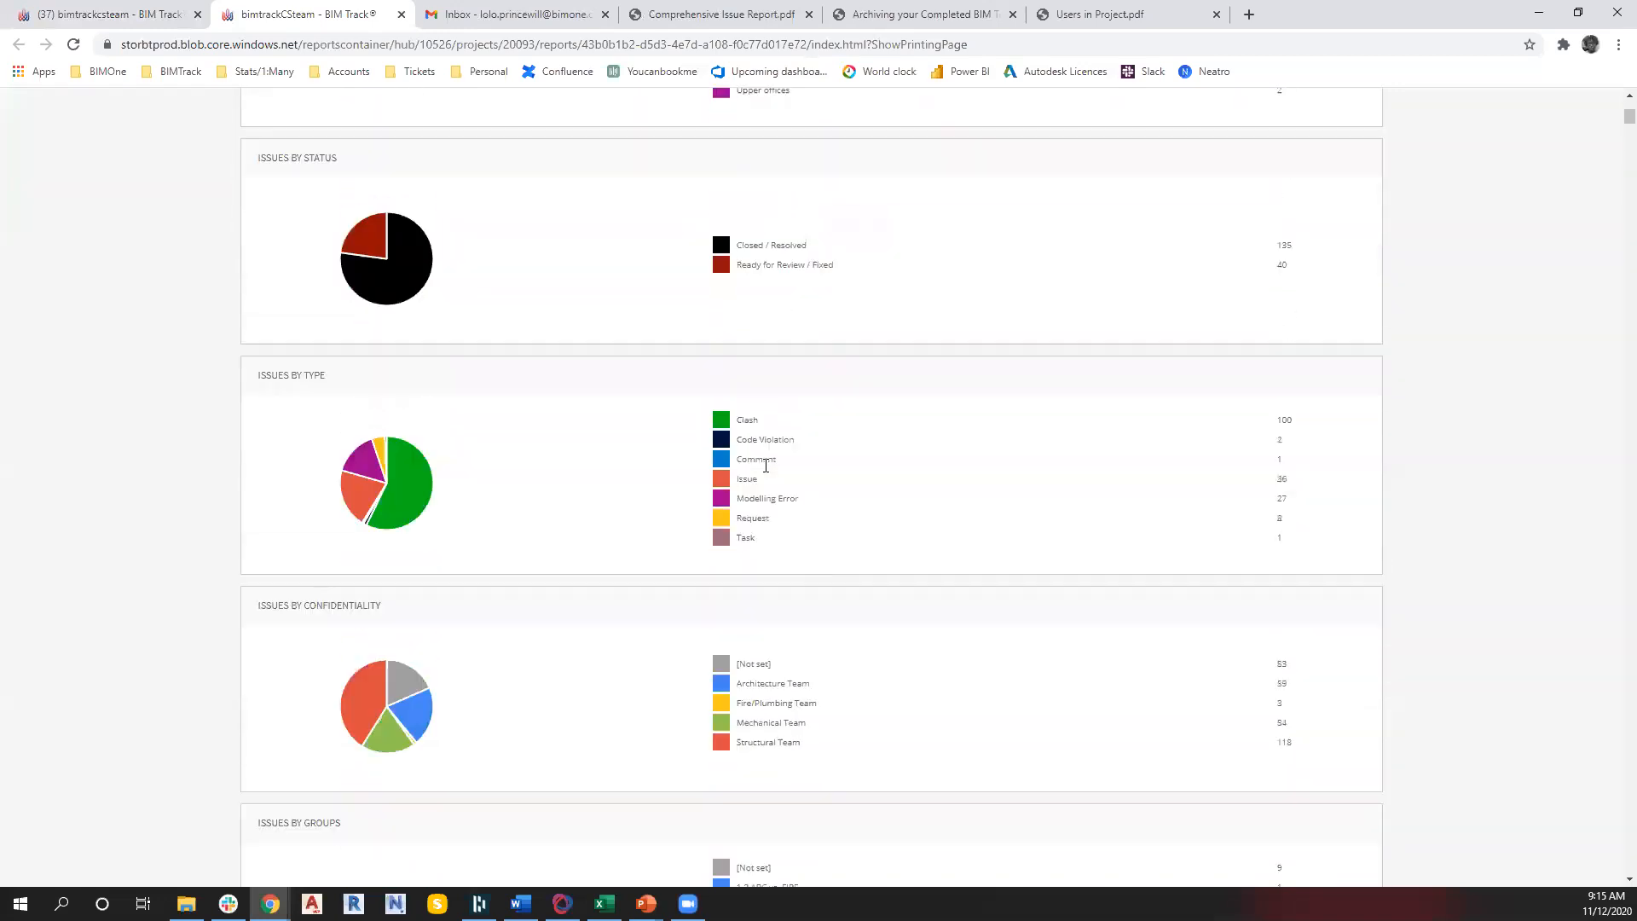
scroll(765, 465, down, 11)
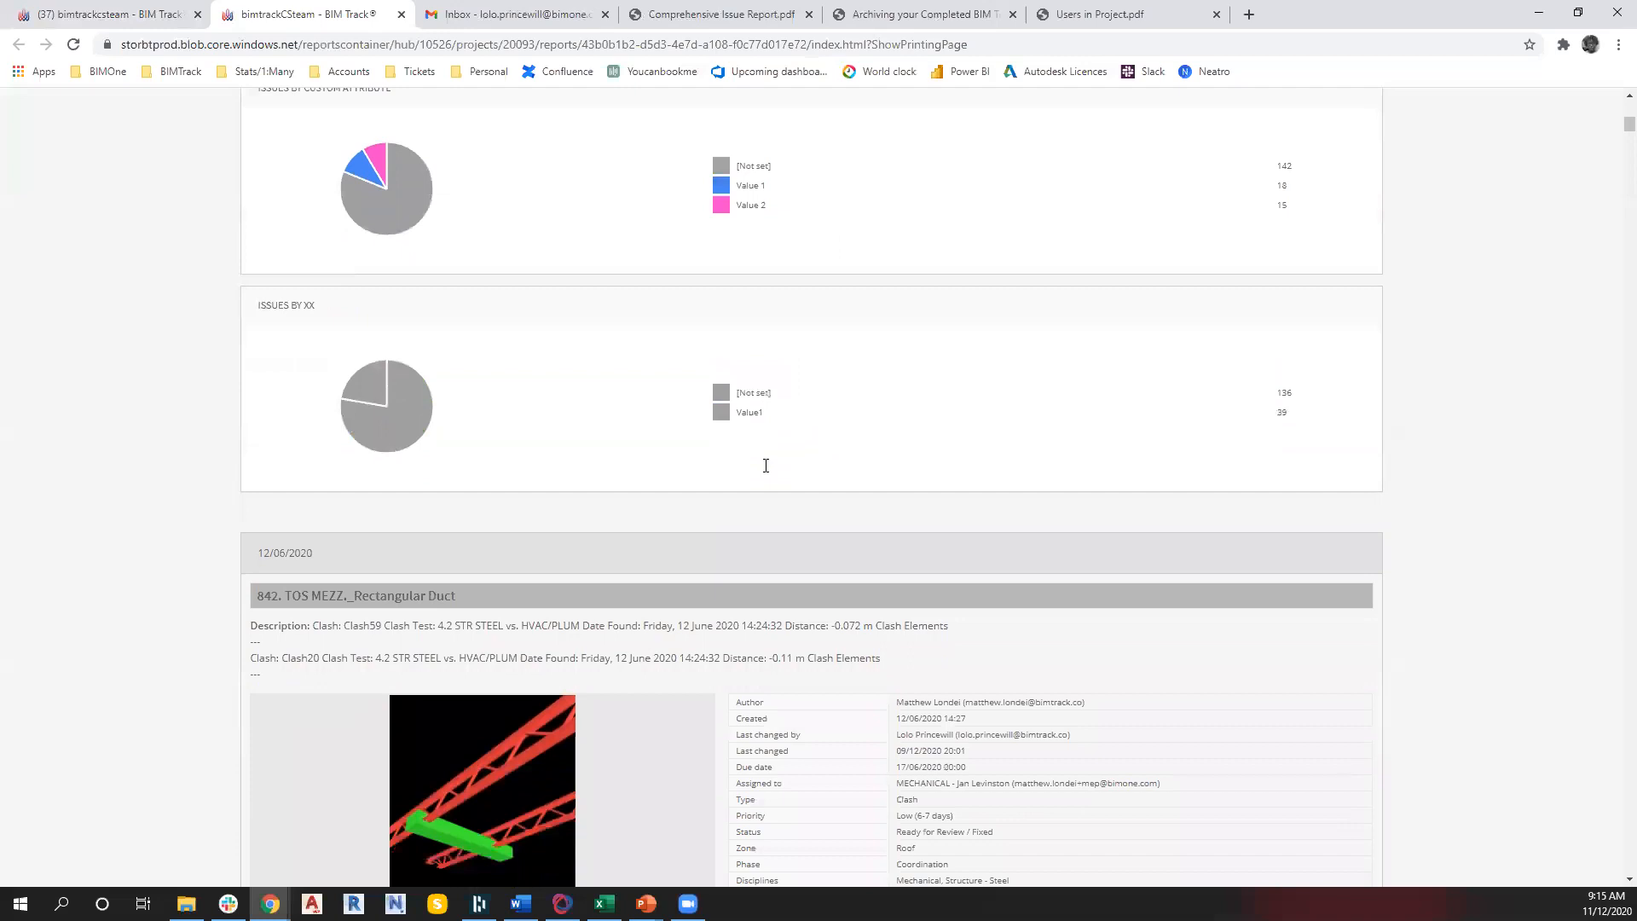
Examine the entry for issue 842, including its creation-date group heading, properties, image and comments
scroll(417, 460, up, 3)
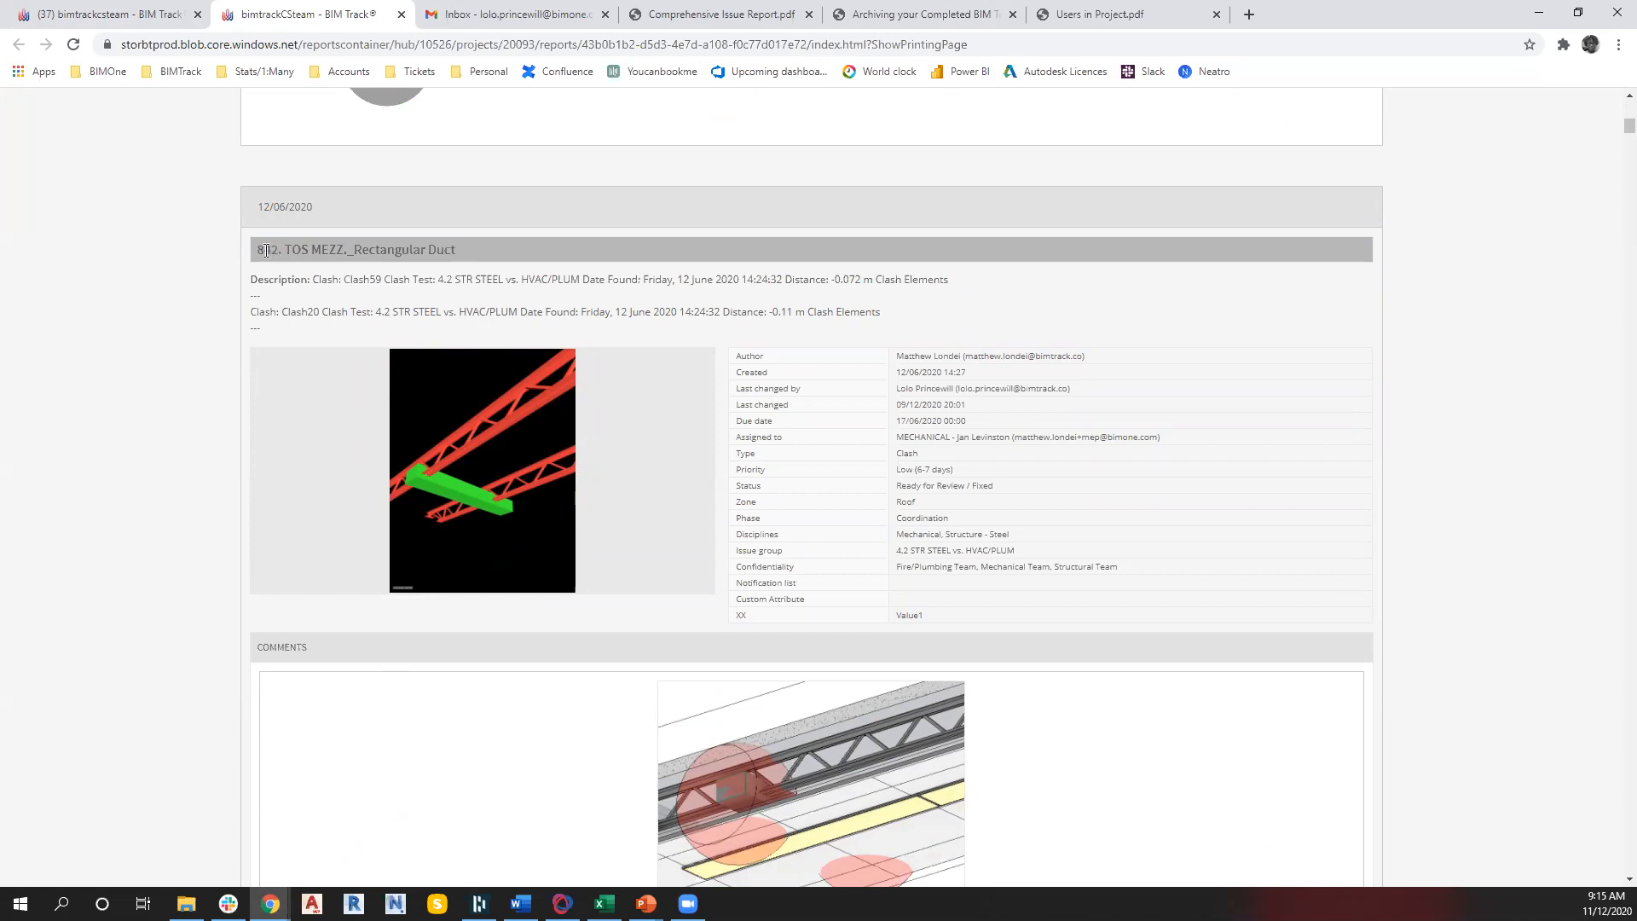
drag(312, 204, 261, 209)
drag(956, 372, 900, 369)
scroll(943, 614, down, 3)
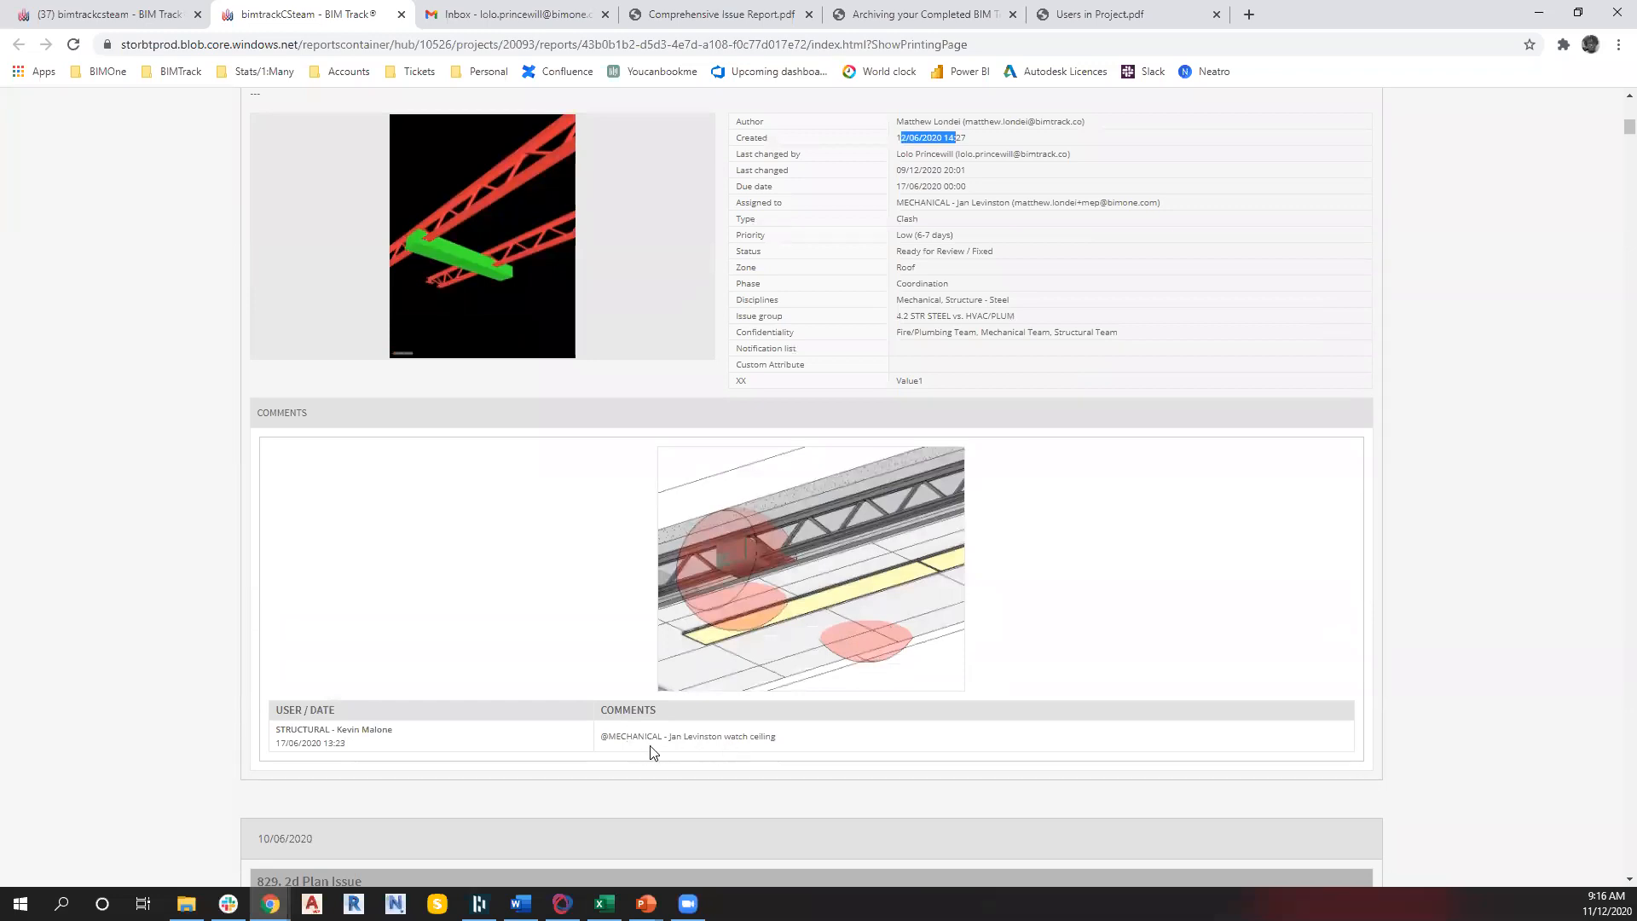
scroll(1180, 401, up, 2)
click(1168, 240)
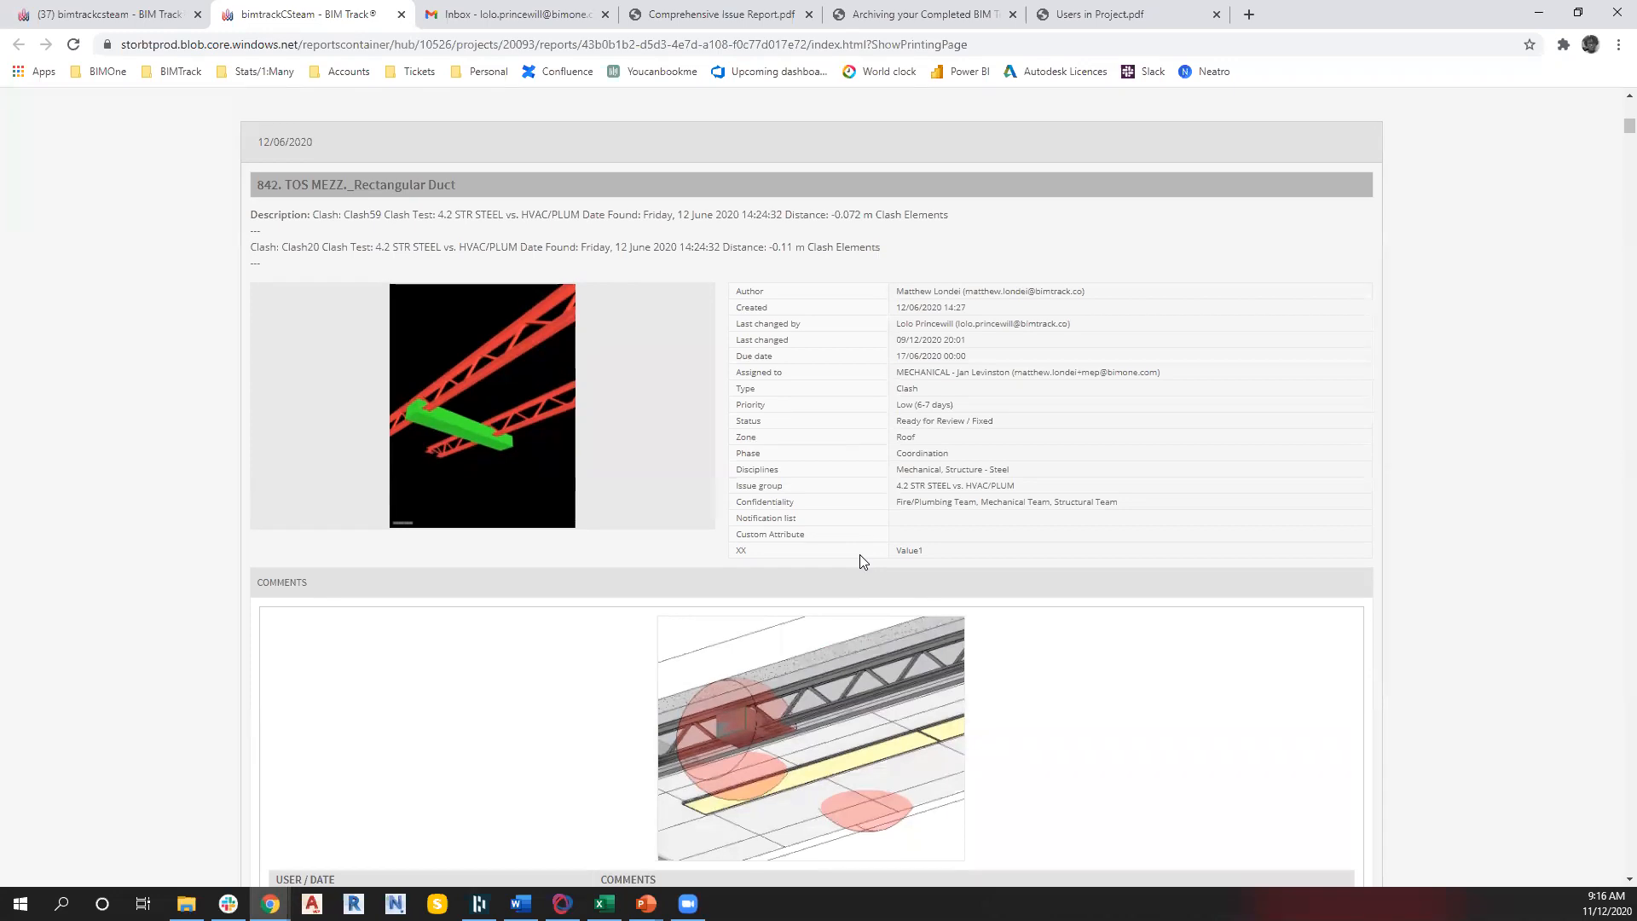
Switch to the saved Comprehensive Issue Report.pdf and look through its individual issue pages
scroll(859, 554, up, 10)
scroll(740, 467, up, 5)
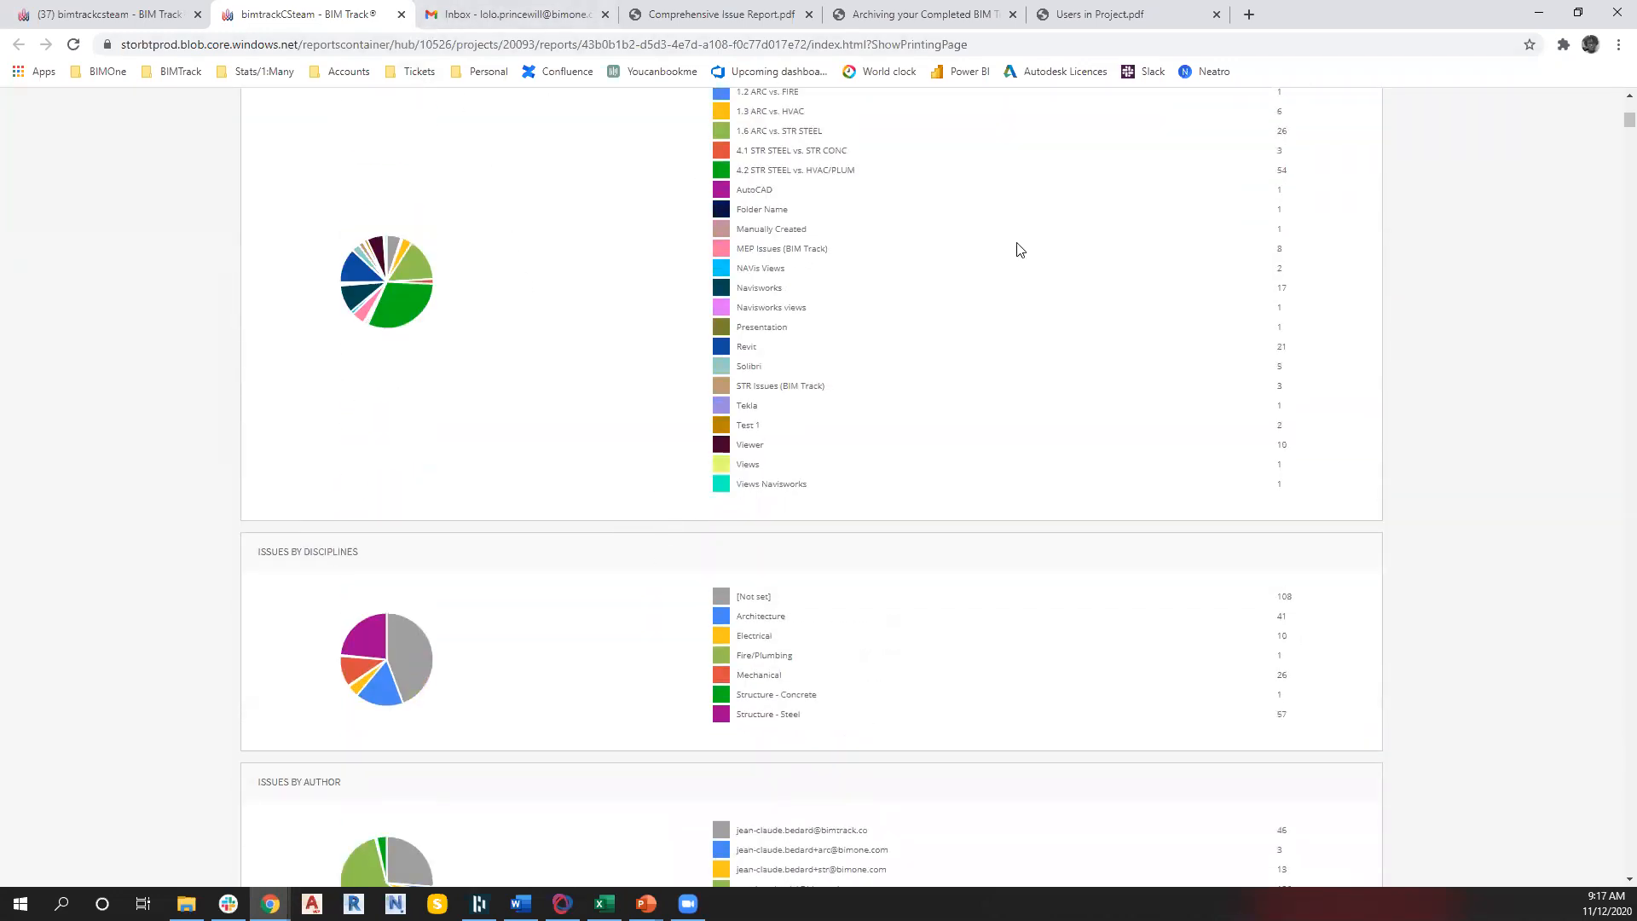
click(640, 29)
scroll(723, 426, down, 10)
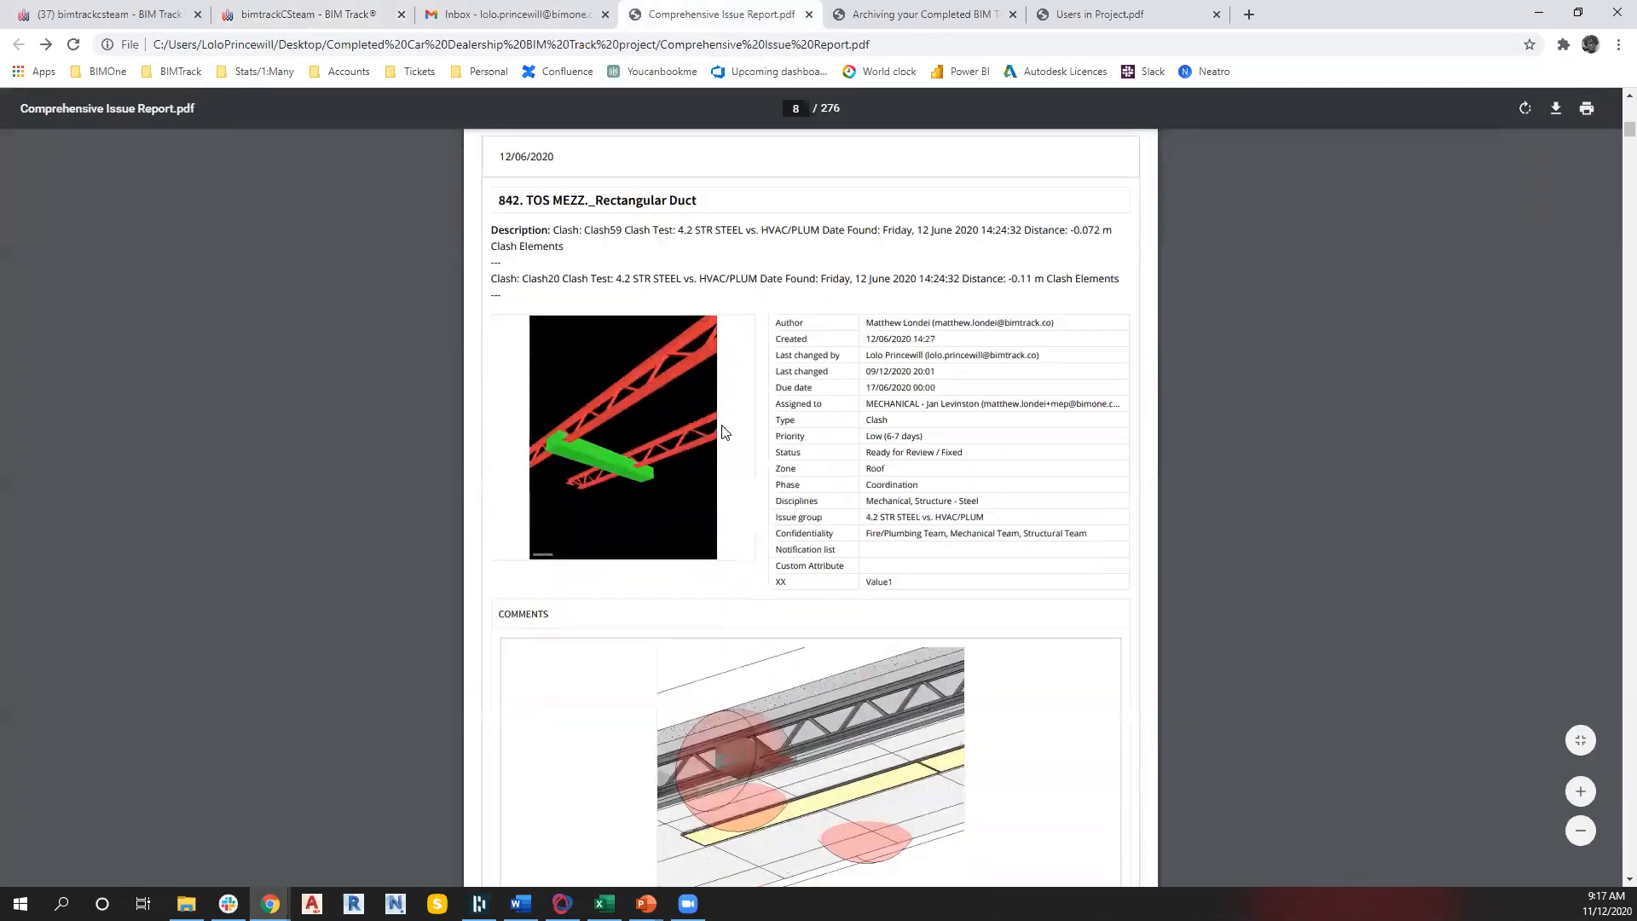
scroll(725, 445, down, 5)
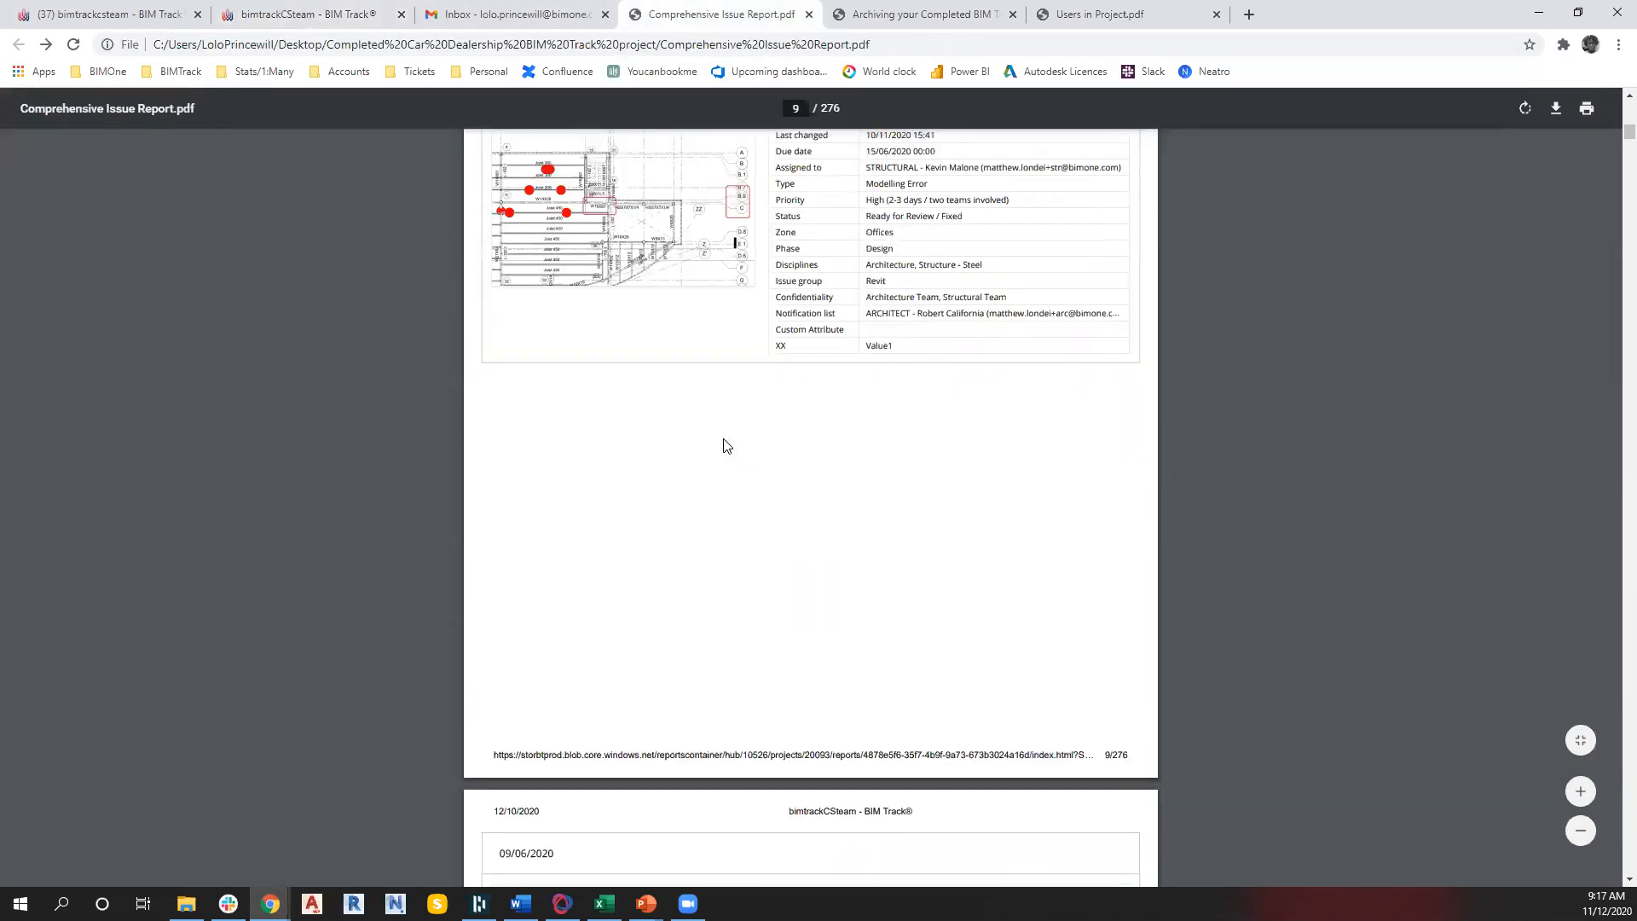
scroll(656, 482, down, 8)
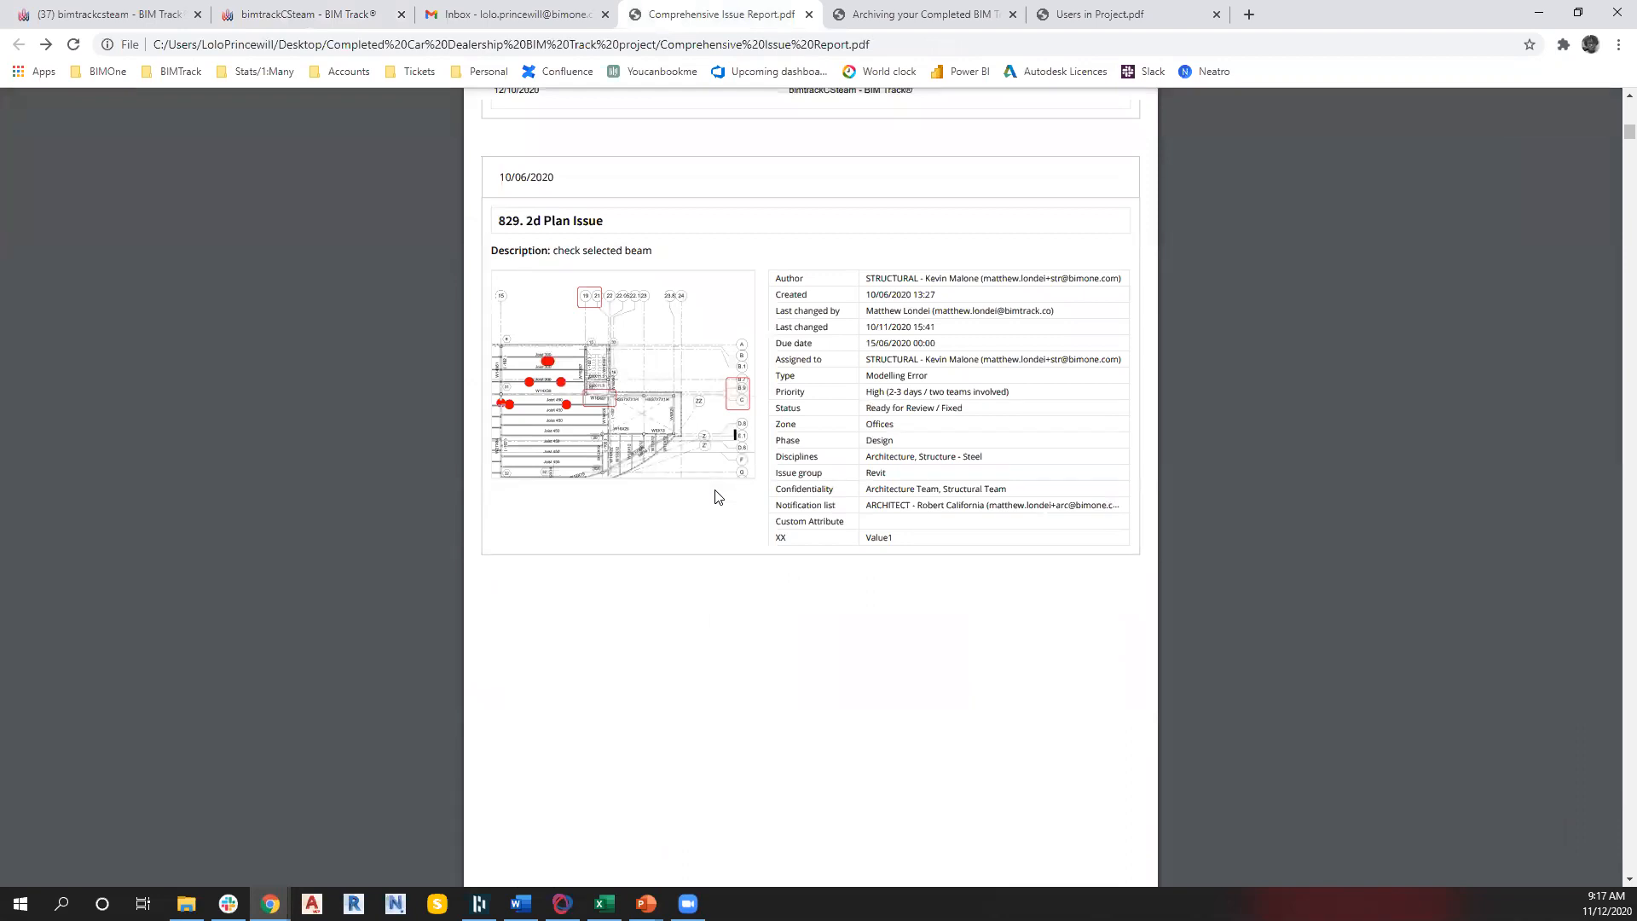
Close the generated report page and return to the project's issues in BIM Track
click(324, 14)
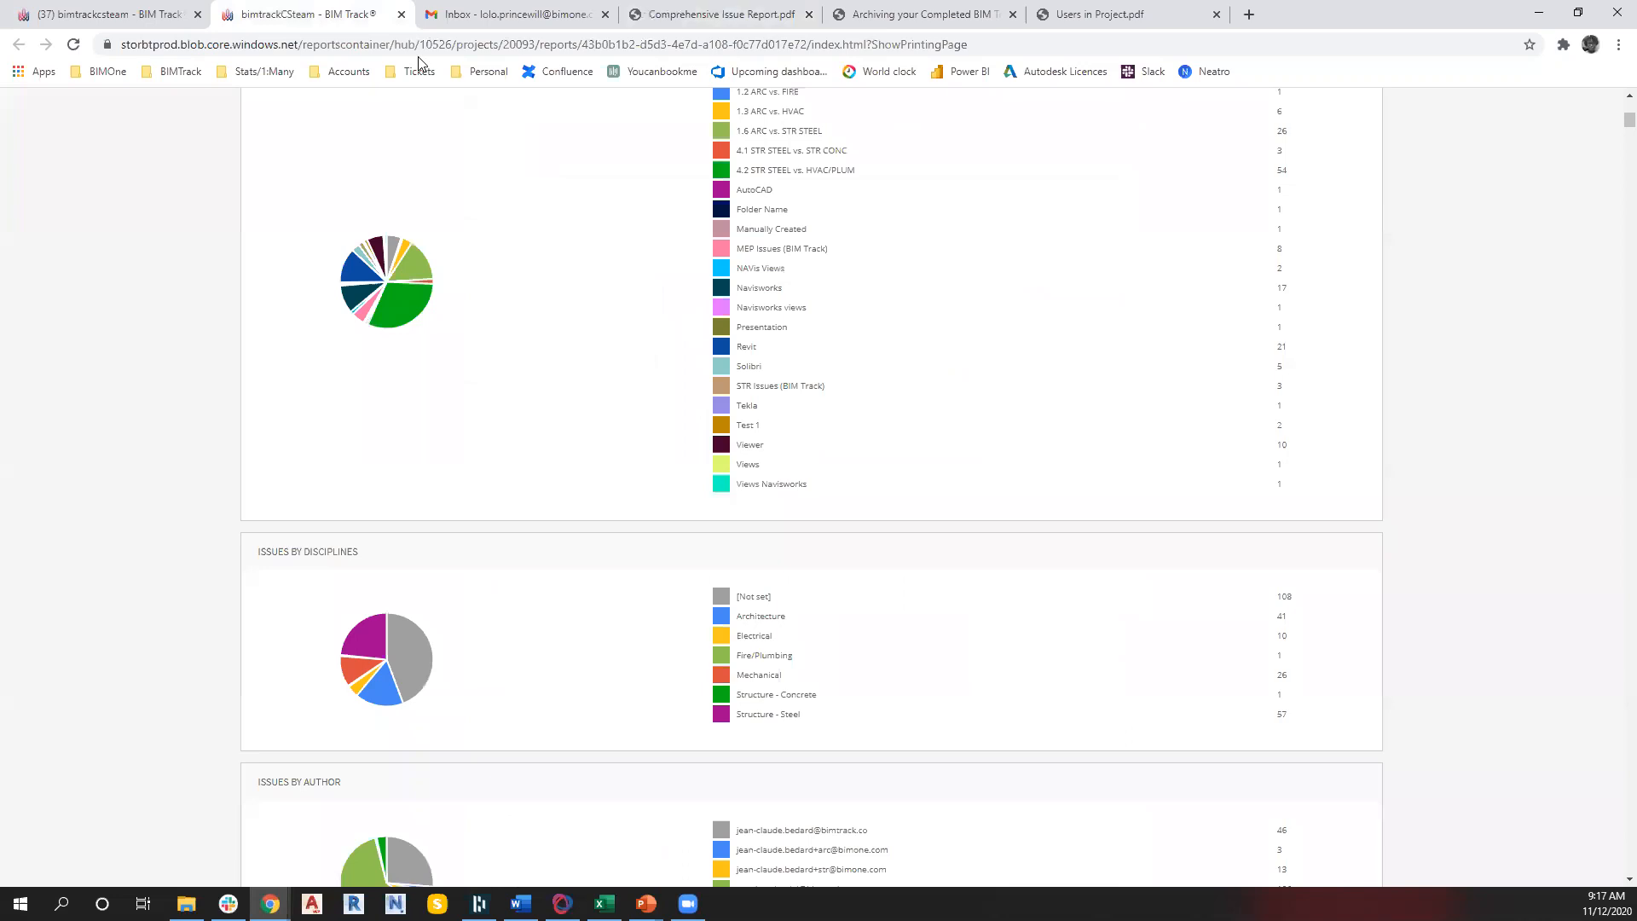
click(399, 15)
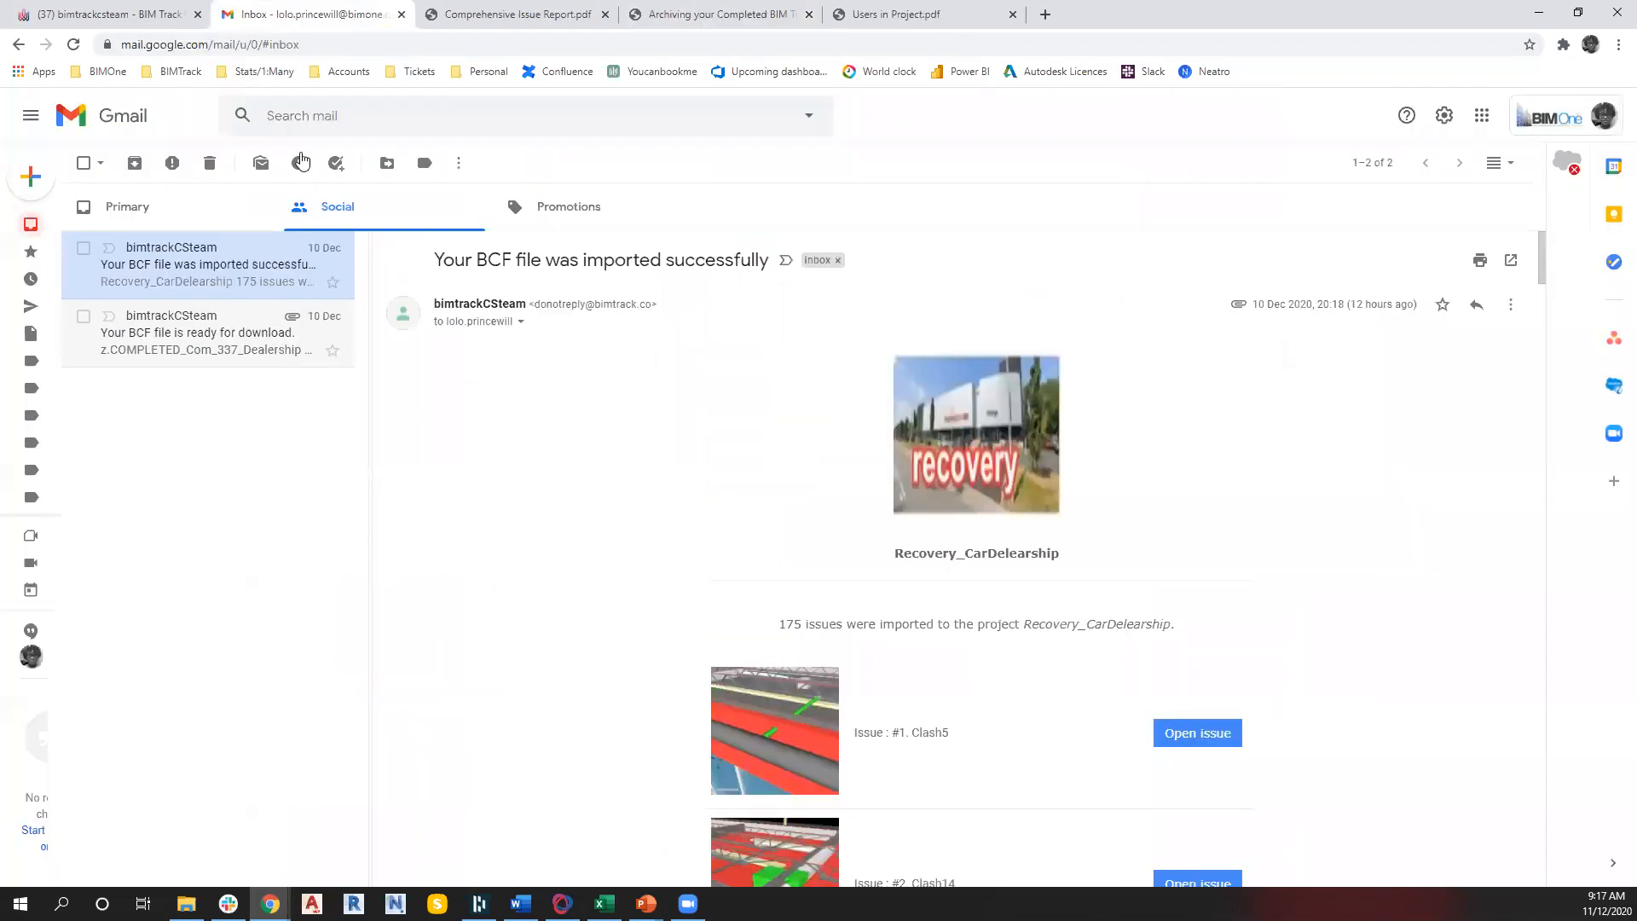
click(162, 17)
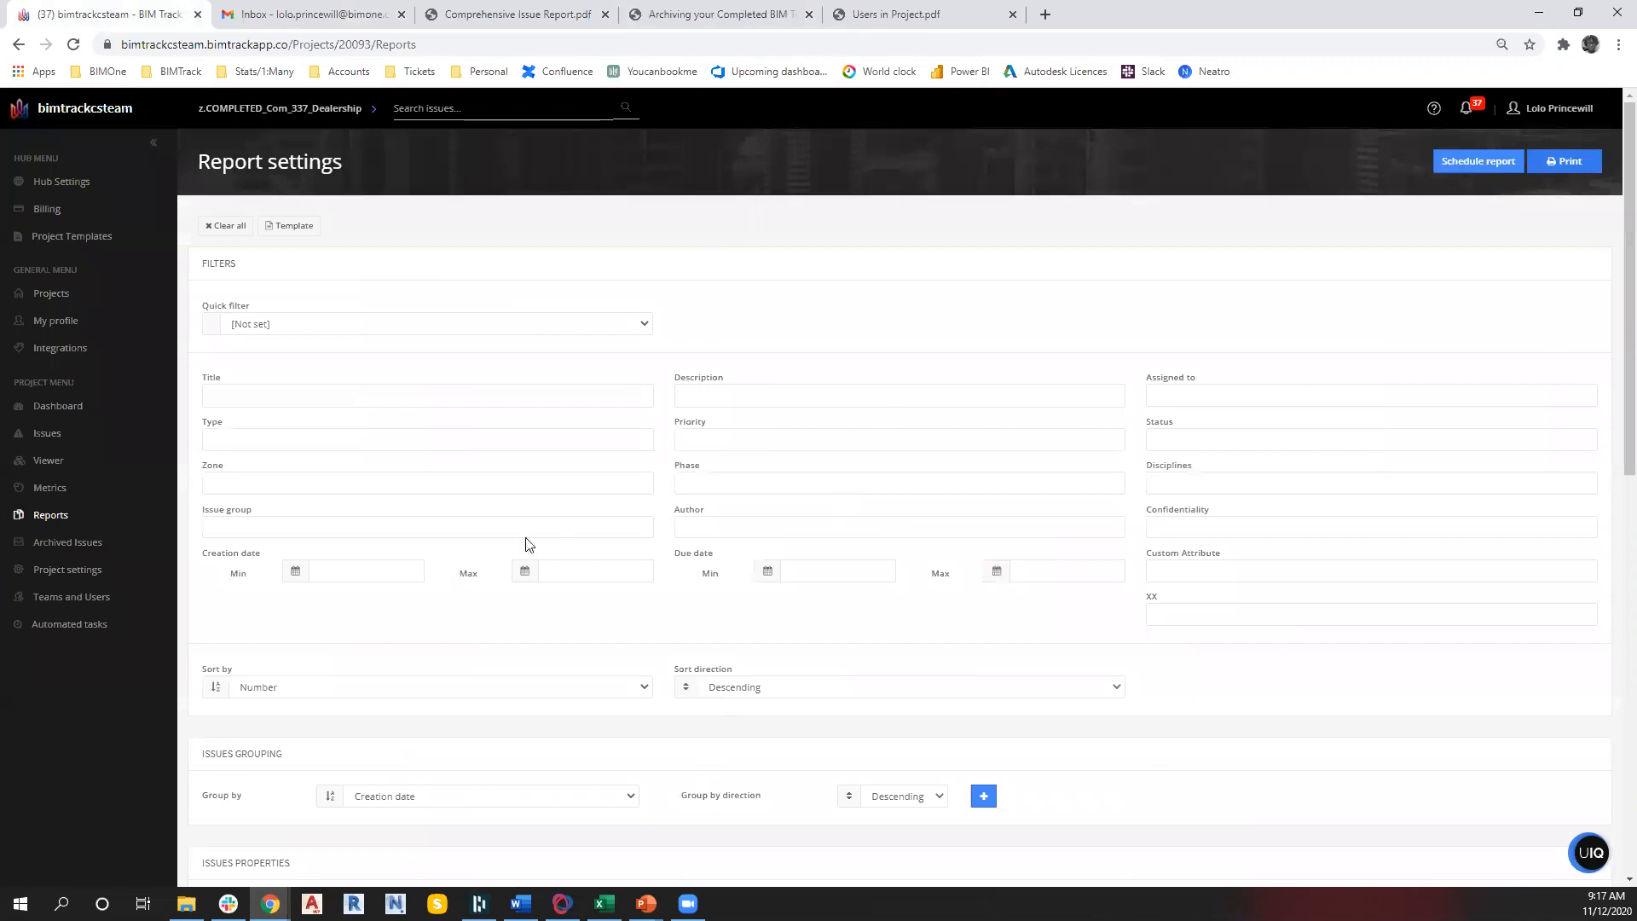
click(58, 437)
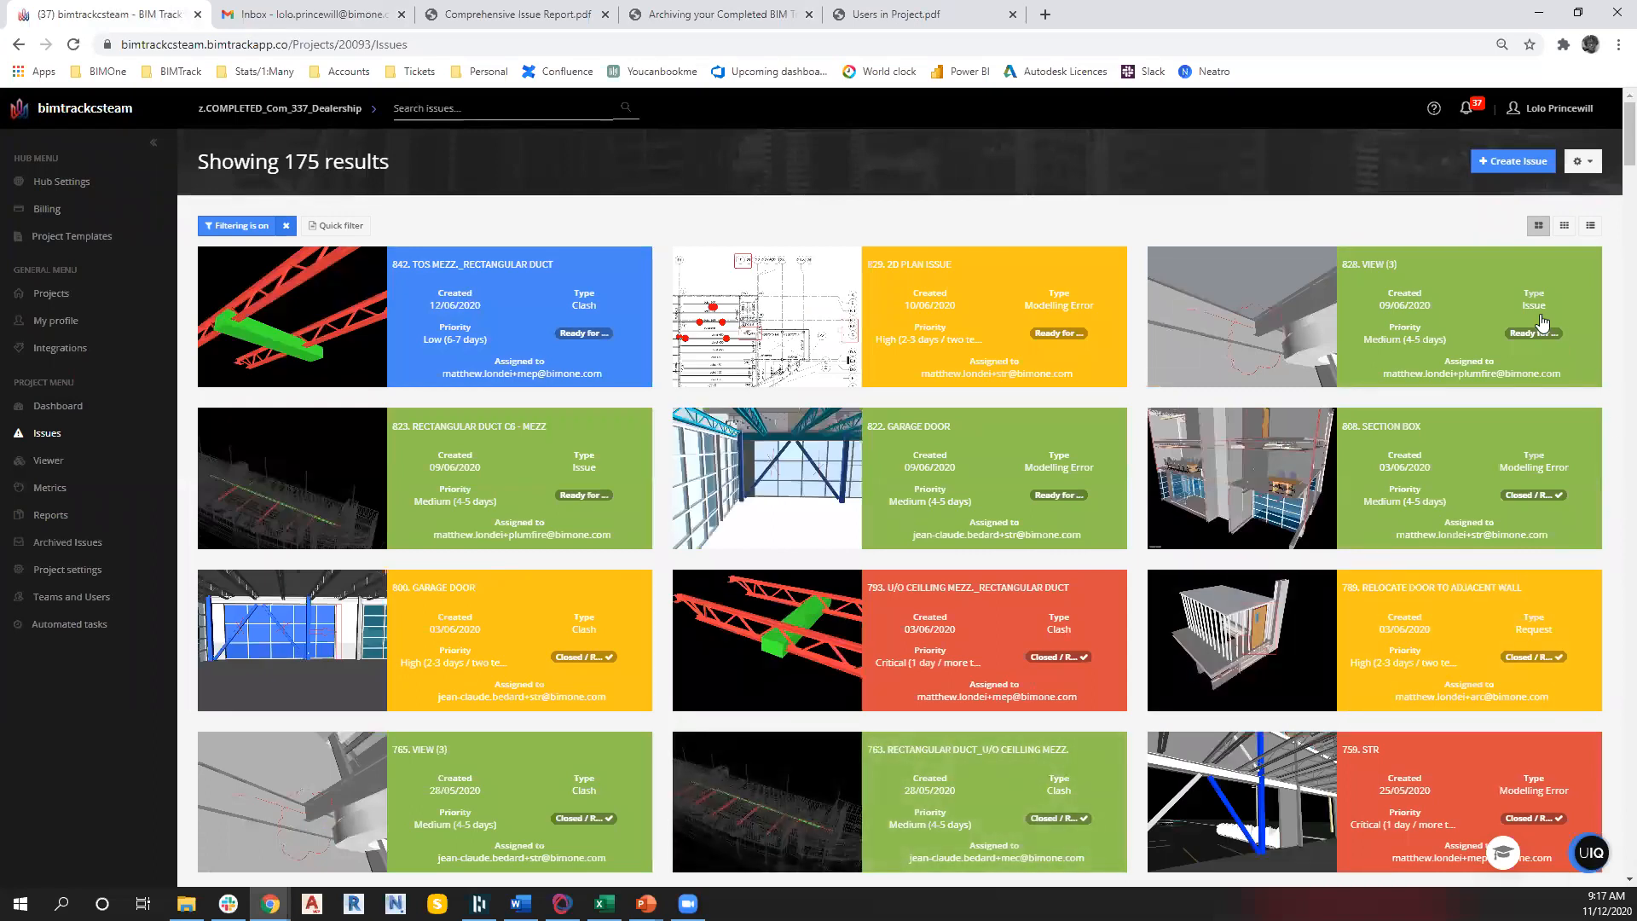
Select all of the project's filtered issues and export them in BCF 2.0 format with attachments
click(239, 226)
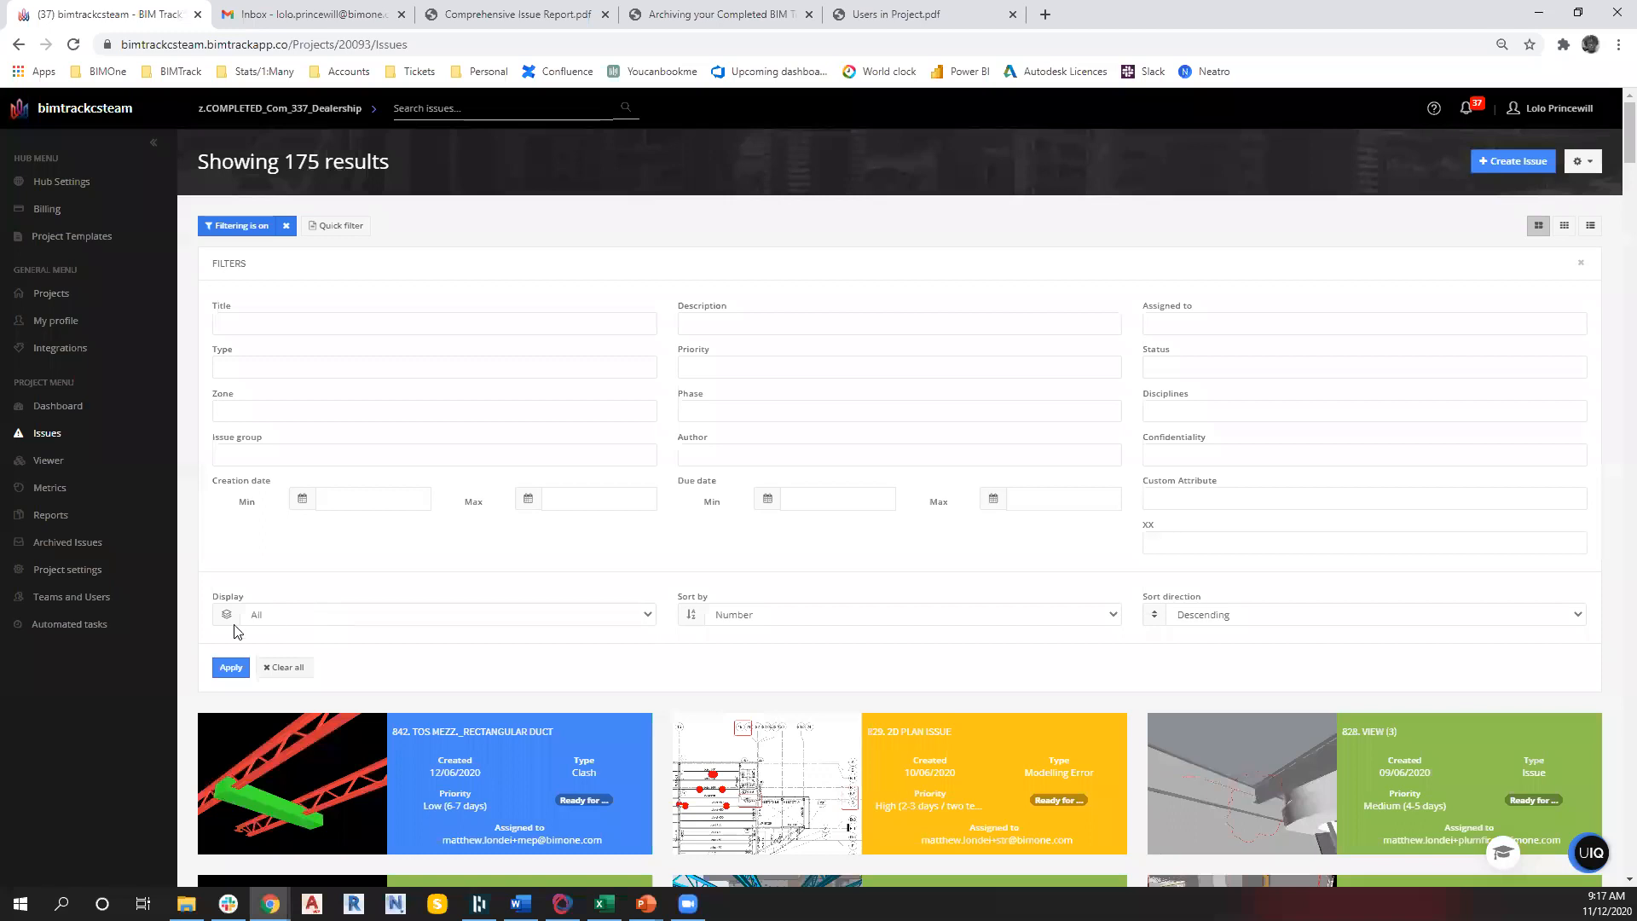
click(243, 227)
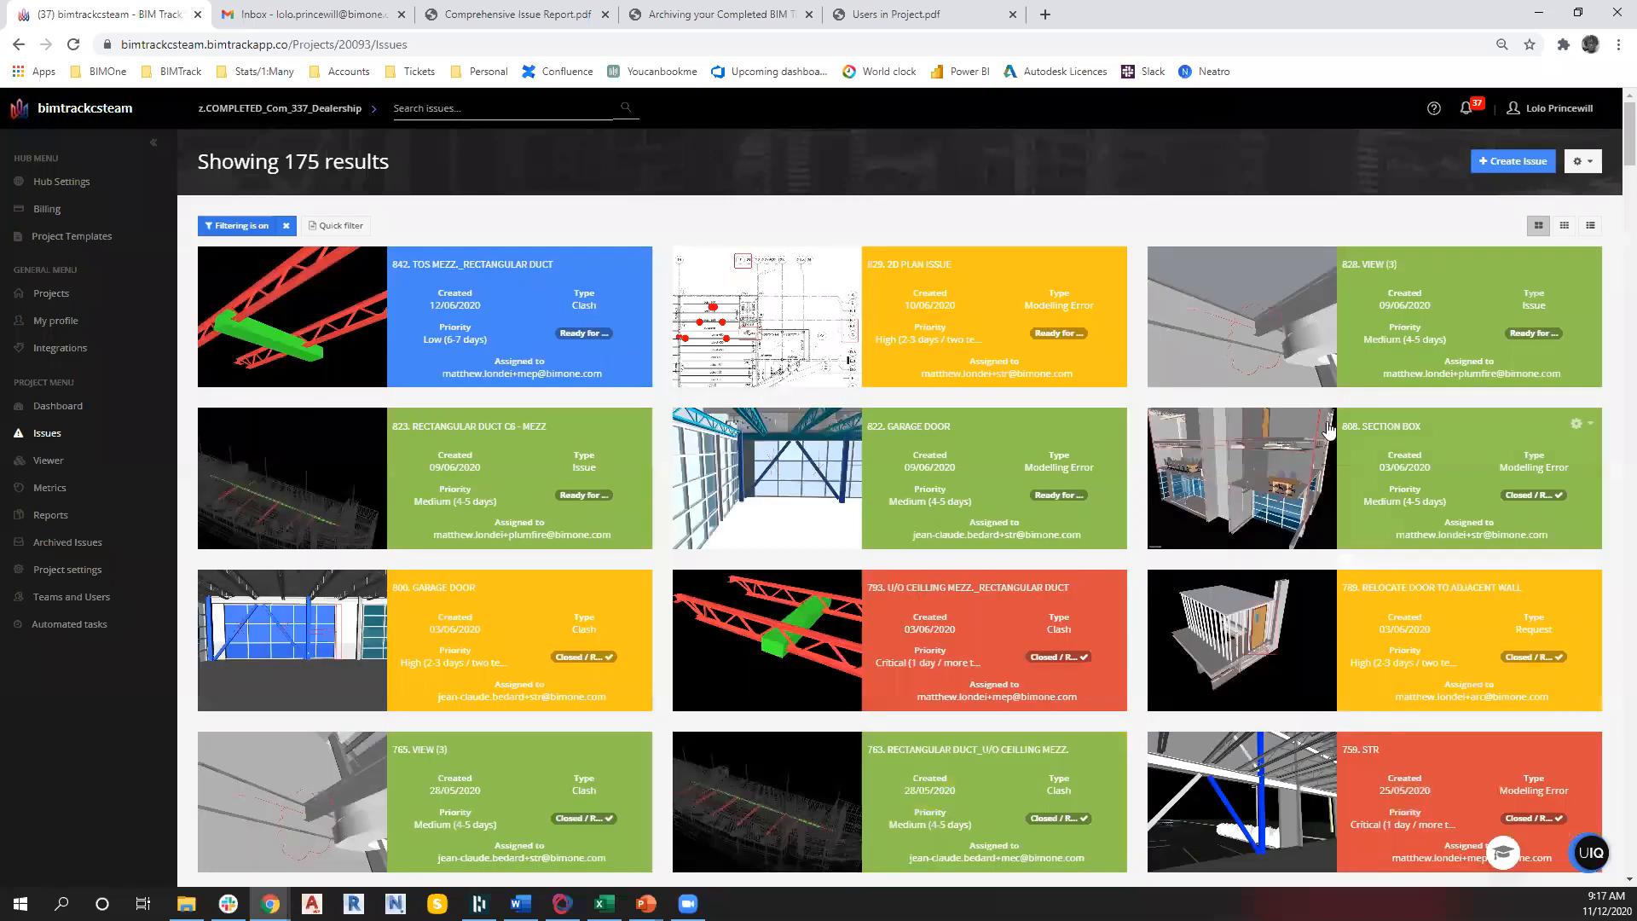
click(1588, 165)
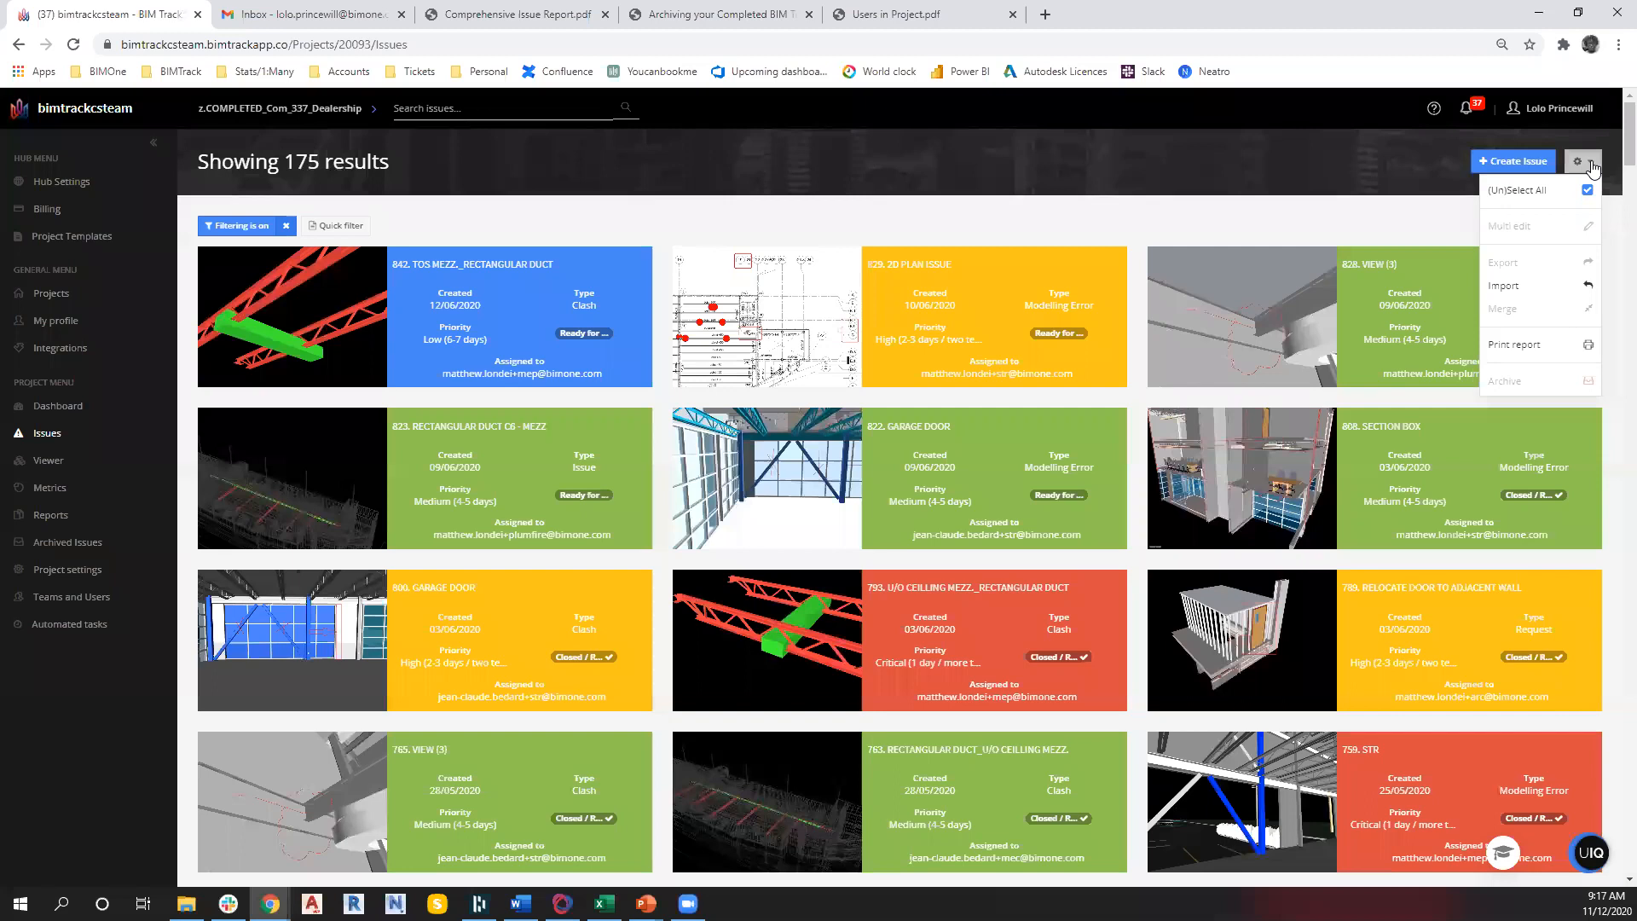
click(1522, 198)
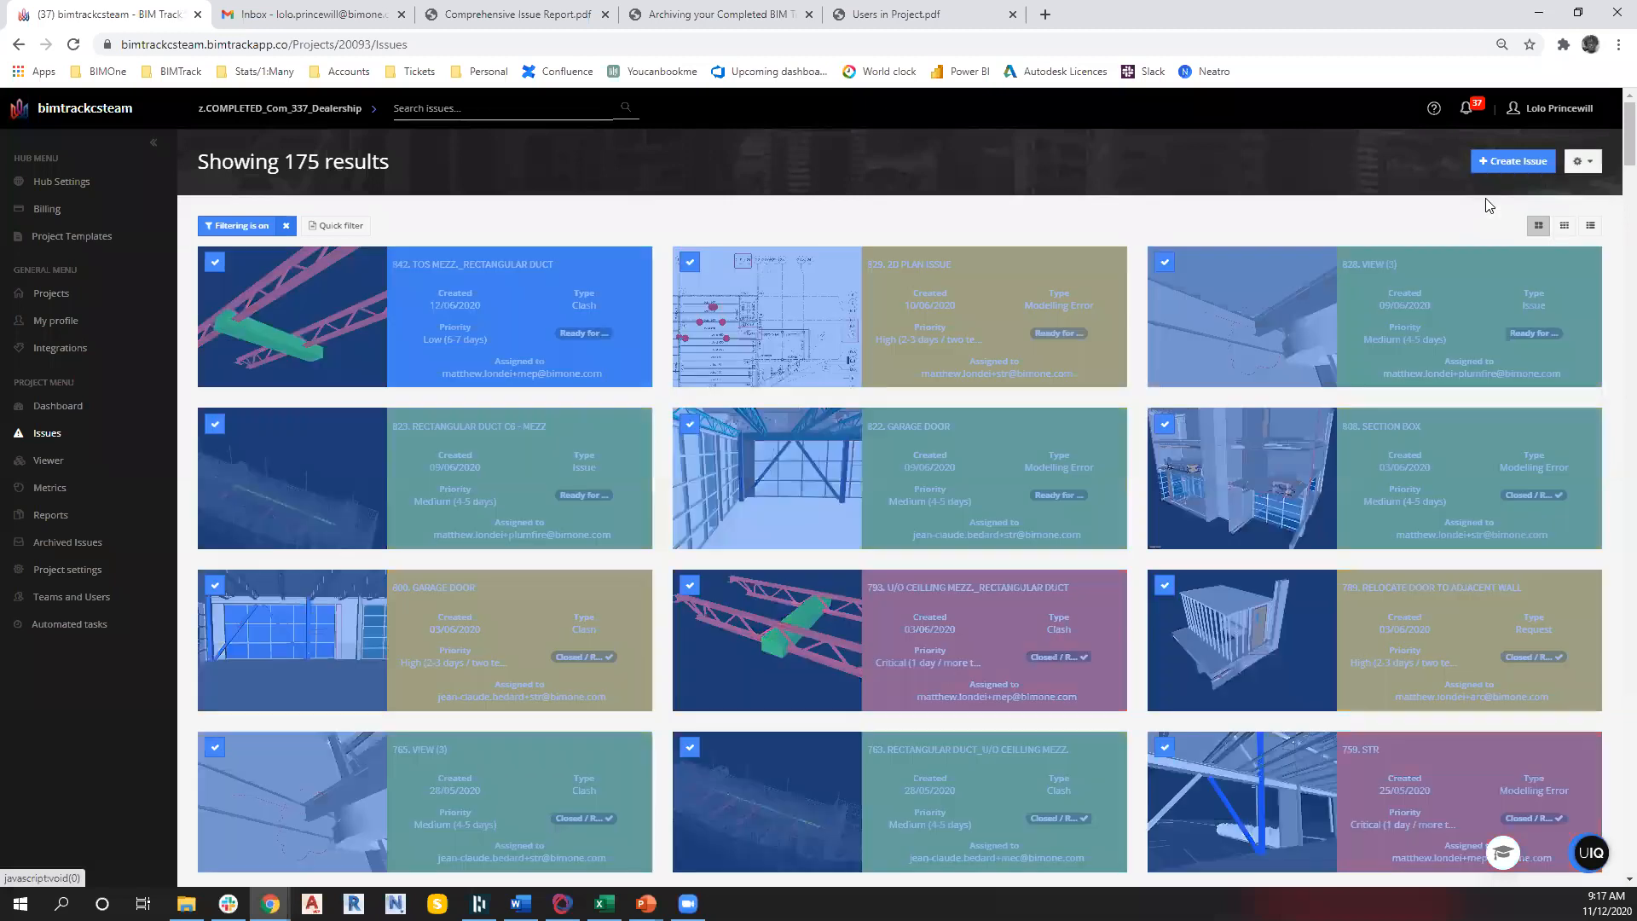
click(1583, 161)
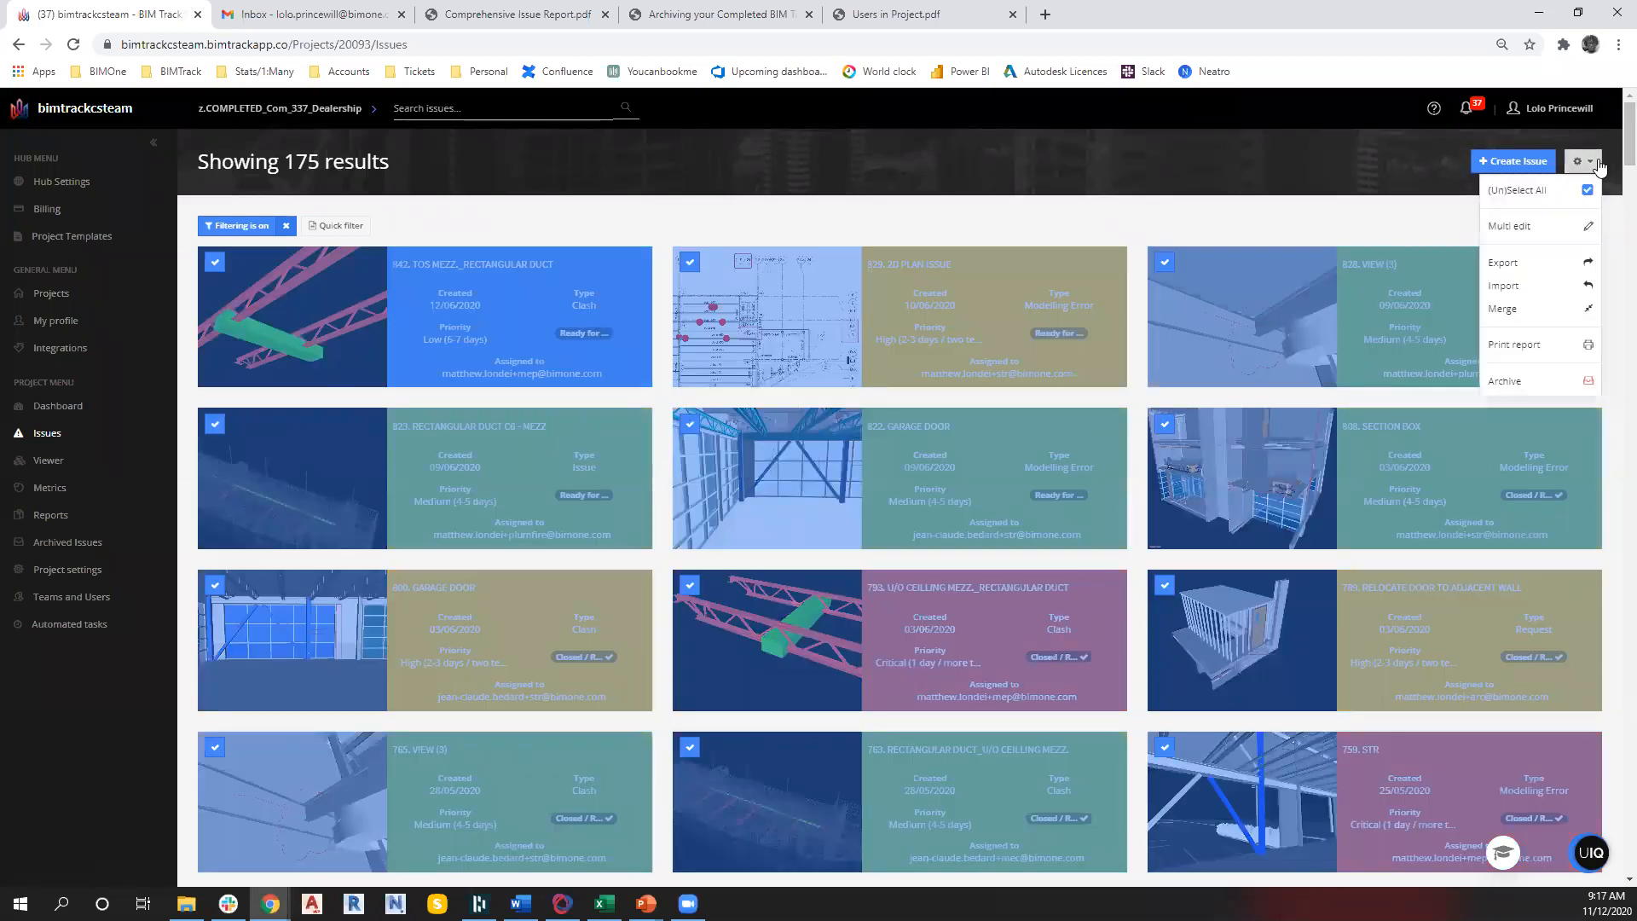
click(1518, 264)
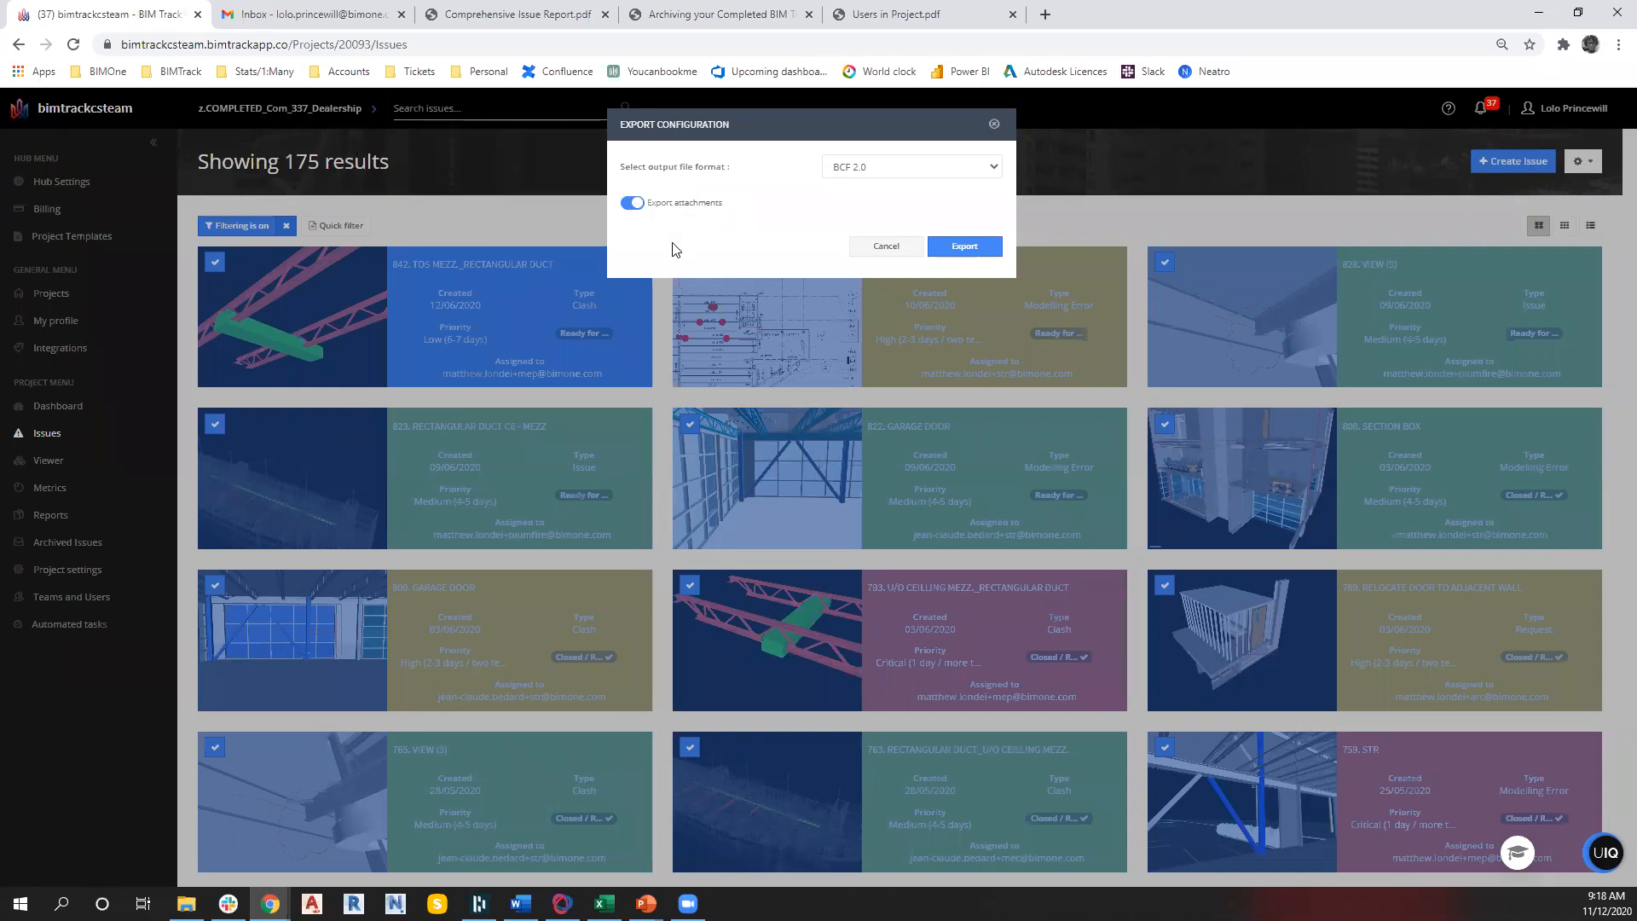
click(964, 247)
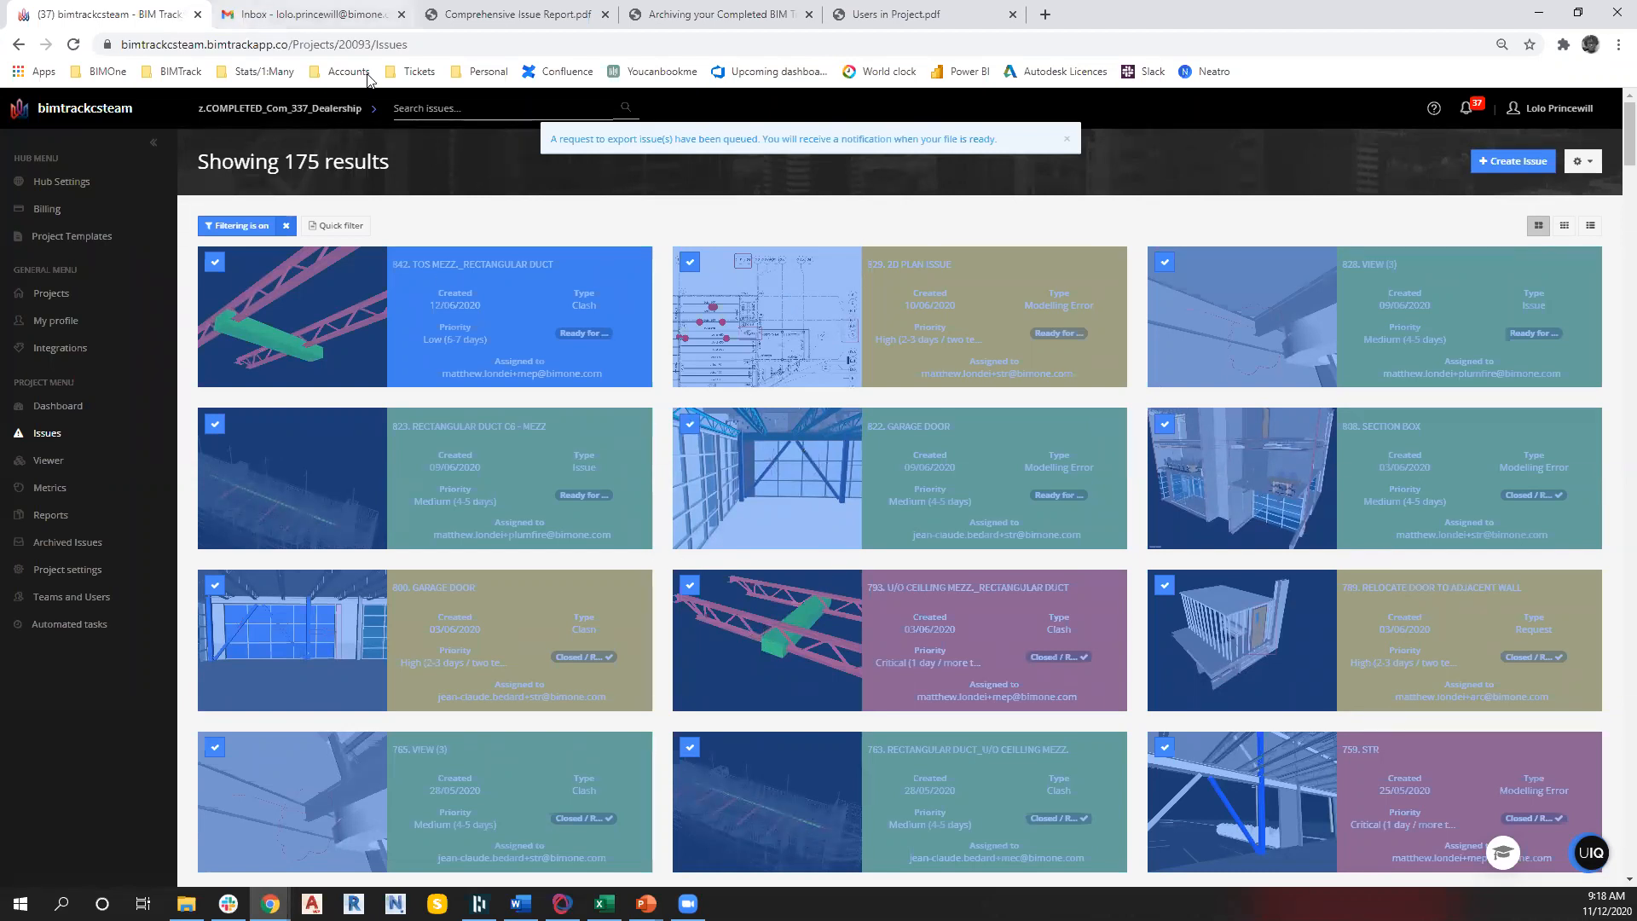
Switch to Gmail, open the BCF-ready message for z.COMPLETED_Com_337_Dealership, look over its attachments and download the linked export, keeping the file
click(299, 15)
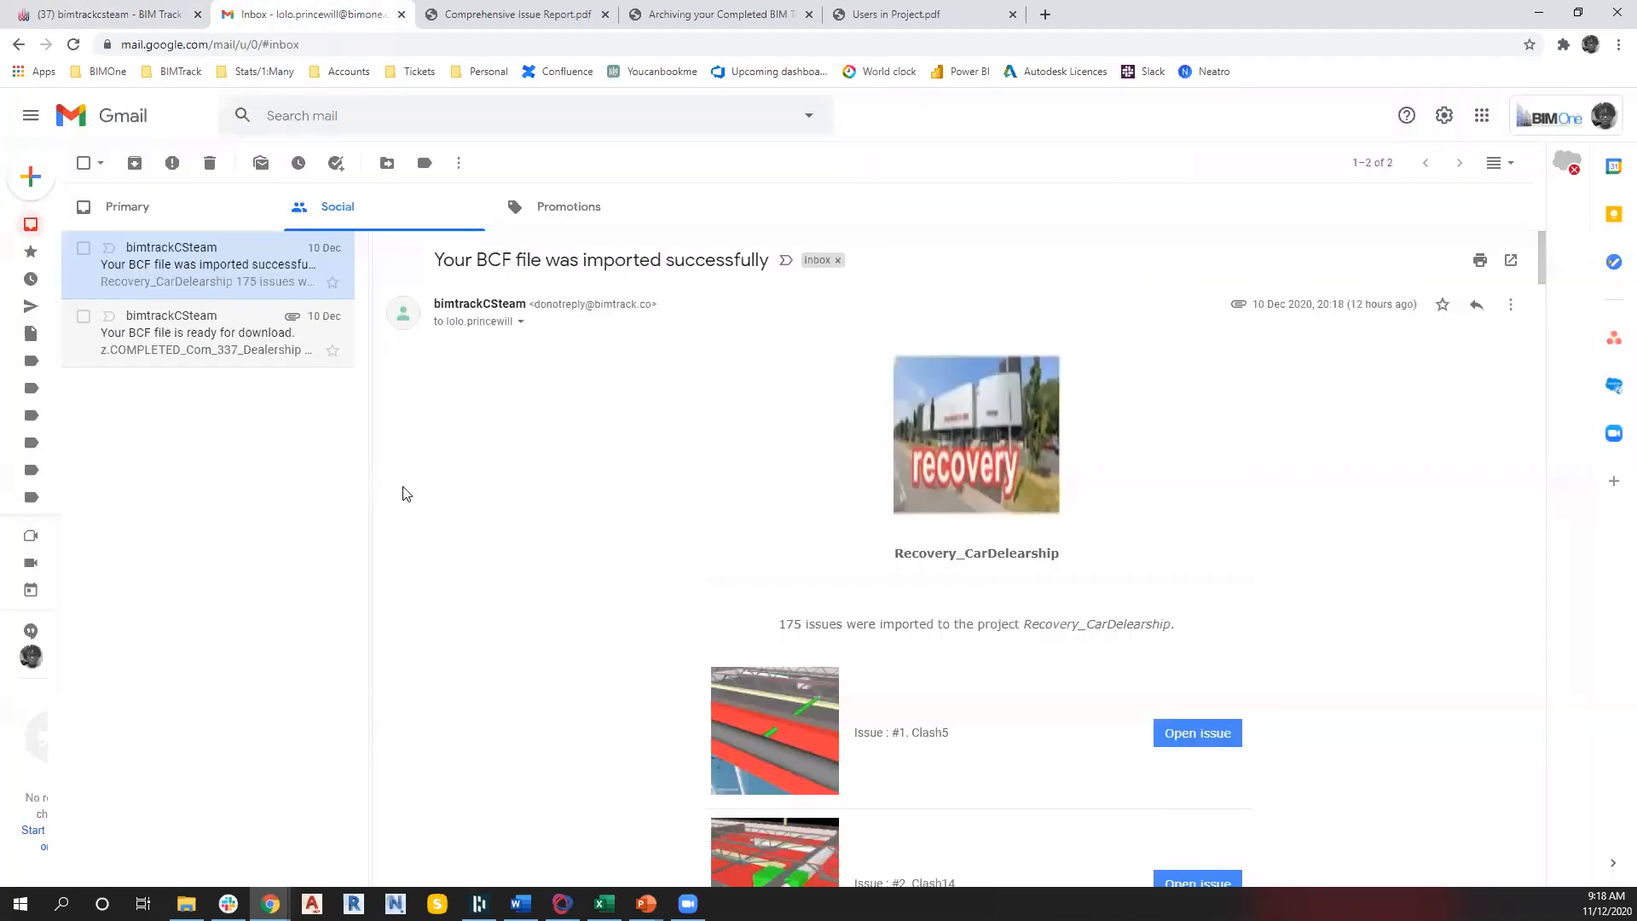
click(155, 329)
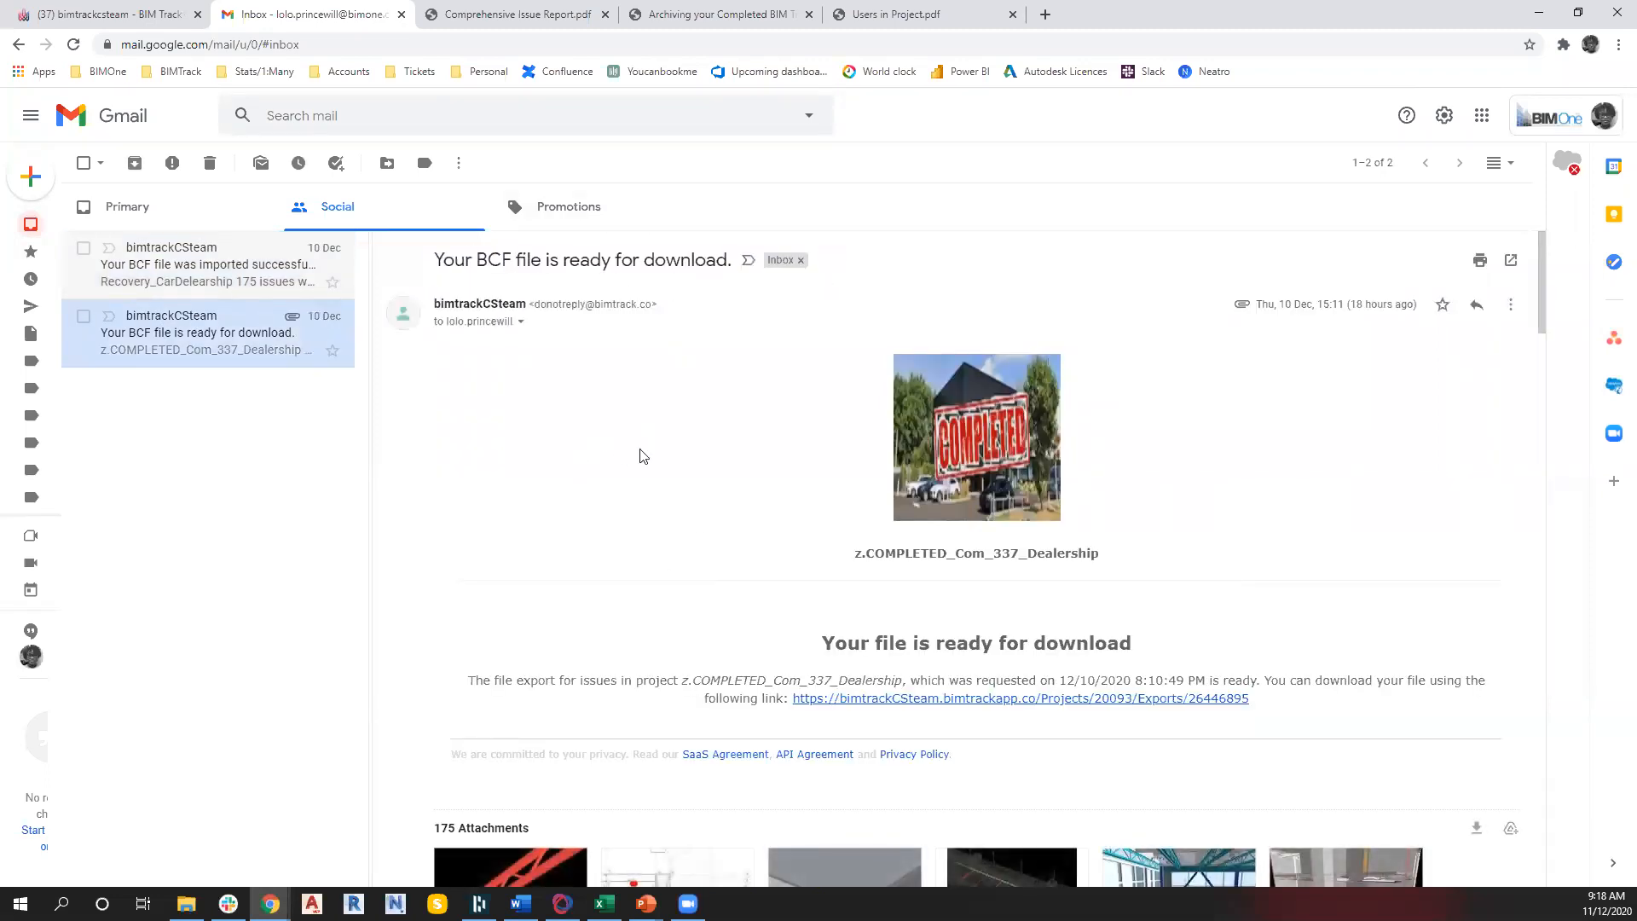
scroll(880, 478, down, 7)
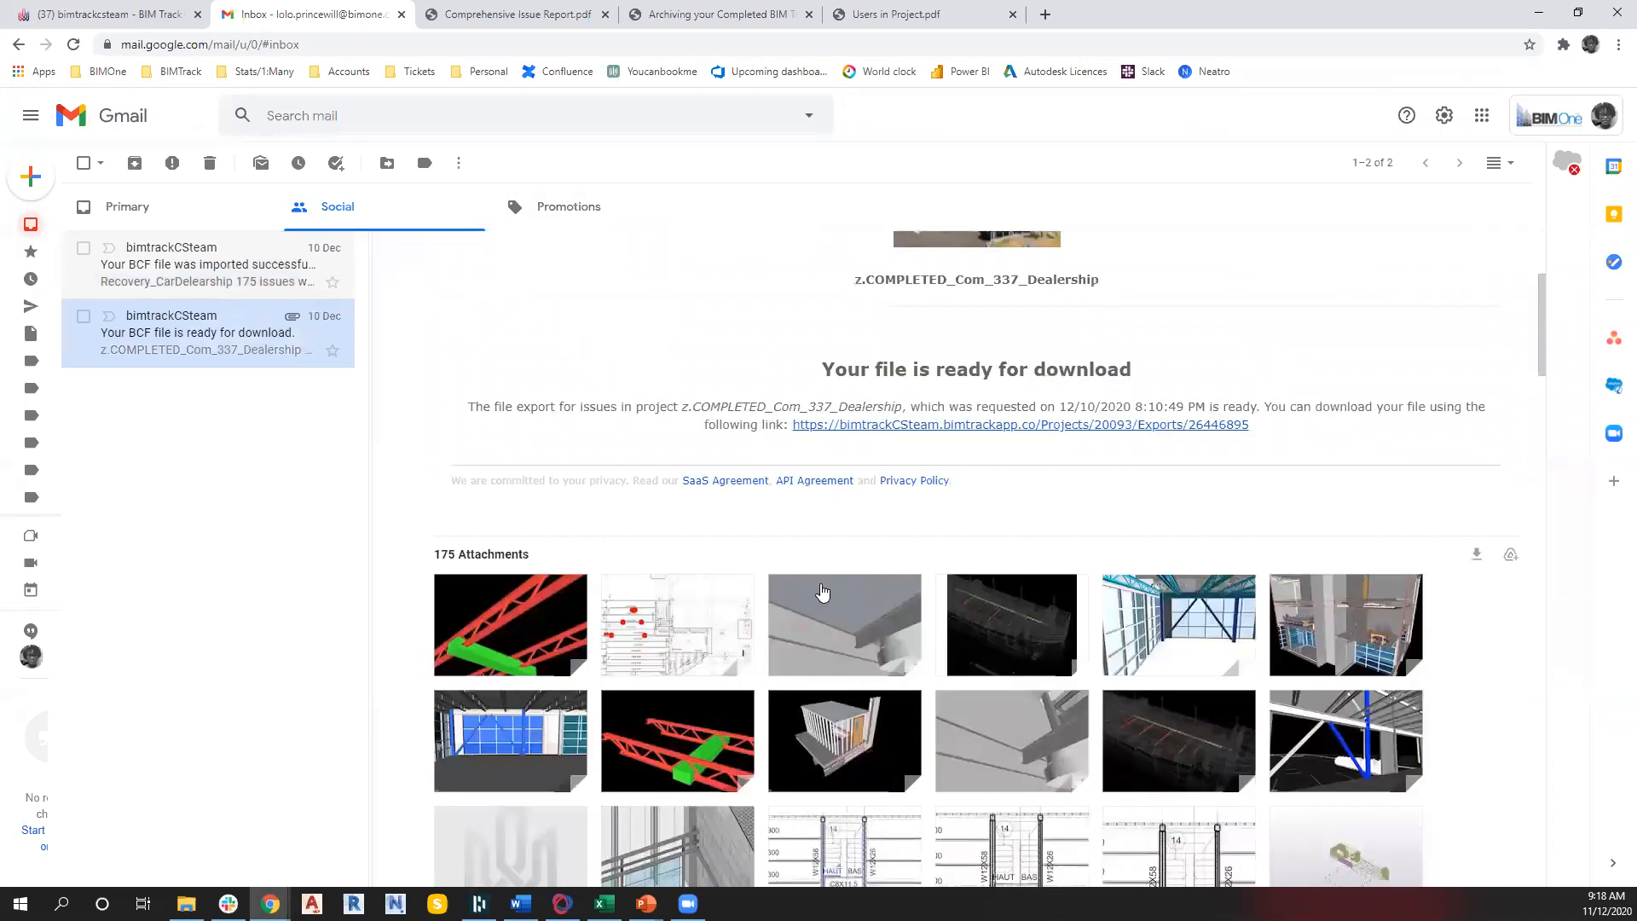
scroll(938, 656, down, 5)
scroll(968, 632, up, 10)
scroll(968, 614, up, 2)
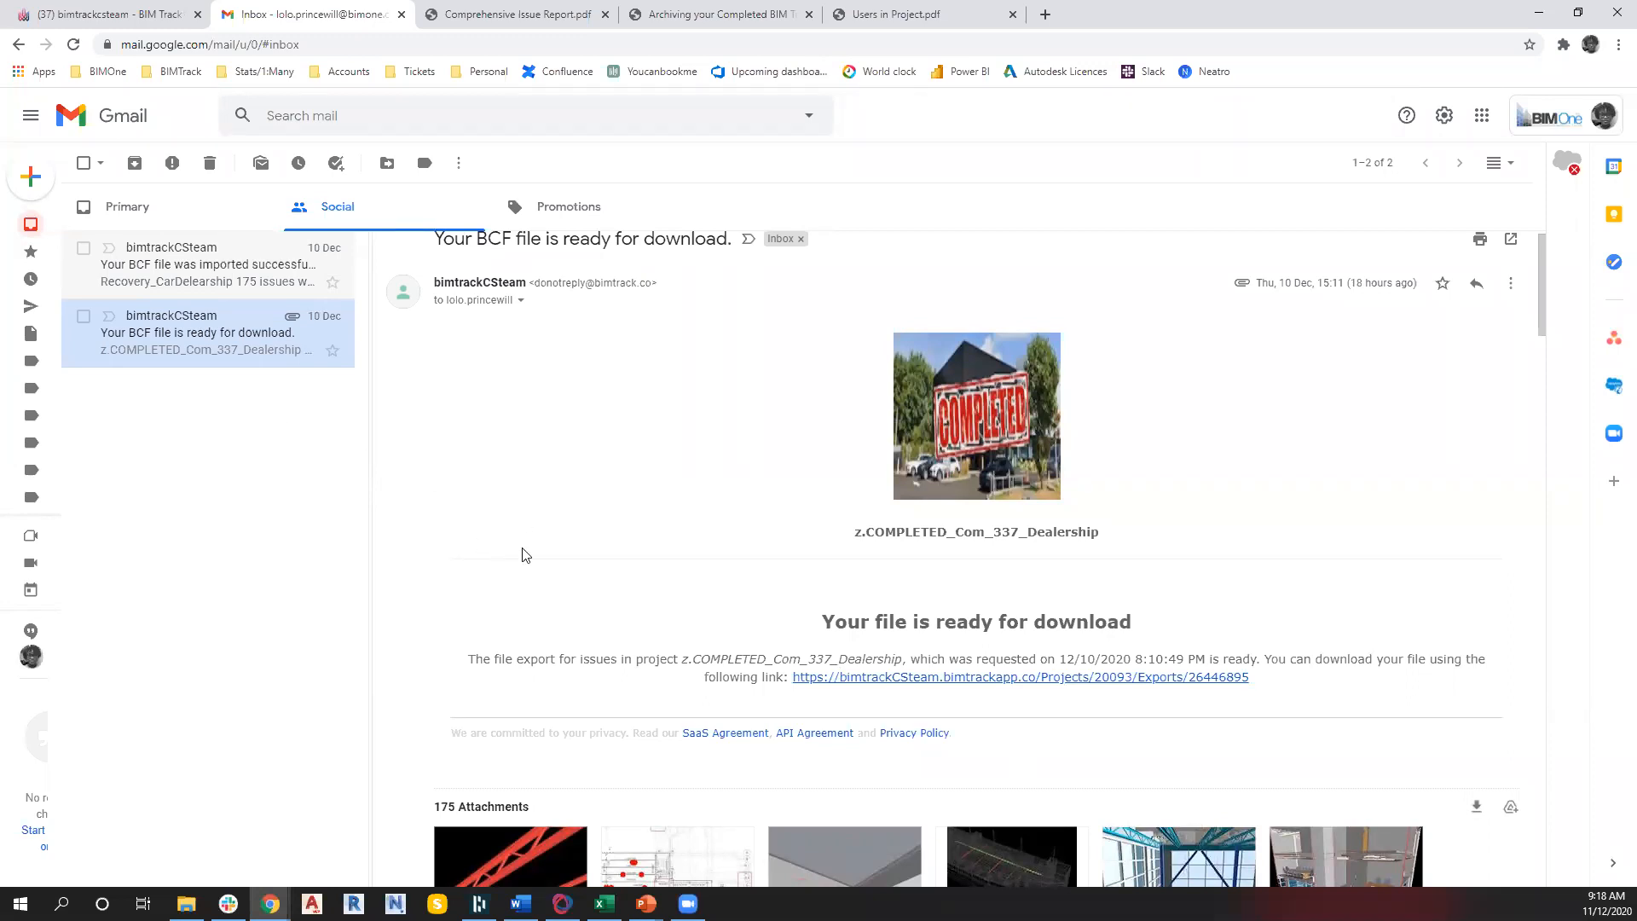
click(889, 678)
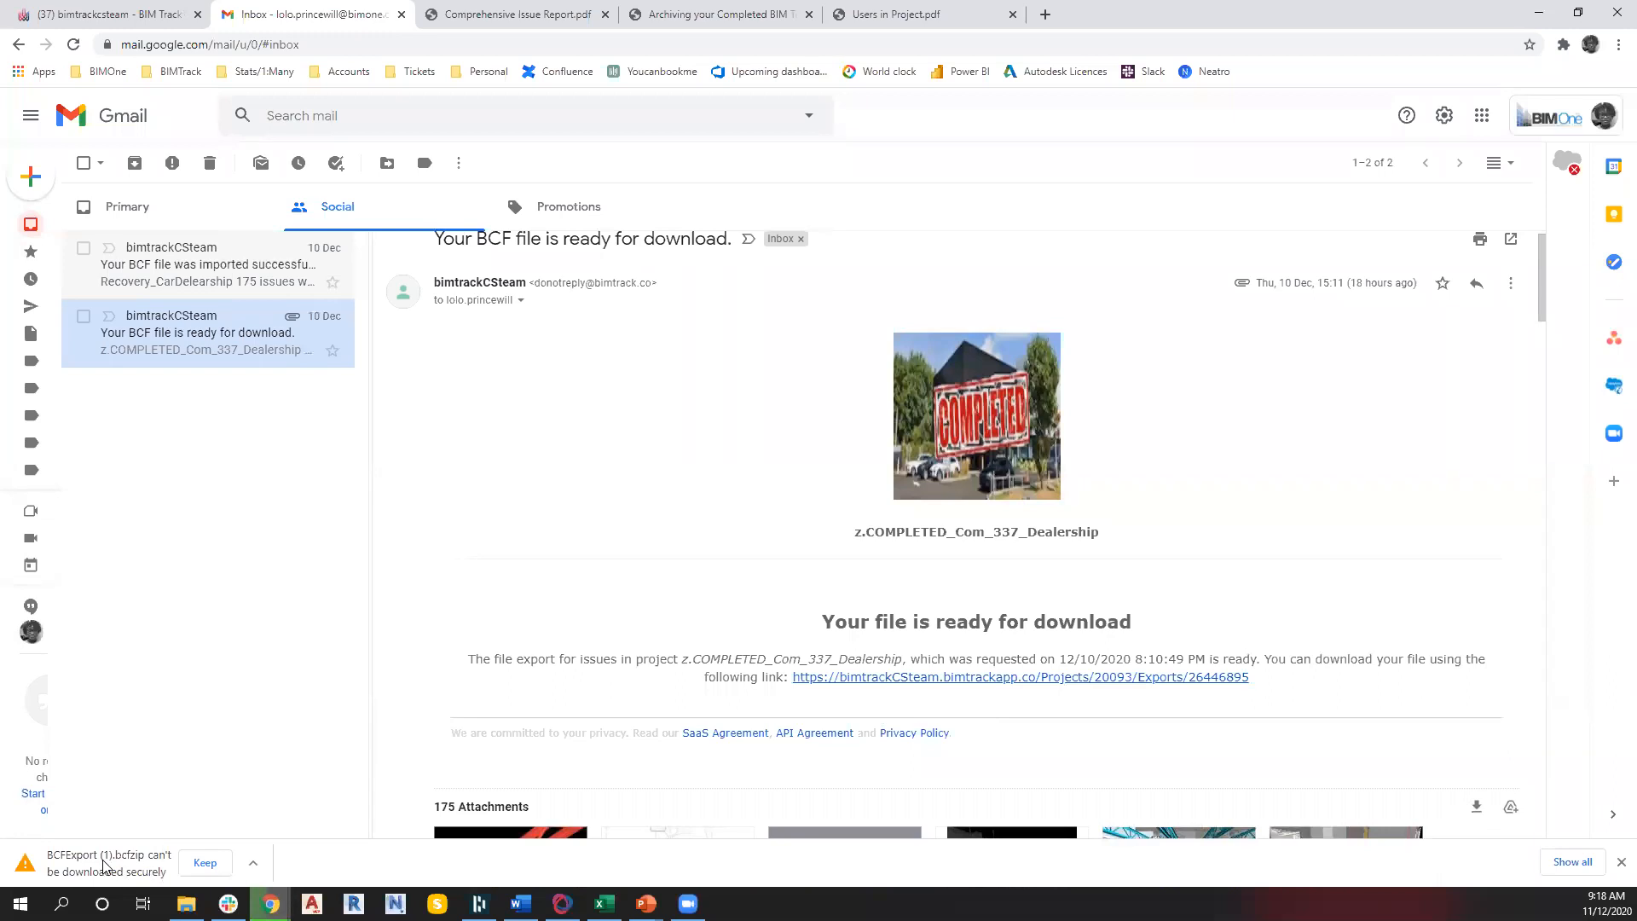
click(205, 862)
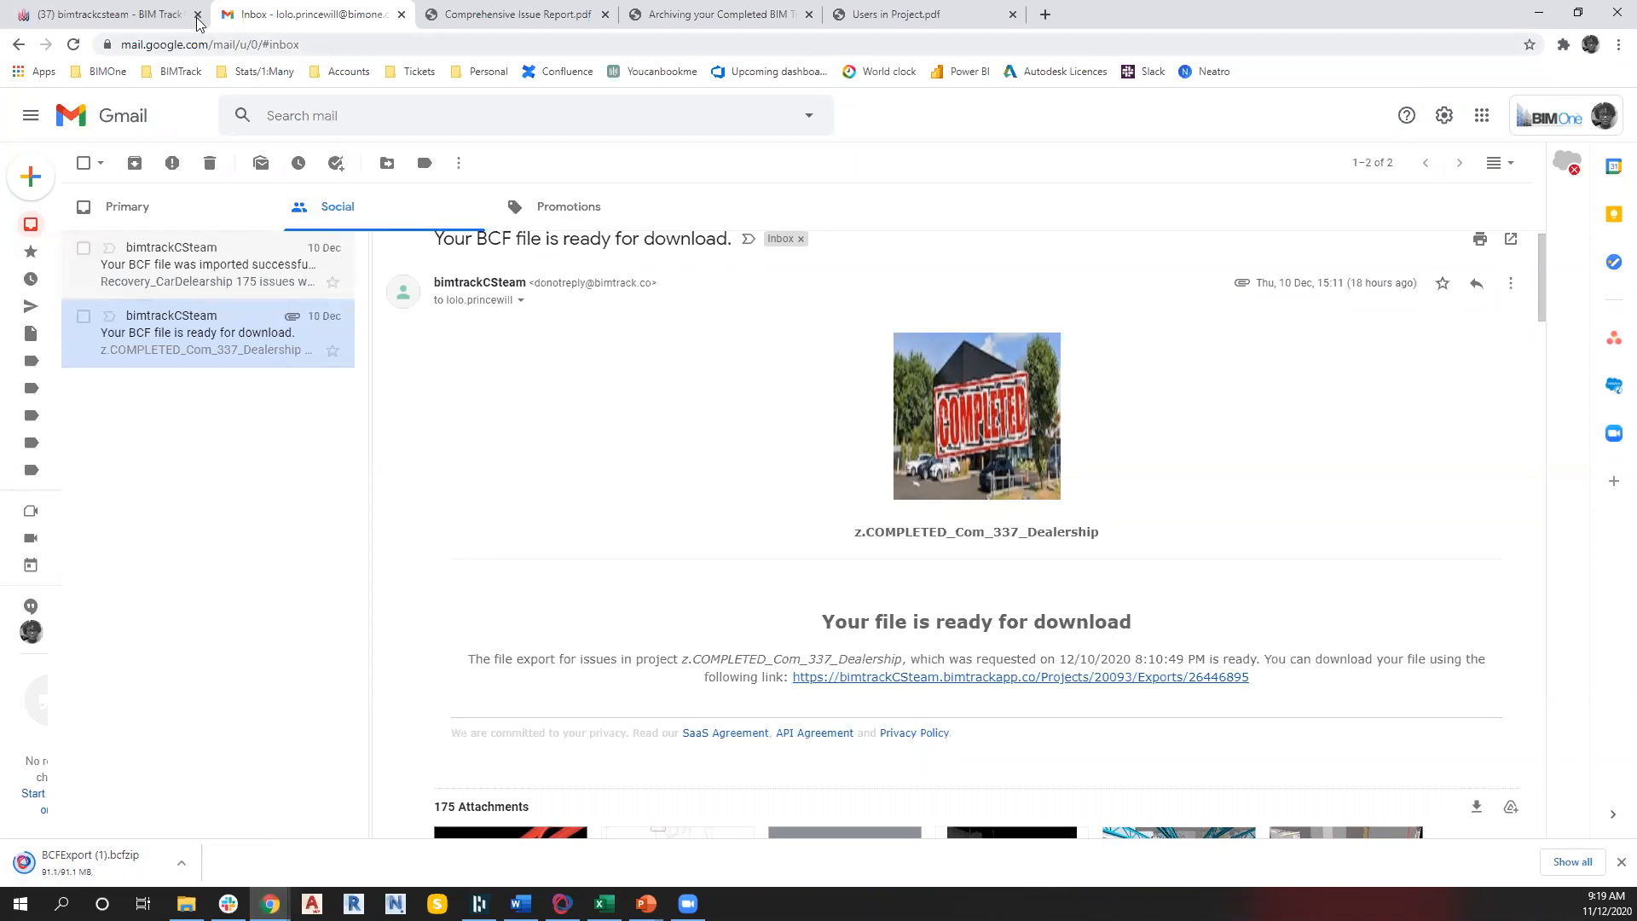
Switch to BCFier and go through the exported issue list, selecting every issue from Clash5 to the last entry
click(122, 16)
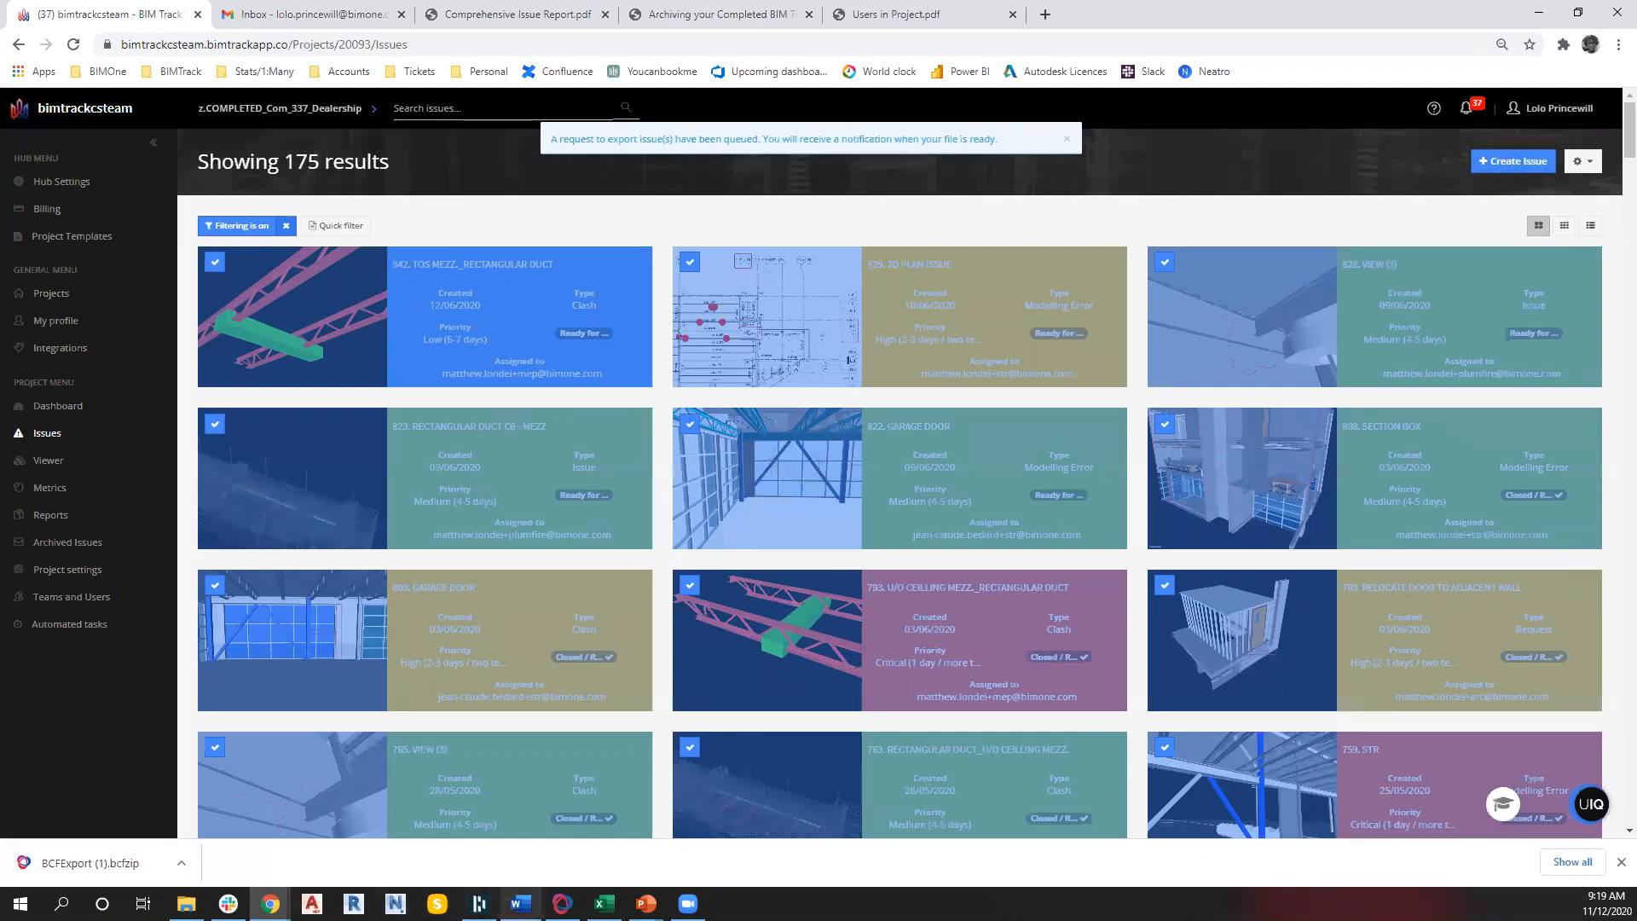
mouse_move(561, 904)
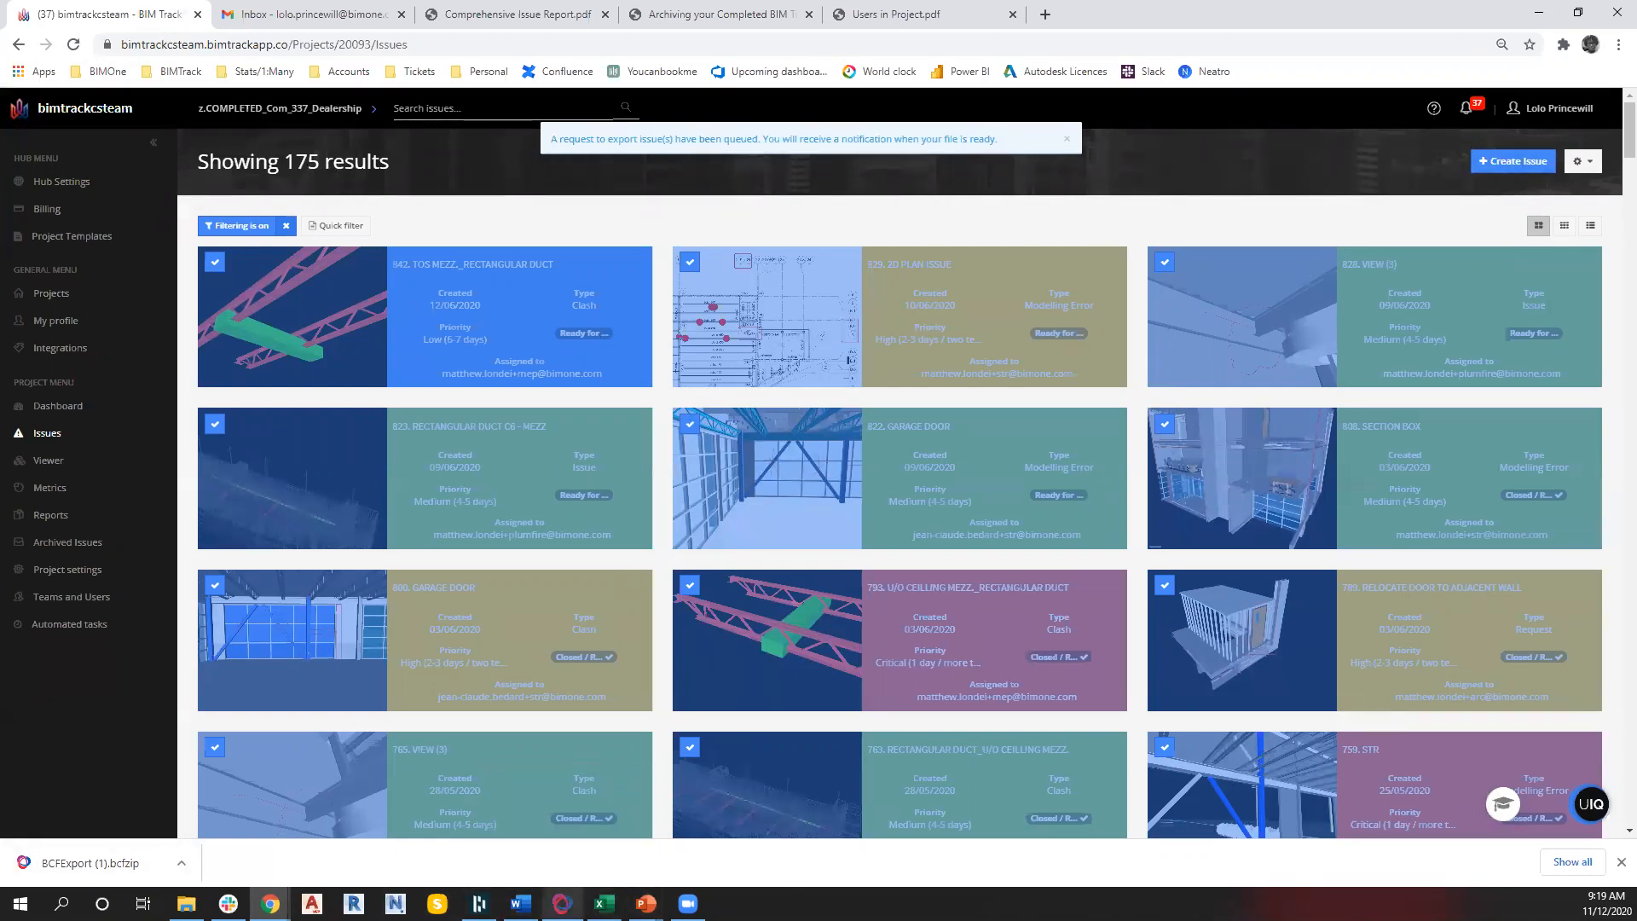
click(562, 831)
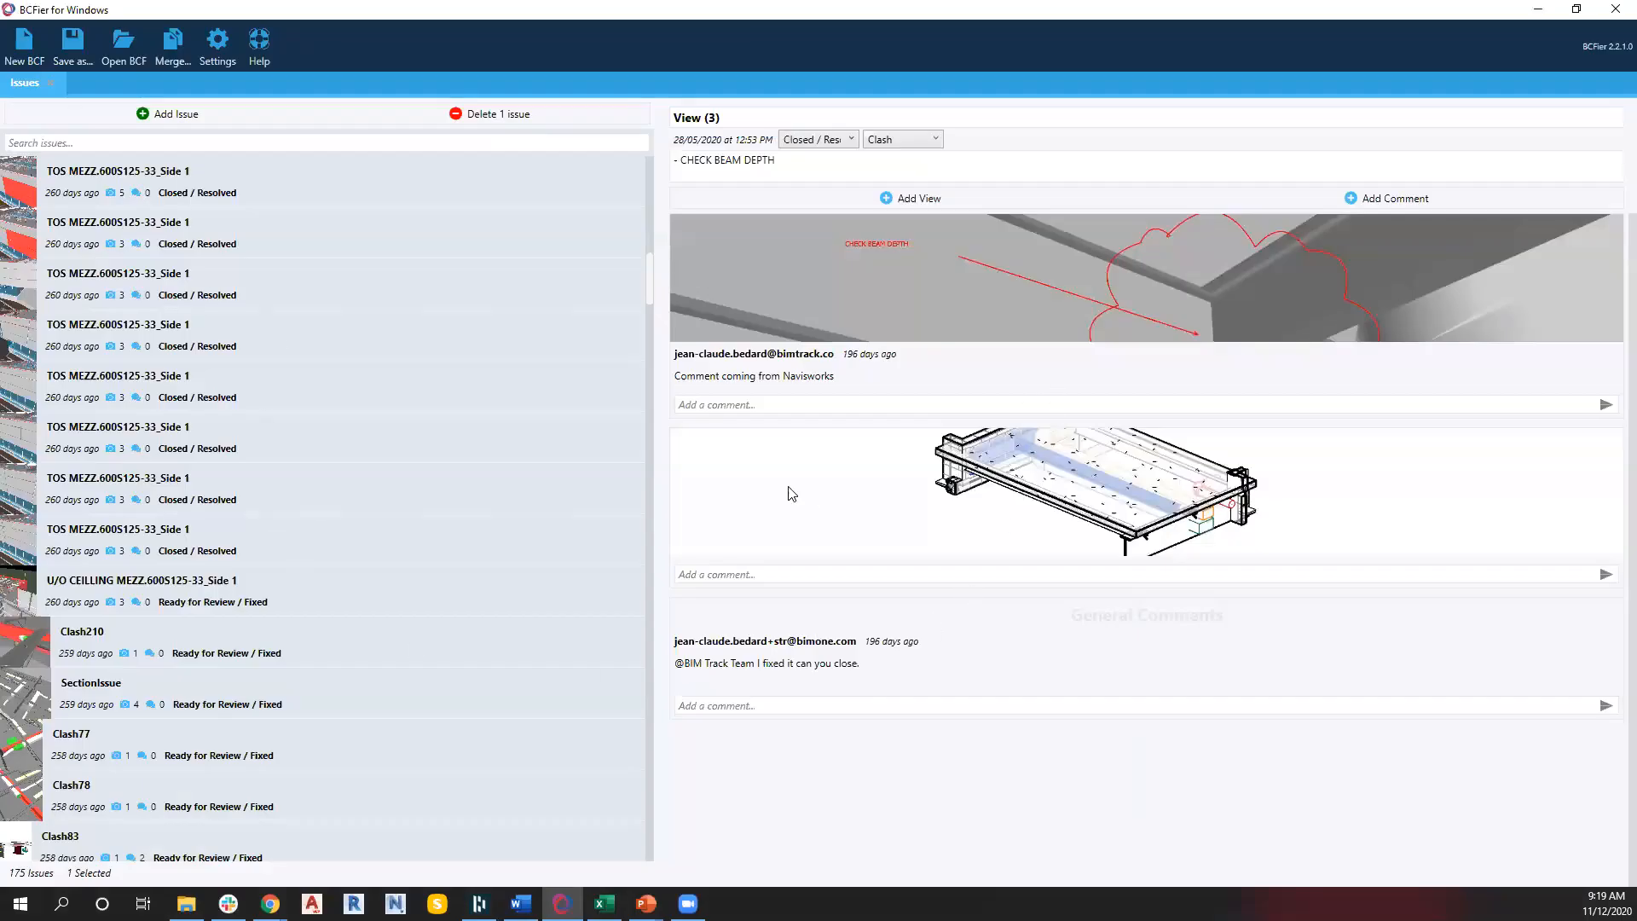
scroll(392, 209, up, 1)
scroll(393, 209, up, 2)
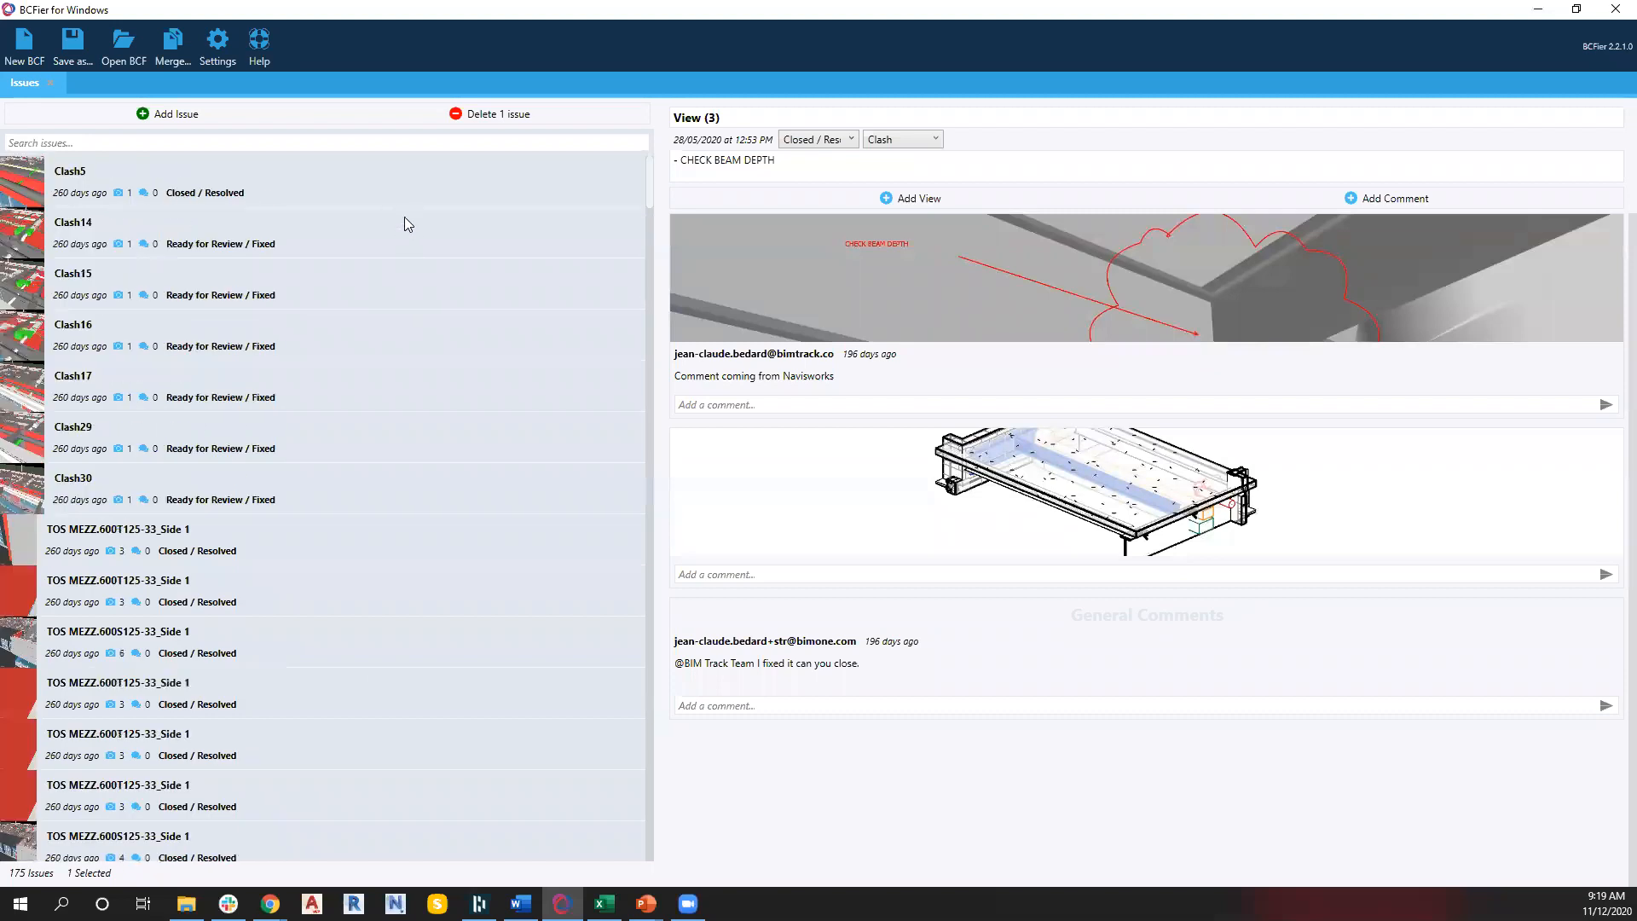
click(403, 203)
scroll(393, 274, down, 15)
scroll(383, 538, down, 10)
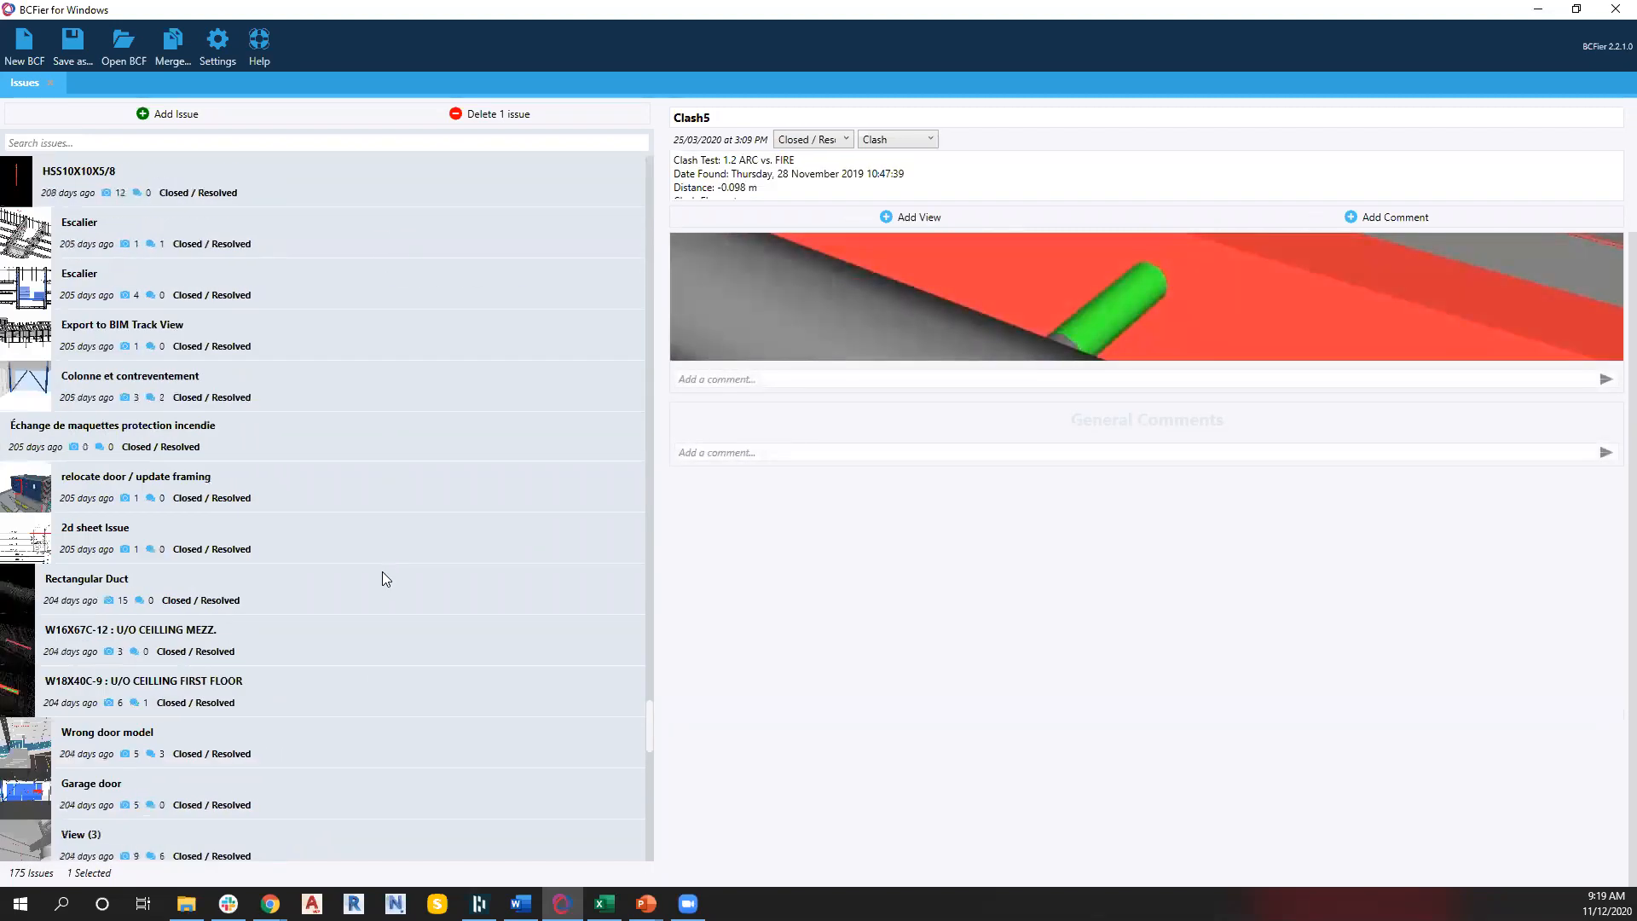
shift+click(356, 786)
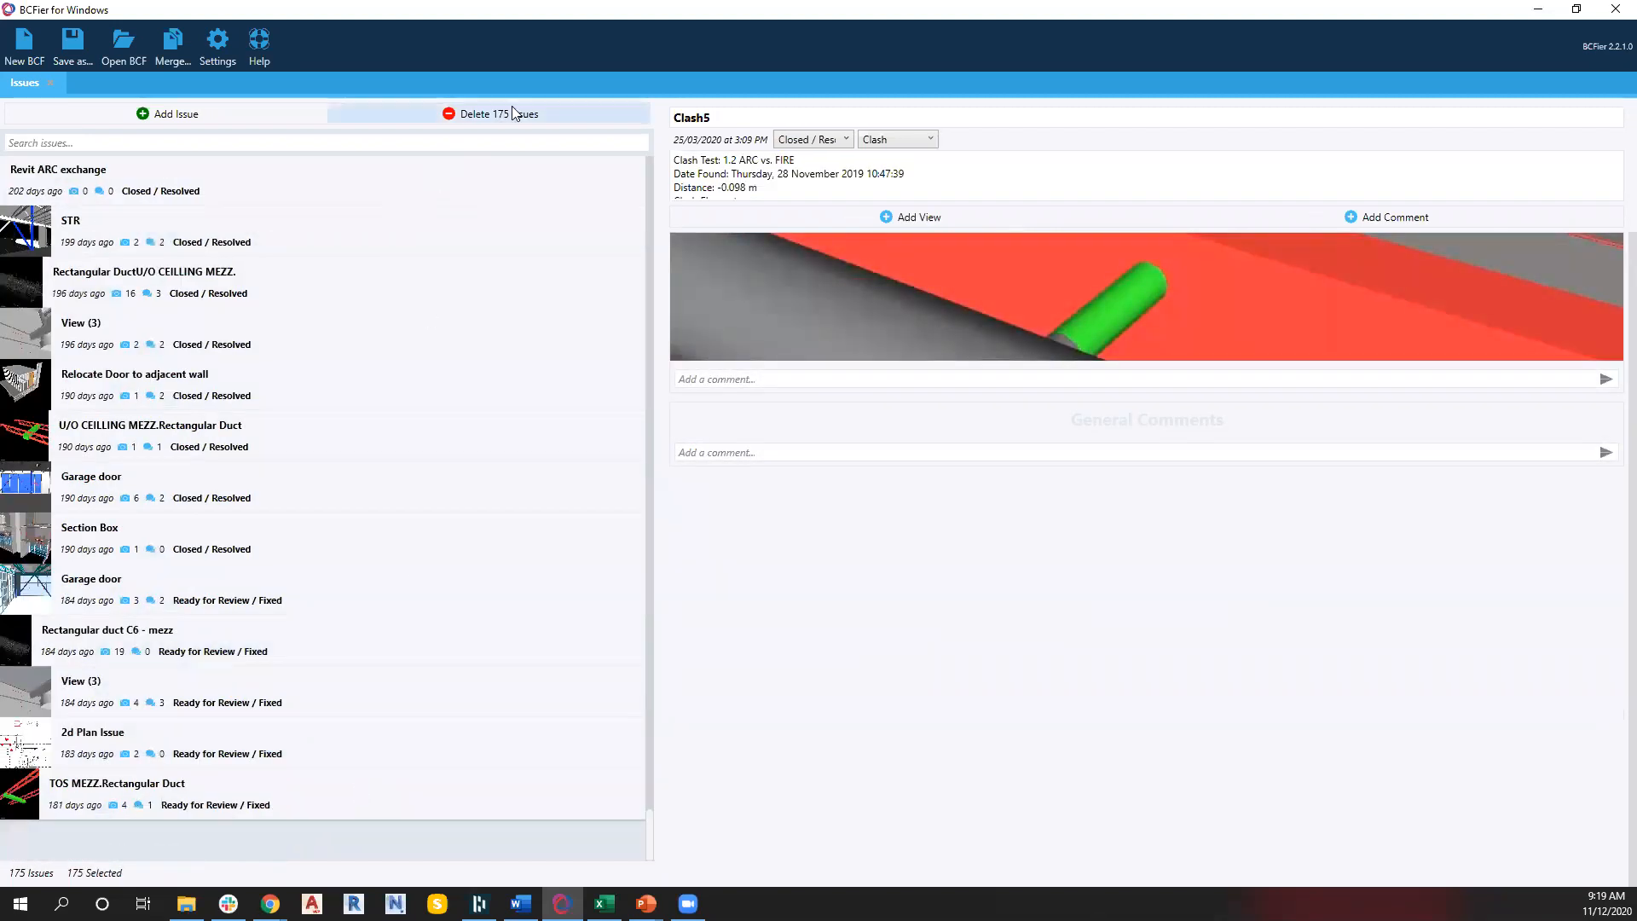
Examine the last issue, TOS MEZZ.Rectangular Duct, including its title, status options and type options
click(359, 796)
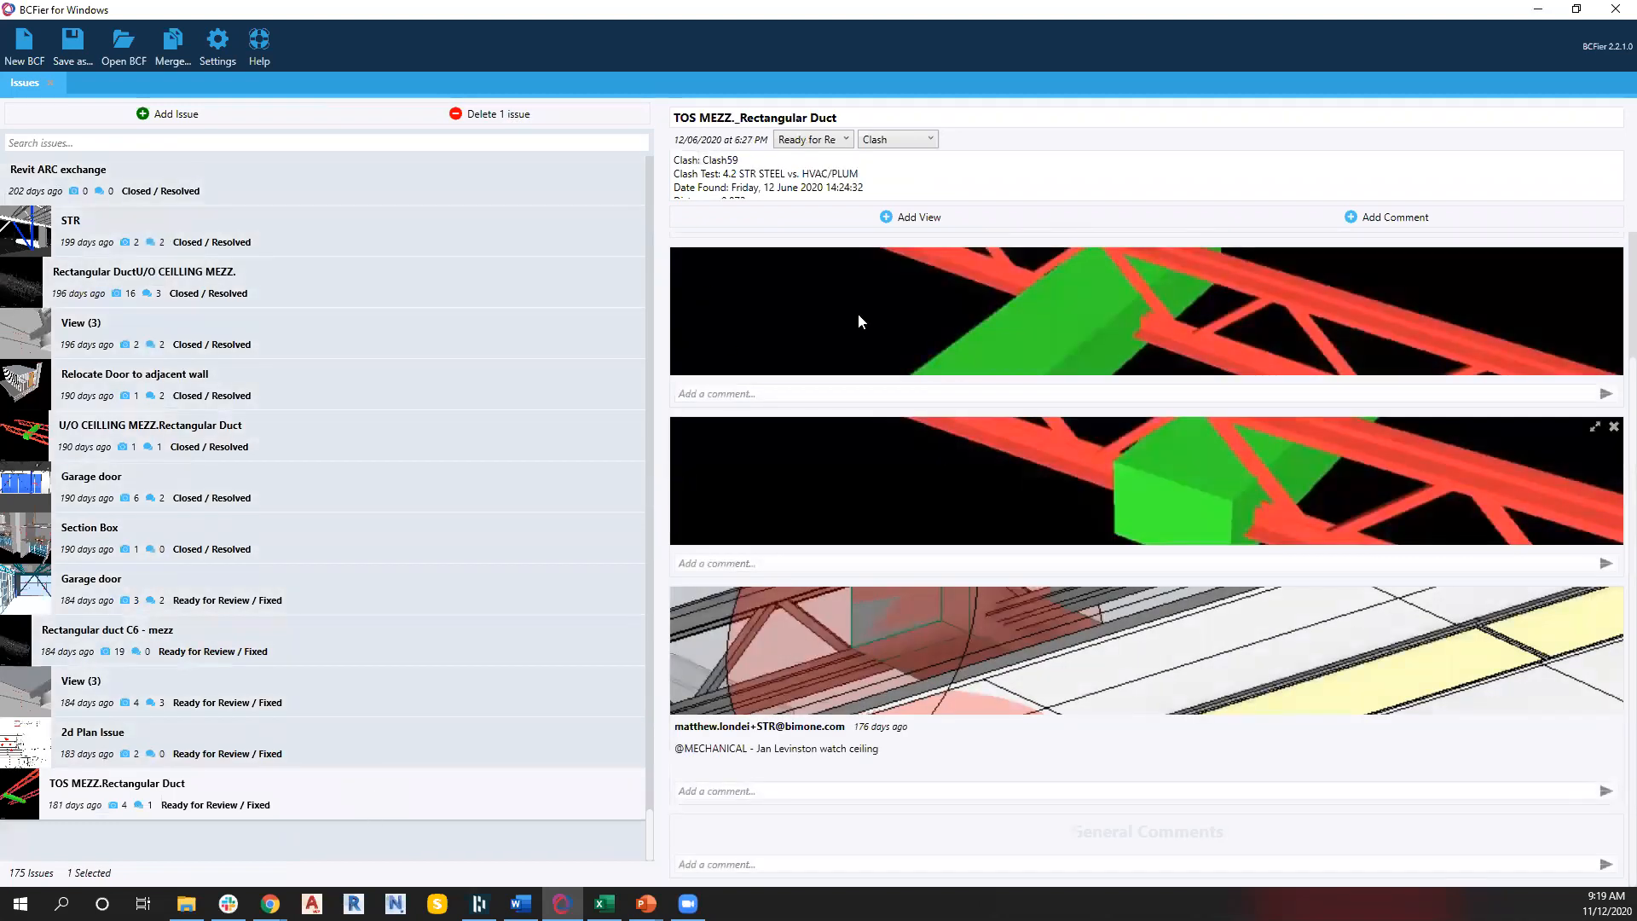
drag(841, 117, 678, 120)
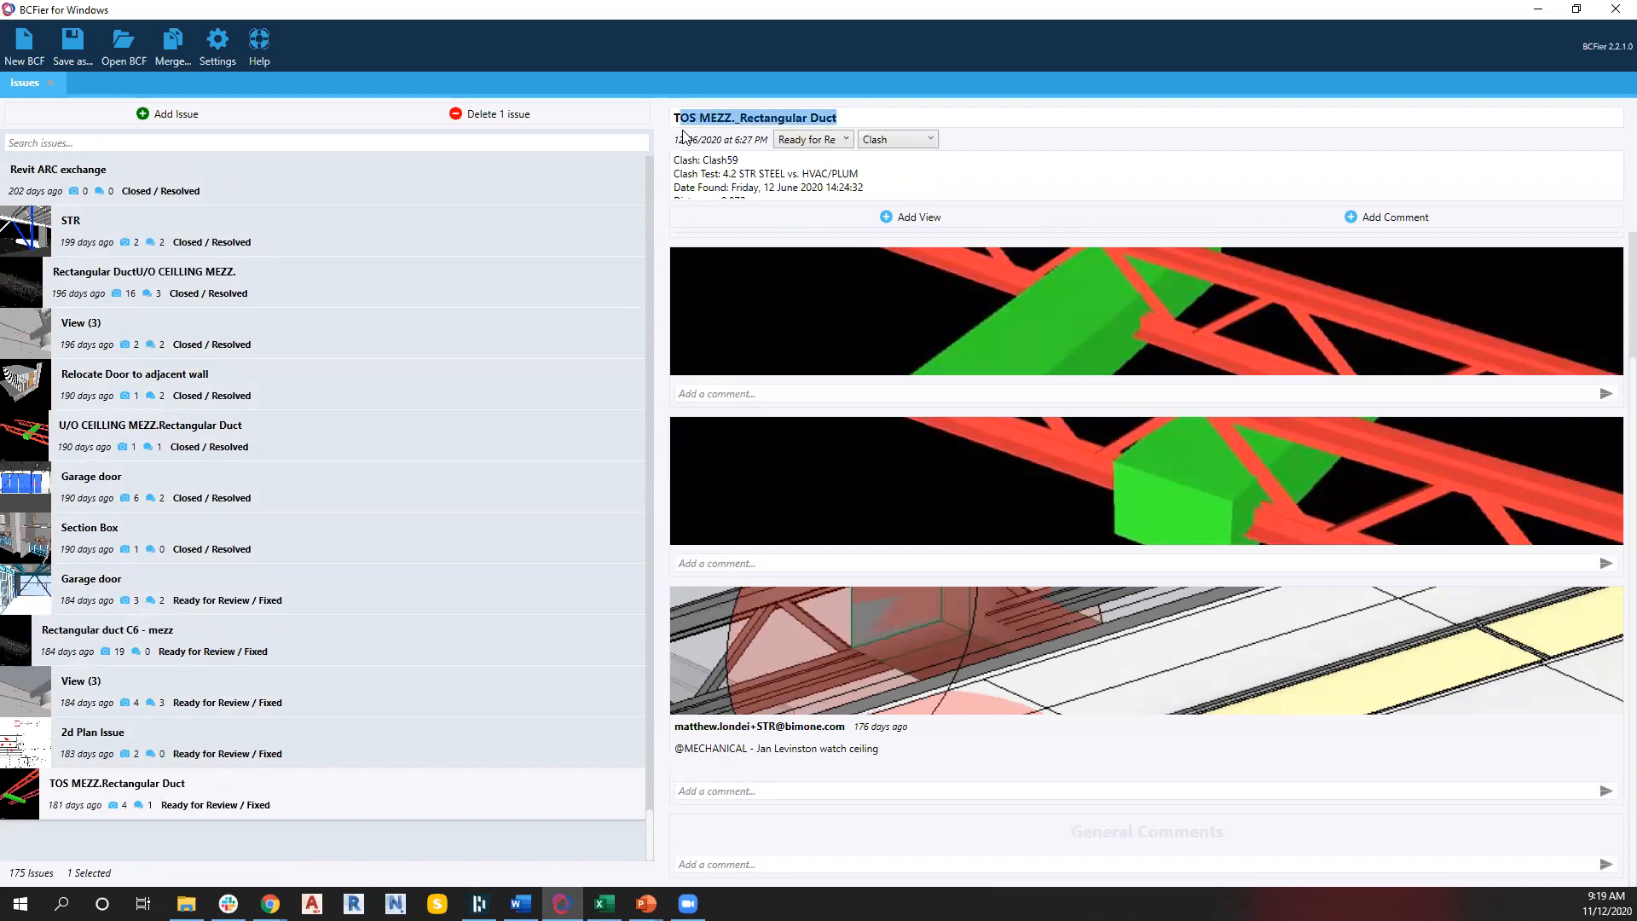
click(823, 144)
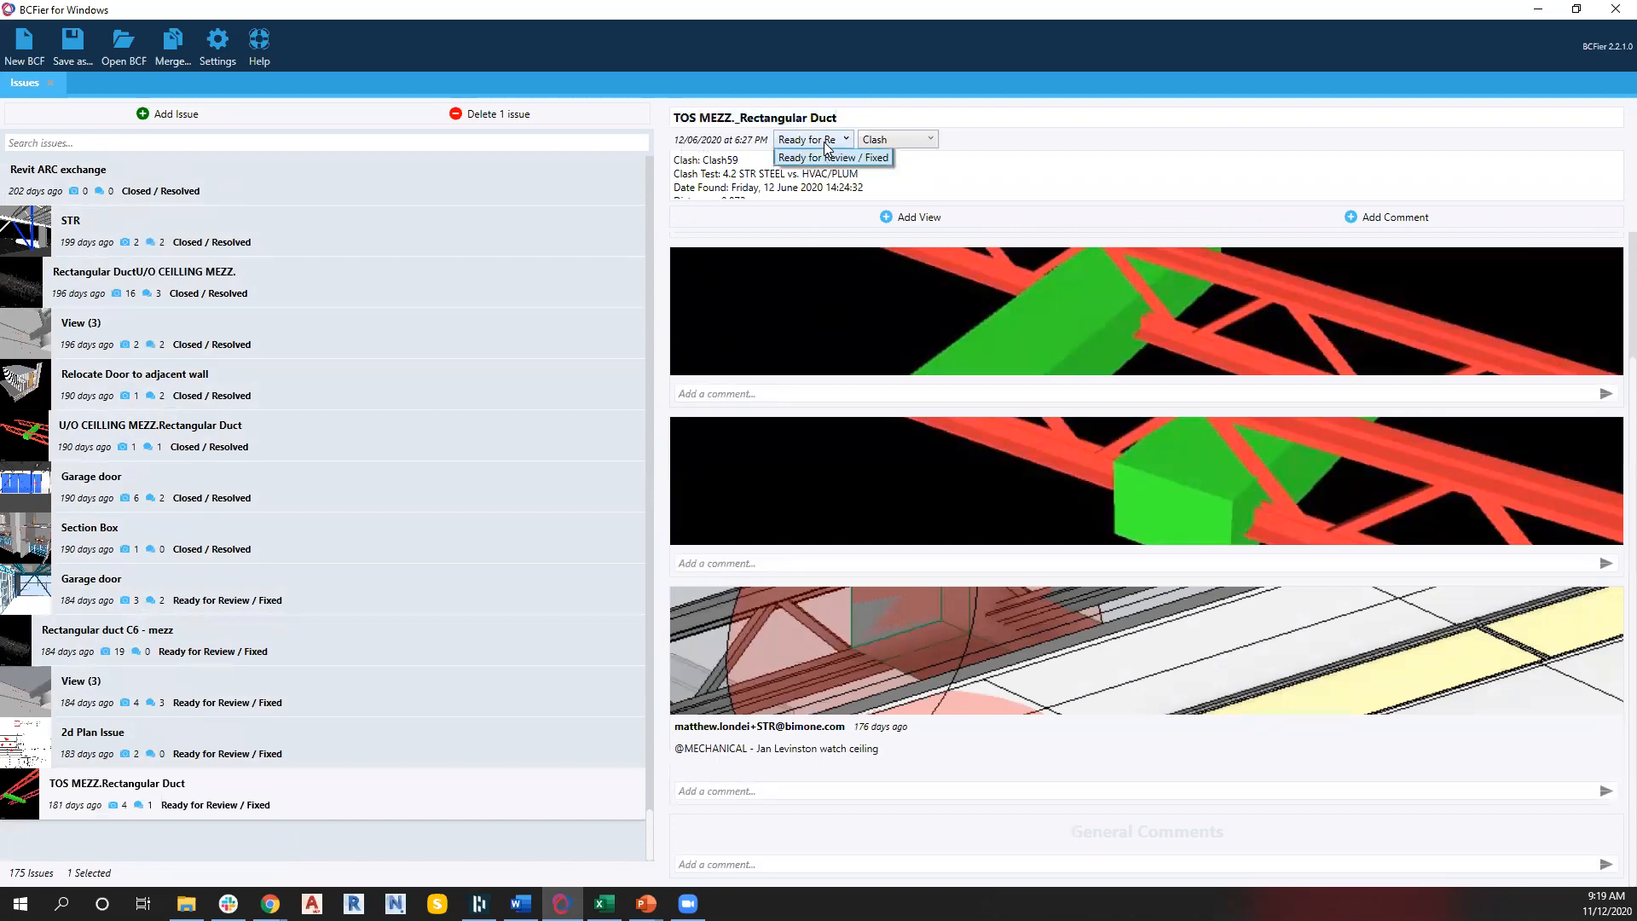
click(918, 138)
click(909, 141)
click(992, 138)
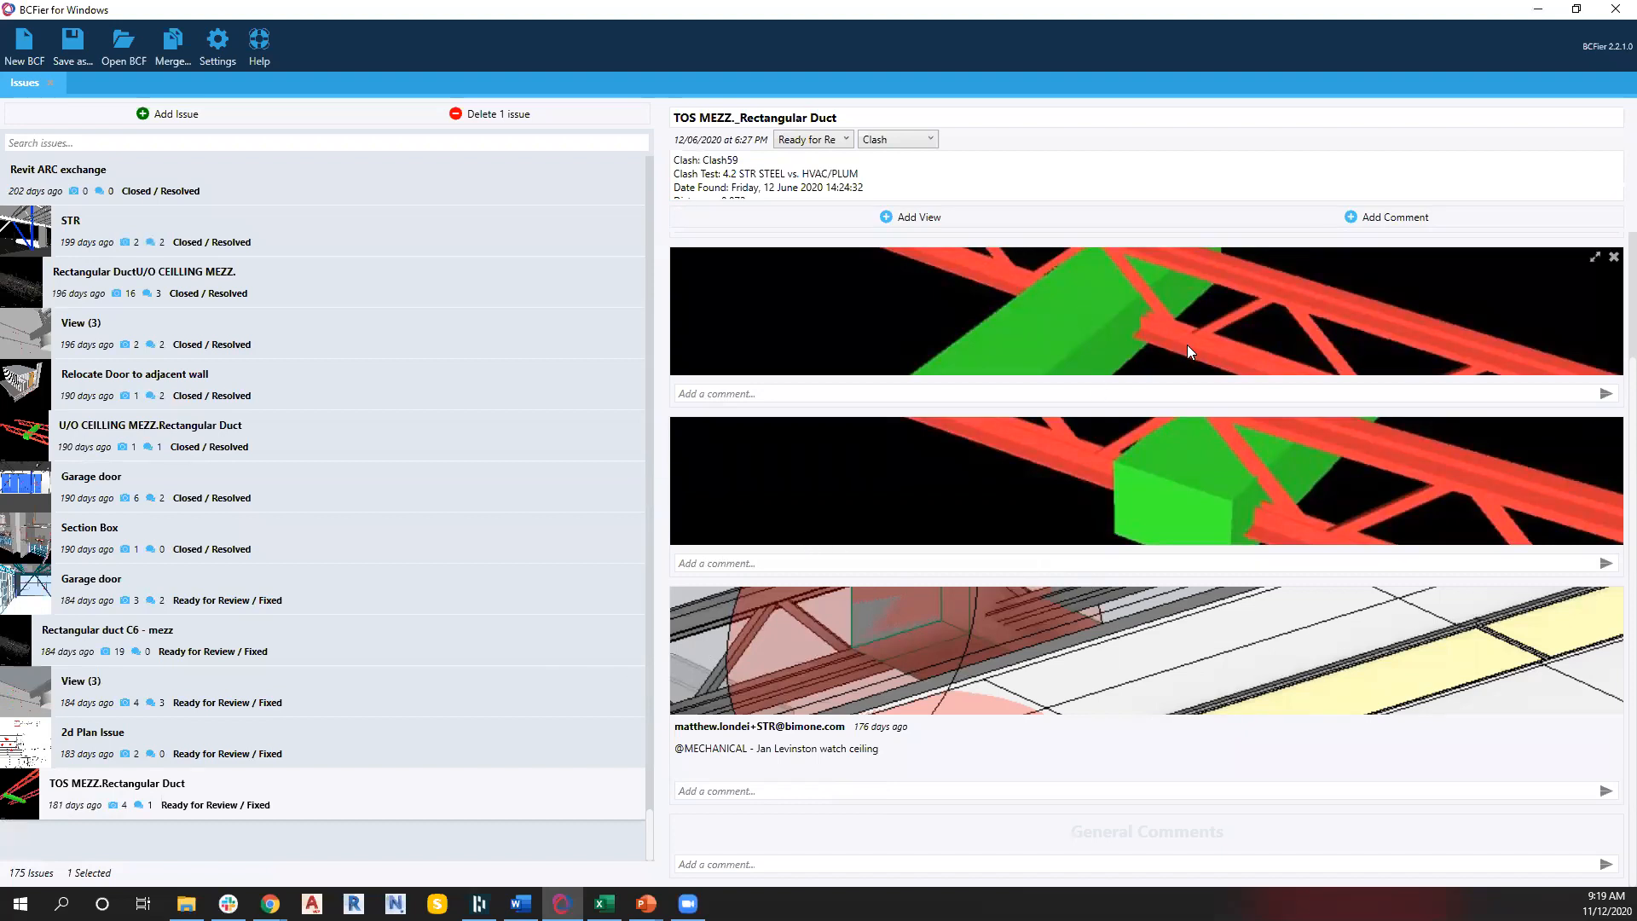
Return to BIM Track and export the selected issues in Excel format
click(1537, 17)
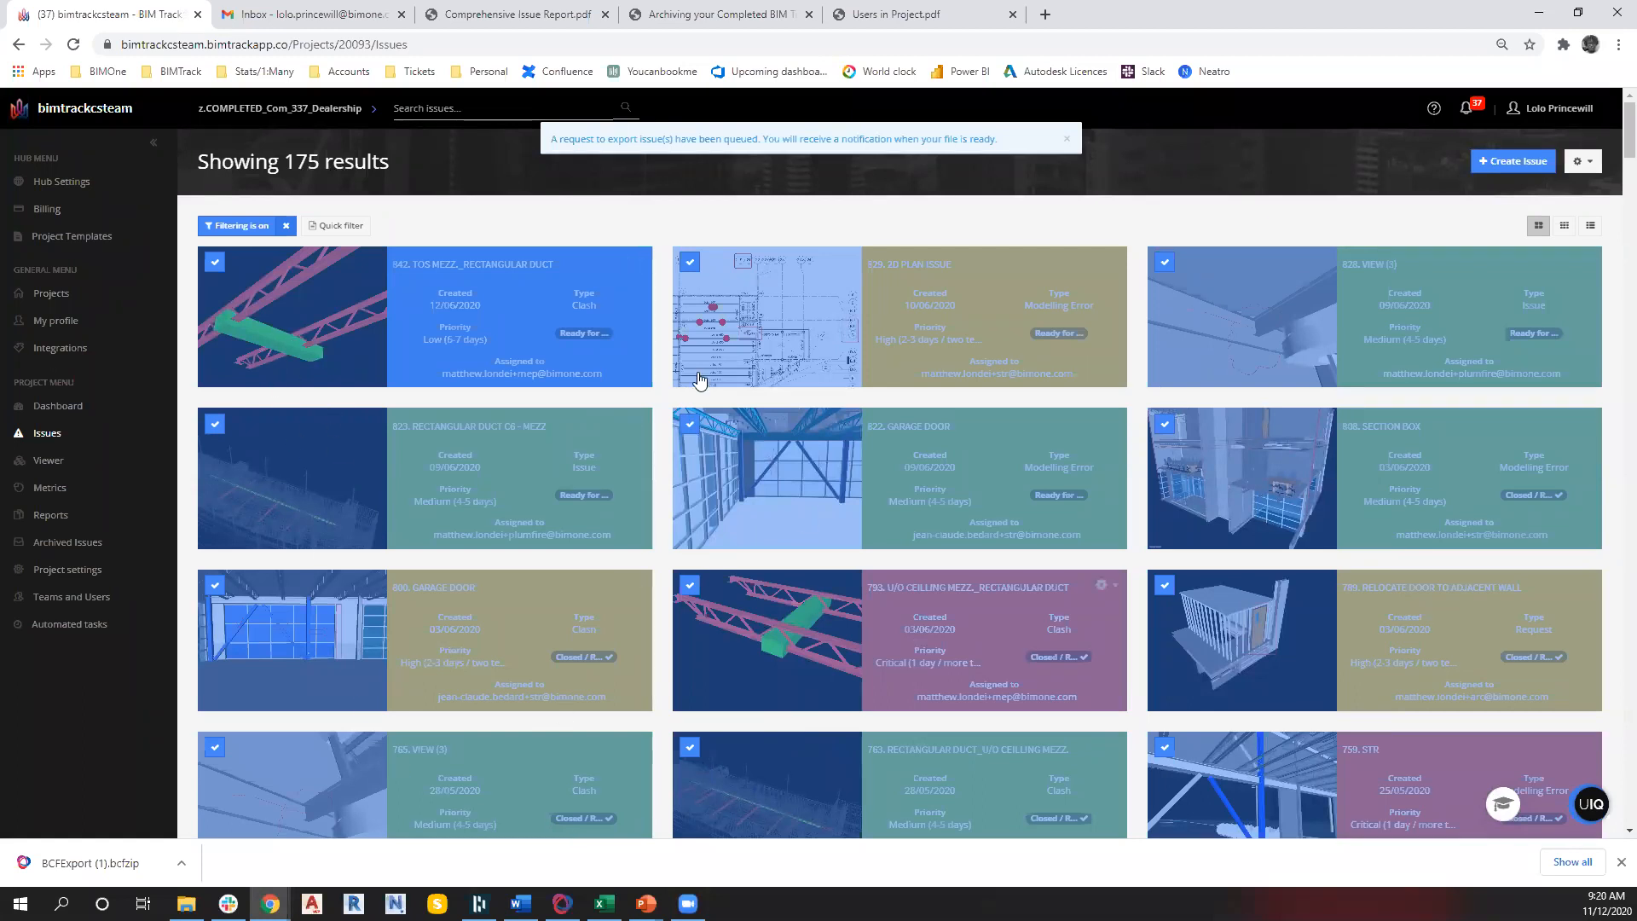
click(1583, 161)
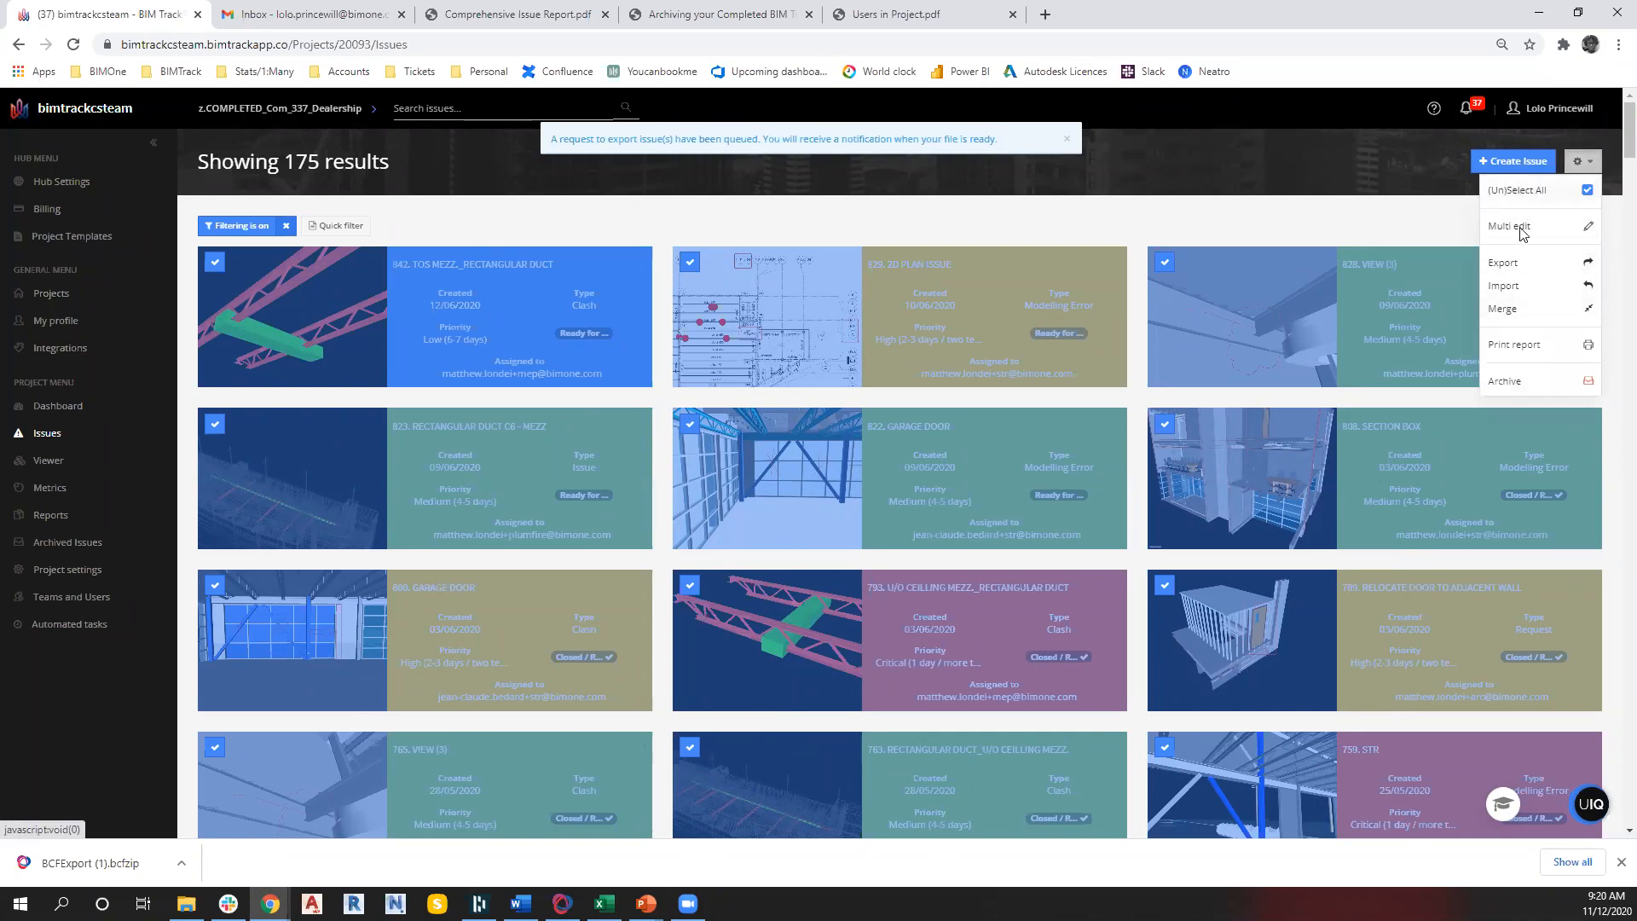
click(1536, 263)
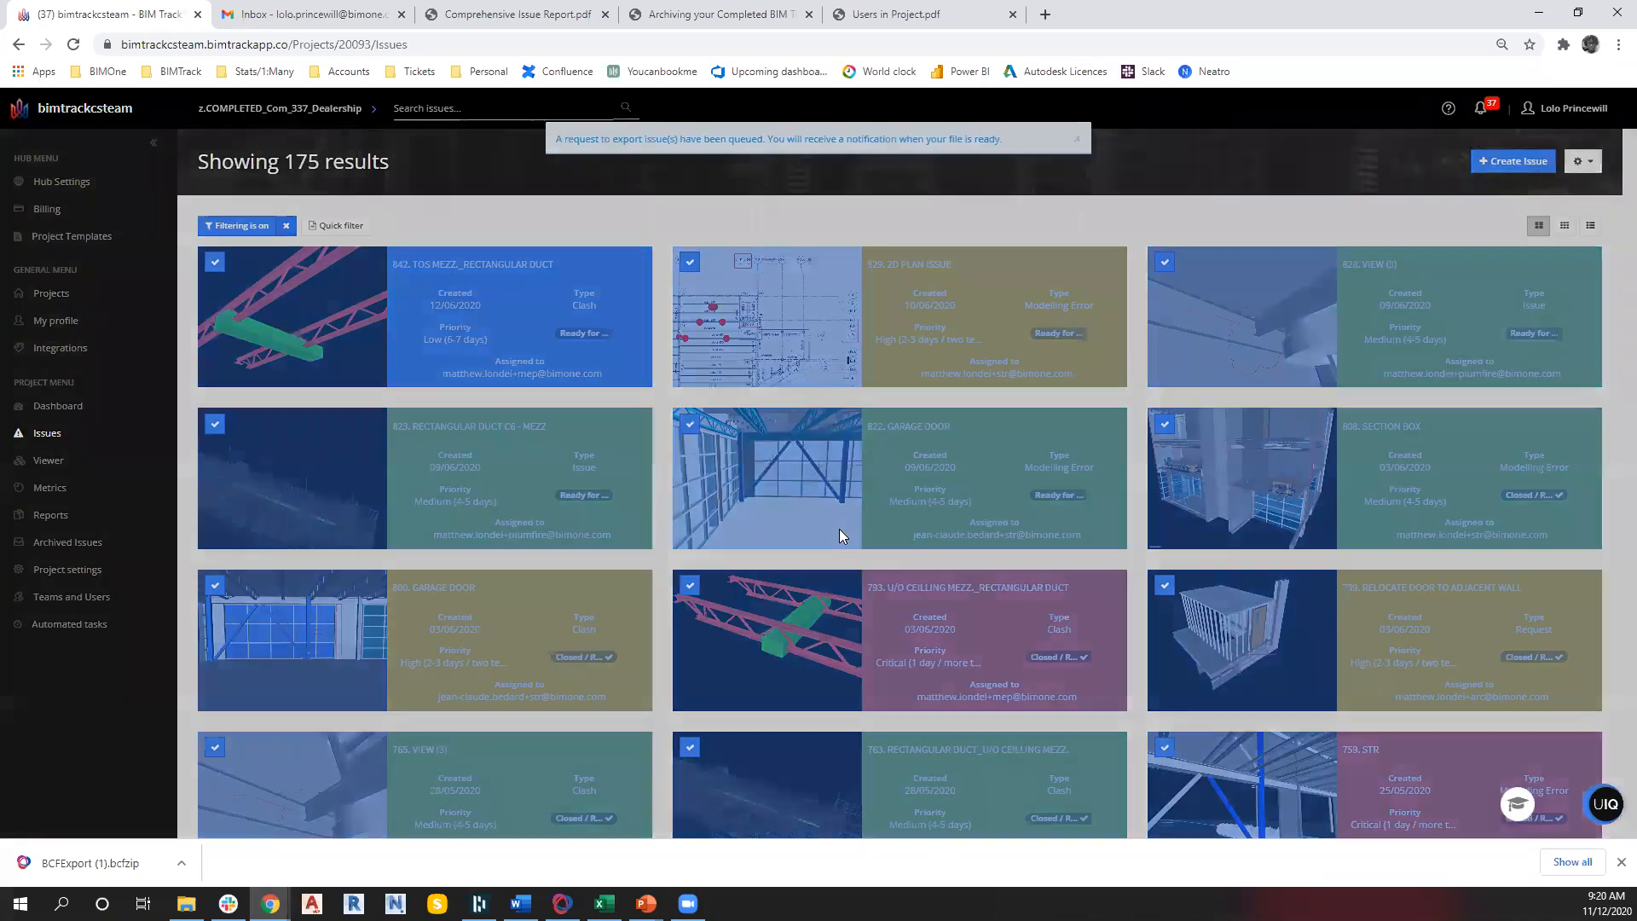
click(864, 175)
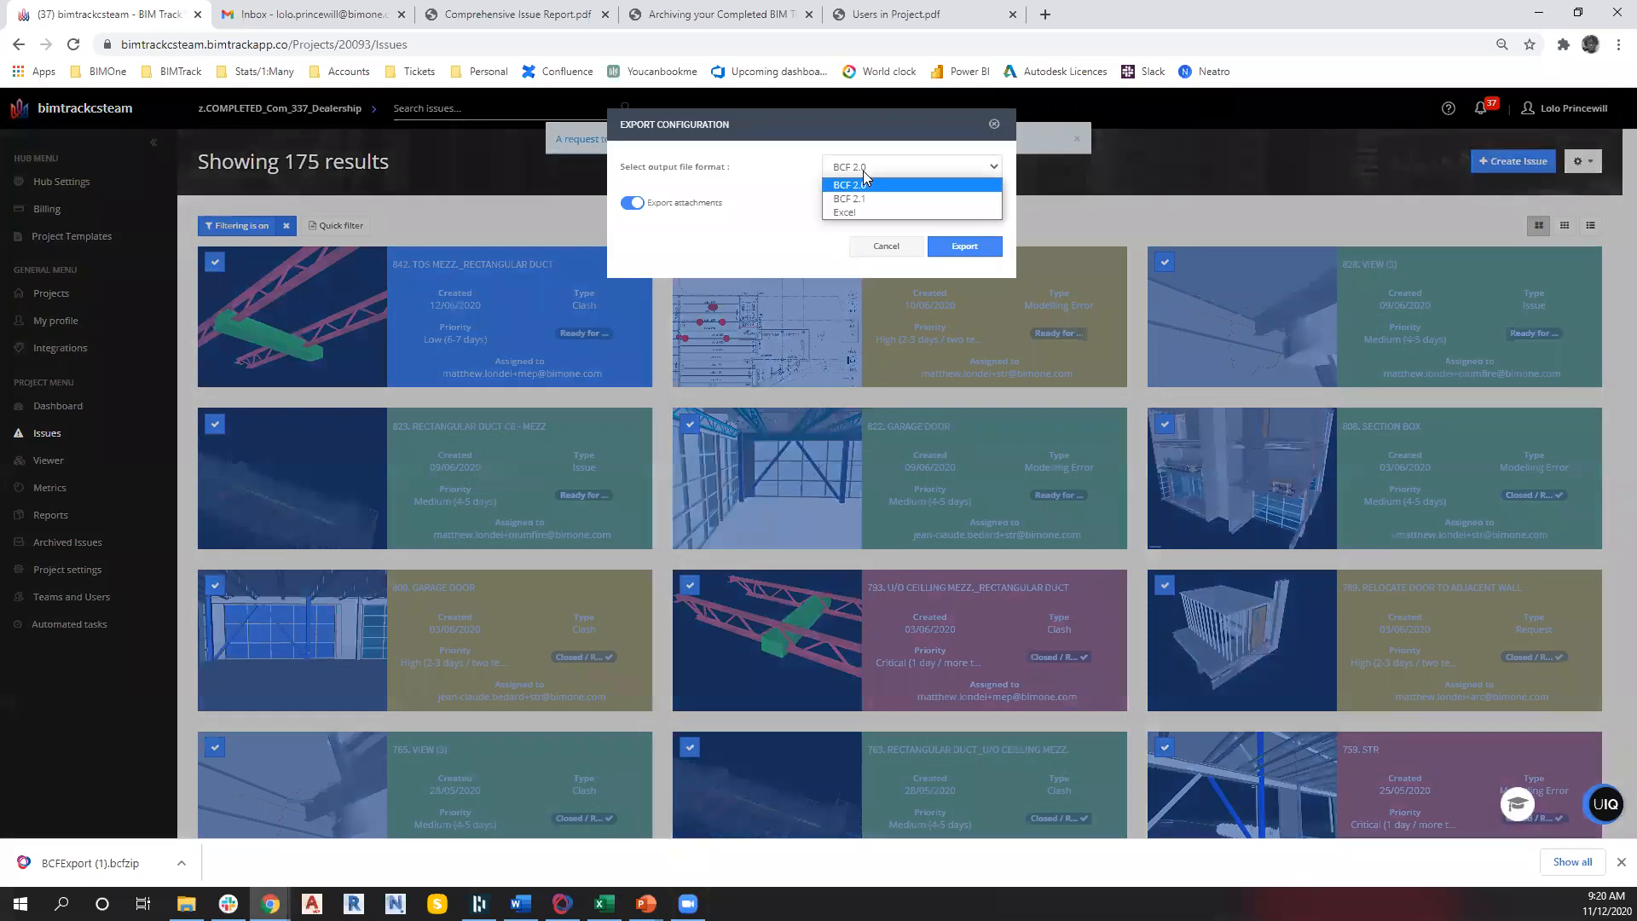
click(849, 211)
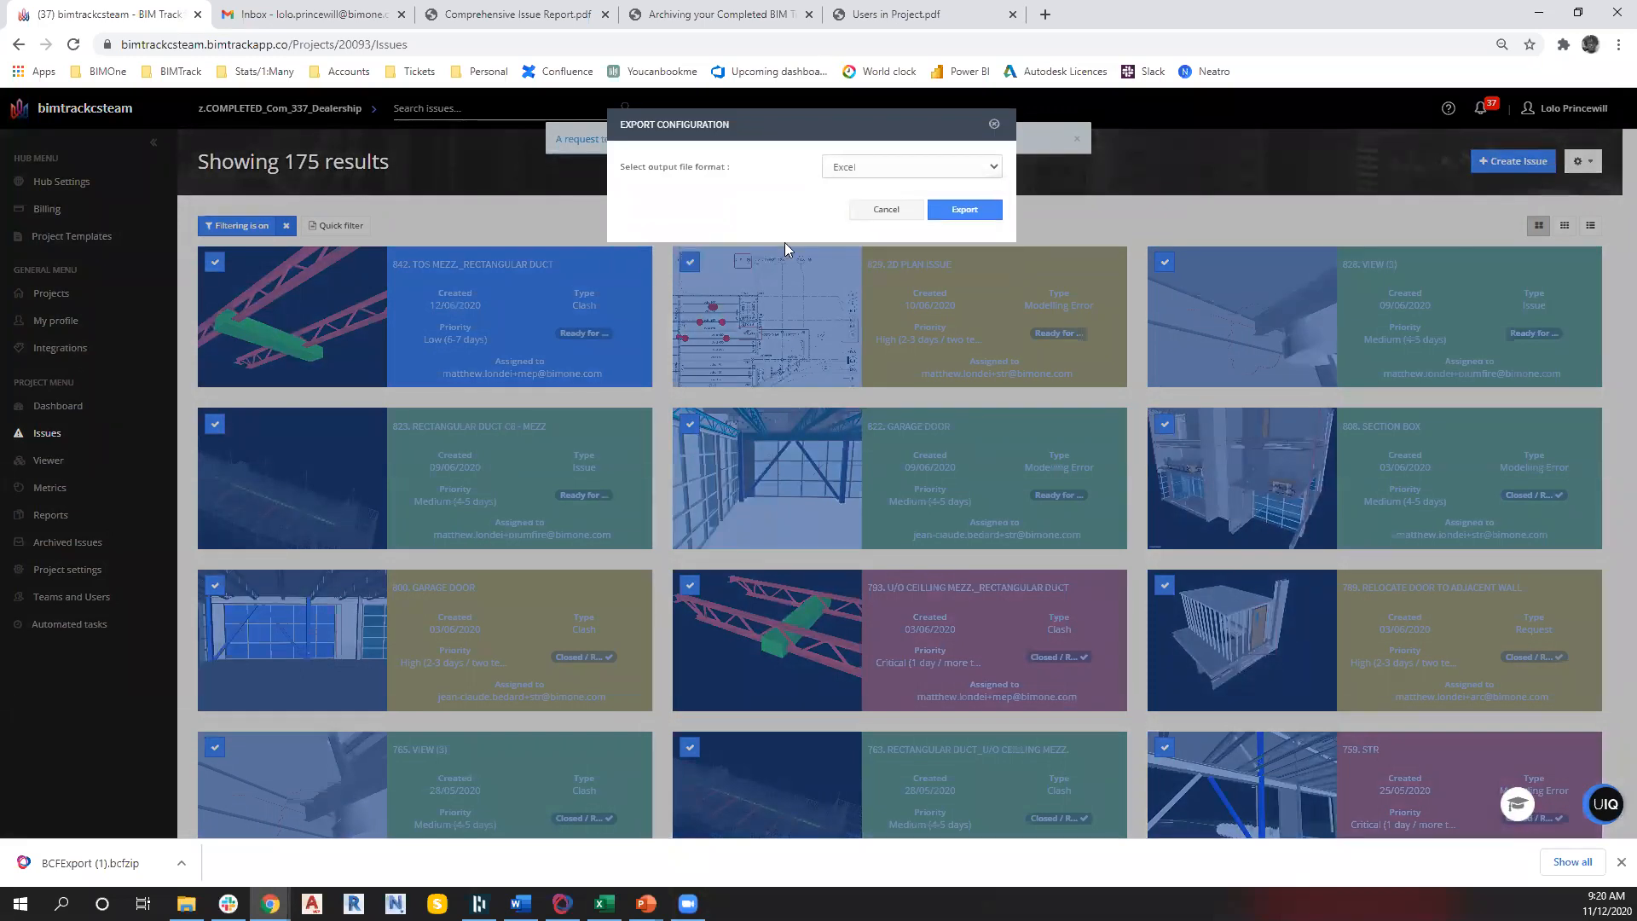
click(964, 212)
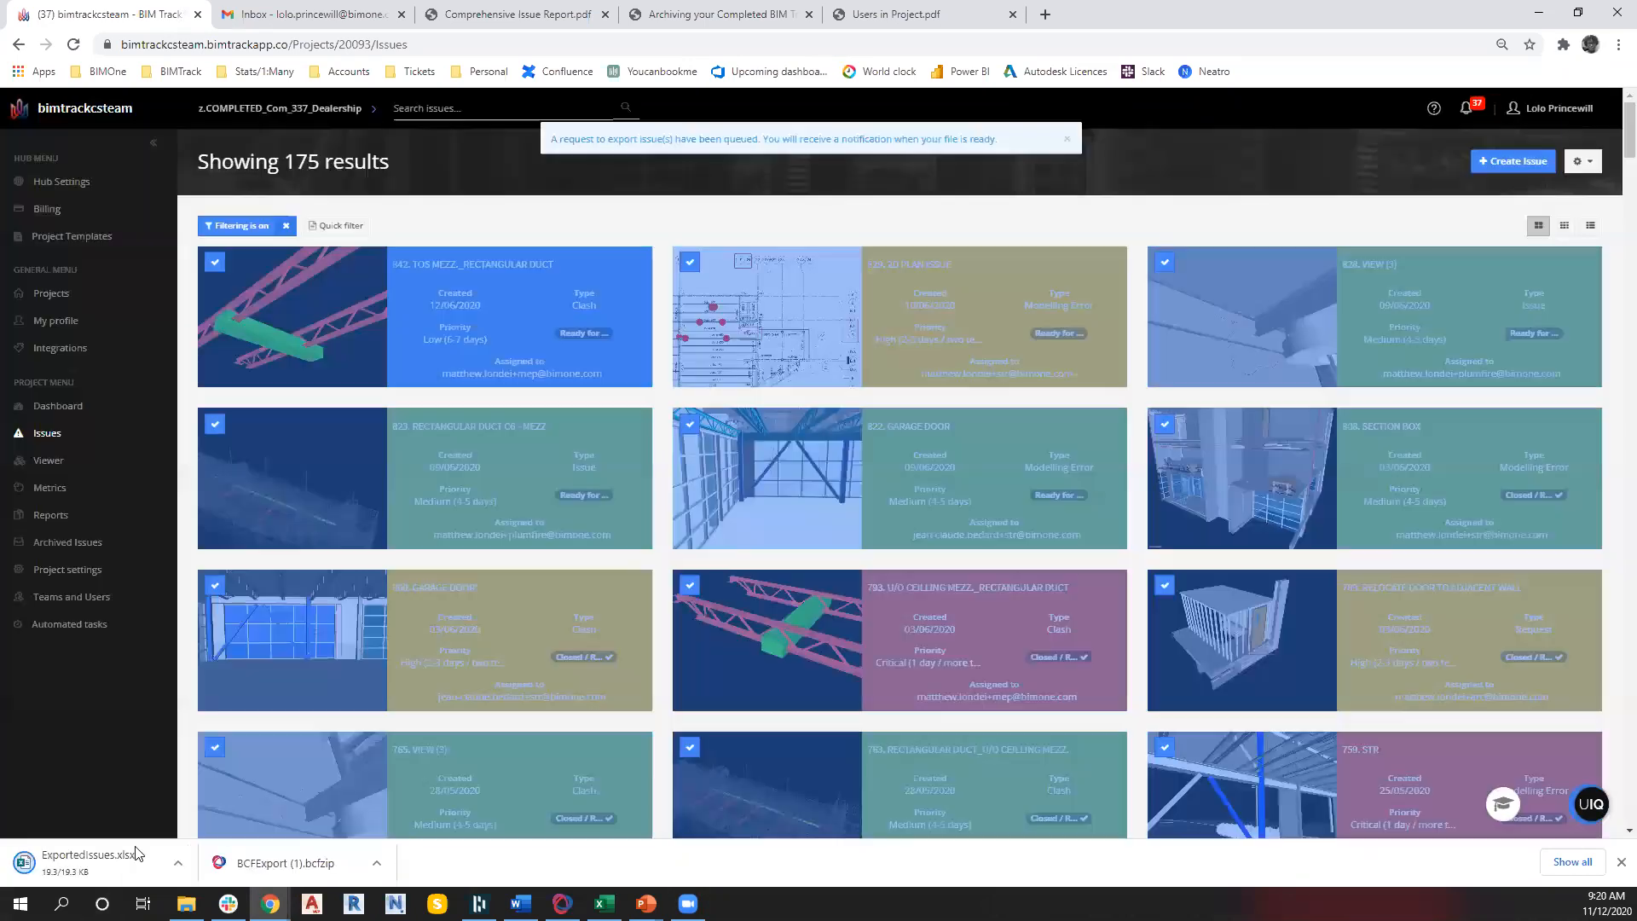
Open the exported issues workbook in Excel and review its columns from title and status through confidentiality, custom attributes and author
click(89, 863)
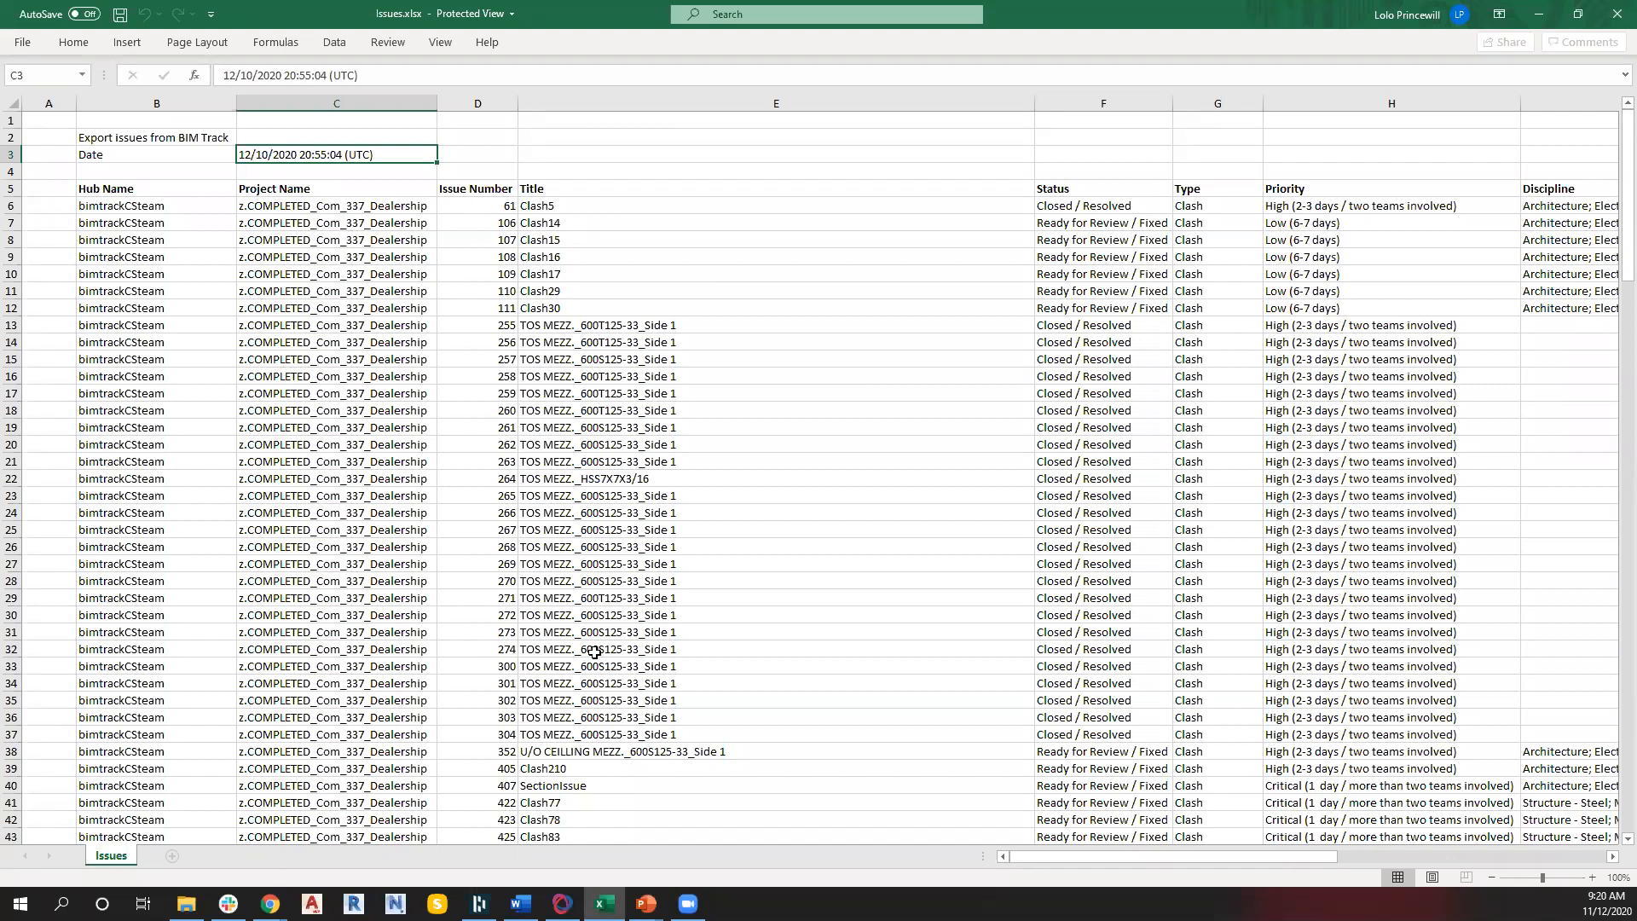
drag(1097, 861, 1238, 856)
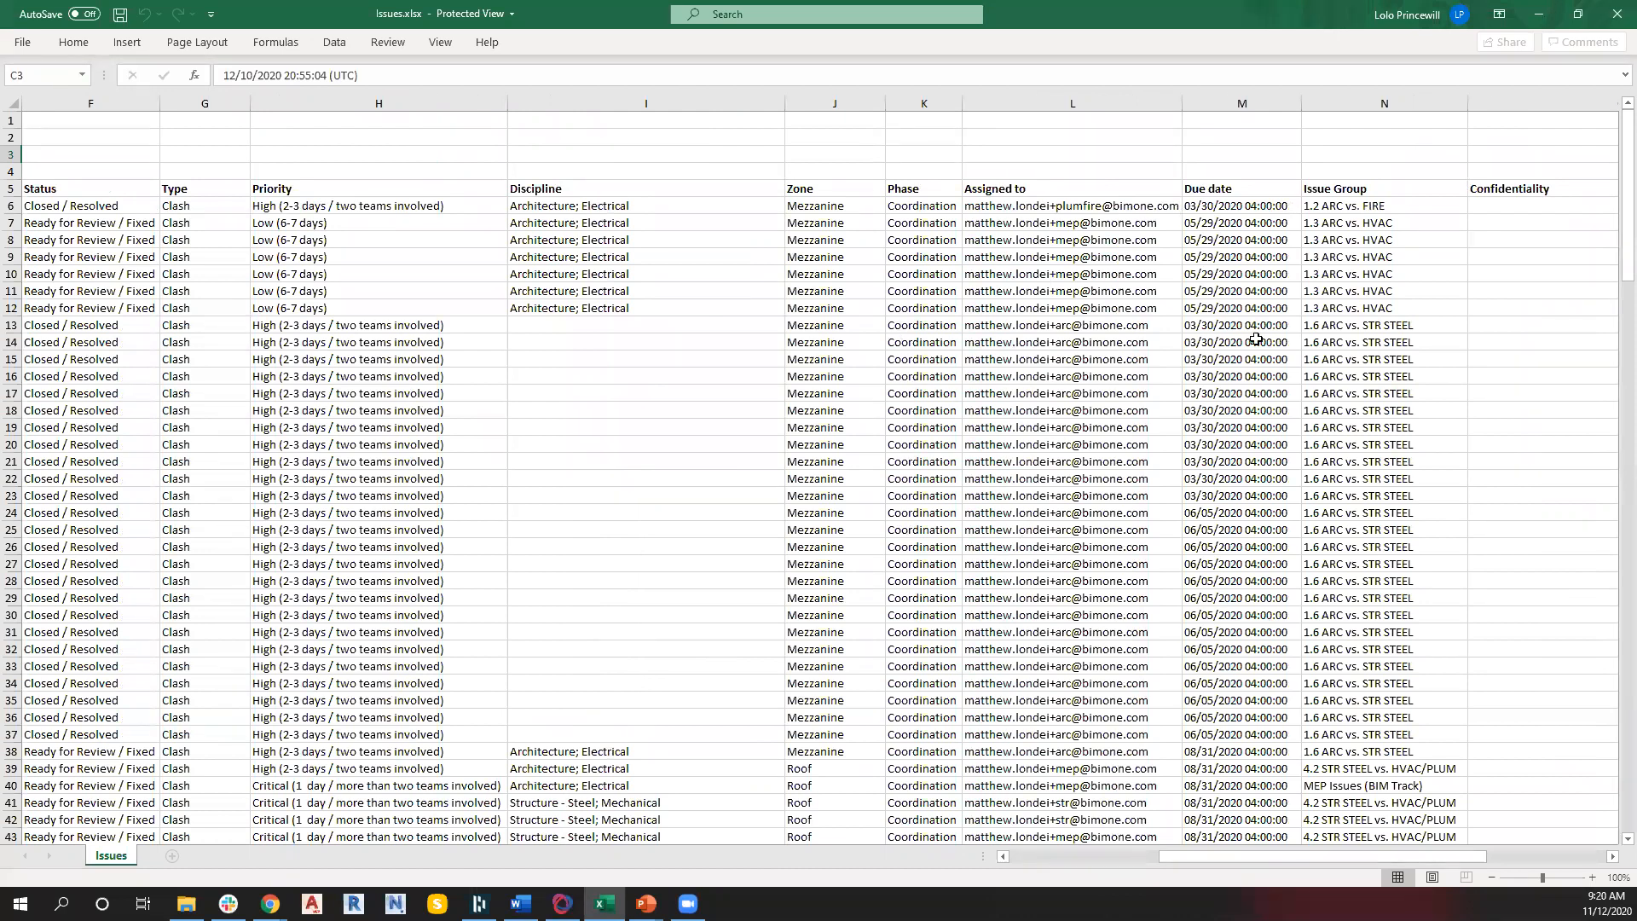
drag(1214, 858, 1304, 861)
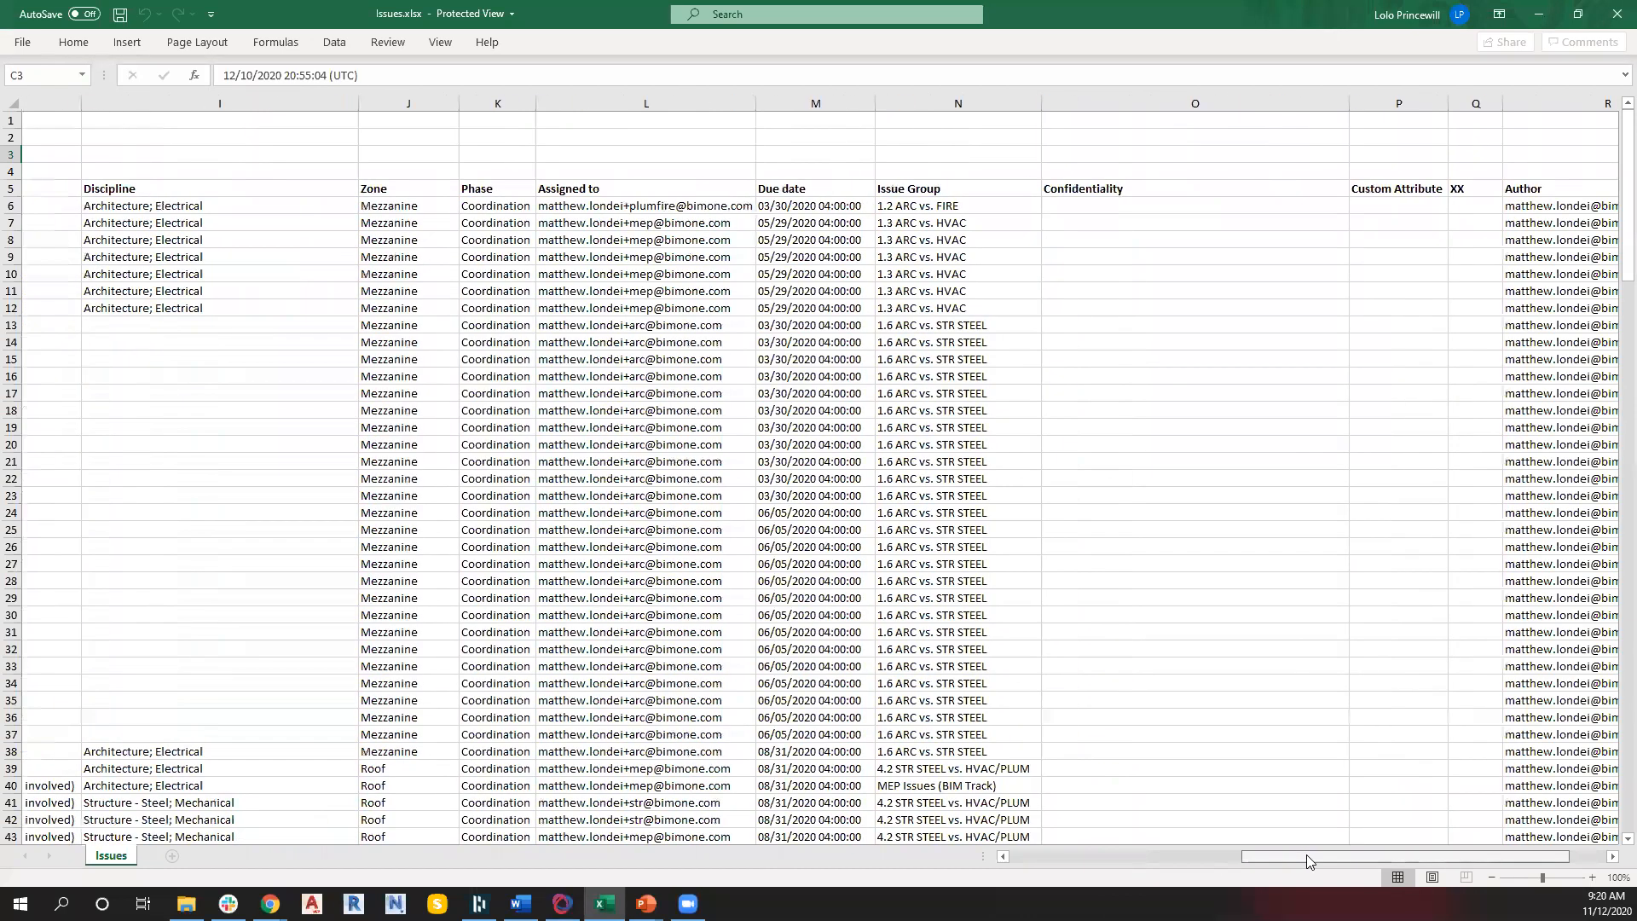
scroll(1083, 464, down, 8)
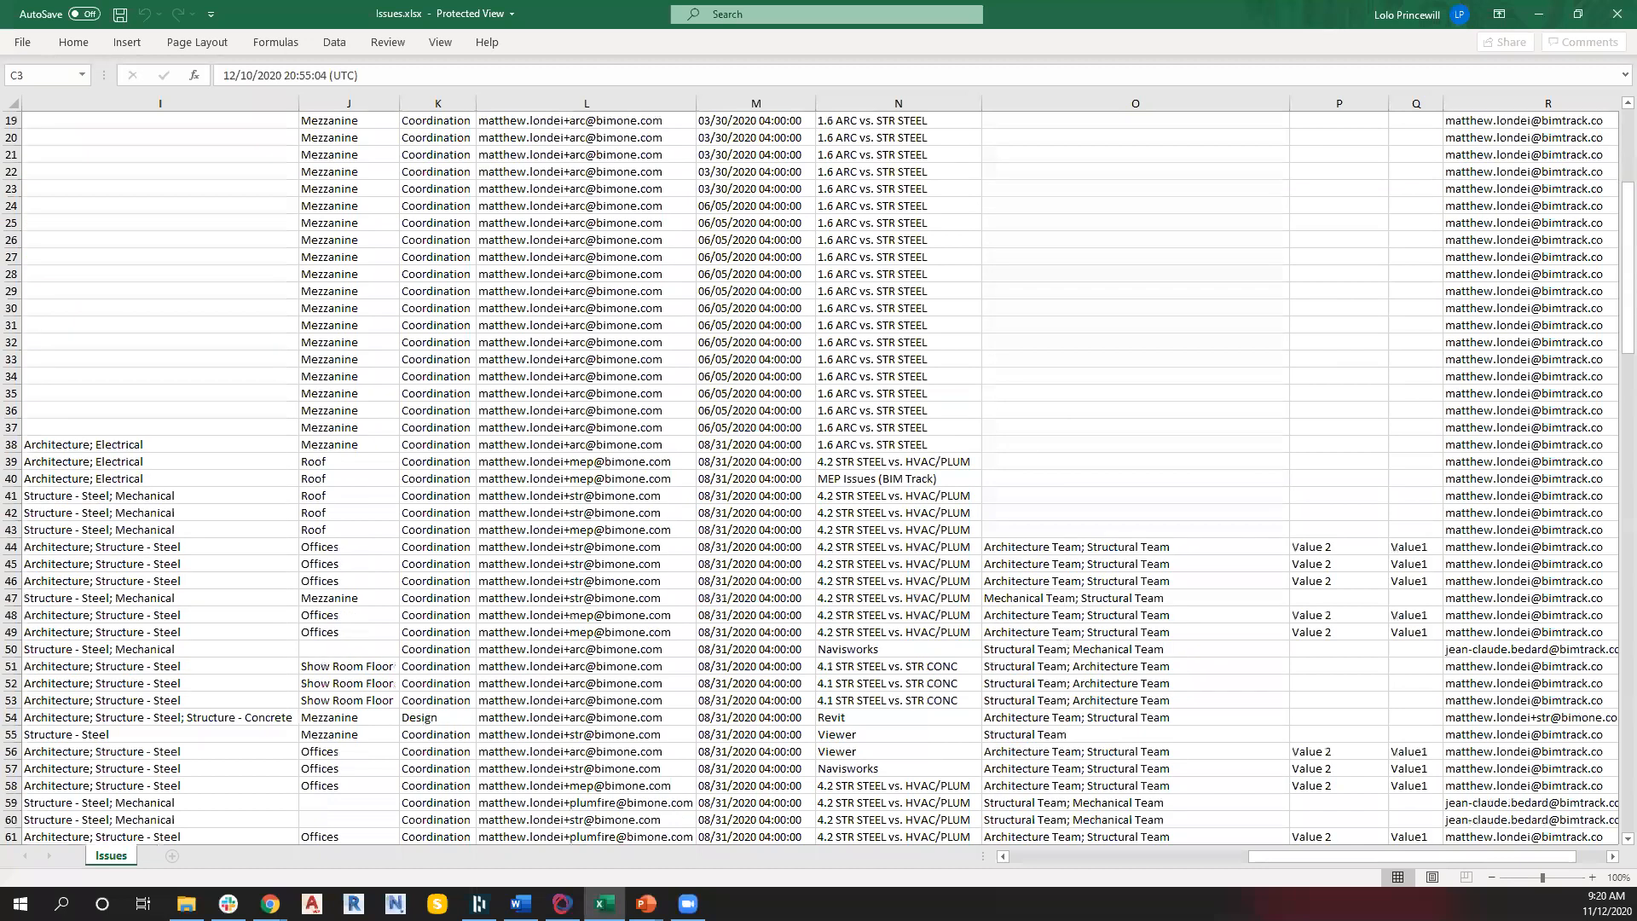
scroll(1112, 662, up, 6)
scroll(1068, 392, up, 2)
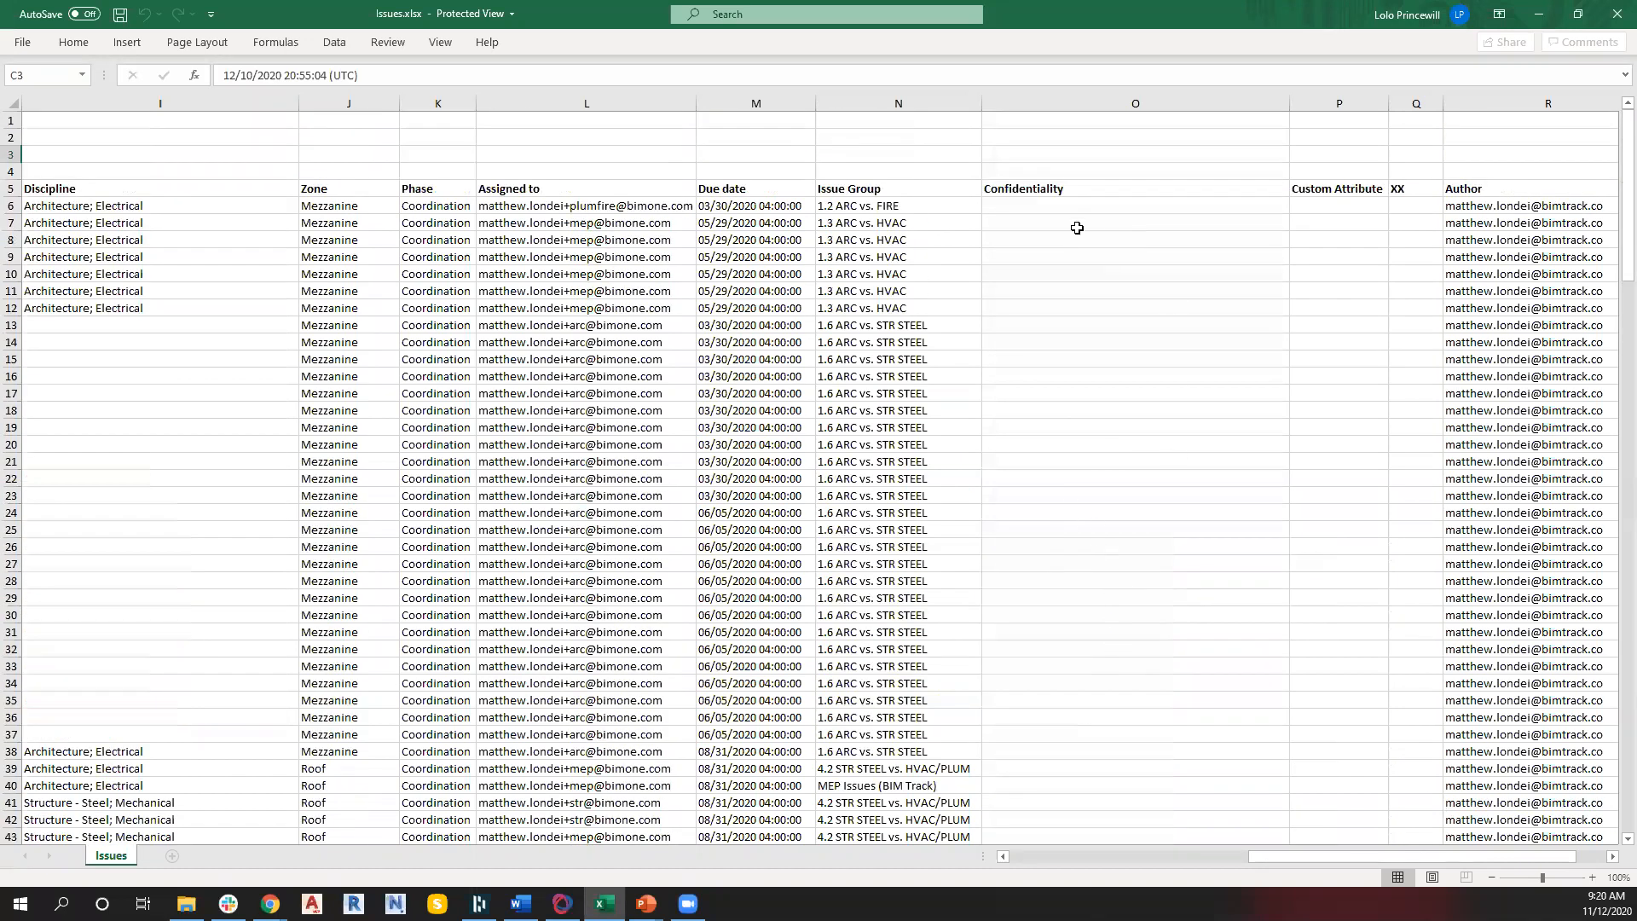
scroll(1279, 571, down, 1)
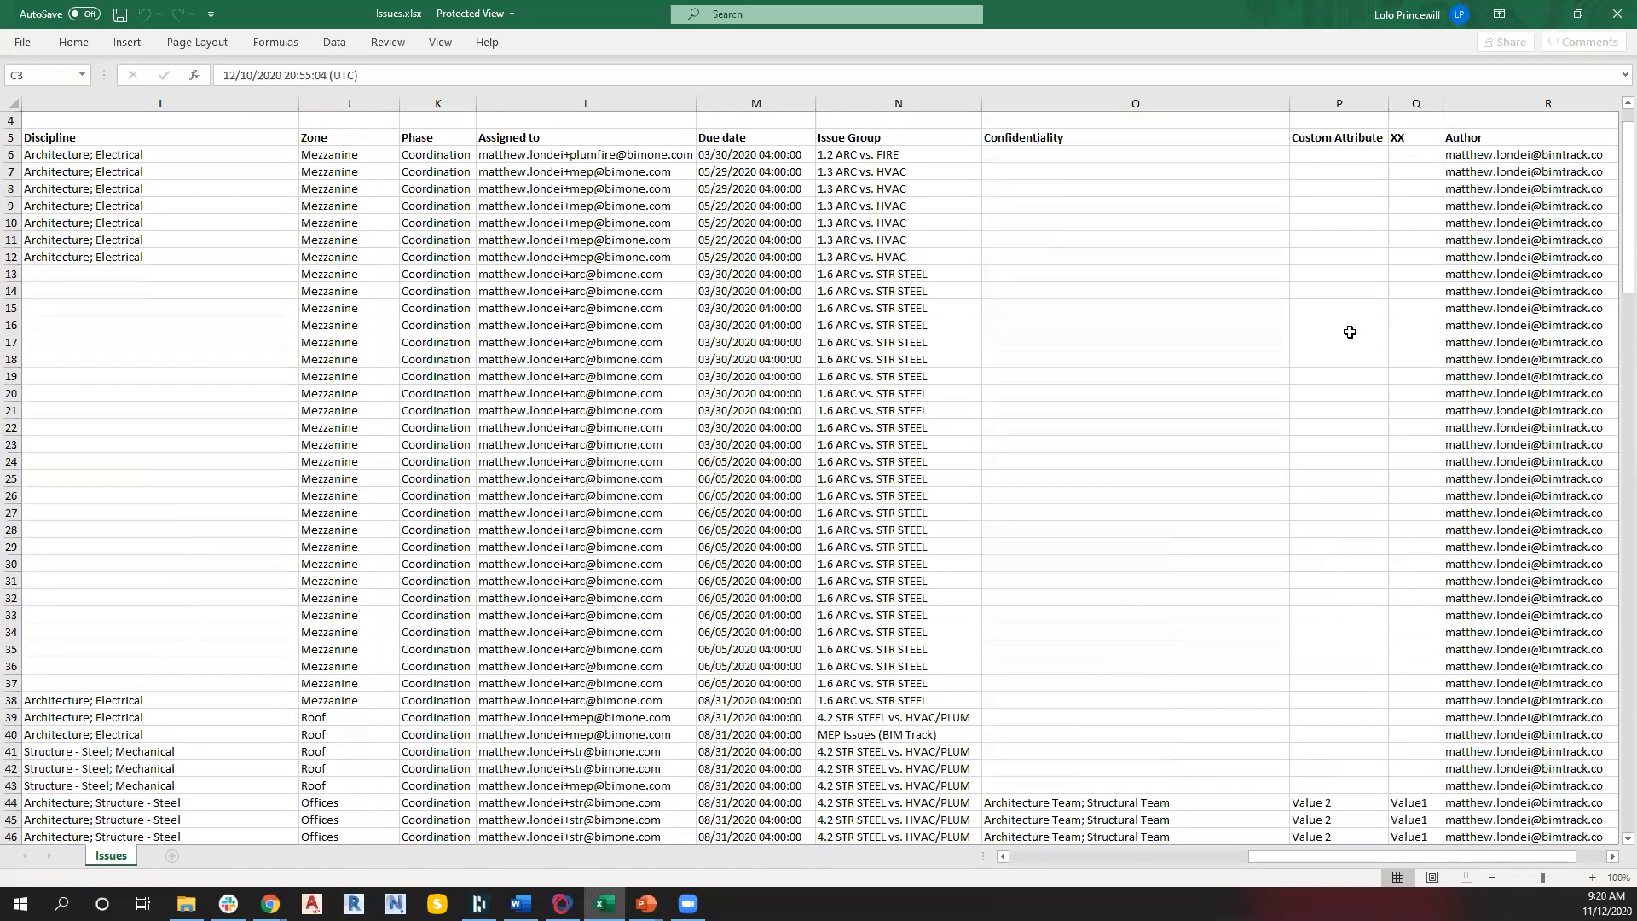
Examine the exported issue rows and the columns through to creation and closing dates
scroll(1364, 512, down, 3)
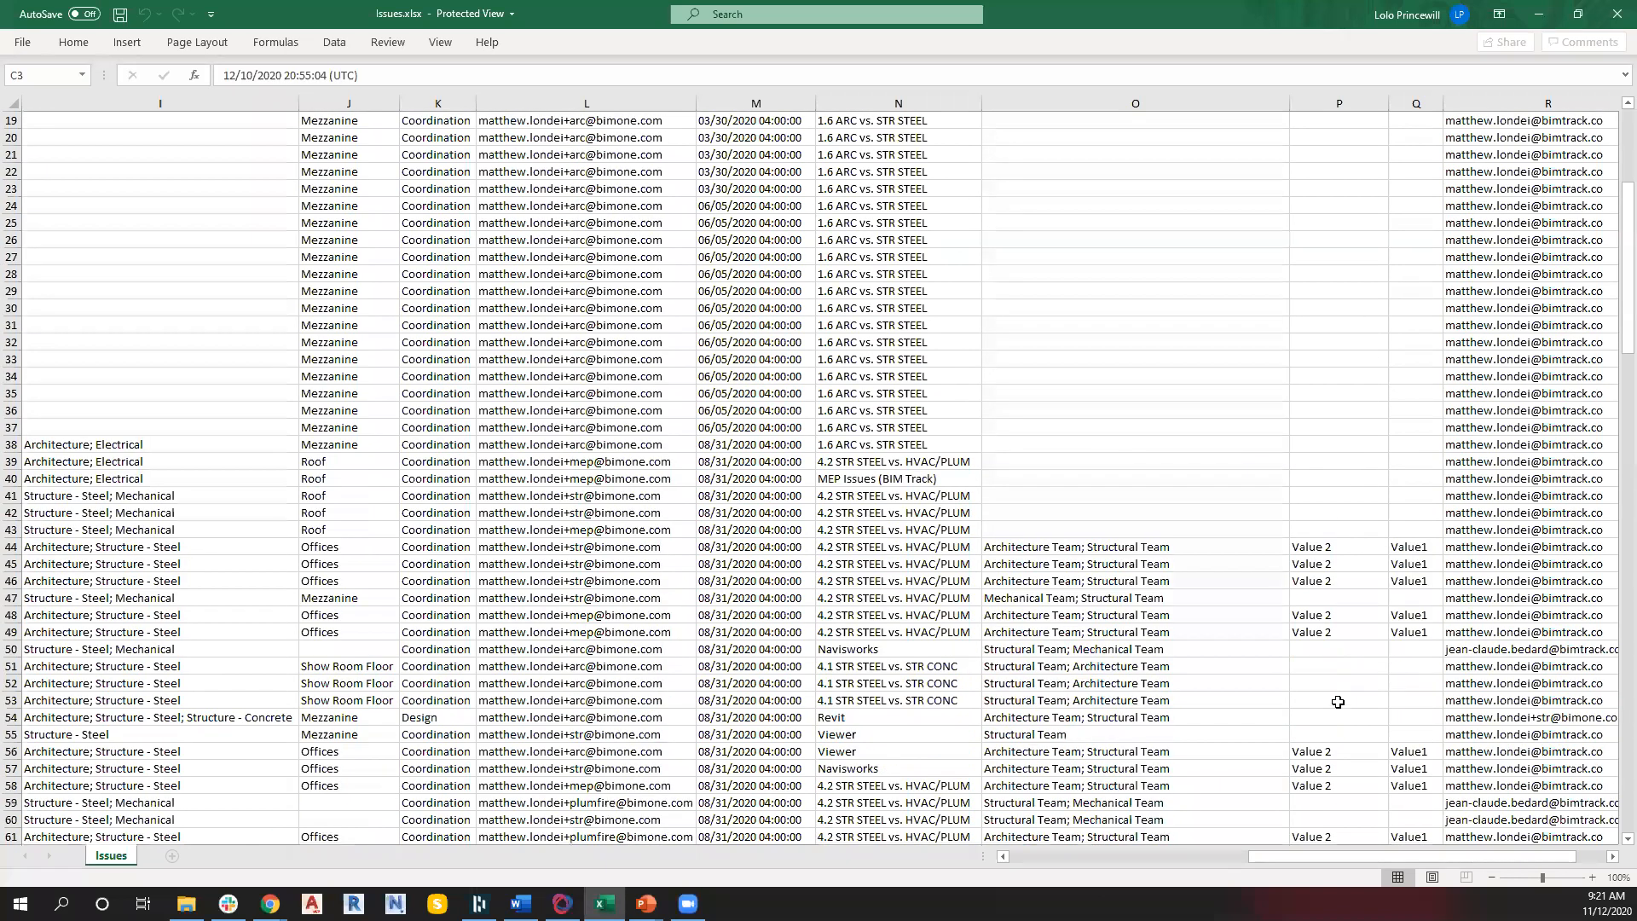
scroll(1334, 554, up, 1)
scroll(1295, 750, up, 2)
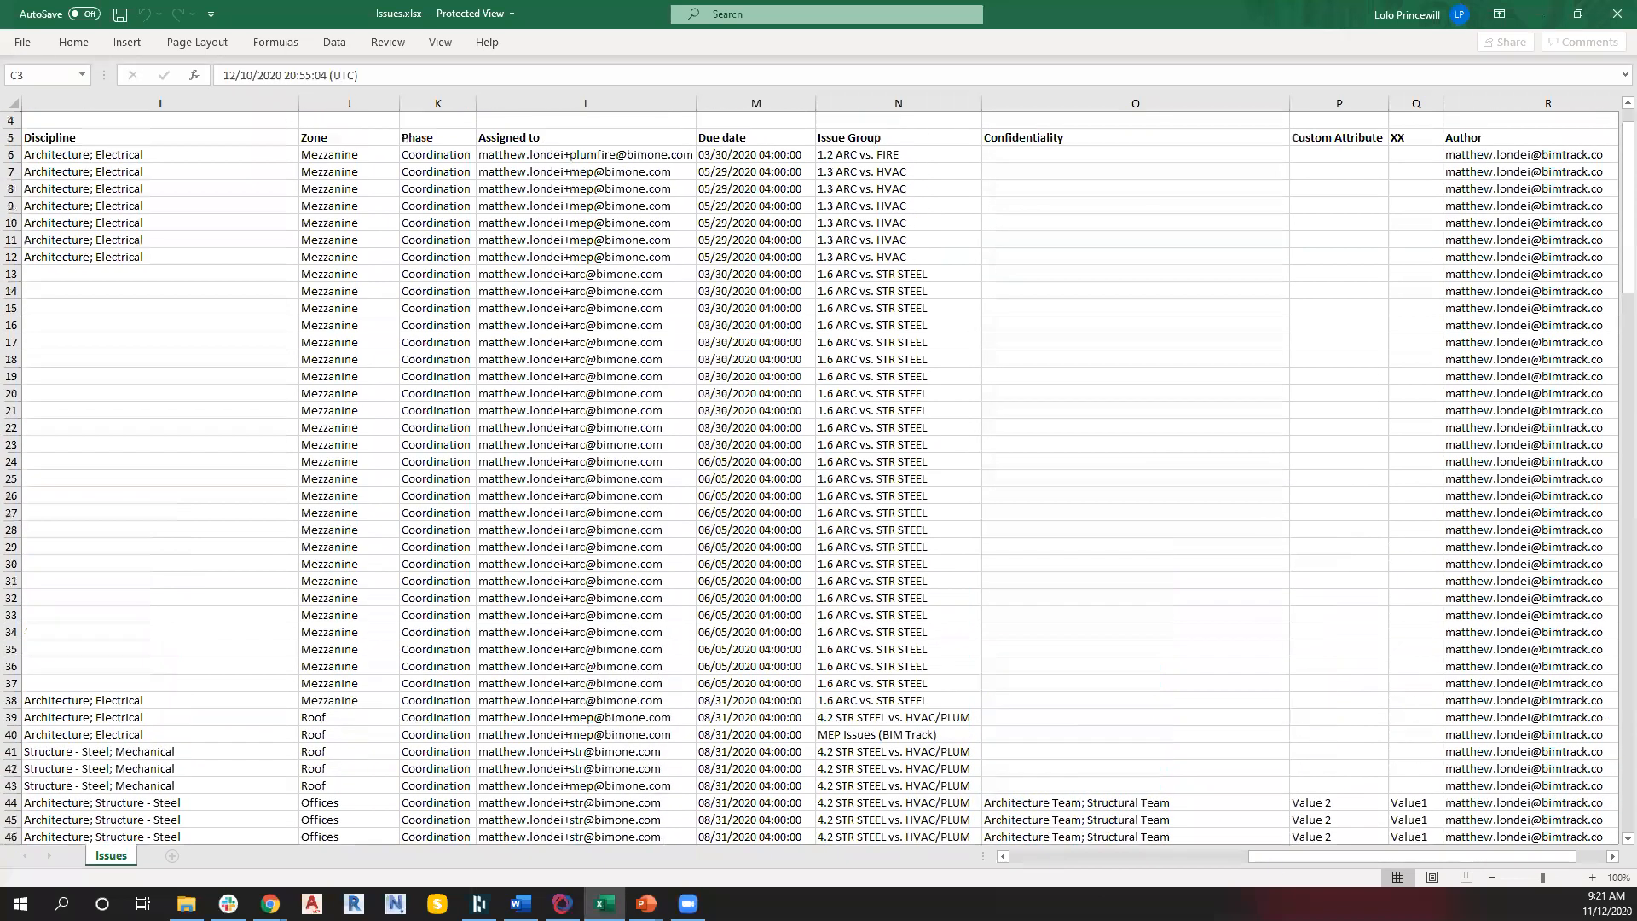
drag(1308, 860, 1372, 857)
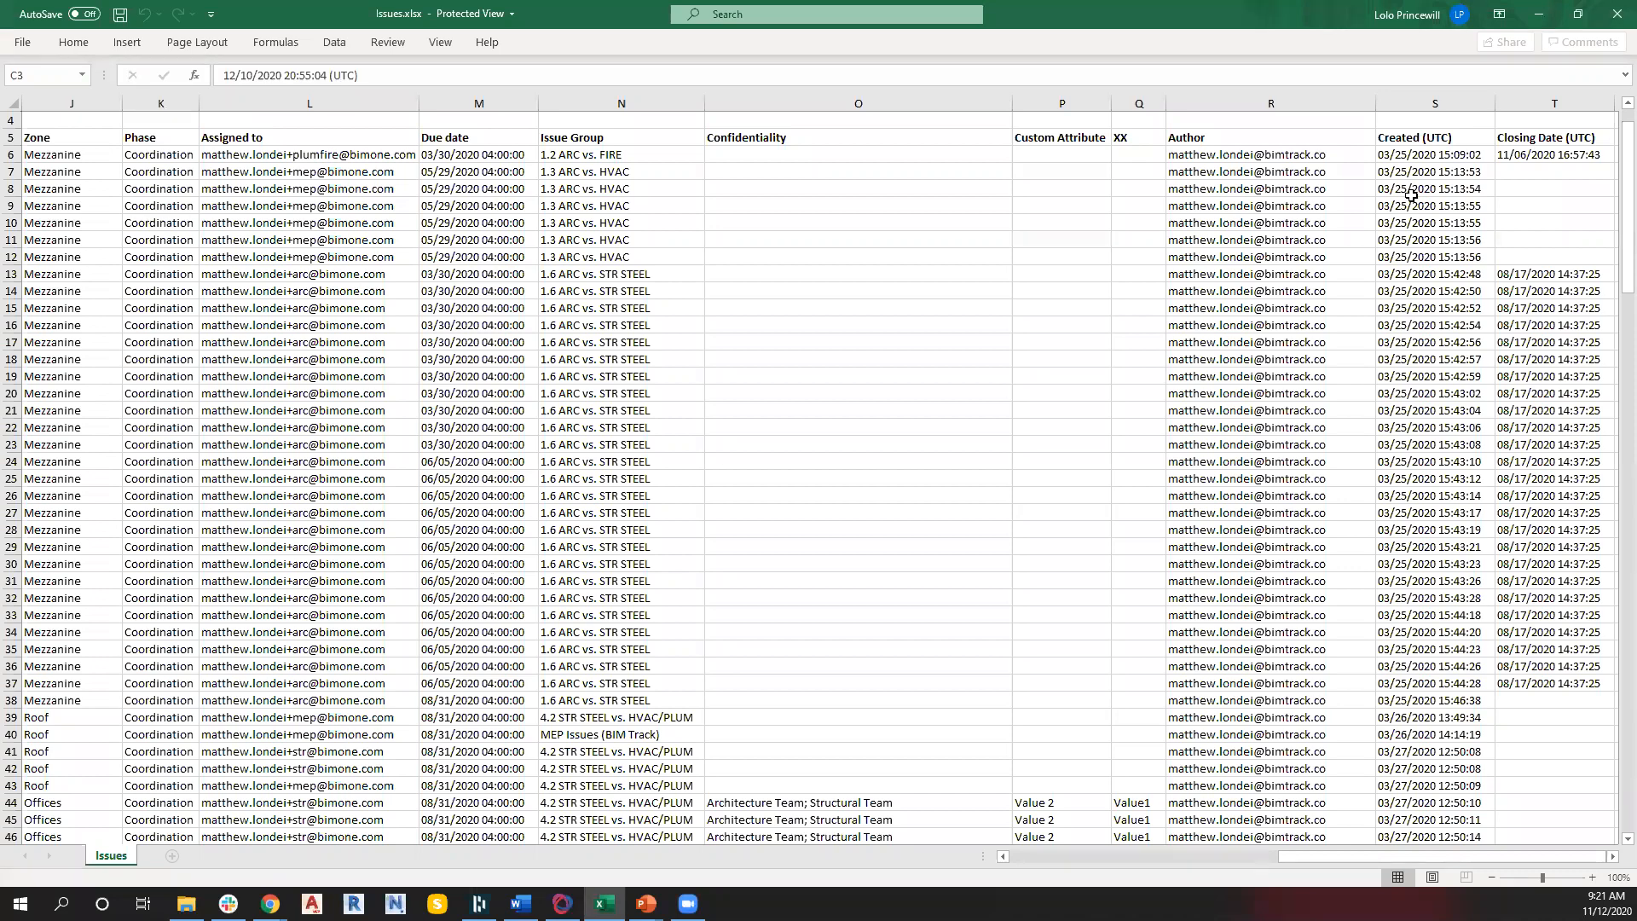
Return to BIM Track and deselect all the issues
click(1538, 14)
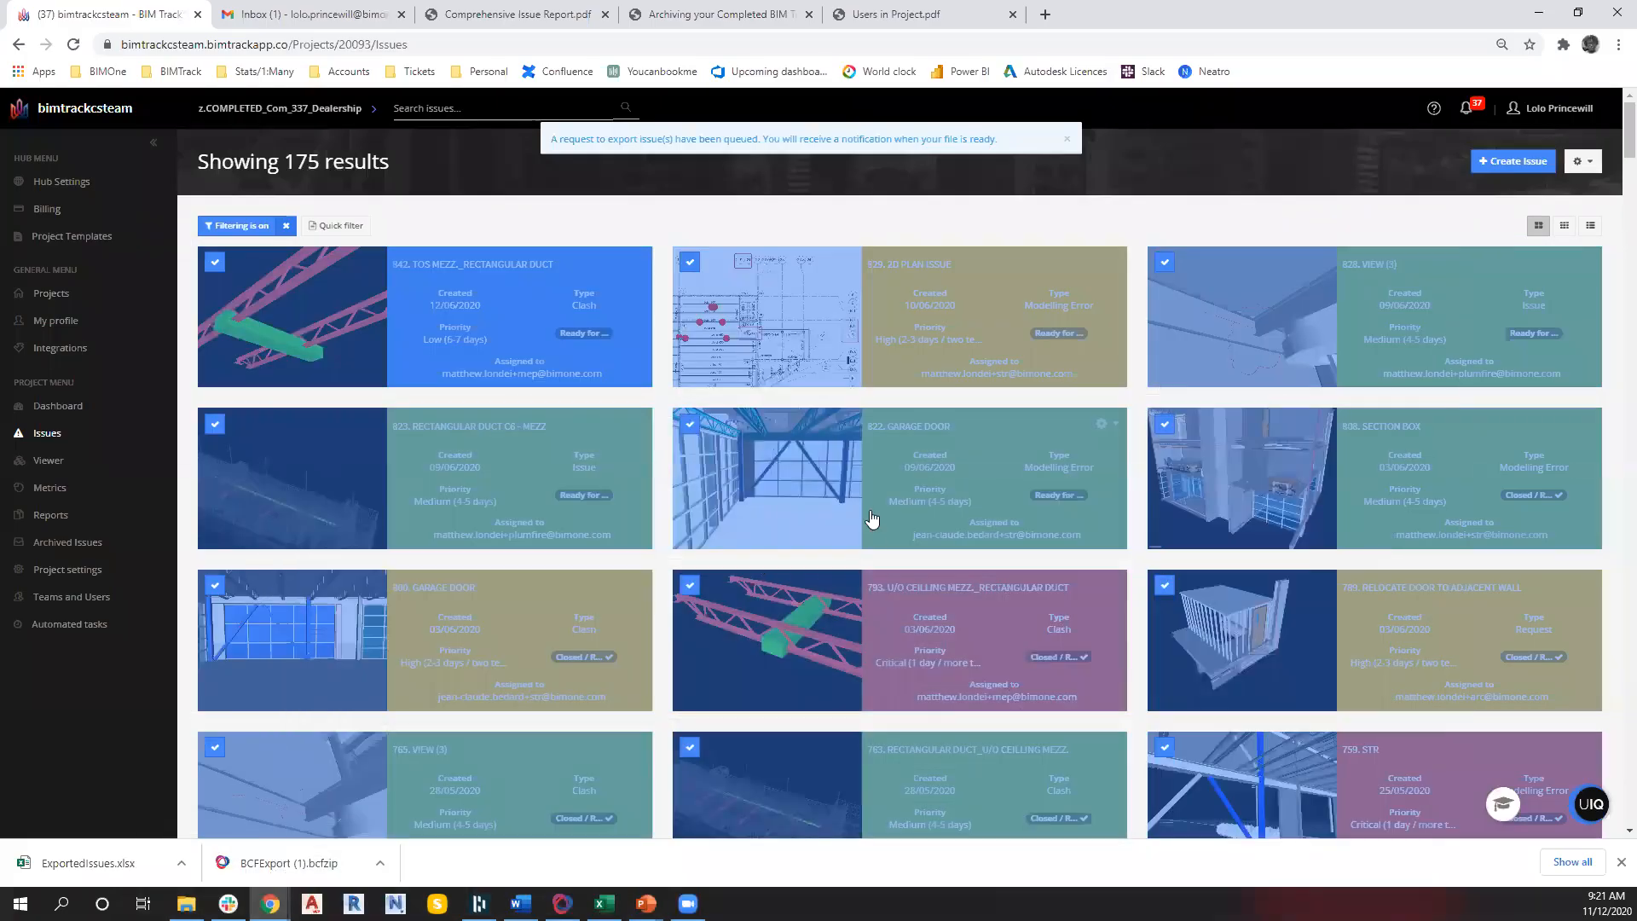
click(1584, 161)
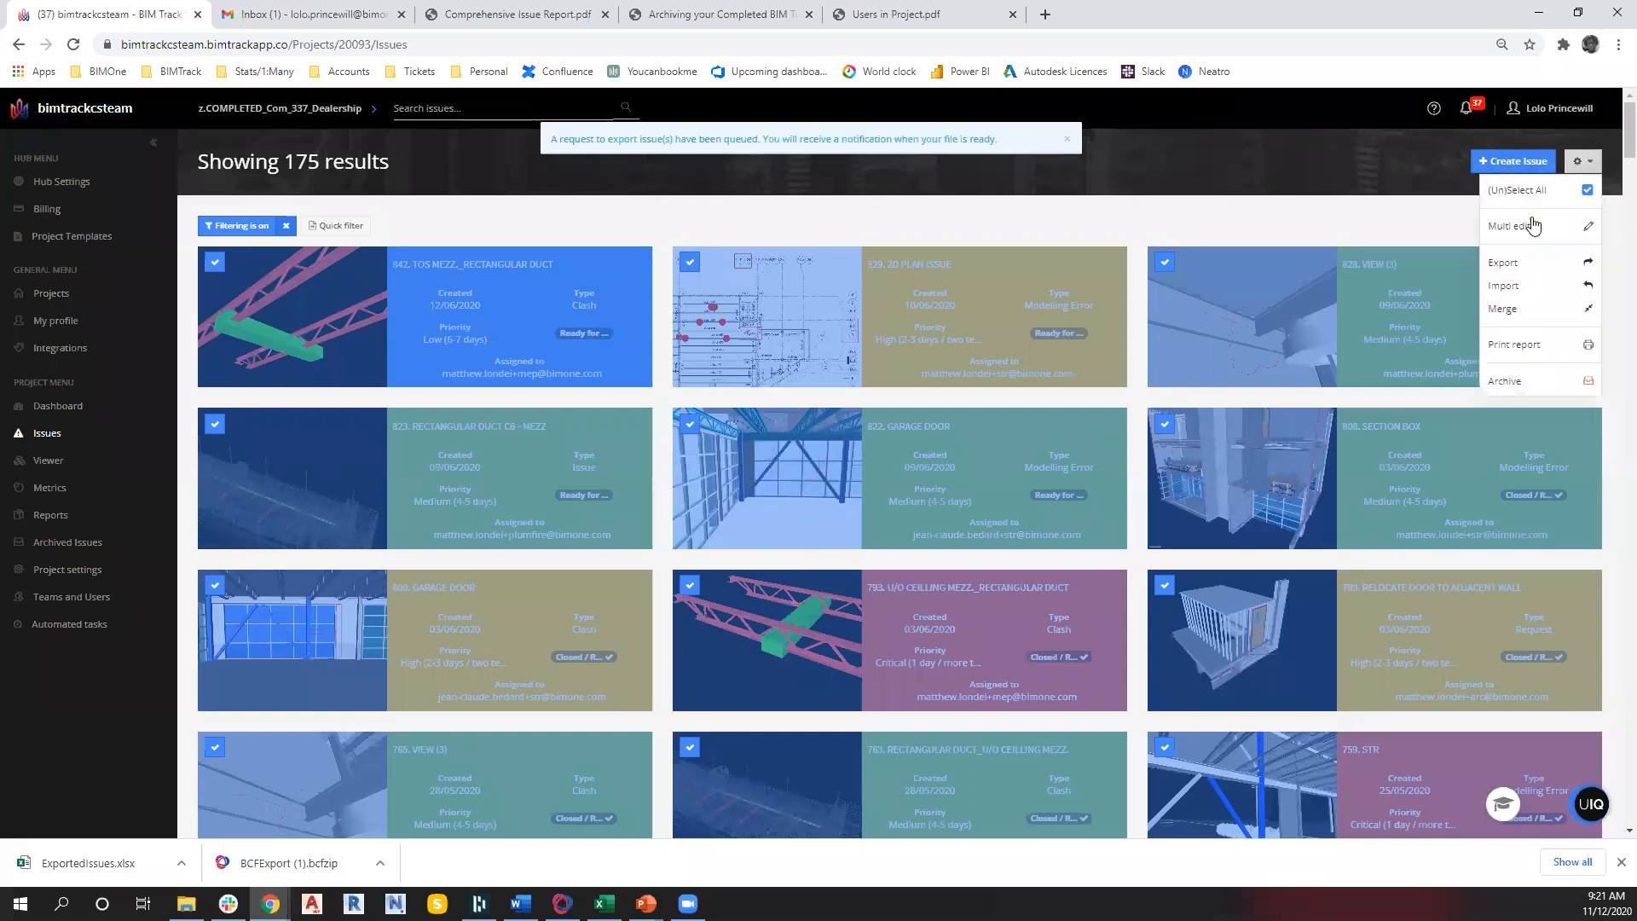
click(1538, 191)
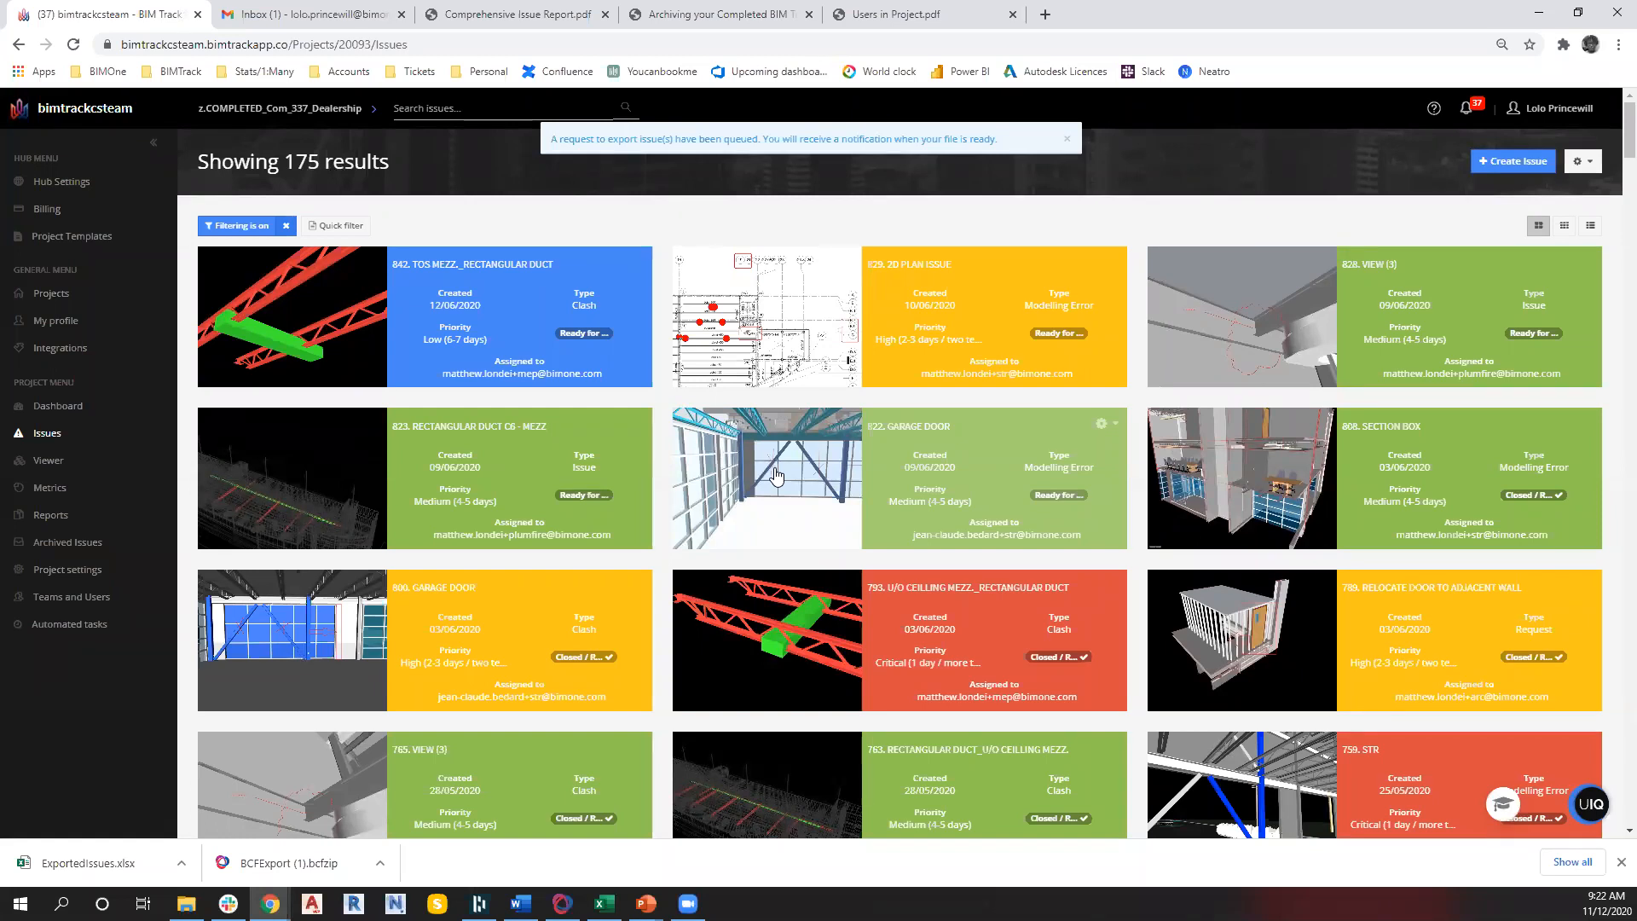
Examine the download options for the BIM1_AUTOP_ARC.ifc model and the S402 - SECTIONS & CALLOUTS sheet in the Viewer, and return to the issues
click(47, 461)
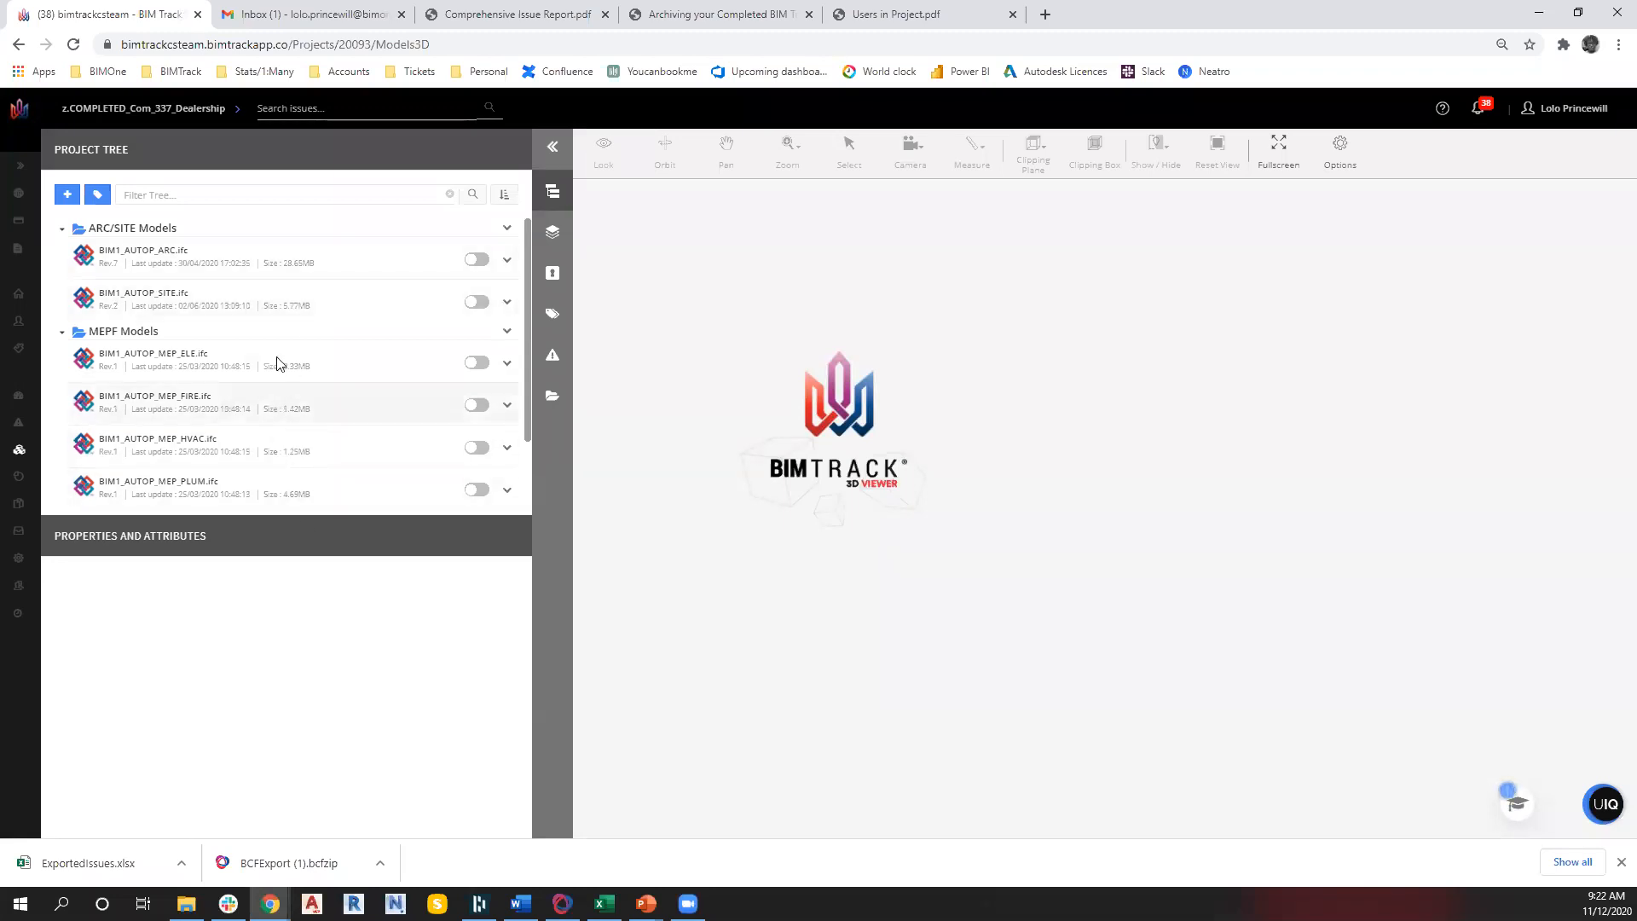
click(507, 259)
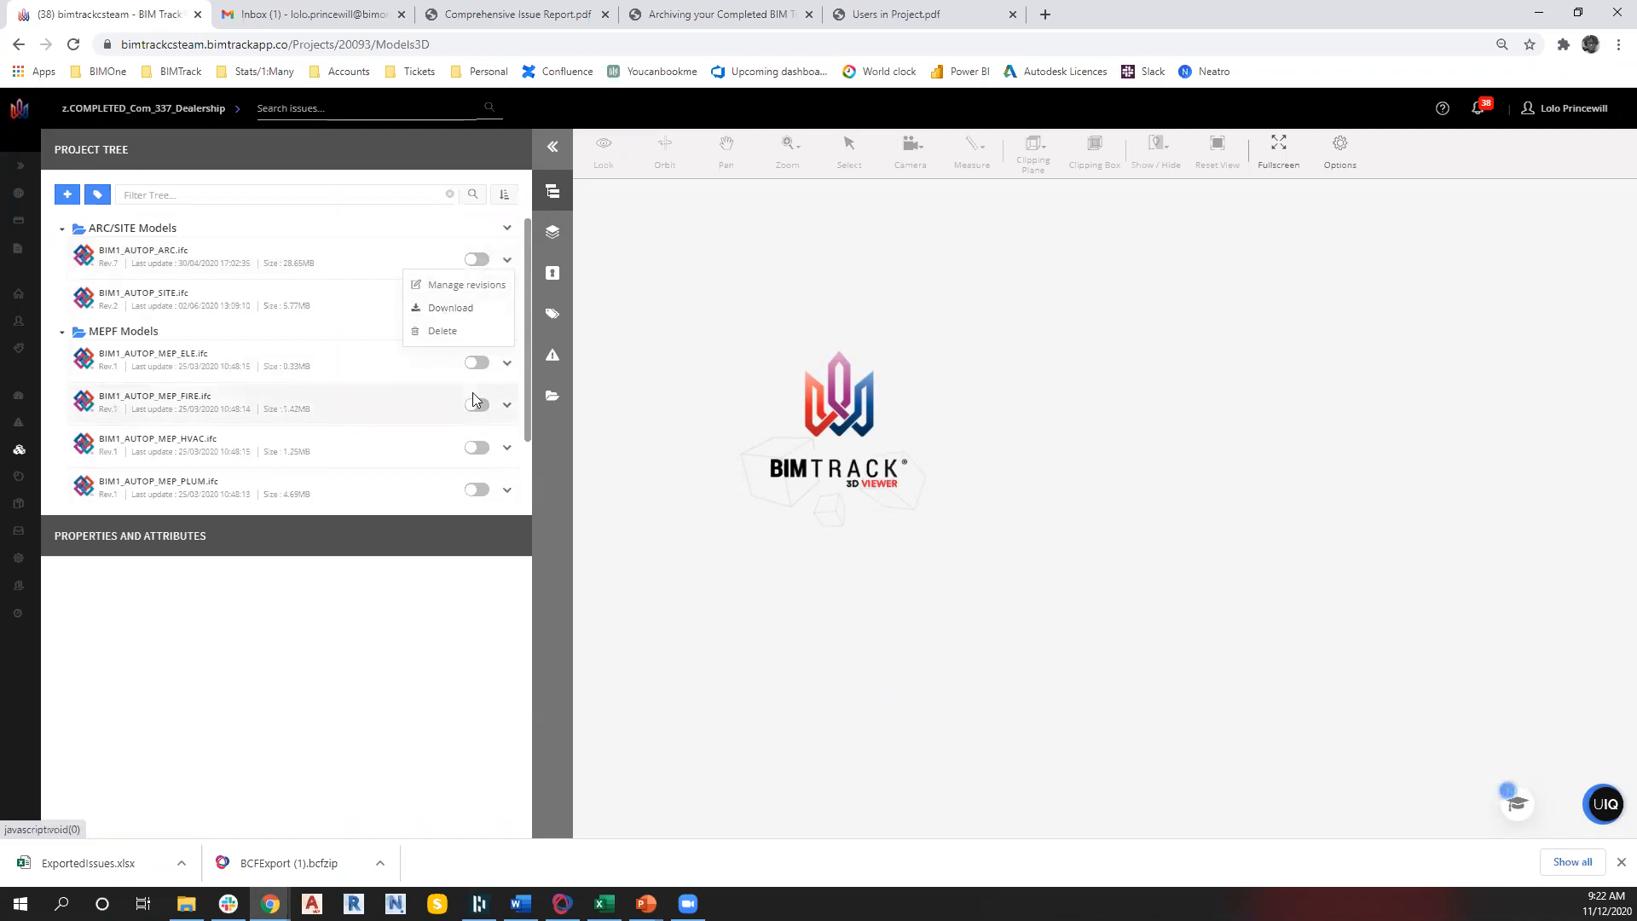
click(554, 247)
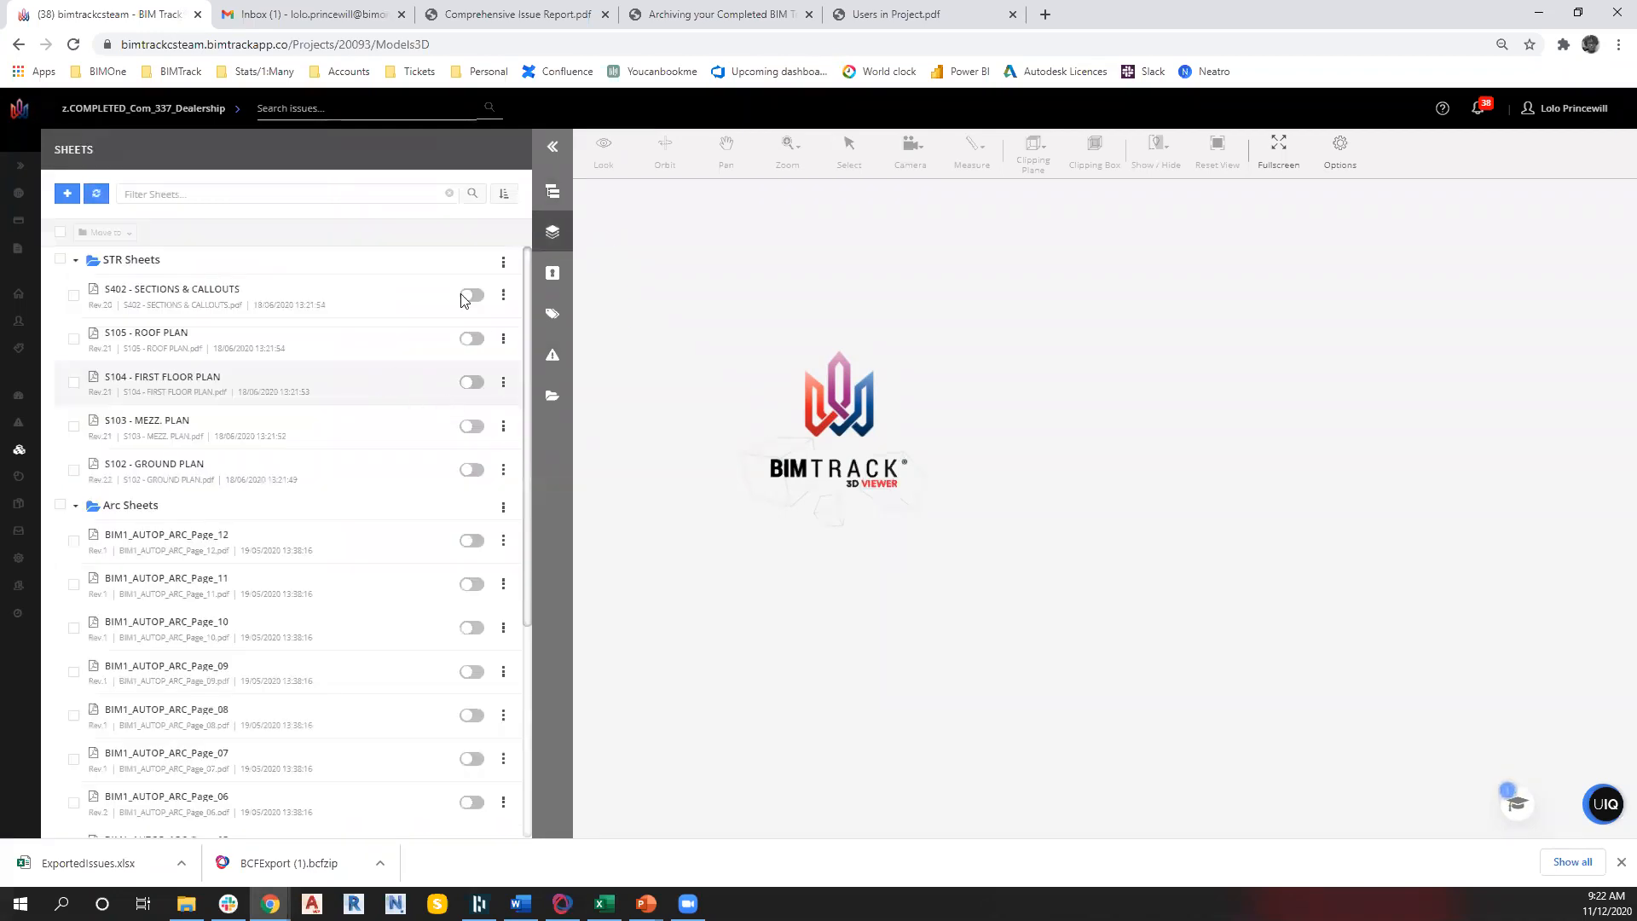
click(503, 296)
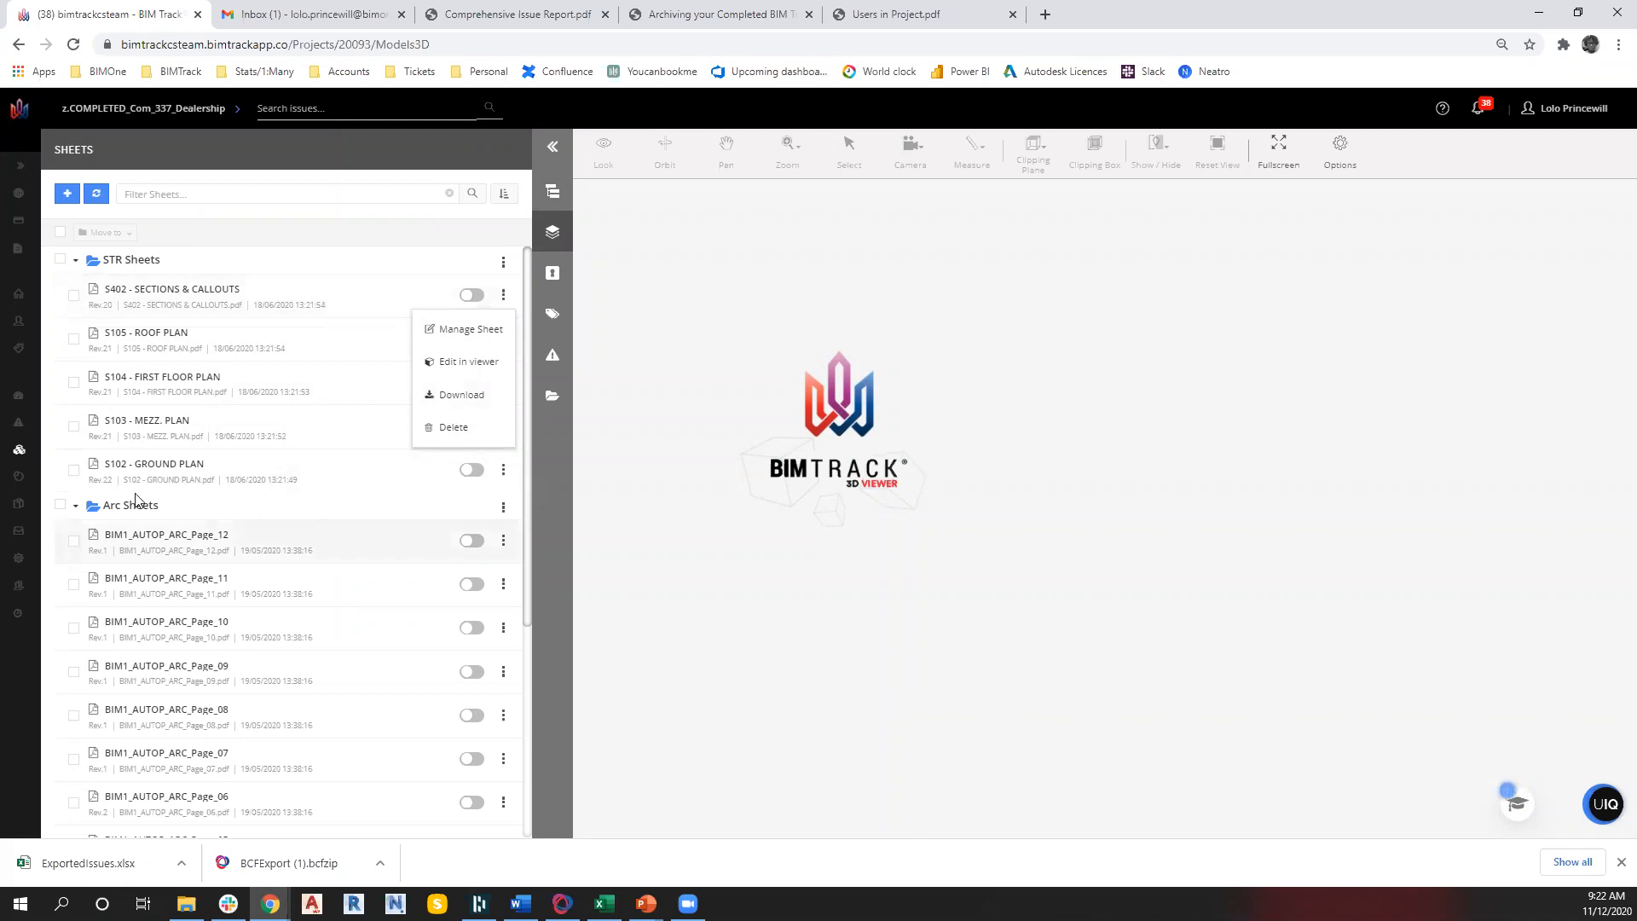
click(20, 164)
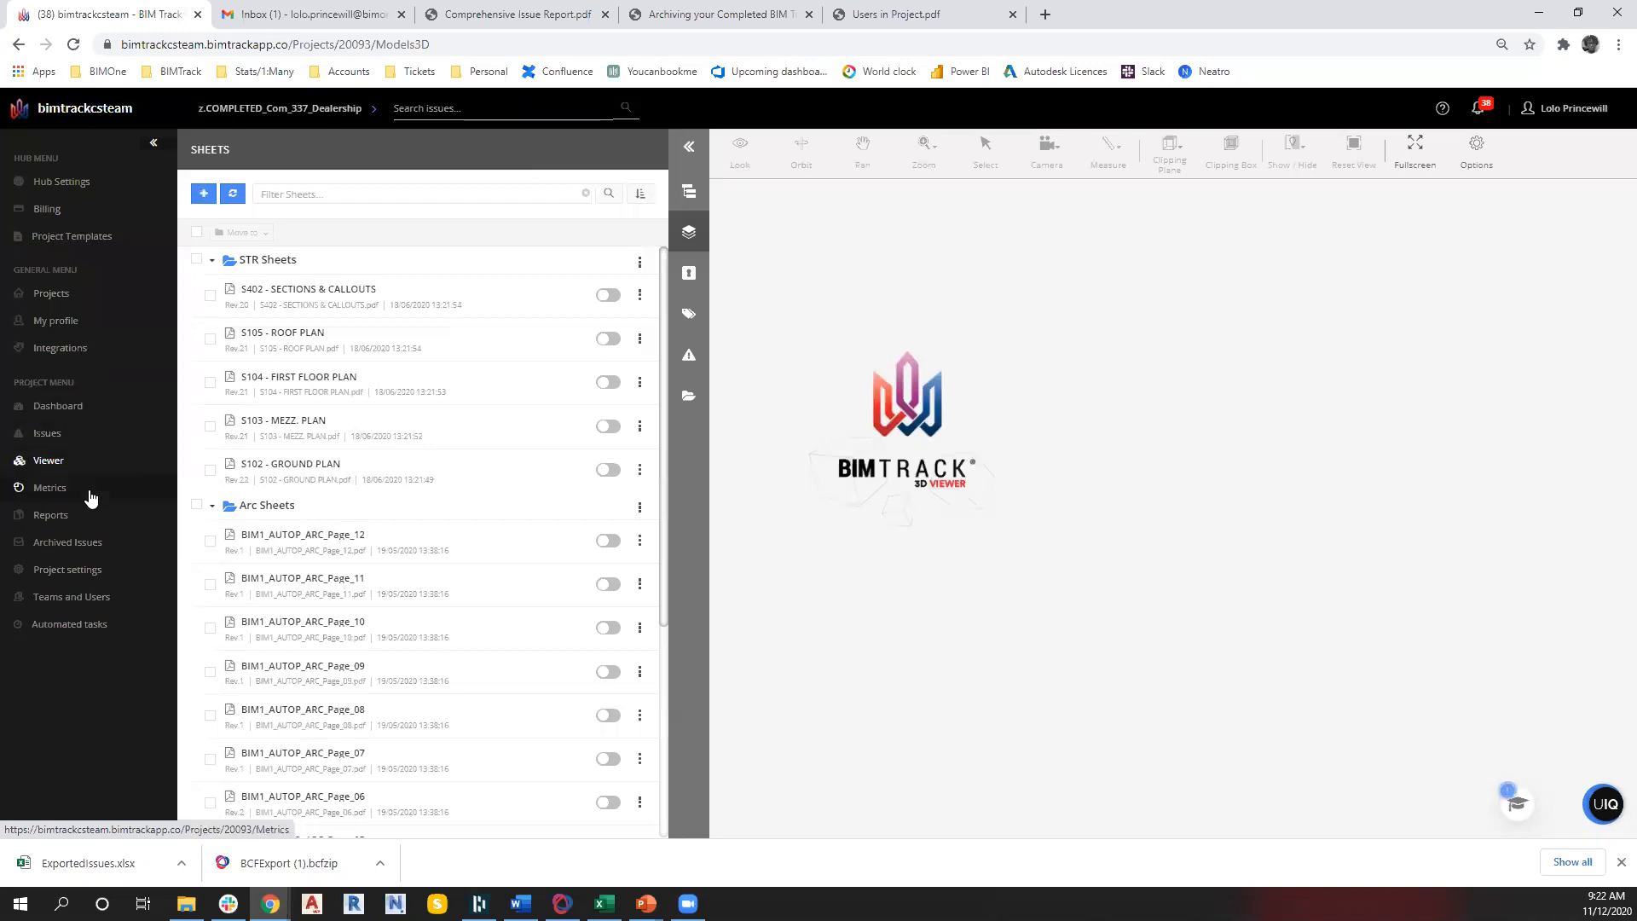
click(89, 437)
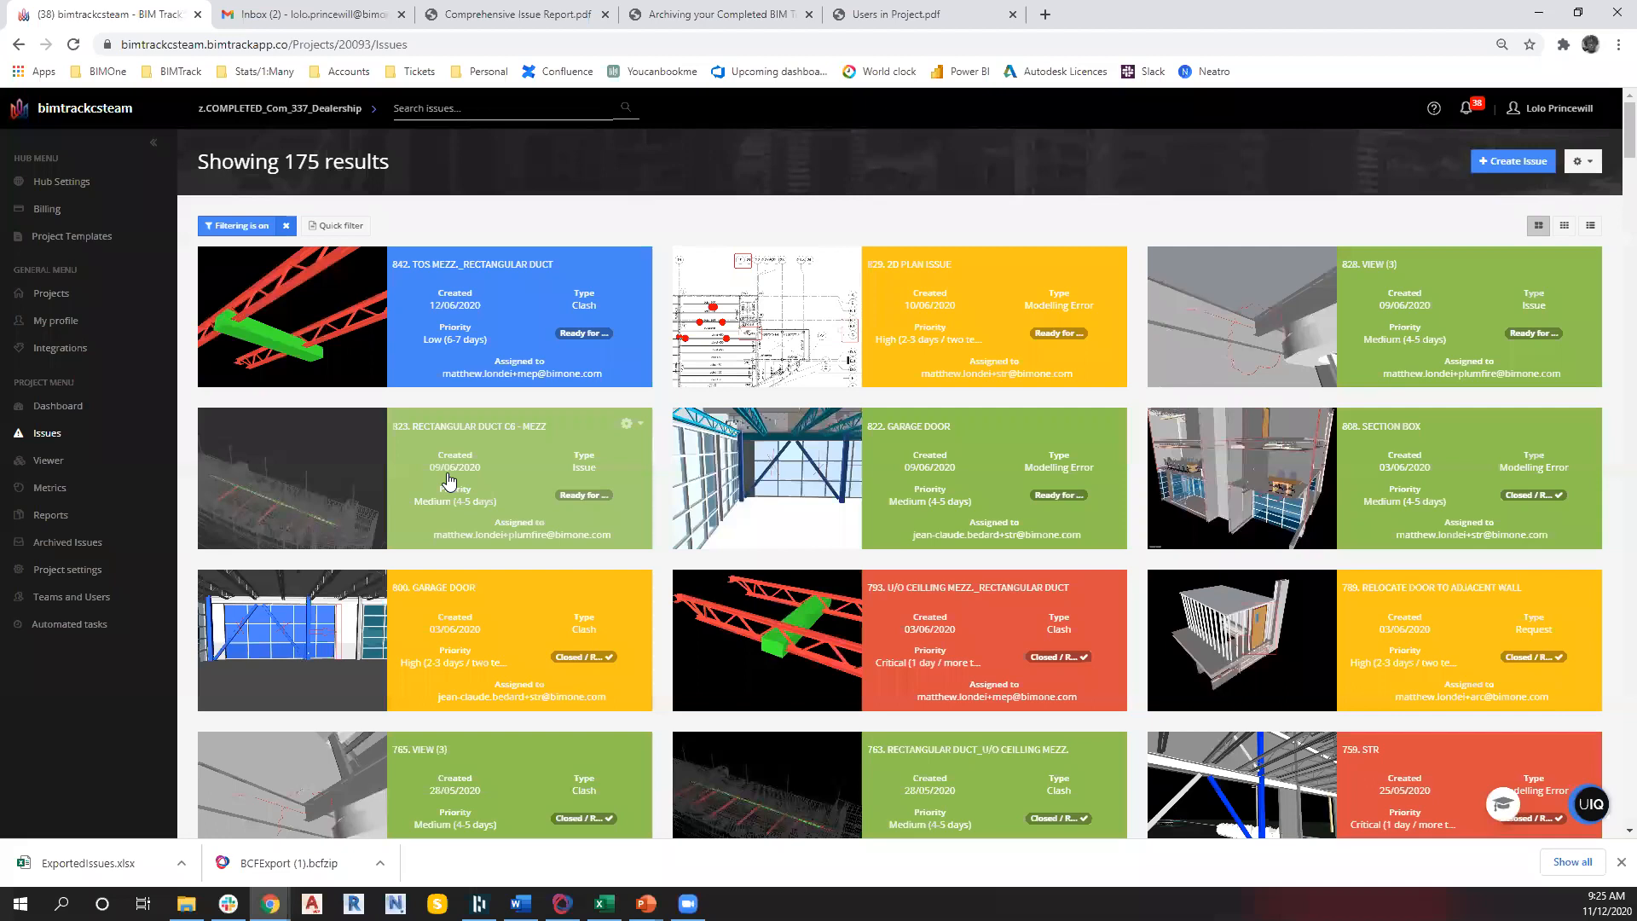
Open the hub settings and filter the hub users by the z.COMPLETED_Com_337_Dealership project
click(61, 181)
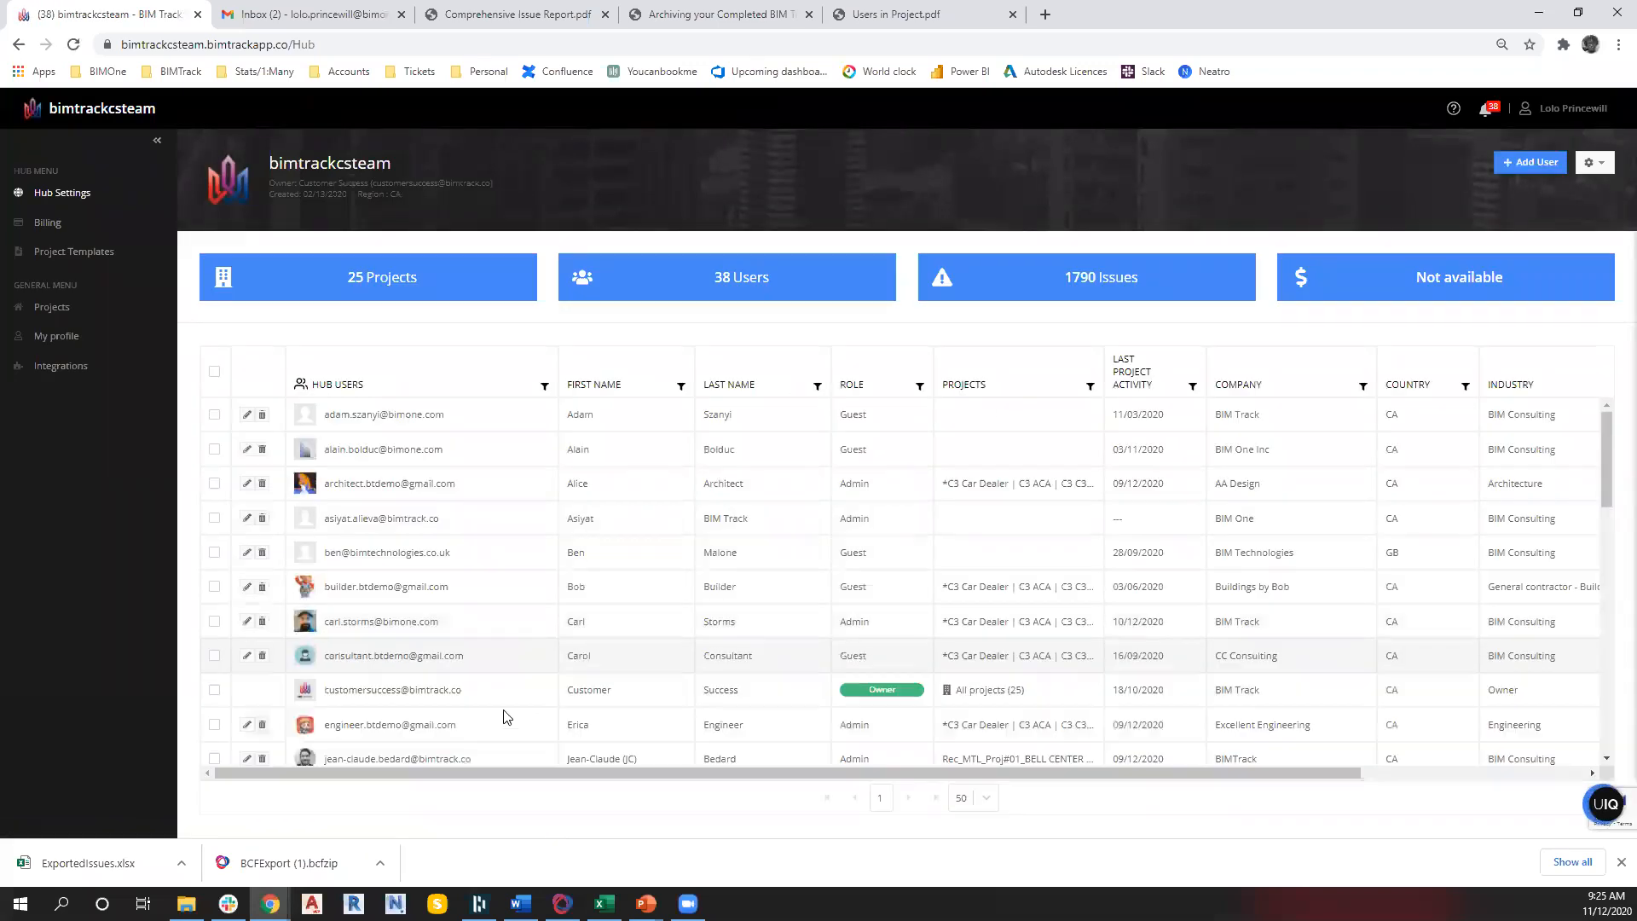
click(1090, 389)
scroll(1134, 510, down, 5)
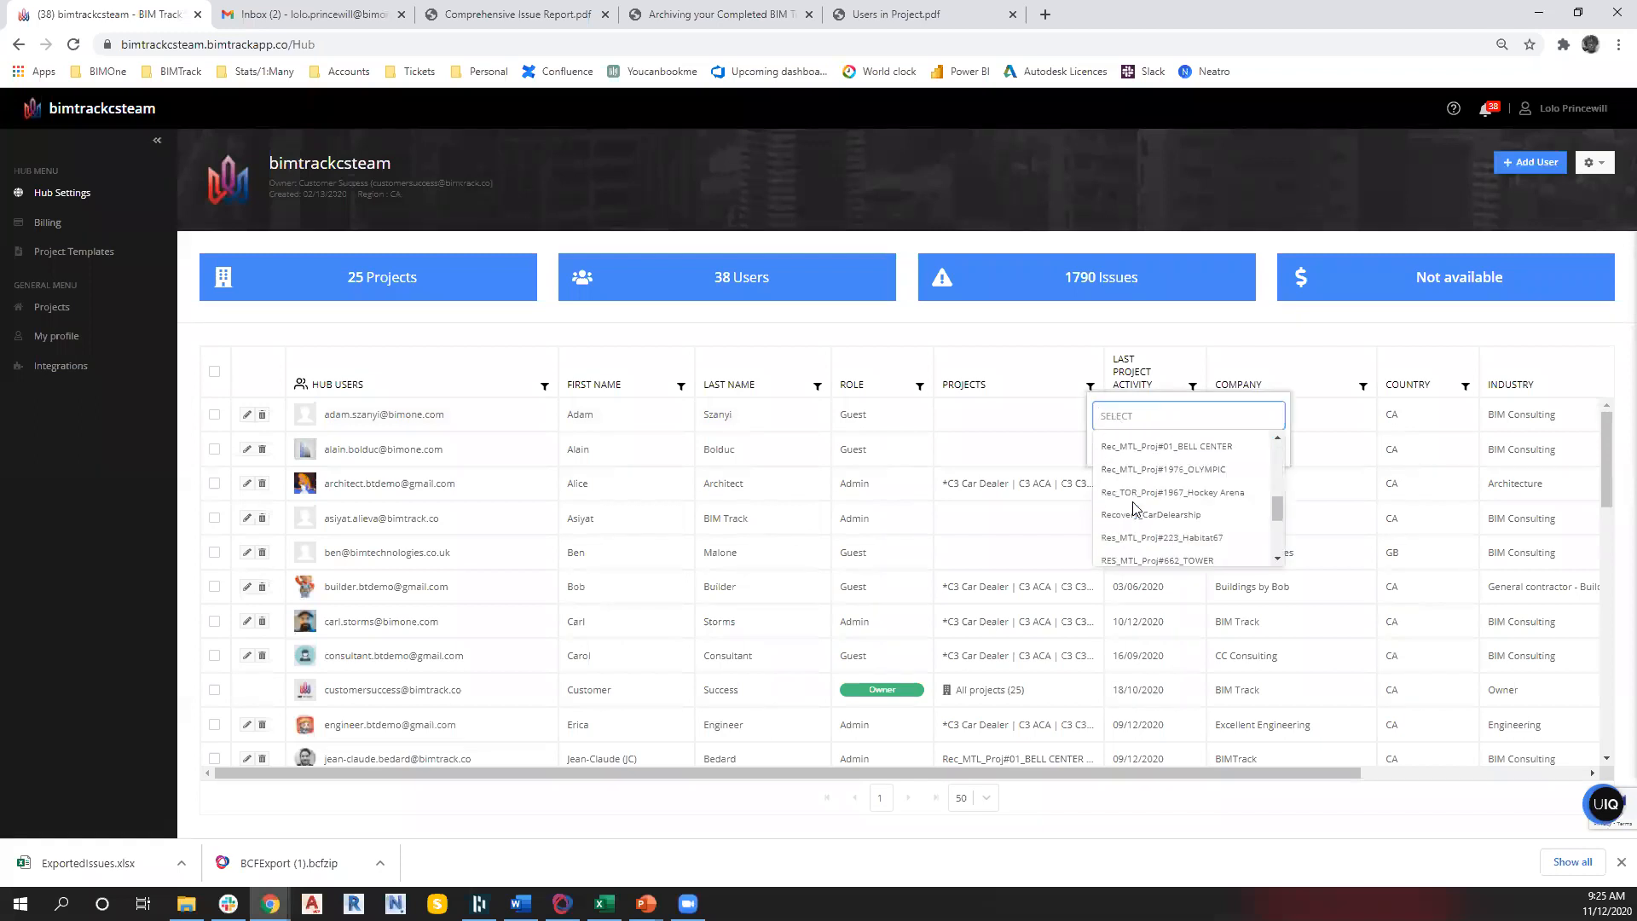
click(1164, 552)
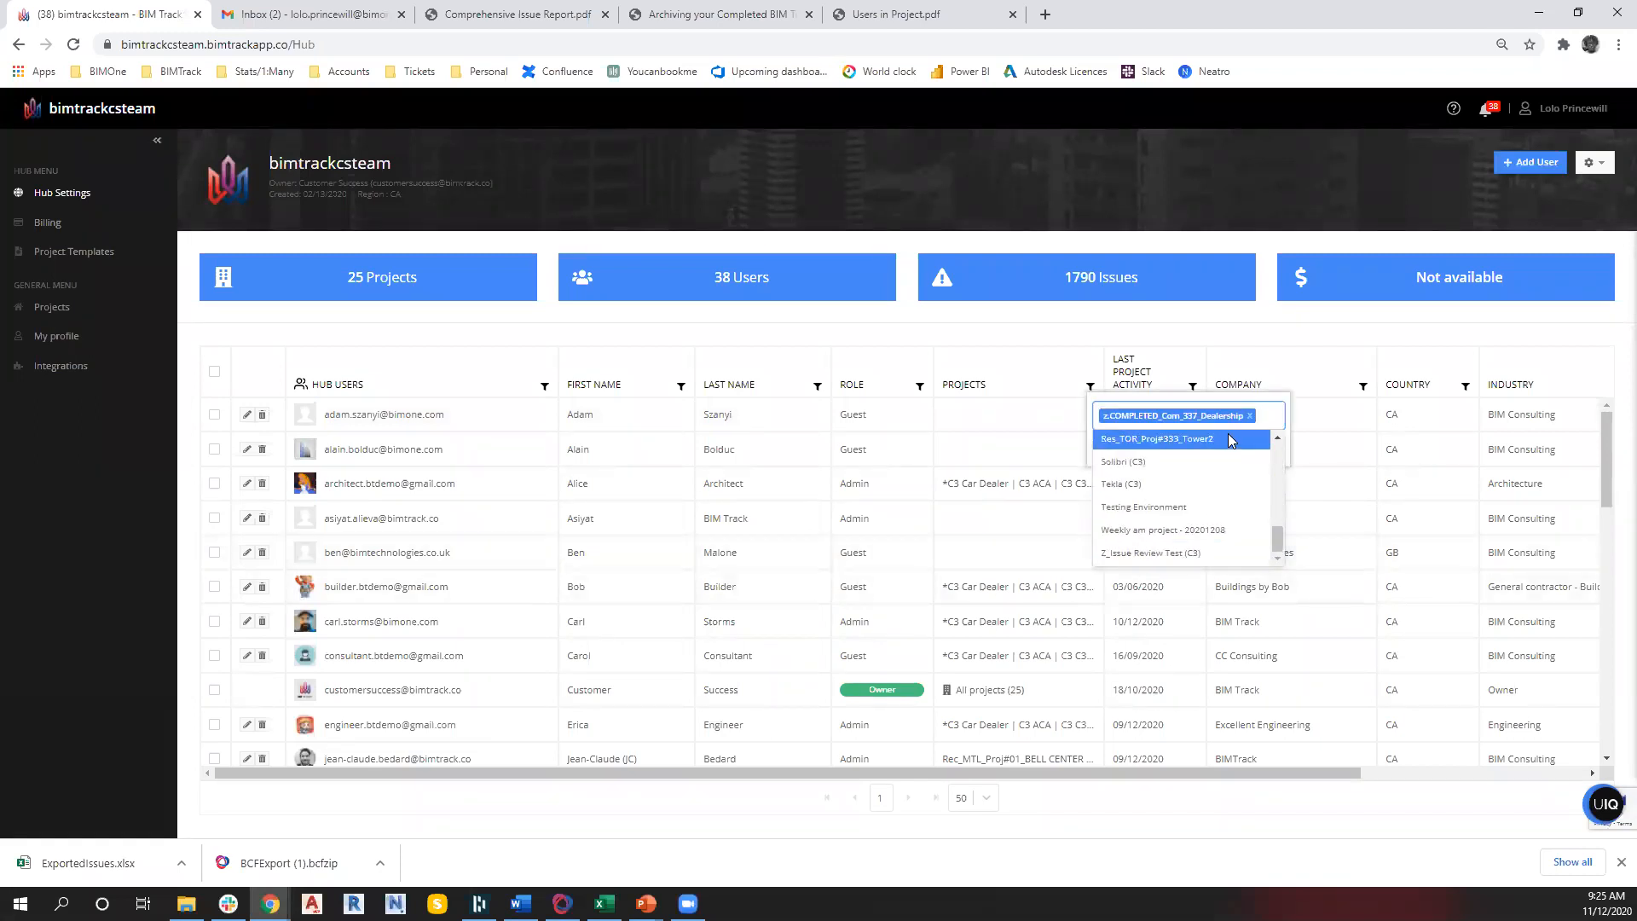
click(1289, 415)
click(1257, 458)
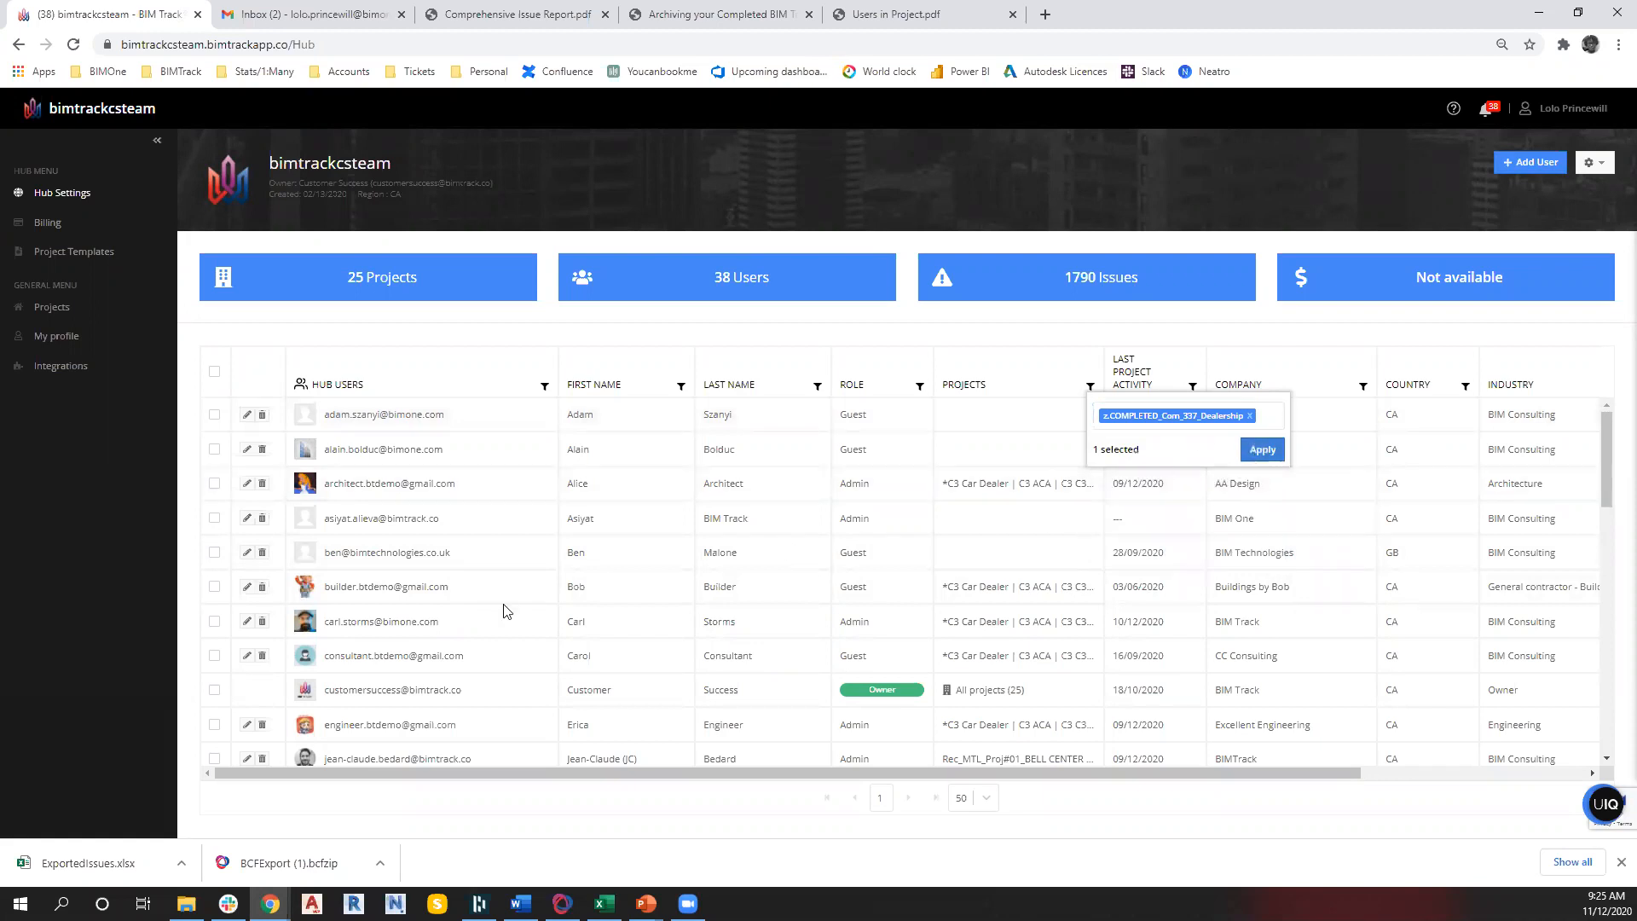
scroll(405, 657, down, 3)
scroll(401, 650, up, 3)
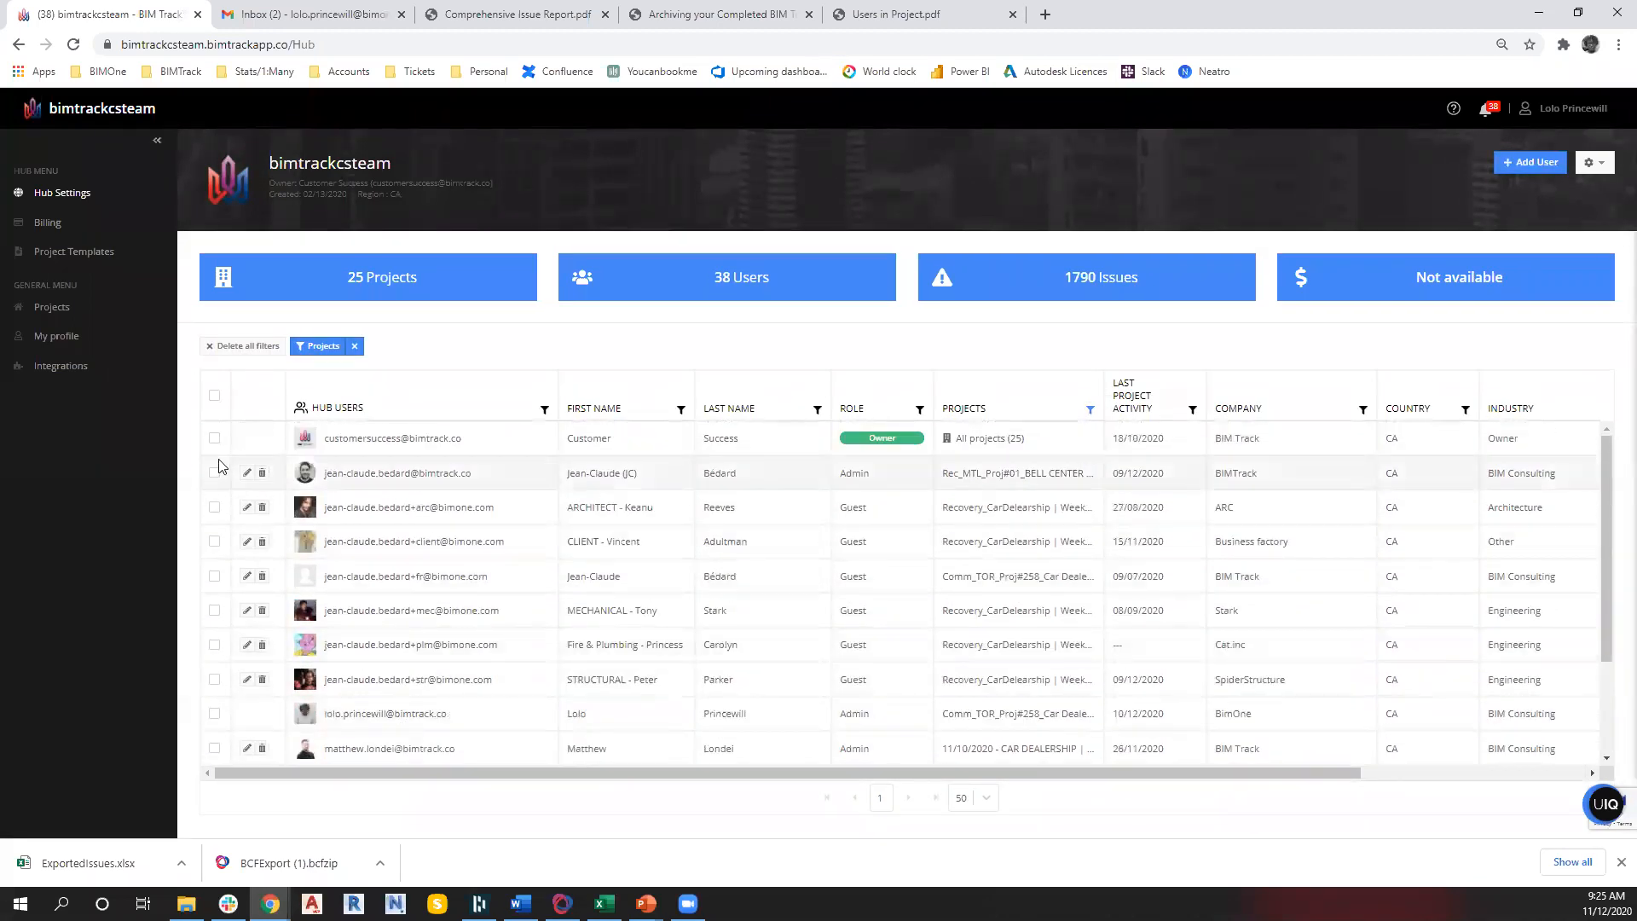
Select all users in the filtered list and check the available user actions, such as batch assign and export
click(214, 396)
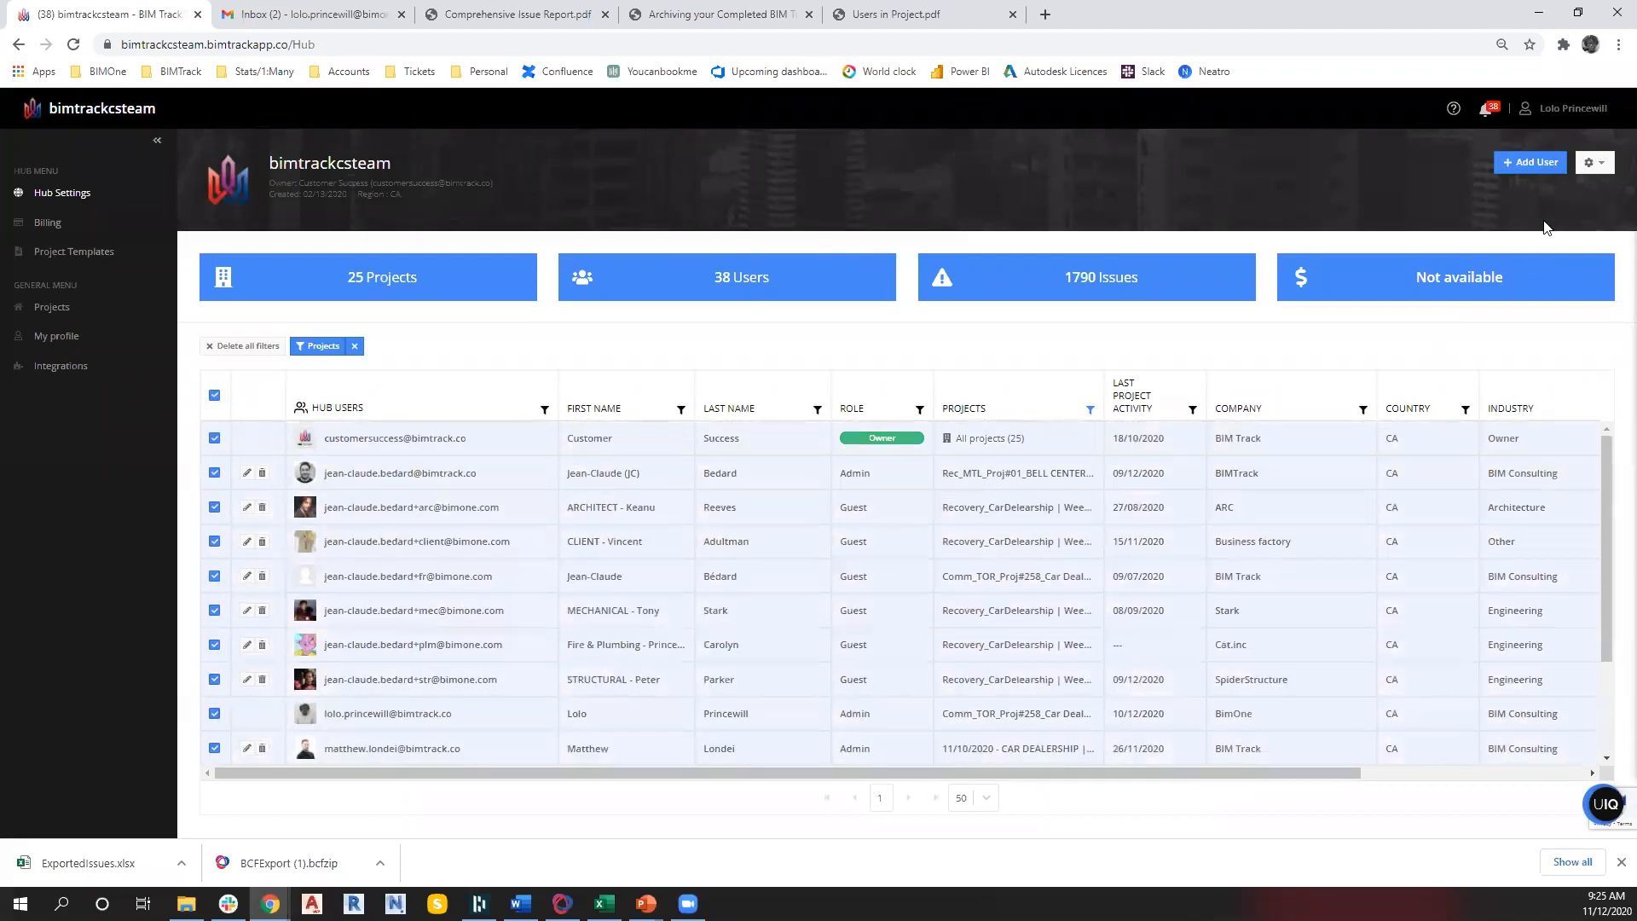
click(1592, 162)
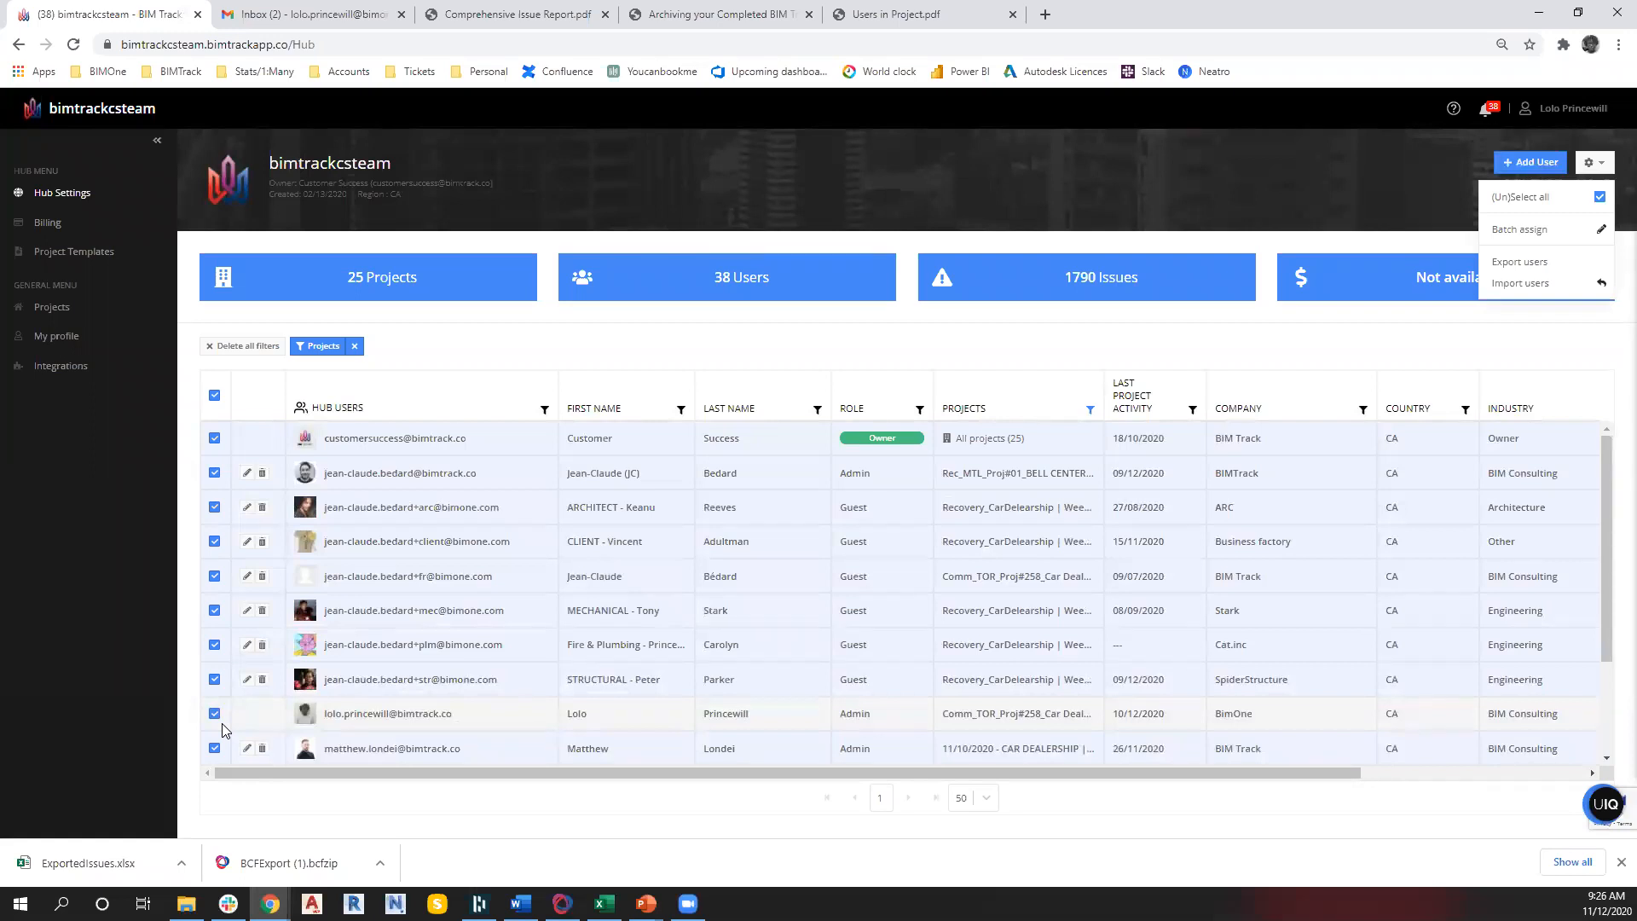
click(1447, 346)
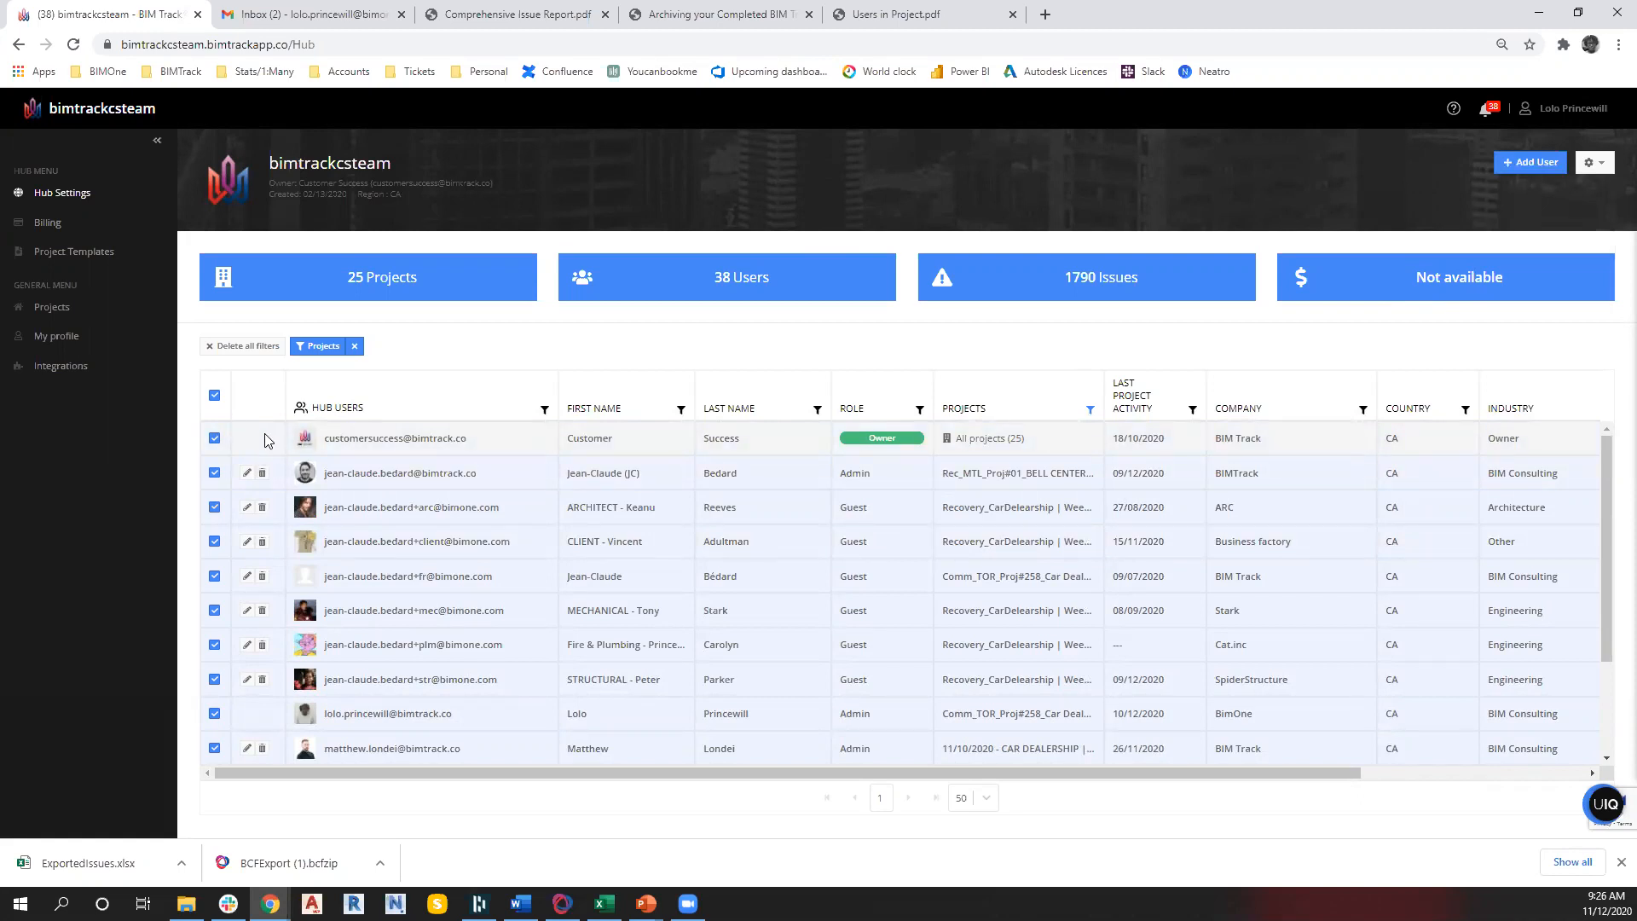
Highlight the text of the filtered user table from the owner's row to the last user
drag(267, 440, 298, 698)
click(424, 354)
drag(263, 416, 298, 788)
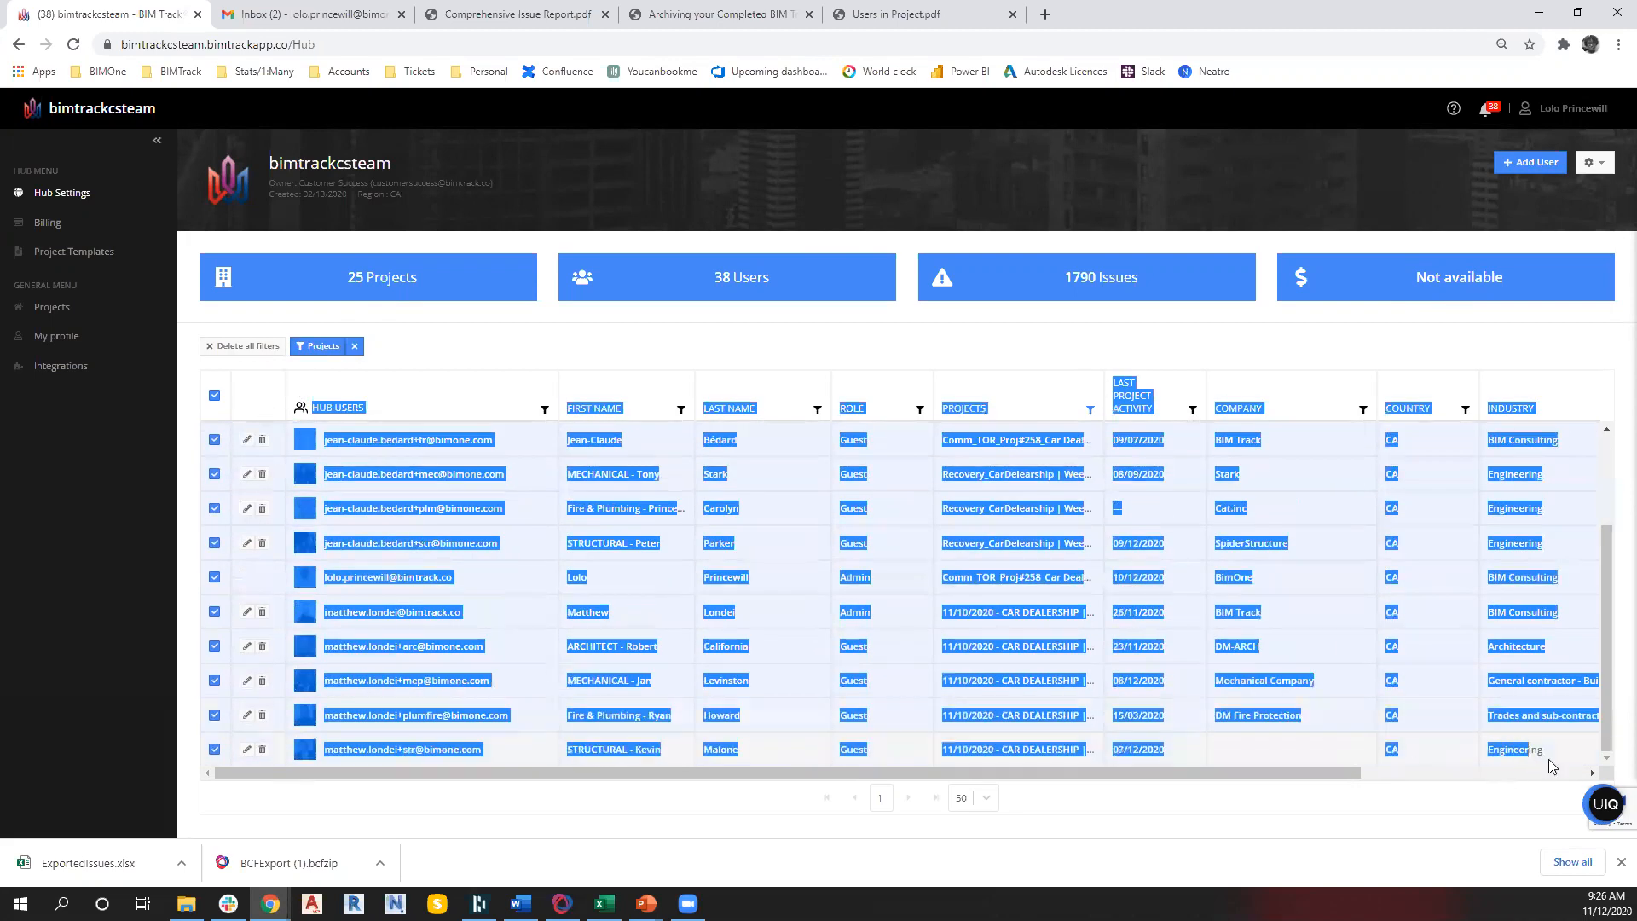
scroll(382, 580, up, 2)
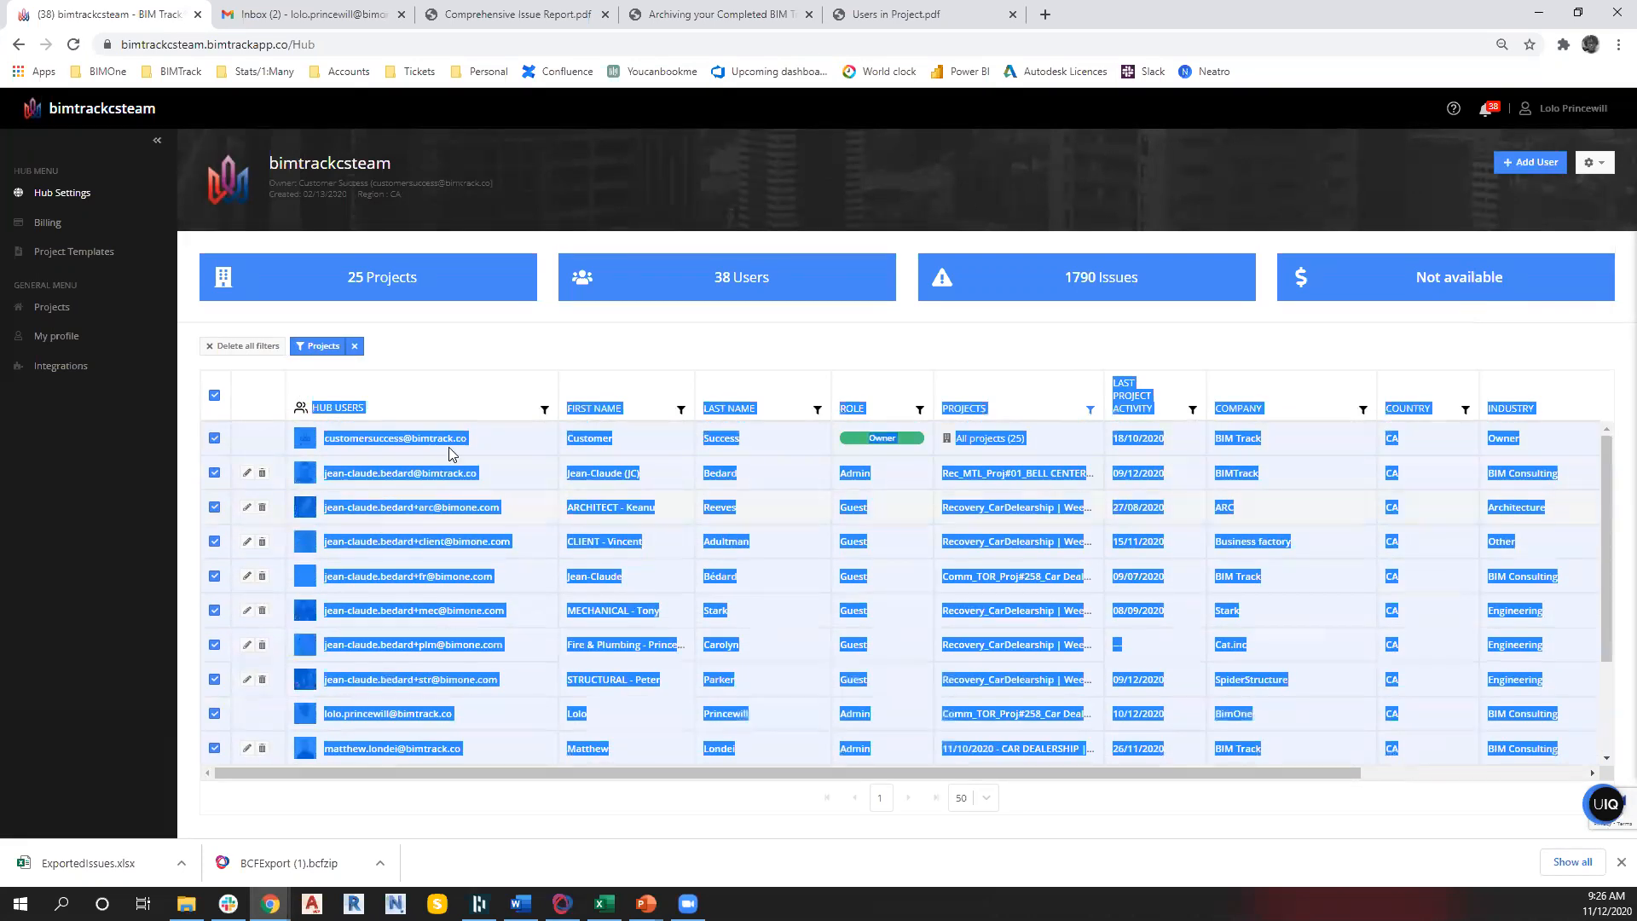
click(431, 358)
drag(269, 439, 469, 769)
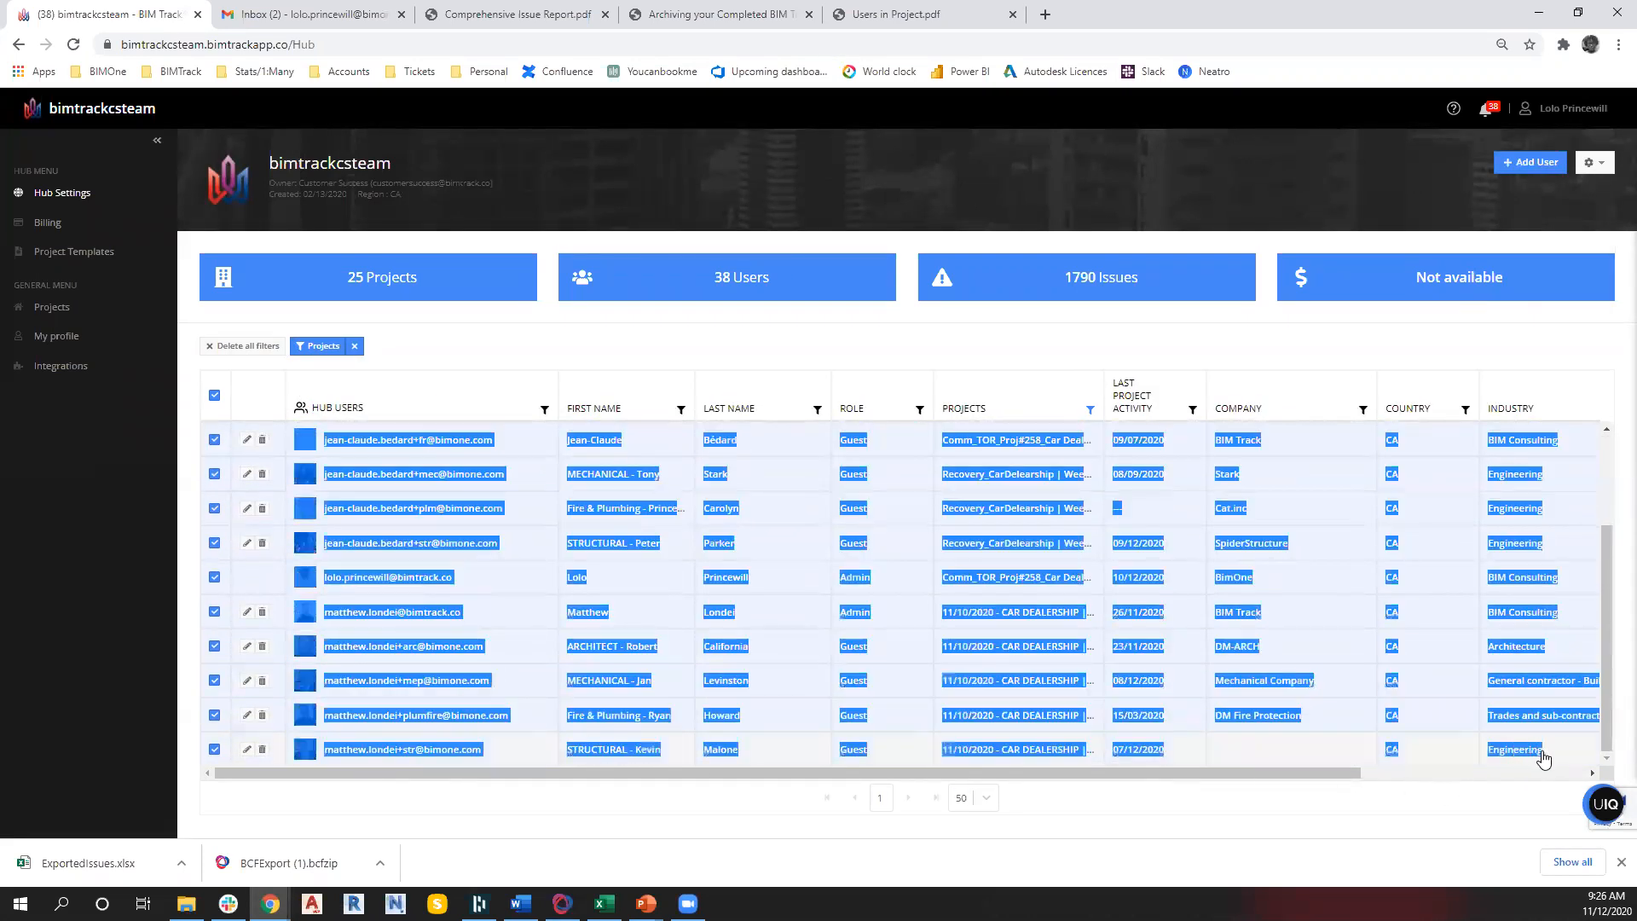
scroll(216, 597, up, 2)
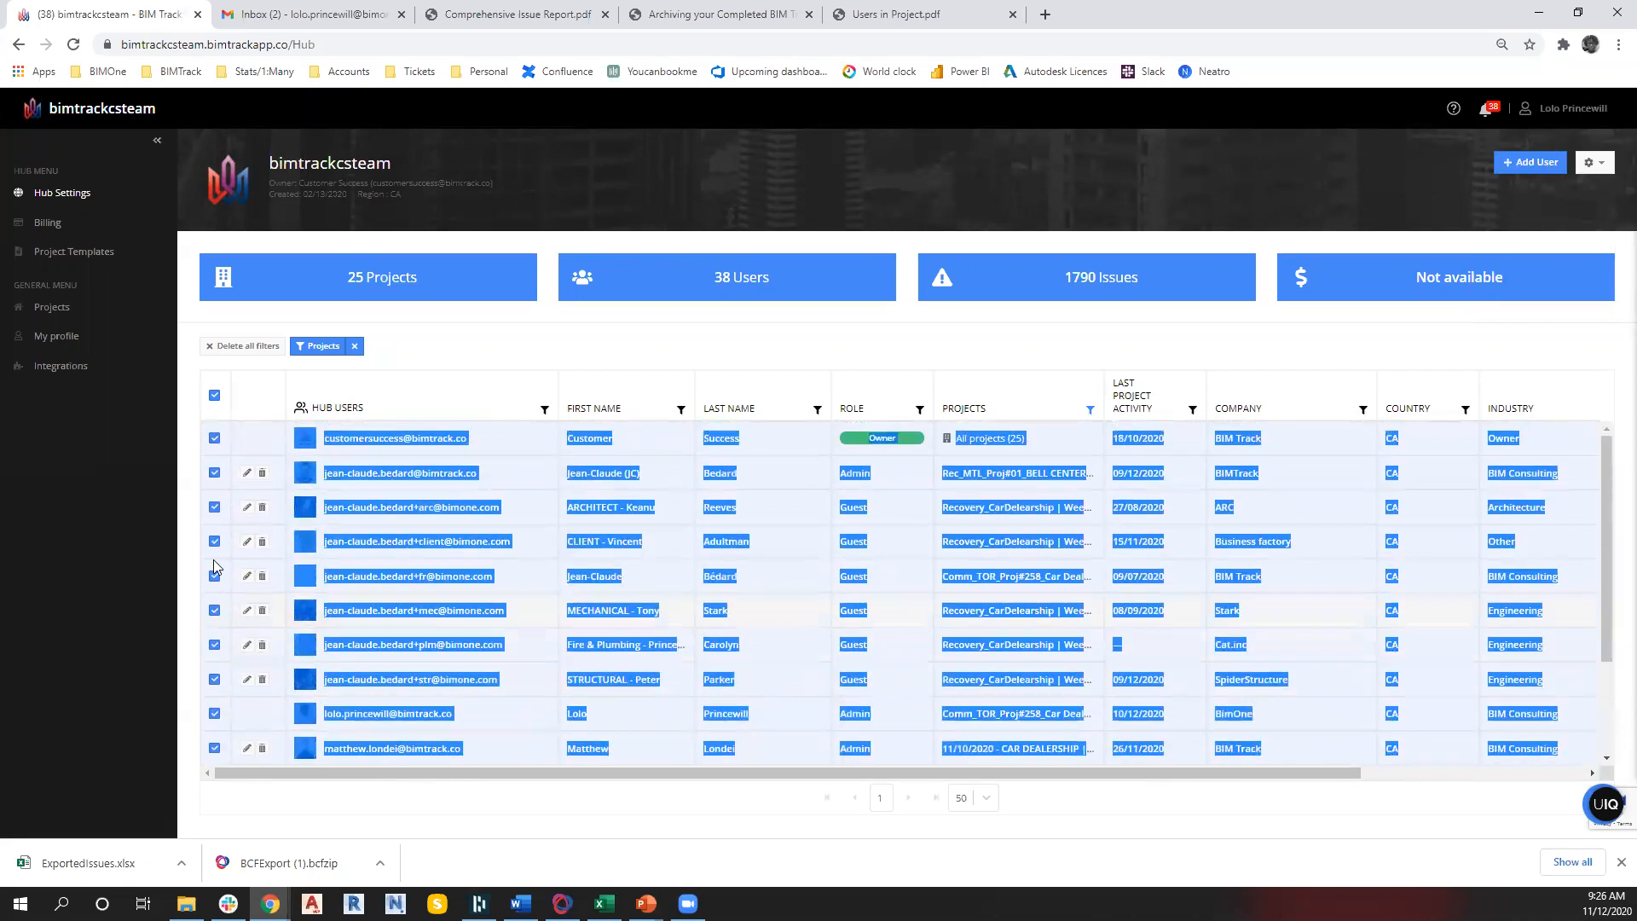
Open the print preview for the highlighted user rows and set the layout to Landscape
right_click(358, 445)
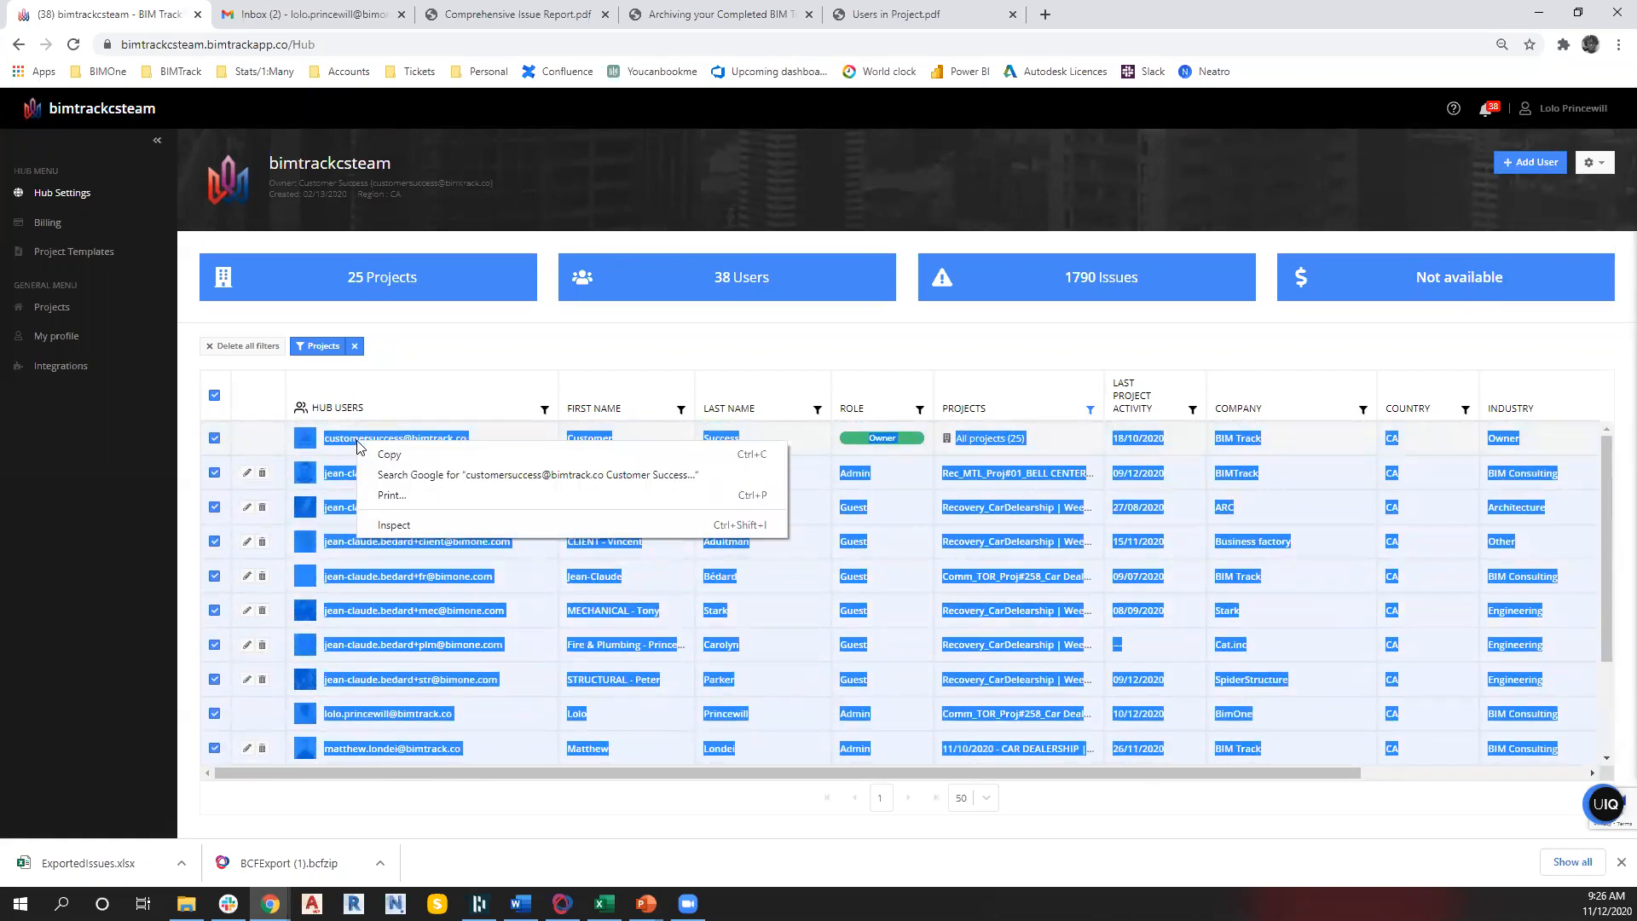
click(391, 495)
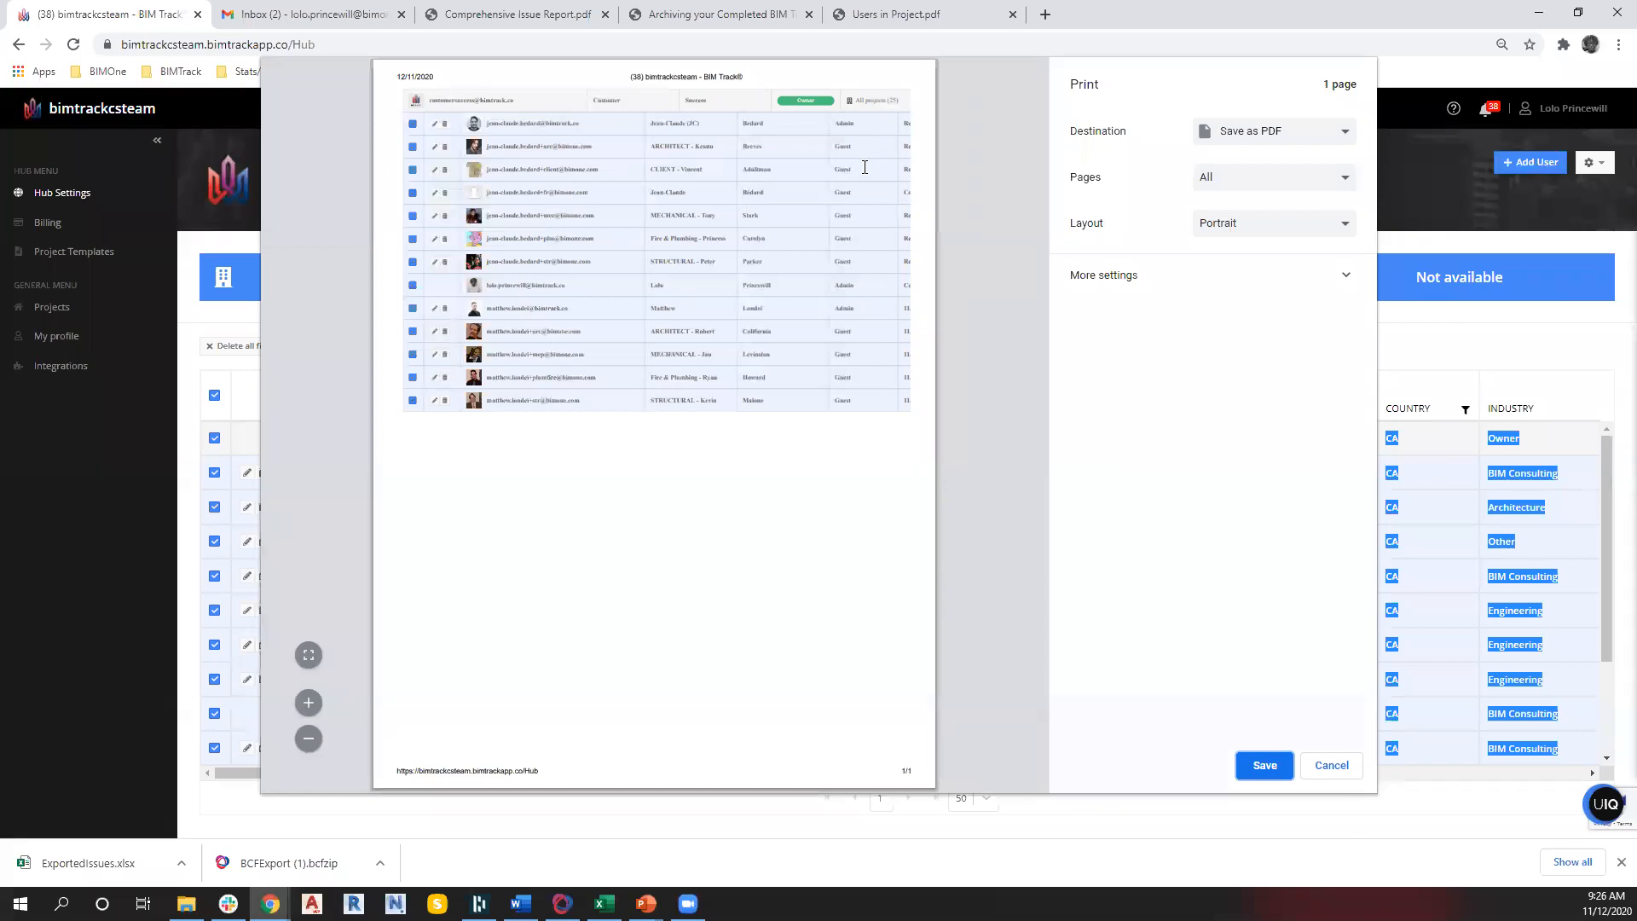
click(1244, 229)
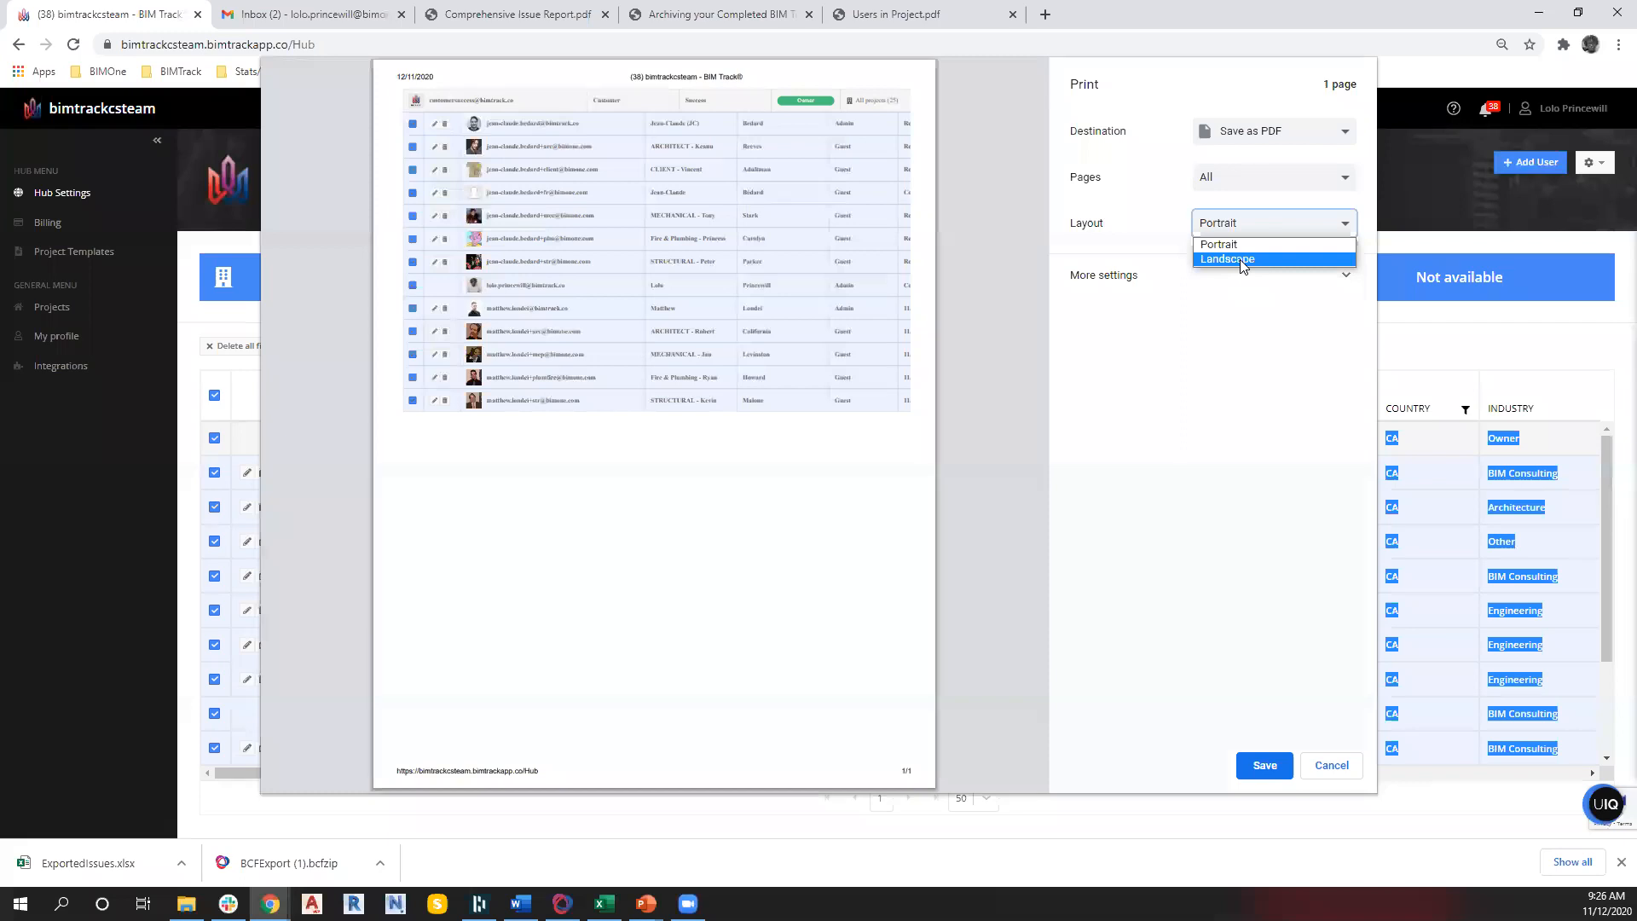
click(1239, 259)
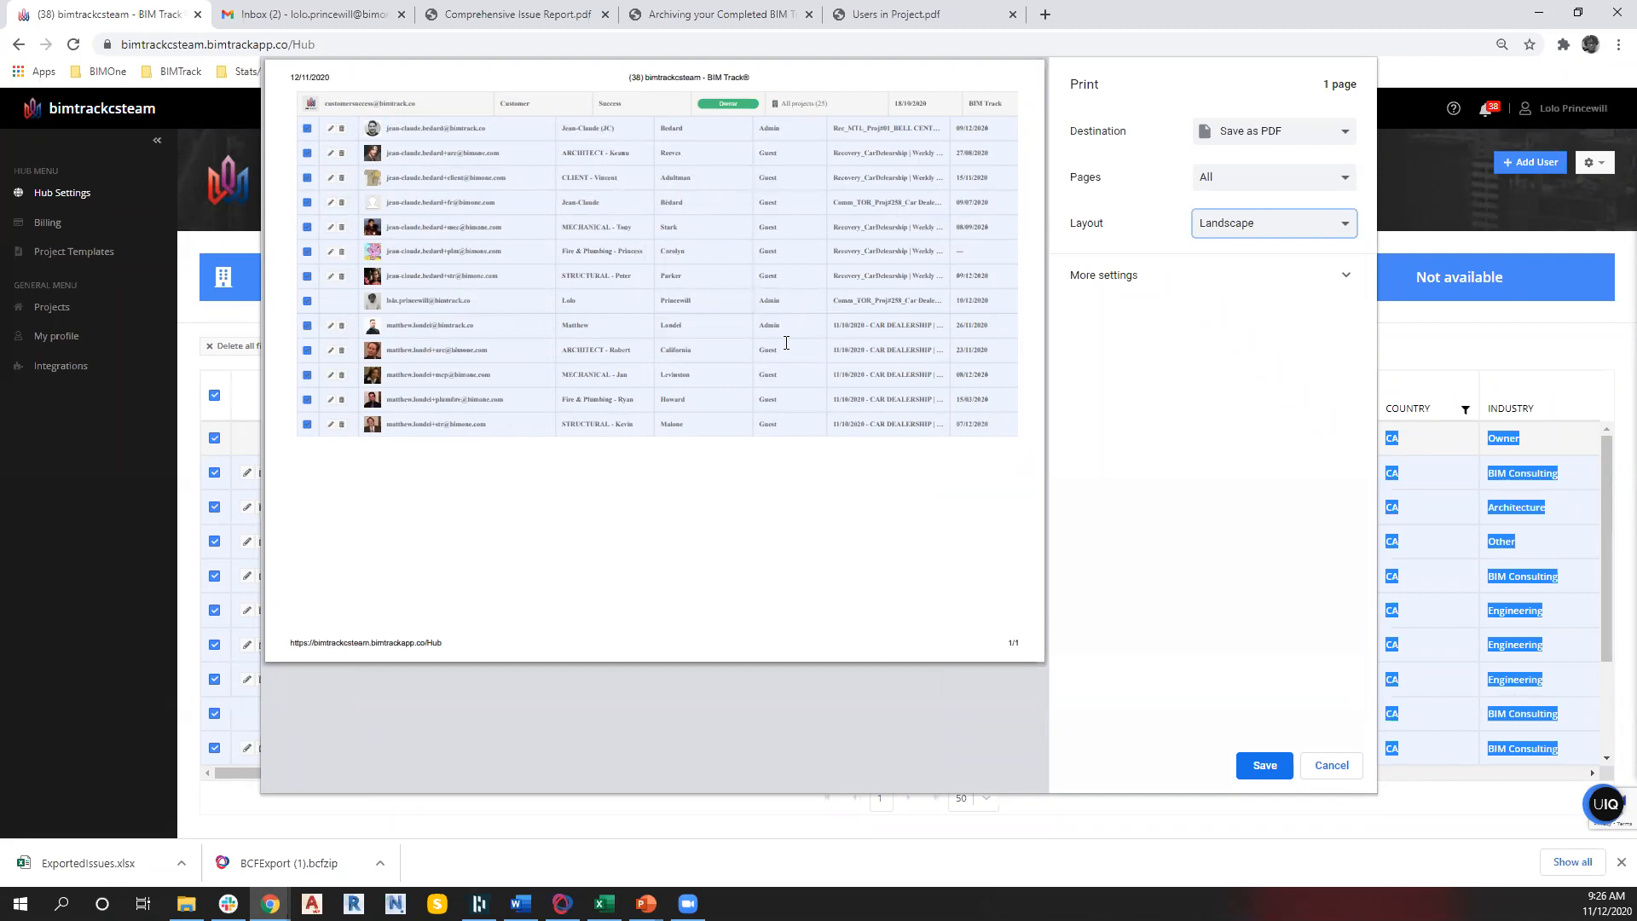
Check the paper size options in the additional print settings and set the layout to Portrait
click(1117, 281)
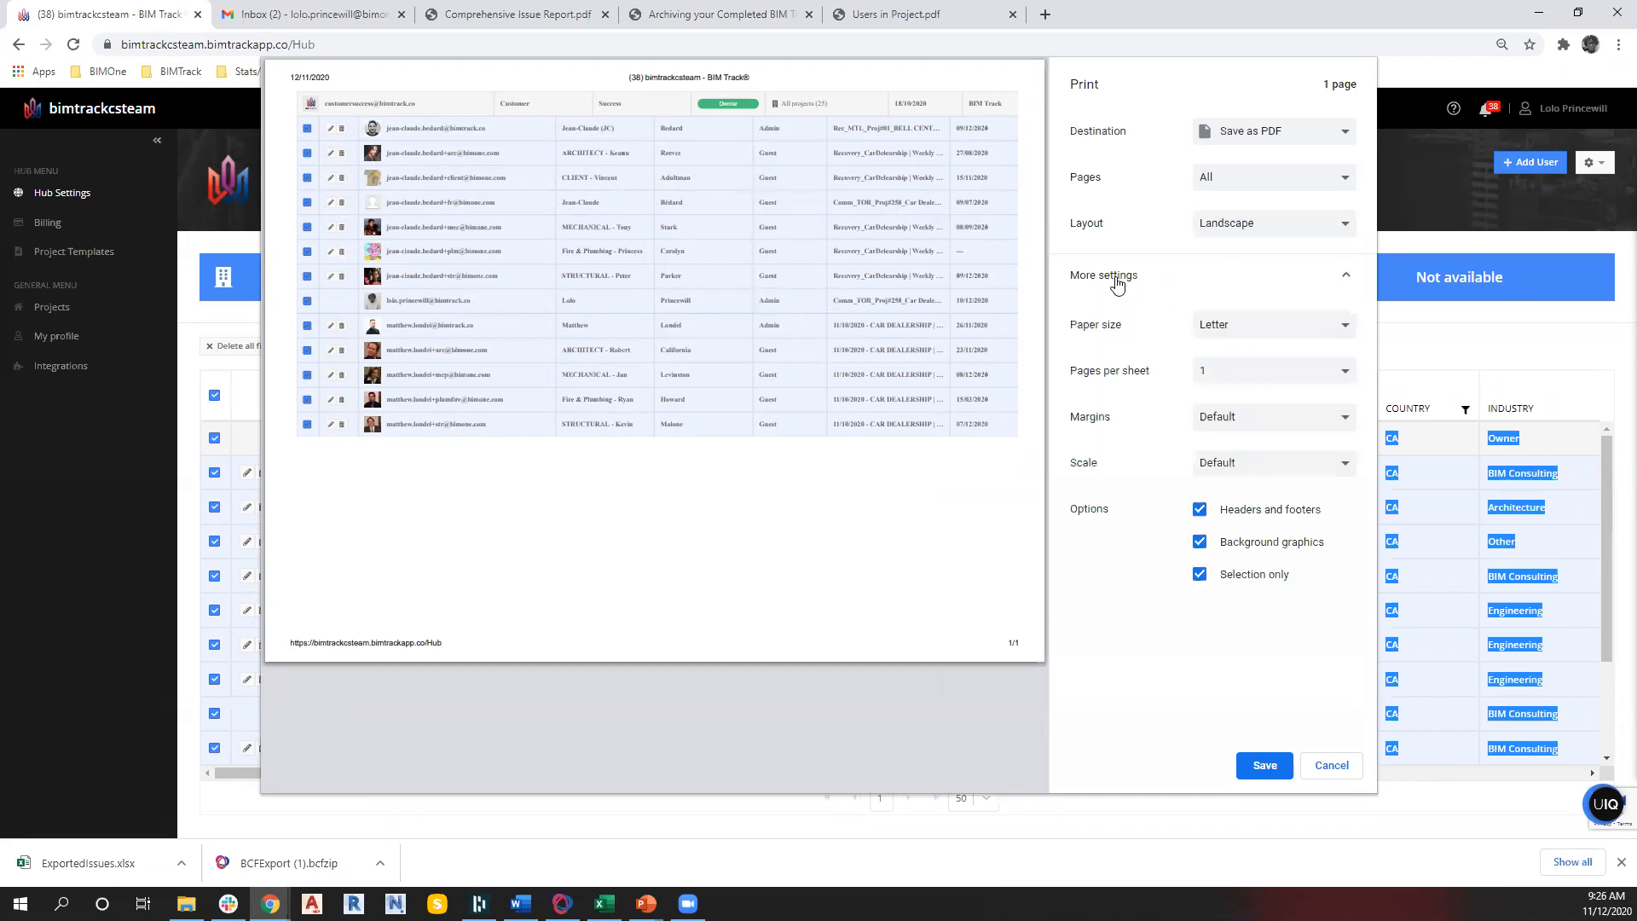
click(1228, 325)
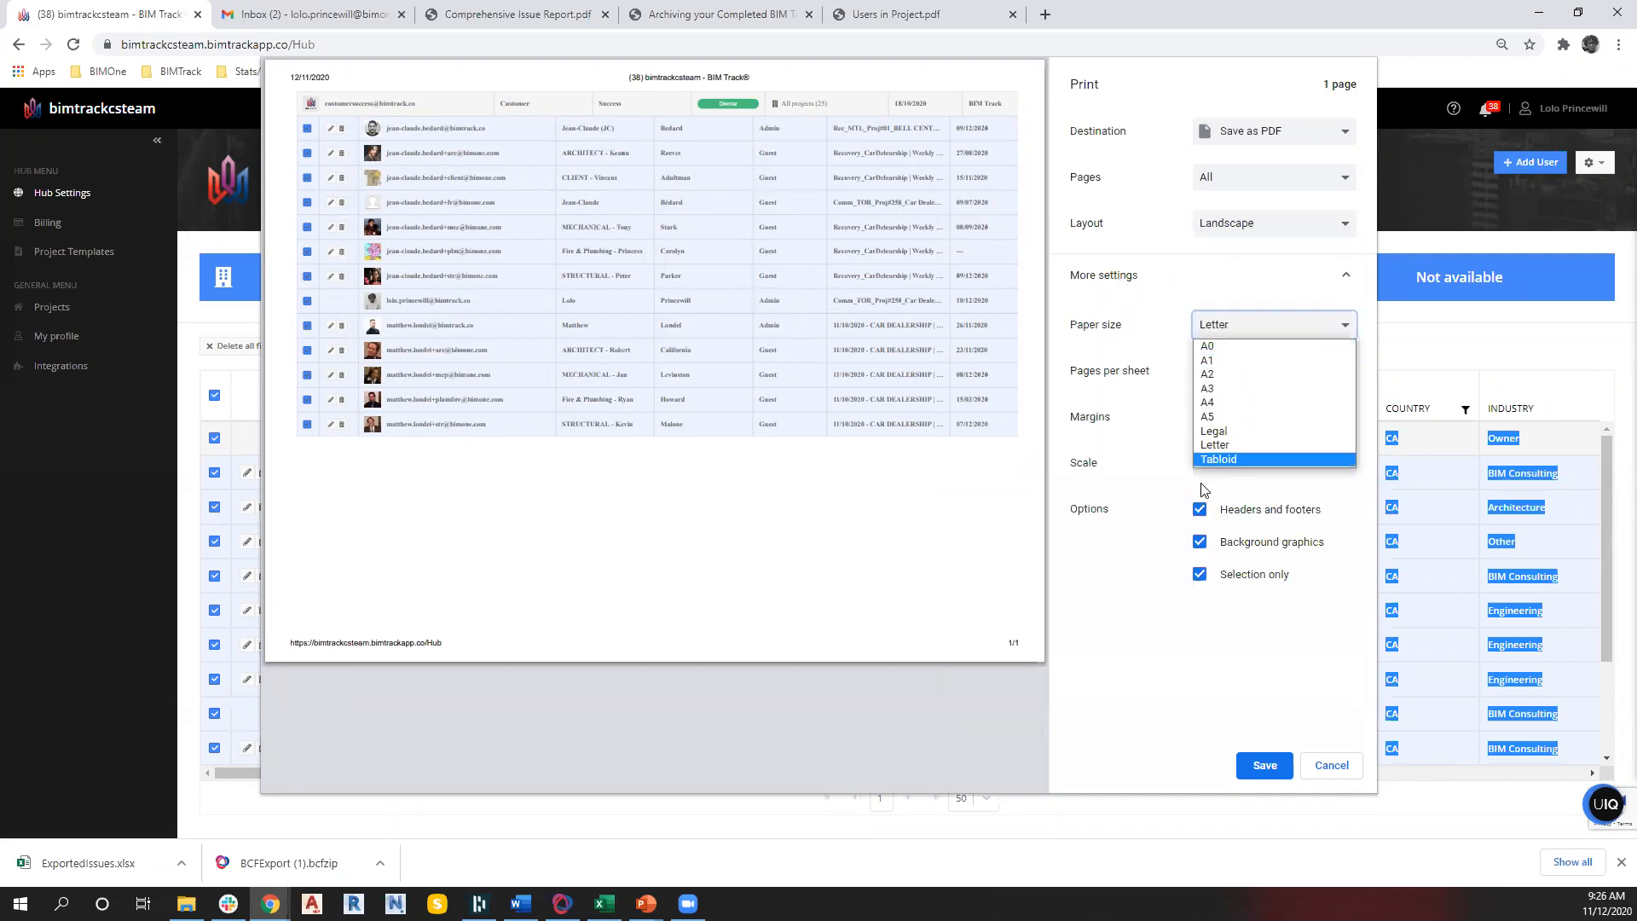
click(1191, 290)
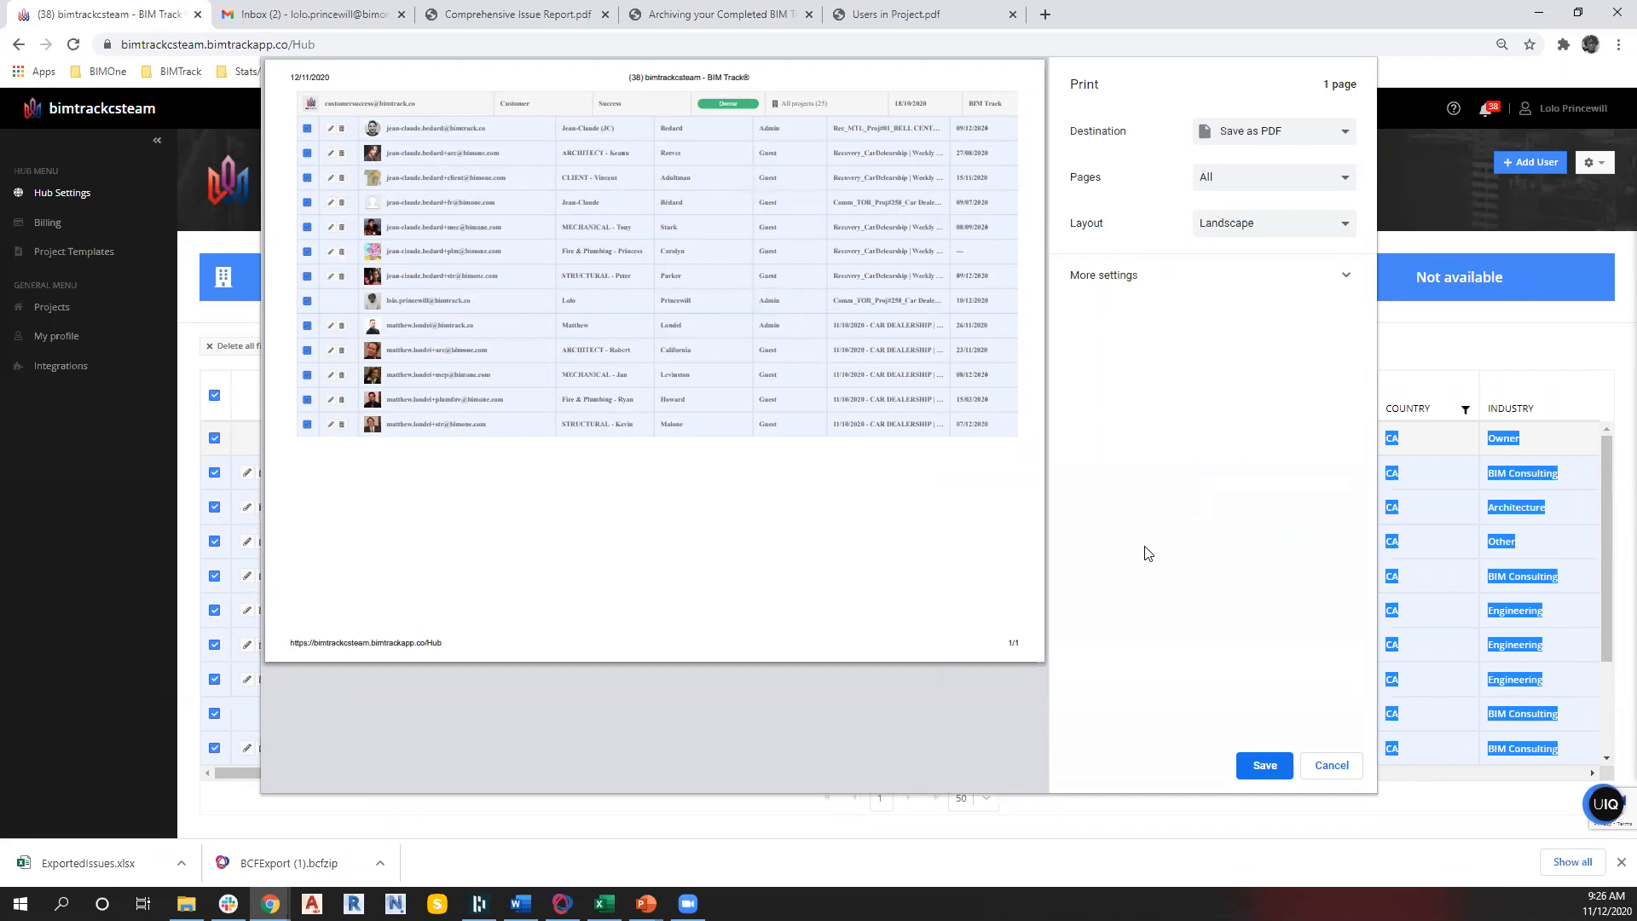
click(1267, 226)
click(1228, 241)
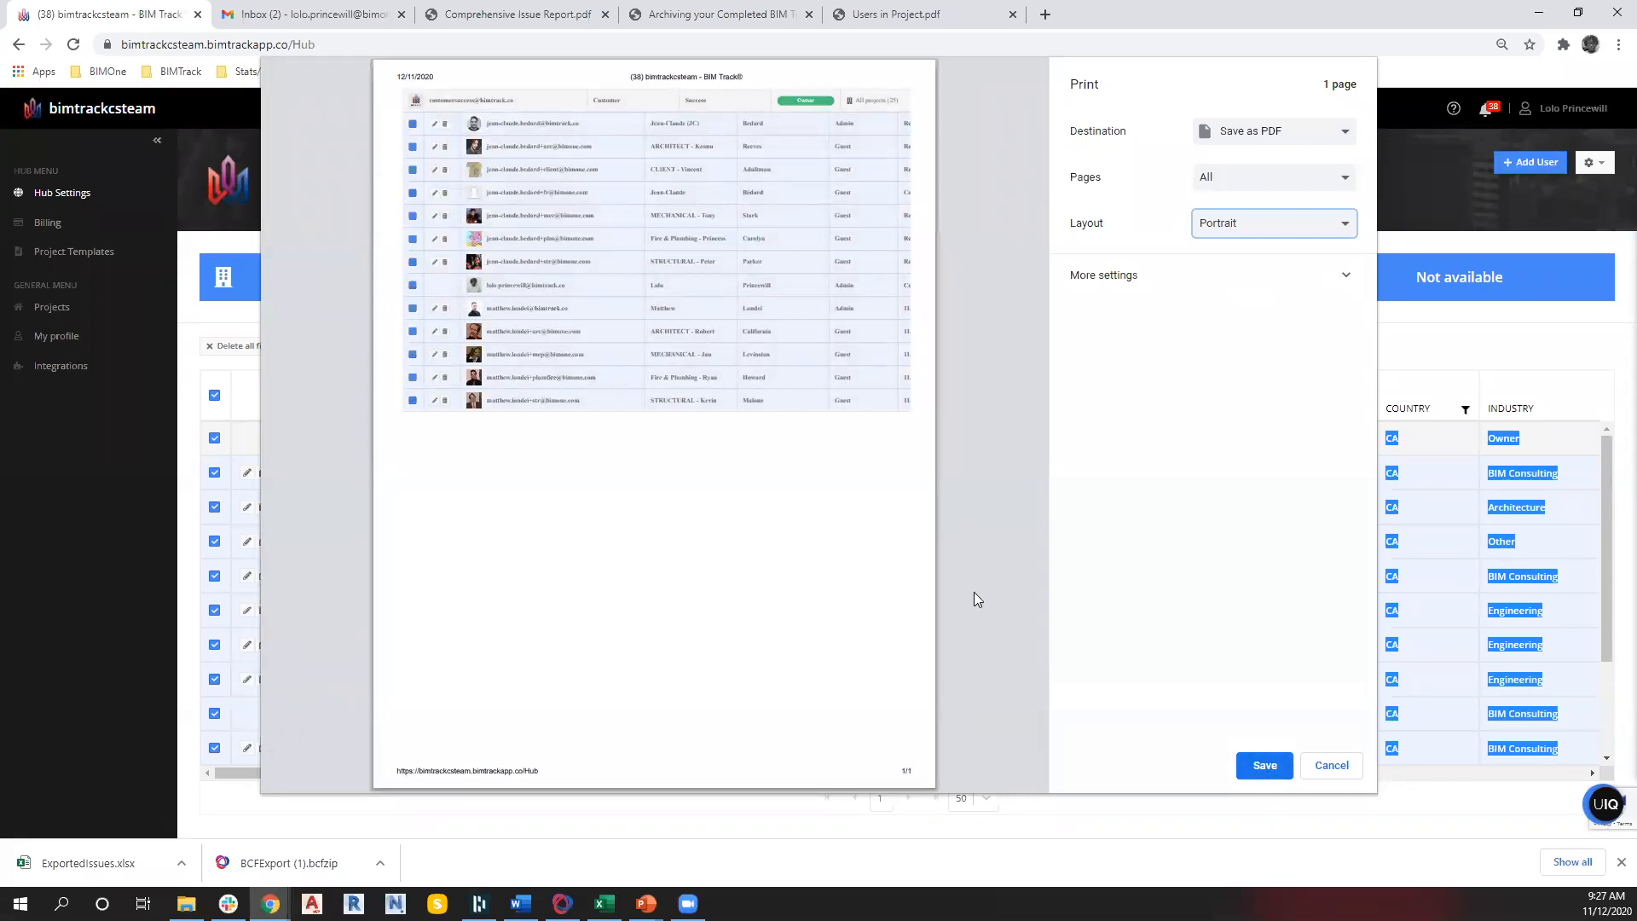
Cancel the print, clear the text highlight and deselect all users
click(1343, 768)
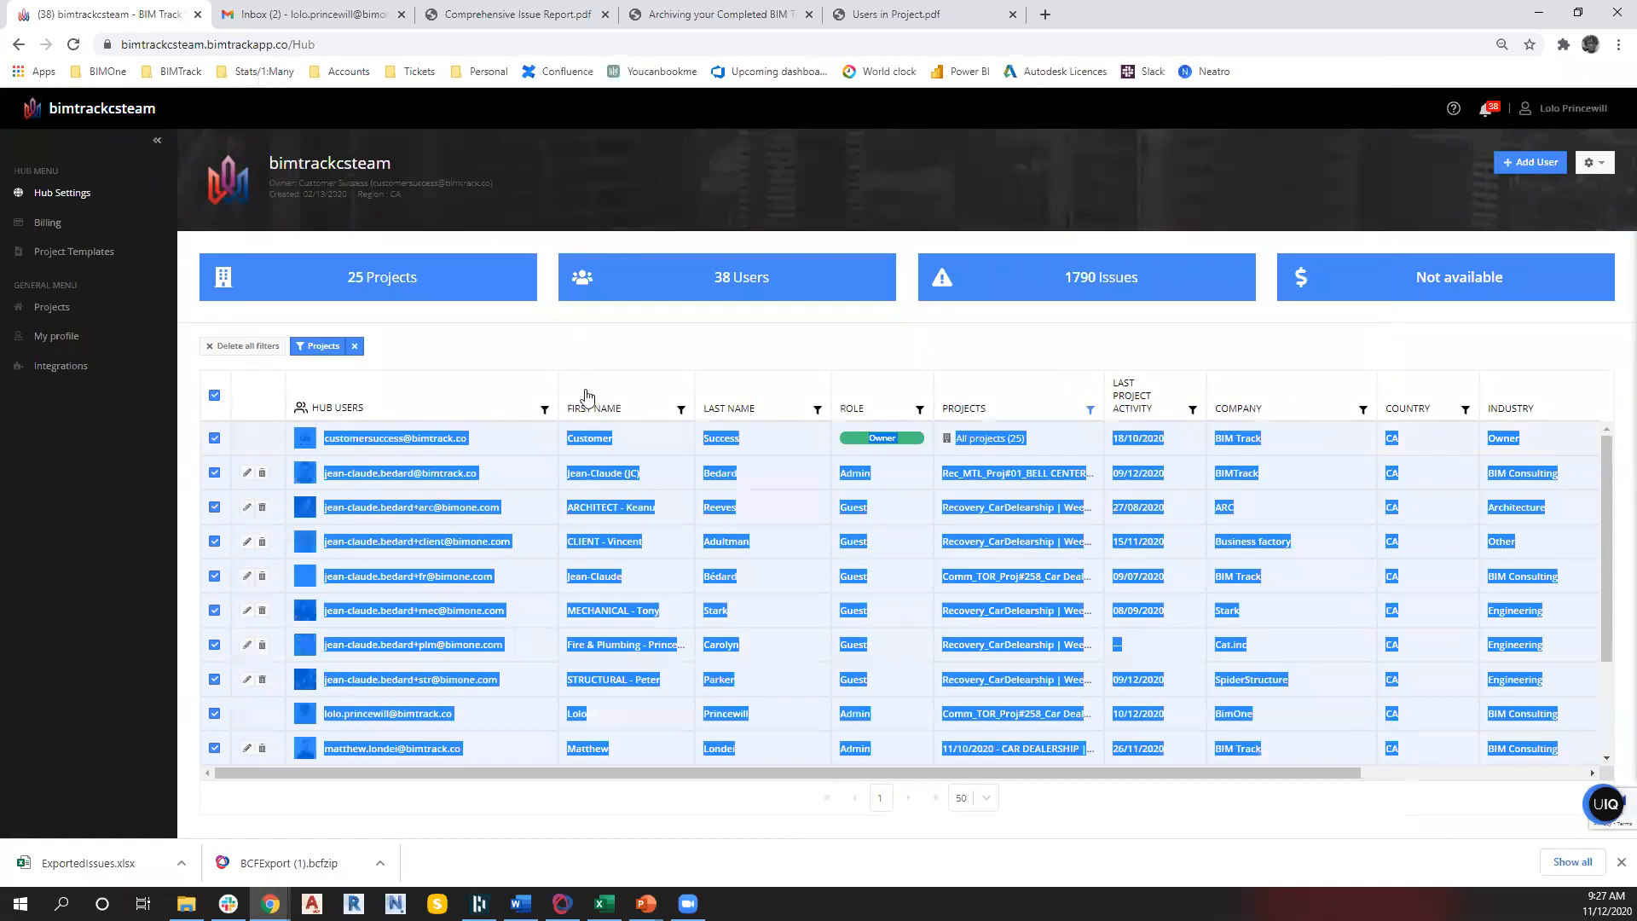
click(491, 358)
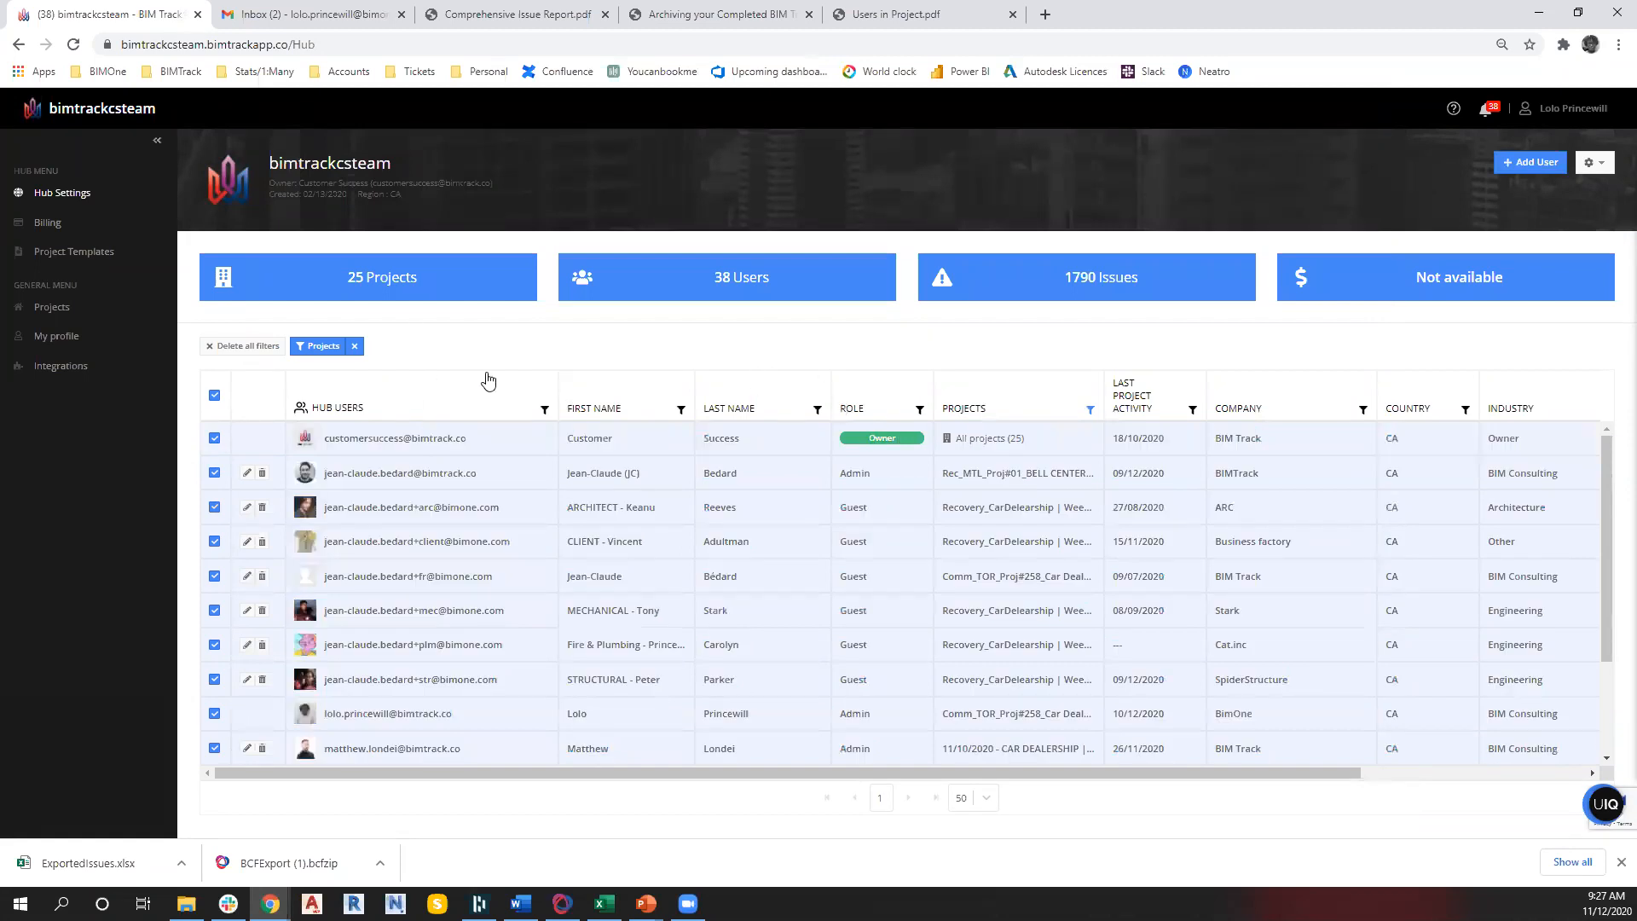
click(214, 395)
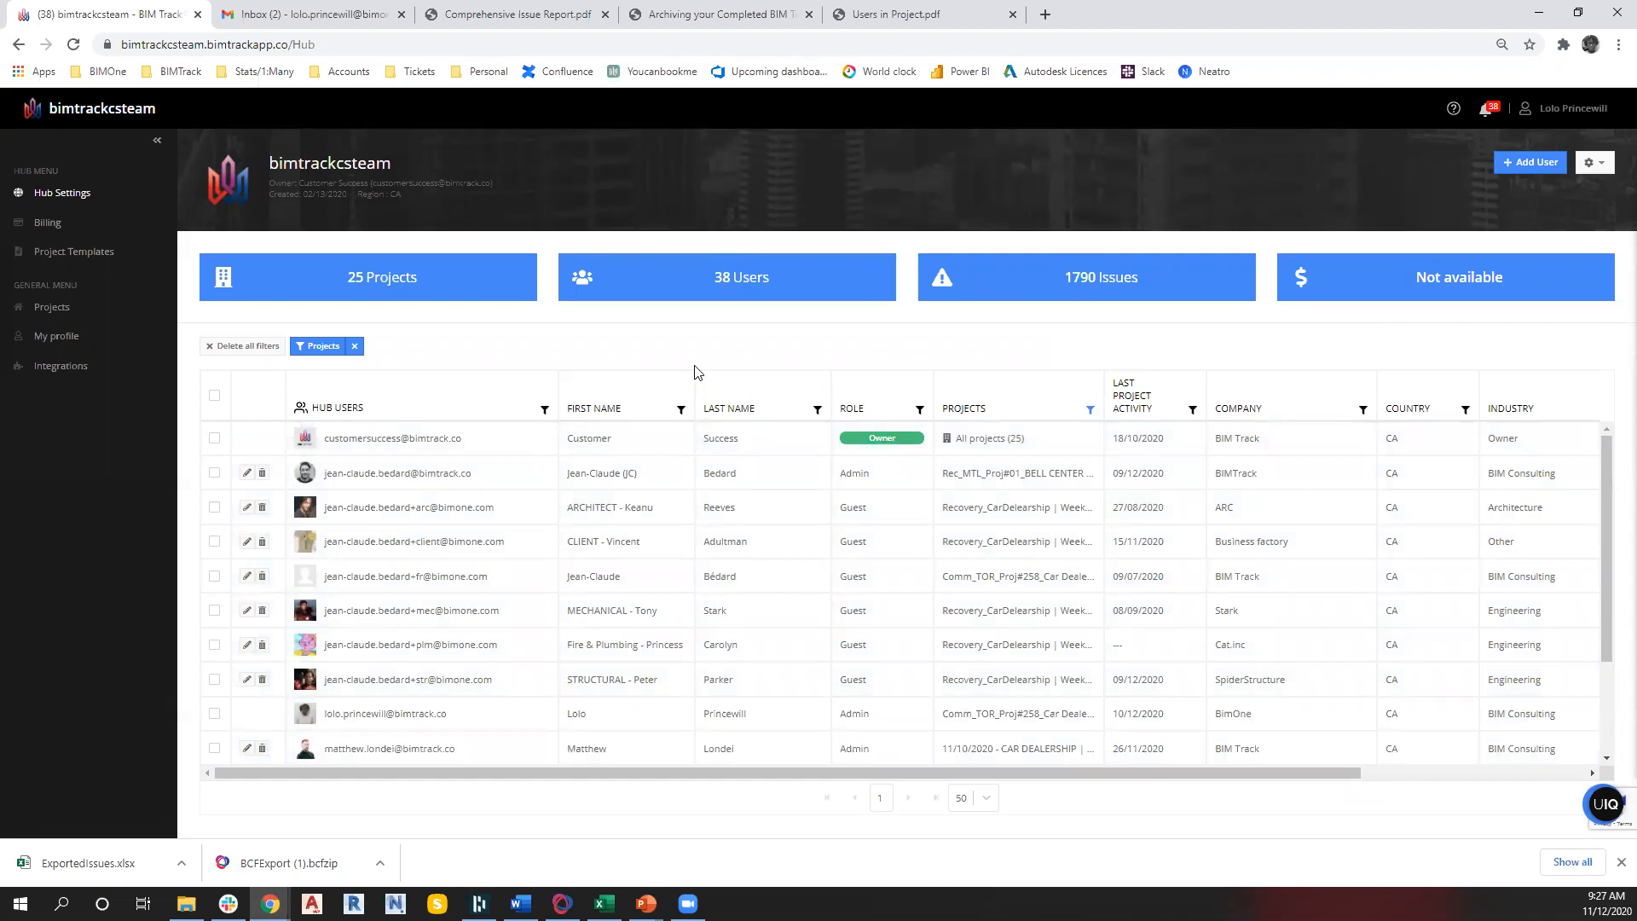
Create a project template named "Completed Car dealership" from the z.COMPLETED_Com_337_Dealership project
click(53, 307)
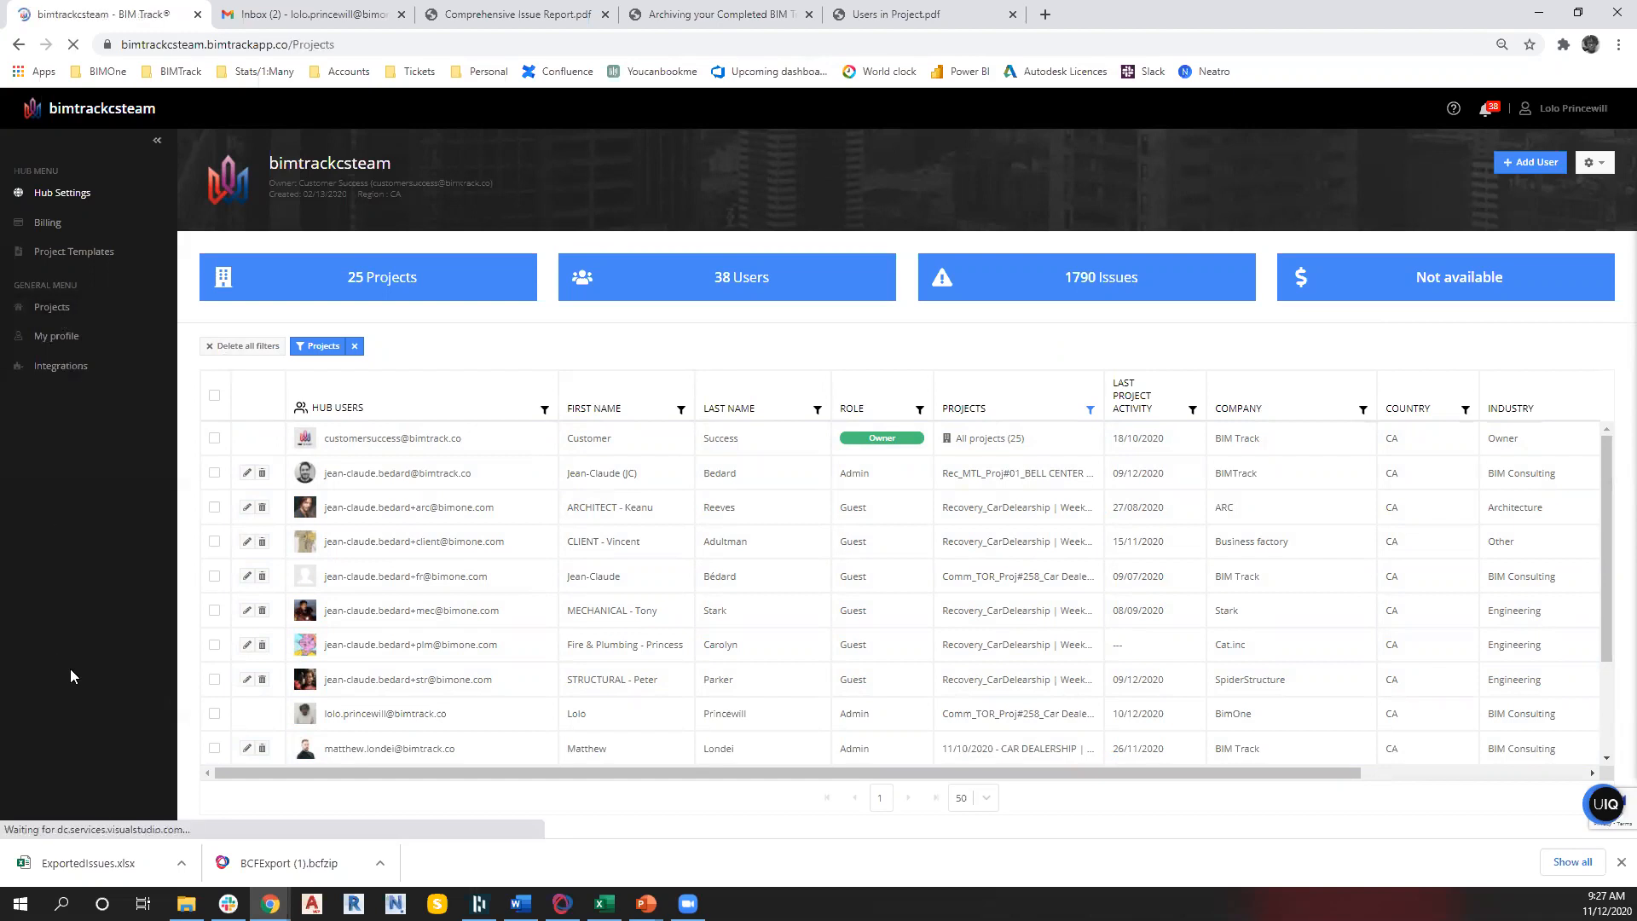
mouse_move(749, 646)
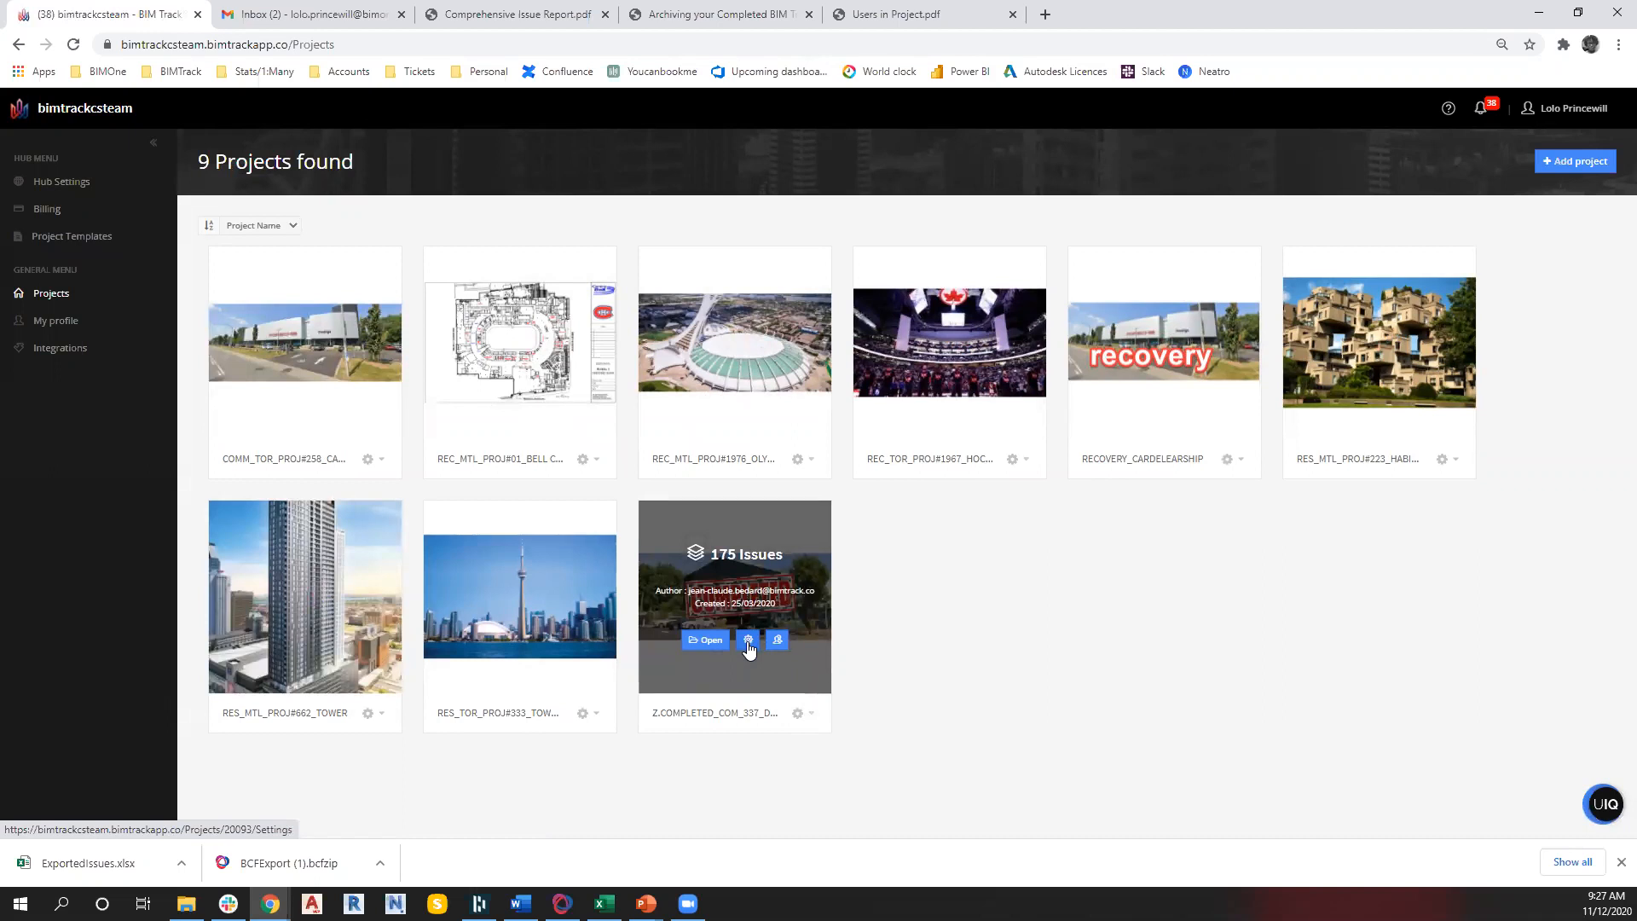
click(749, 646)
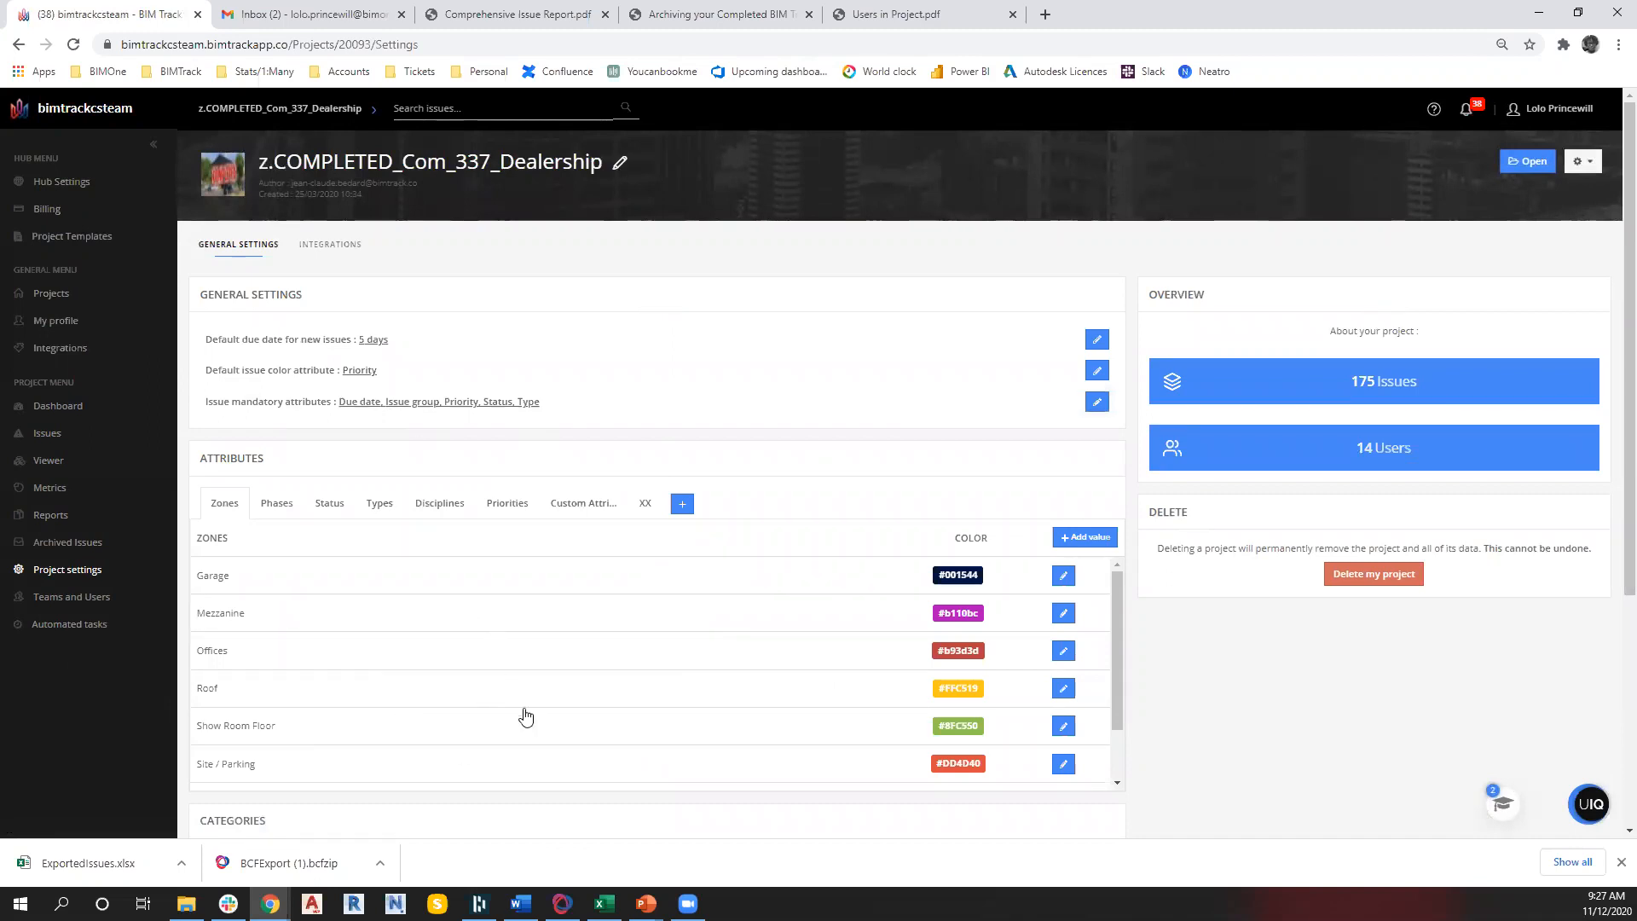
click(1584, 161)
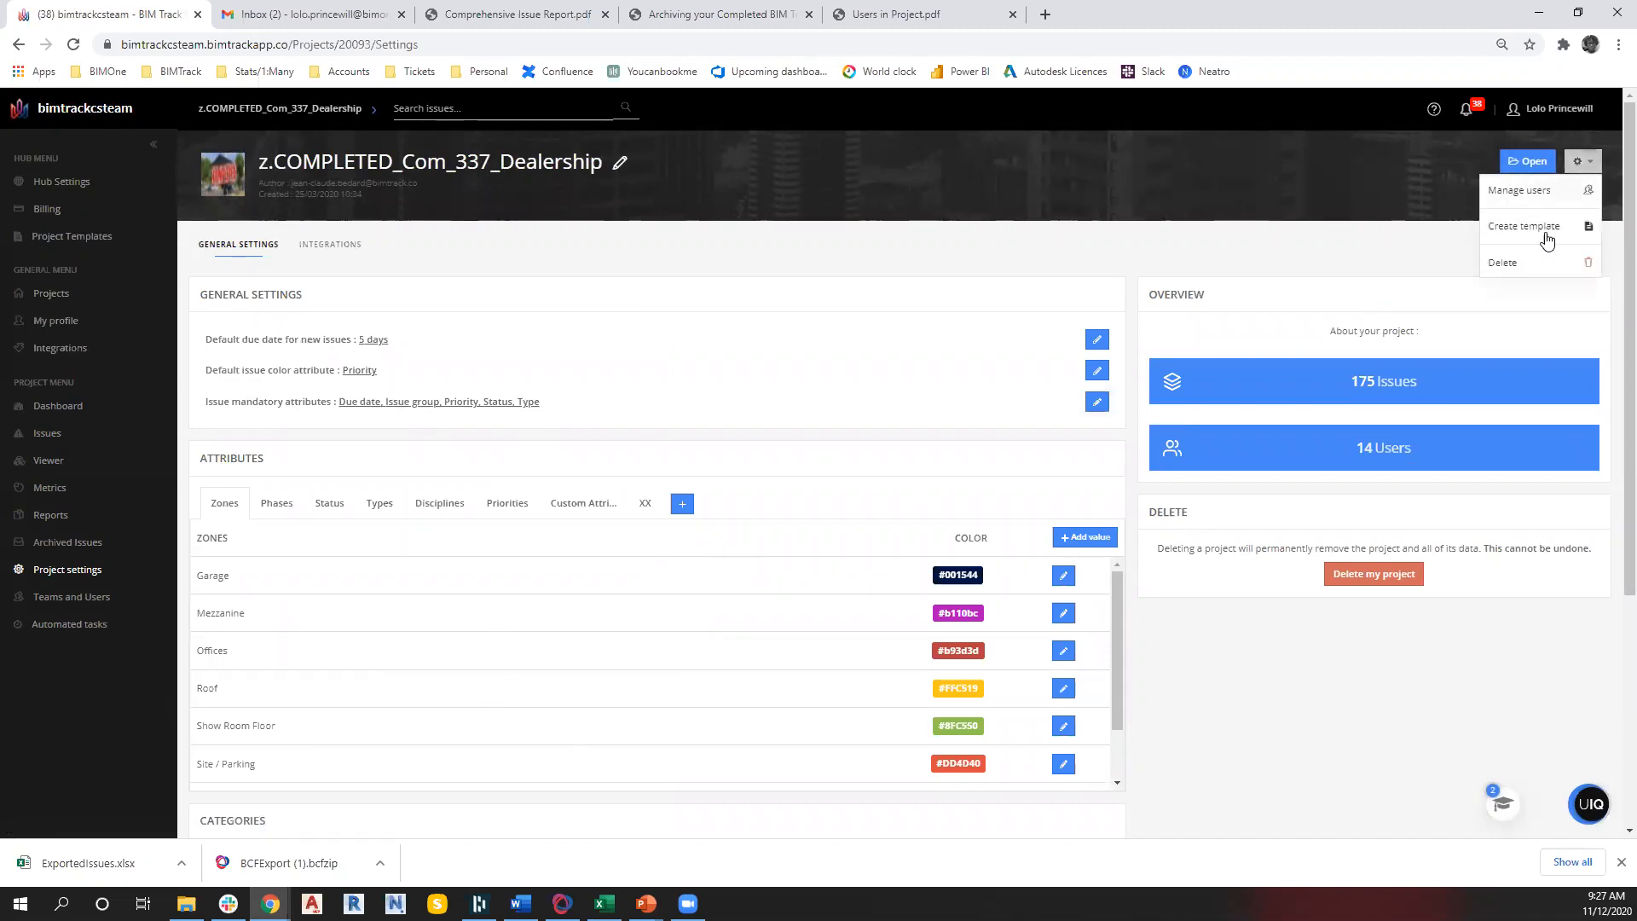
click(1540, 228)
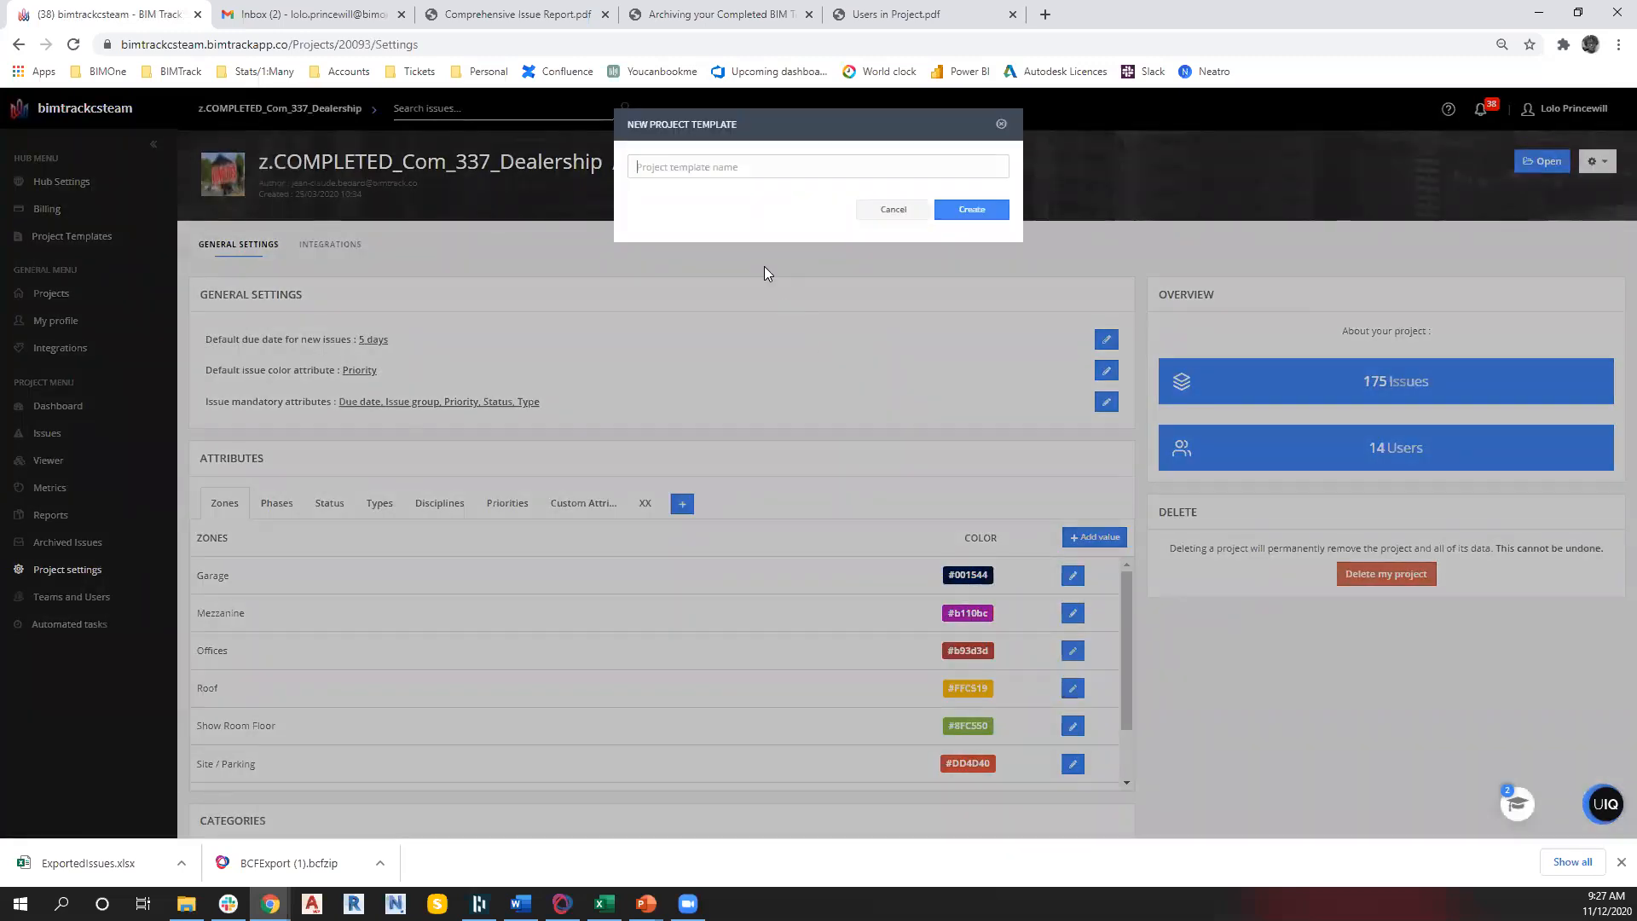
text(Completed Car deleardship)
right_click(739, 171)
click(744, 181)
click(974, 219)
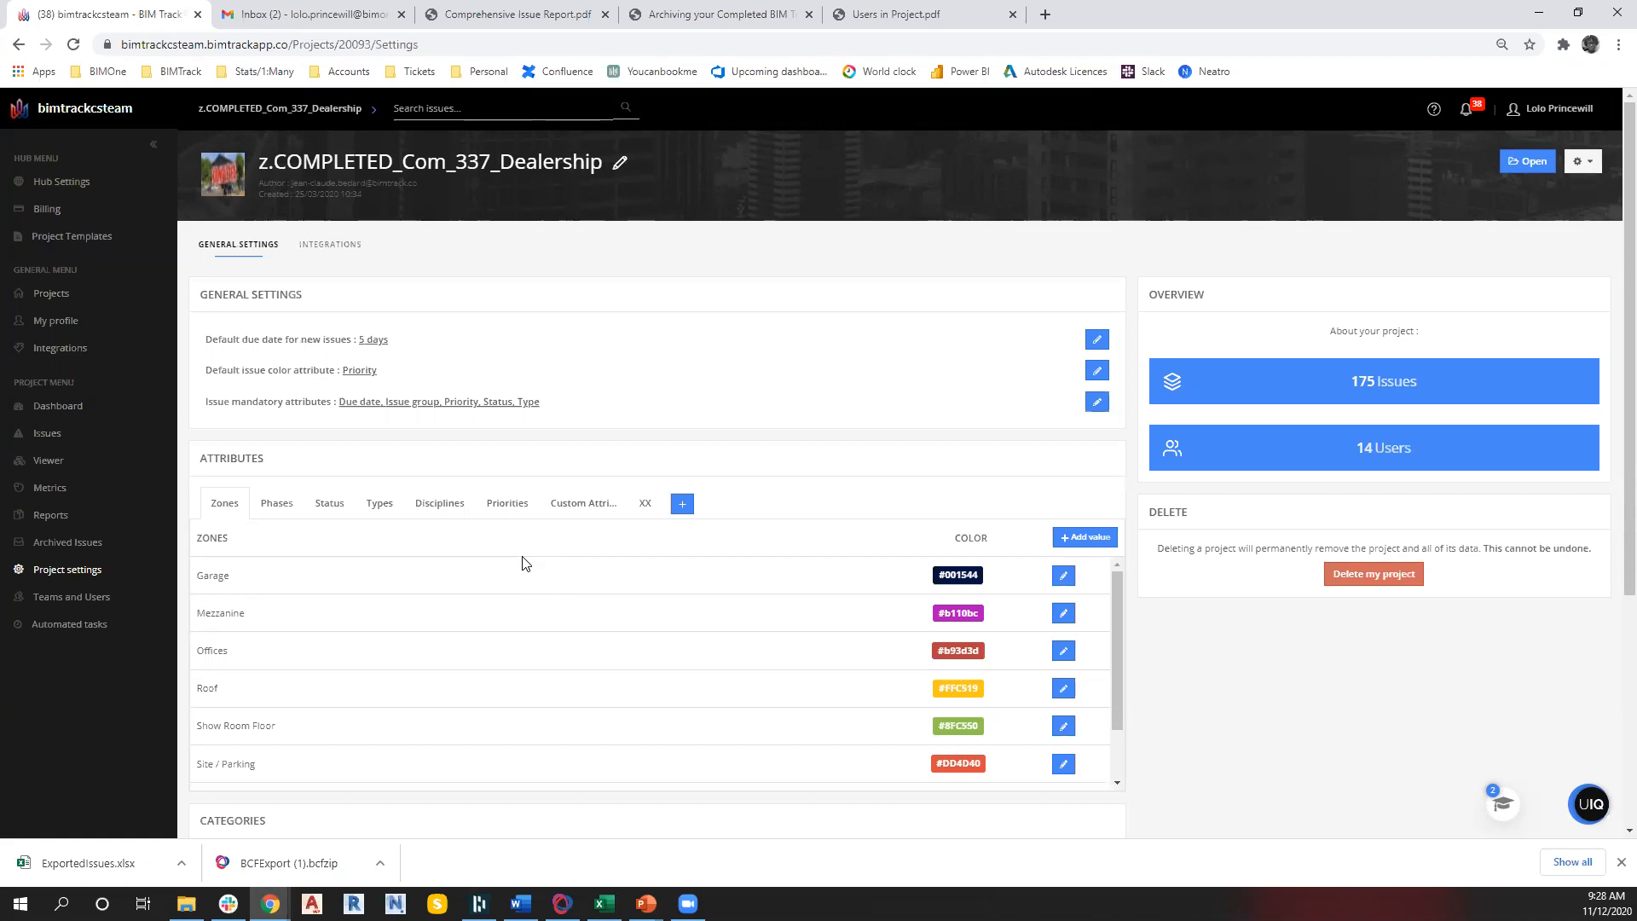
Look over the completed project's settings page and dismiss the browser's downloads bar
scroll(536, 548, down, 2)
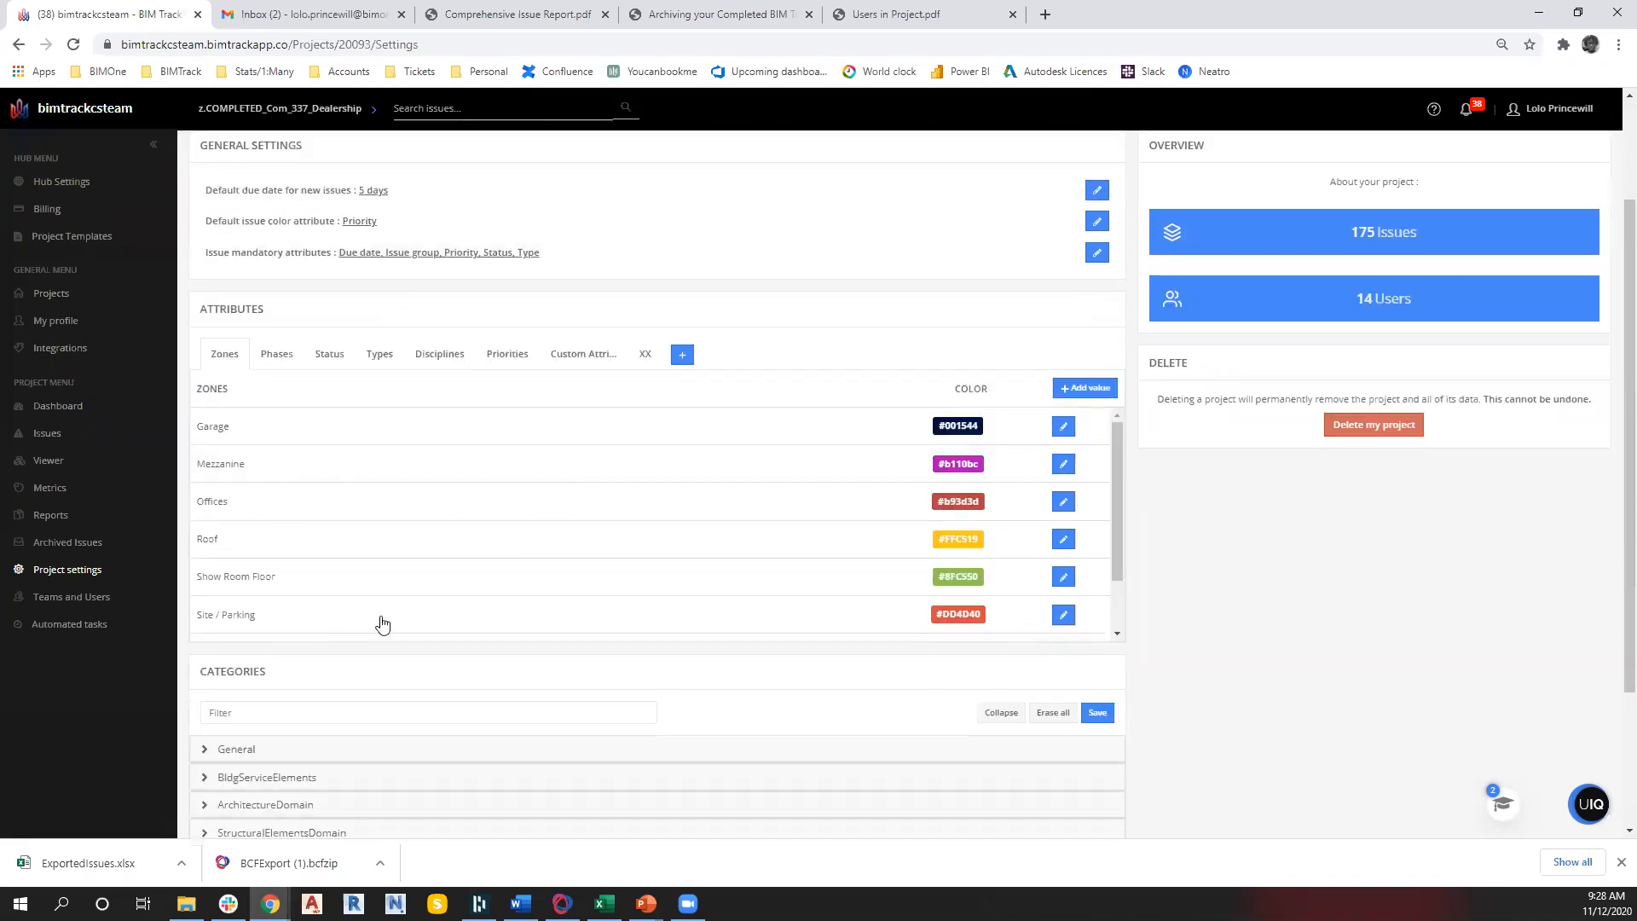
click(1621, 862)
scroll(508, 641, up, 2)
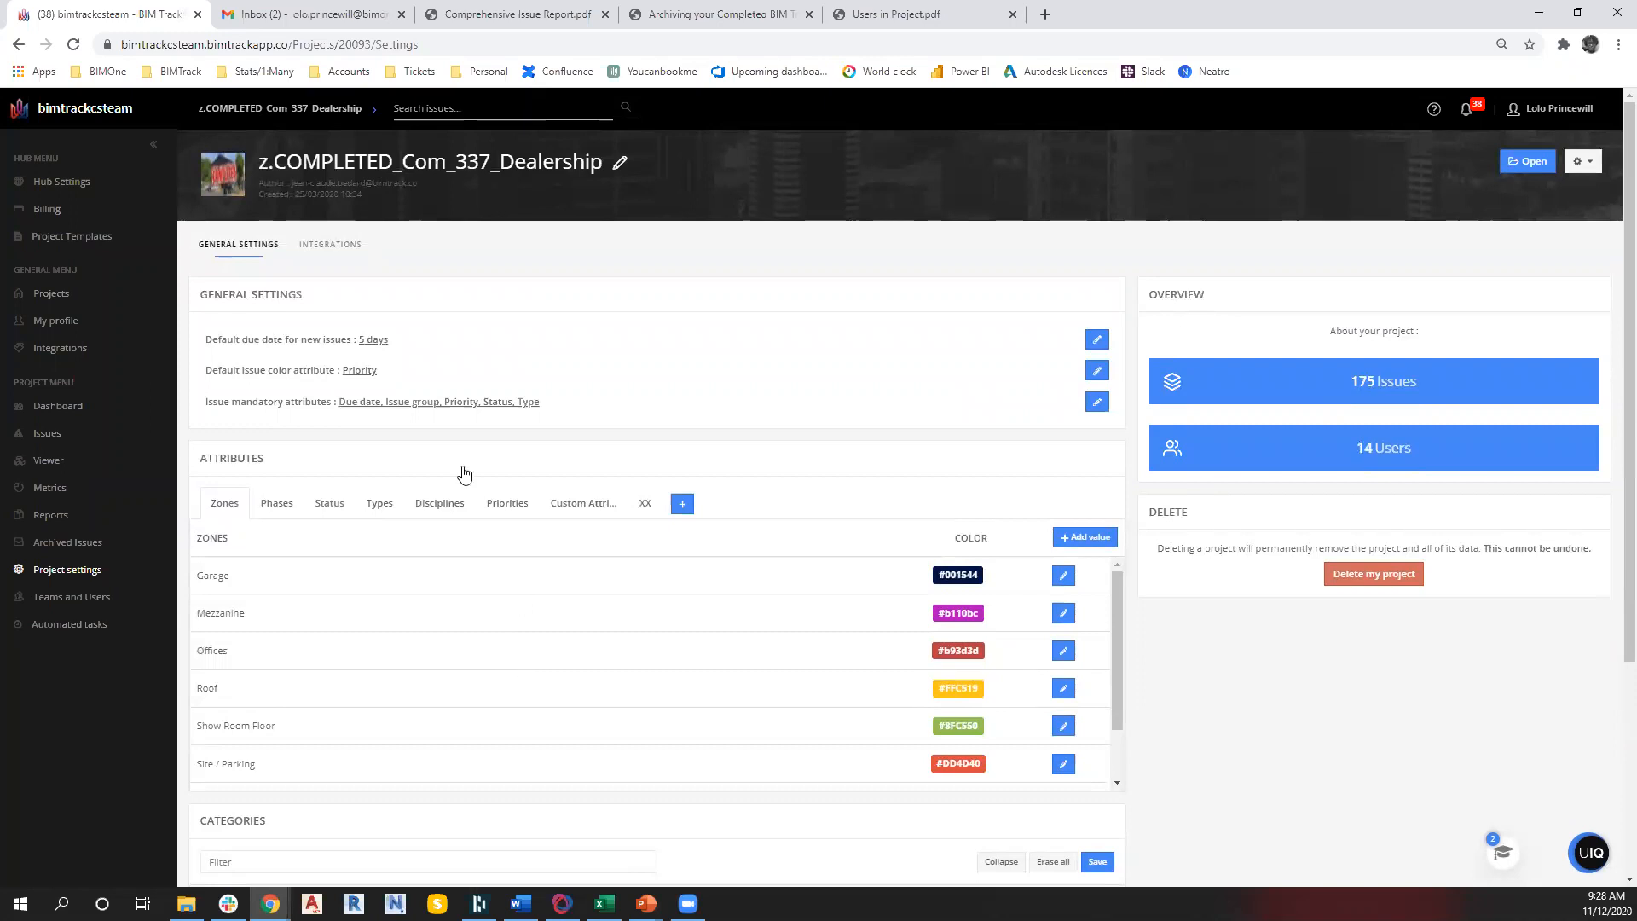
Create a project named "recovery" based on the z.Completed_Com_337_Delearship template
click(52, 296)
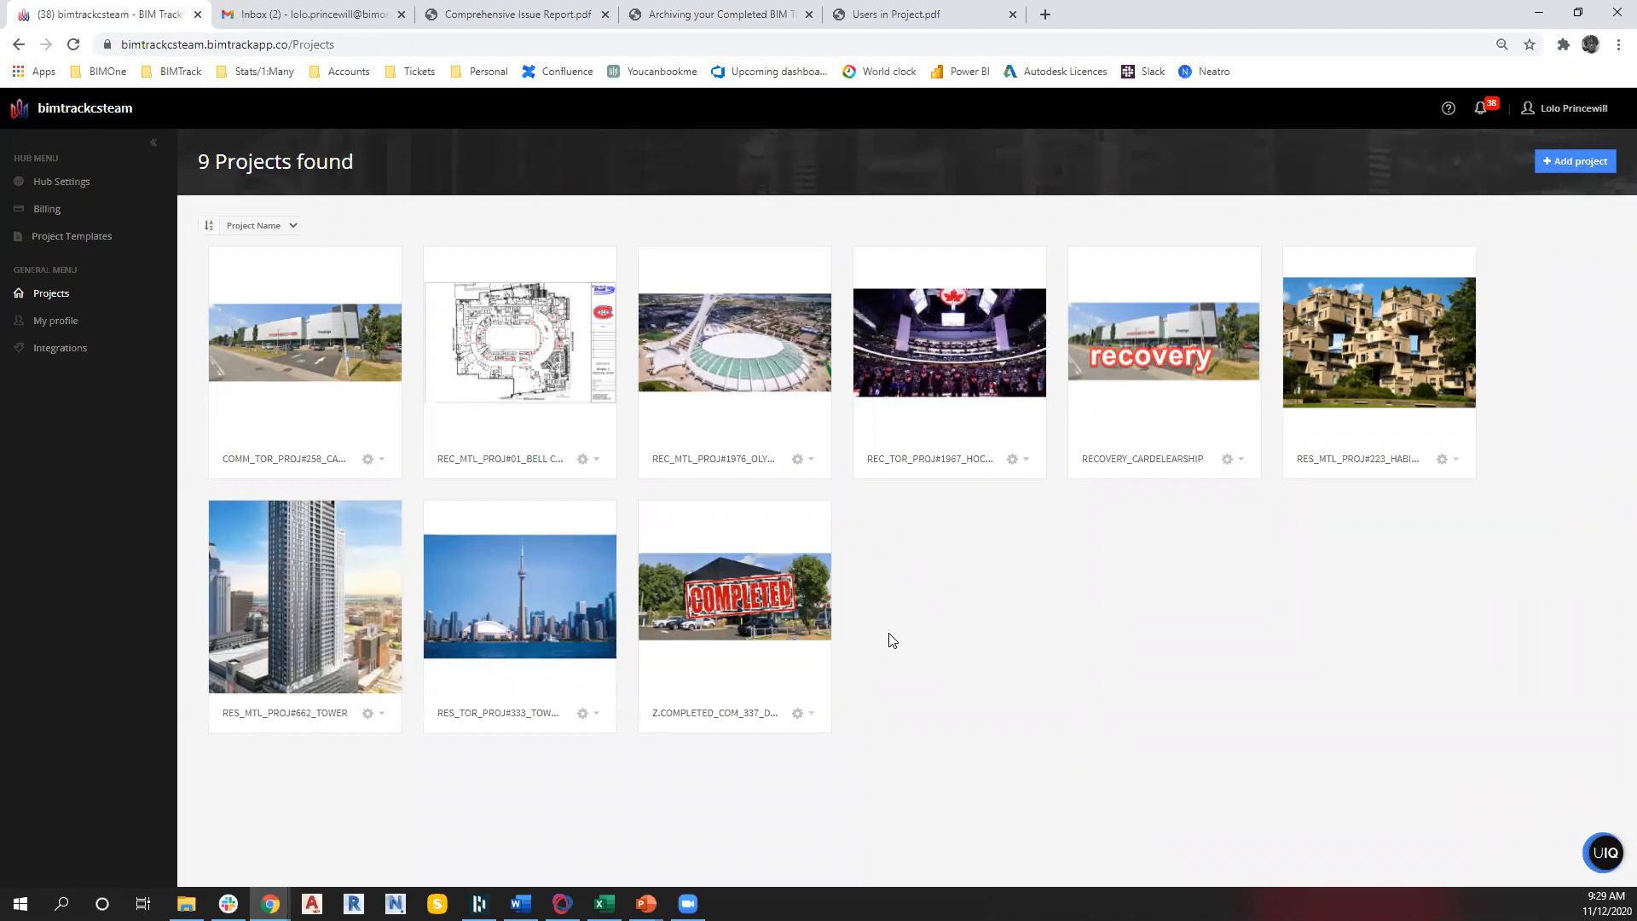
mouse_move(741, 569)
click(1575, 161)
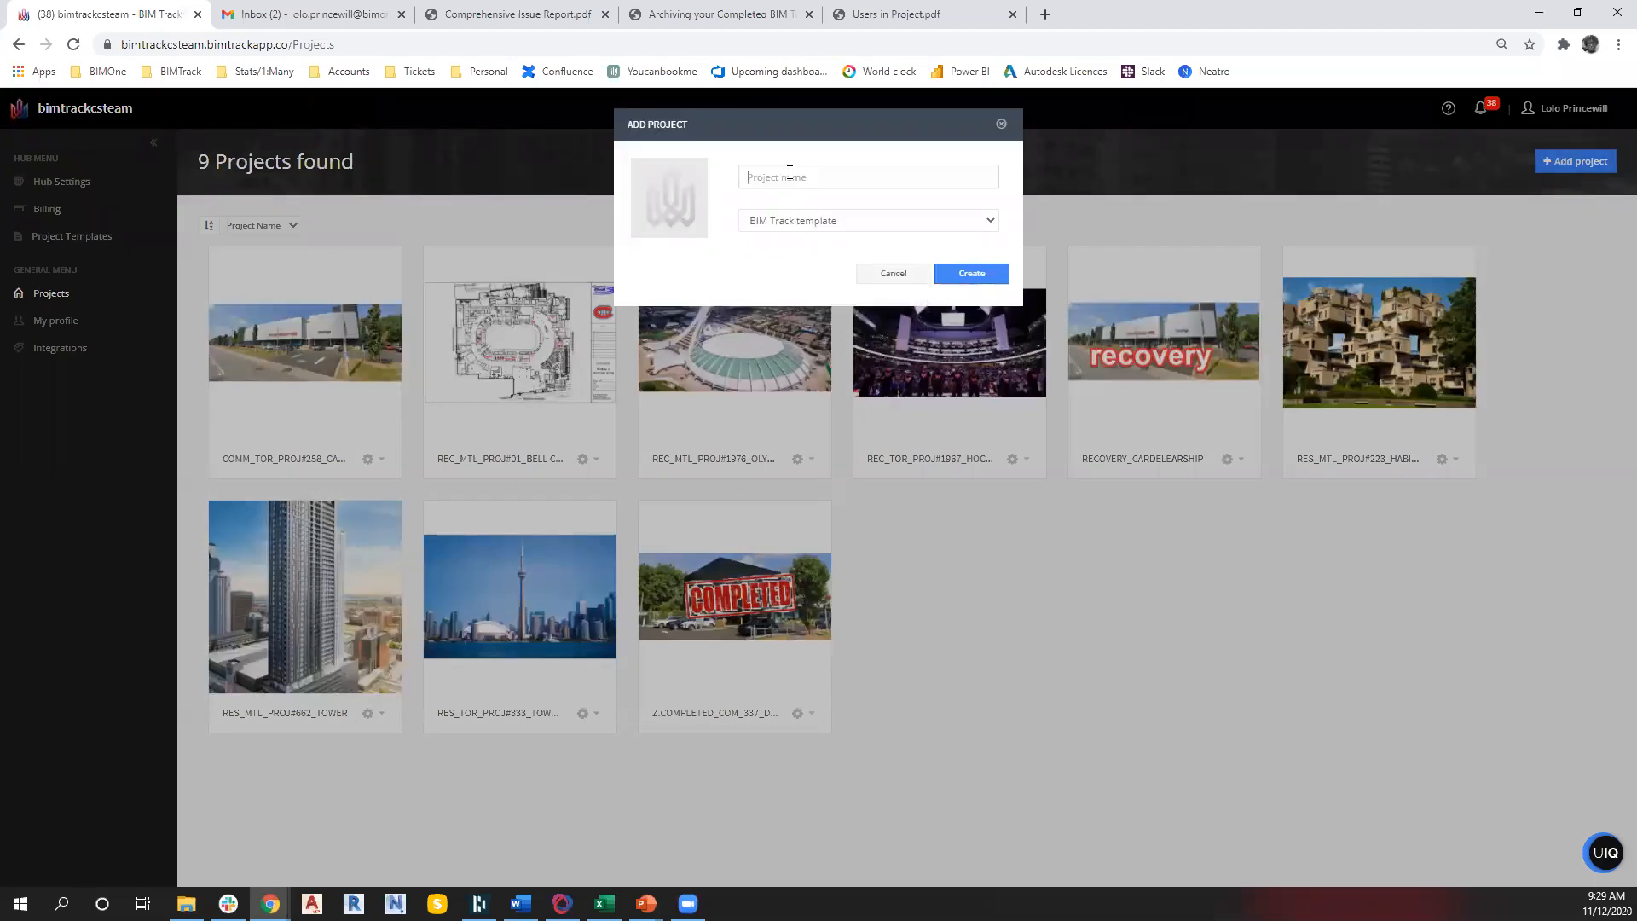
text(recovery)
click(810, 223)
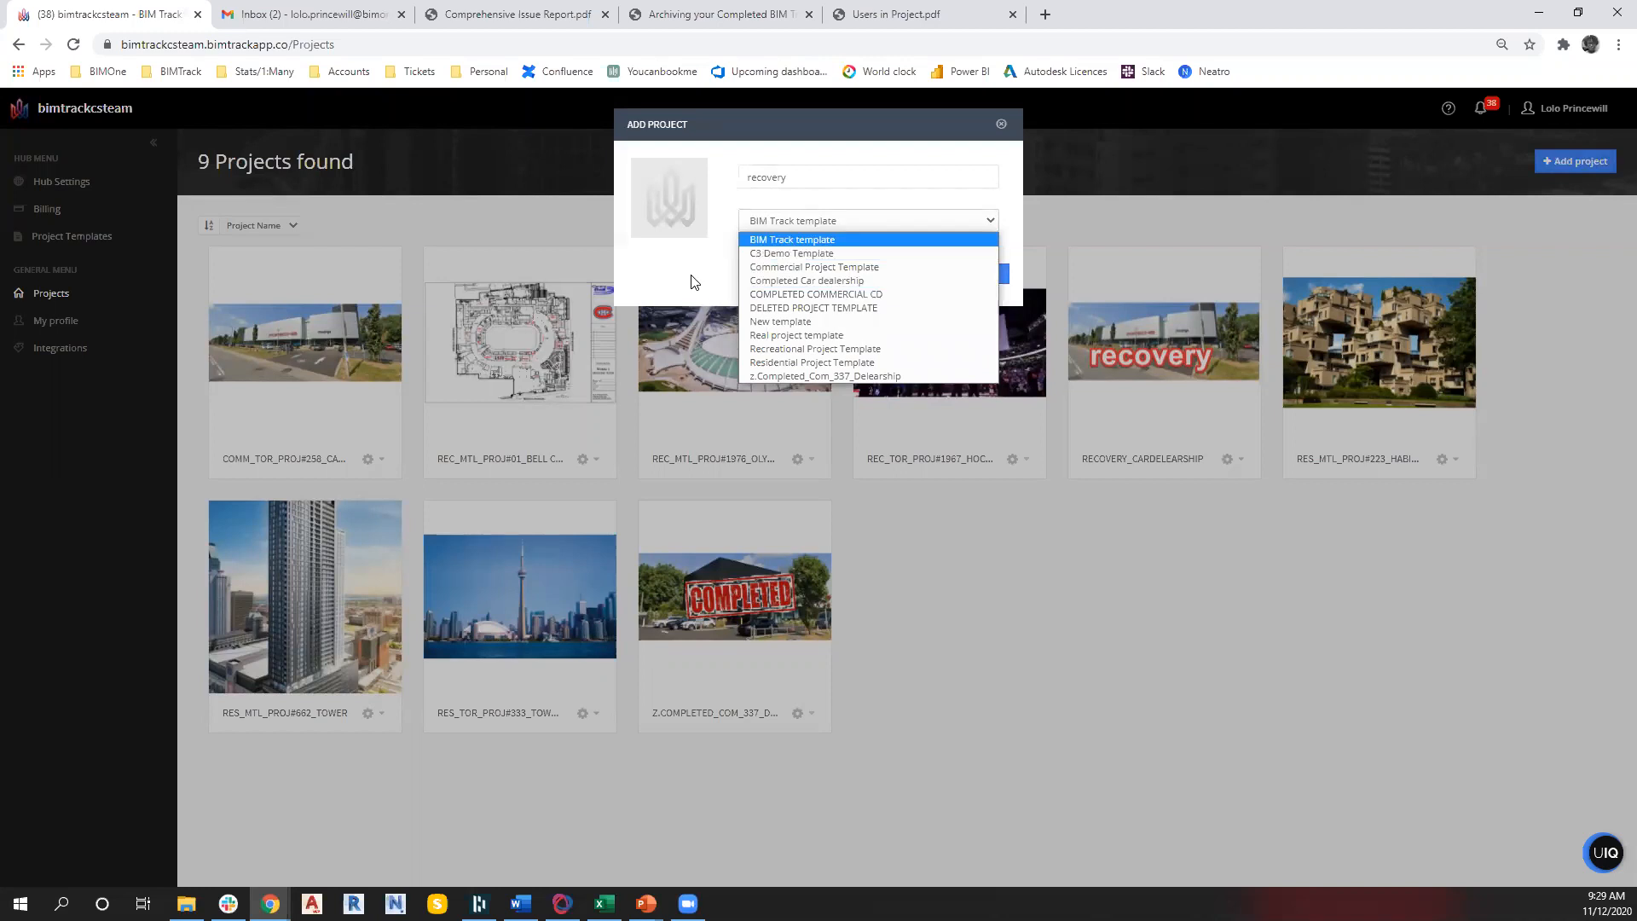
click(804, 378)
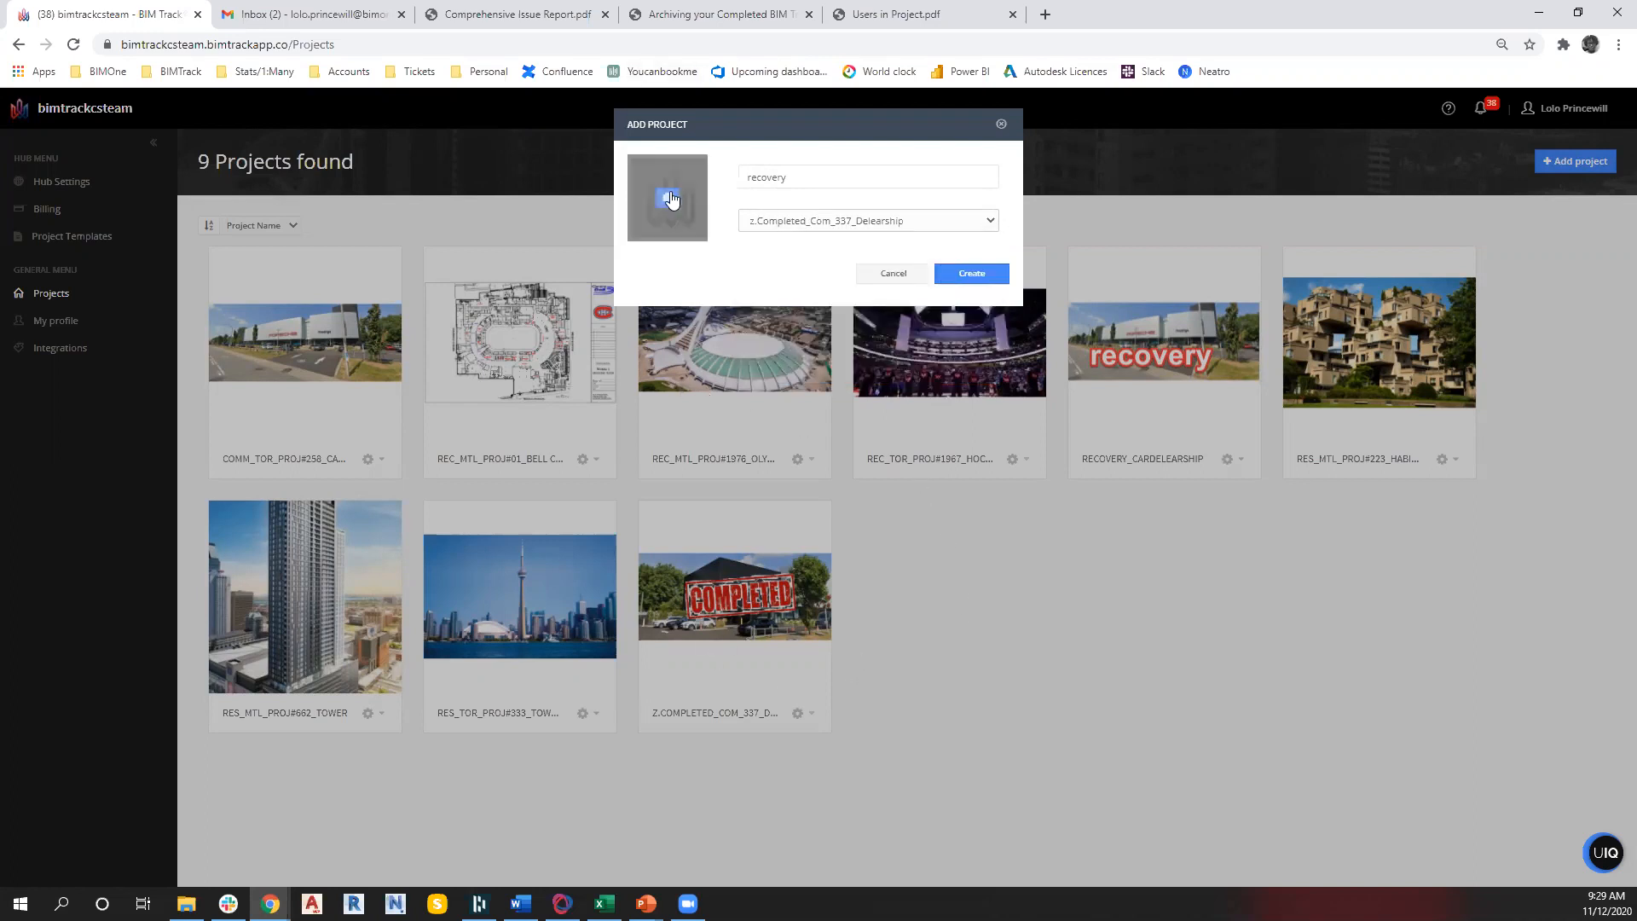
click(971, 273)
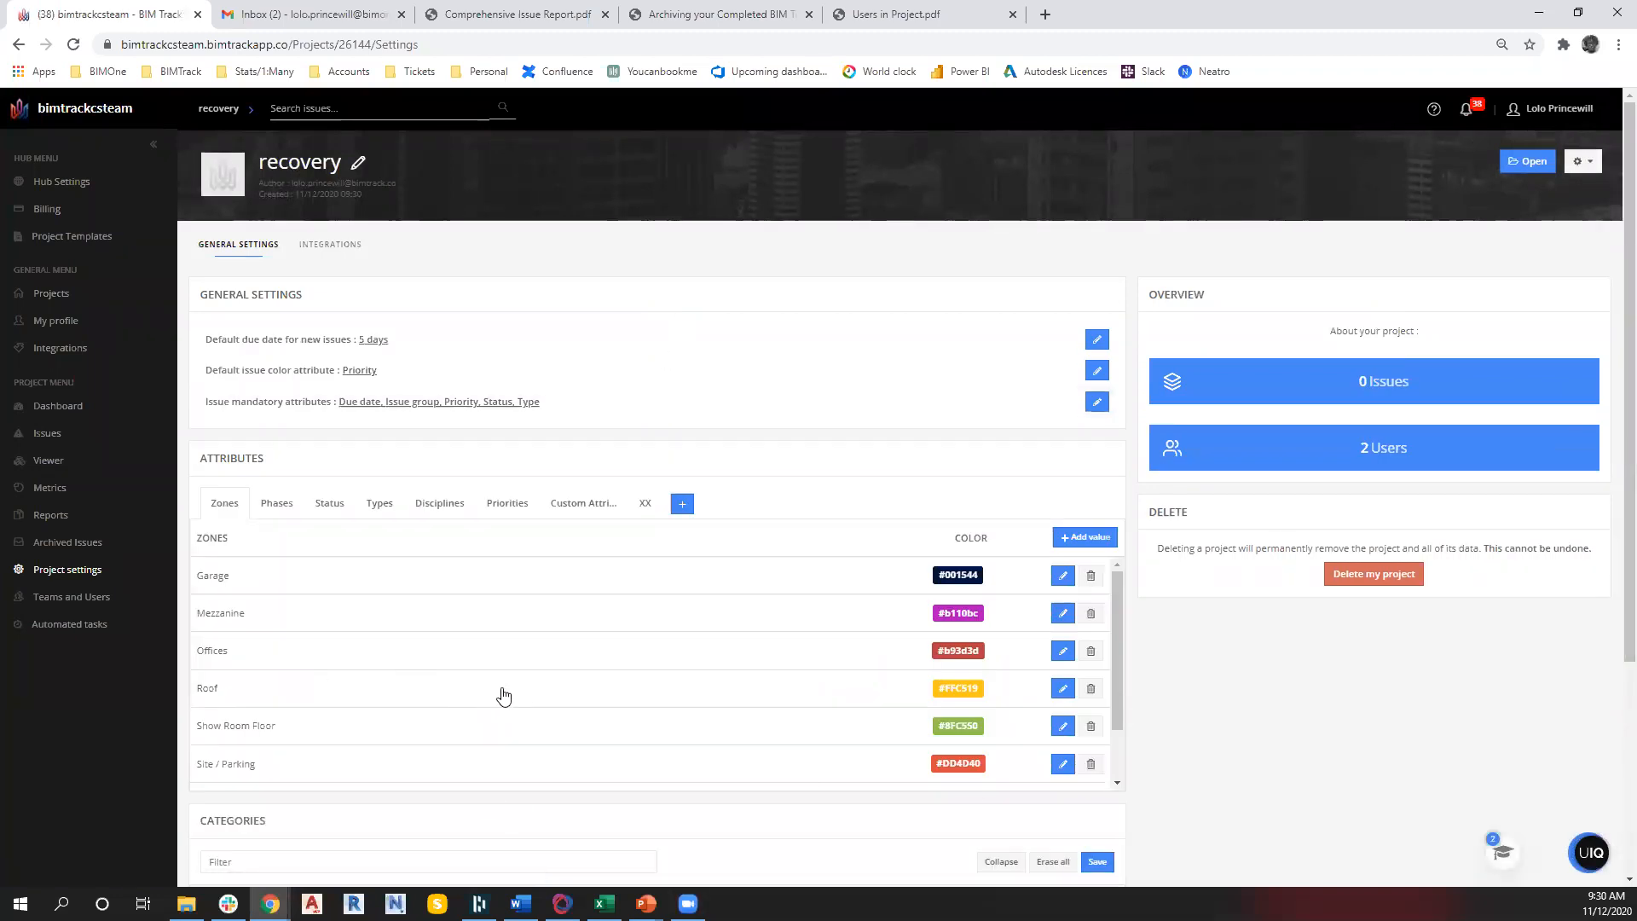
Review the recovery project's zones, phases, statuses, types, disciplines and priorities, plus its teams and users
scroll(522, 702, down, 2)
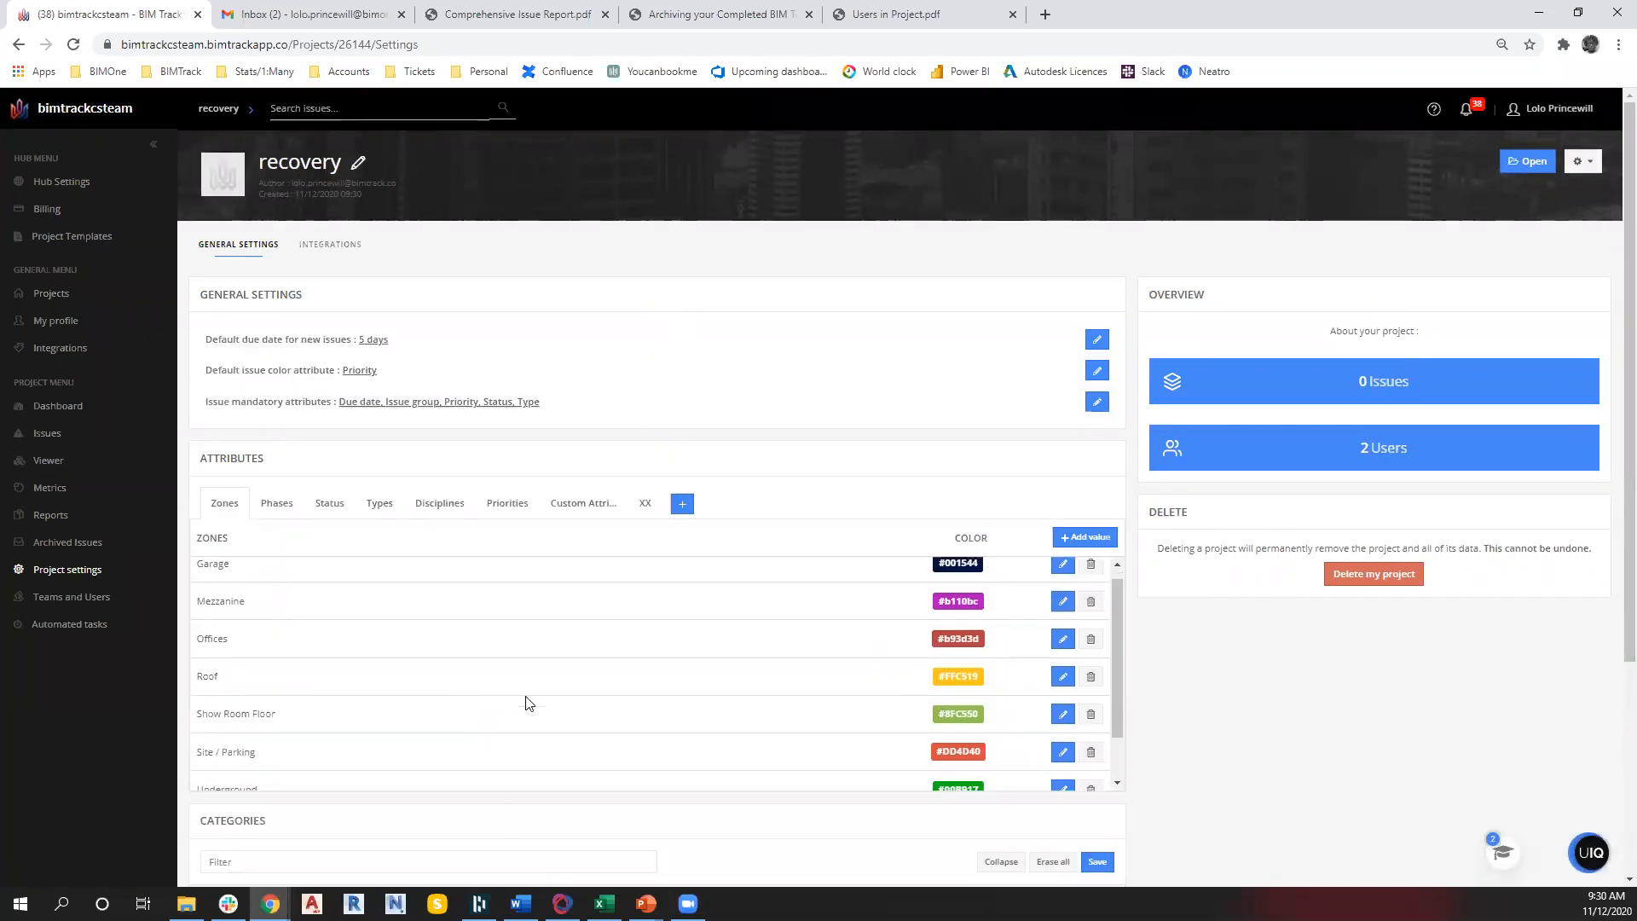
click(258, 504)
click(331, 503)
click(381, 504)
click(437, 504)
click(507, 504)
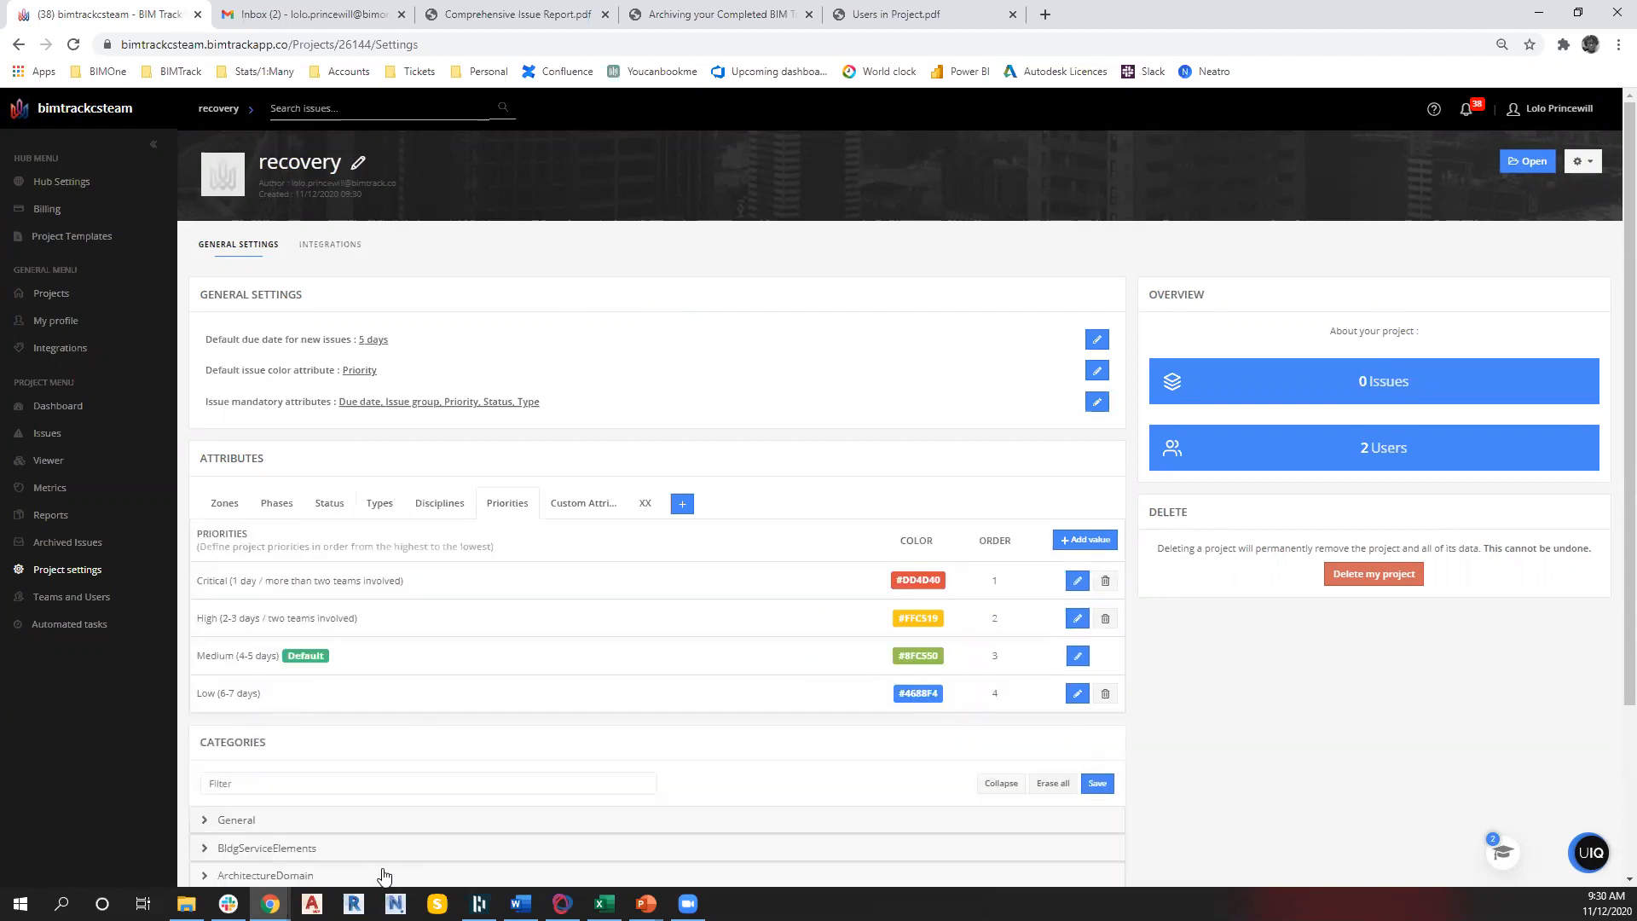
click(74, 601)
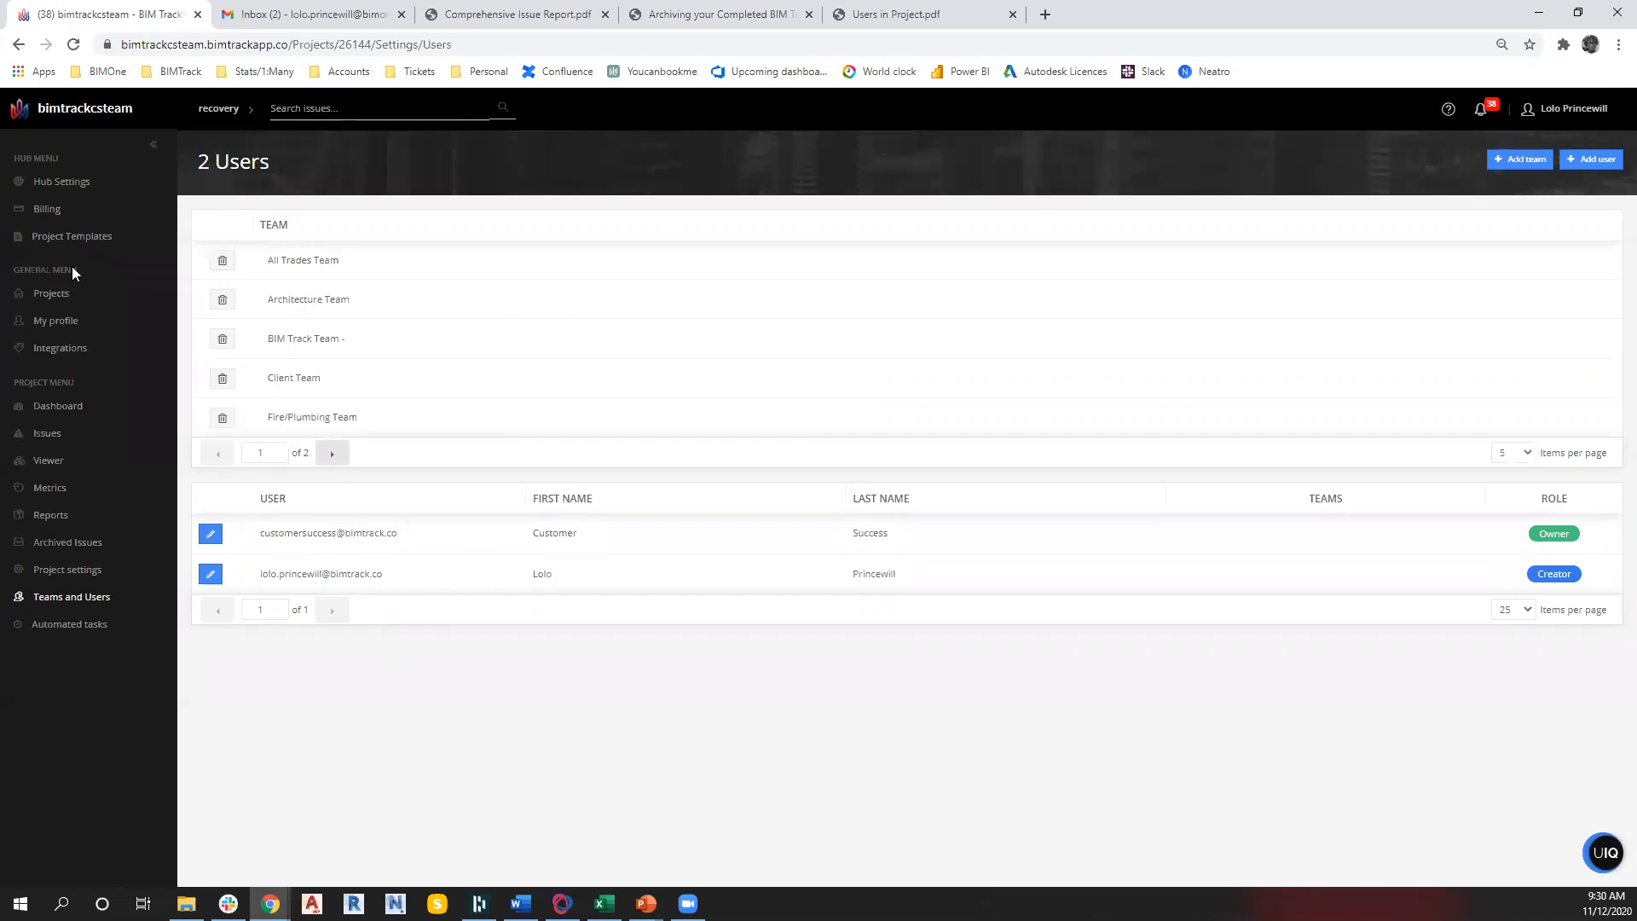
Filter the hub users by the z.COMPLETED_Com_337_Dealership project
click(61, 182)
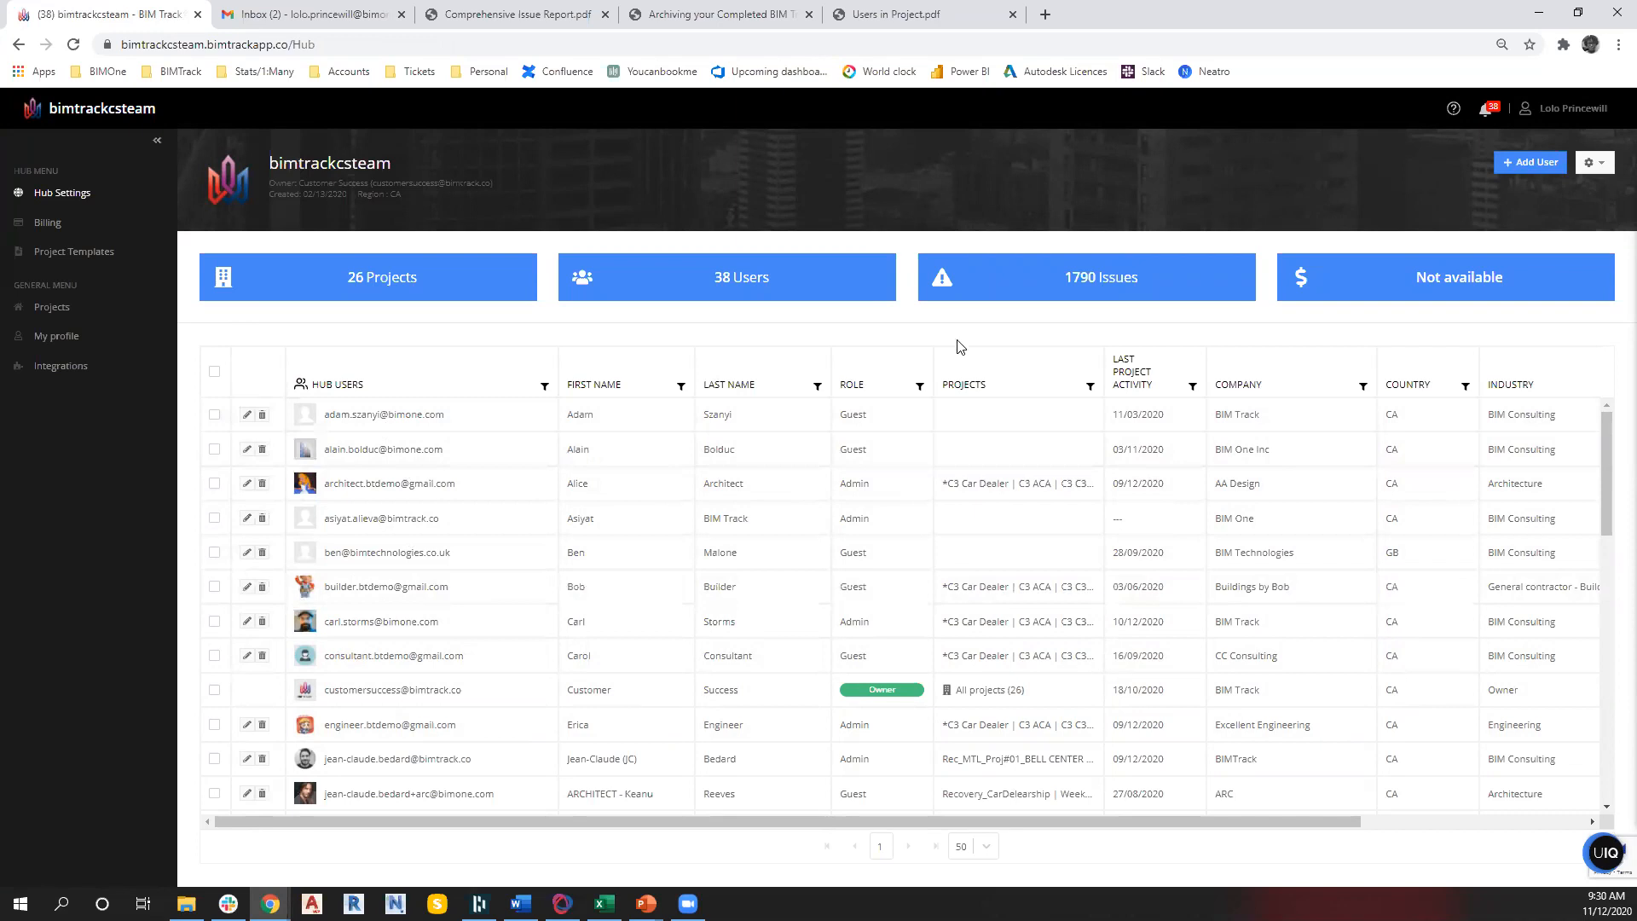
click(1089, 385)
click(1127, 418)
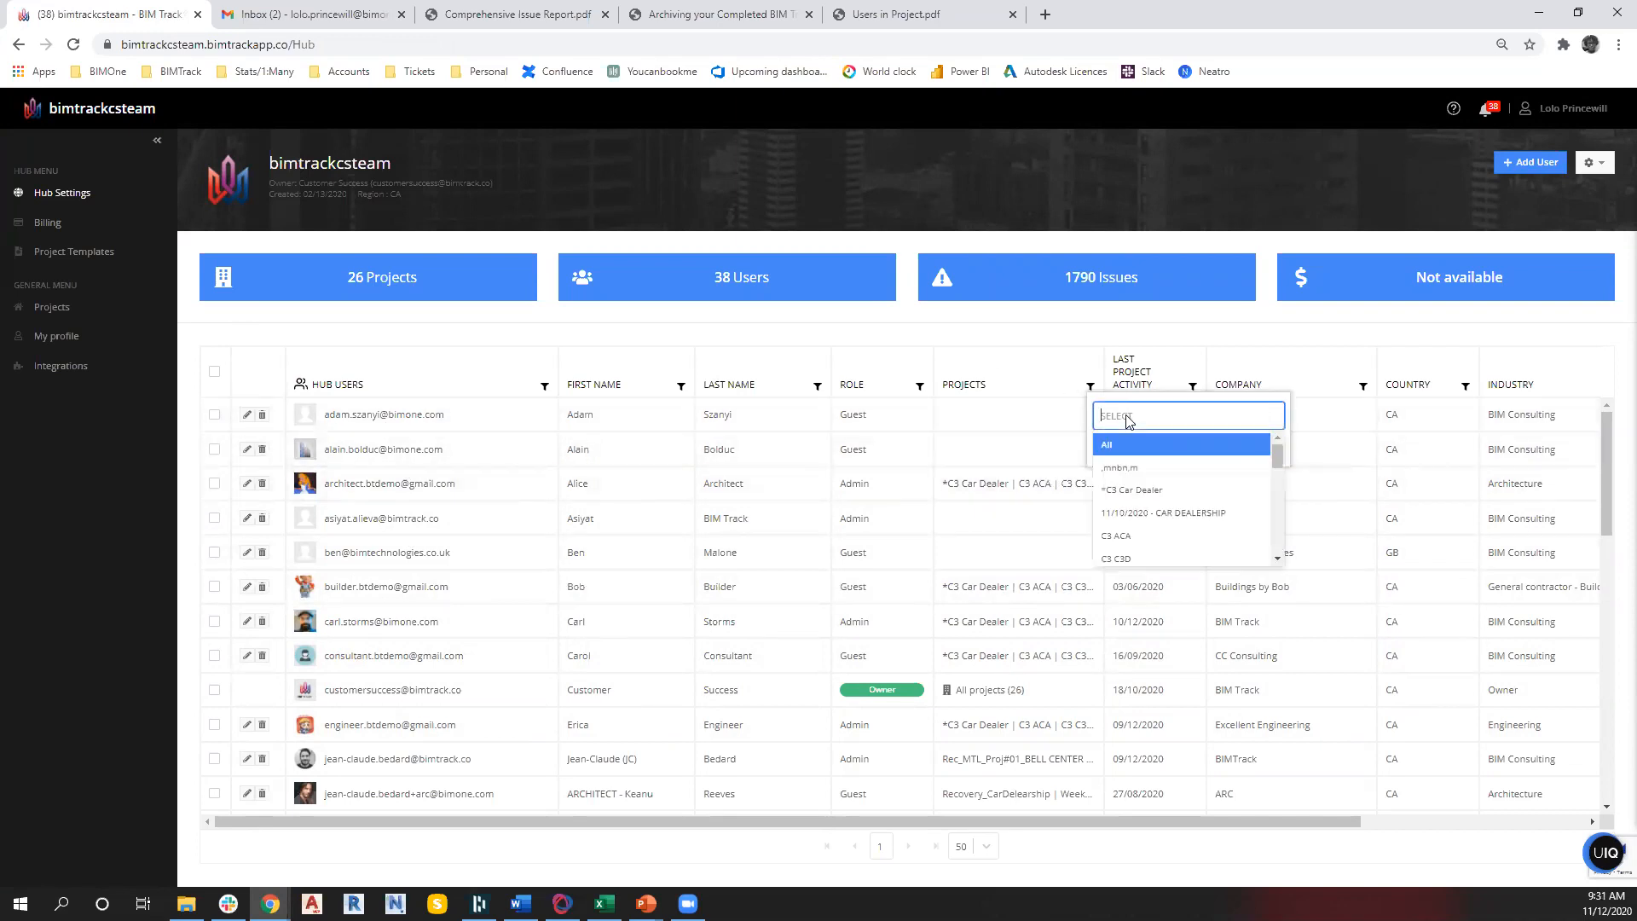
scroll(1139, 546, down, 7)
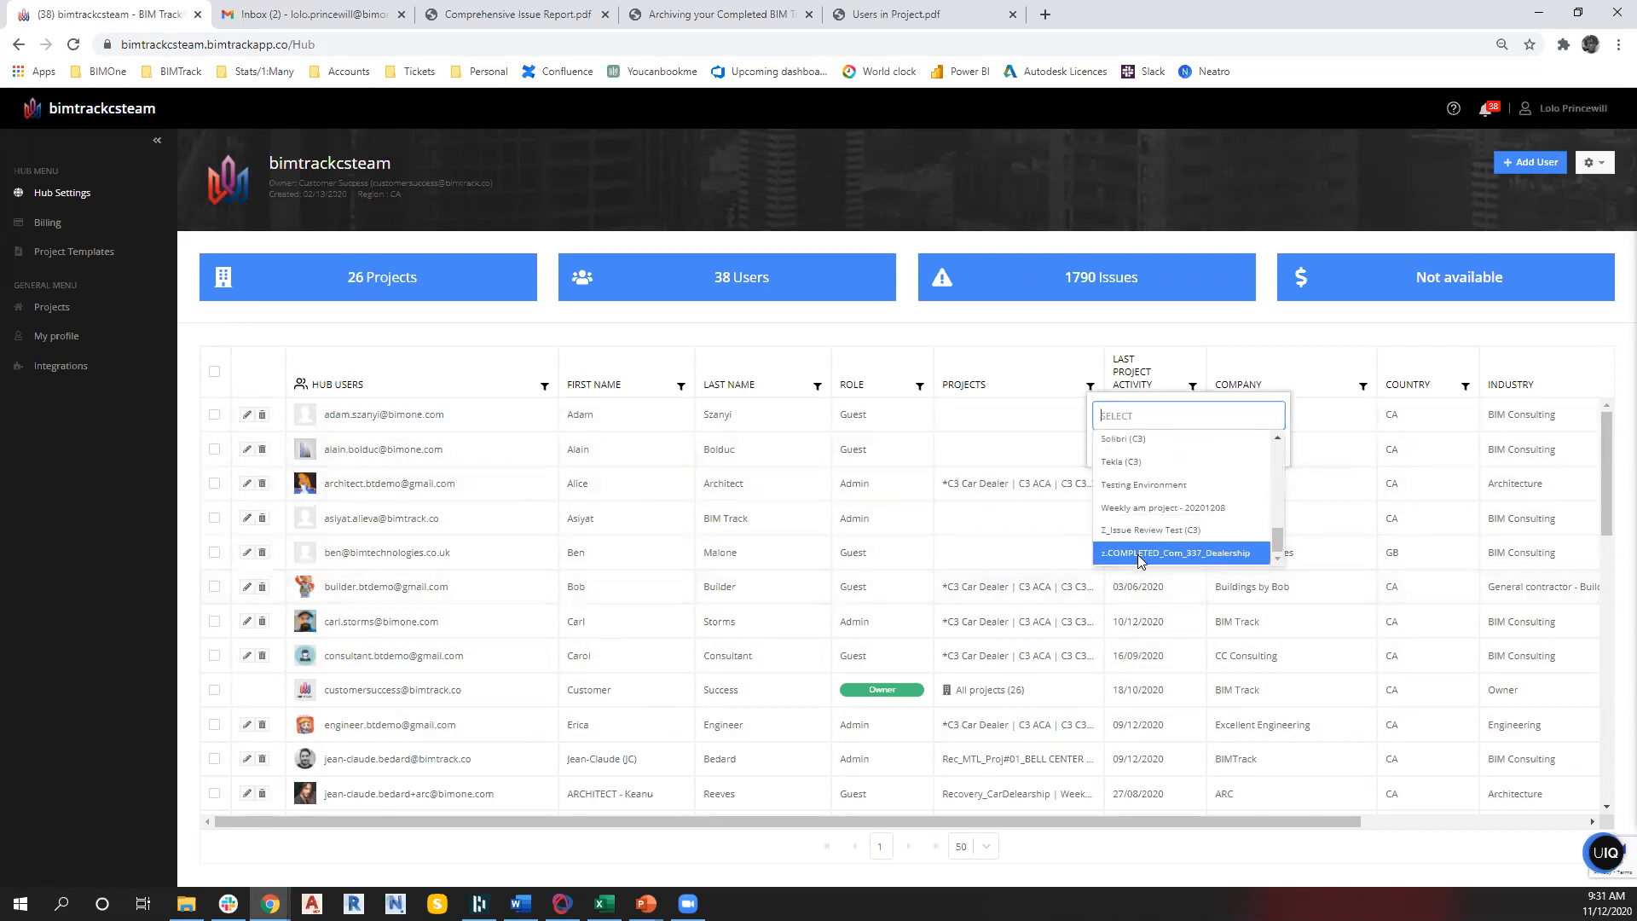
click(1139, 553)
click(1268, 420)
click(1251, 447)
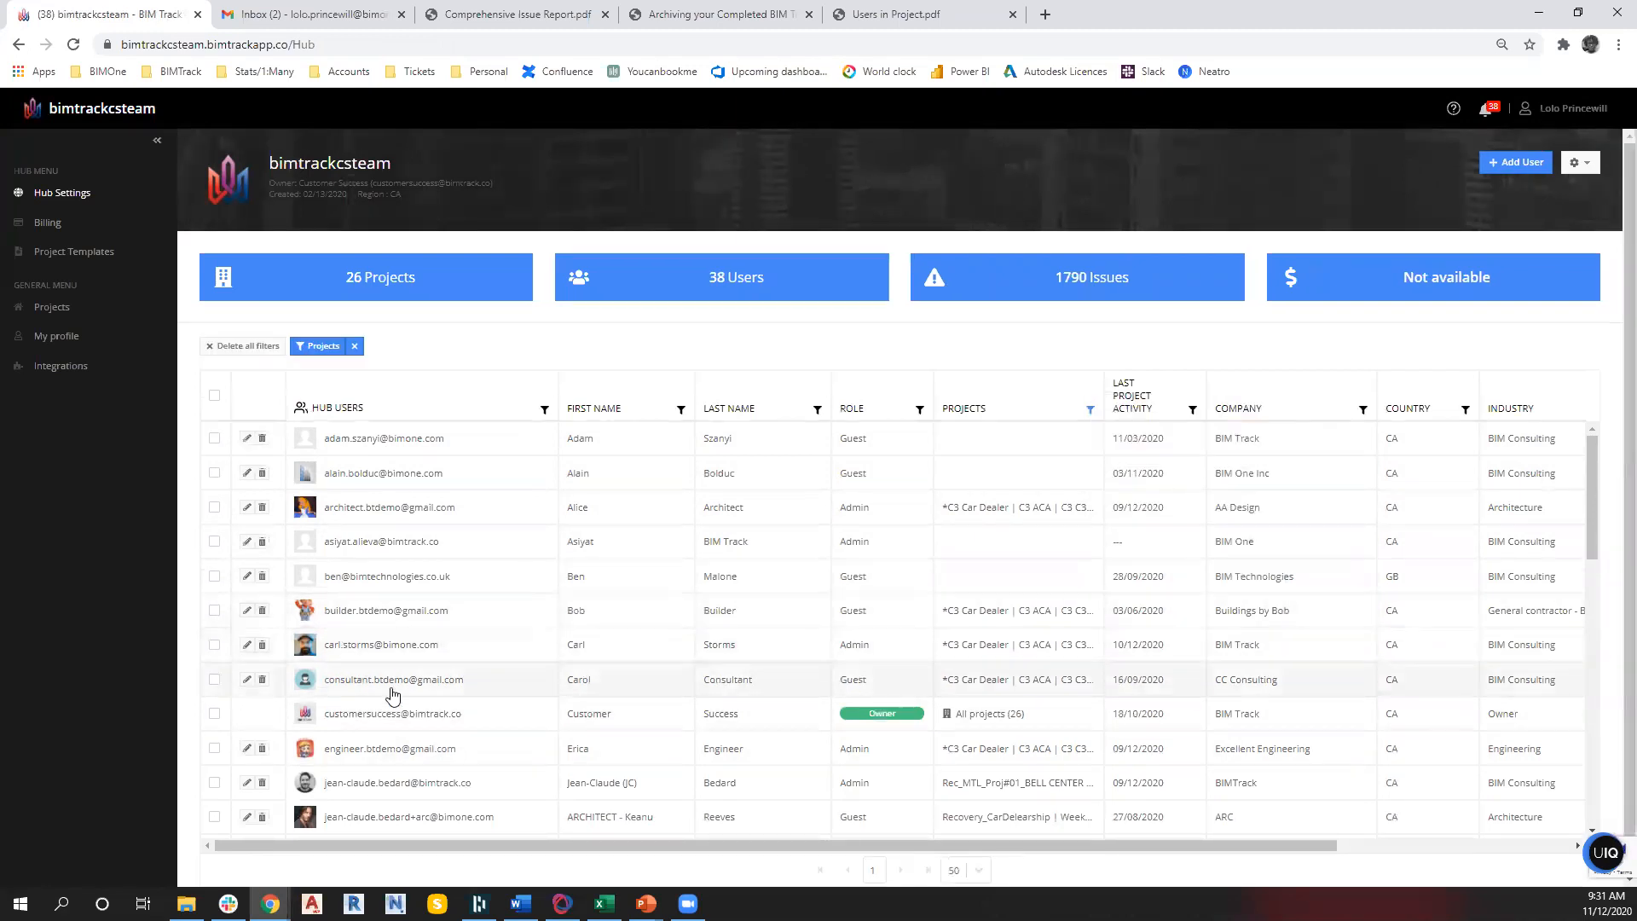
Select all filtered hub users and open the batch assignment for them
click(215, 398)
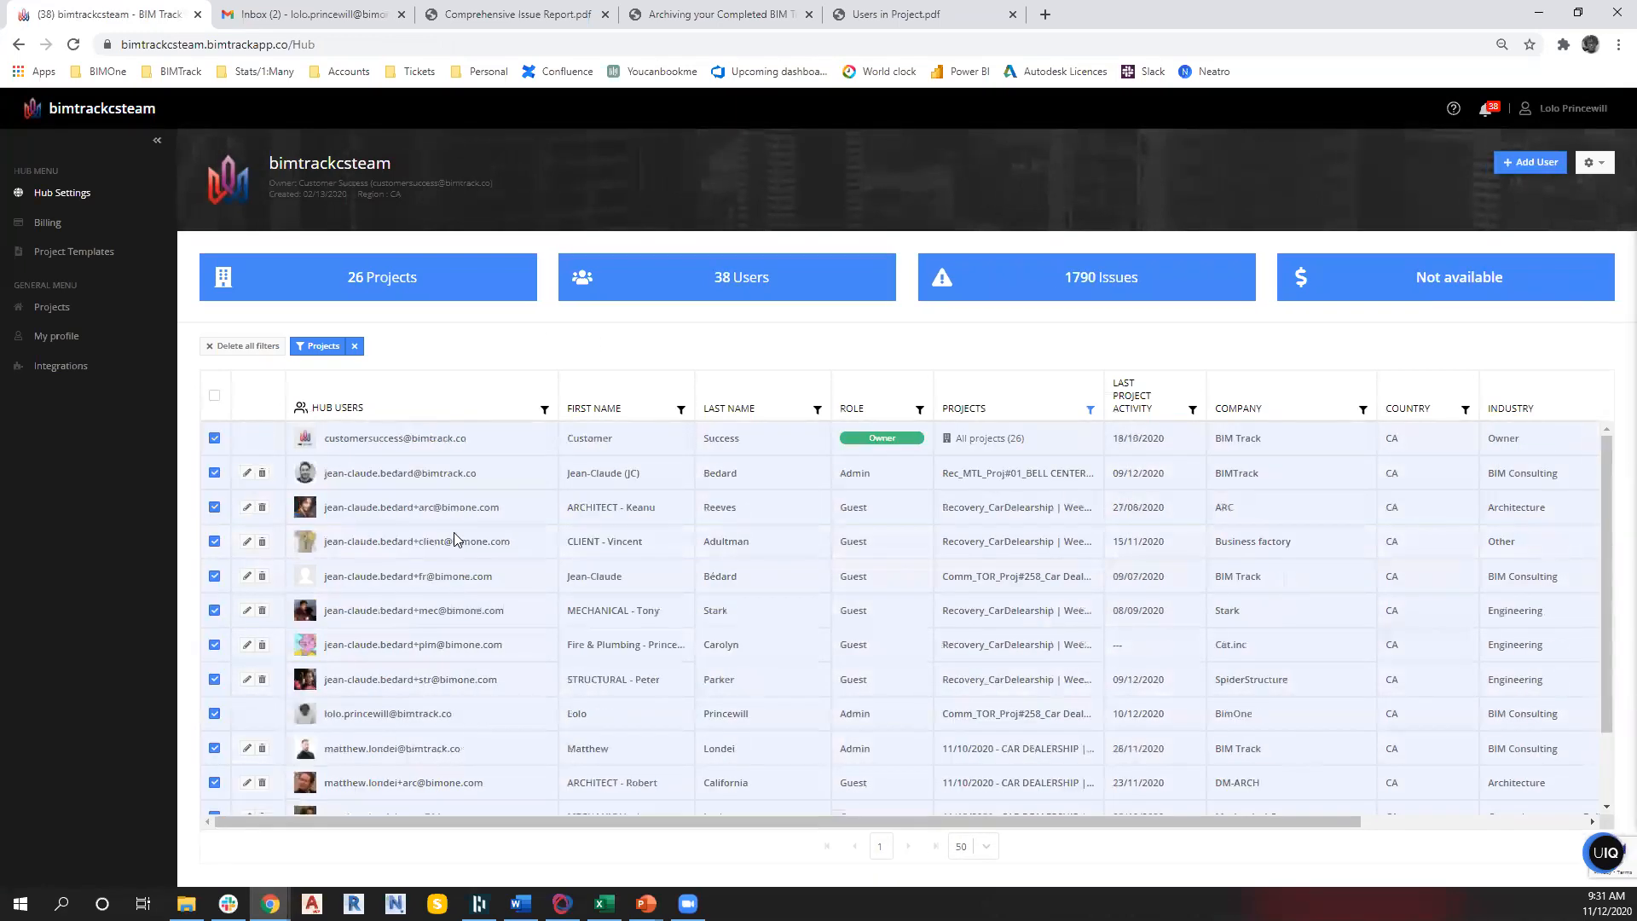
click(215, 396)
scroll(404, 708, down, 1)
scroll(402, 699, up, 1)
click(1592, 163)
click(1545, 230)
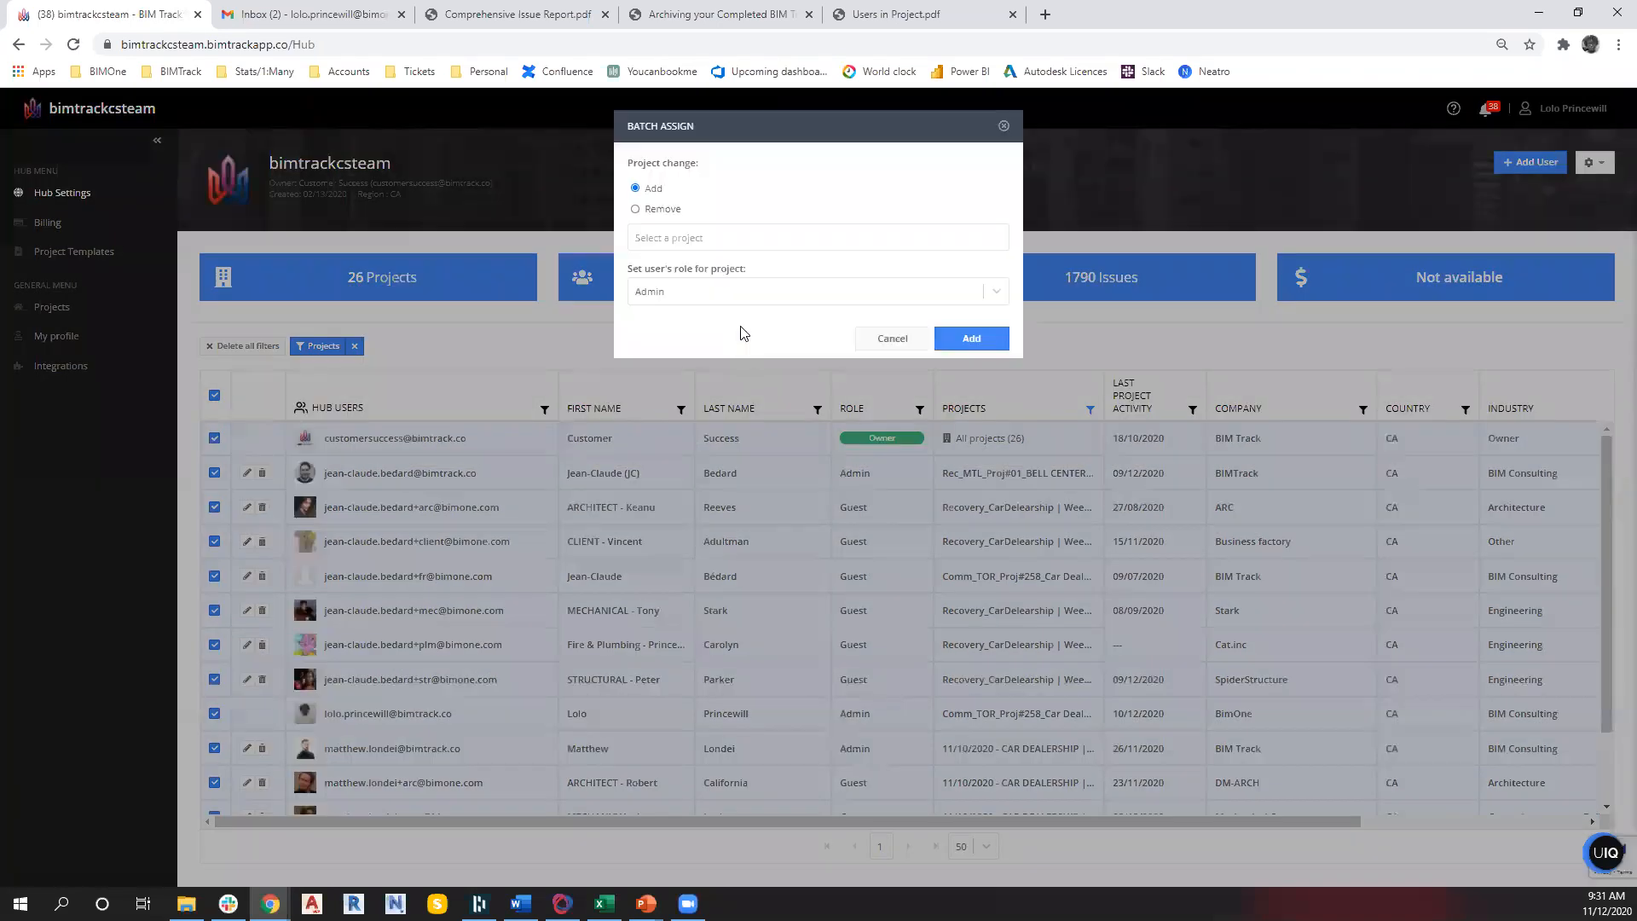
Add the selected users to the recovery project with the Editor role and open that project's user list
click(693, 247)
scroll(698, 335, down, 4)
click(673, 353)
click(765, 244)
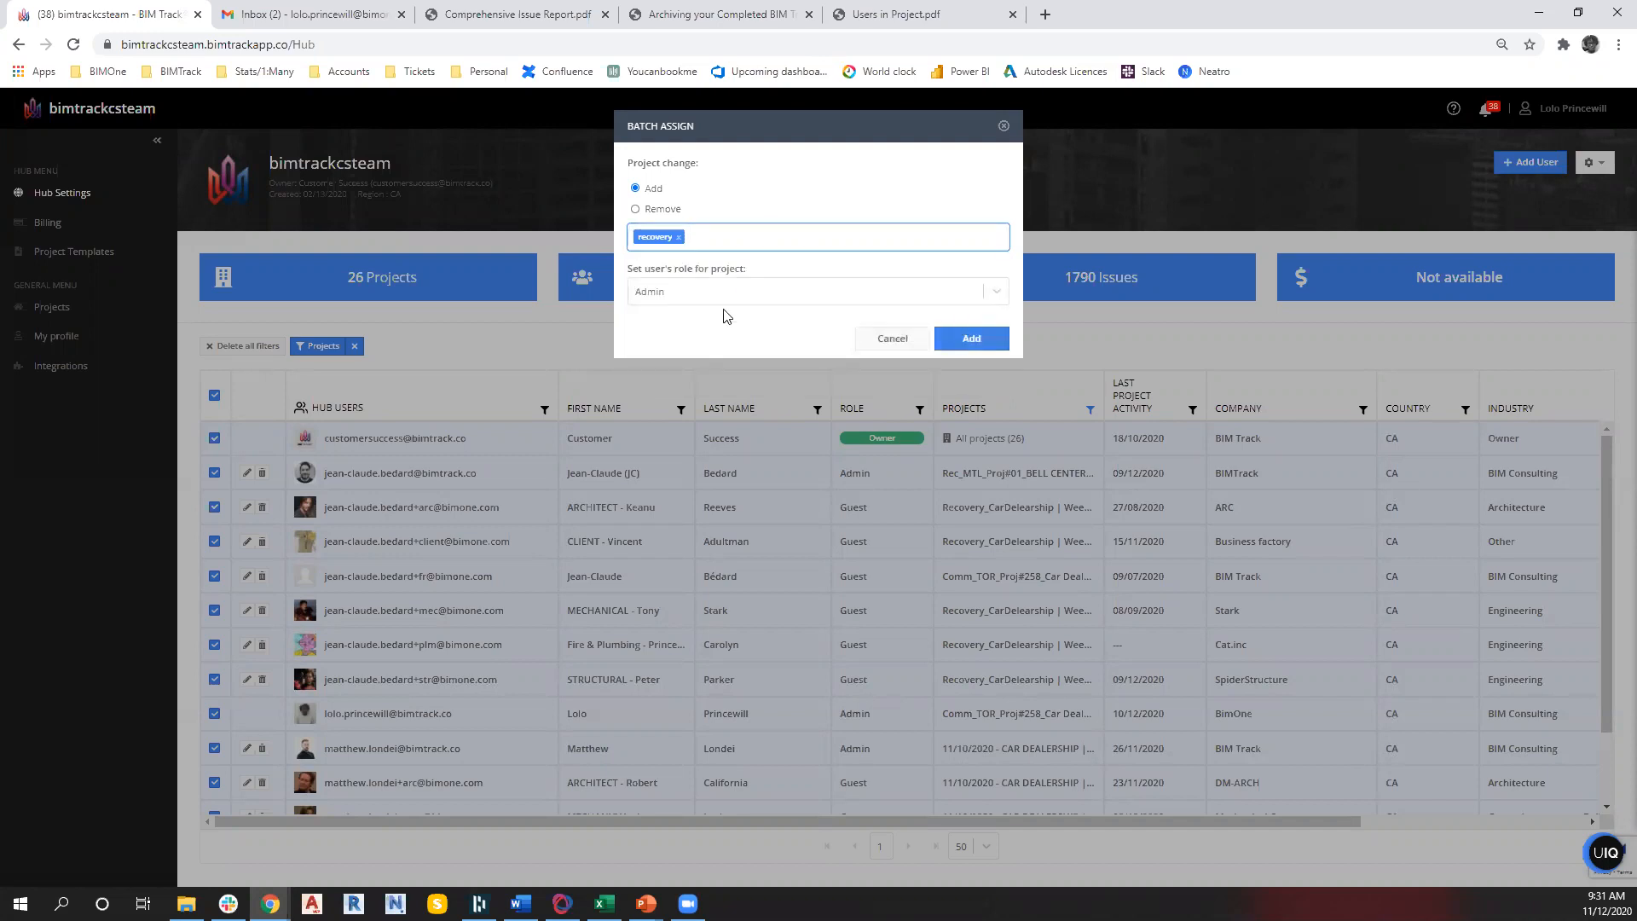
click(704, 295)
click(693, 342)
click(998, 336)
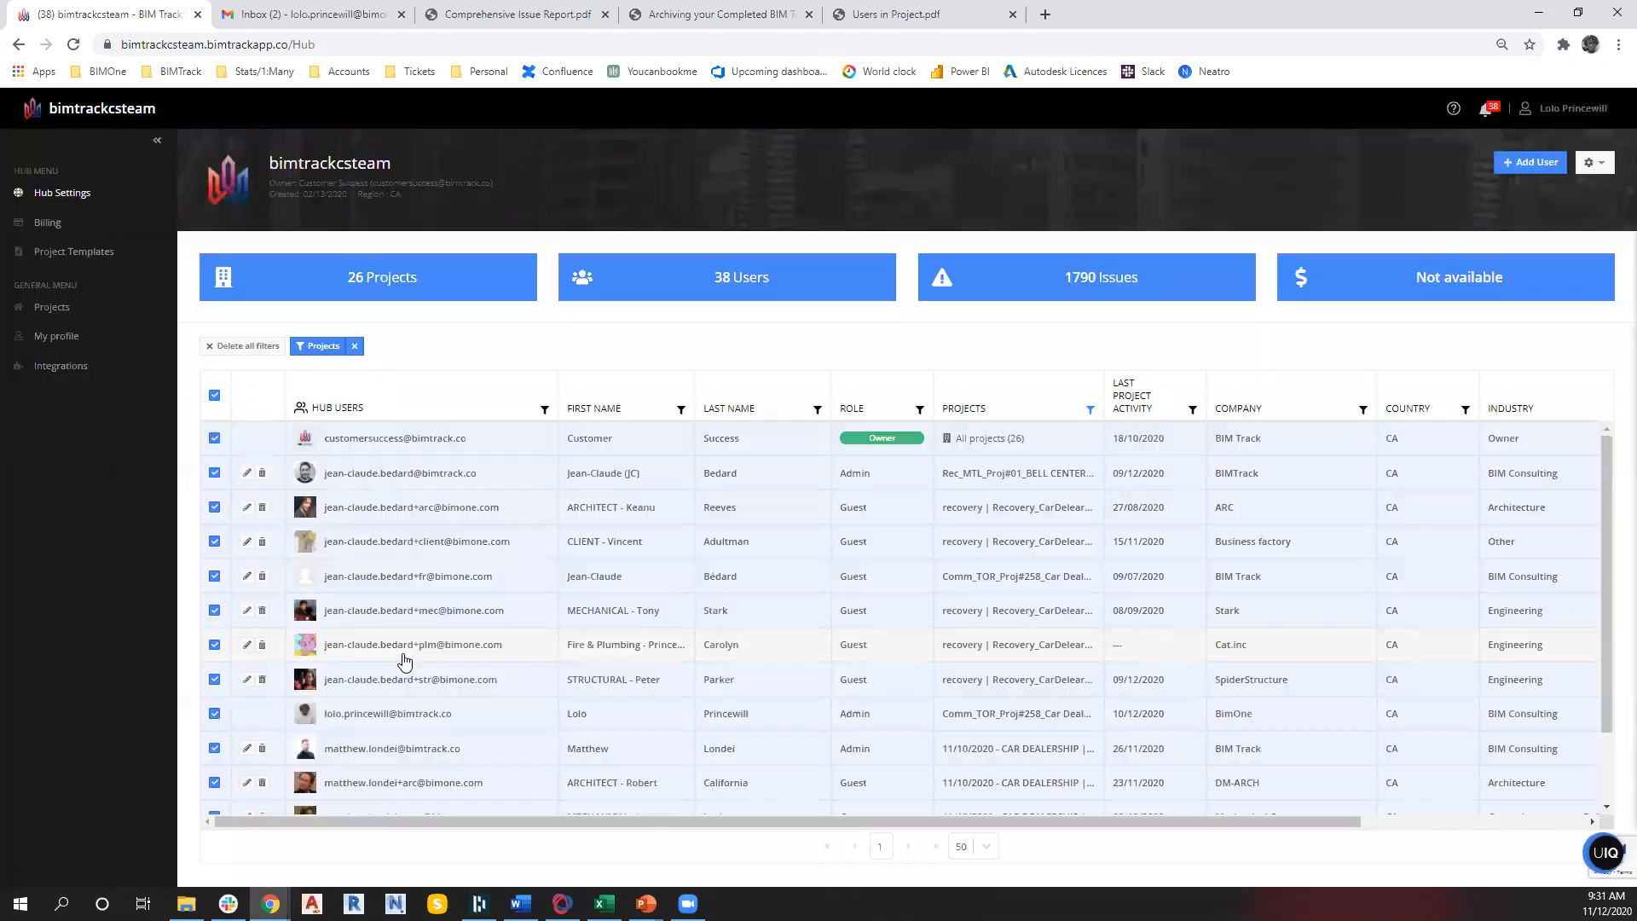
click(51, 308)
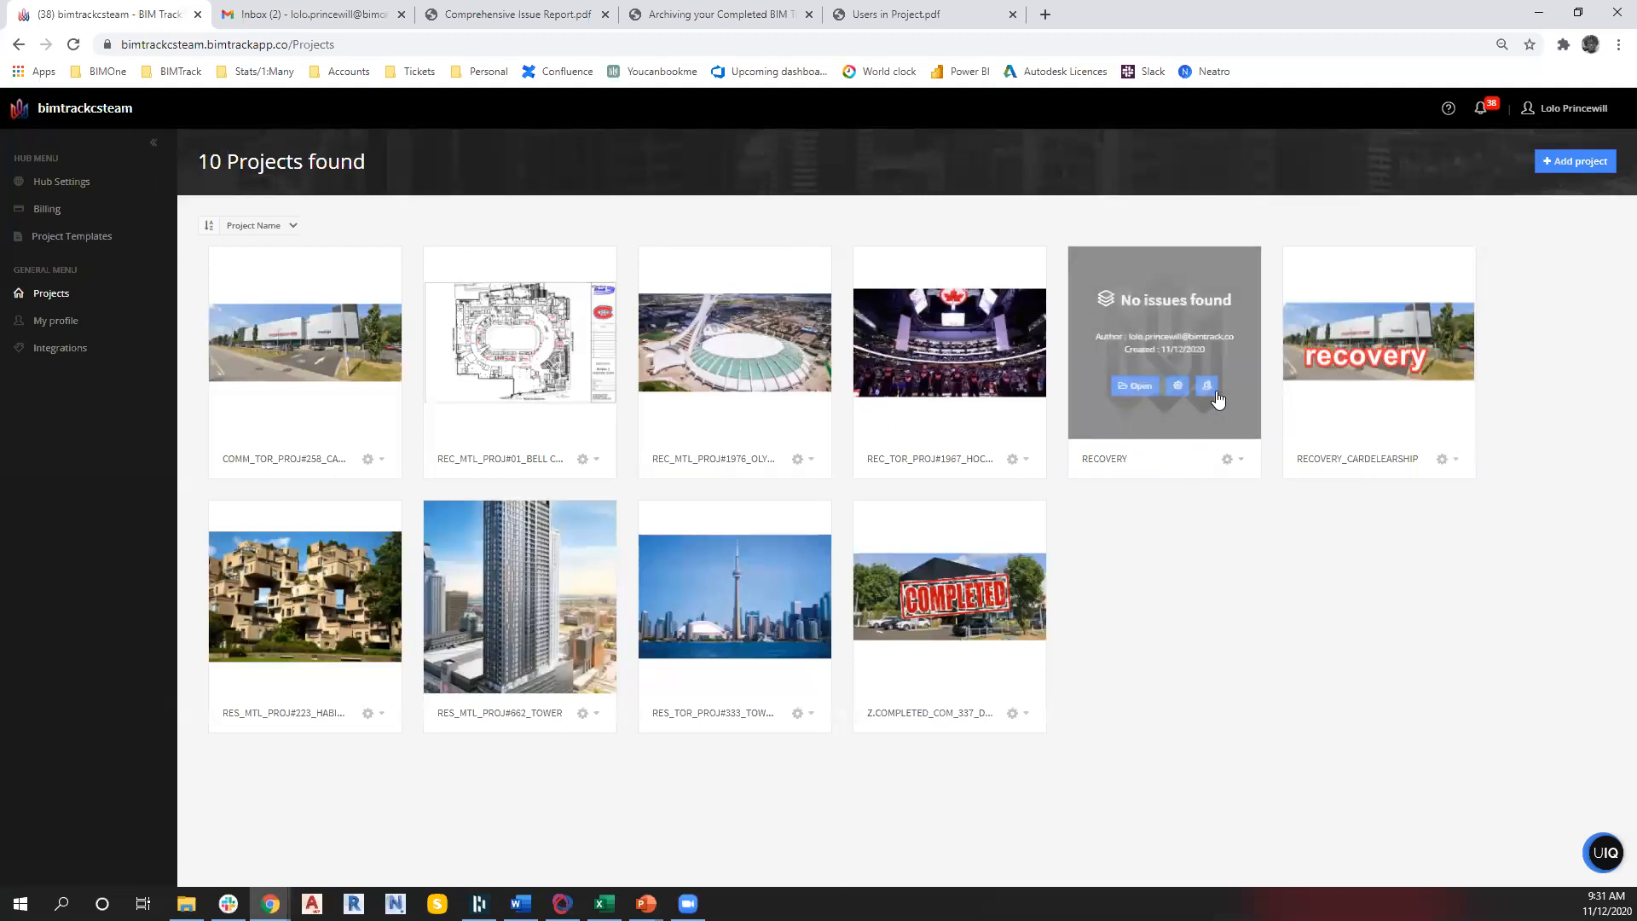
click(1208, 388)
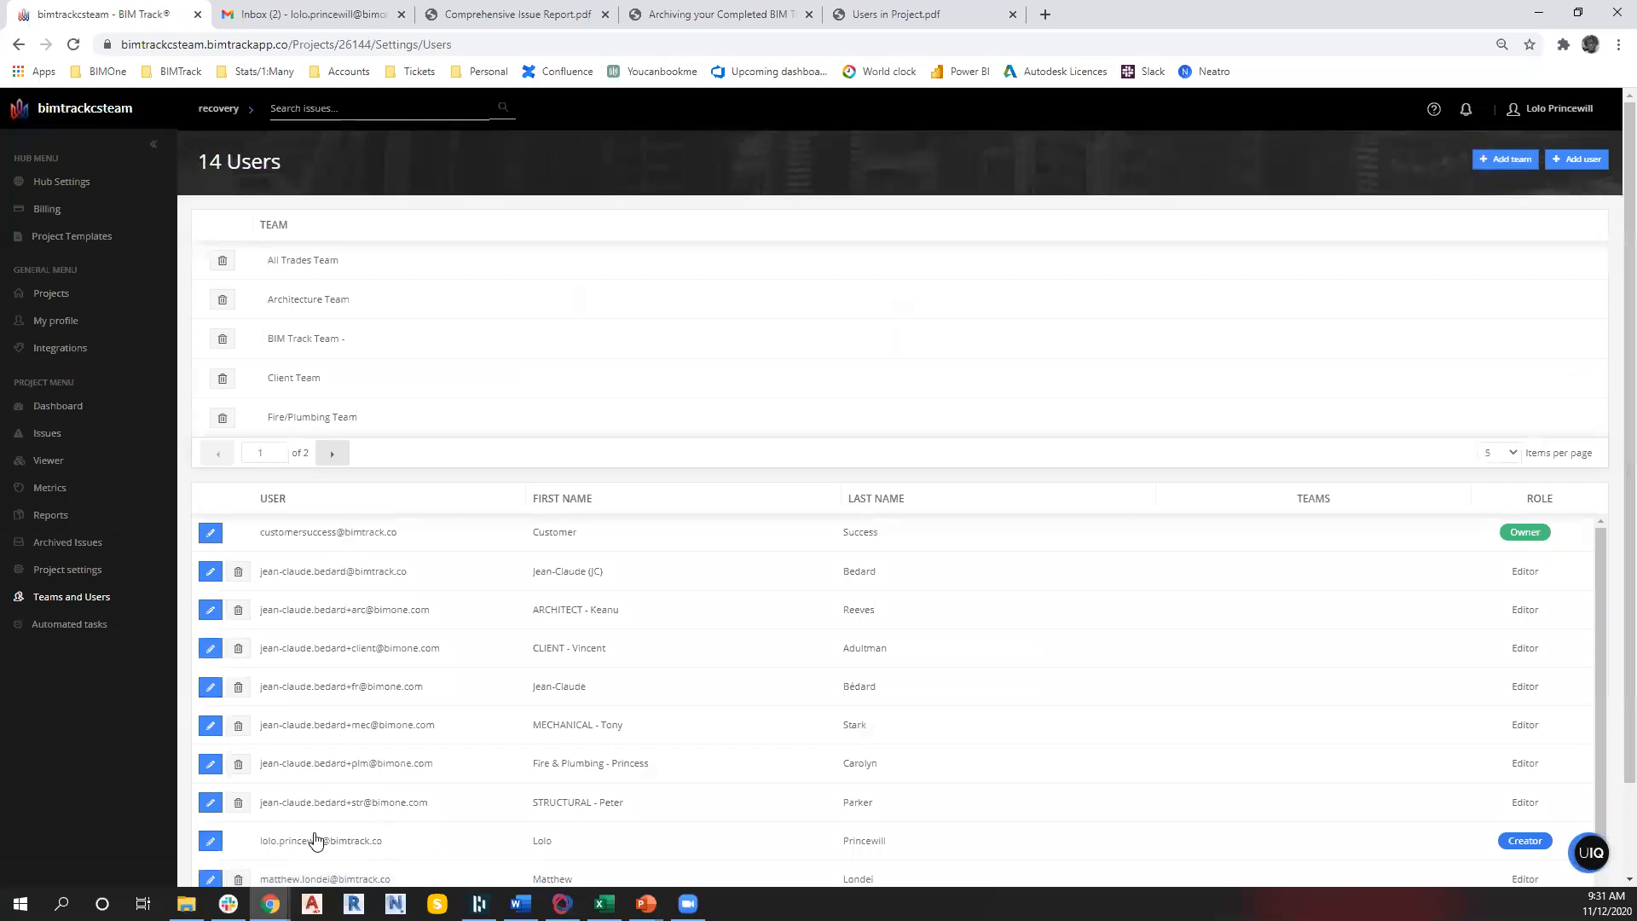
Start importing Issues.bcfzip from the Completed Car Dealership BIM Track project folder into the recovery project's issues and close the import configuration
click(51, 435)
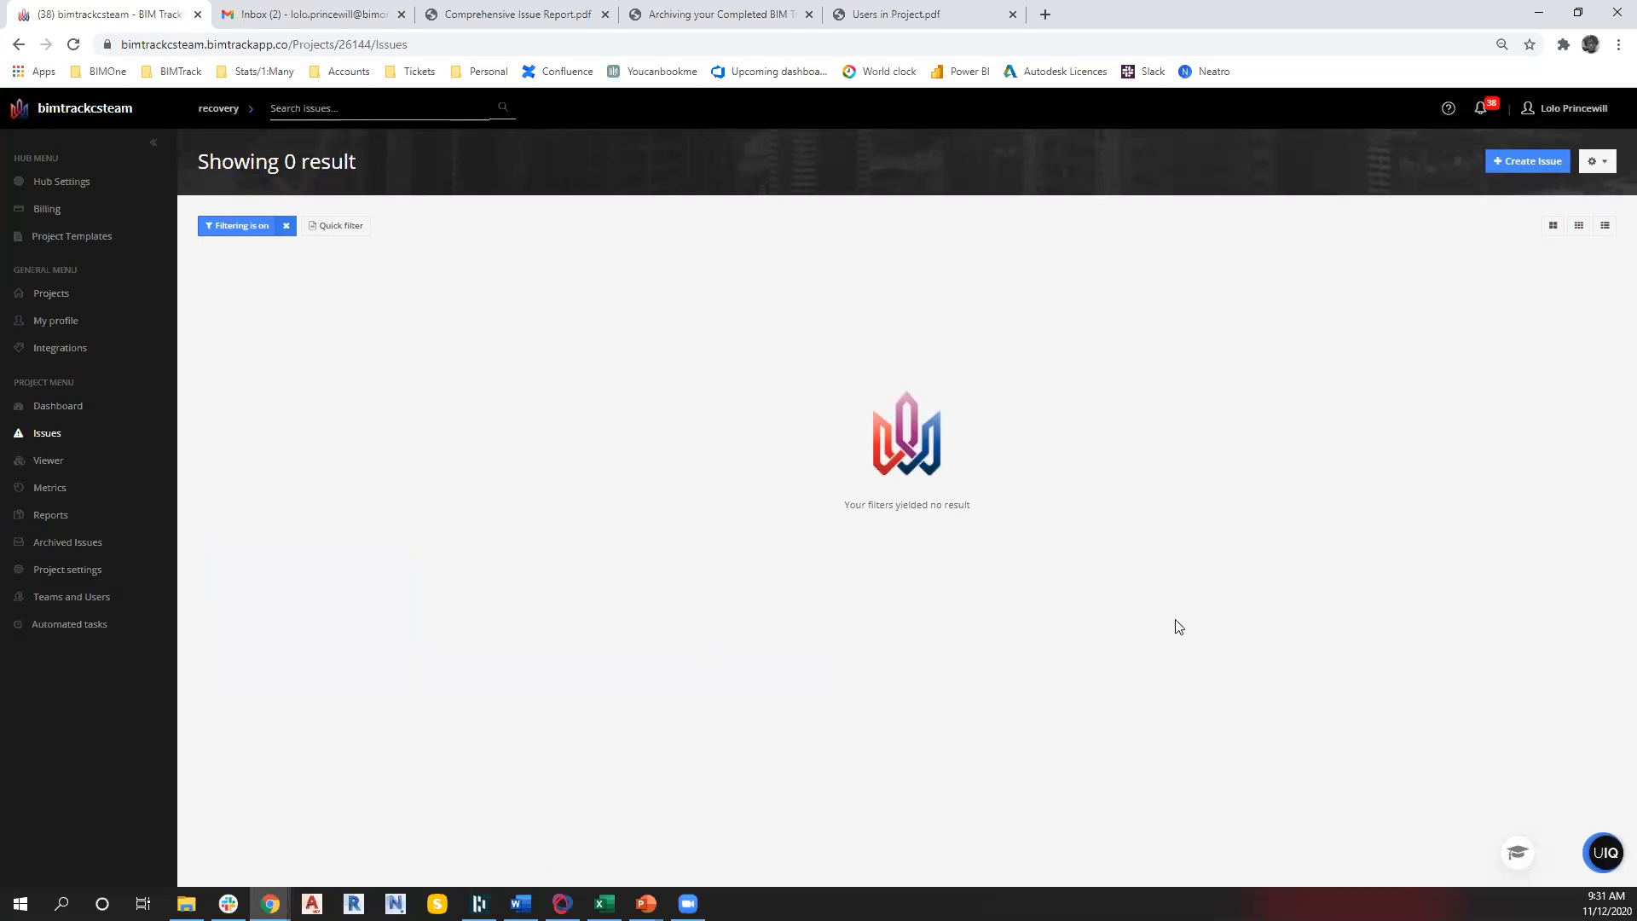
click(1610, 162)
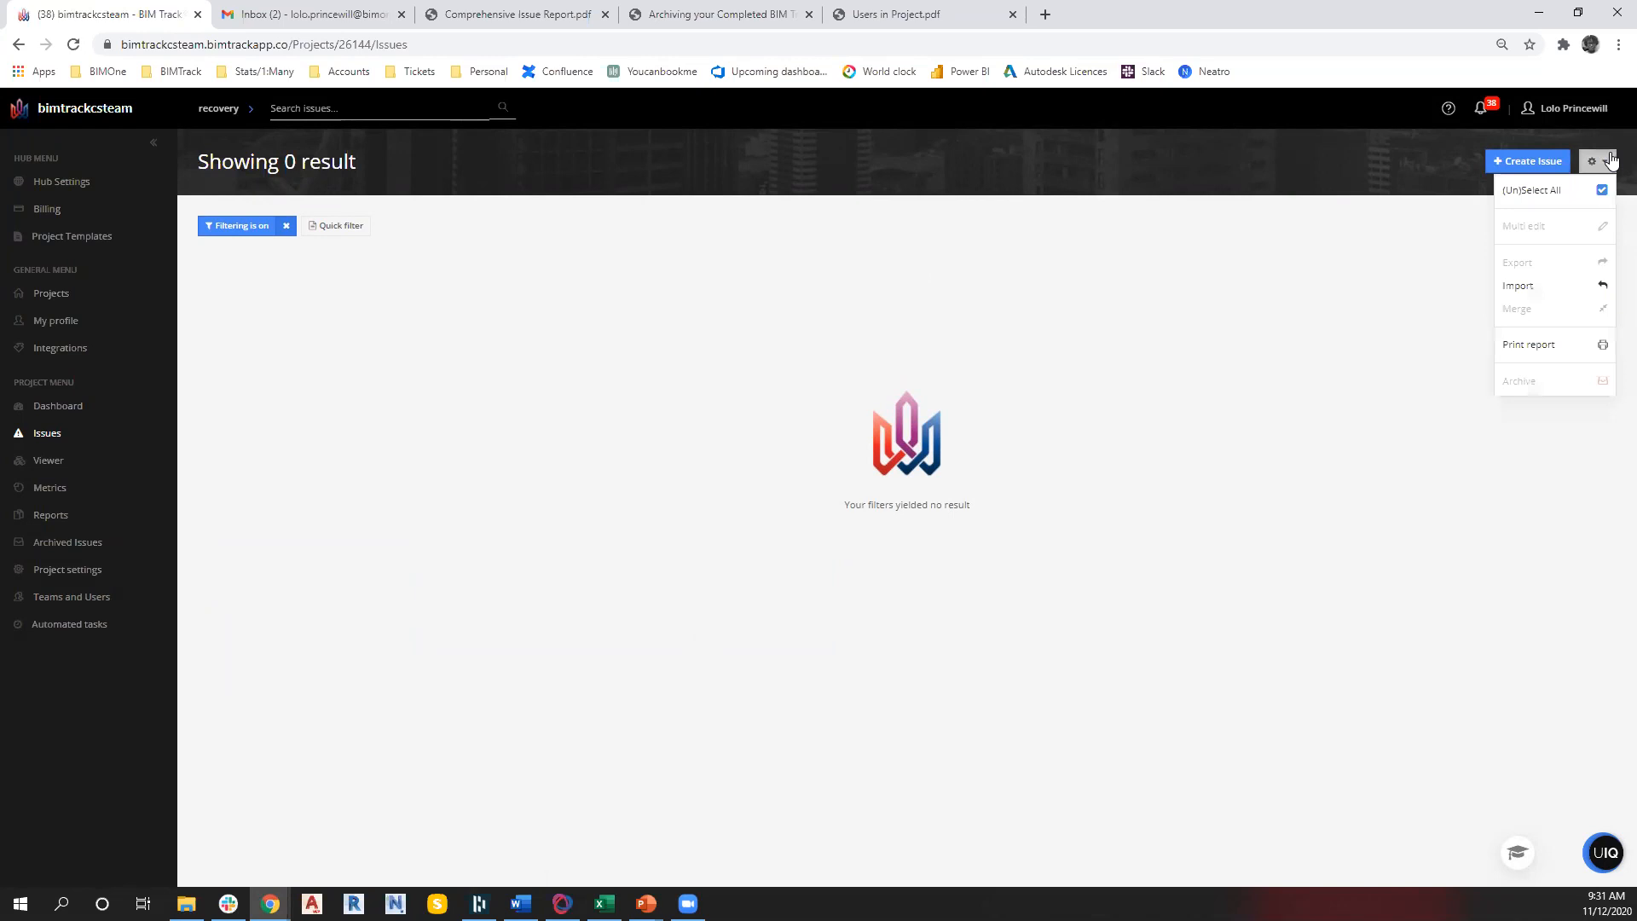
click(1541, 296)
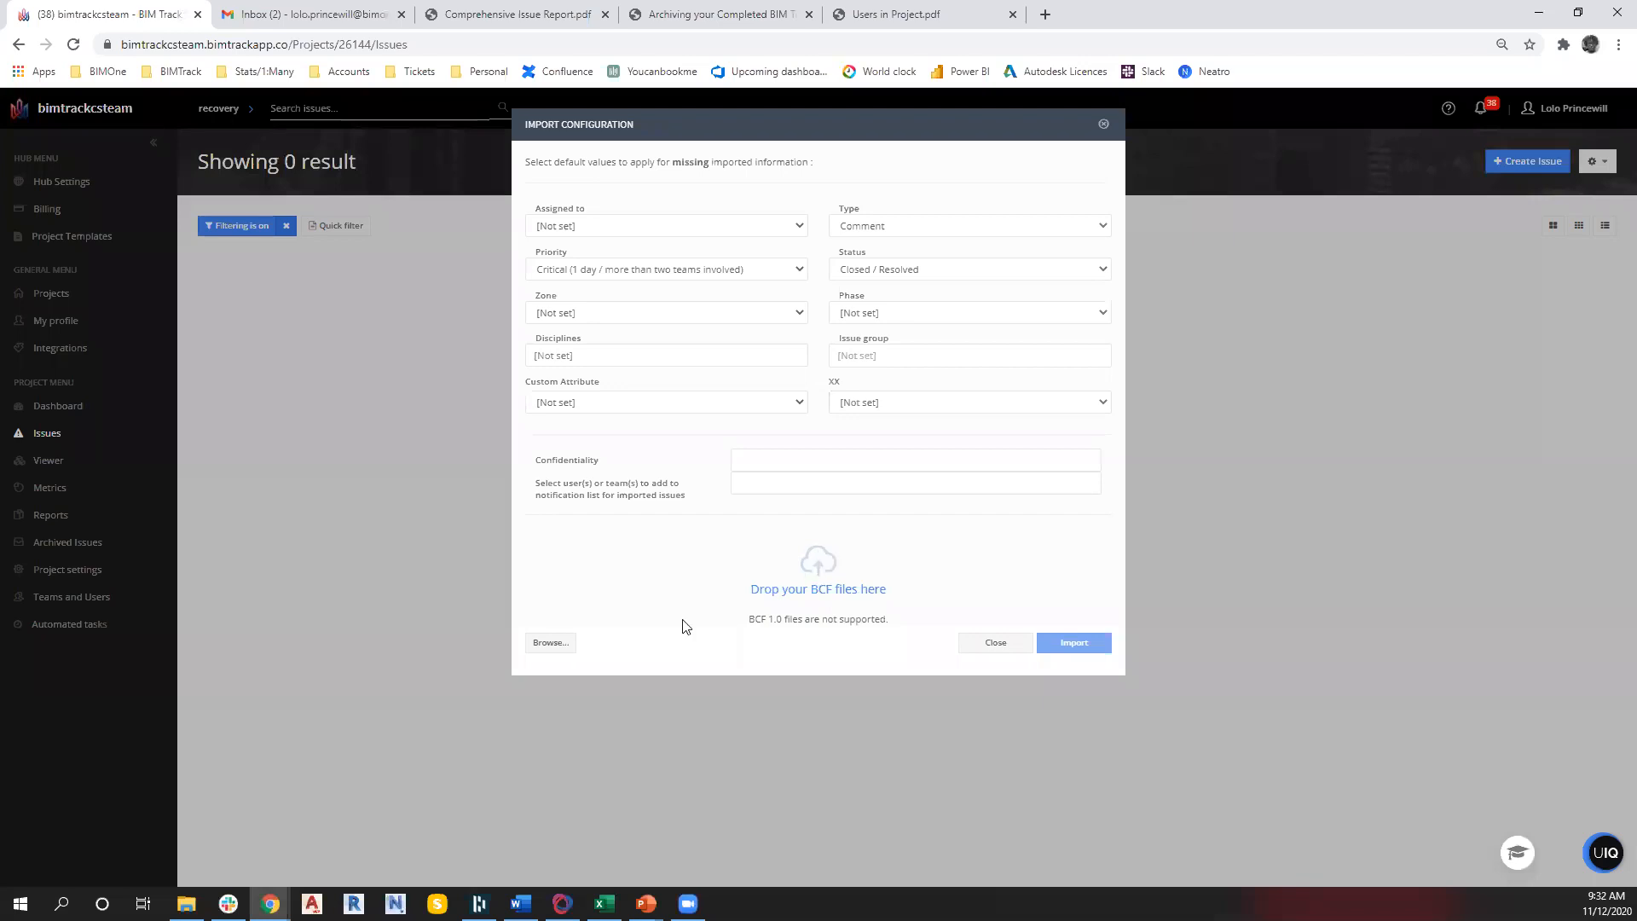
click(554, 643)
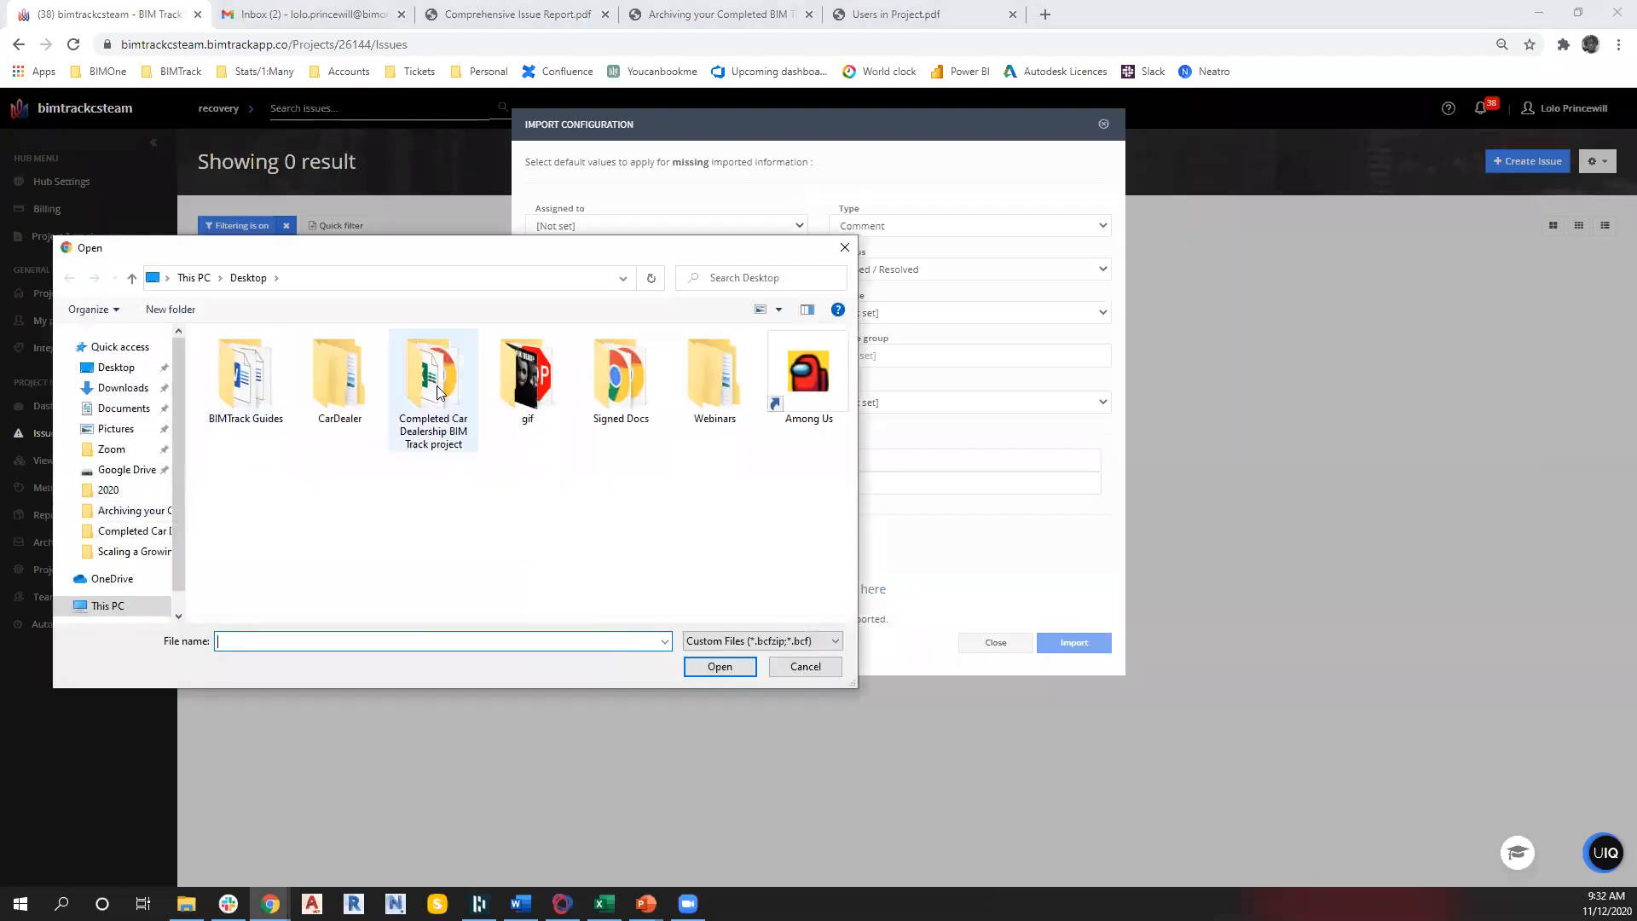
double_click(437, 392)
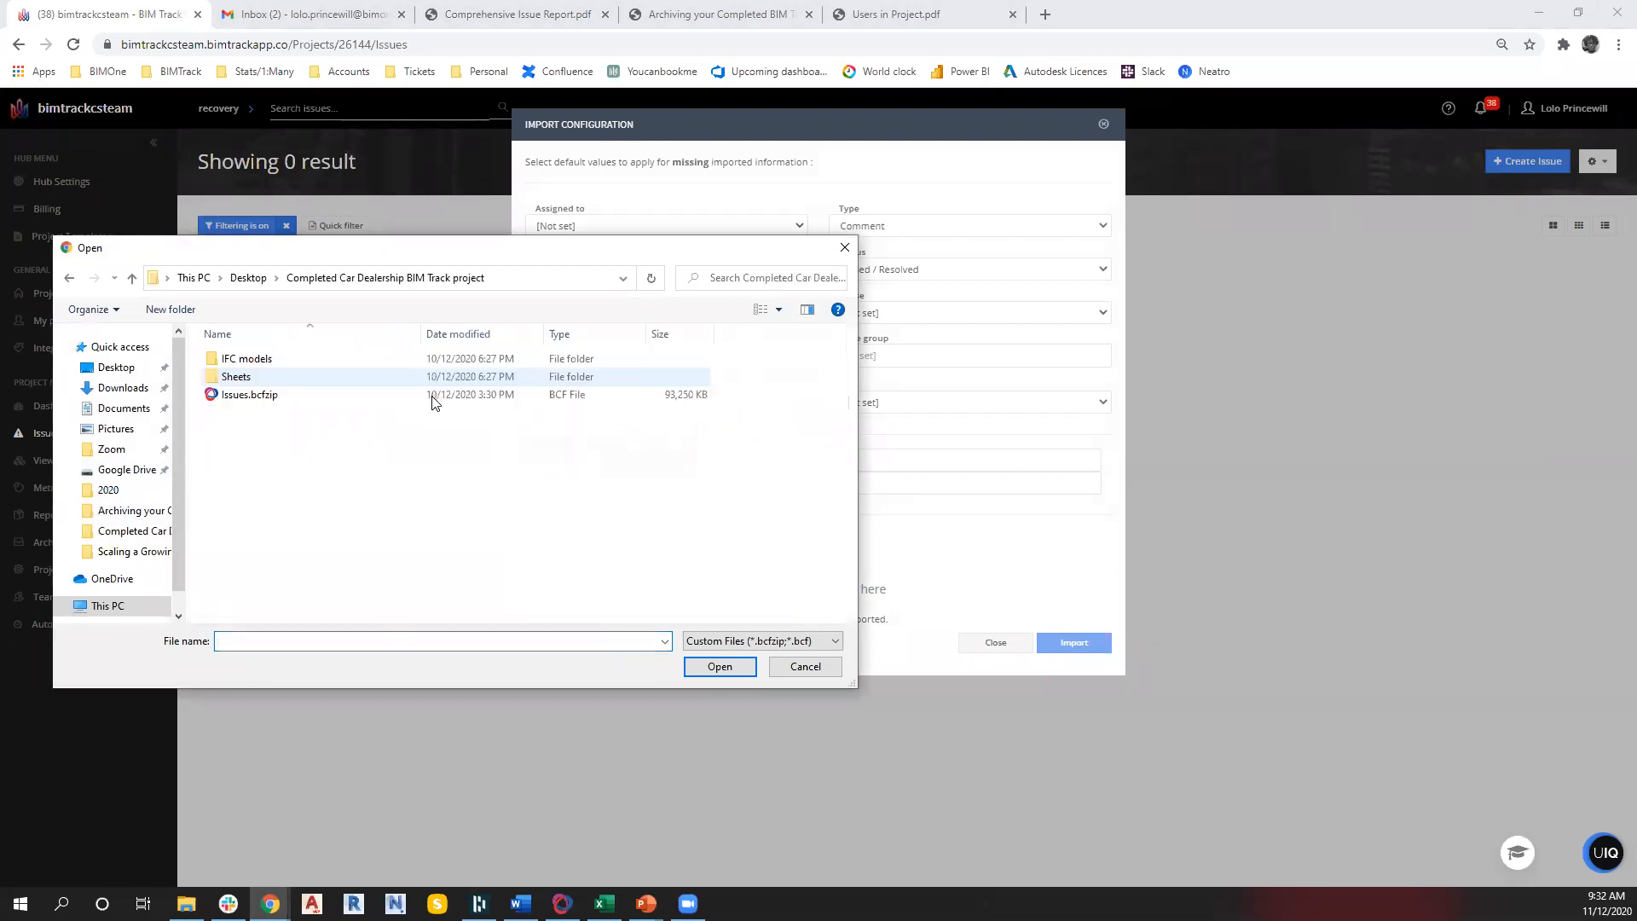
click(253, 397)
click(719, 666)
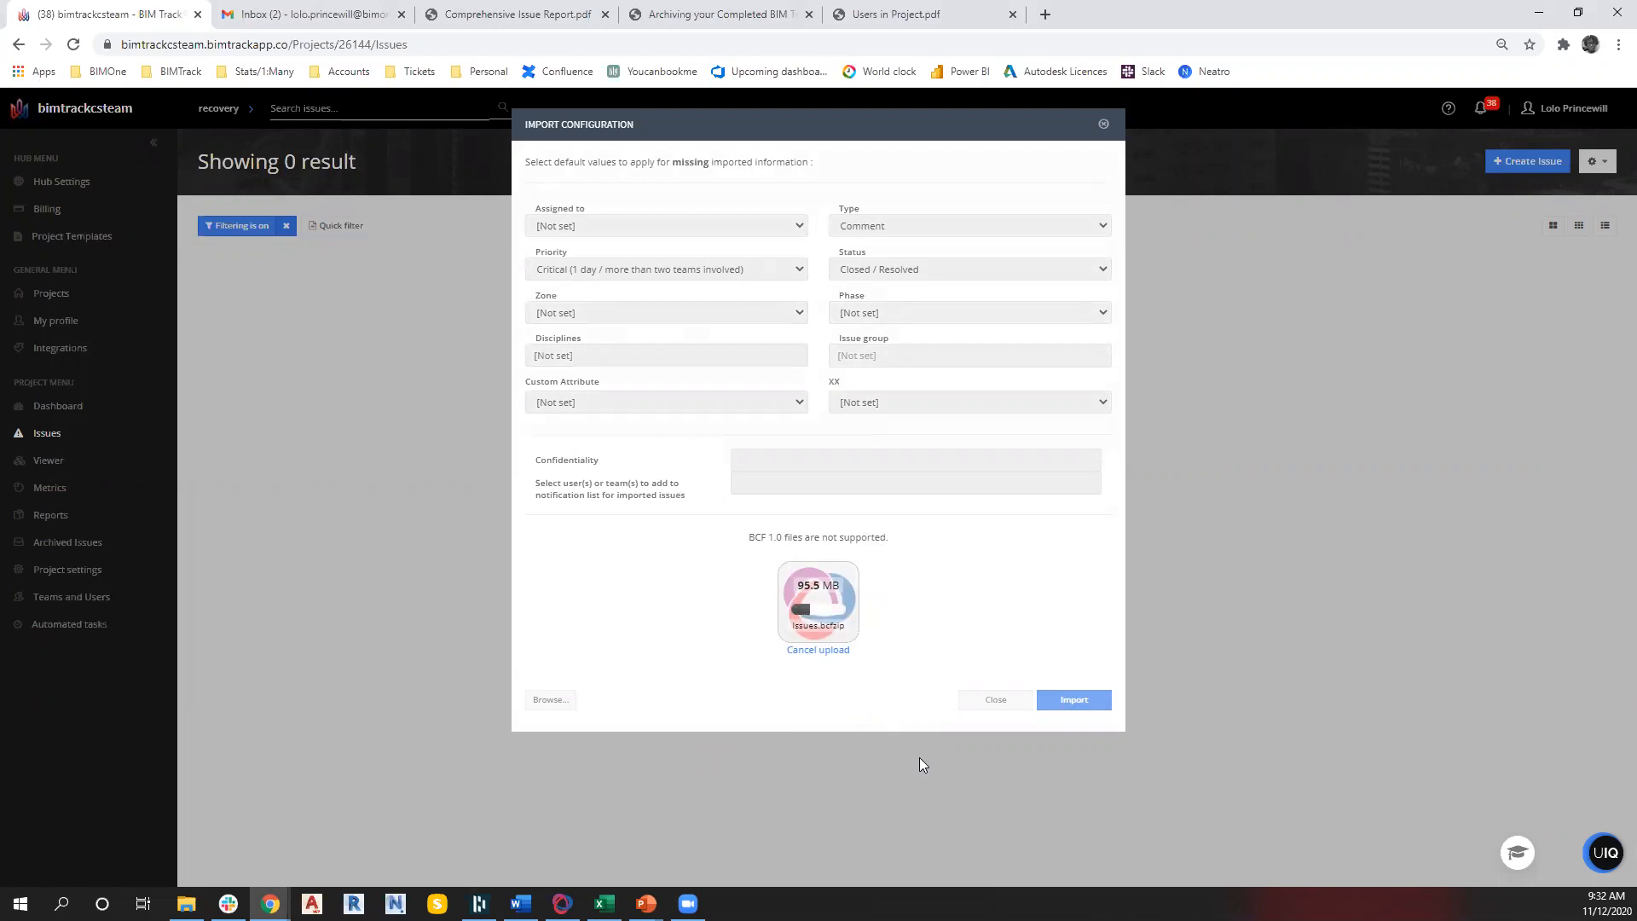
click(1103, 123)
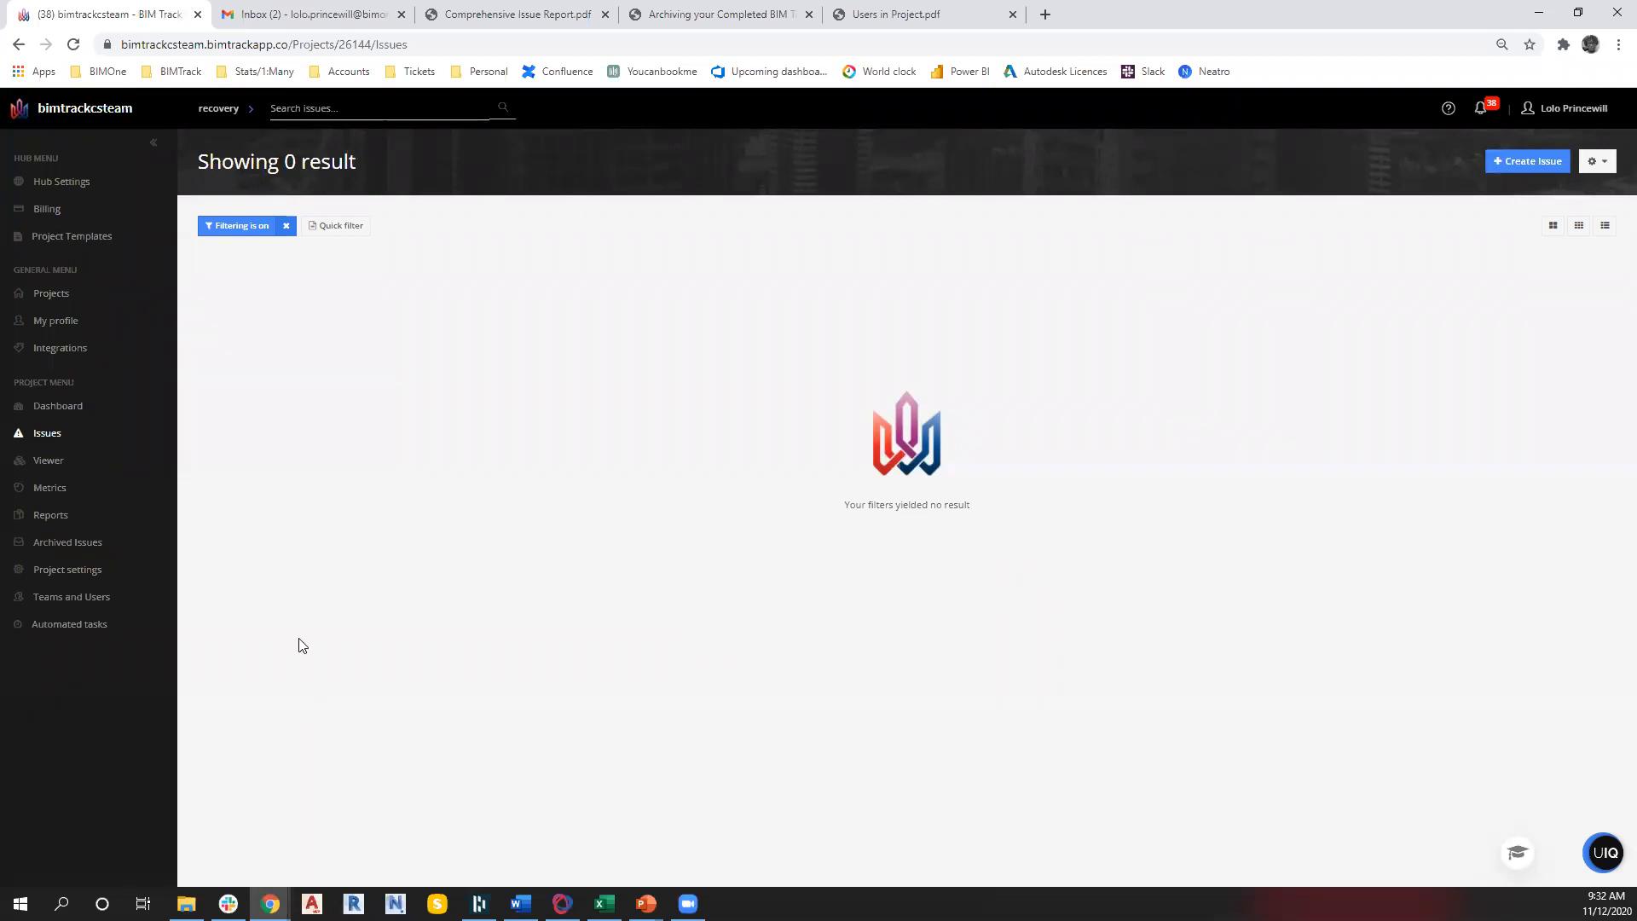
Switch to the Gmail inbox and open the "Your BCF file was imported successfully" message
click(332, 23)
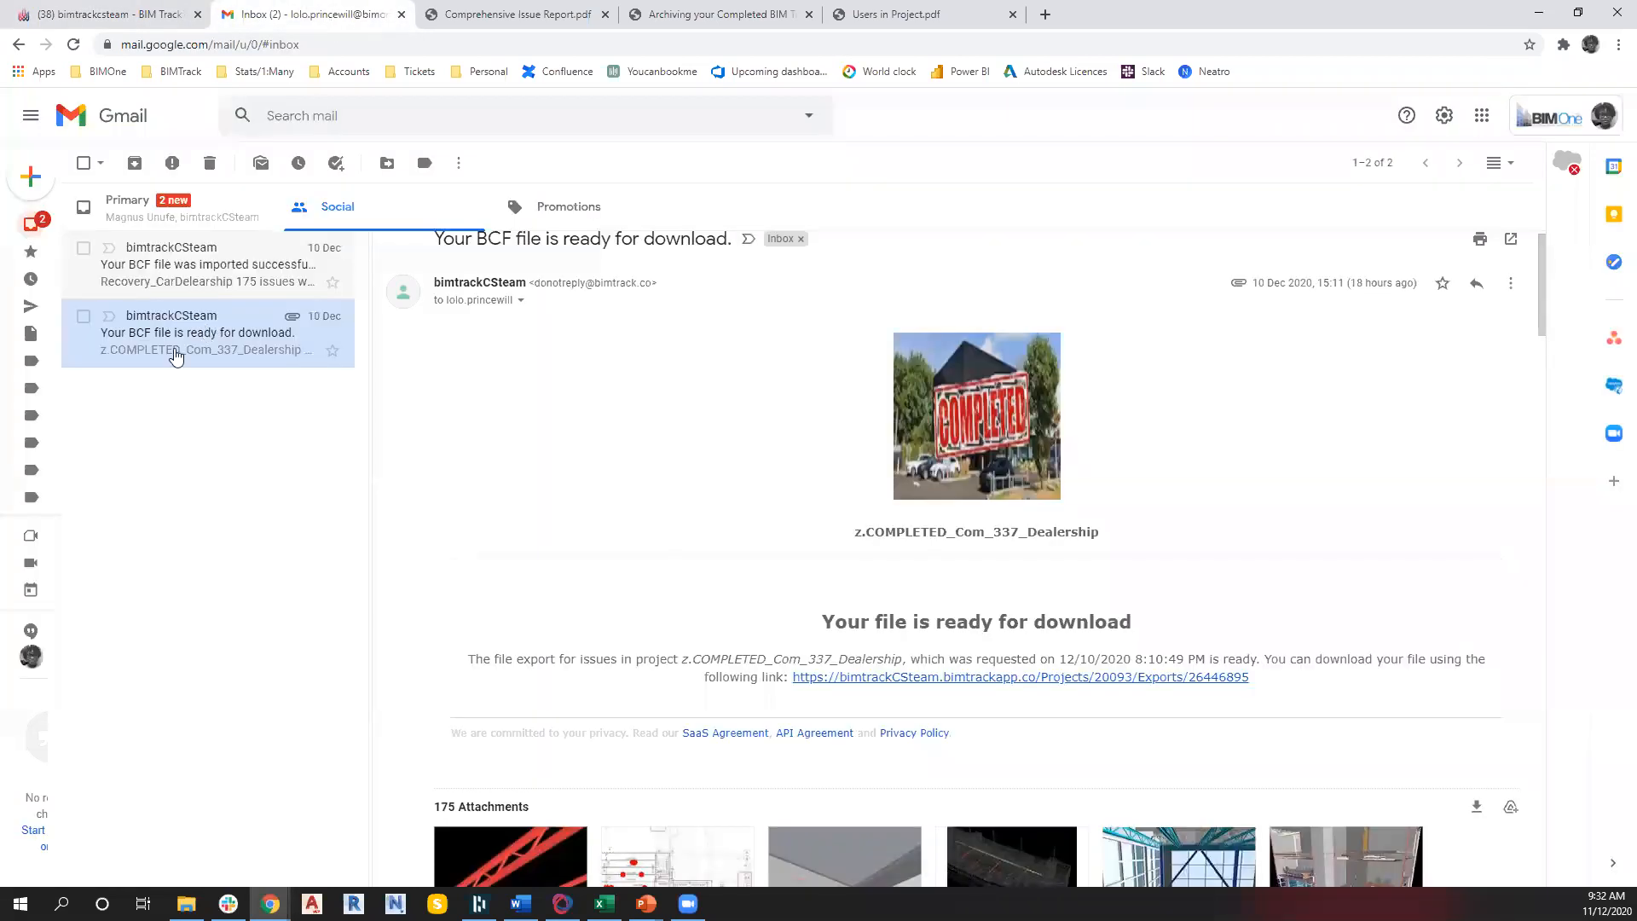
click(162, 271)
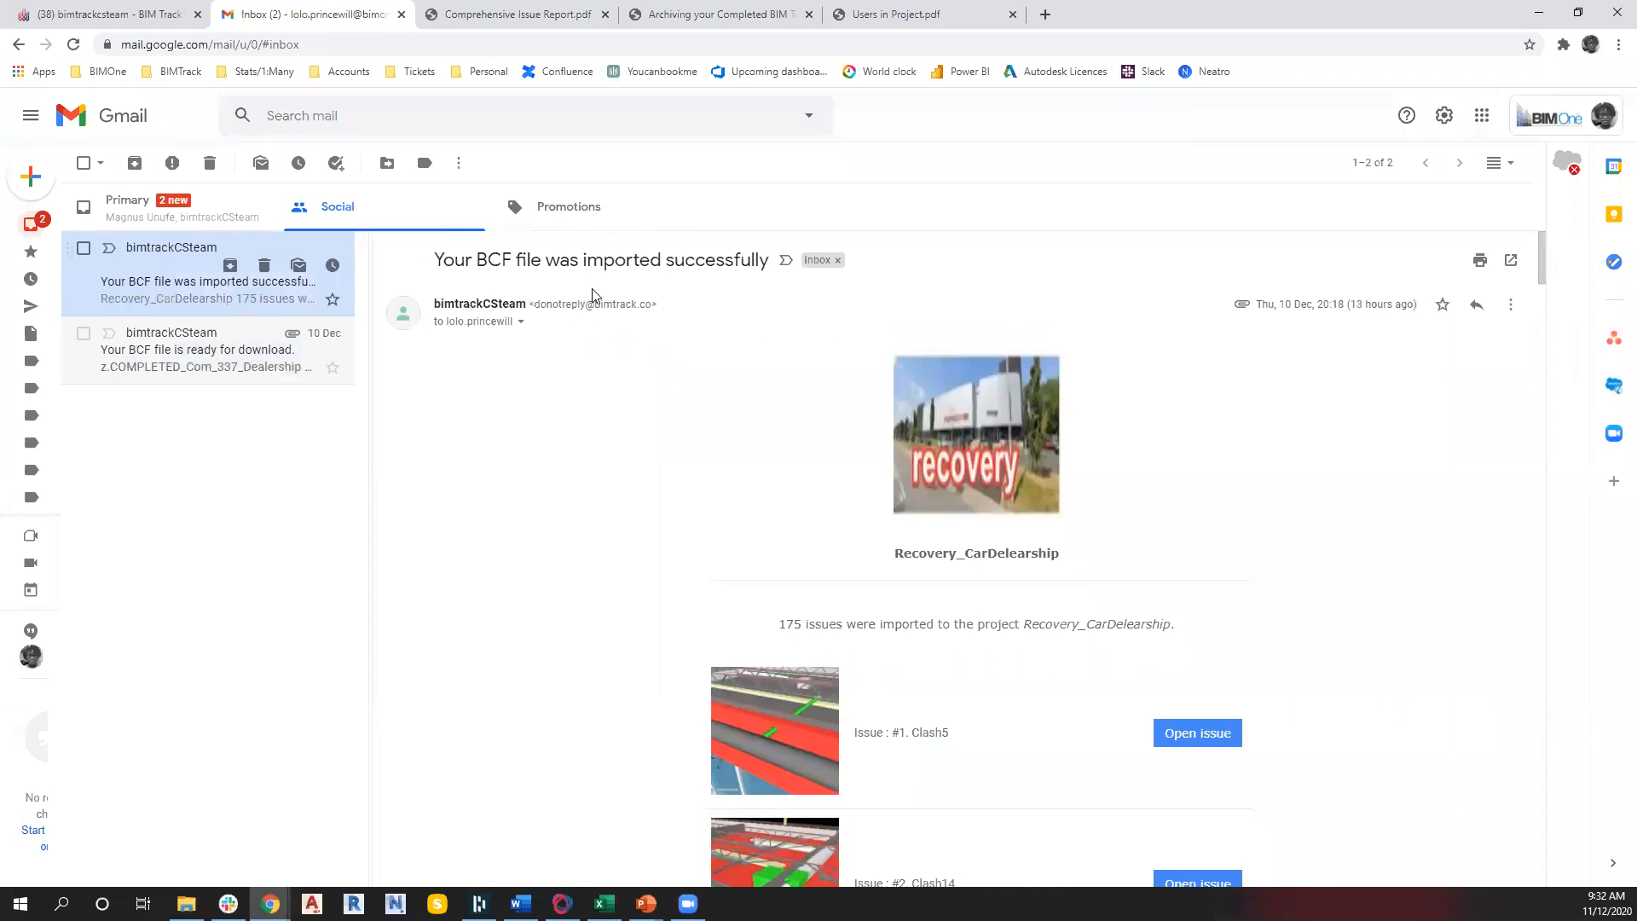
Look through the list of imported issues in the BCF import confirmation email
scroll(567, 499, down, 3)
scroll(559, 503, down, 15)
scroll(627, 559, up, 9)
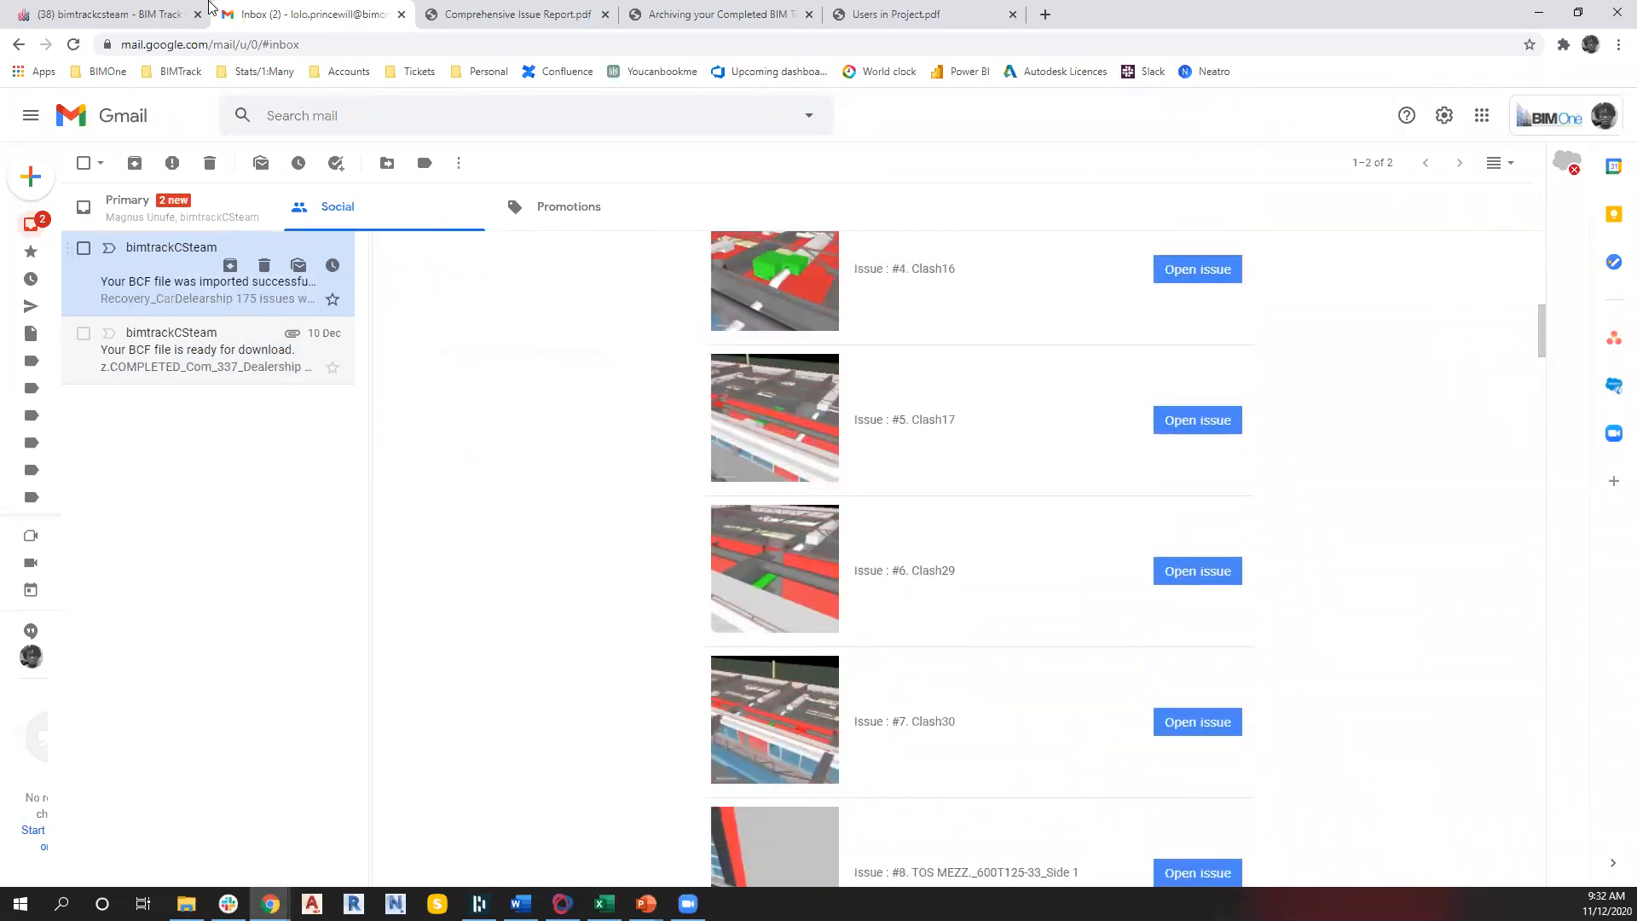
Switch back to BIM Track and open the Recovery_CarDelearship project's issues from the hub's project list
click(158, 14)
click(51, 293)
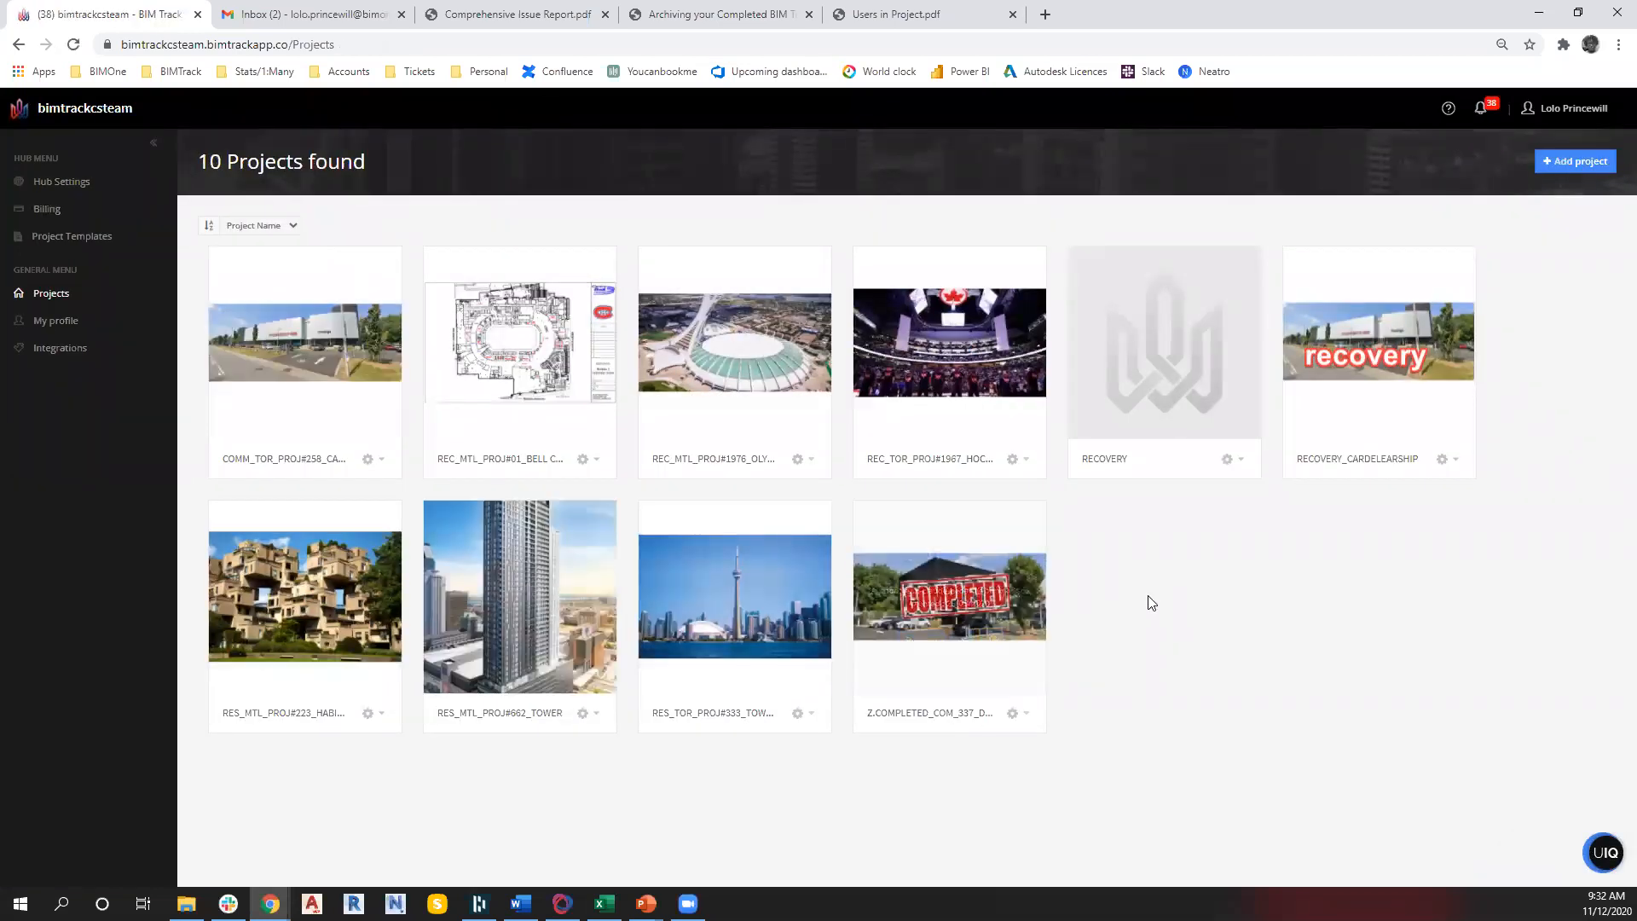
mouse_move(1164, 345)
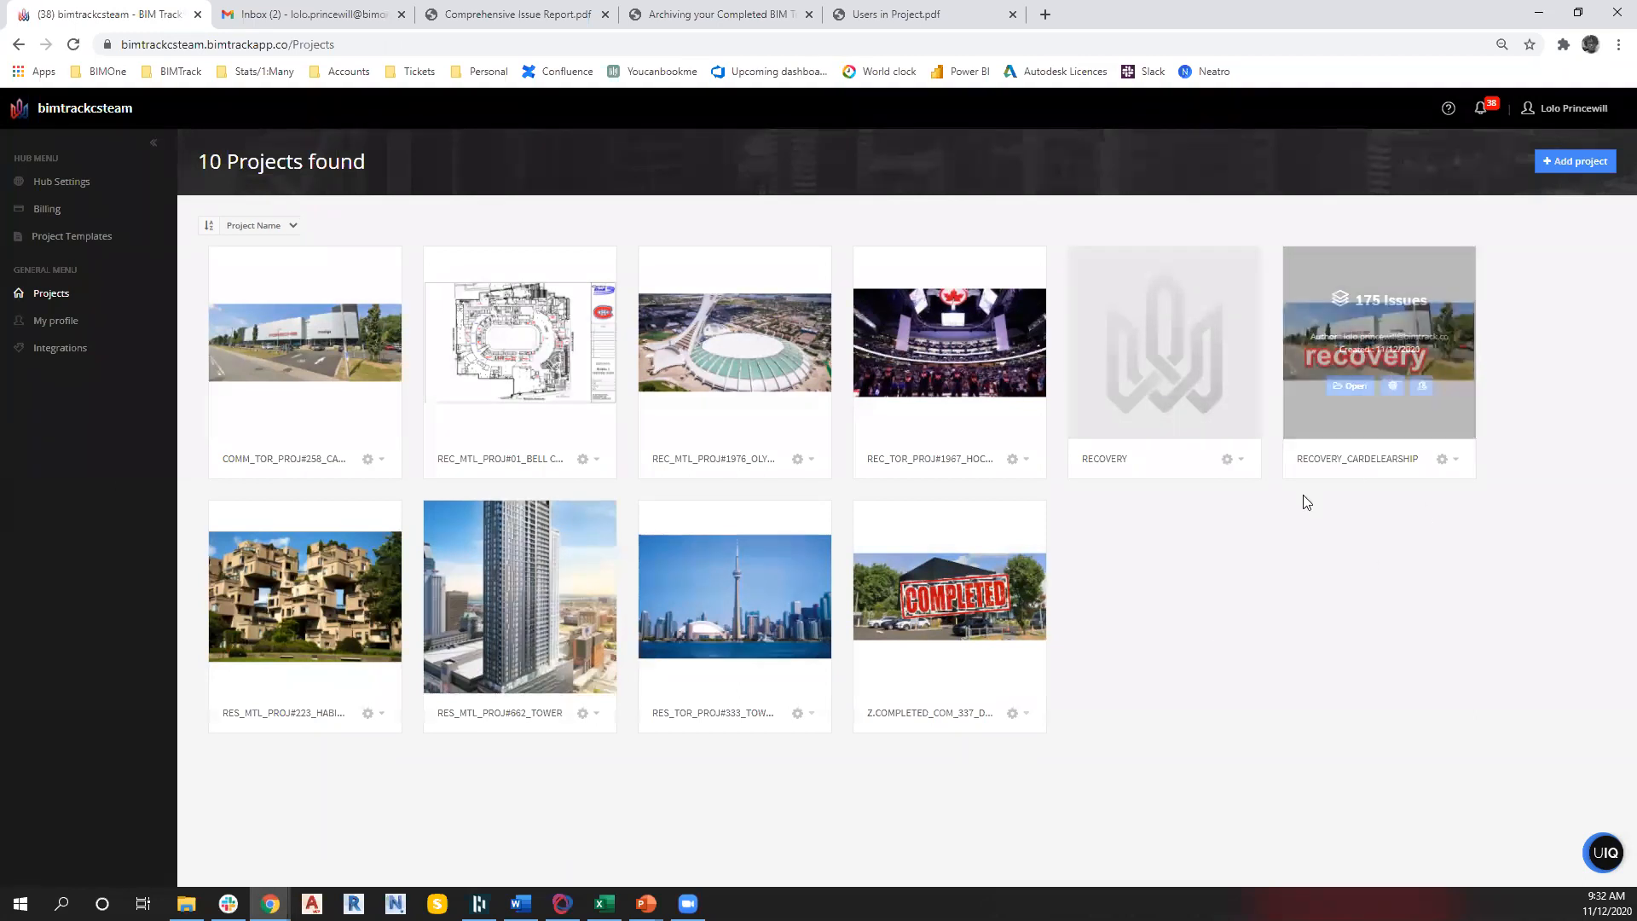
click(1445, 327)
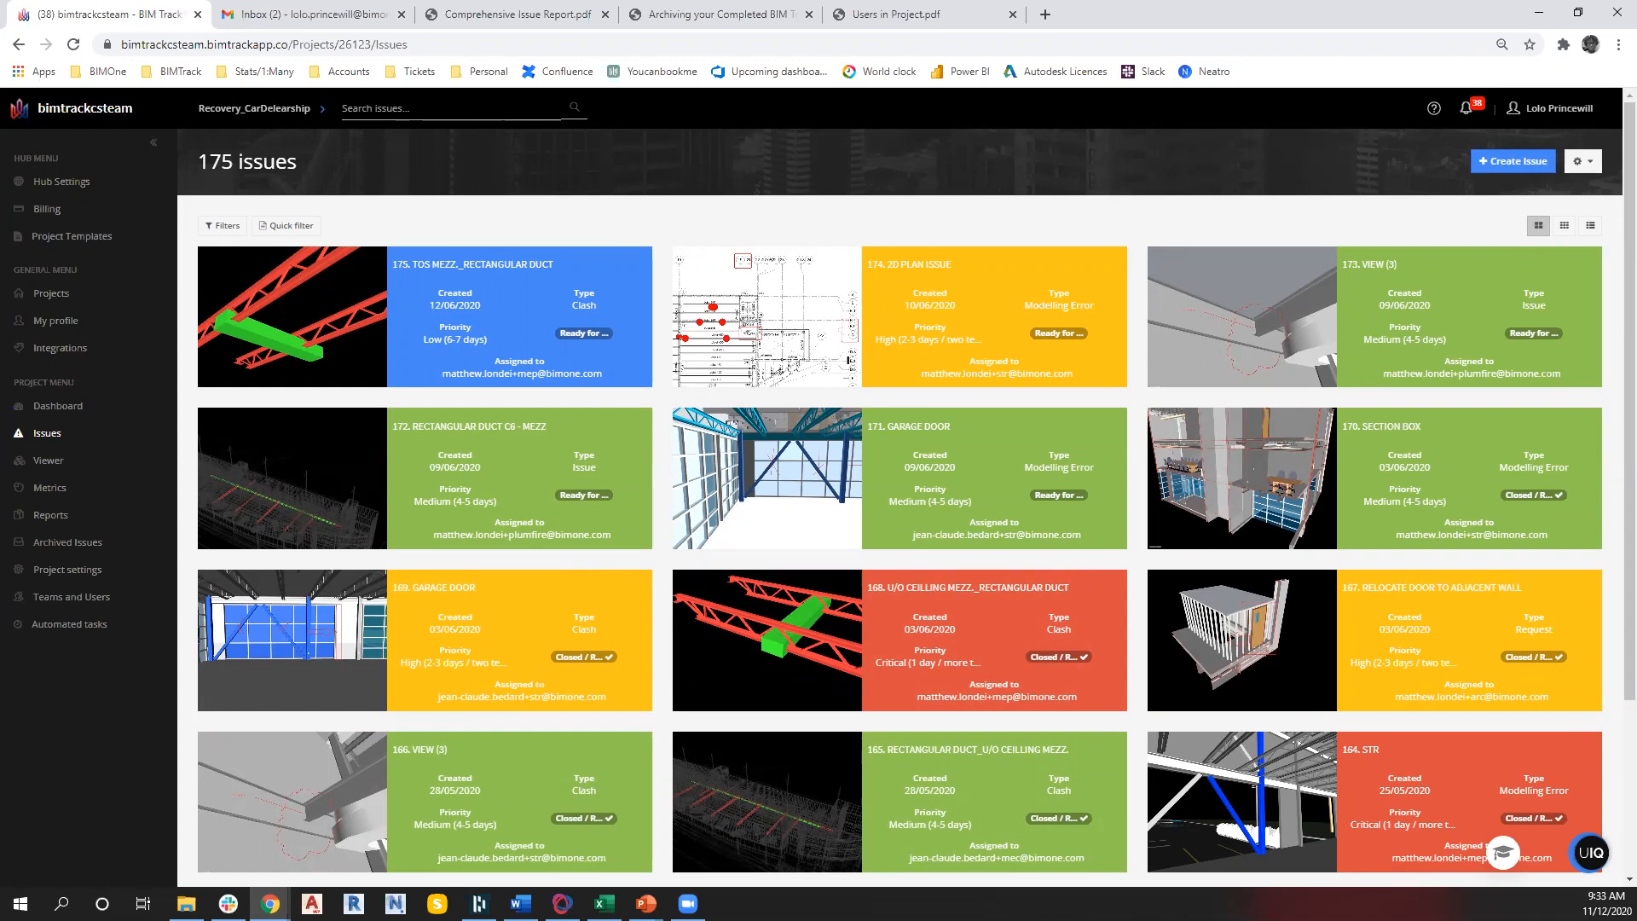
Arrange the completed project's issue 842 side by side with the recovery project and open recovered issue 175
key(alt+Tab)
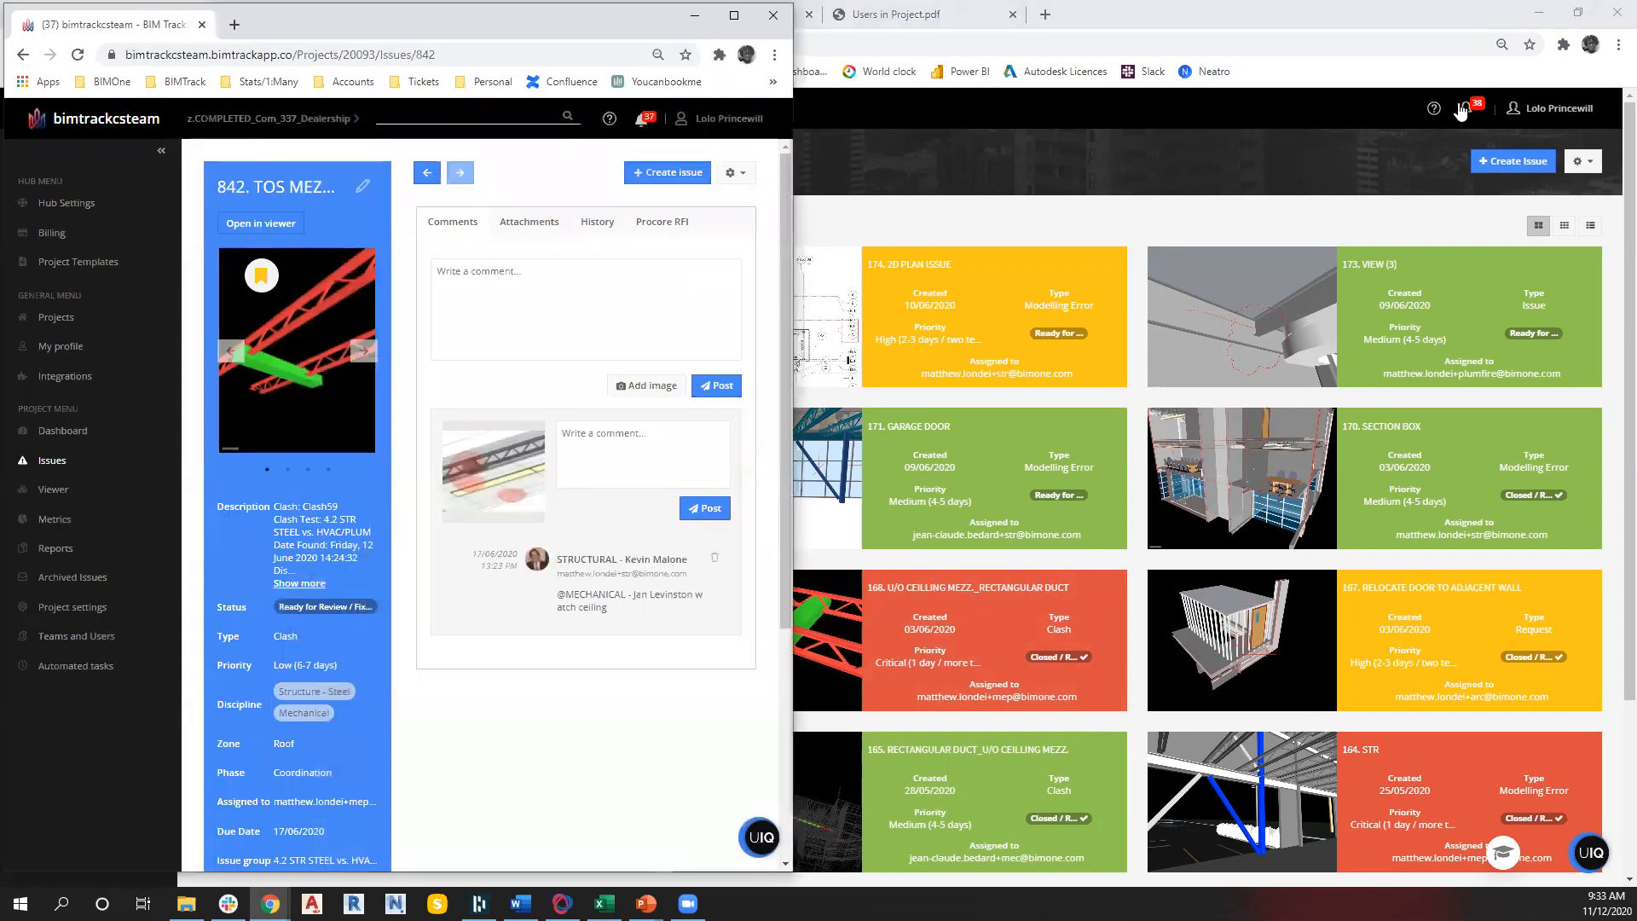
click(1579, 14)
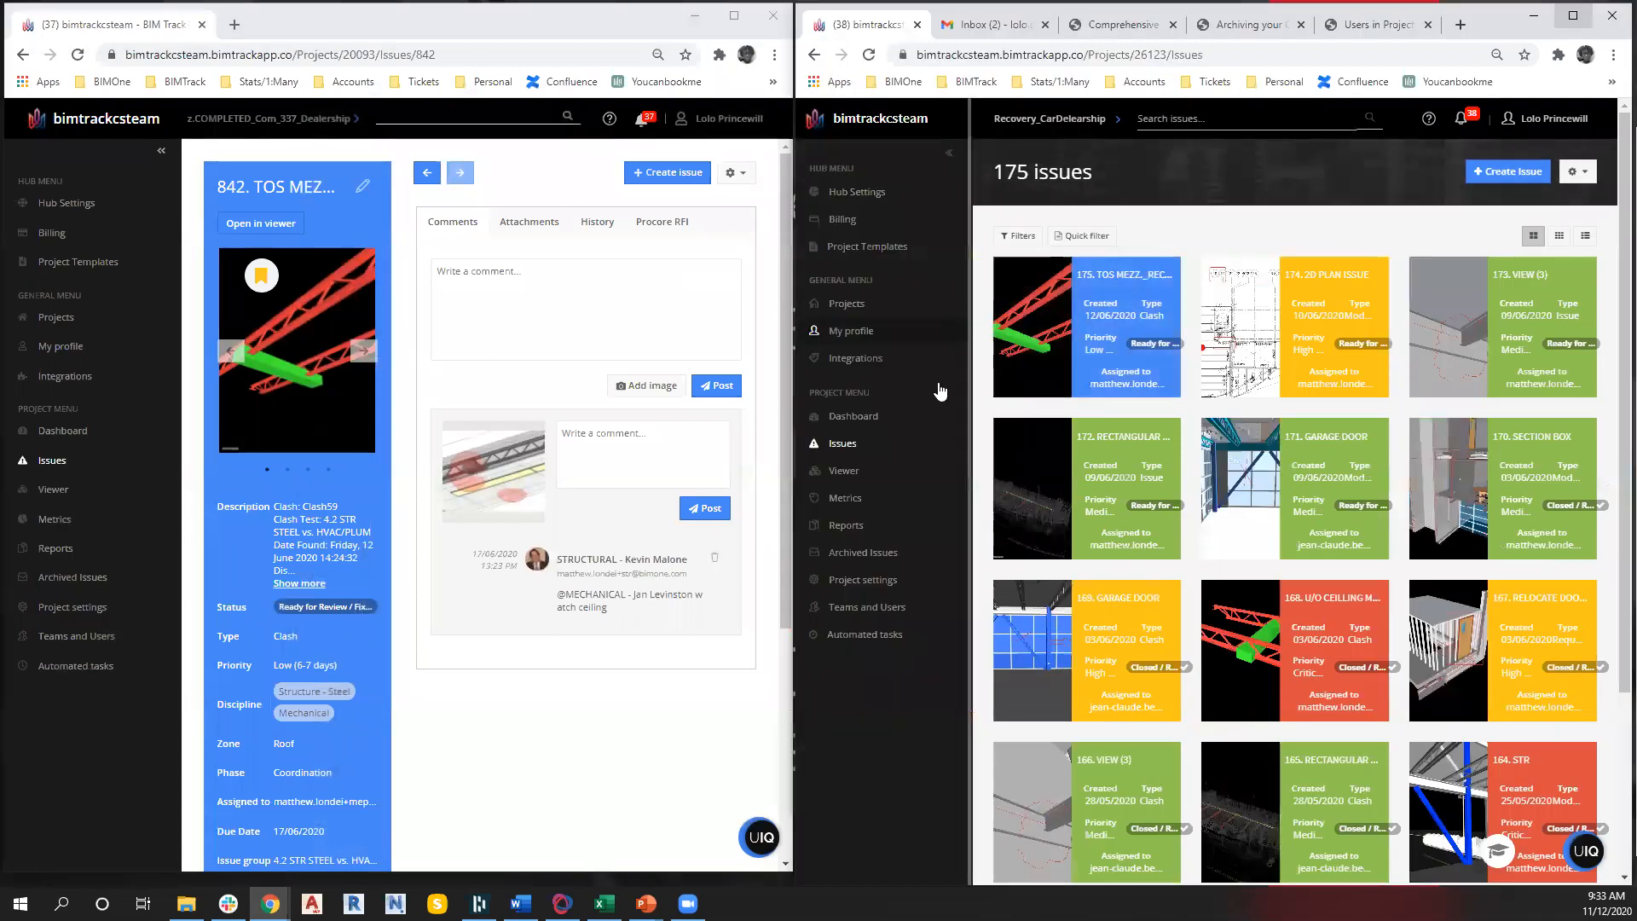
click(1098, 350)
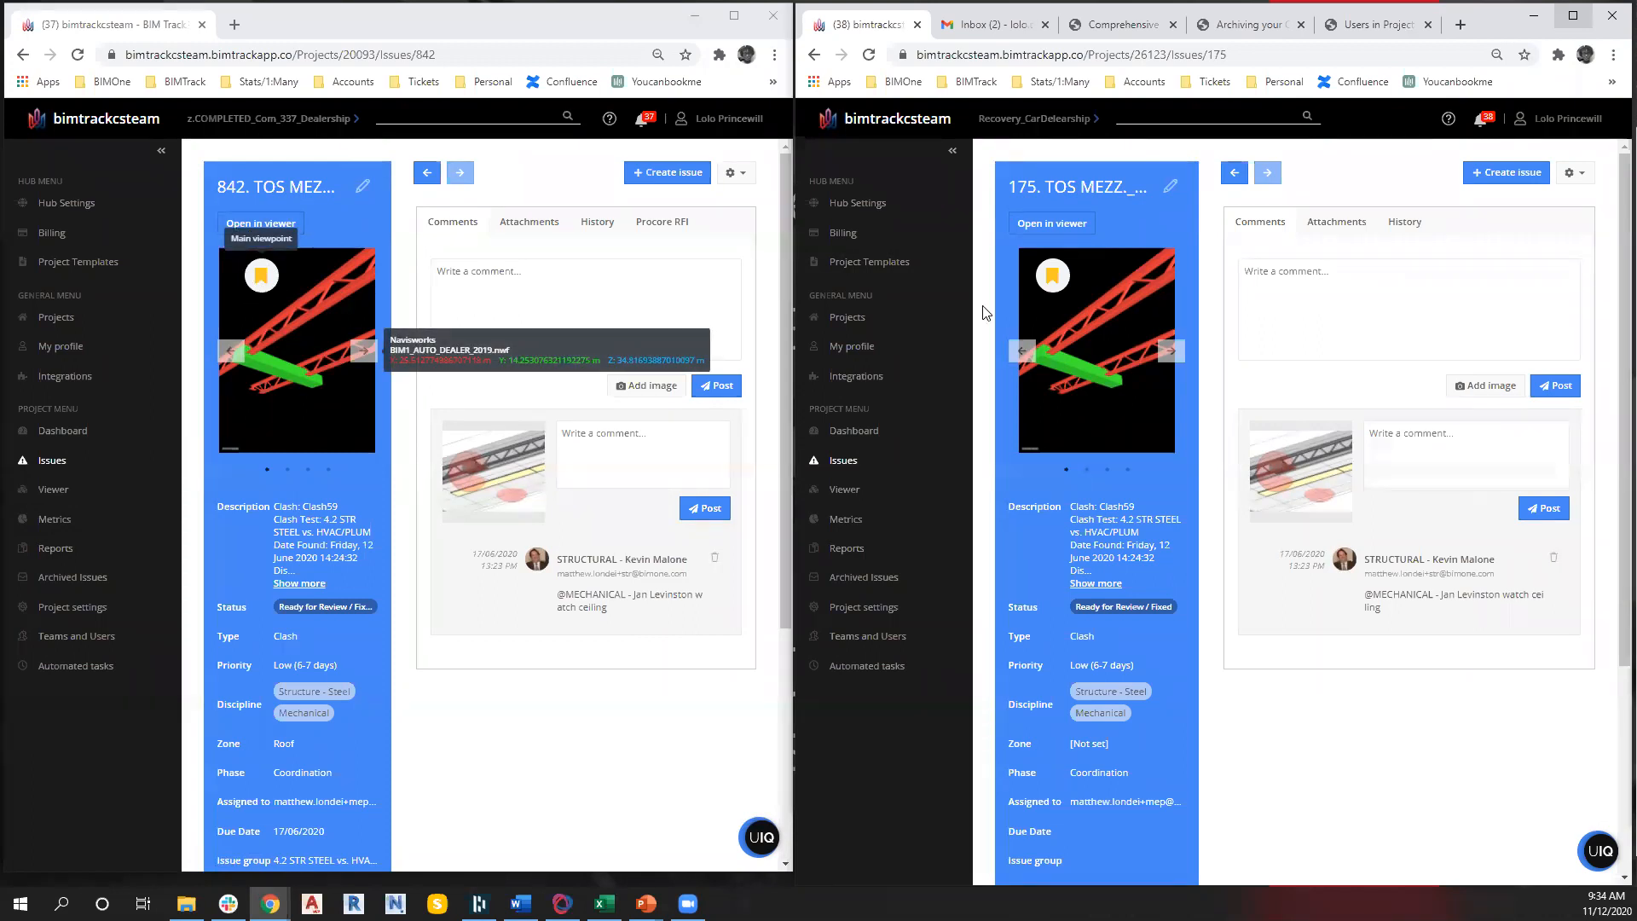
Step through the viewpoint images of issues 842 and 175 to the last one and compare both issues' attributes
click(364, 350)
click(364, 350)
click(365, 352)
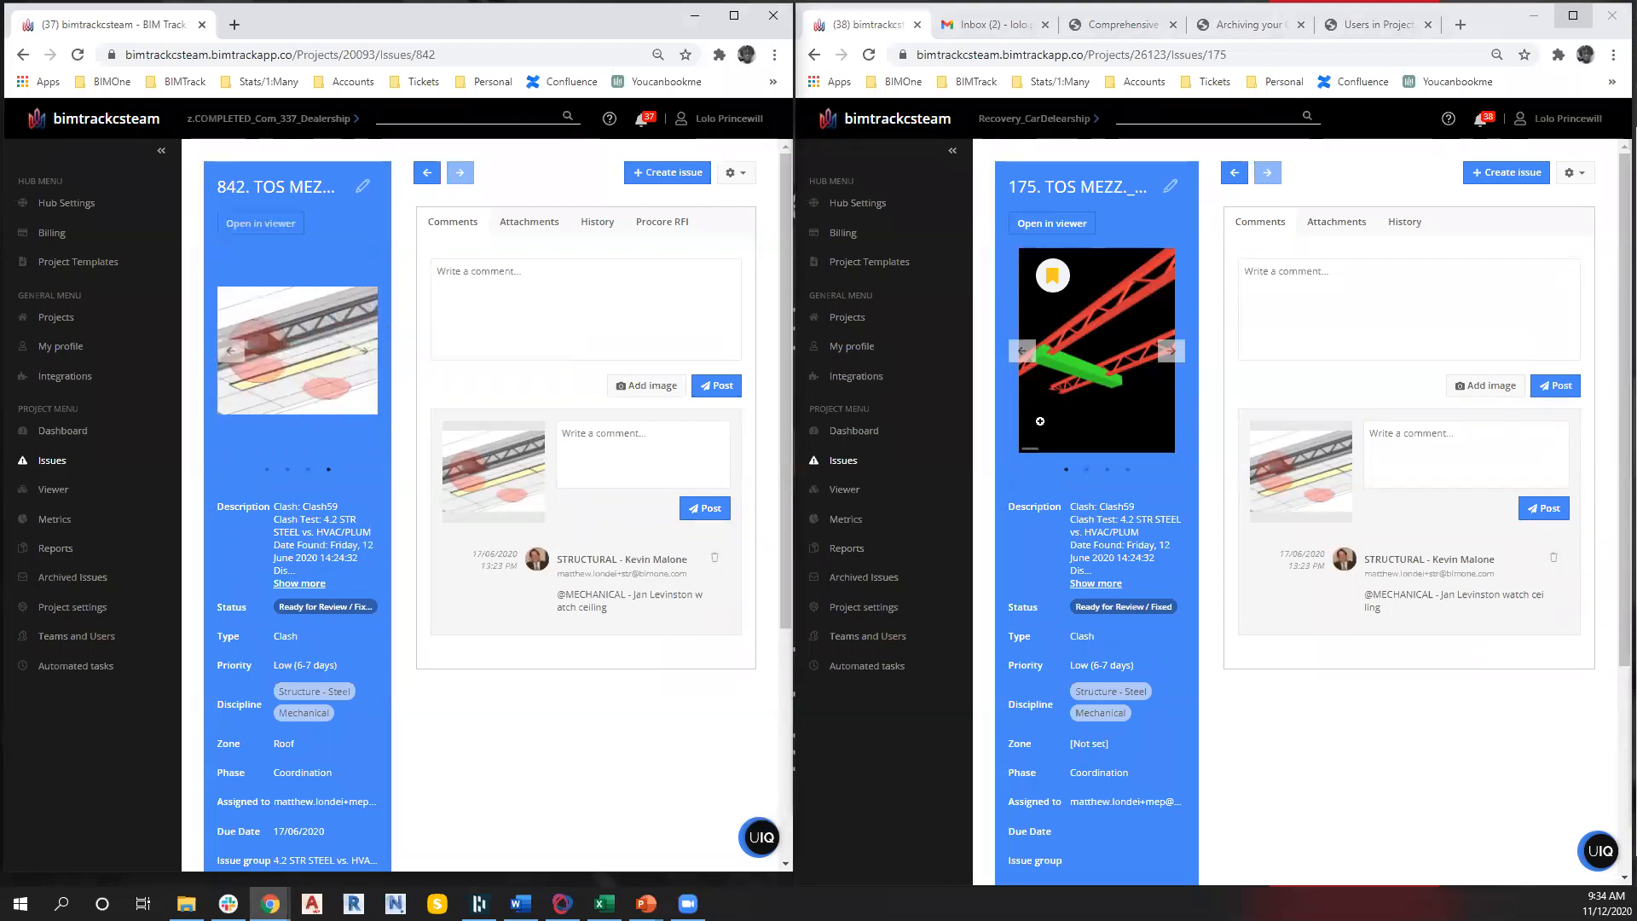
click(1171, 351)
click(1171, 351)
click(1171, 351)
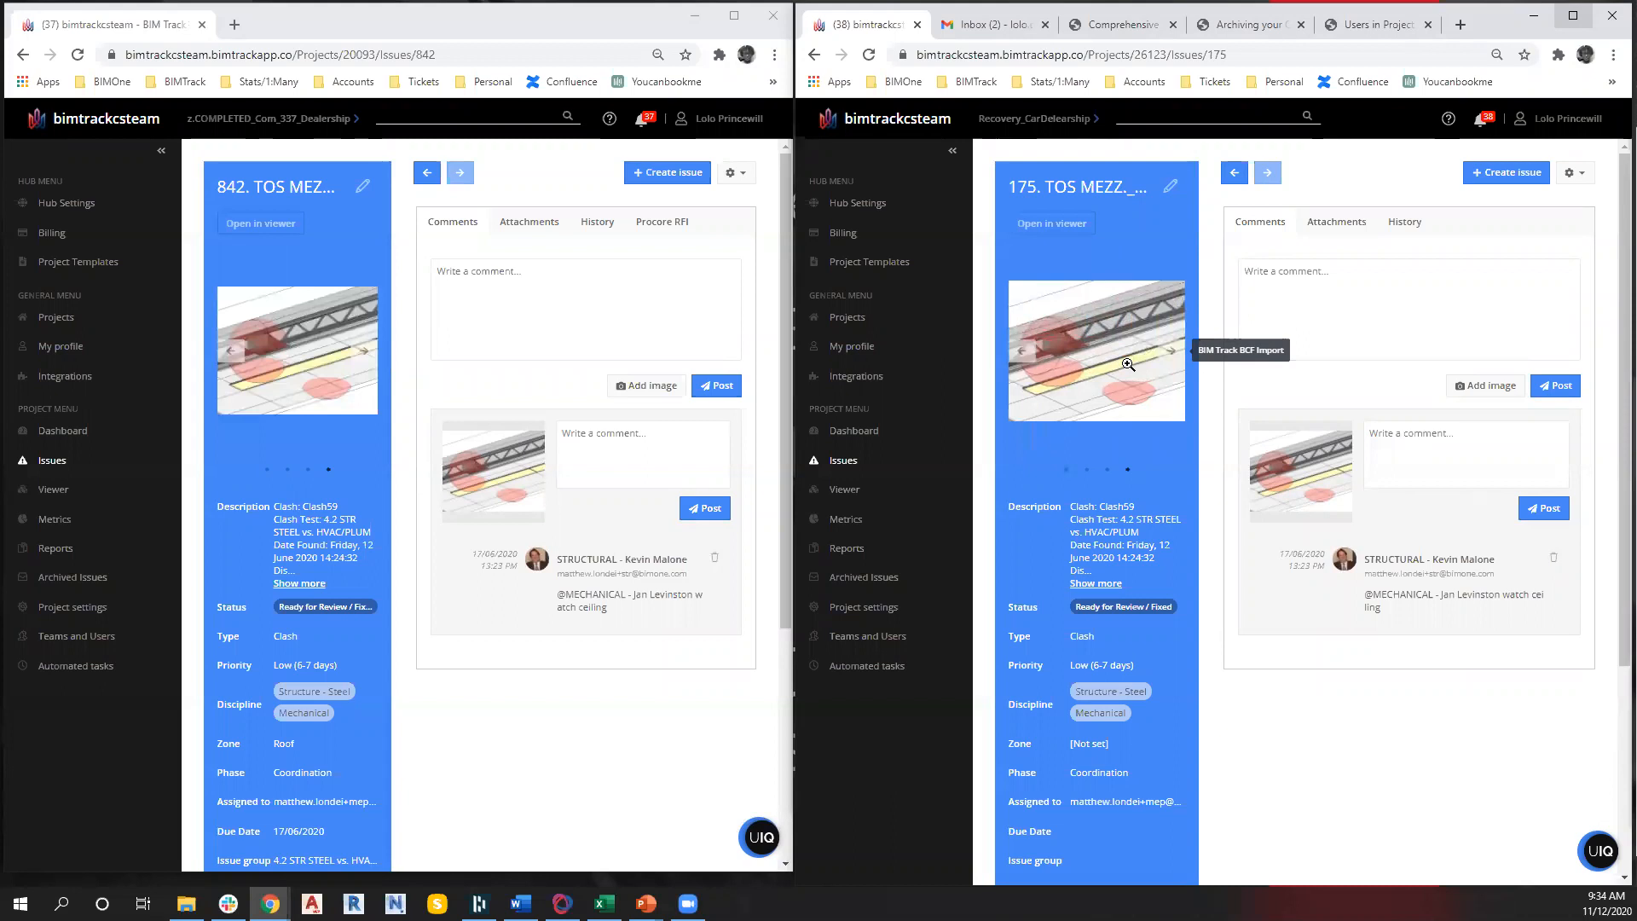
scroll(375, 341, down, 4)
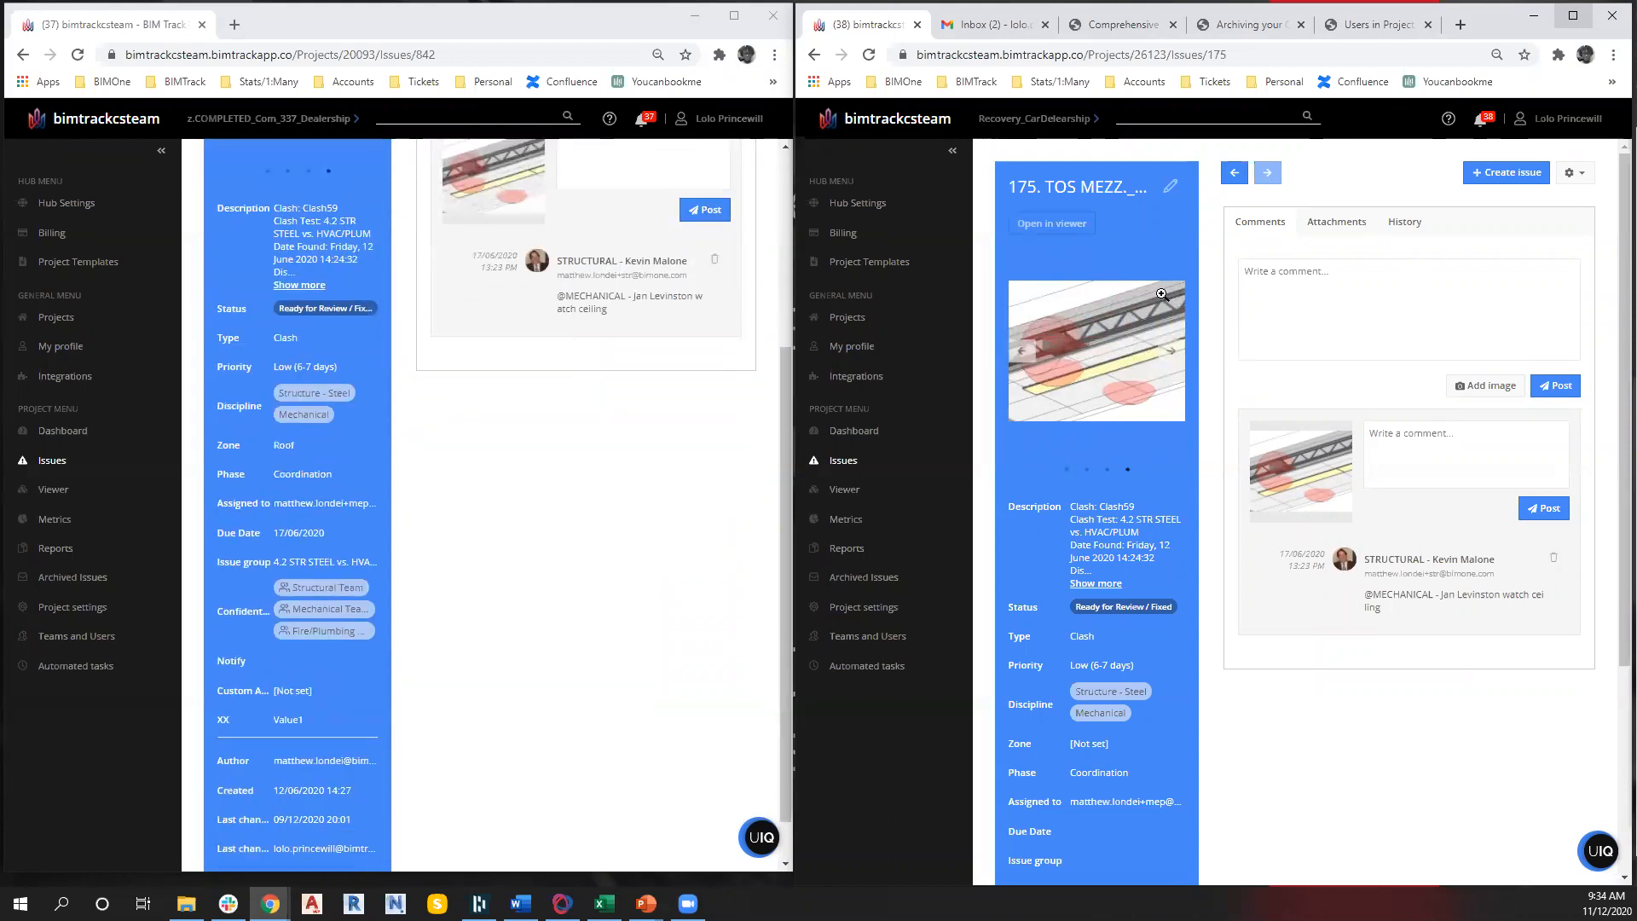
scroll(1161, 294, down, 4)
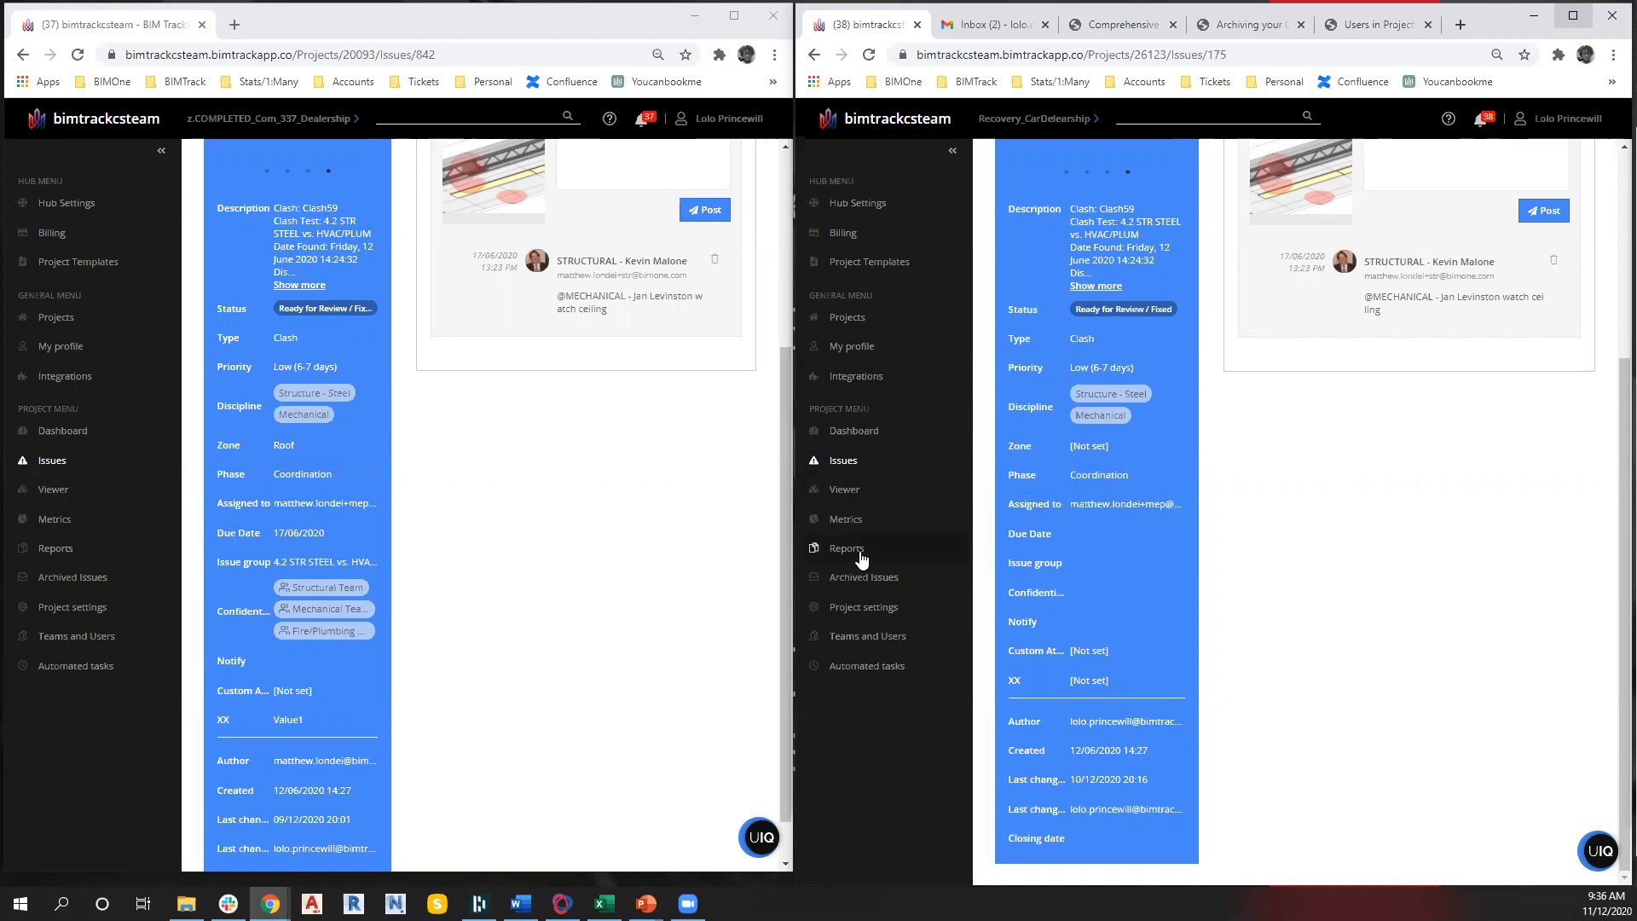
Check the Zones and Phases attributes in the recovery project's settings
click(866, 623)
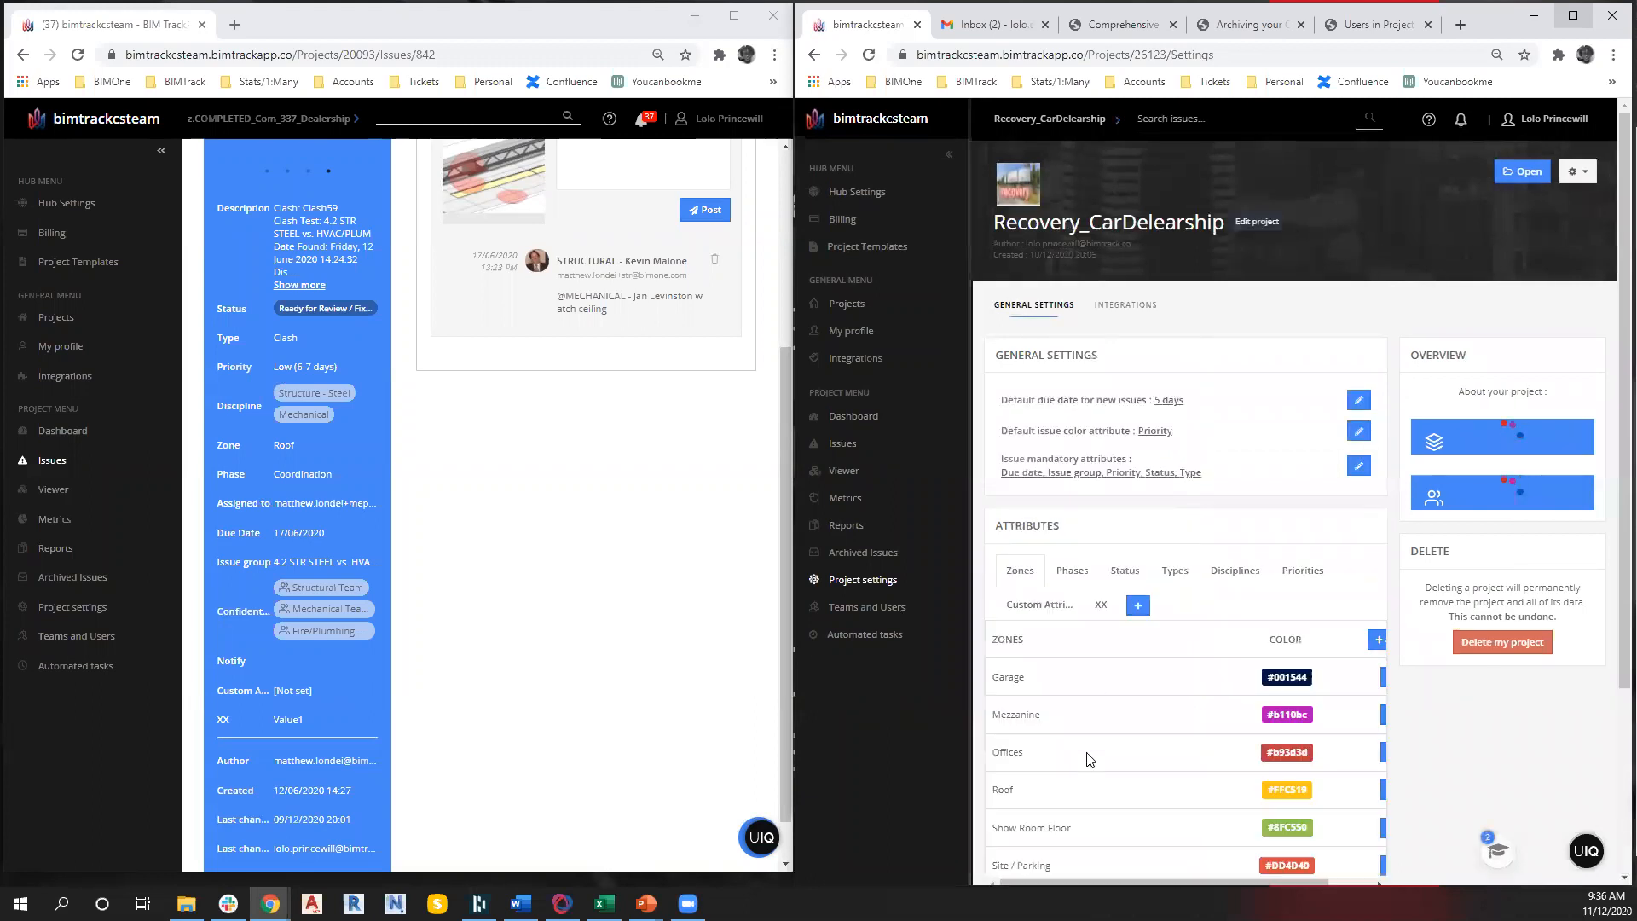
scroll(1078, 767, down, 2)
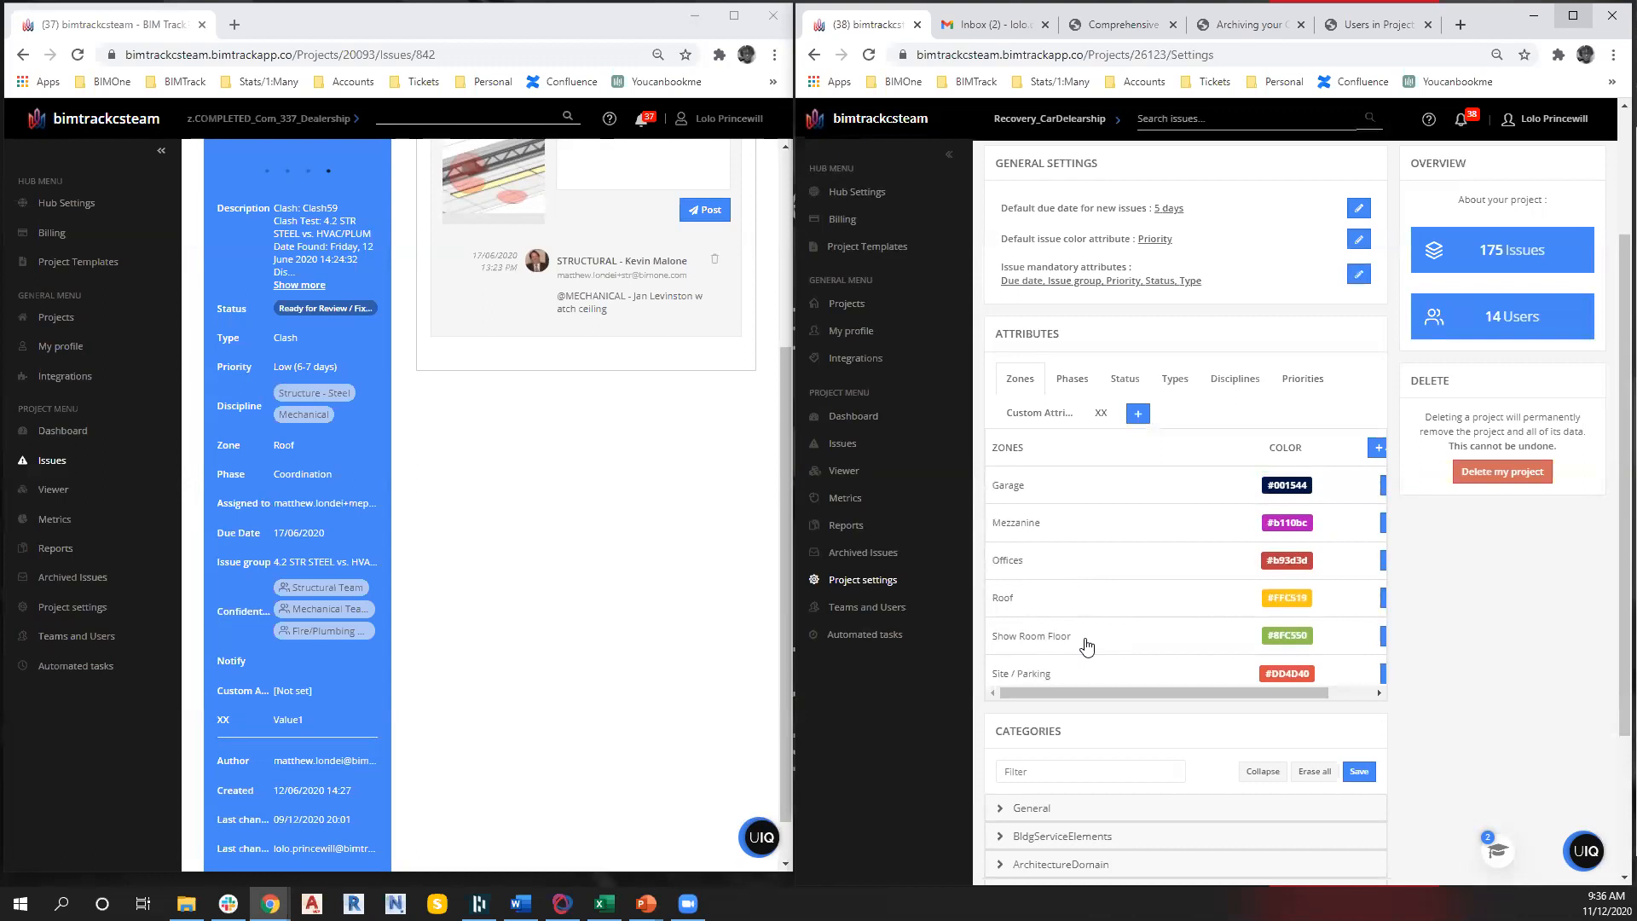
click(1070, 376)
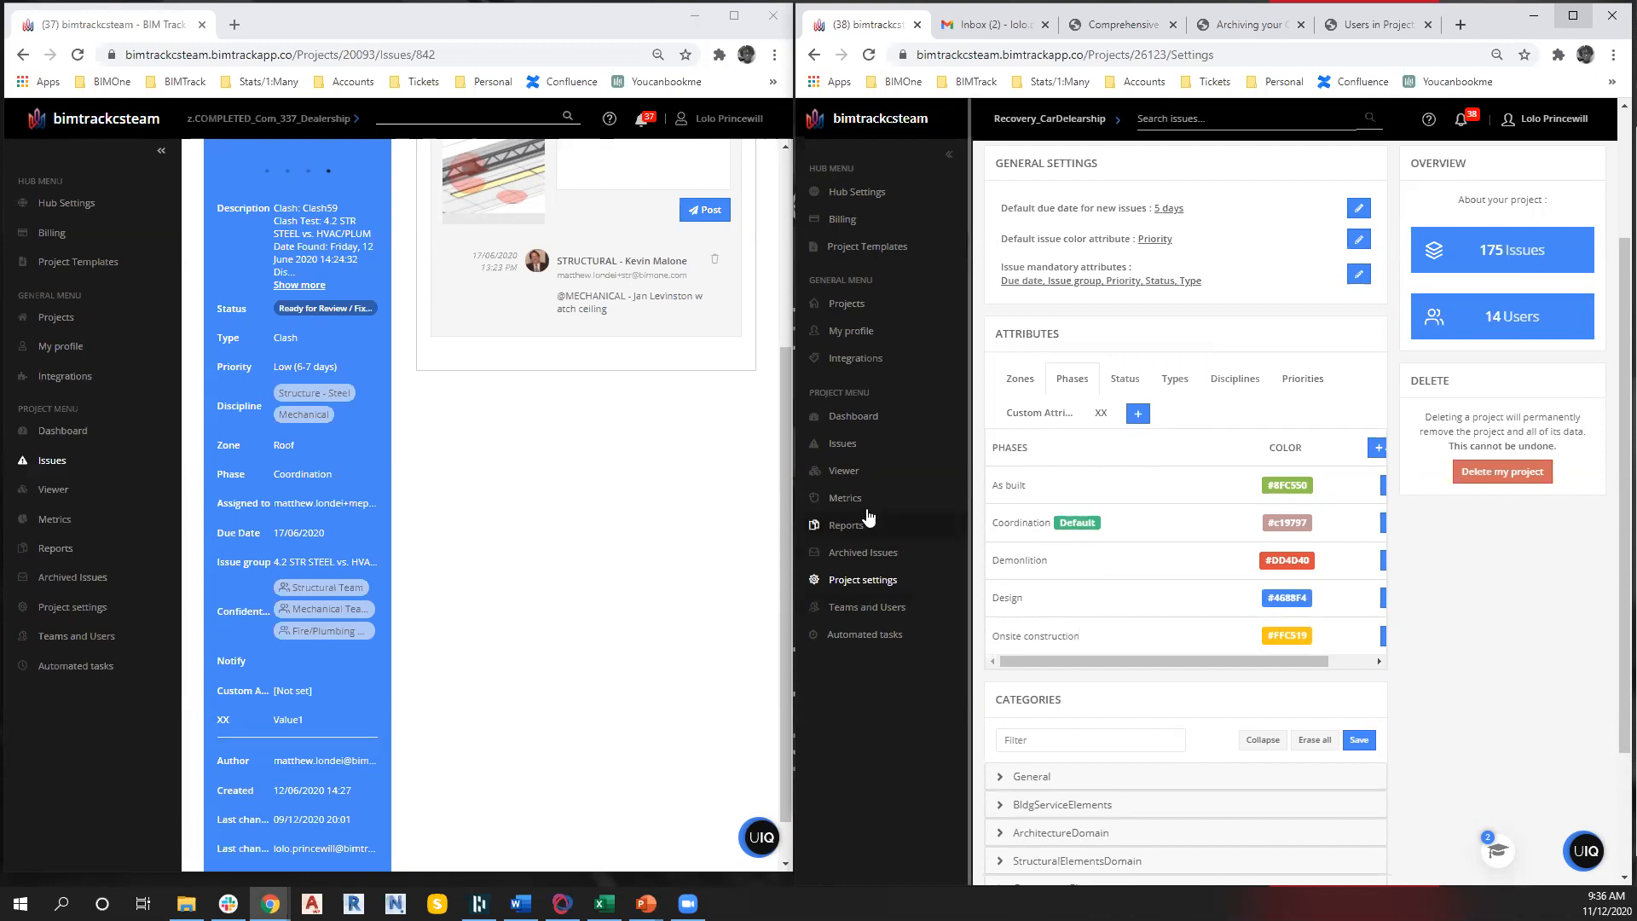
Reopen recovered issue 175 and compare its attributes, author and change dates with those of issue 842
click(856, 451)
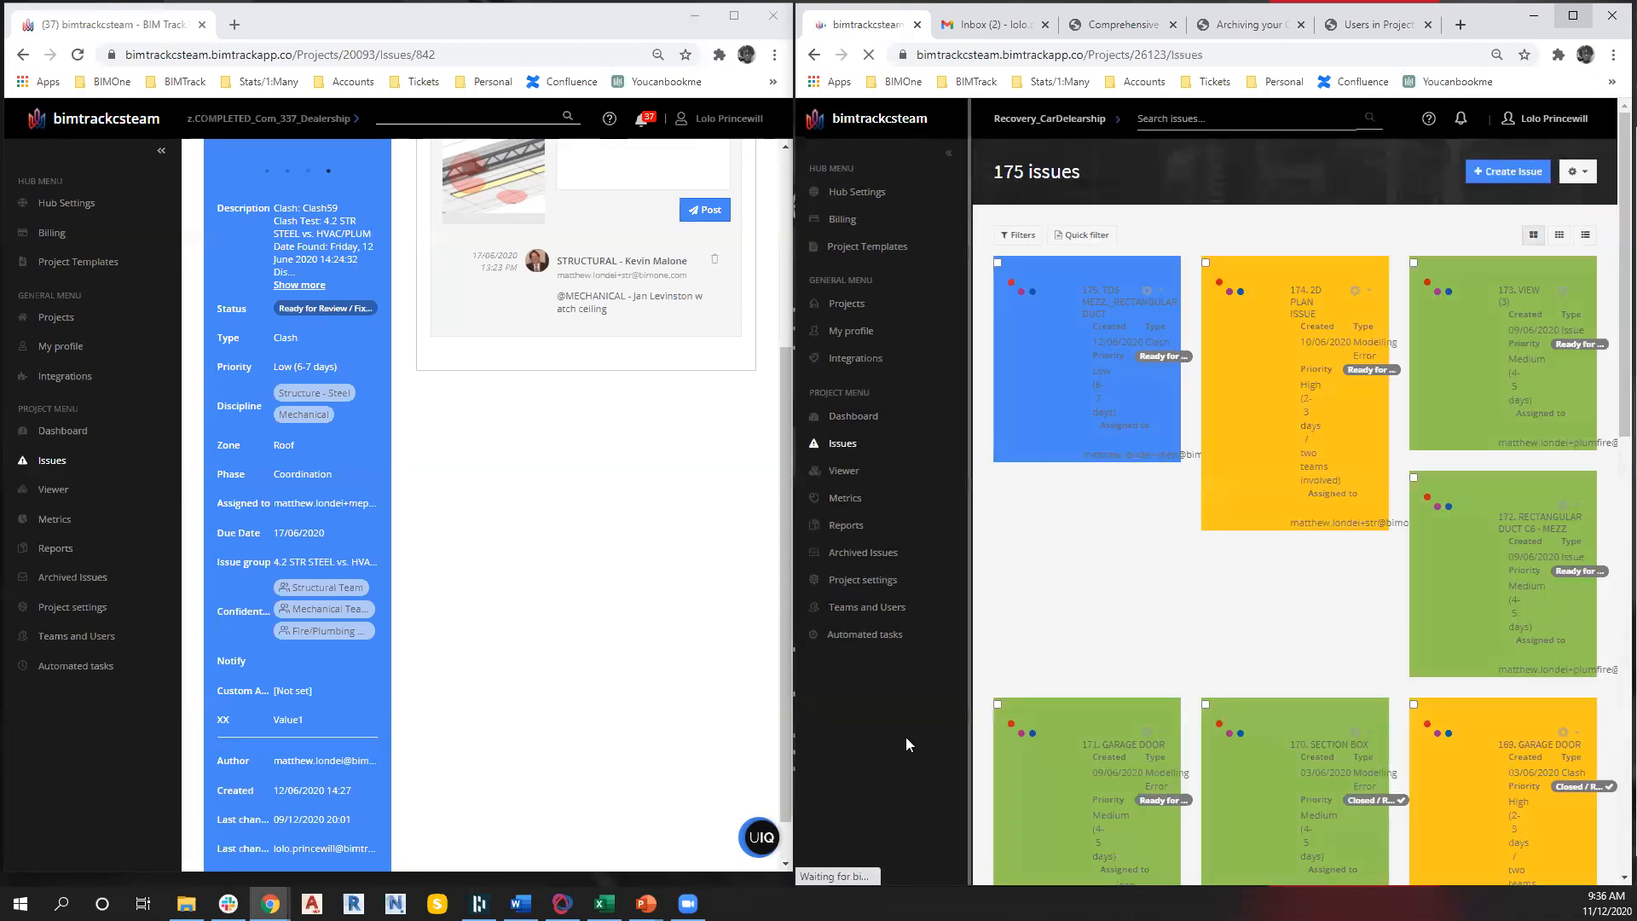
click(1102, 373)
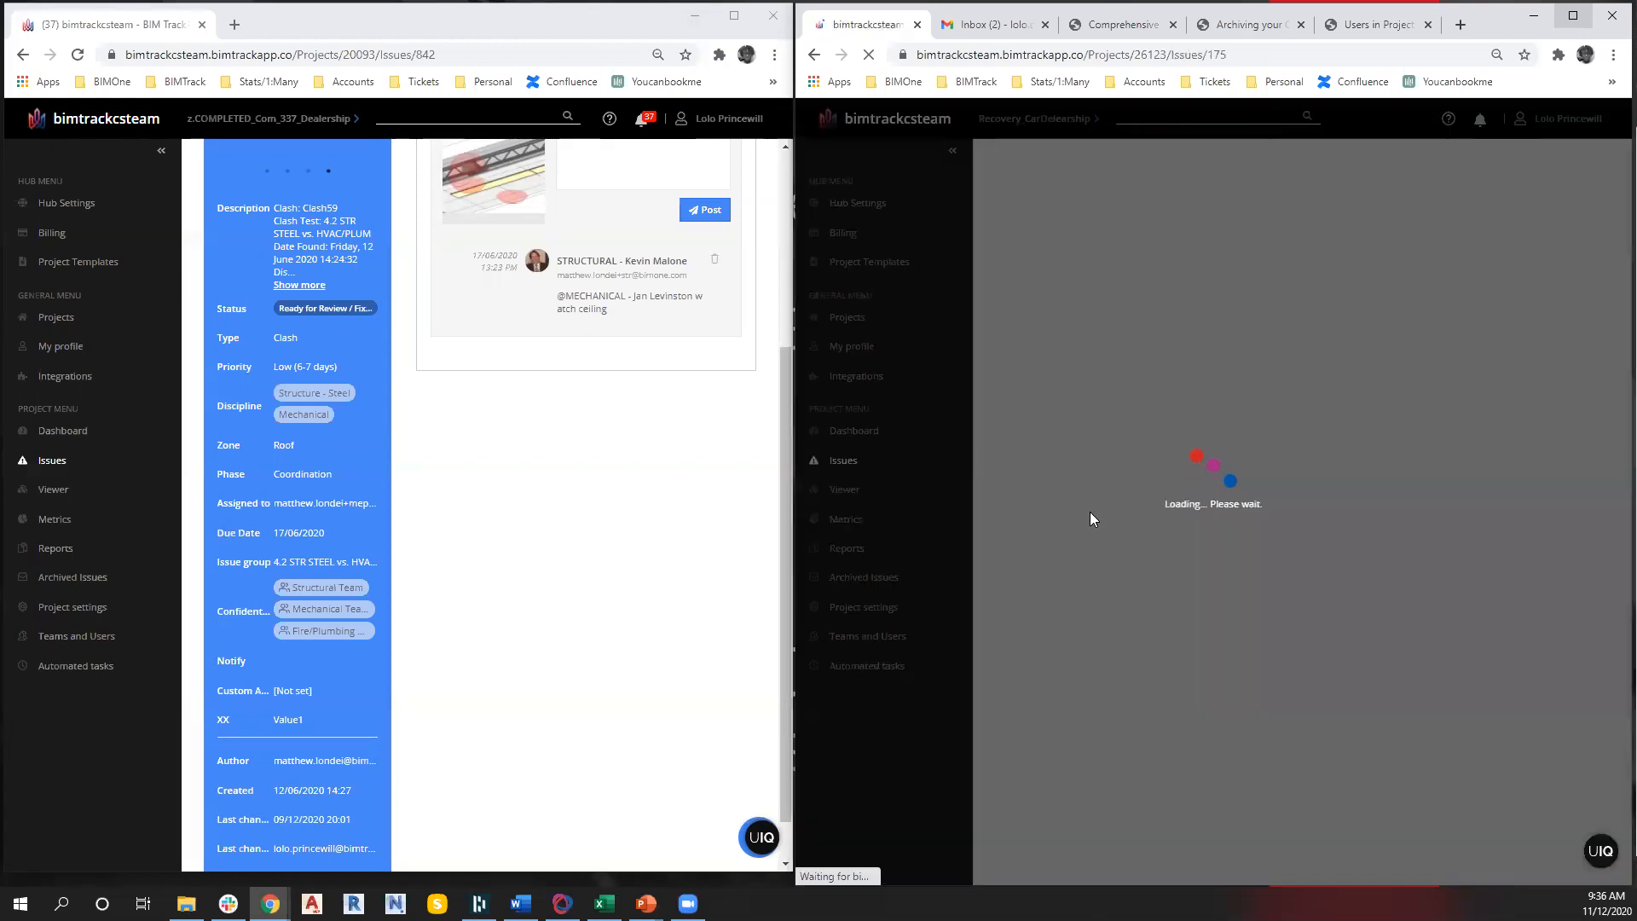
scroll(1091, 518, down, 2)
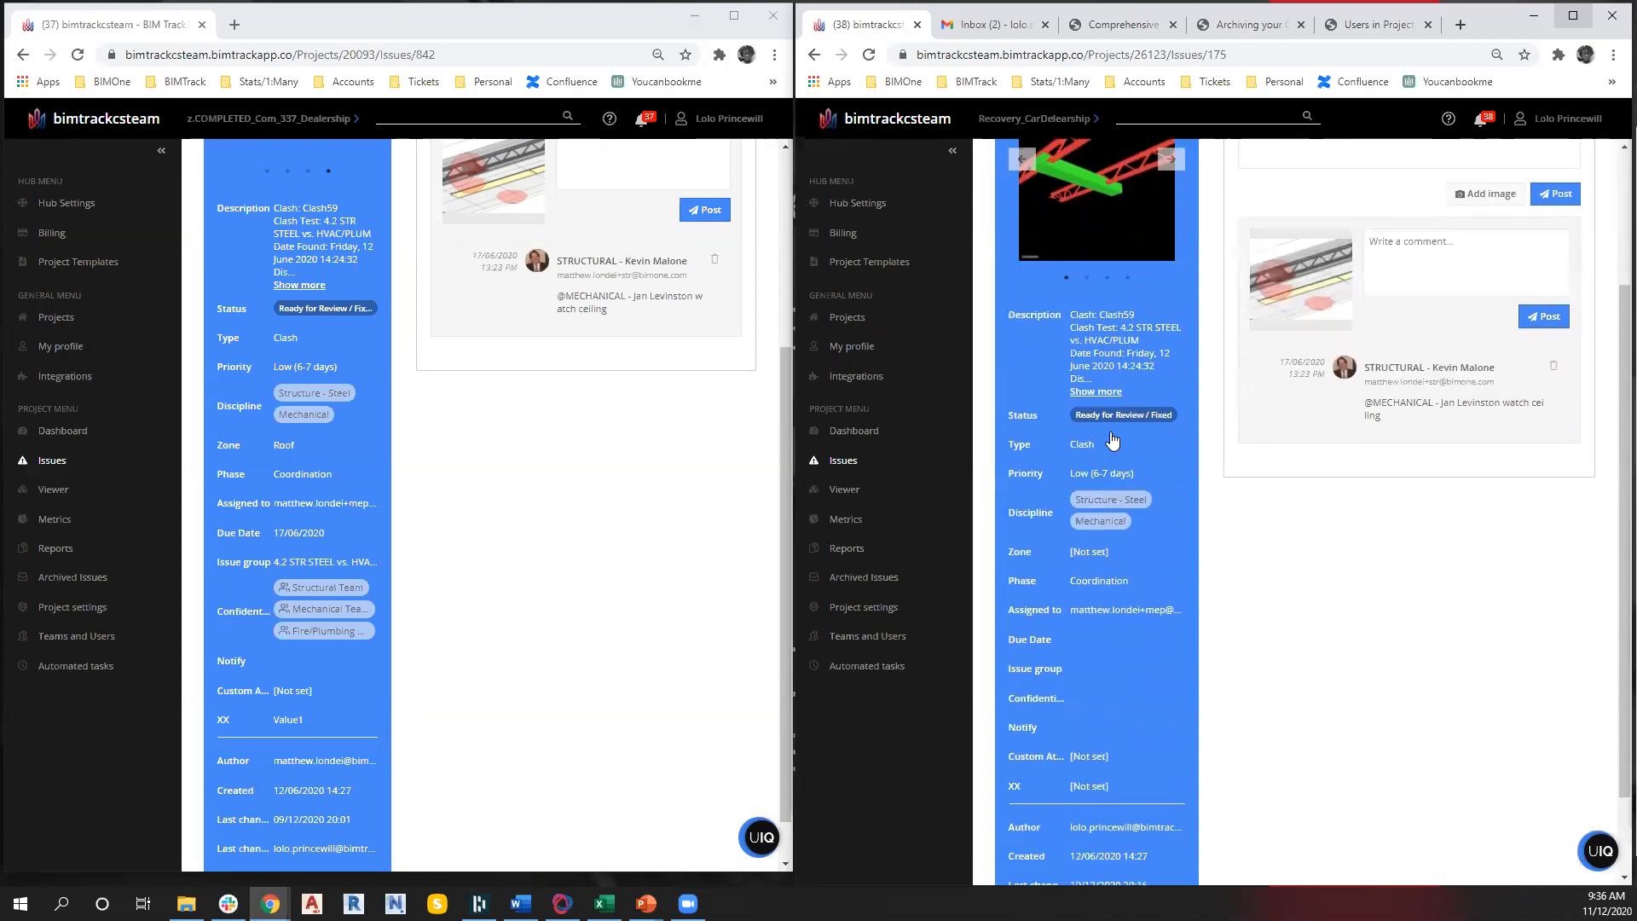
scroll(1104, 523, down, 1)
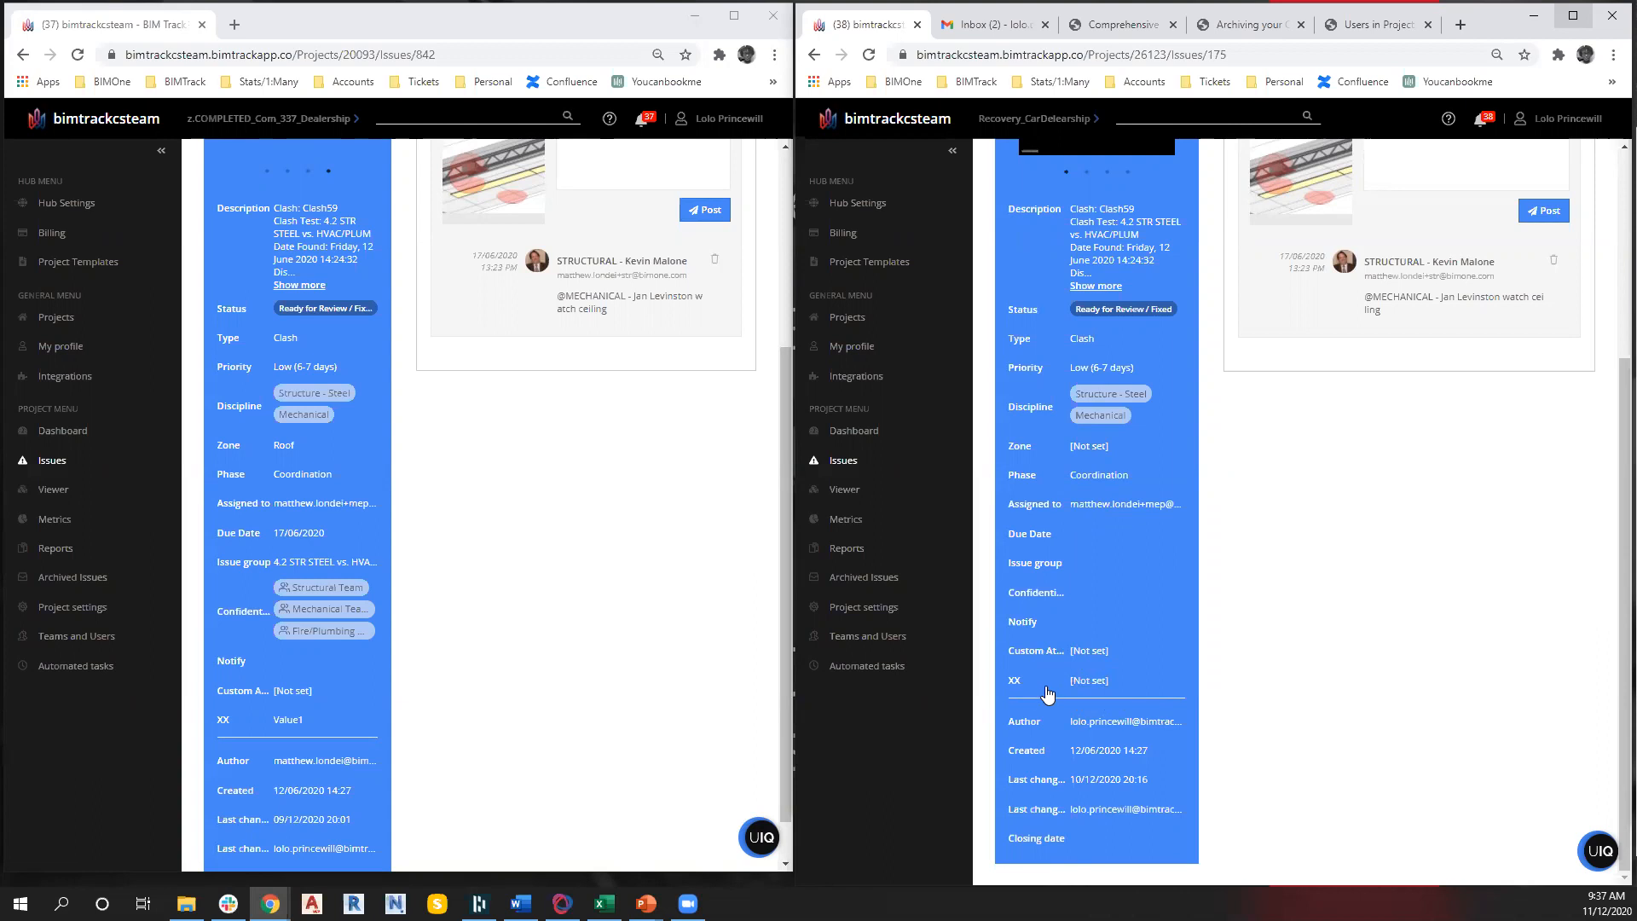
scroll(388, 629, down, 1)
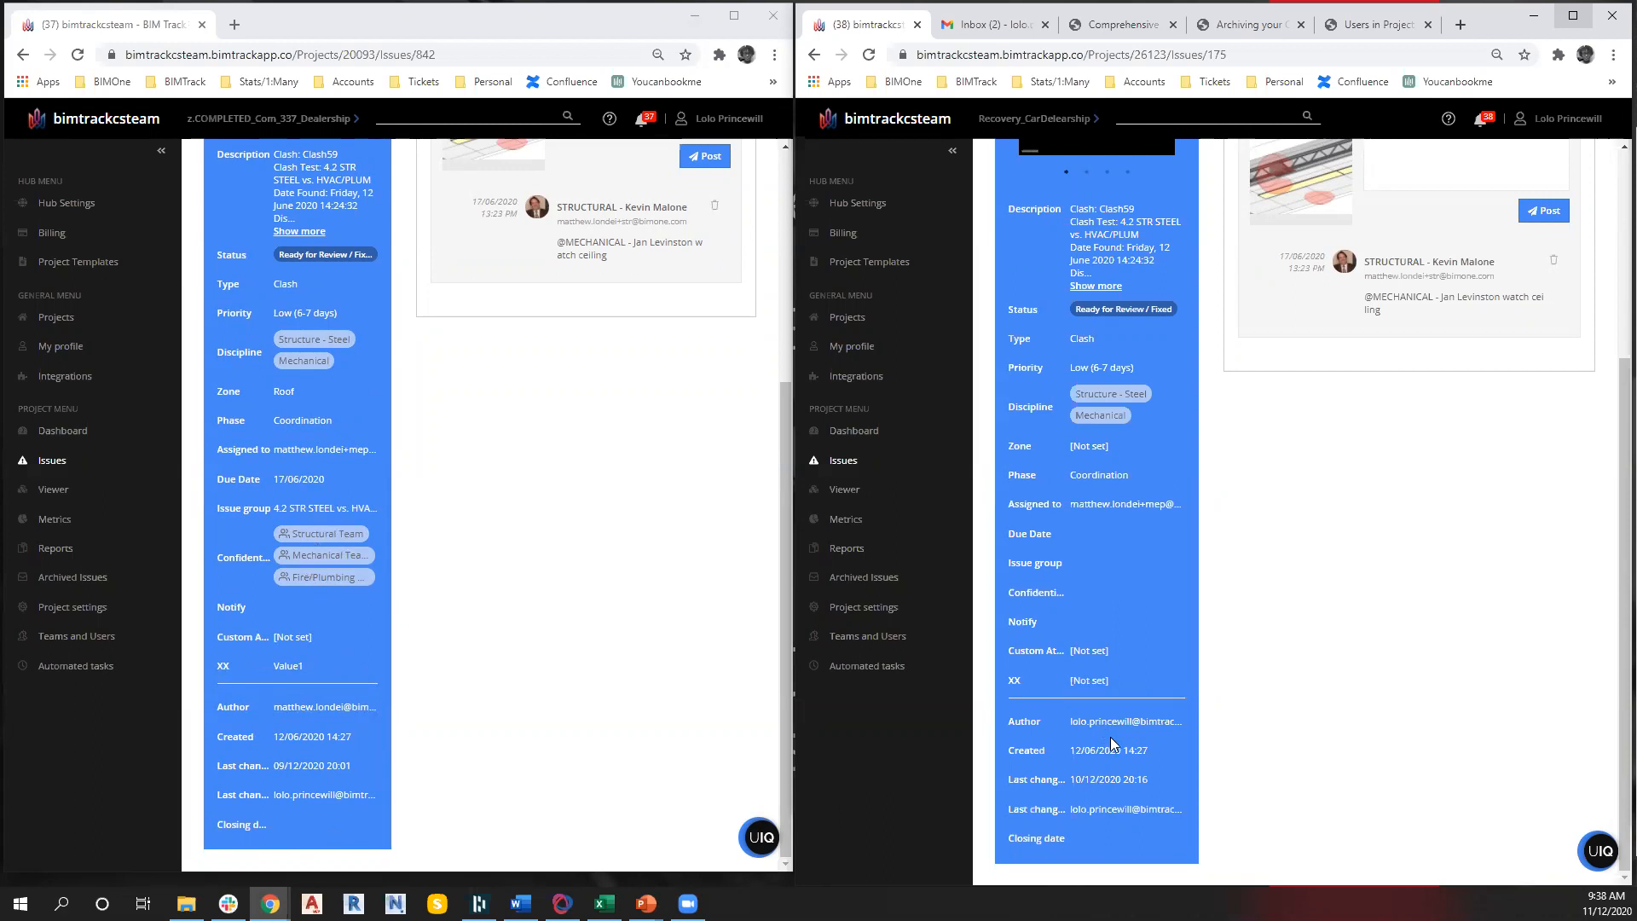
drag(1071, 781, 1127, 781)
click(1068, 785)
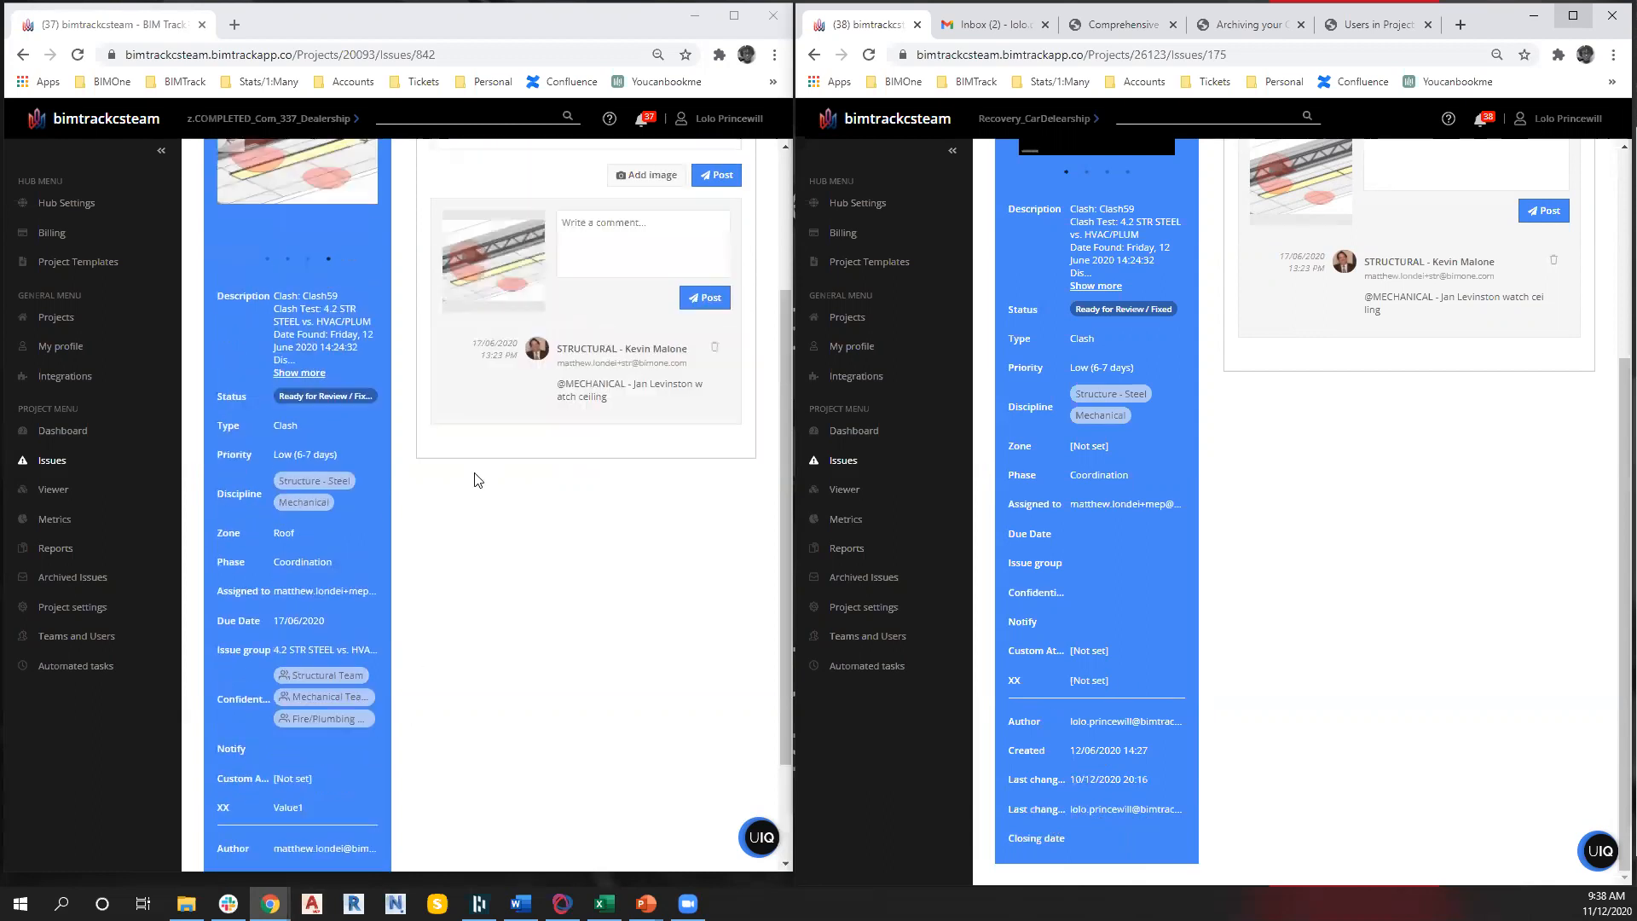
Compare the attachments of issue 842 with those of recovered issue 175
scroll(490, 613, up, 4)
scroll(1389, 533, up, 4)
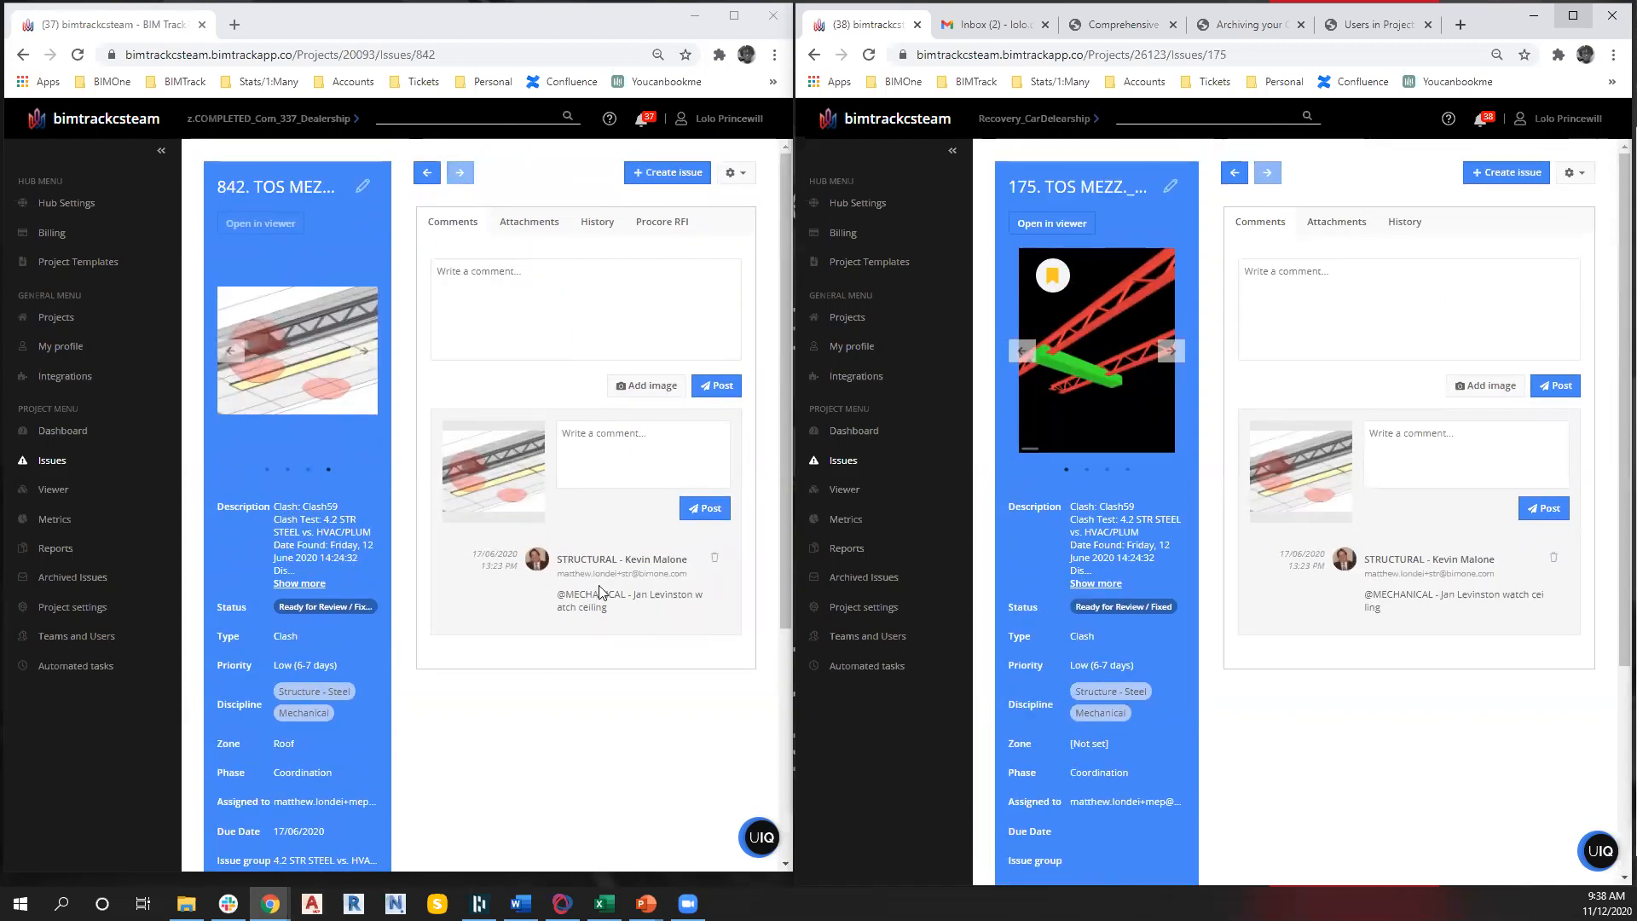
click(508, 224)
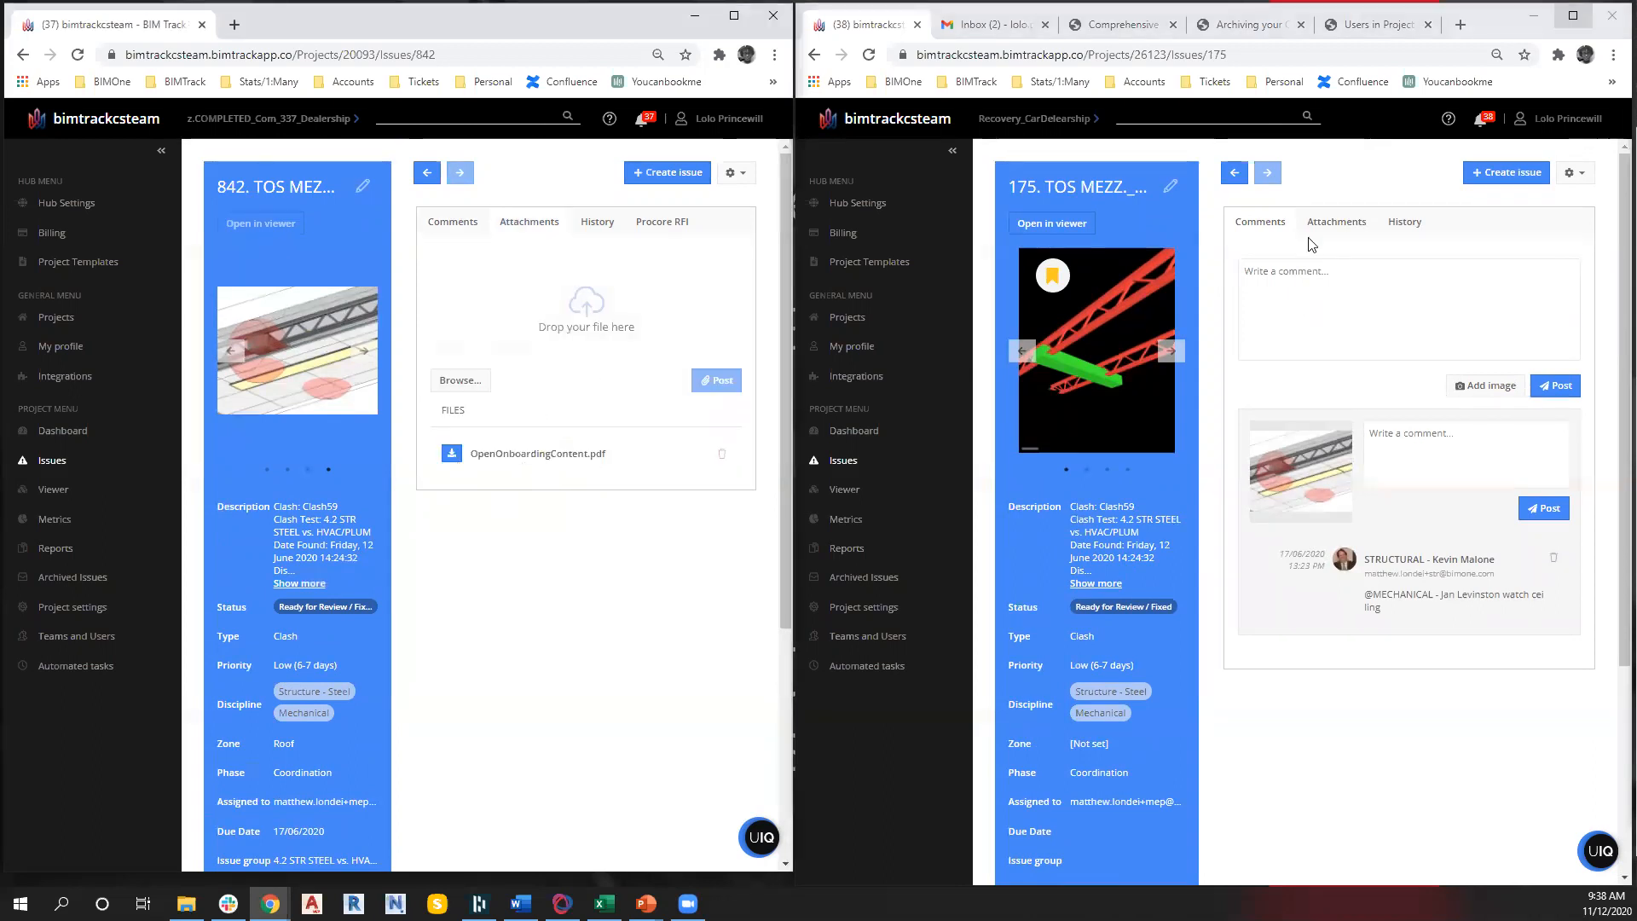
click(1341, 222)
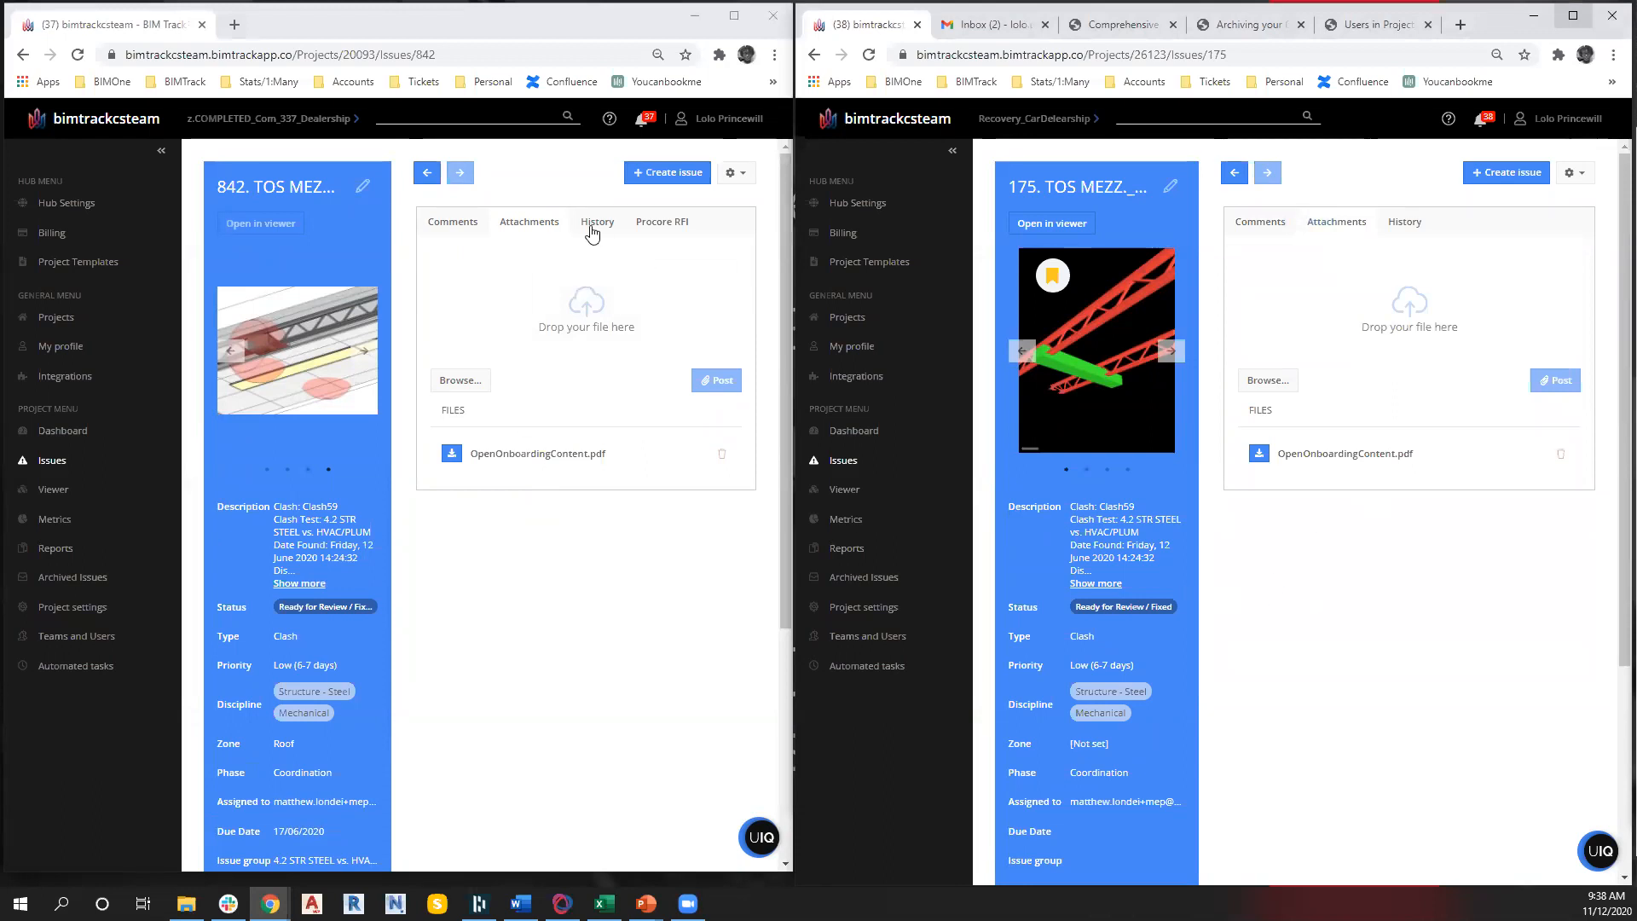
Compare the history of both issues and expand the details of issue 842's earliest update
click(594, 225)
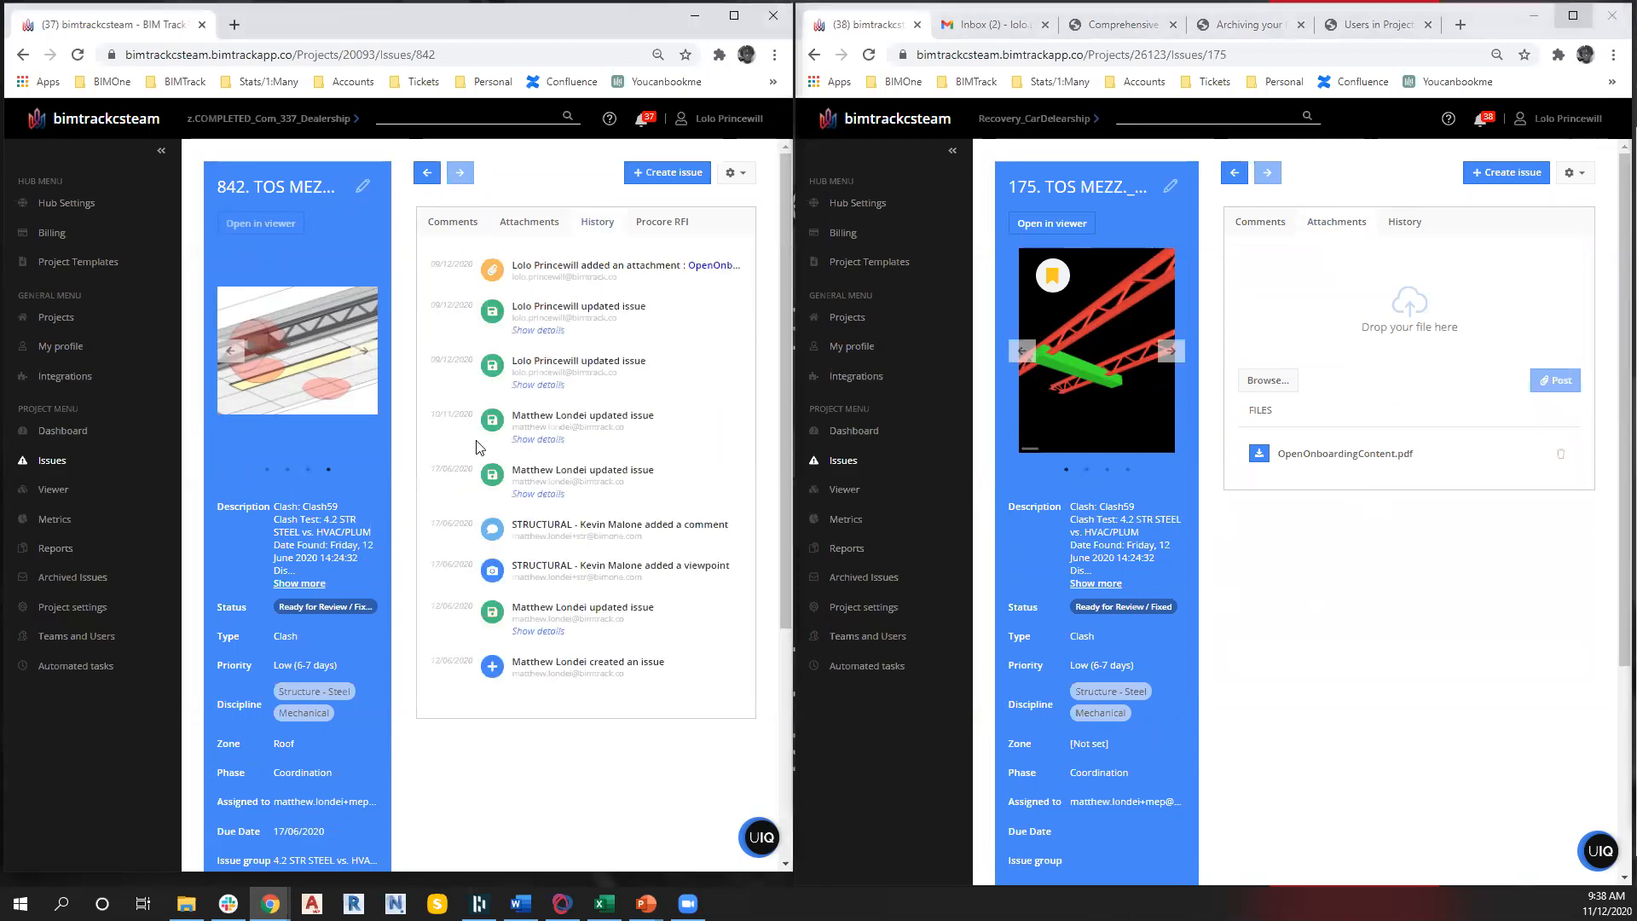
click(1406, 223)
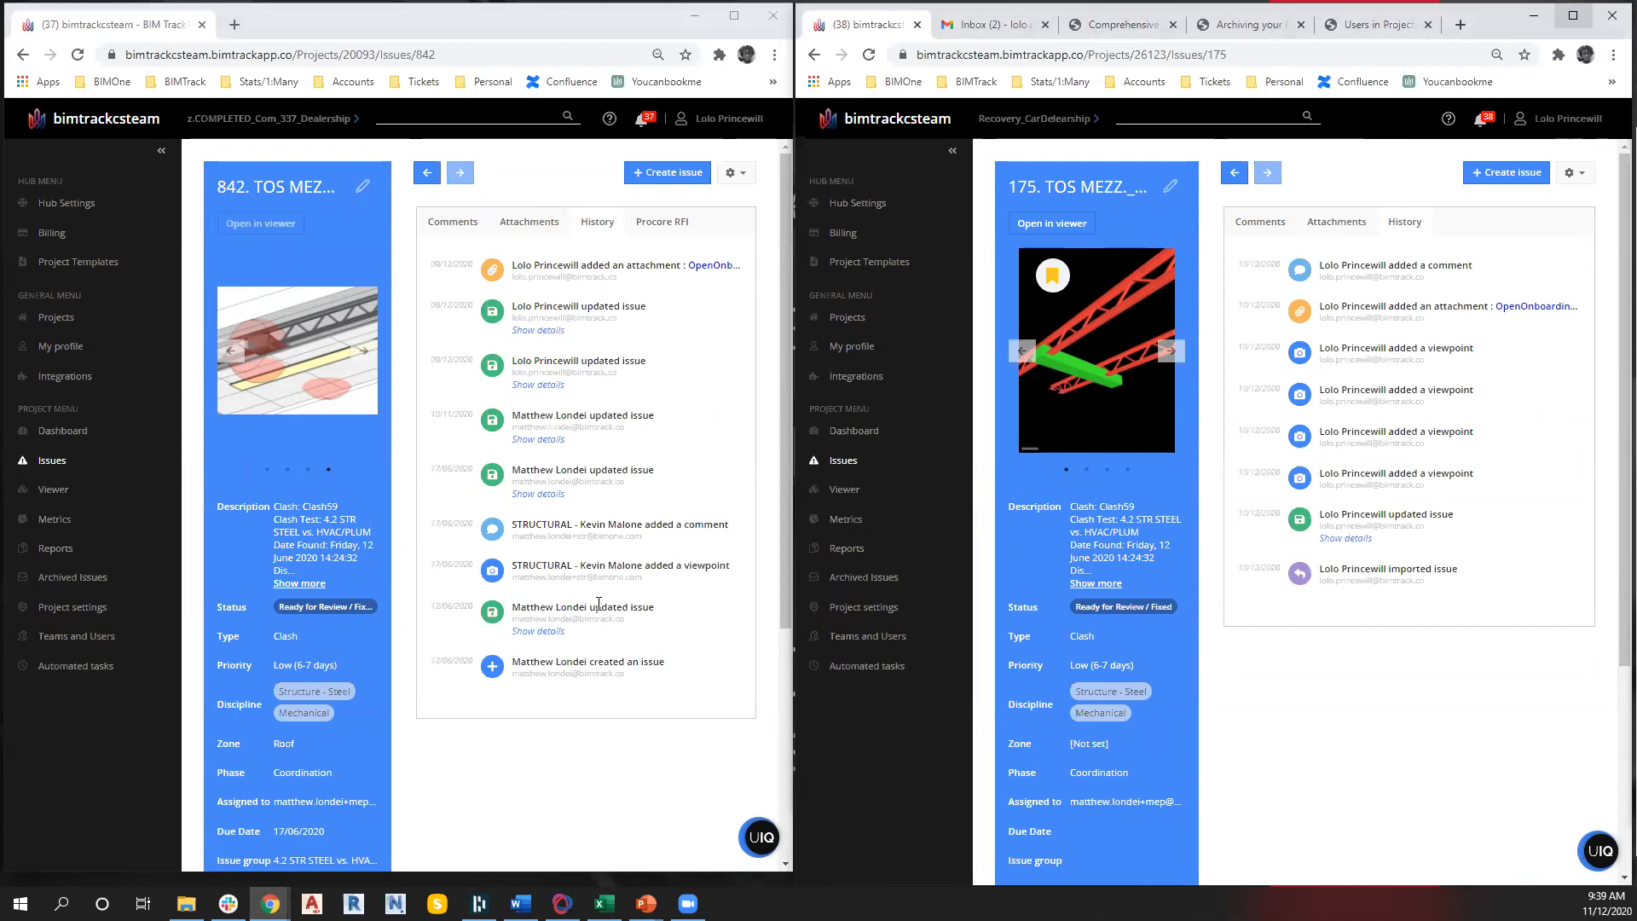
click(535, 635)
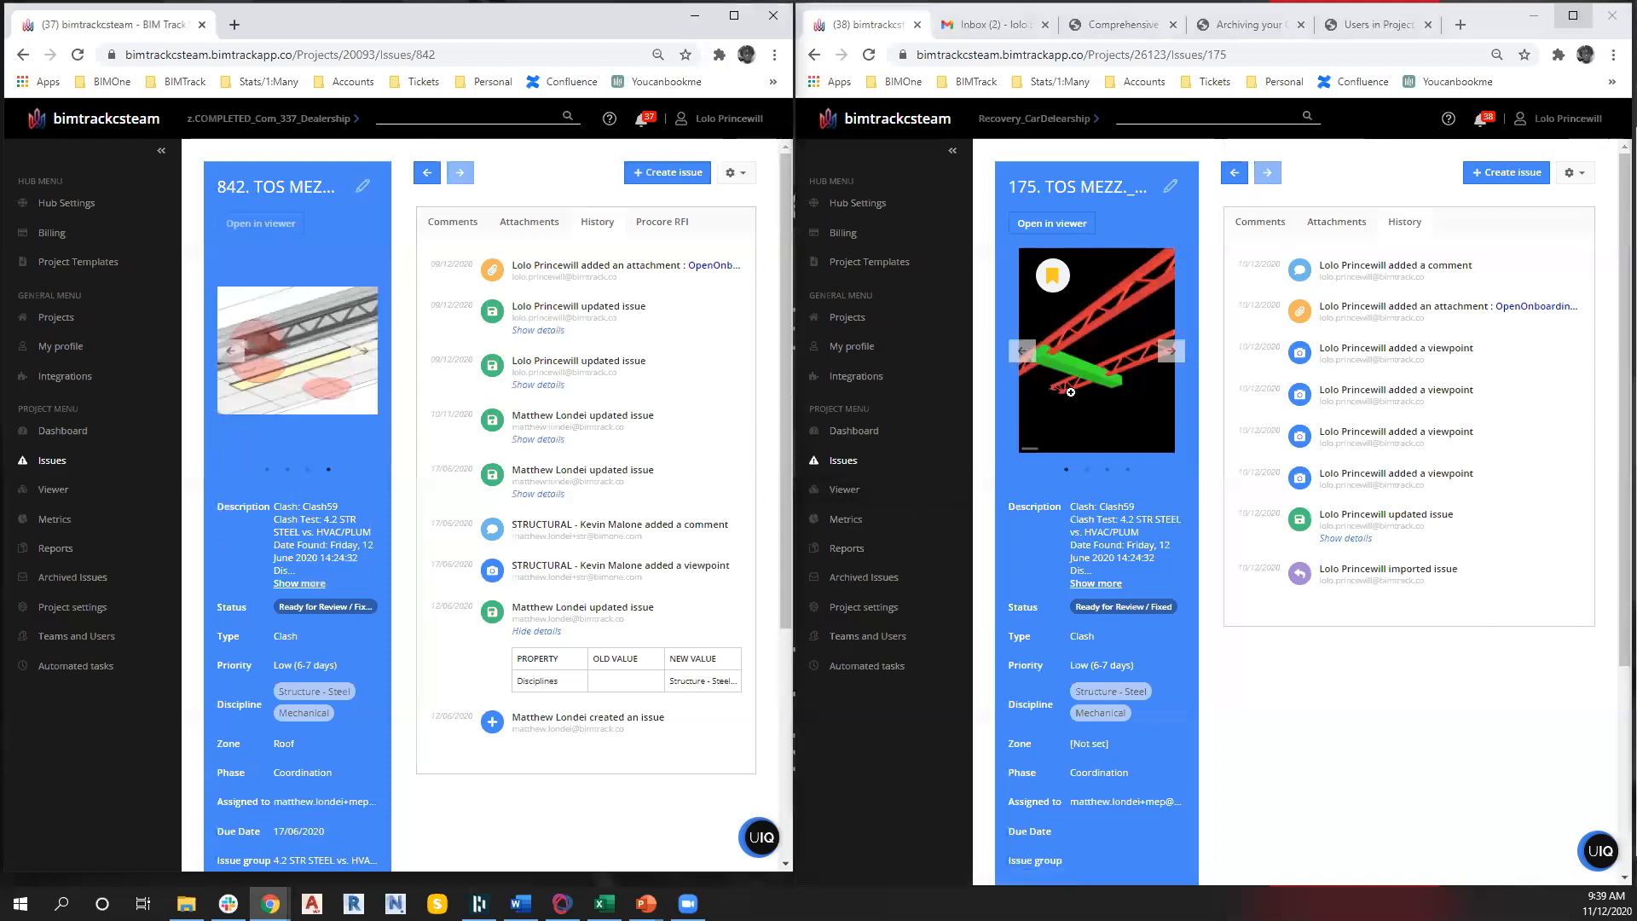
Open the metrics of both projects and include archived issues in the completed project's attributes chart
click(56, 520)
click(869, 520)
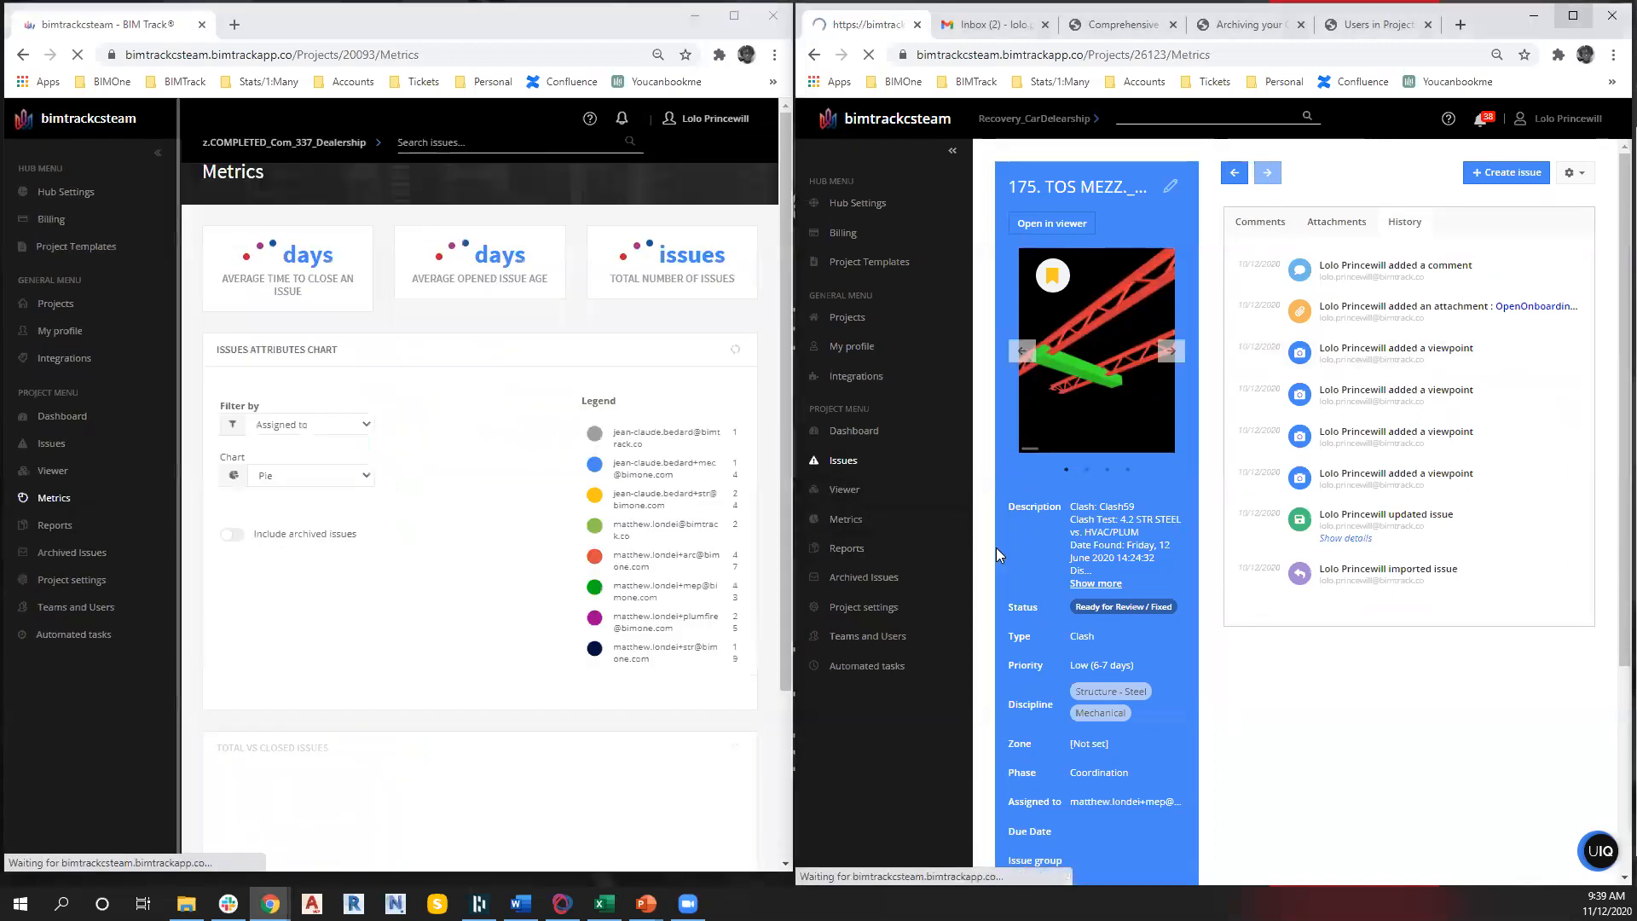
click(243, 550)
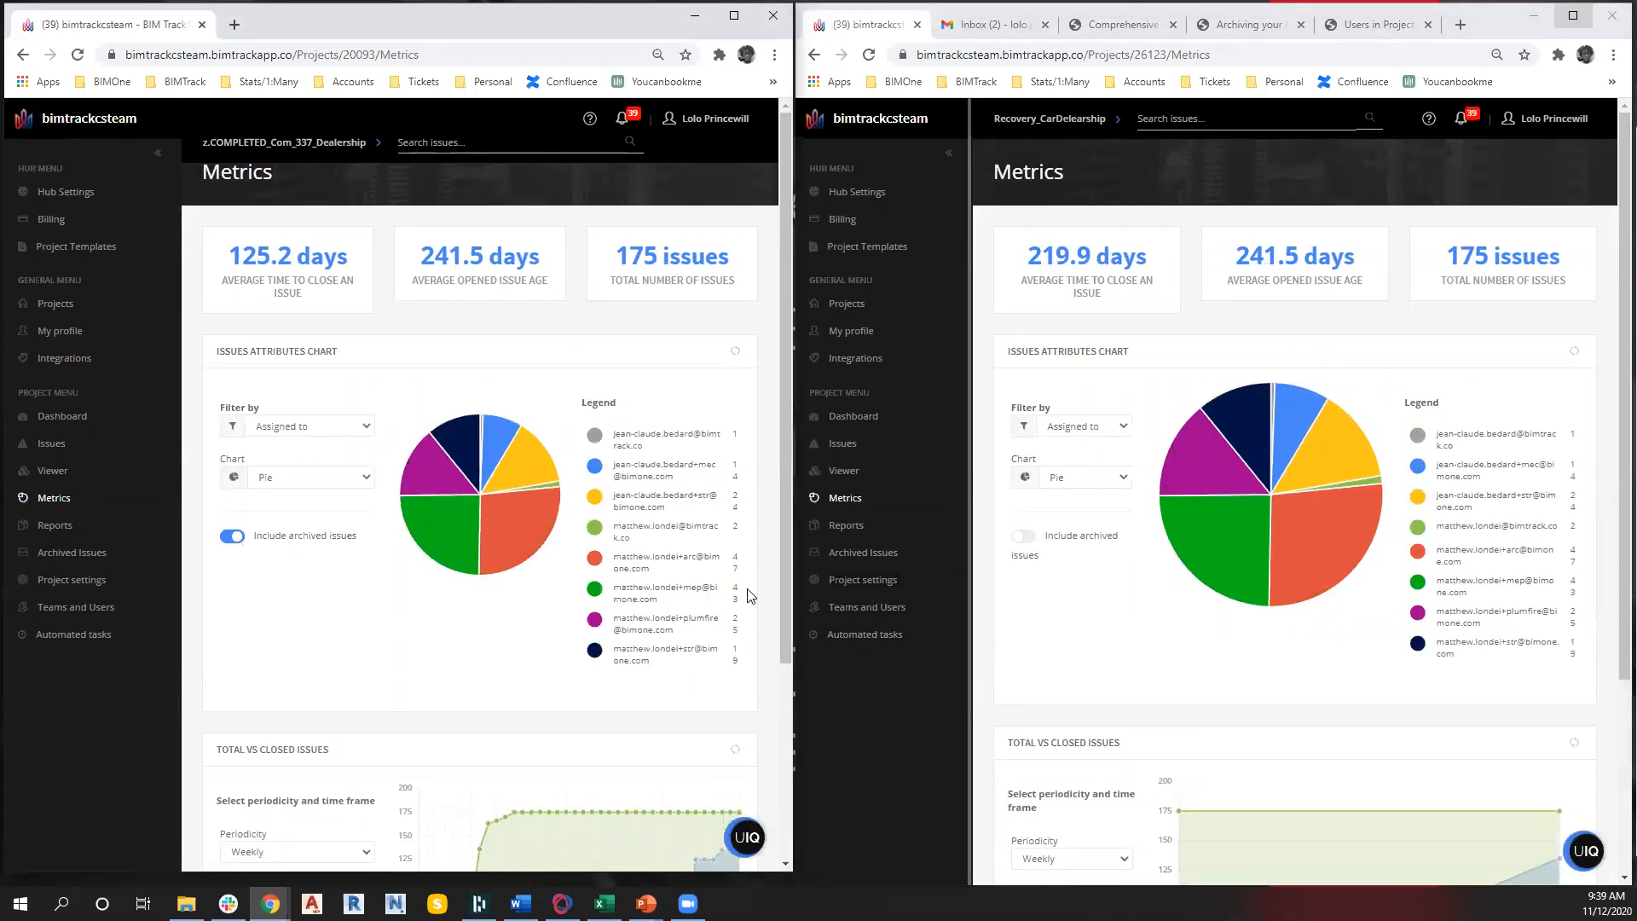
Collapse the side navigation in both projects and widen the completed project's window to match the recovery project's layout
click(158, 153)
click(949, 153)
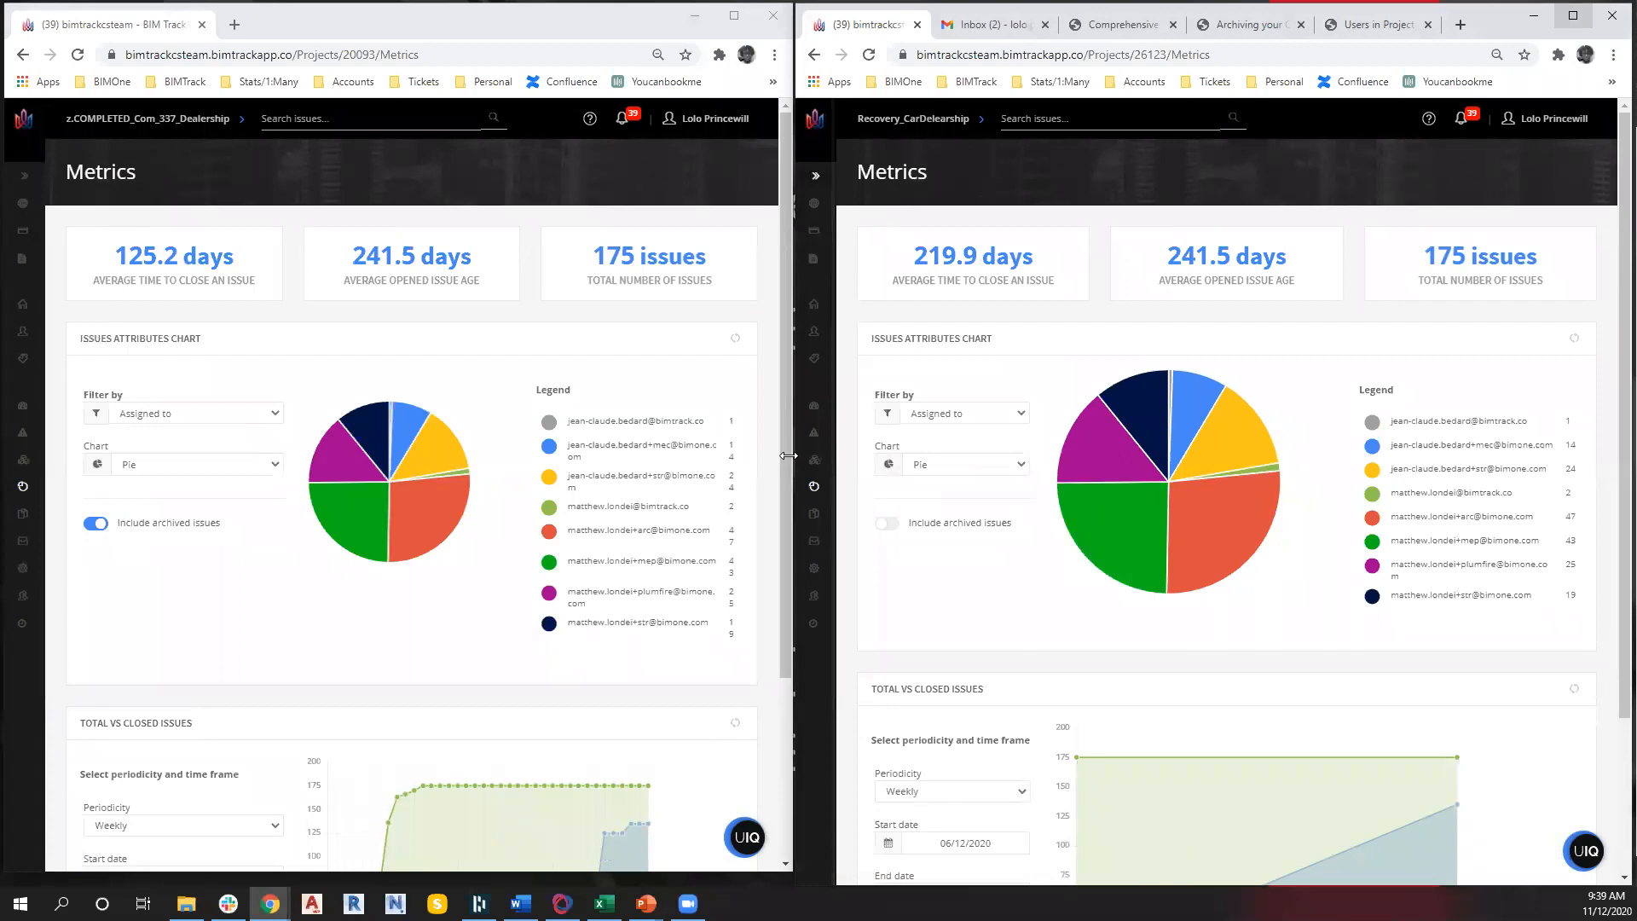
drag(788, 456, 787, 458)
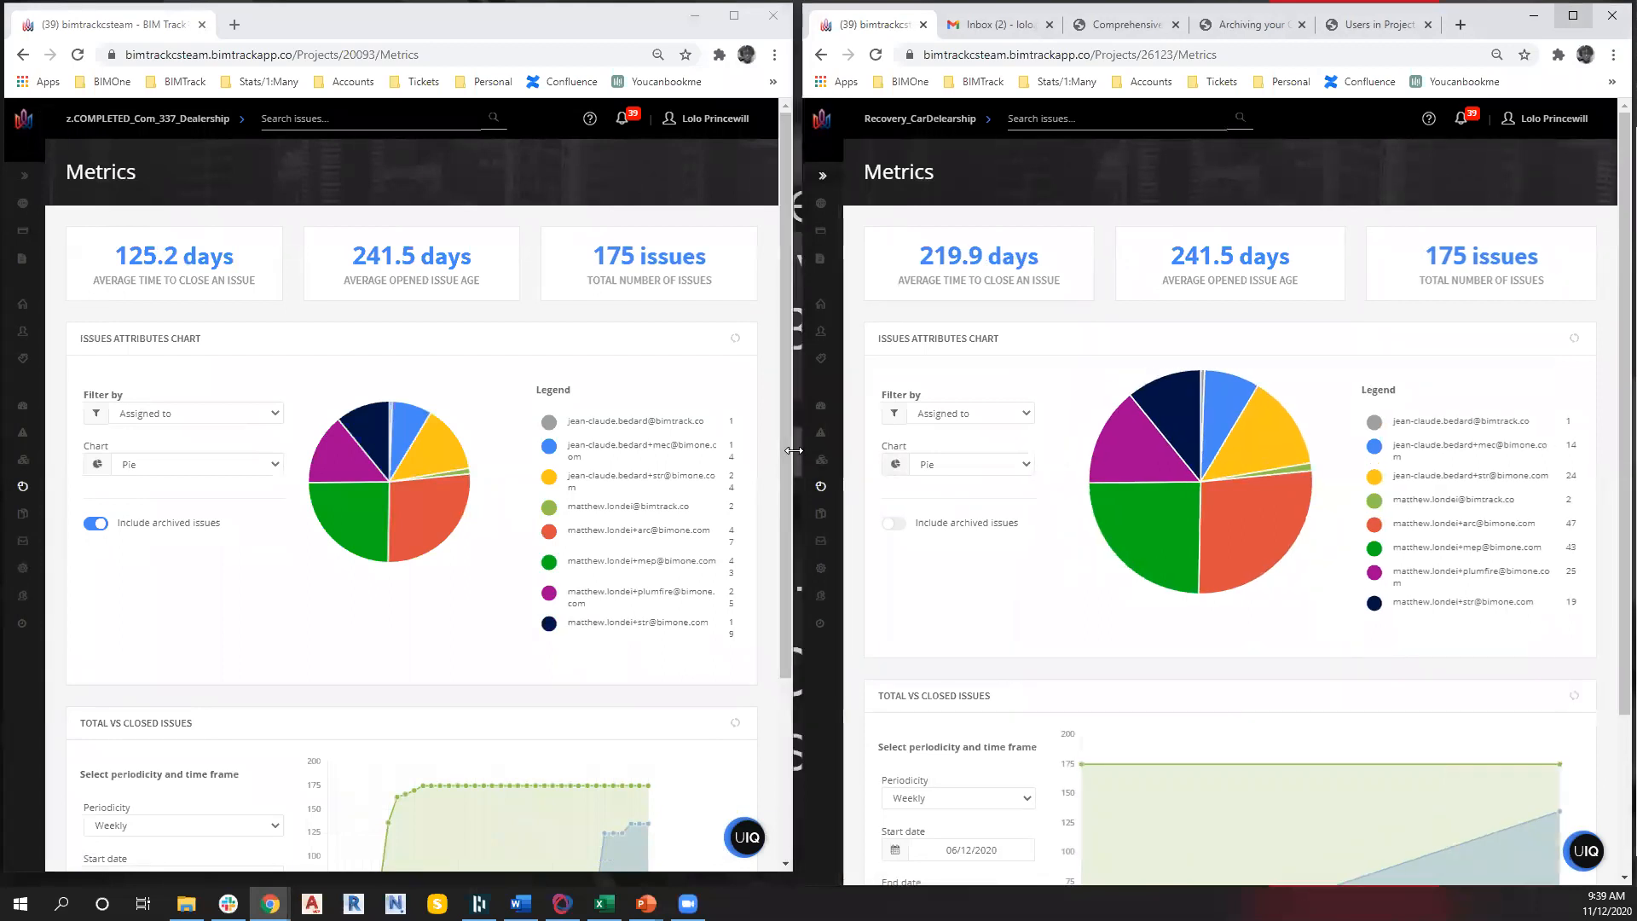
drag(793, 450, 822, 451)
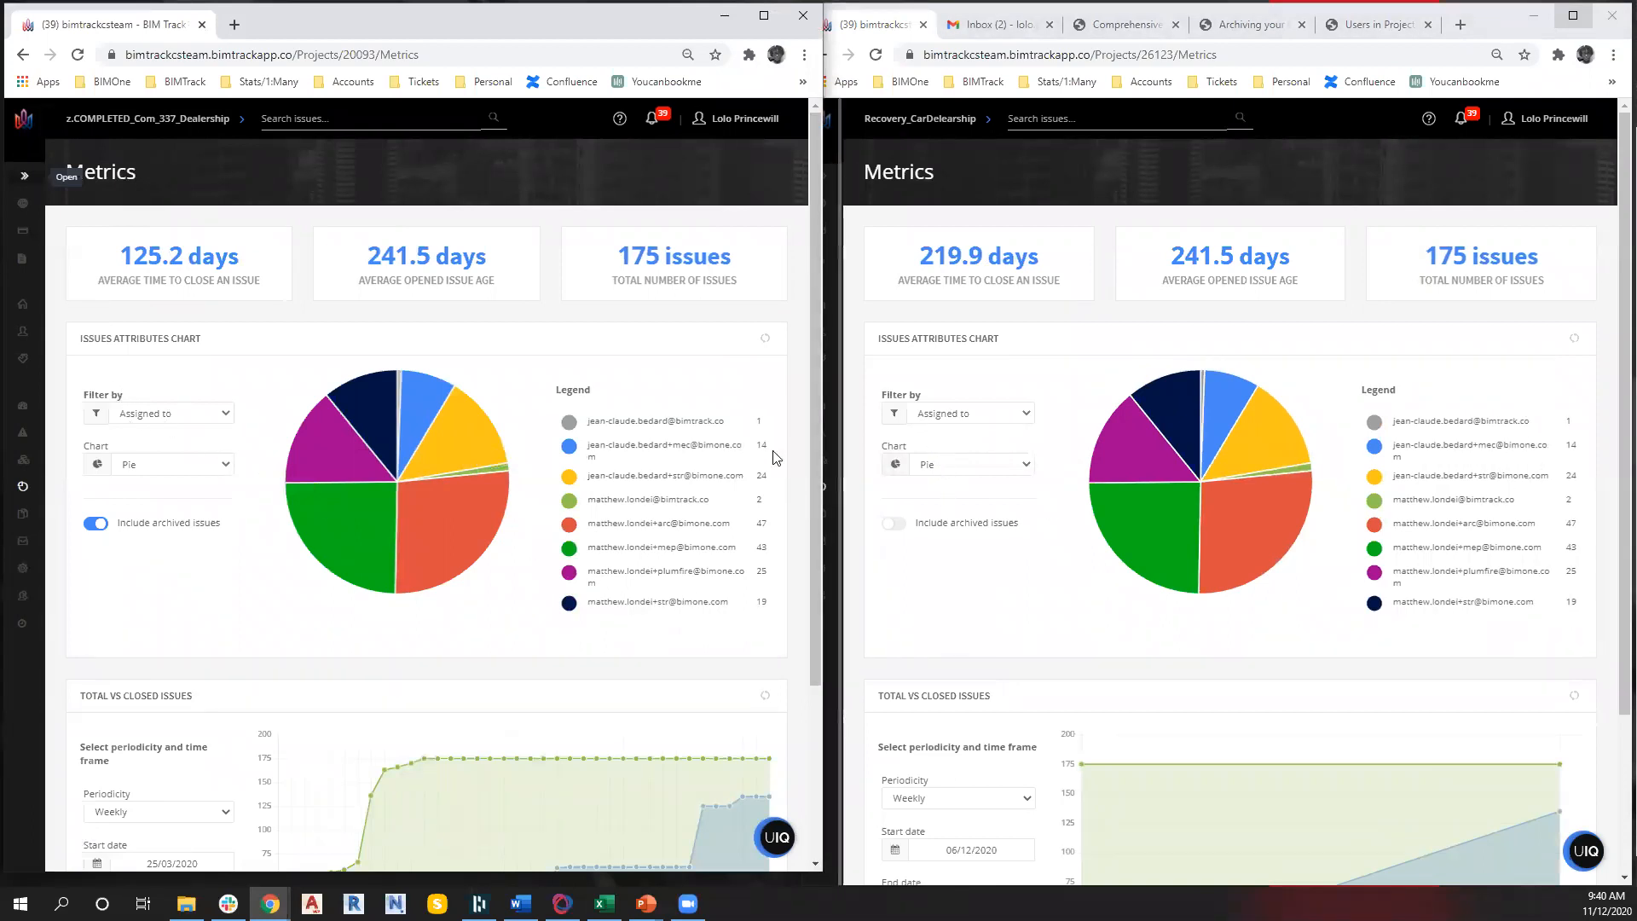
Compare the issues attributes charts of the completed and recovery projects by Author and by Confidentiality
click(189, 415)
click(181, 454)
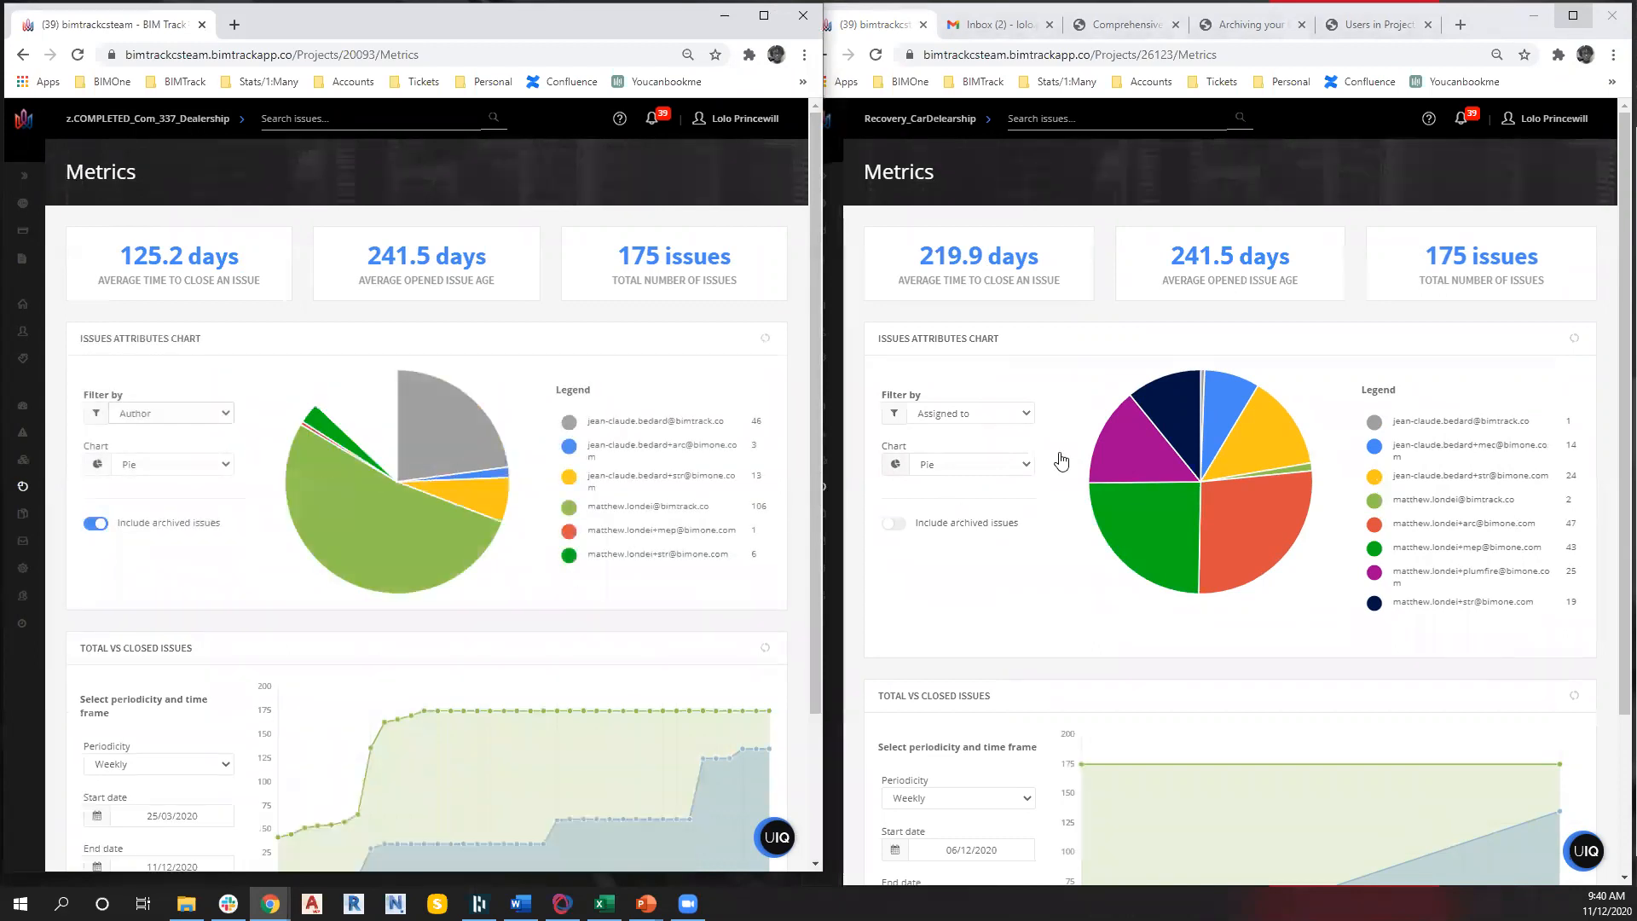
click(1010, 418)
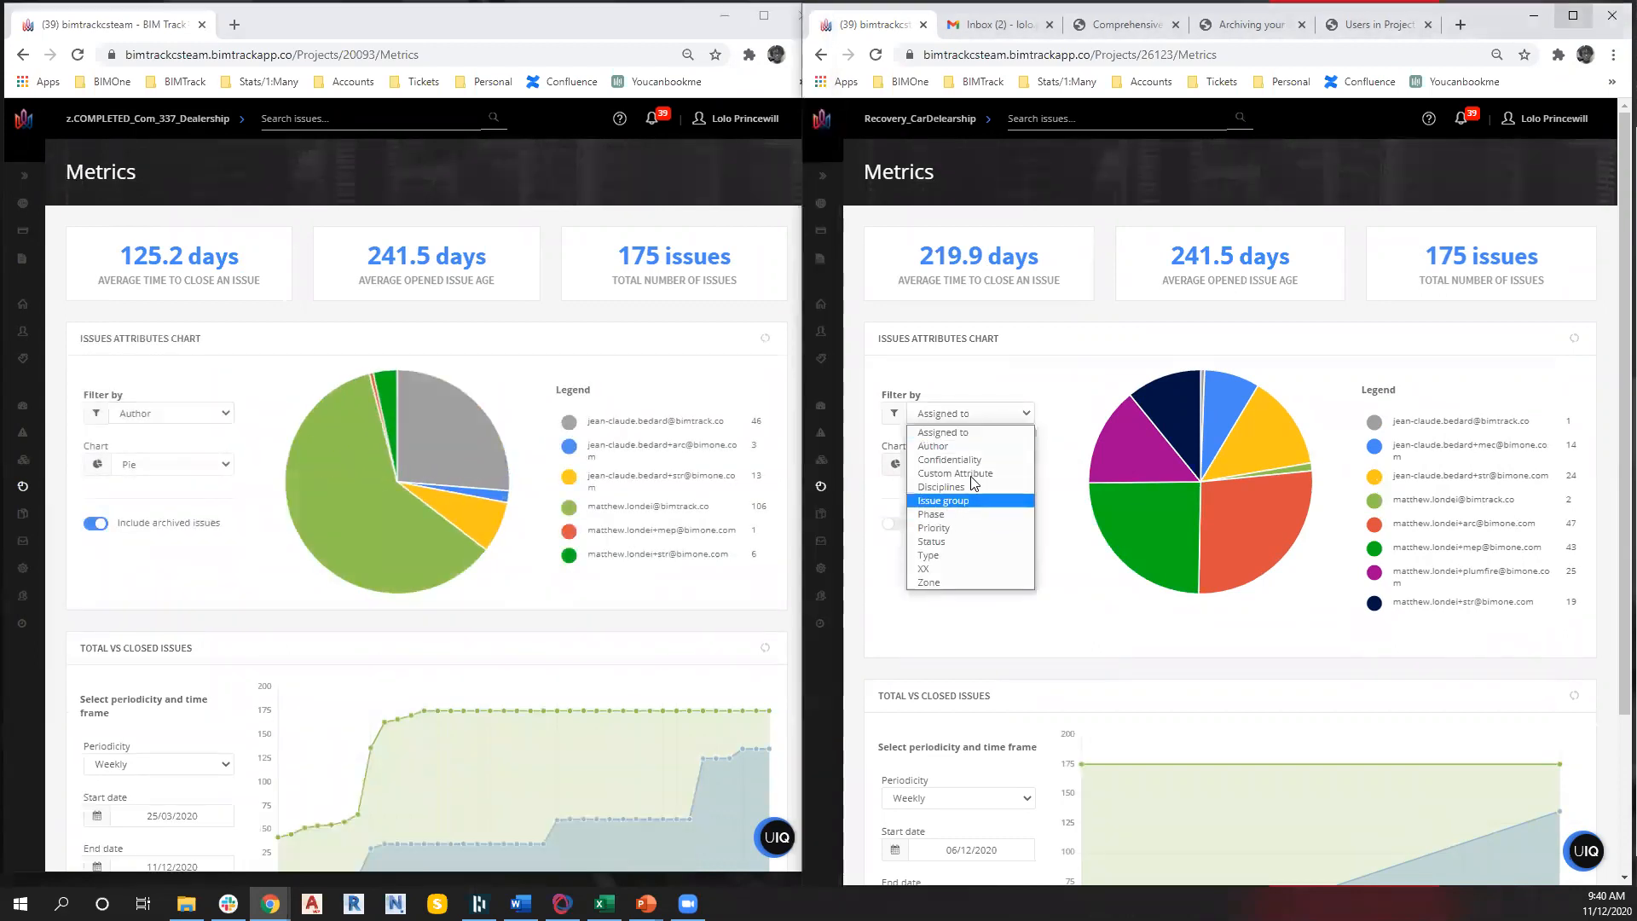
click(961, 448)
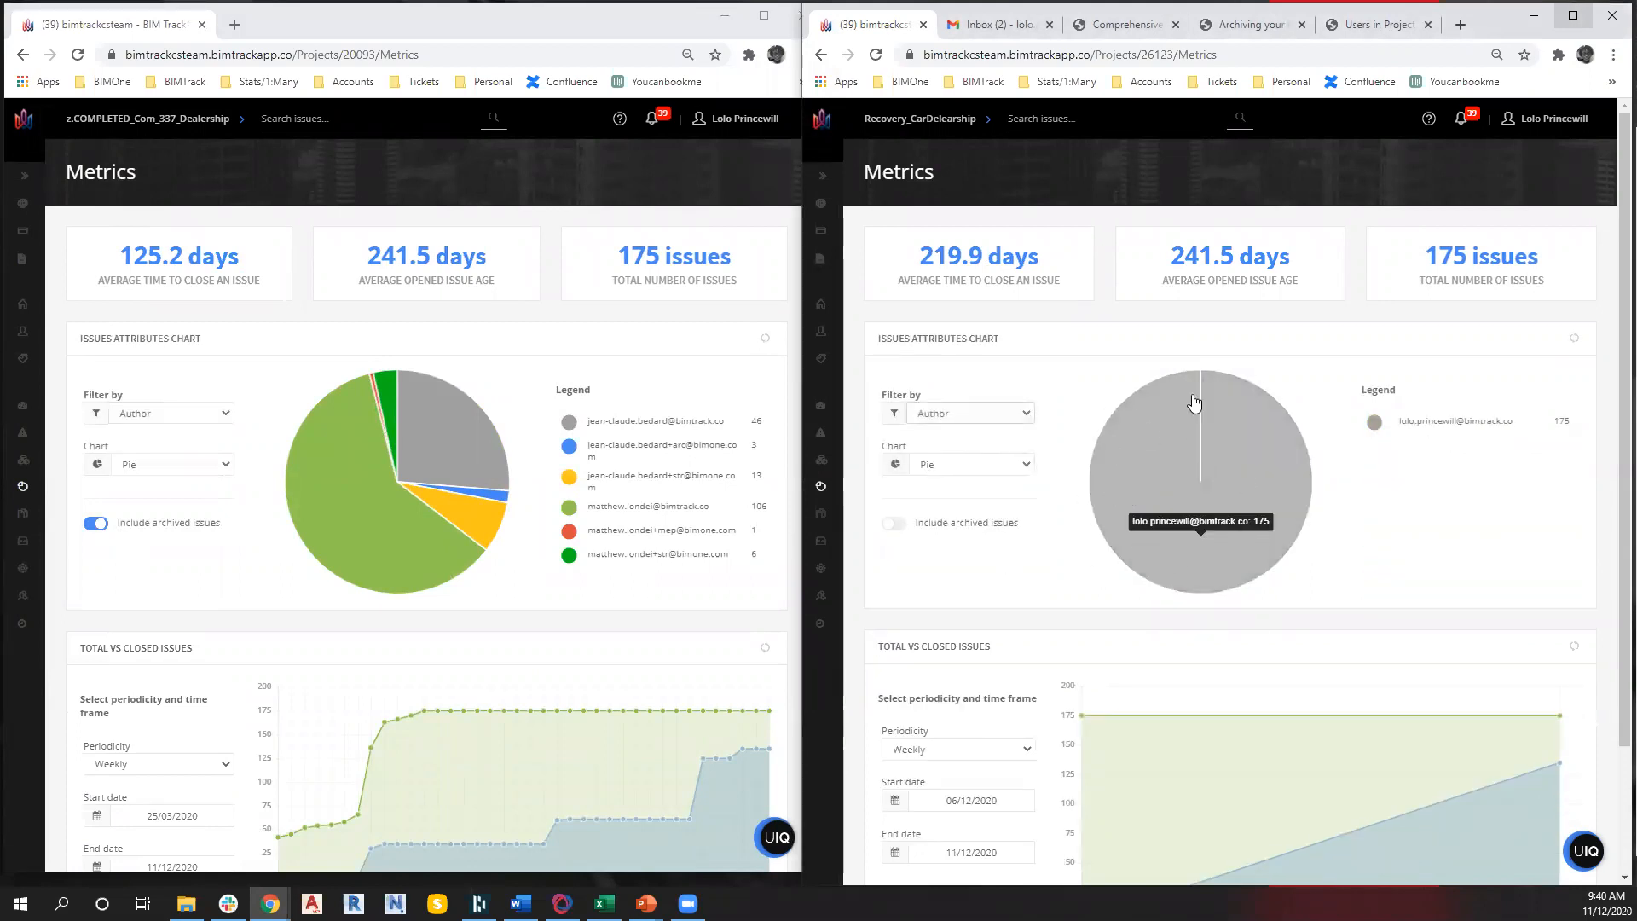
click(198, 419)
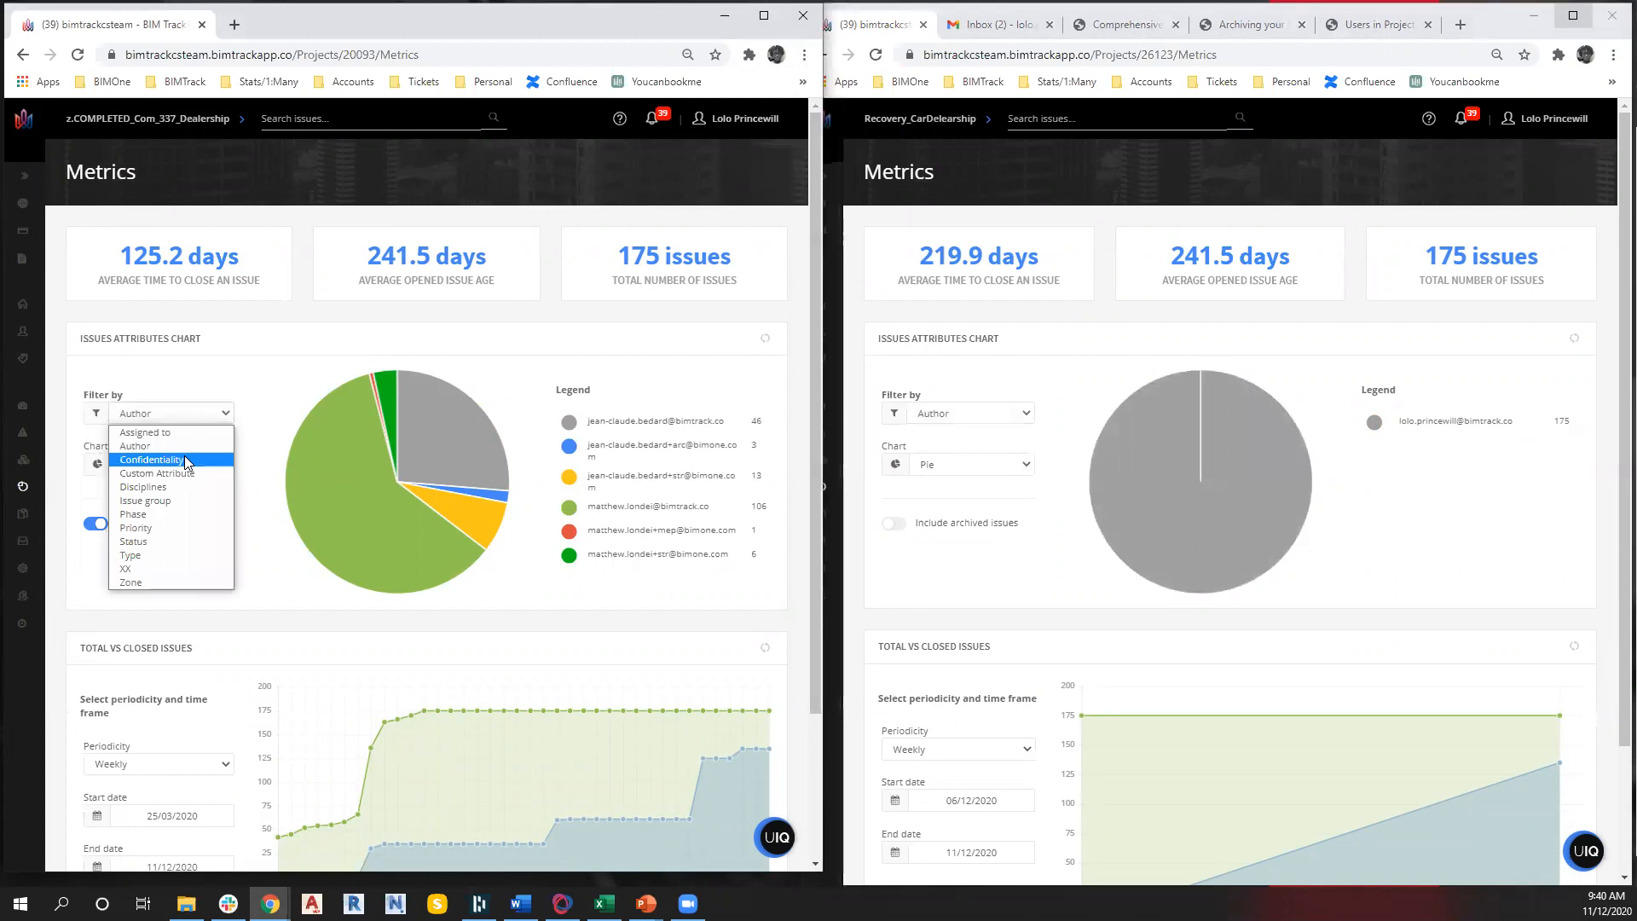
click(184, 456)
click(1002, 418)
click(963, 456)
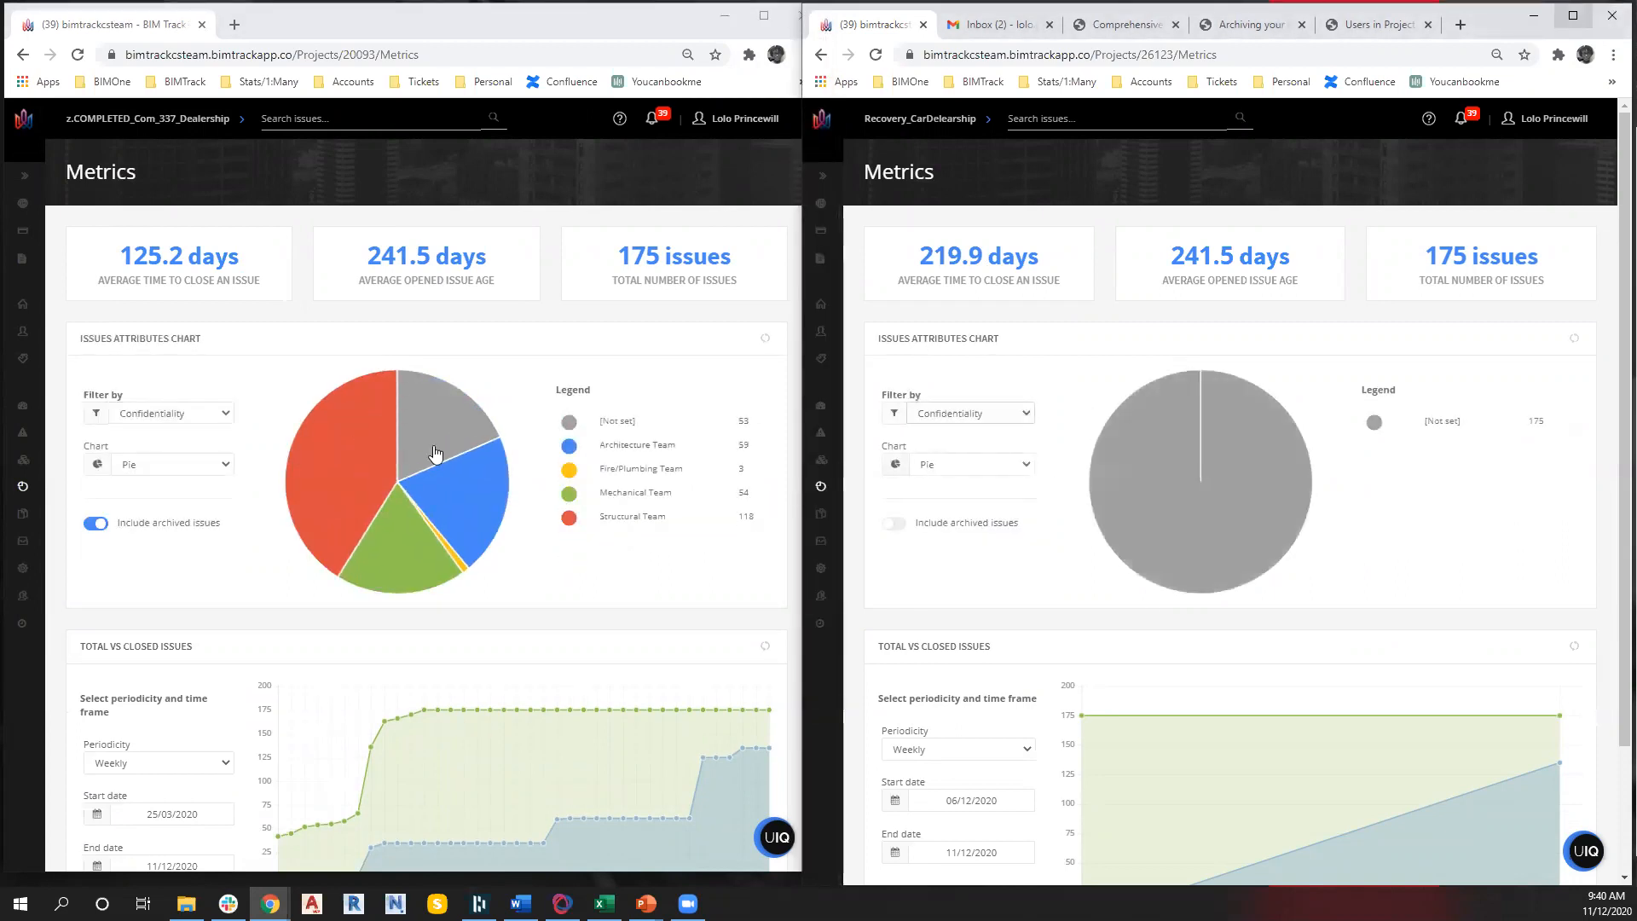
Filter the issues attributes charts of both projects by Custom Attribute and by Disciplines to compare their distributions
click(157, 413)
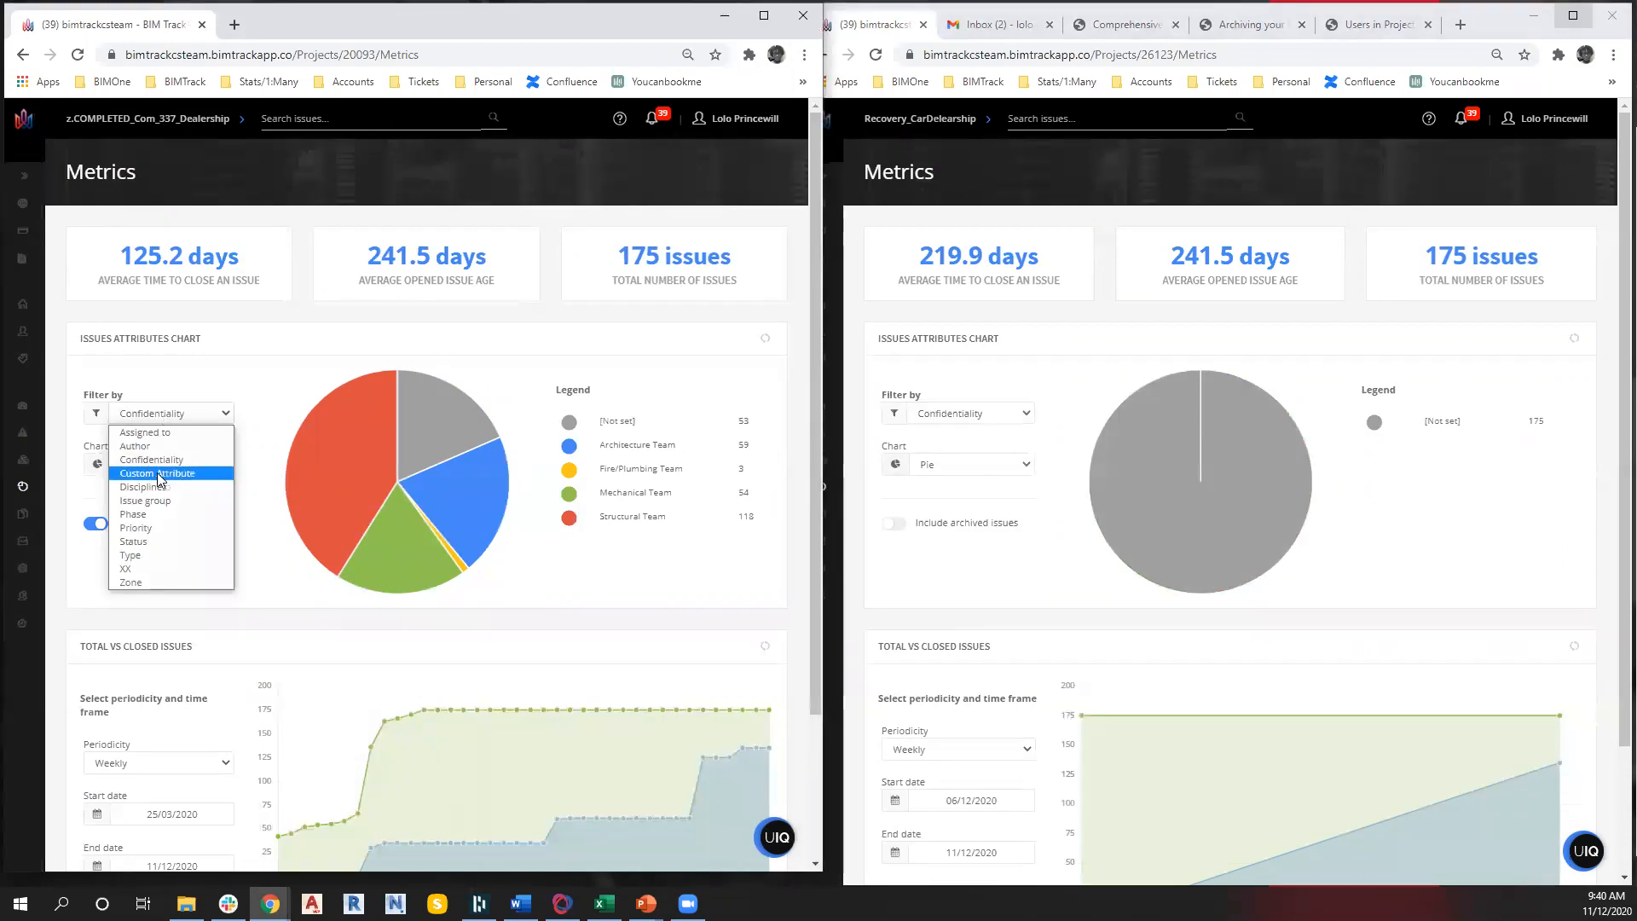
click(162, 469)
click(947, 414)
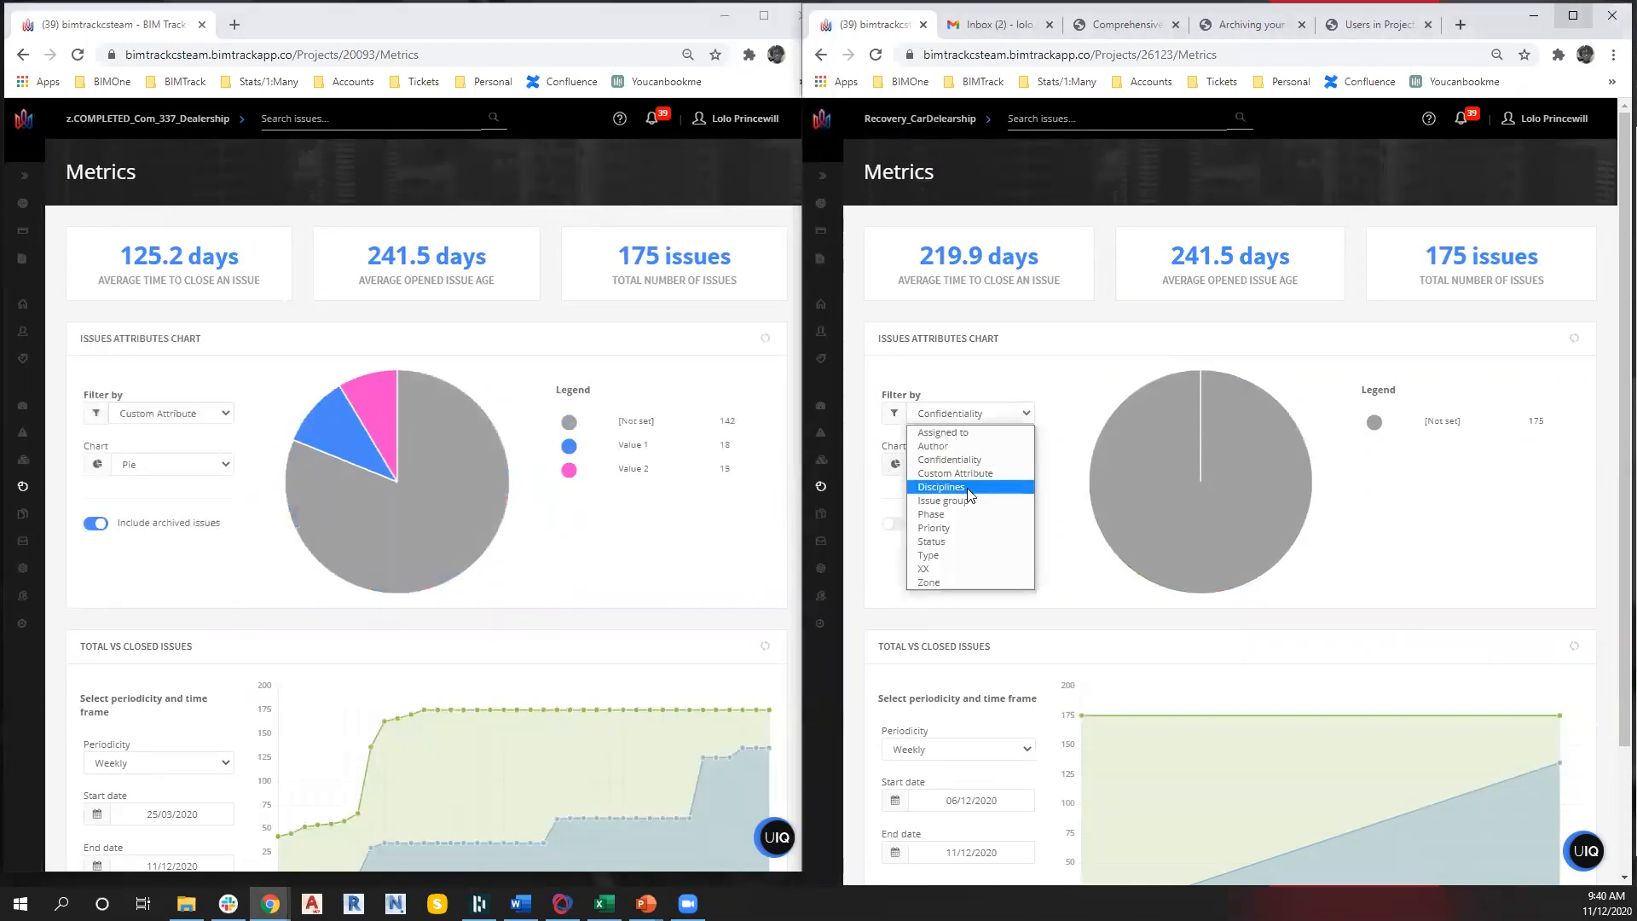
click(962, 474)
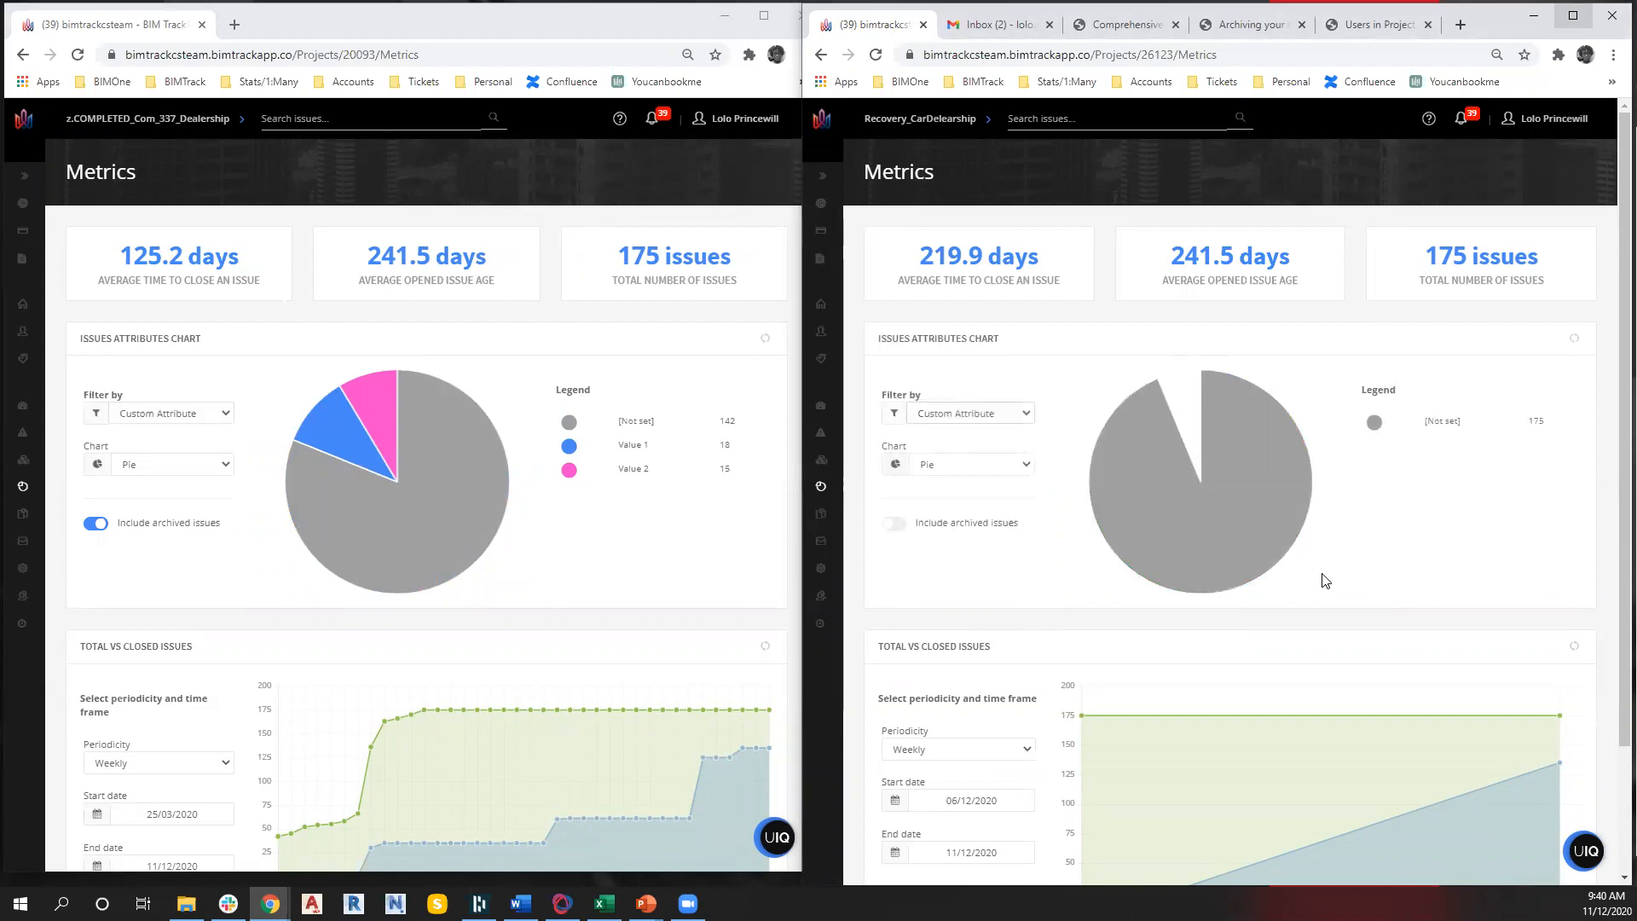
click(175, 493)
click(170, 413)
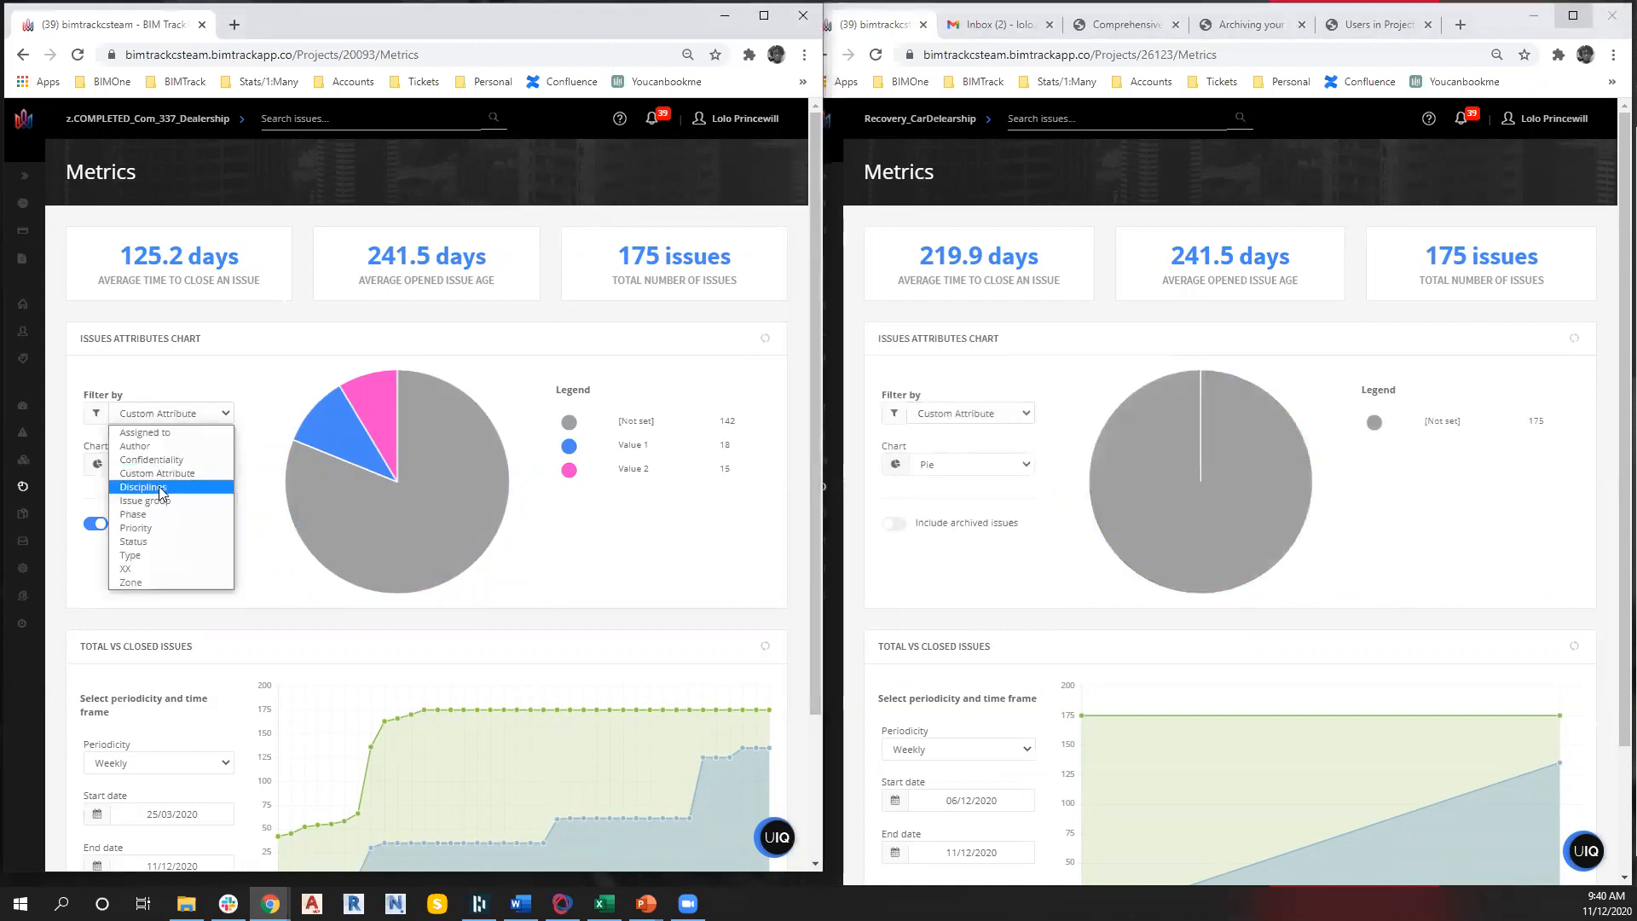
click(160, 492)
click(980, 415)
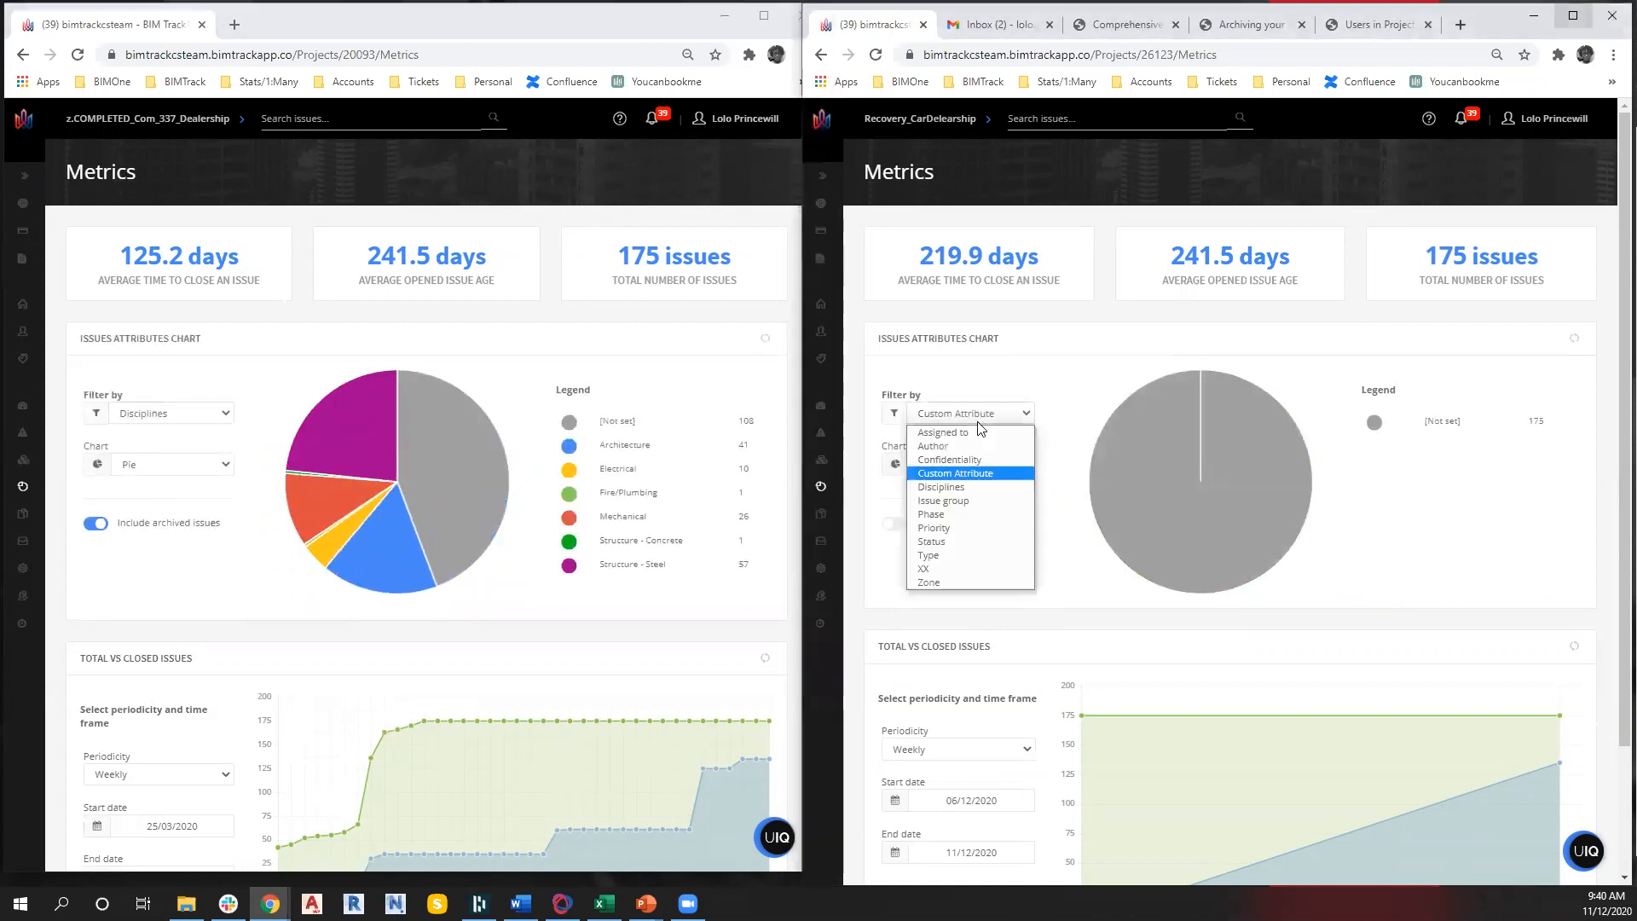
click(945, 487)
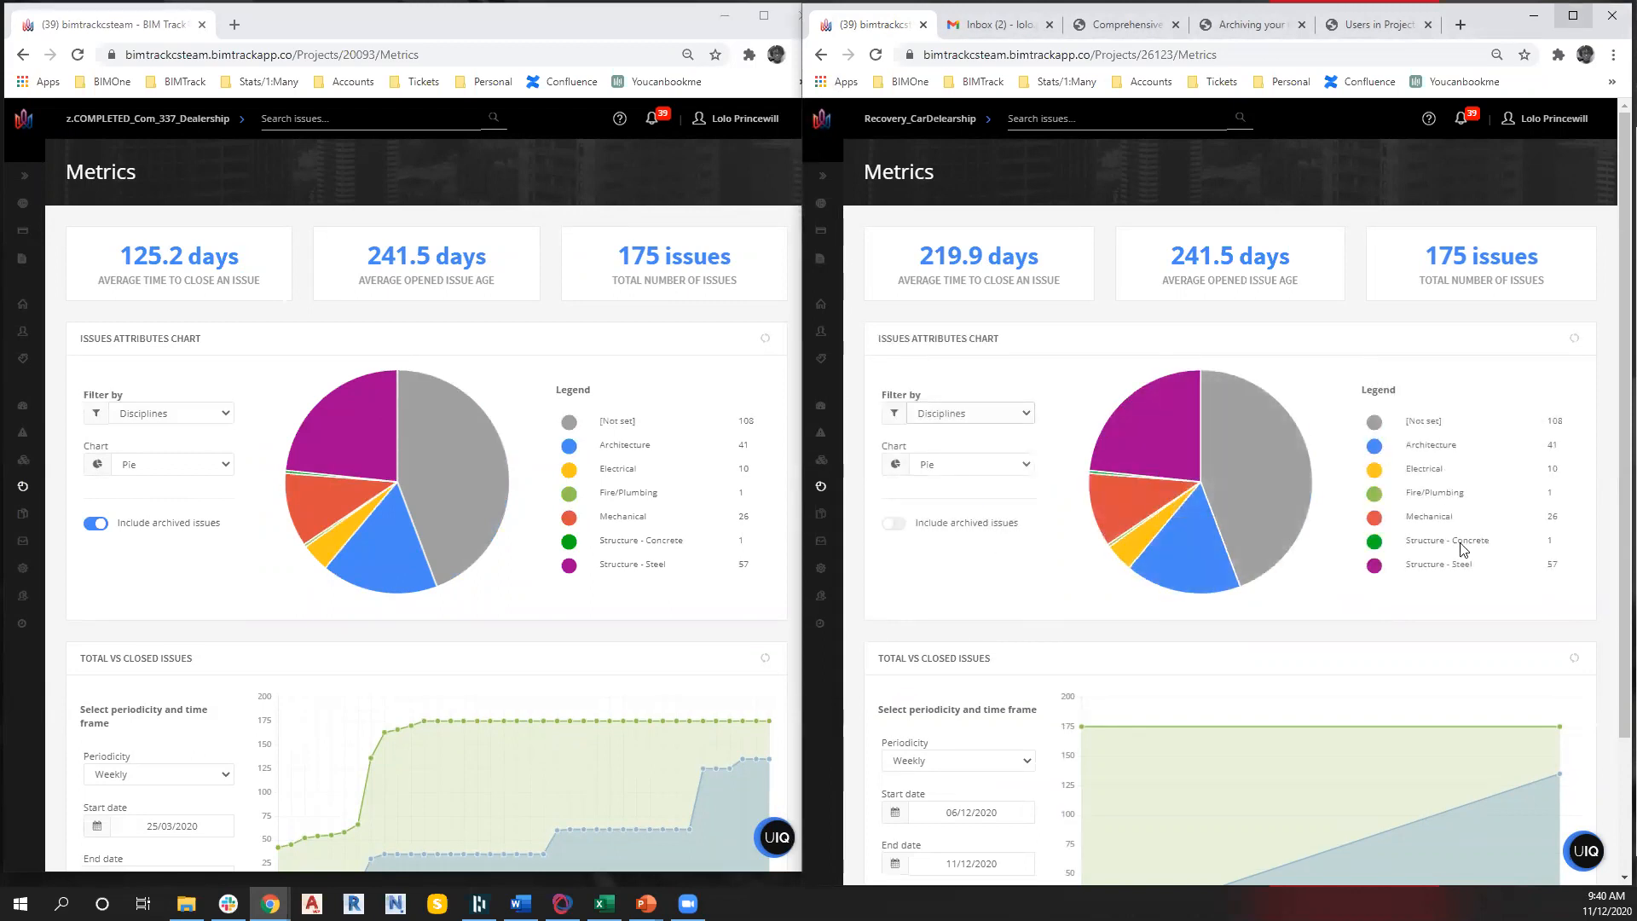
Compare the issues attributes charts of both projects by Issue group and by Phase, inspecting the completed project's phase slices
click(176, 415)
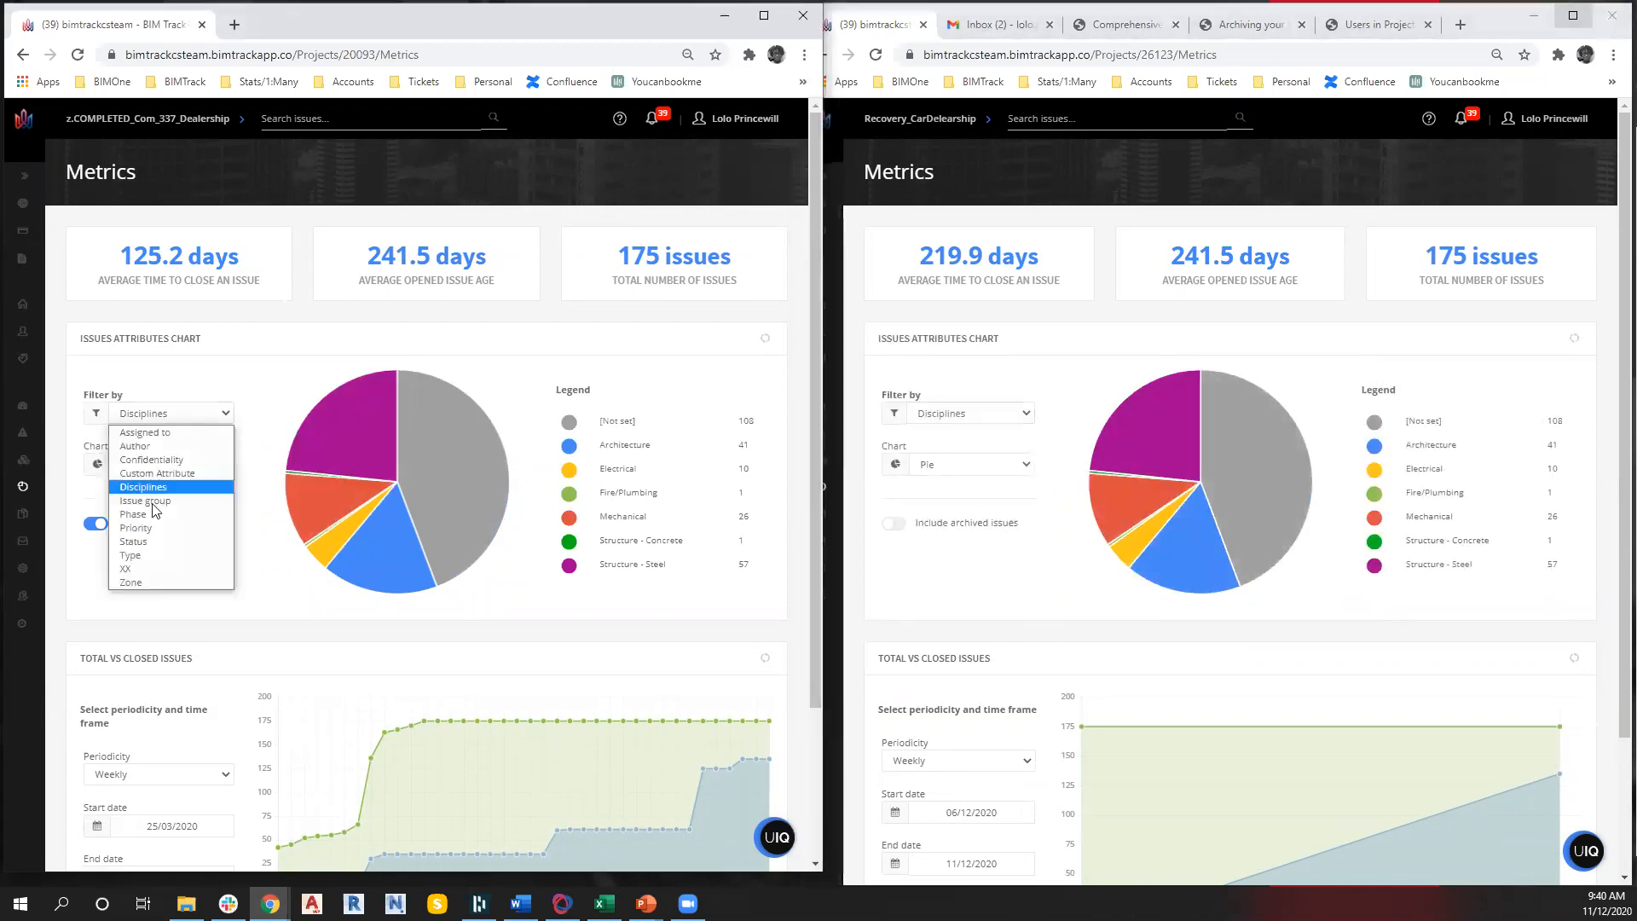
click(151, 502)
click(984, 413)
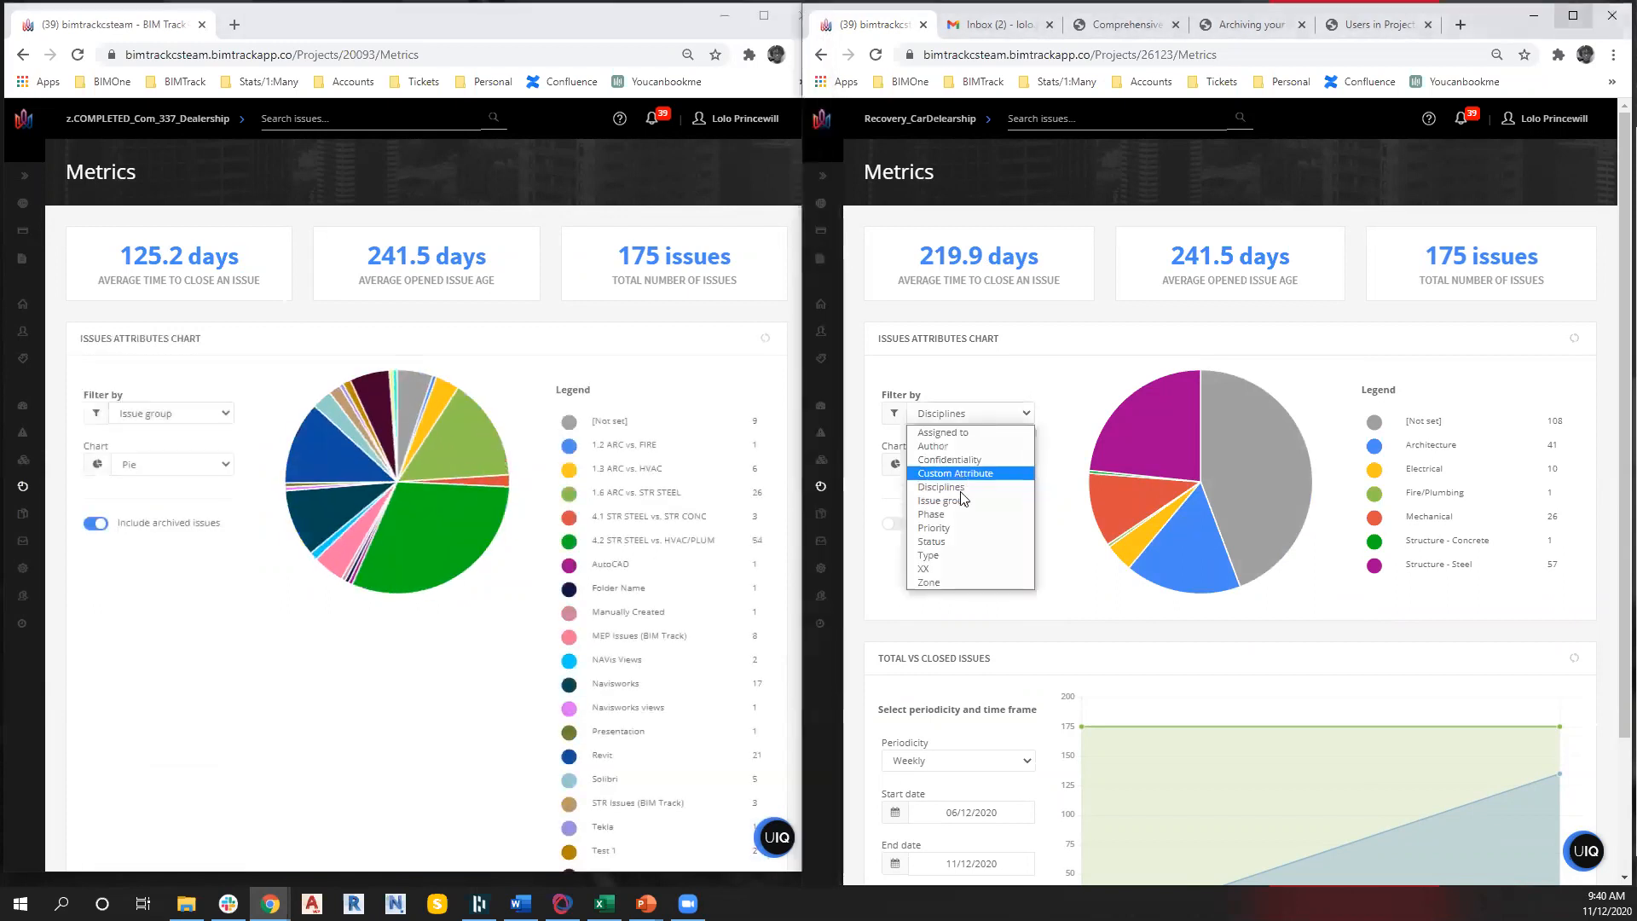
click(943, 500)
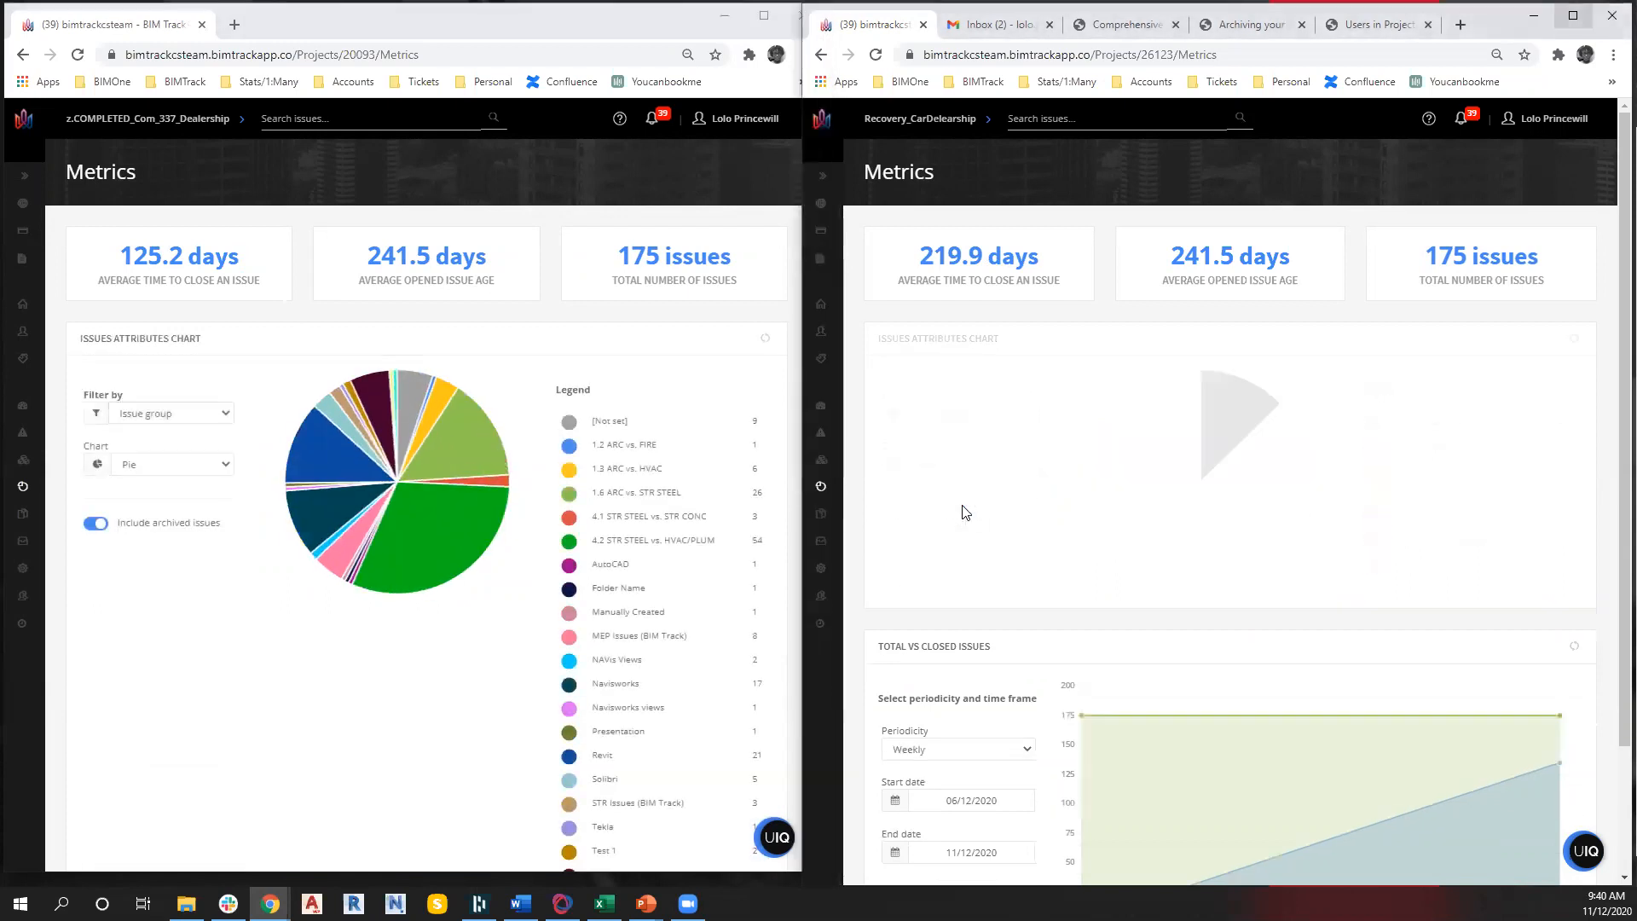
click(172, 418)
click(170, 510)
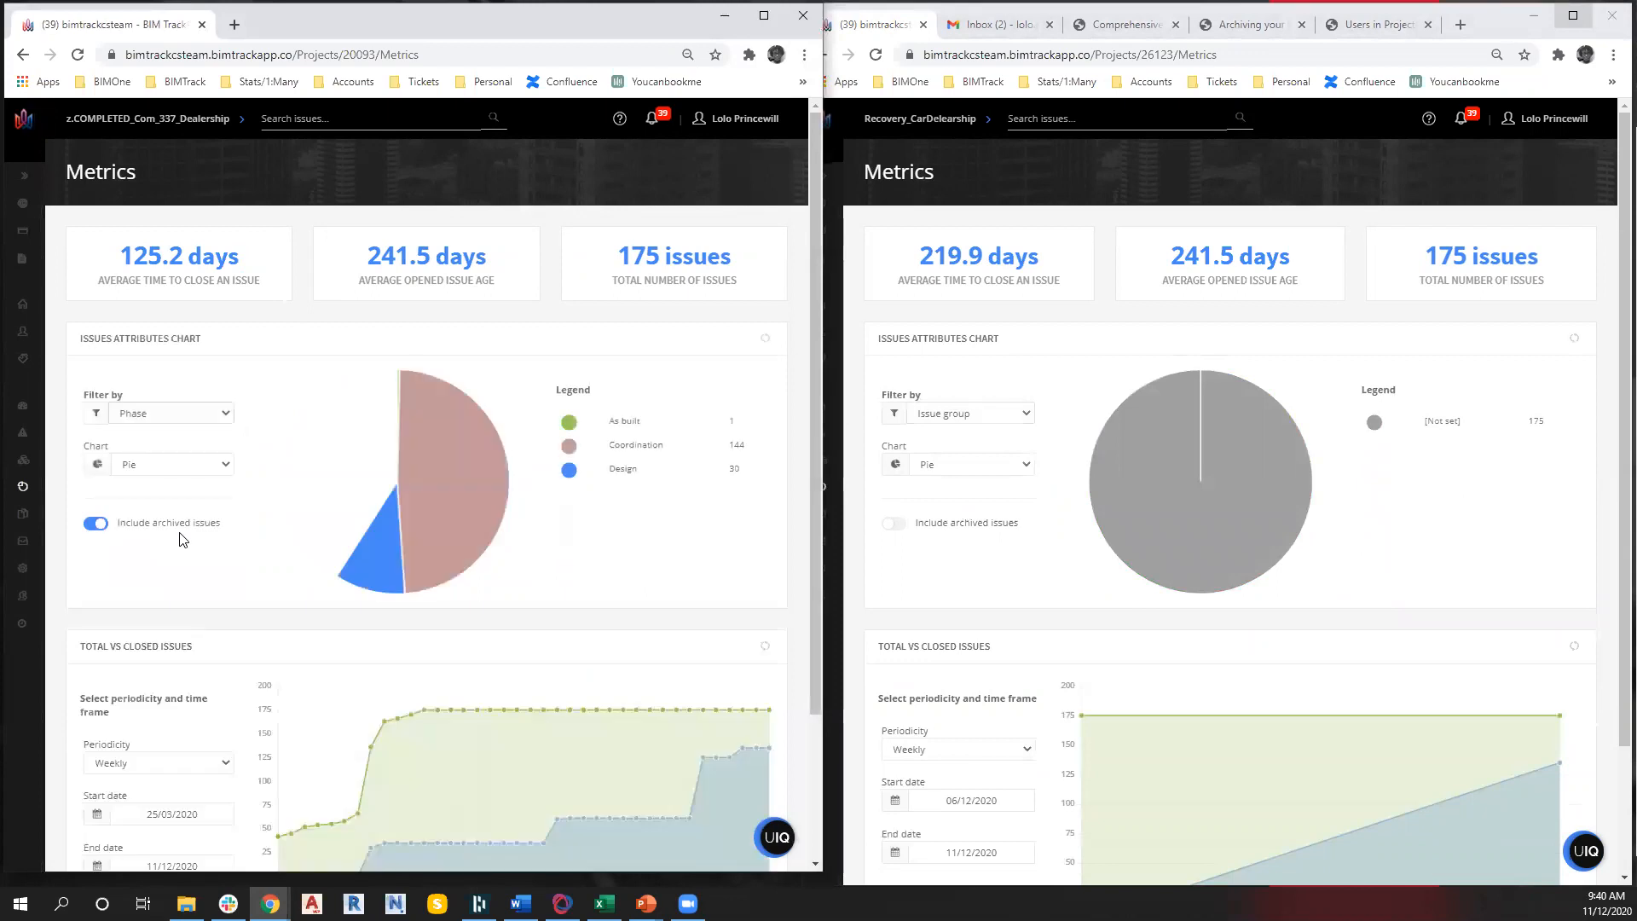
click(1025, 415)
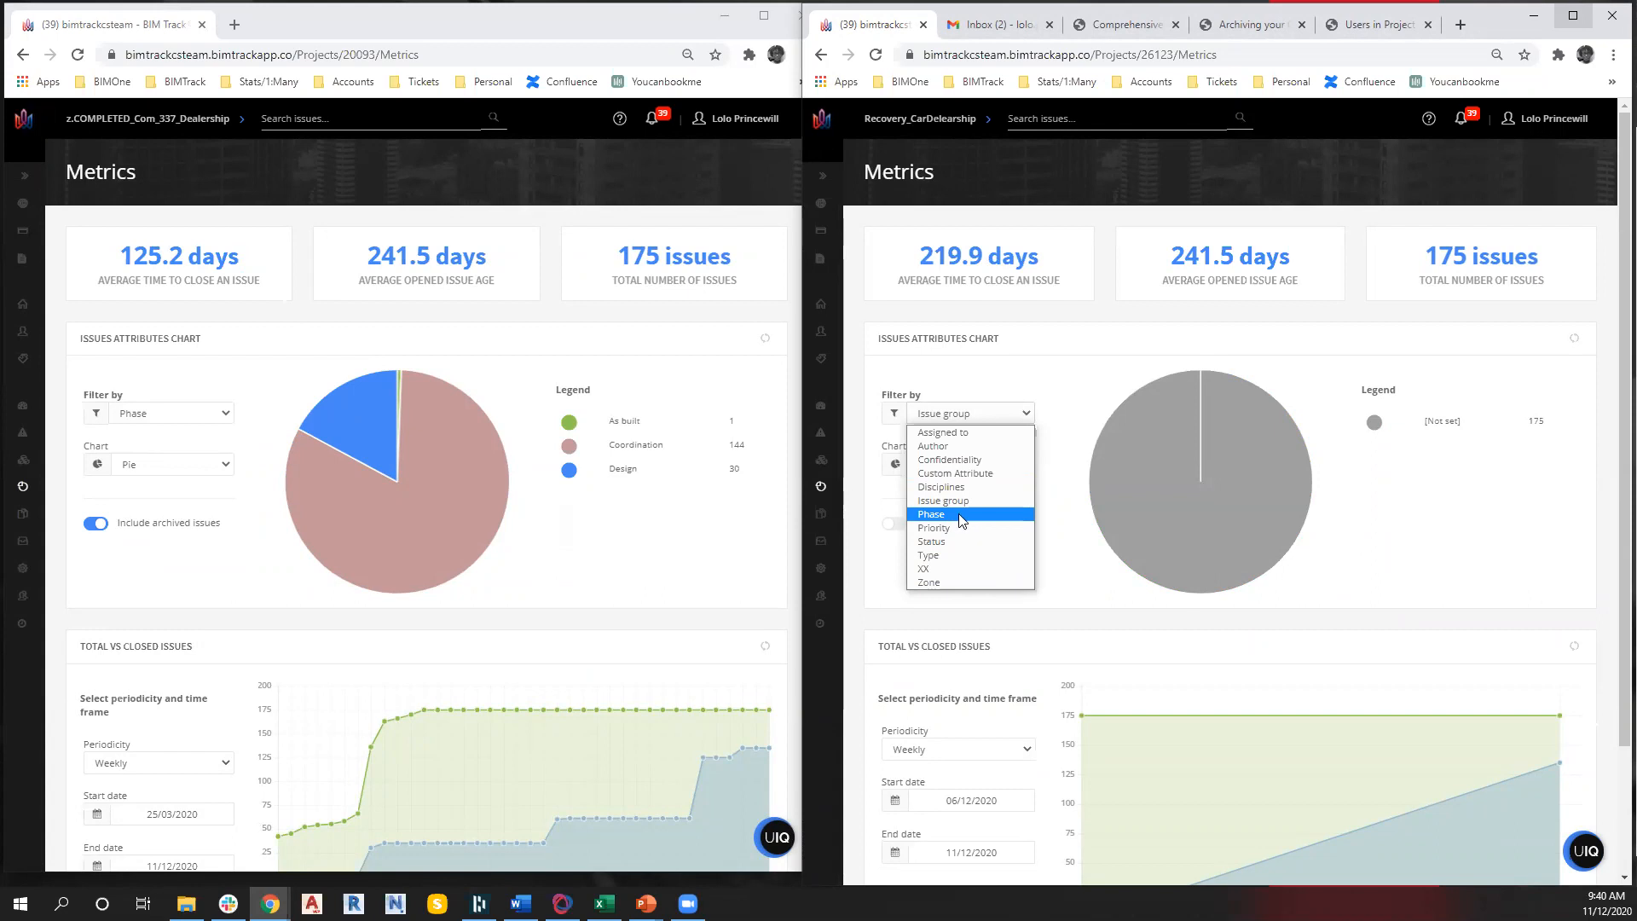
click(959, 515)
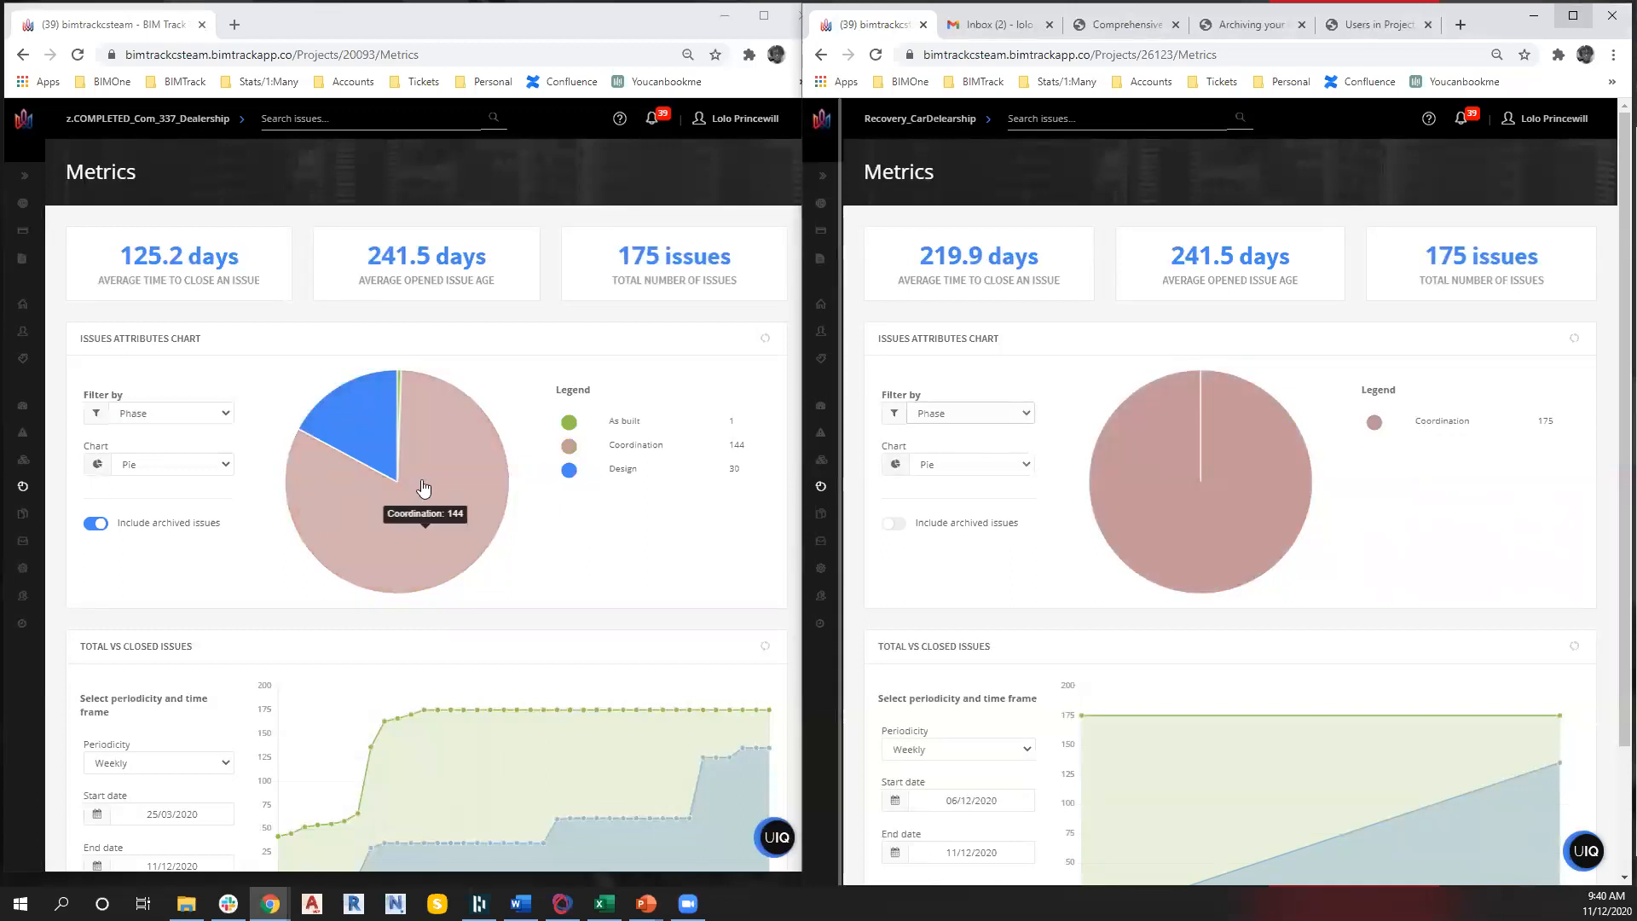
mouse_move(384, 455)
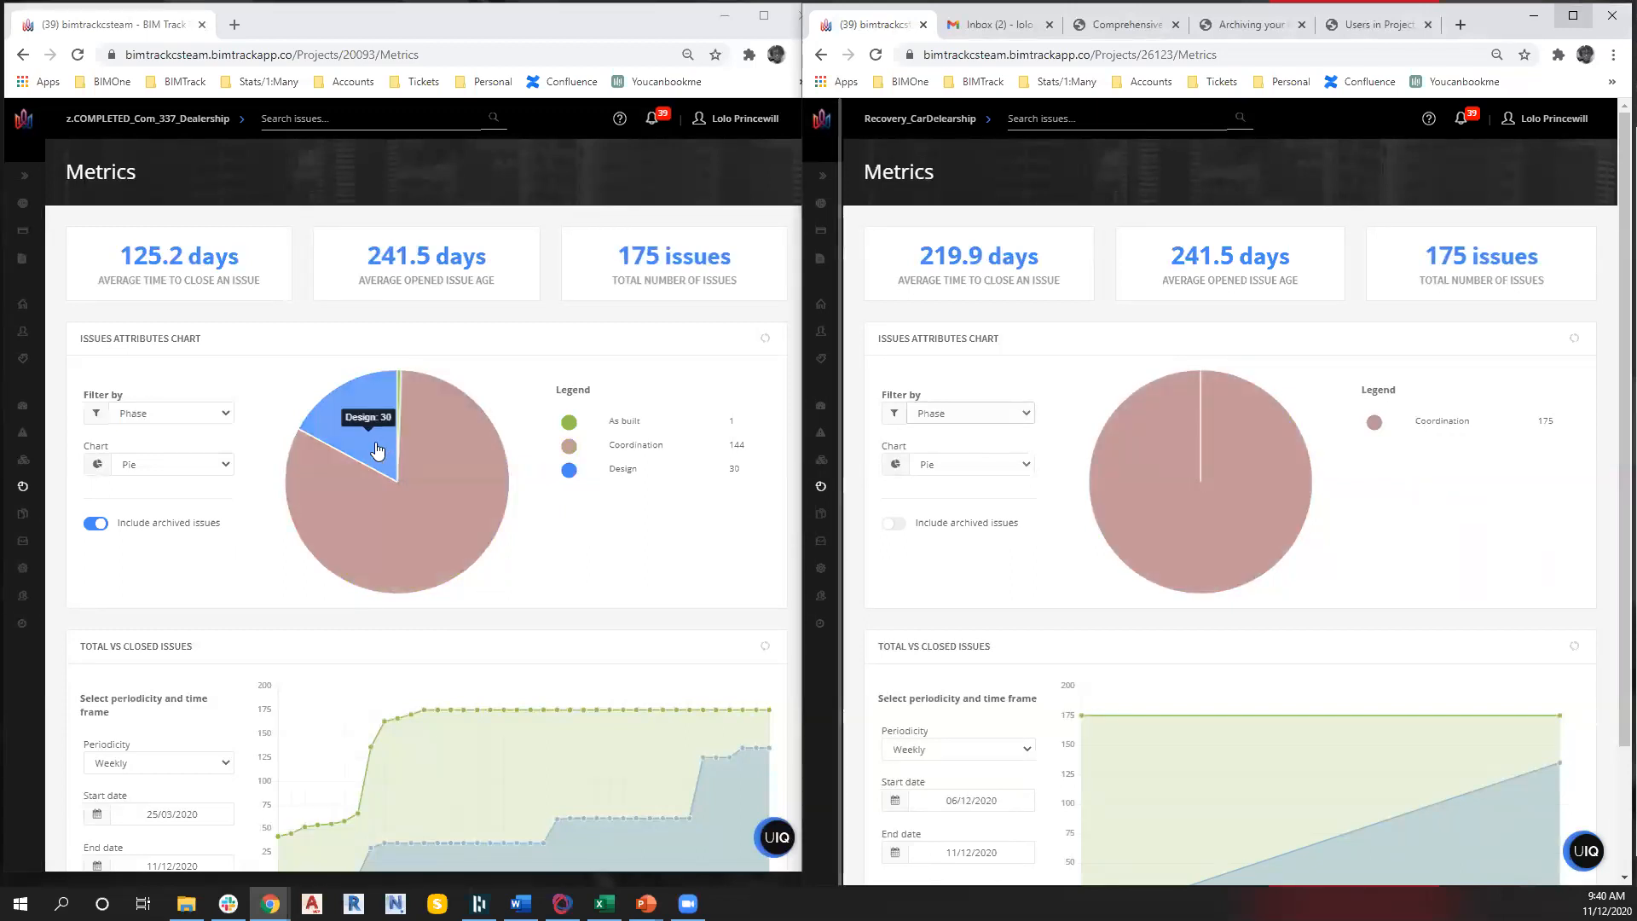
Compare how issues are distributed by Priority and by Status in the attributes charts of both projects
click(174, 415)
click(162, 528)
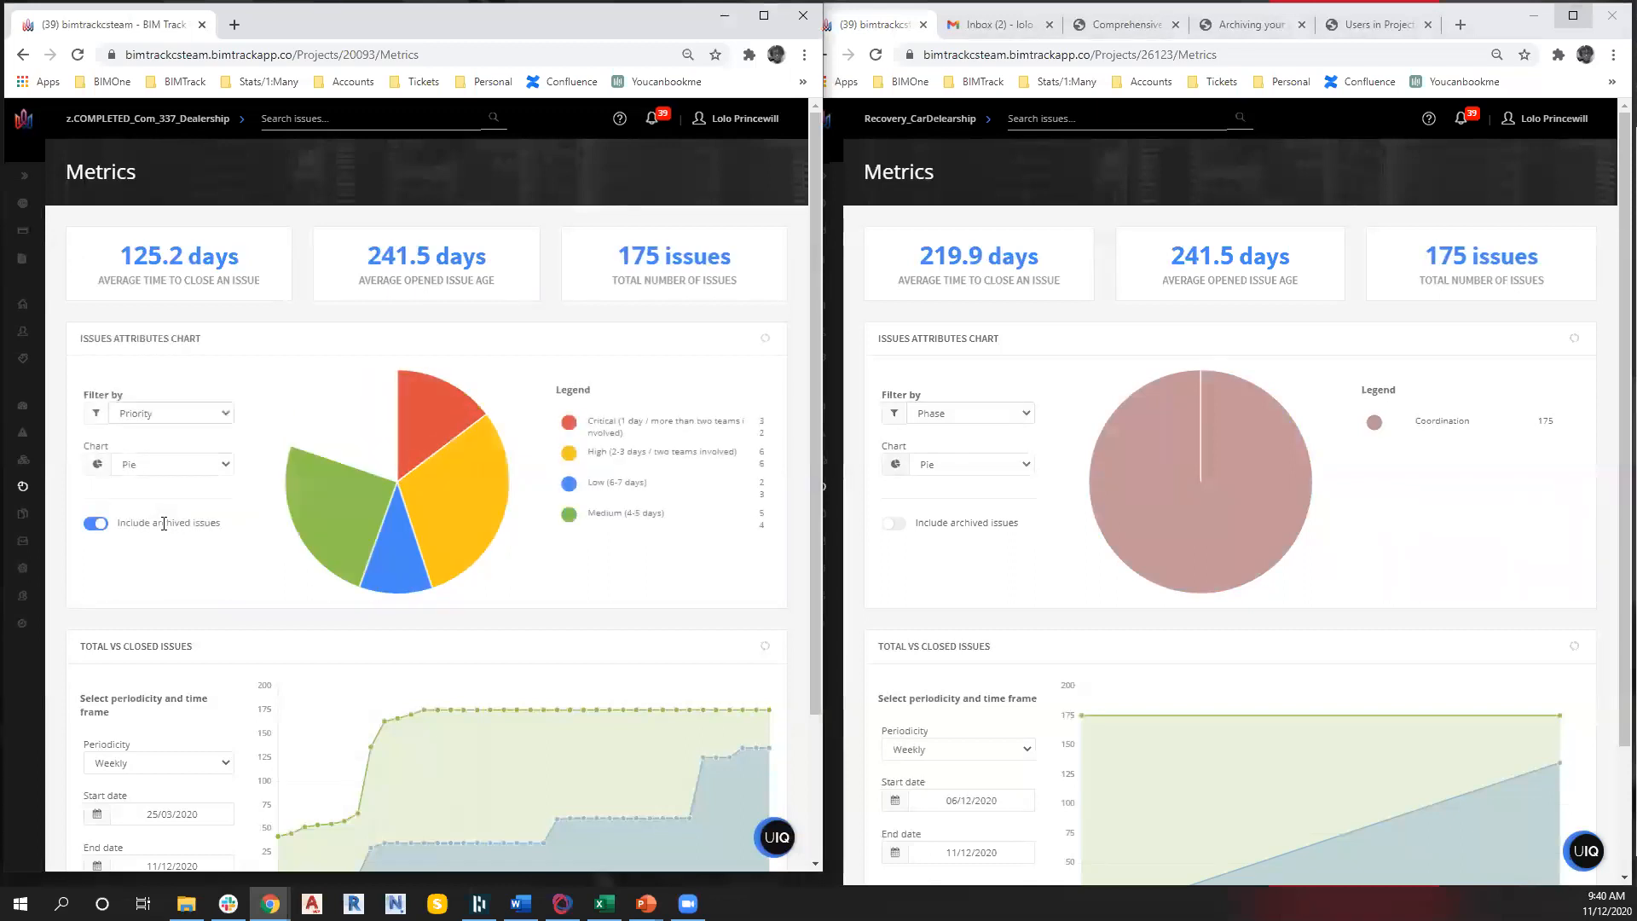
click(980, 415)
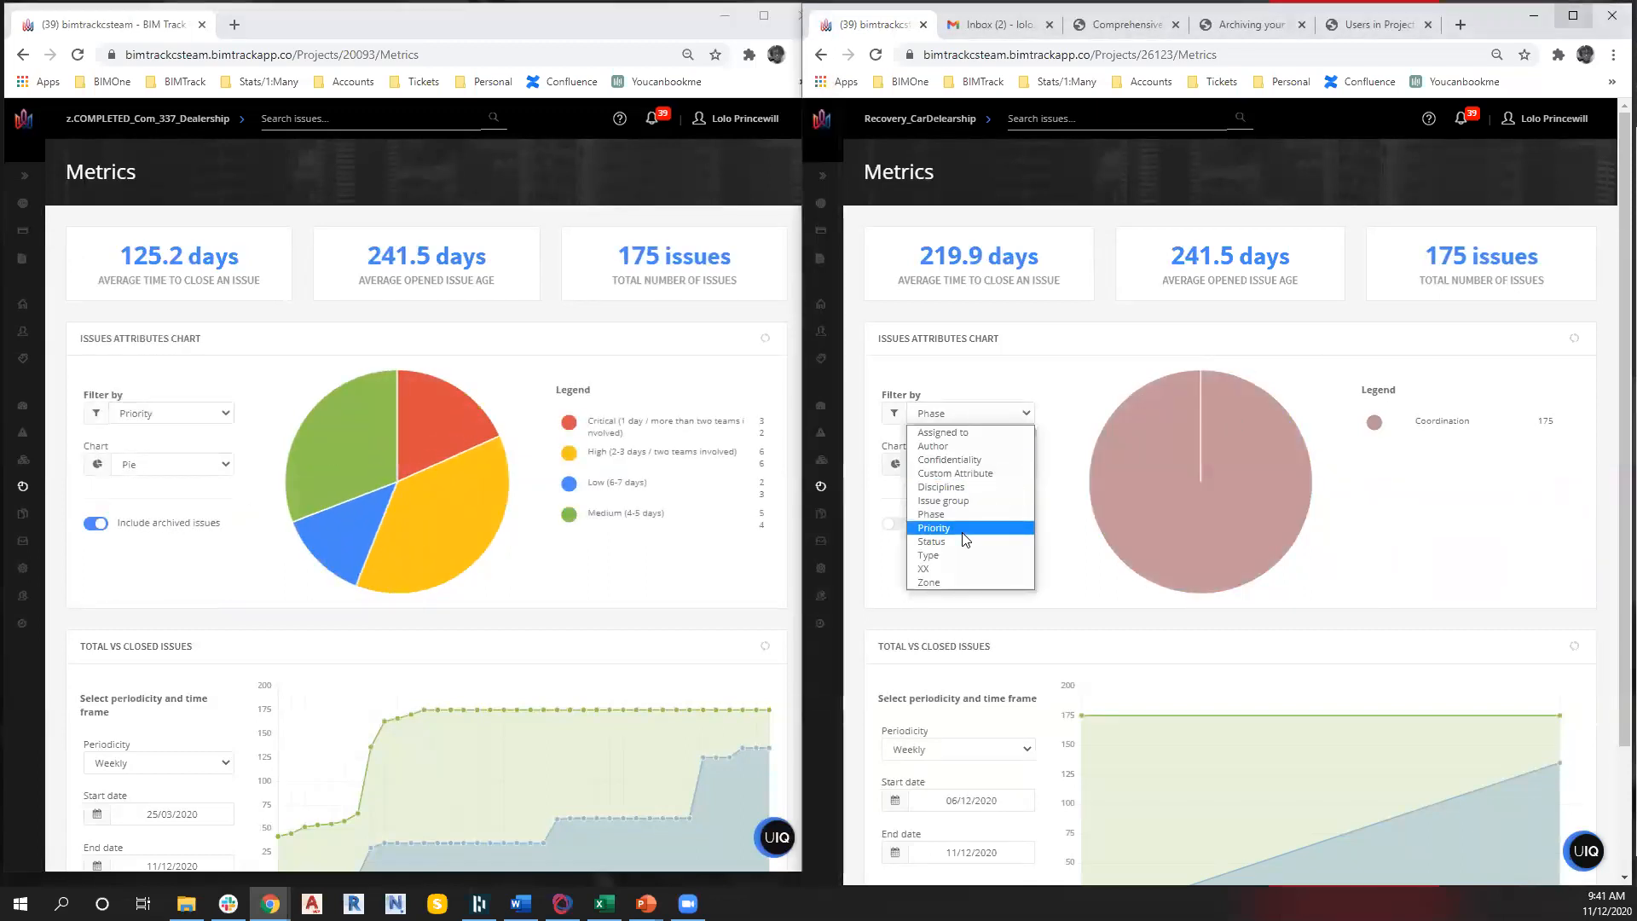
click(956, 526)
click(174, 415)
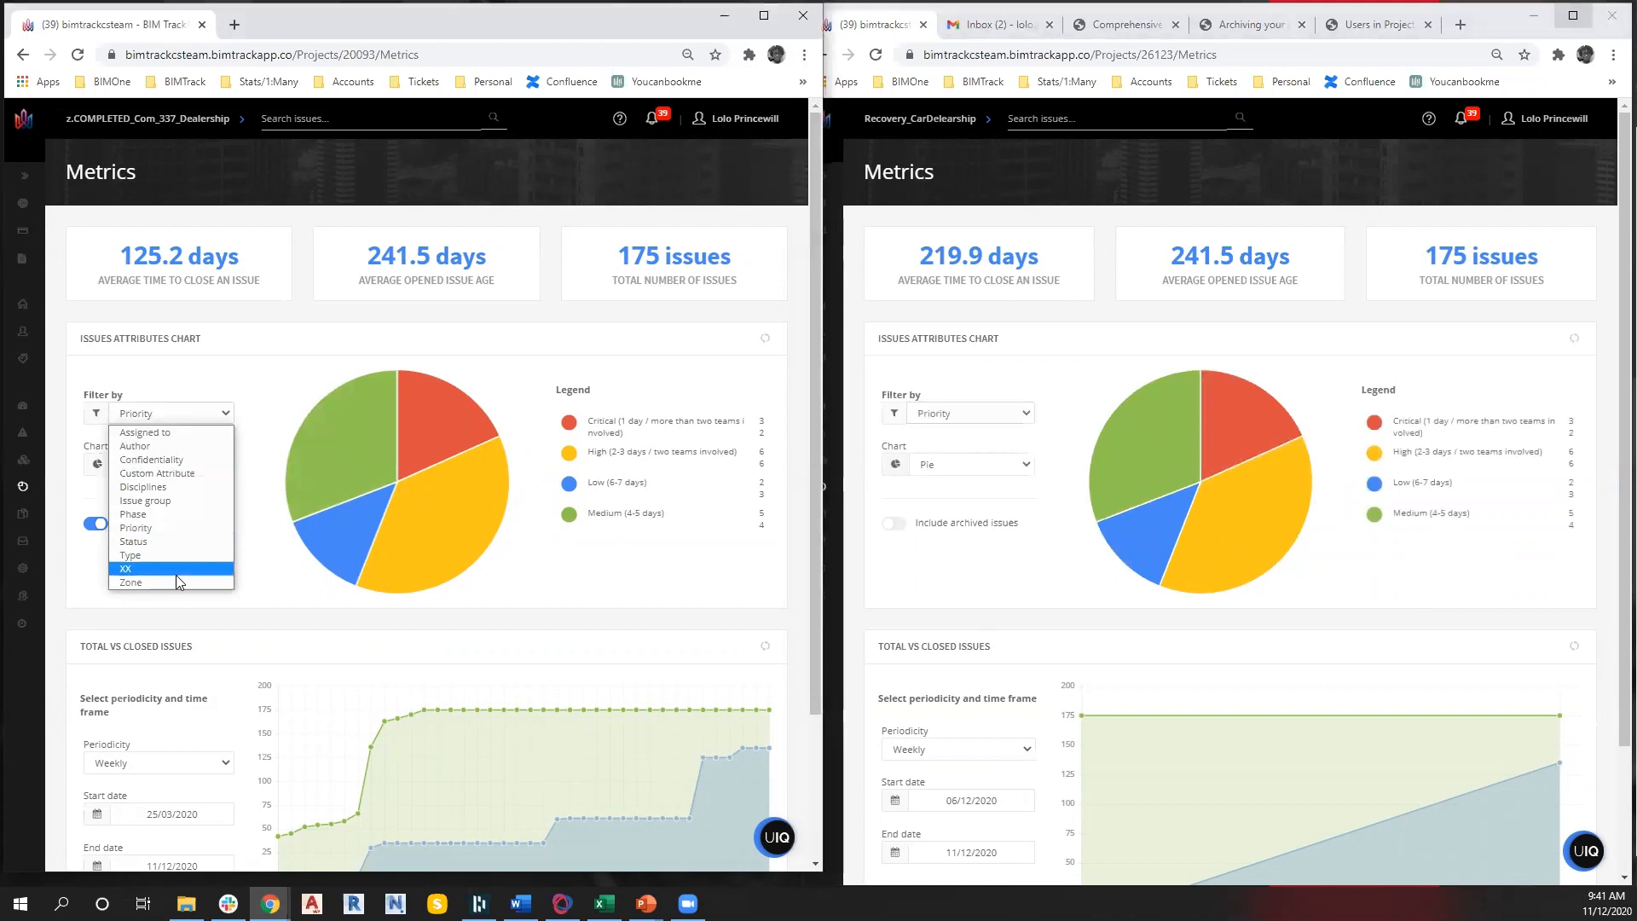
click(175, 539)
click(980, 415)
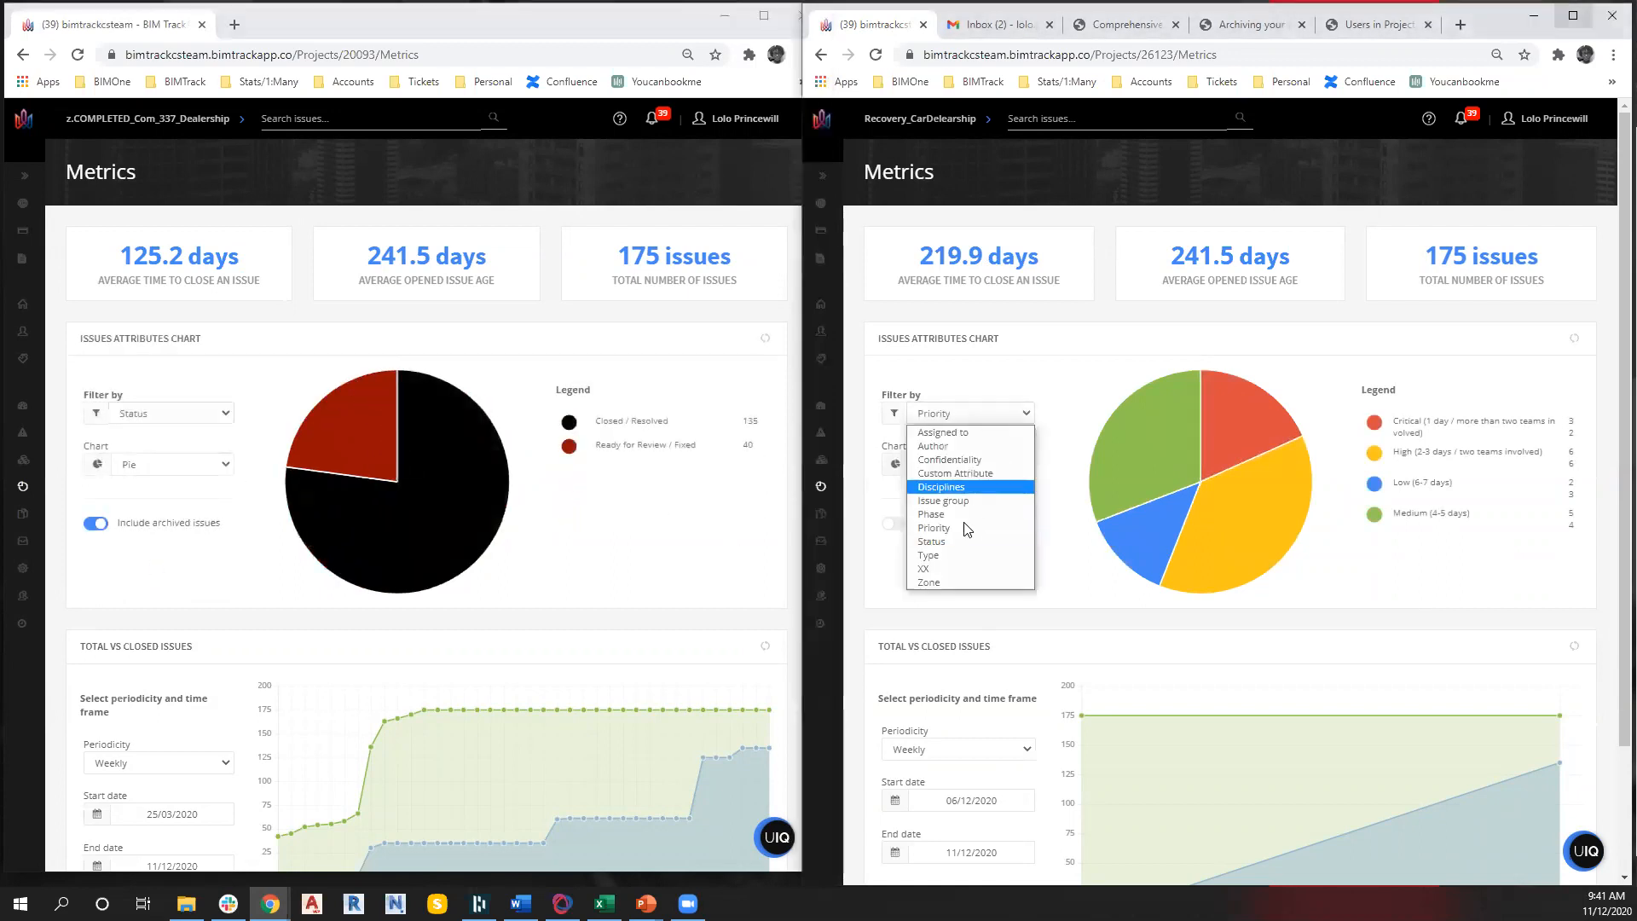
click(963, 538)
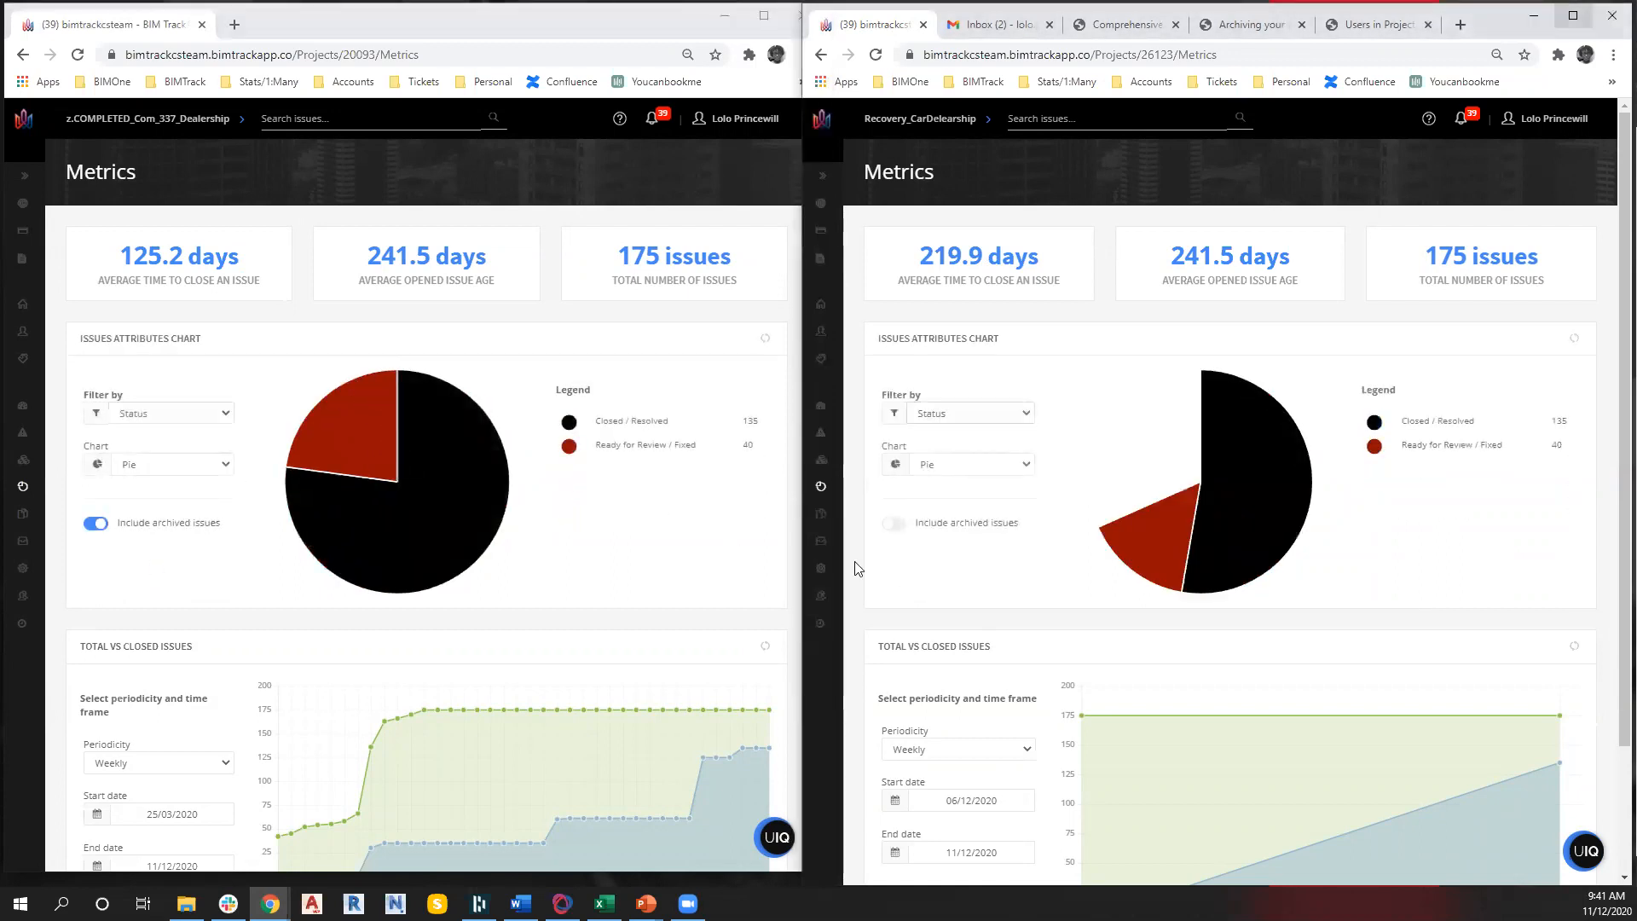
Compare the attributes charts of both projects by issue Type and by the custom XX attribute
click(183, 415)
click(170, 555)
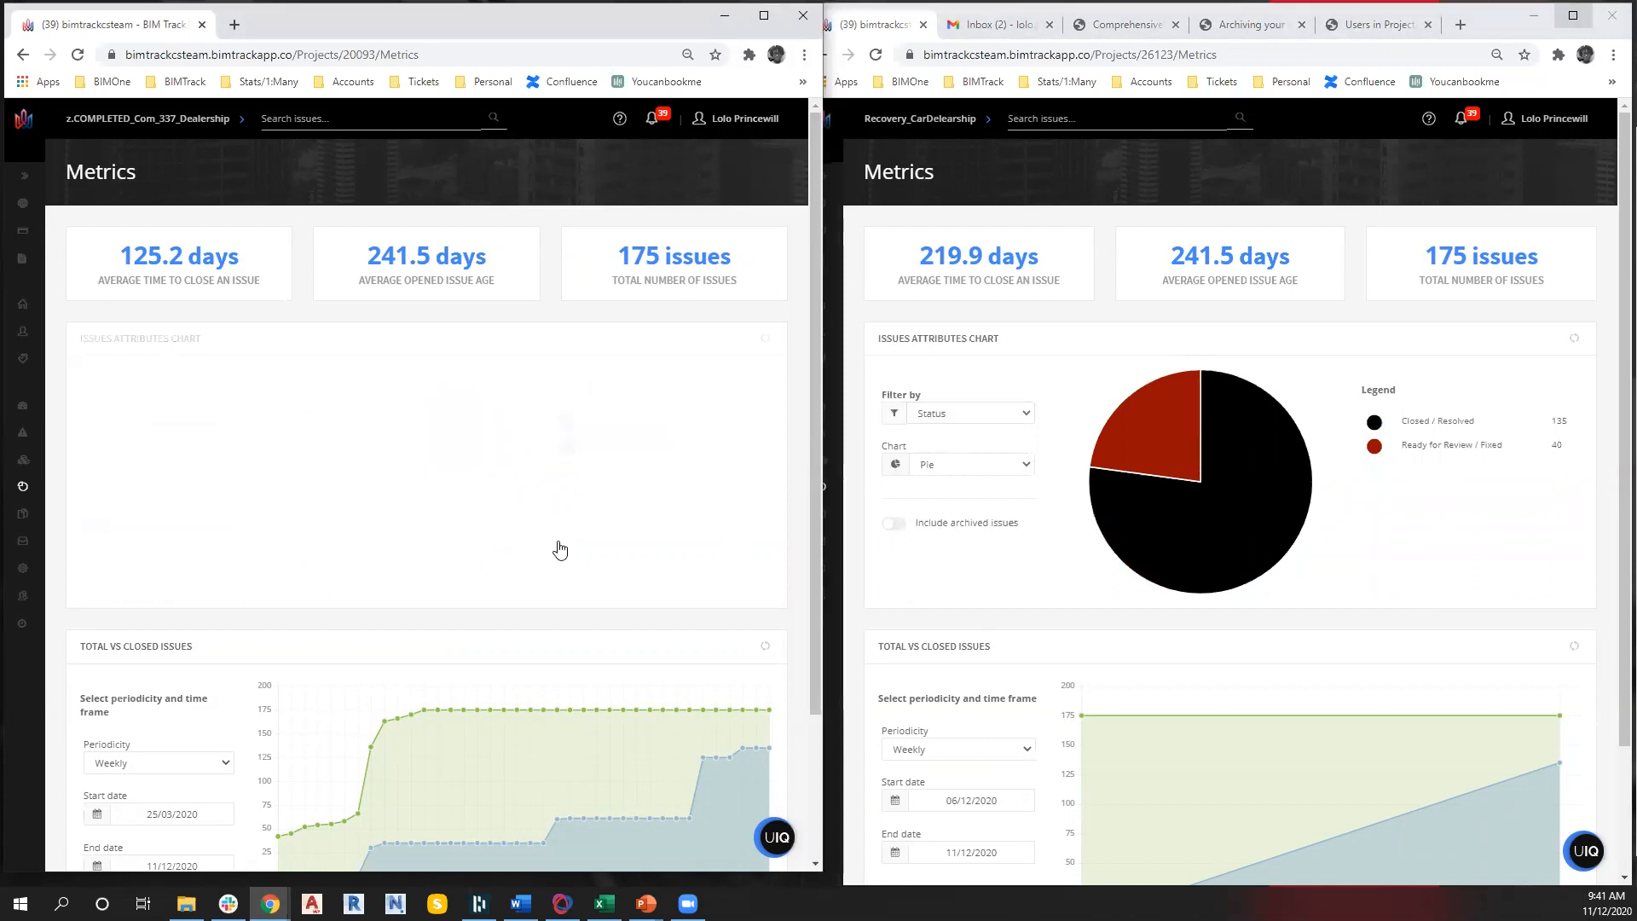
click(979, 415)
click(980, 555)
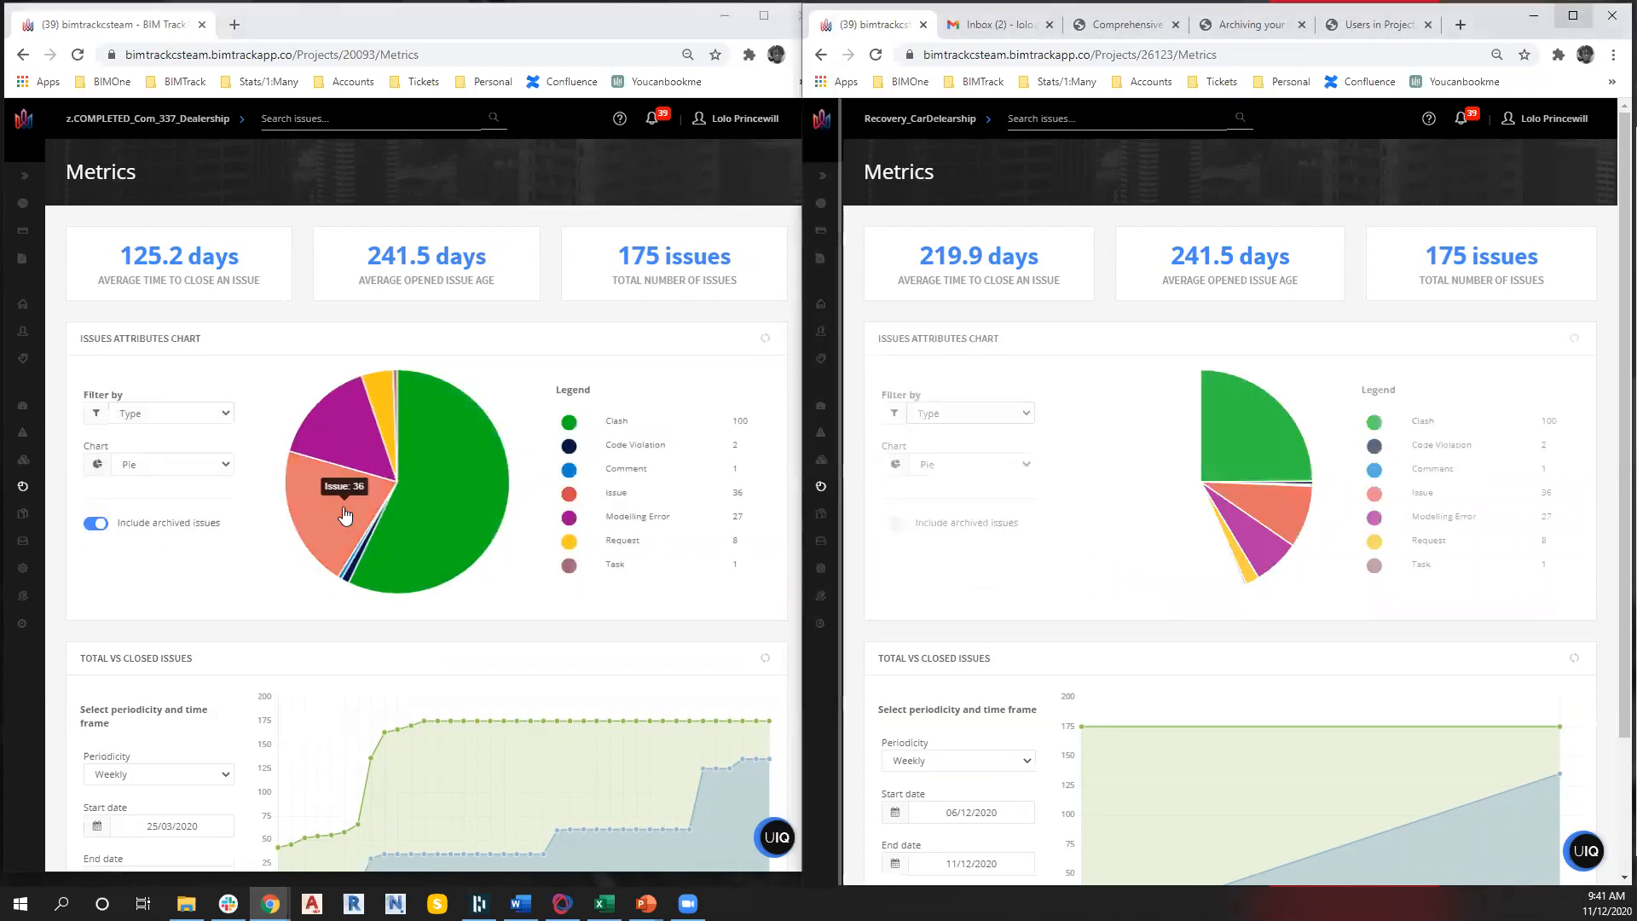
click(171, 414)
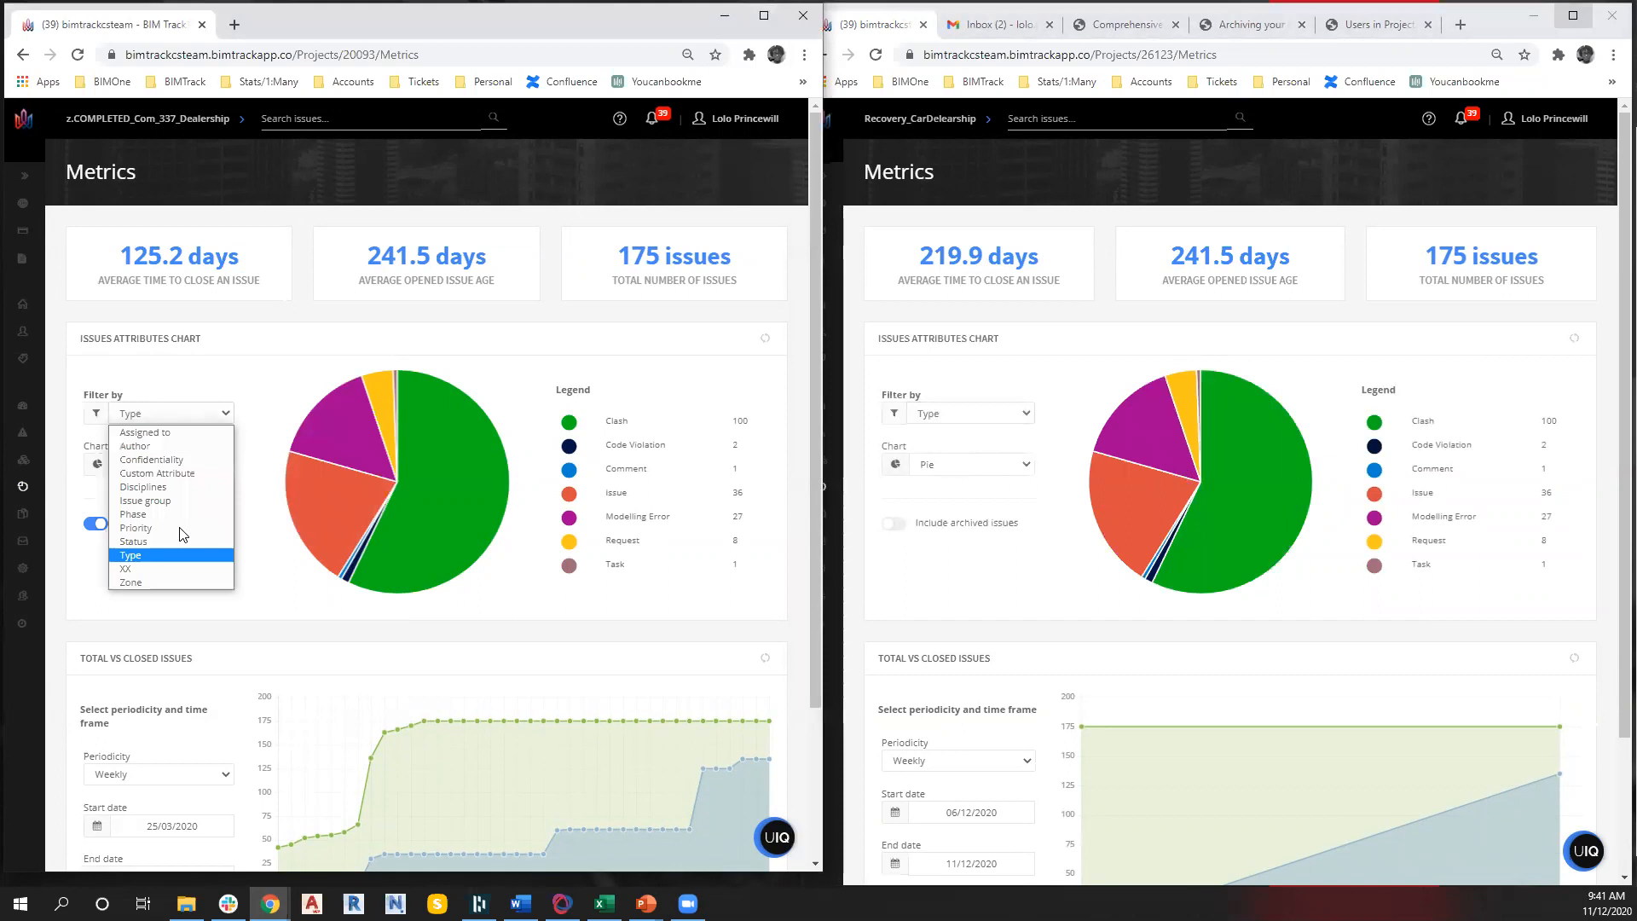
click(127, 569)
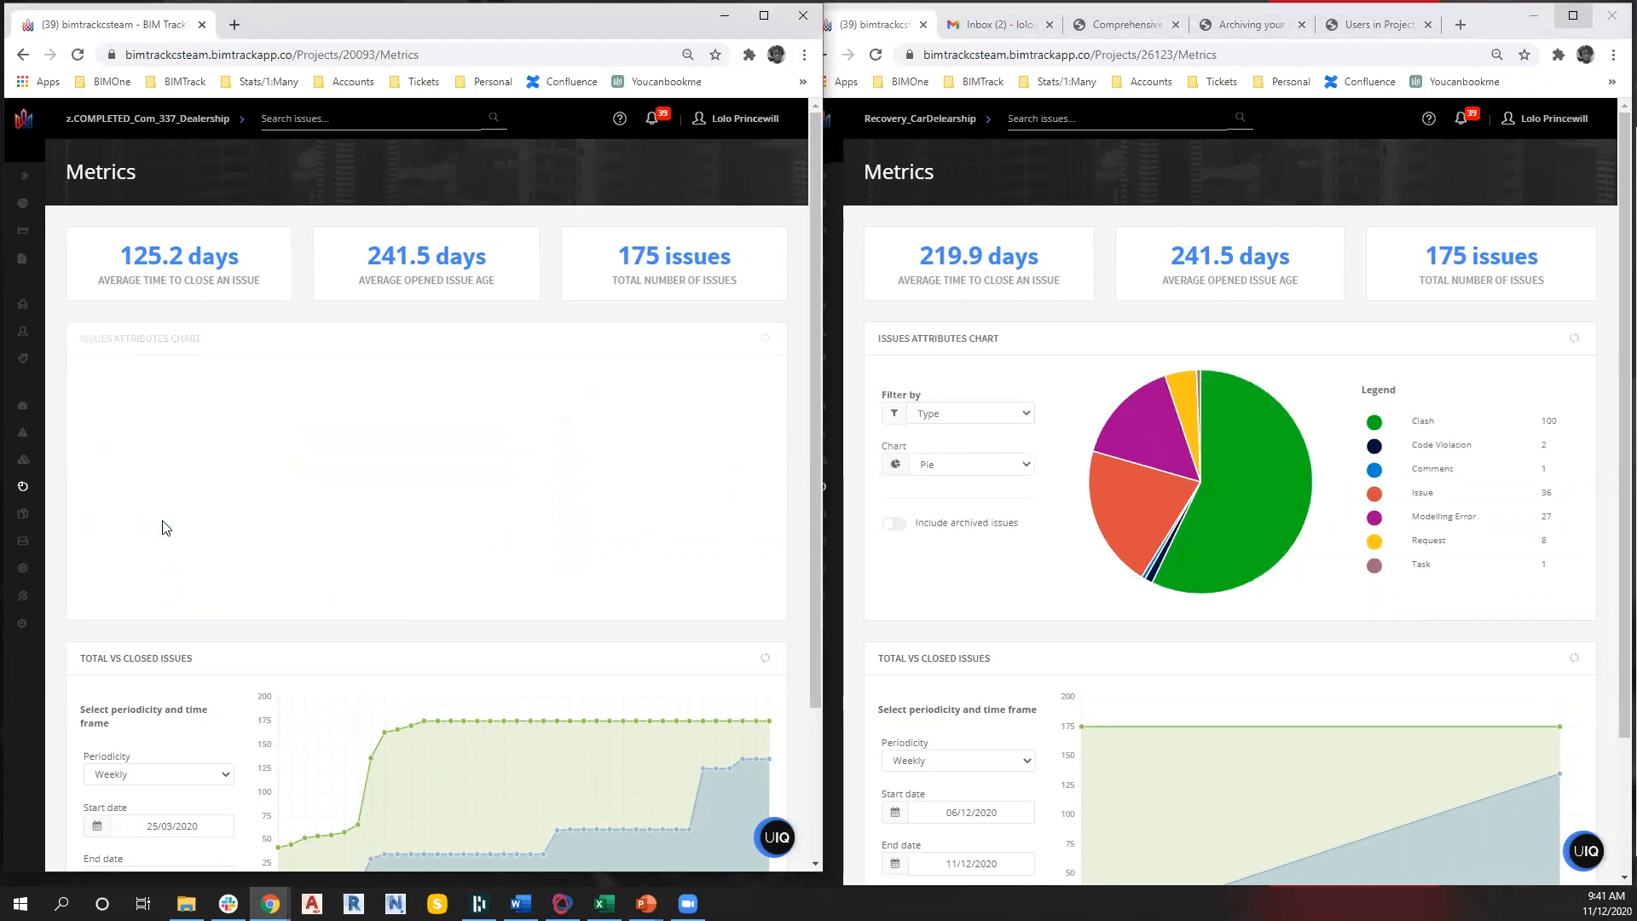
click(993, 415)
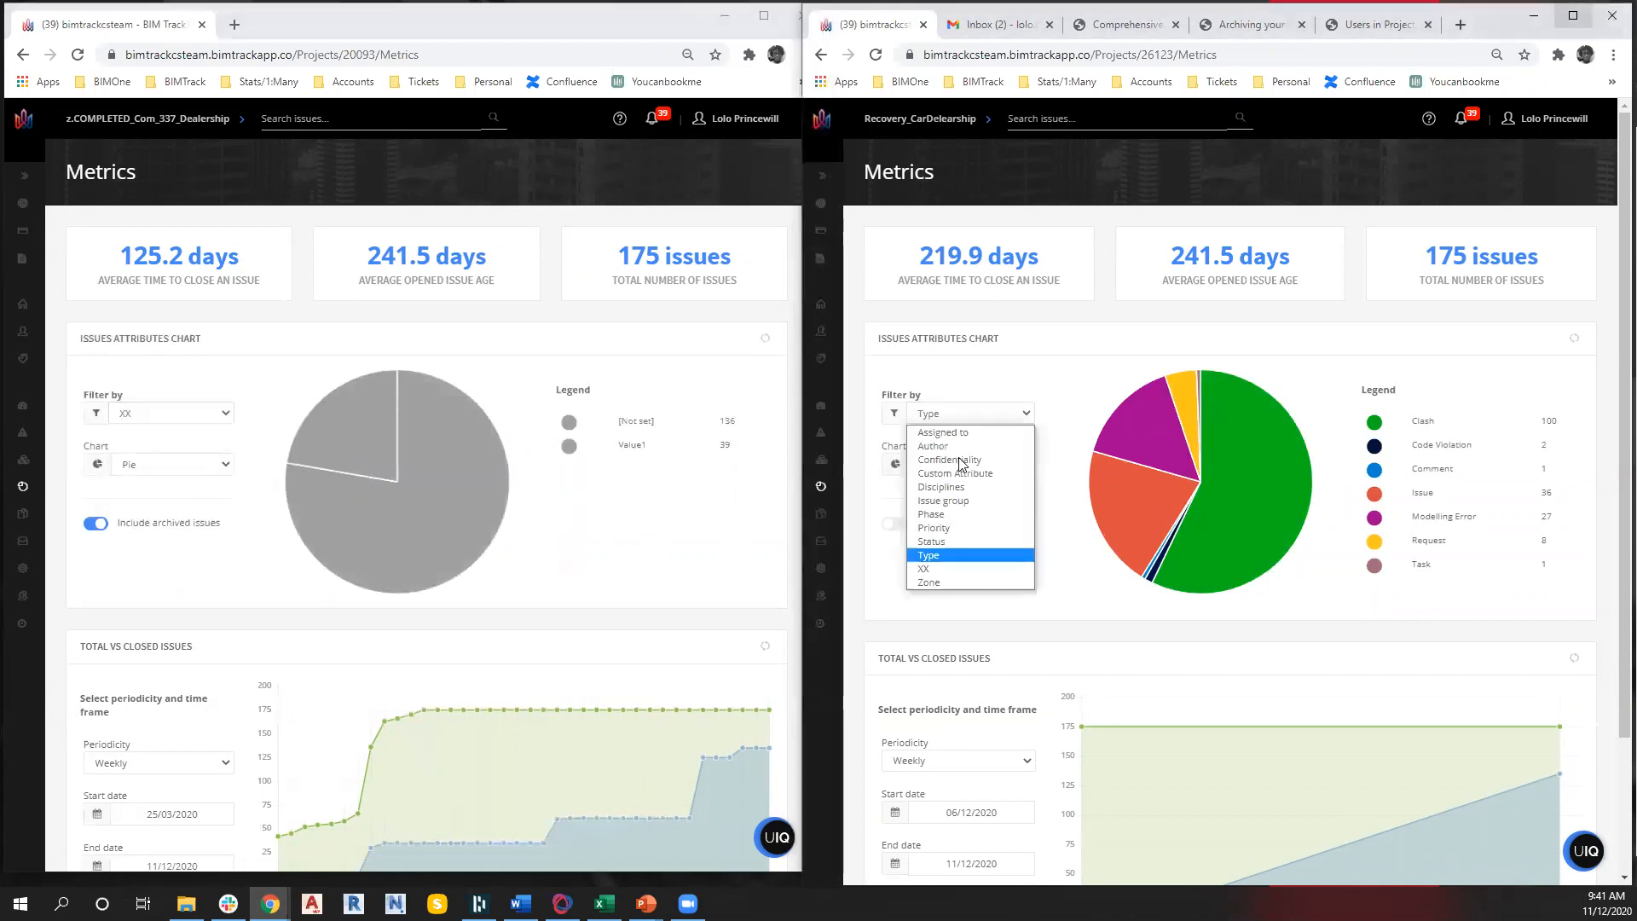
click(962, 575)
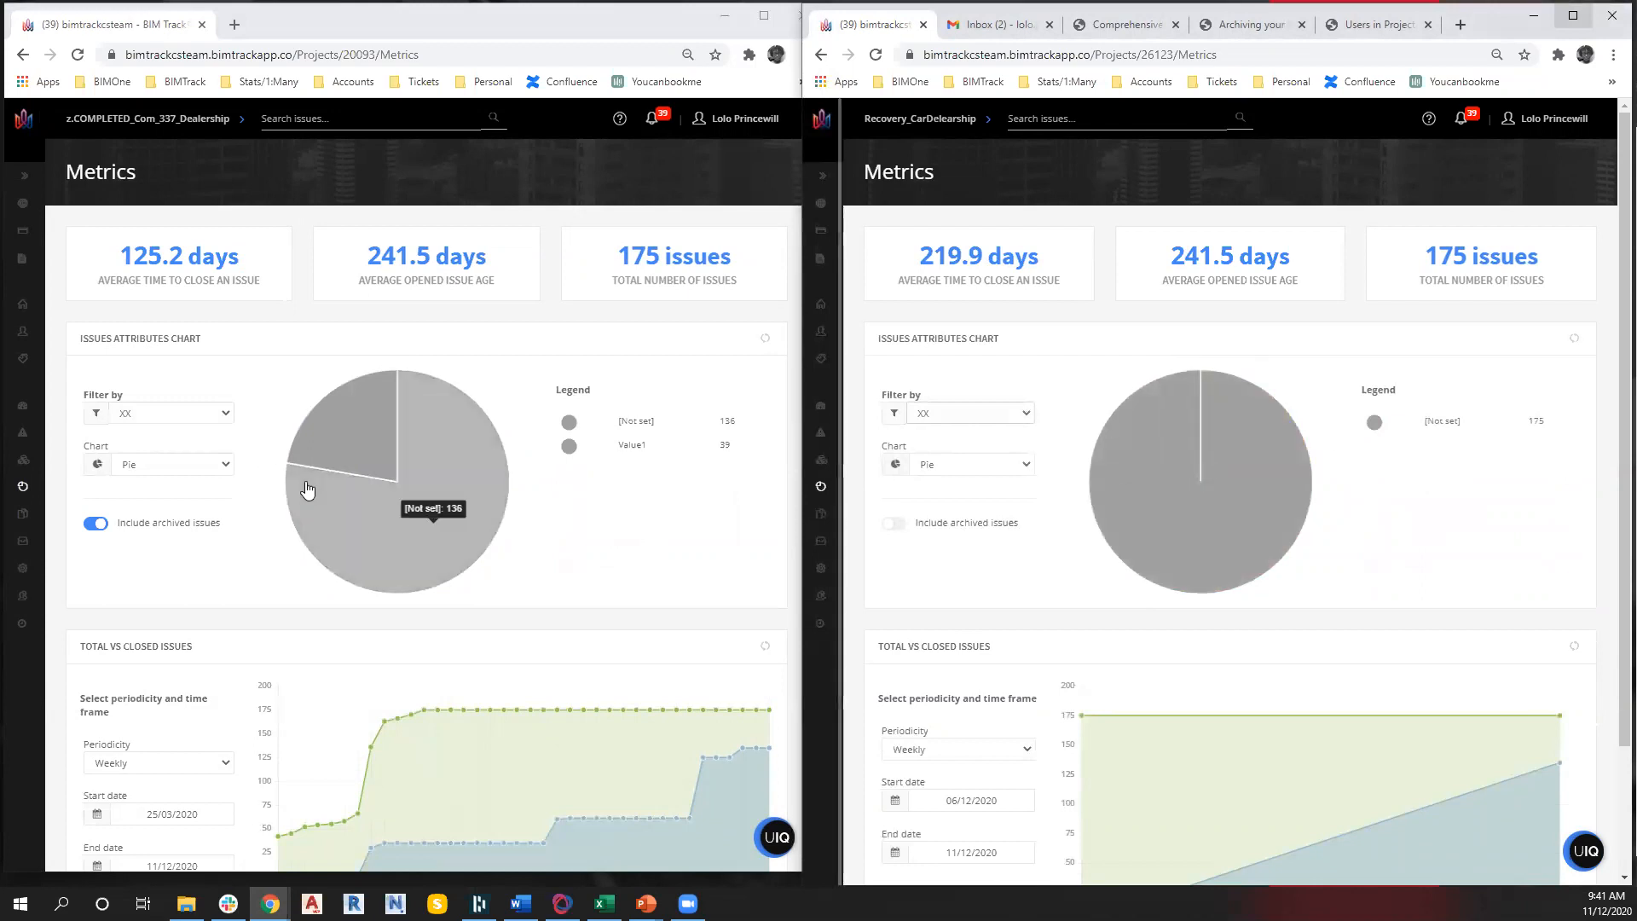
Filter the issues attributes charts by Zone in both projects and compare the distributions
click(132, 414)
click(143, 610)
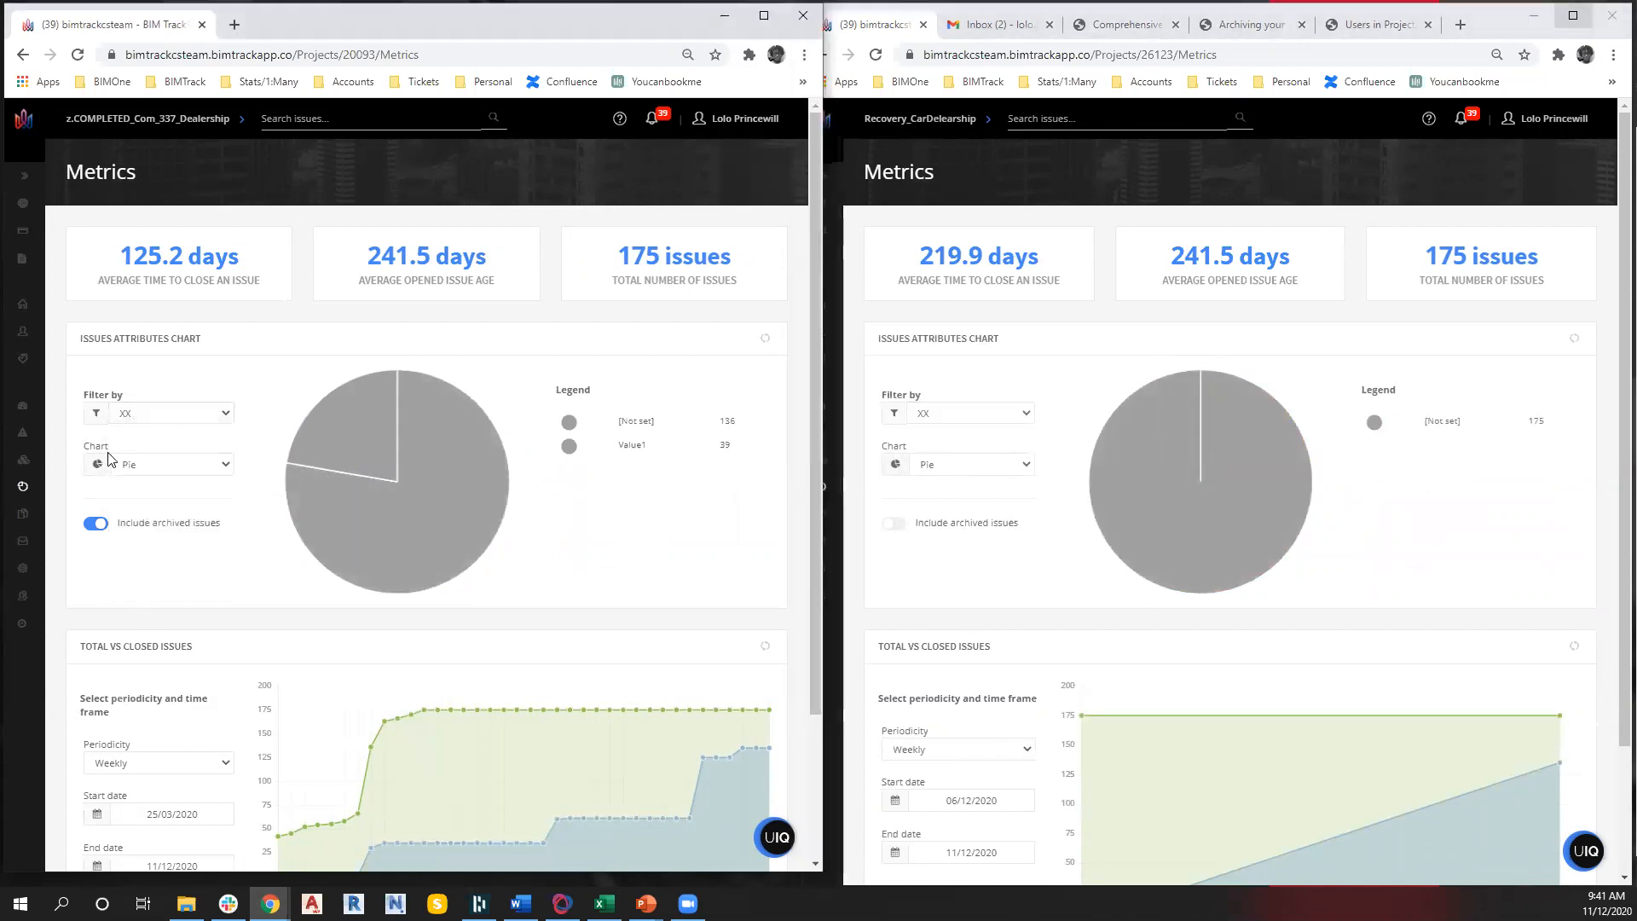
click(138, 417)
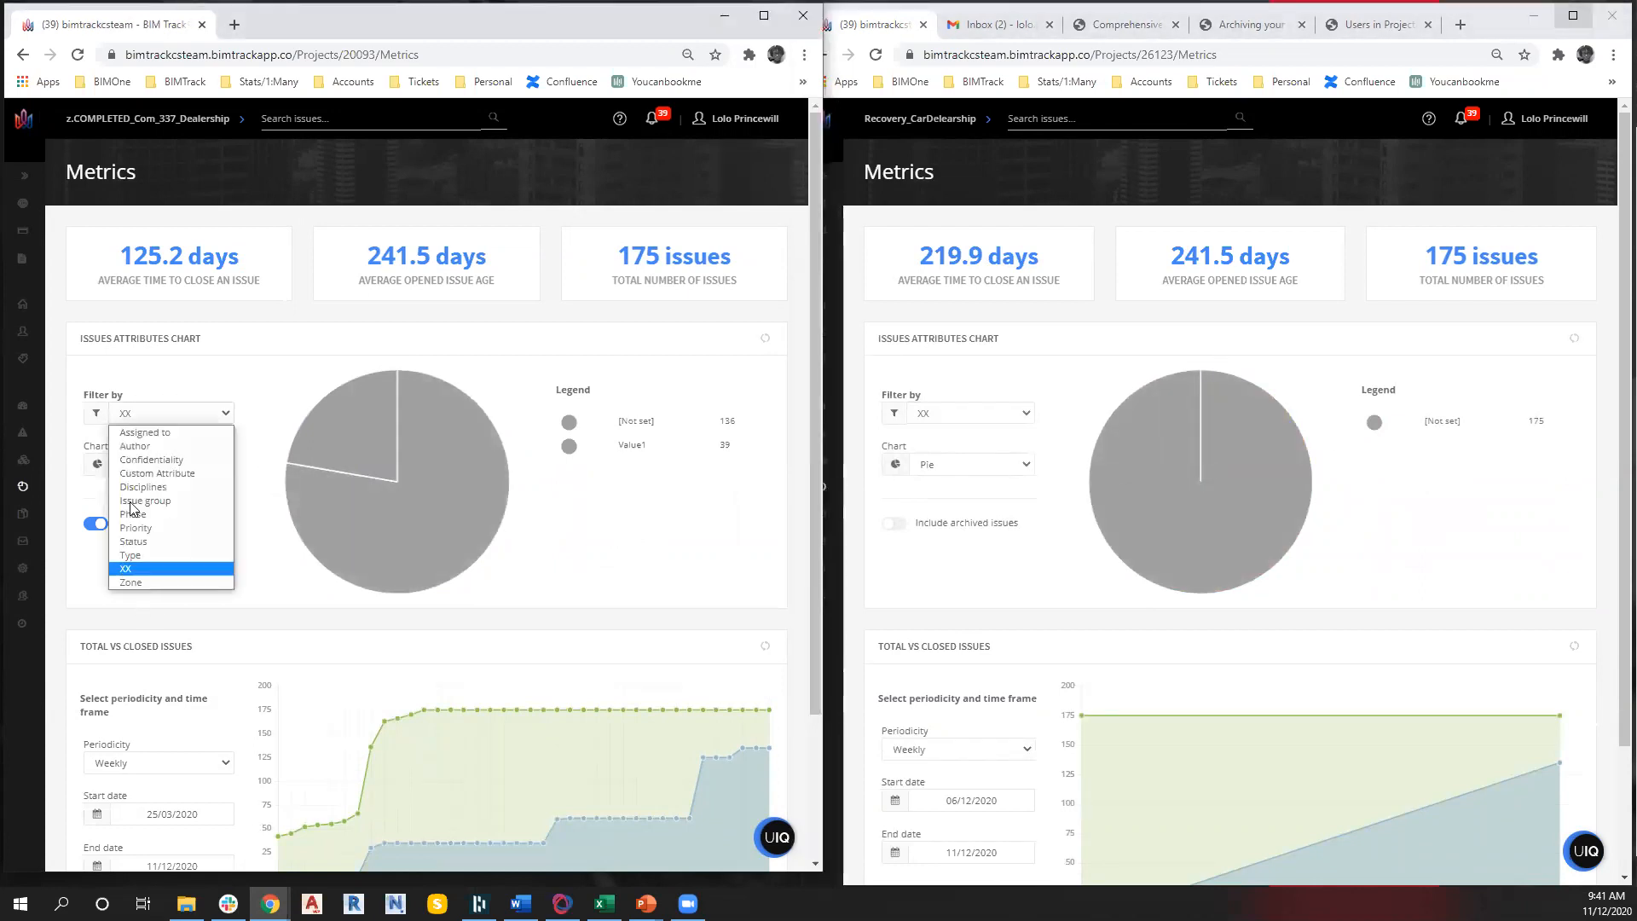
click(128, 580)
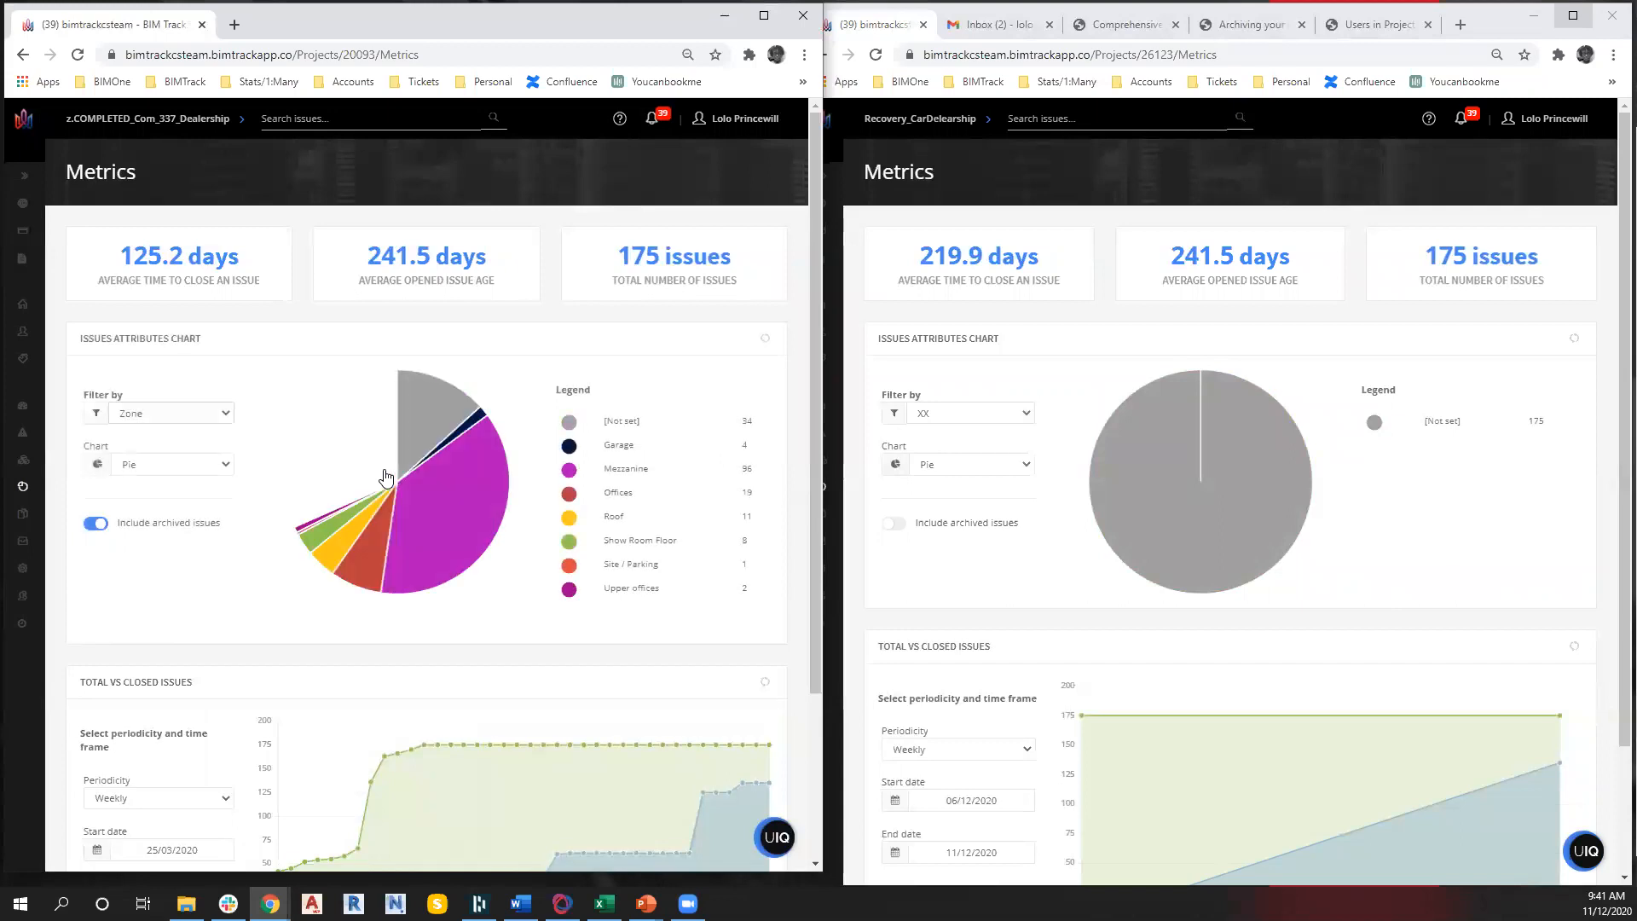
click(972, 413)
click(967, 581)
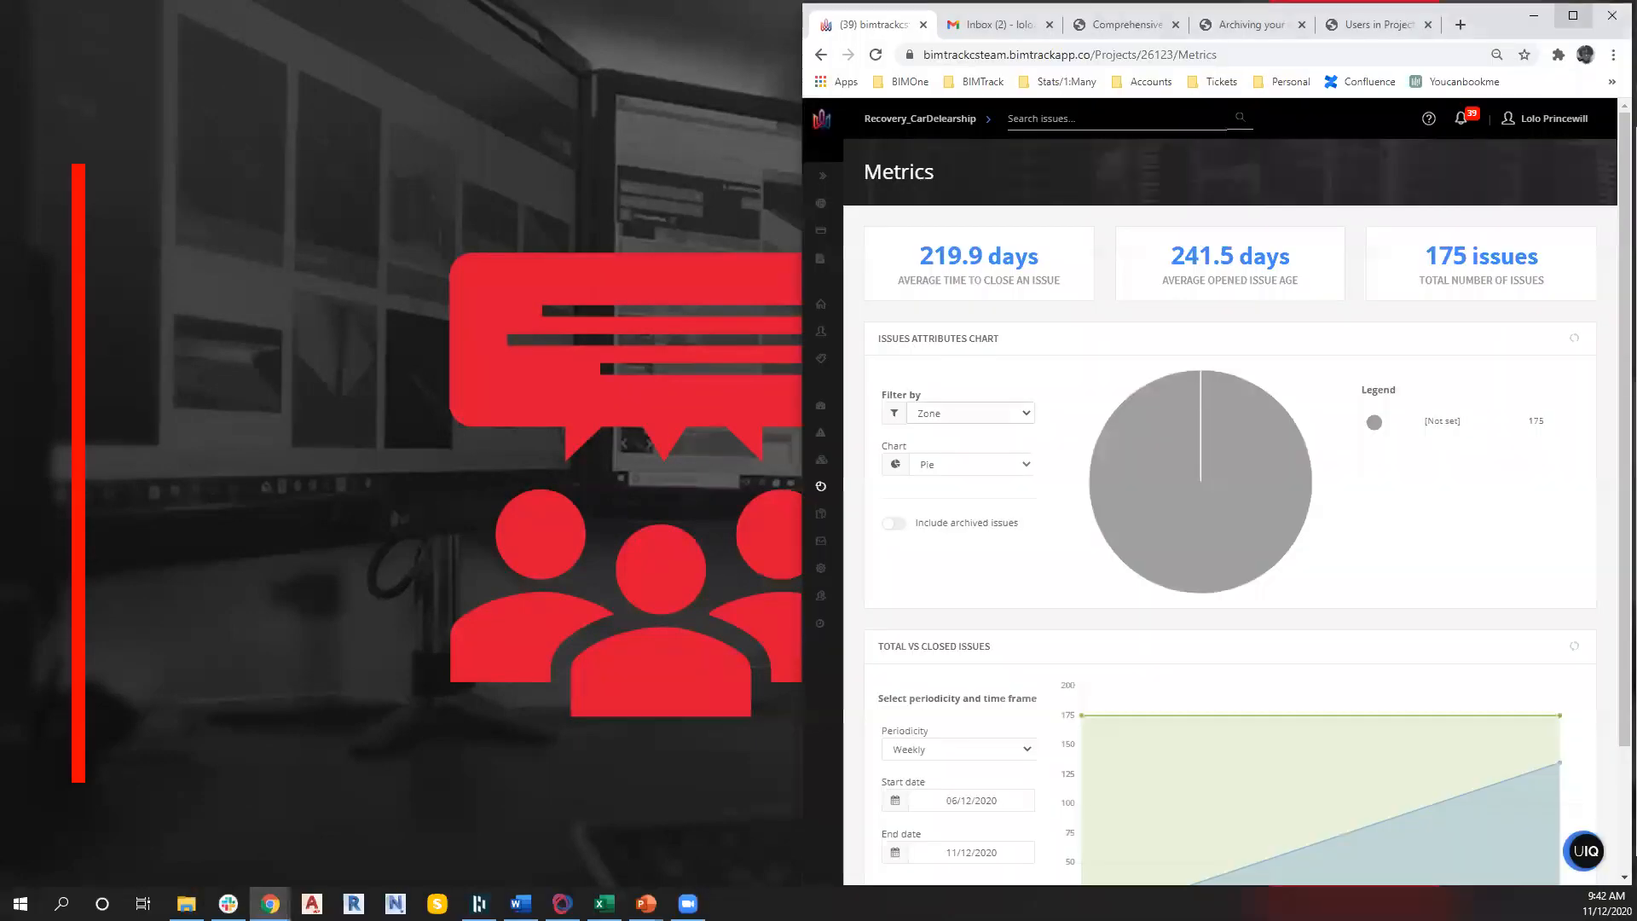
Maximize the recovery project's browser window and expand its side navigation
click(1574, 17)
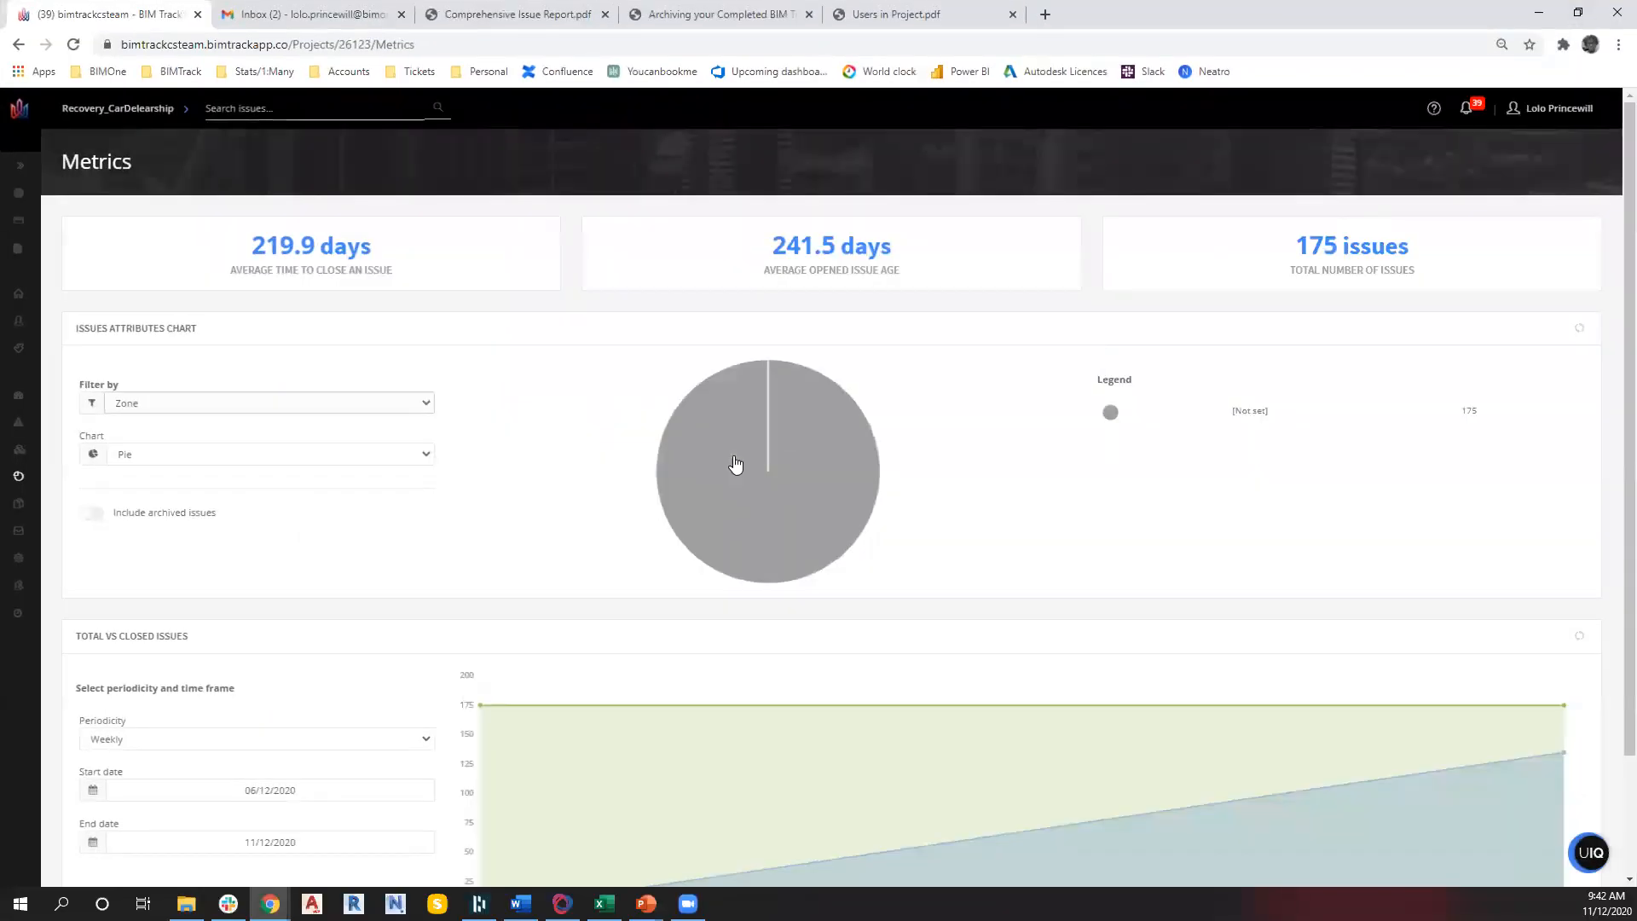
click(15, 162)
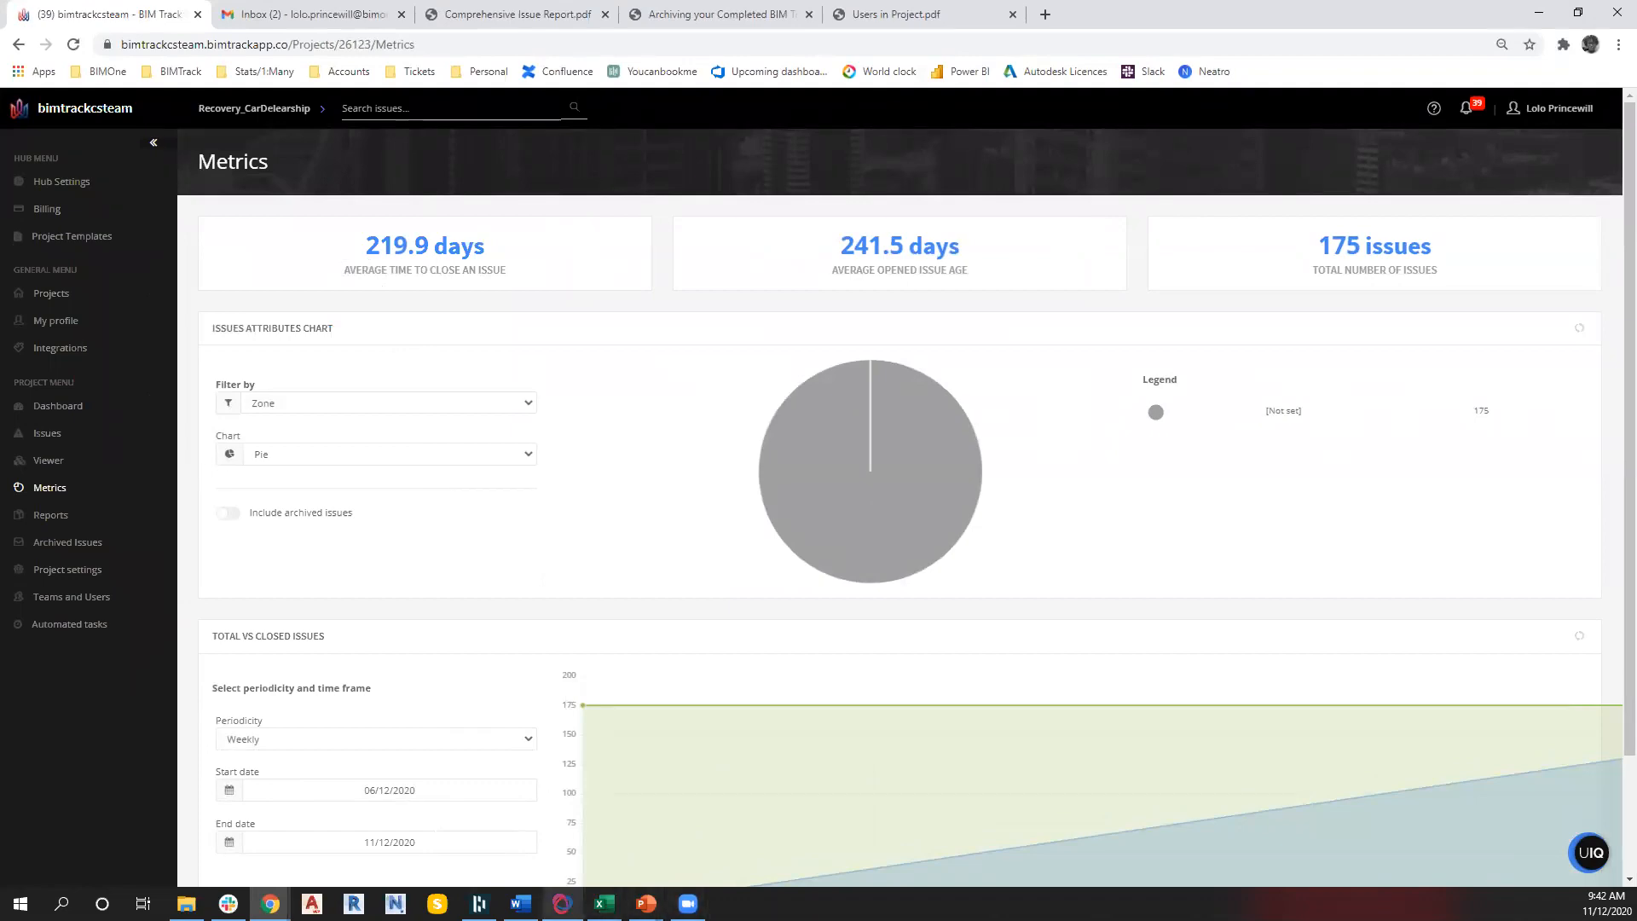
Switch to BCFier and review the list of BCF issues back up to its first entry
click(562, 903)
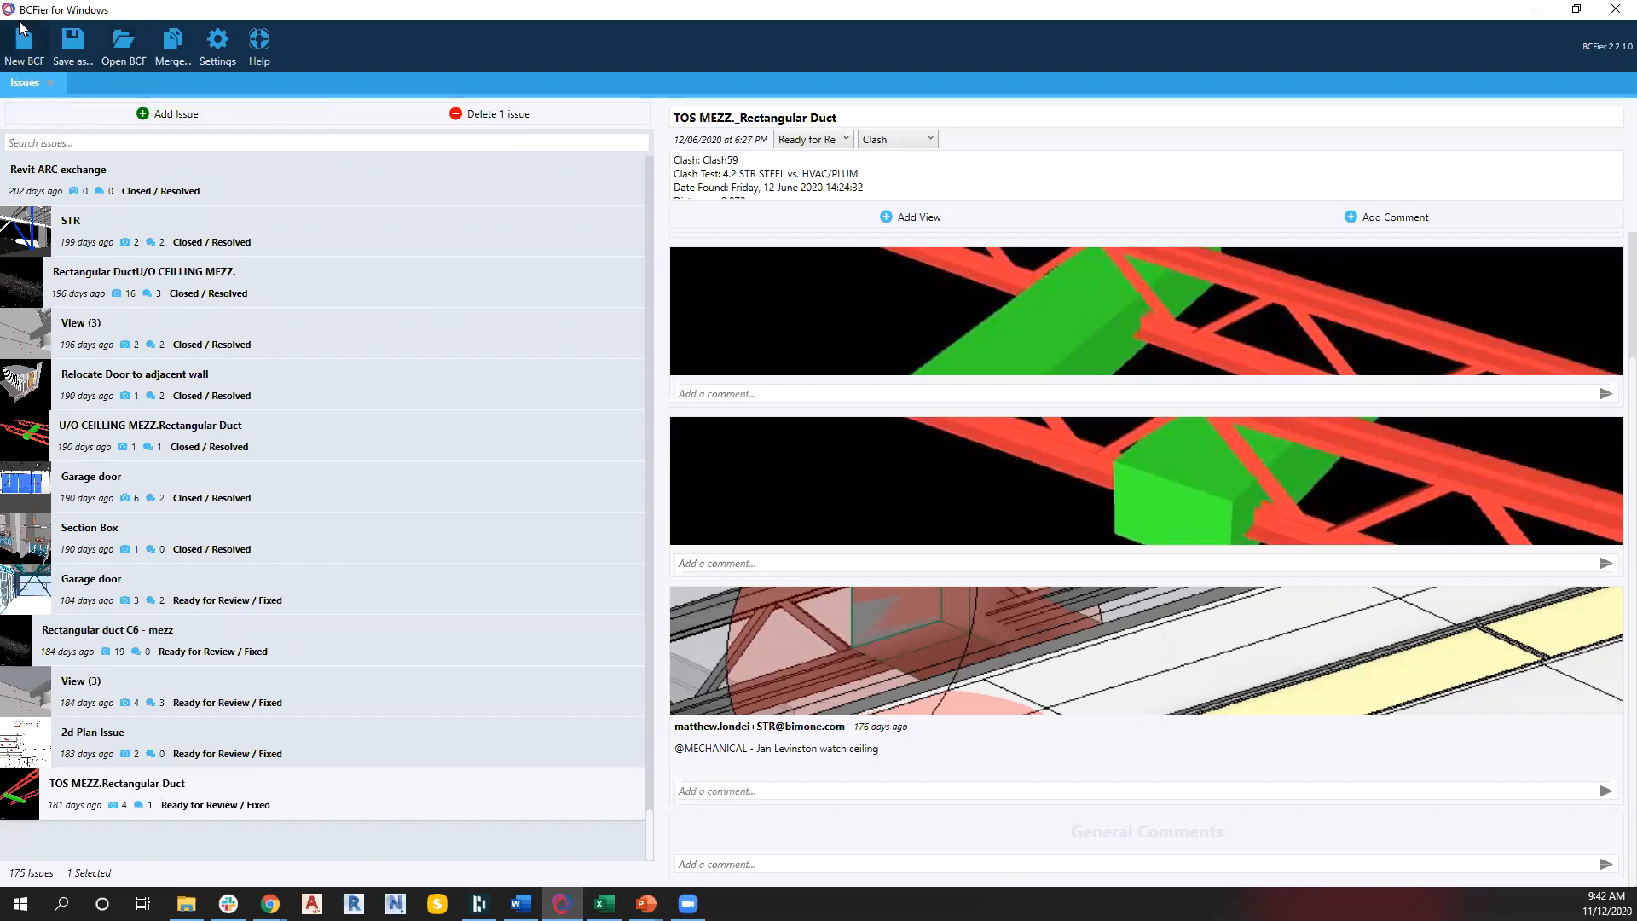
scroll(324, 468, up, 8)
scroll(322, 461, up, 15)
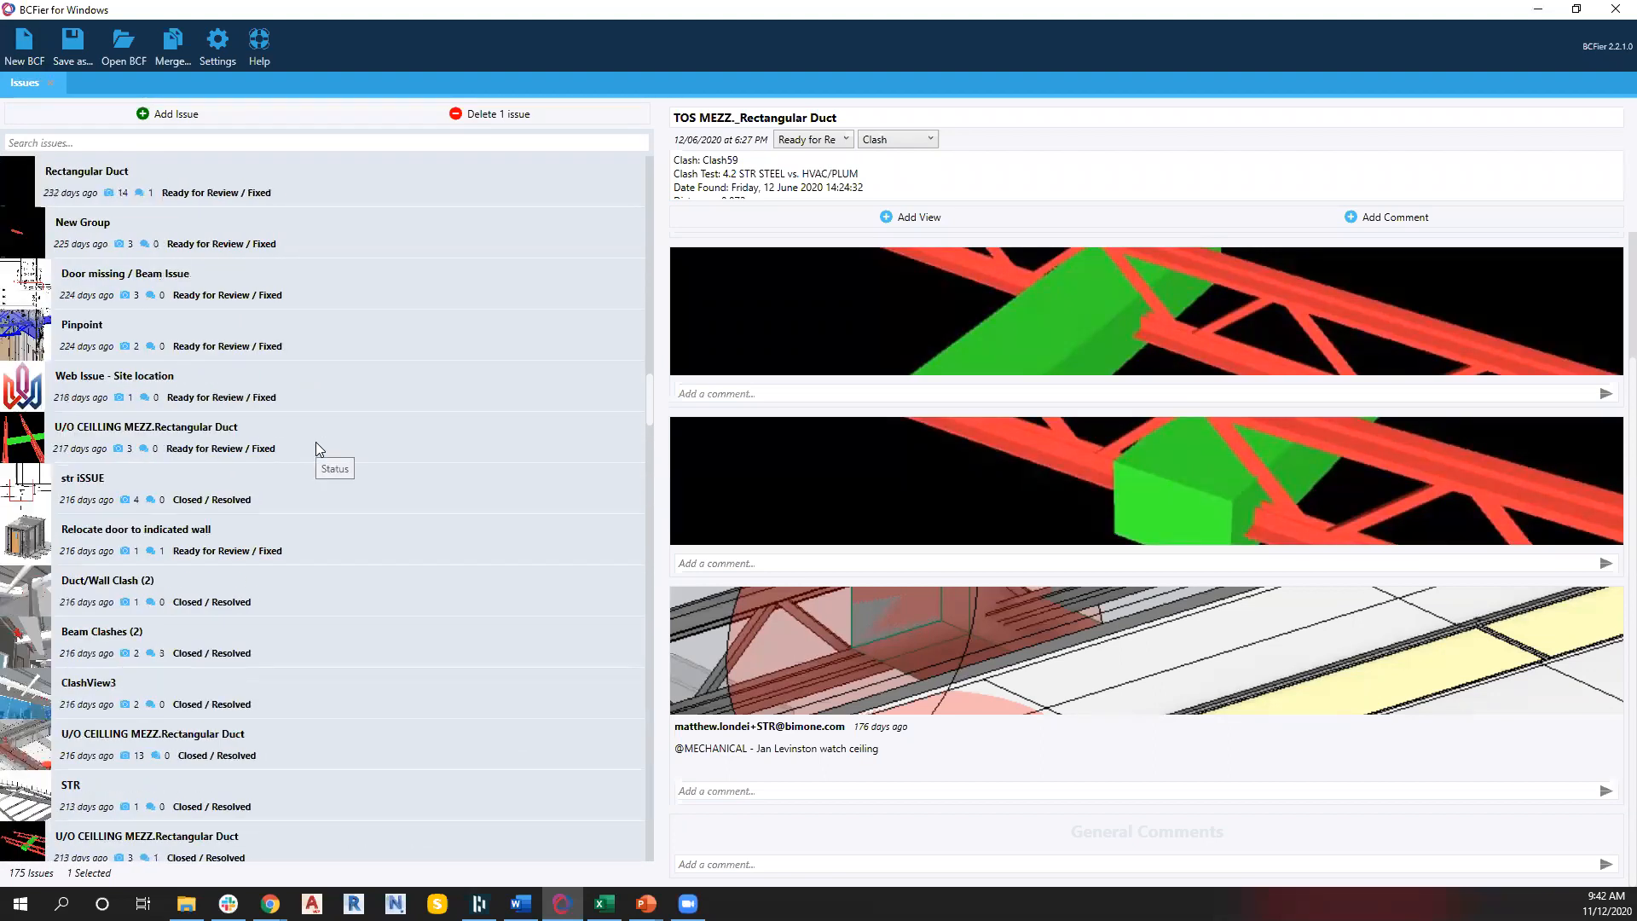
scroll(315, 442, up, 12)
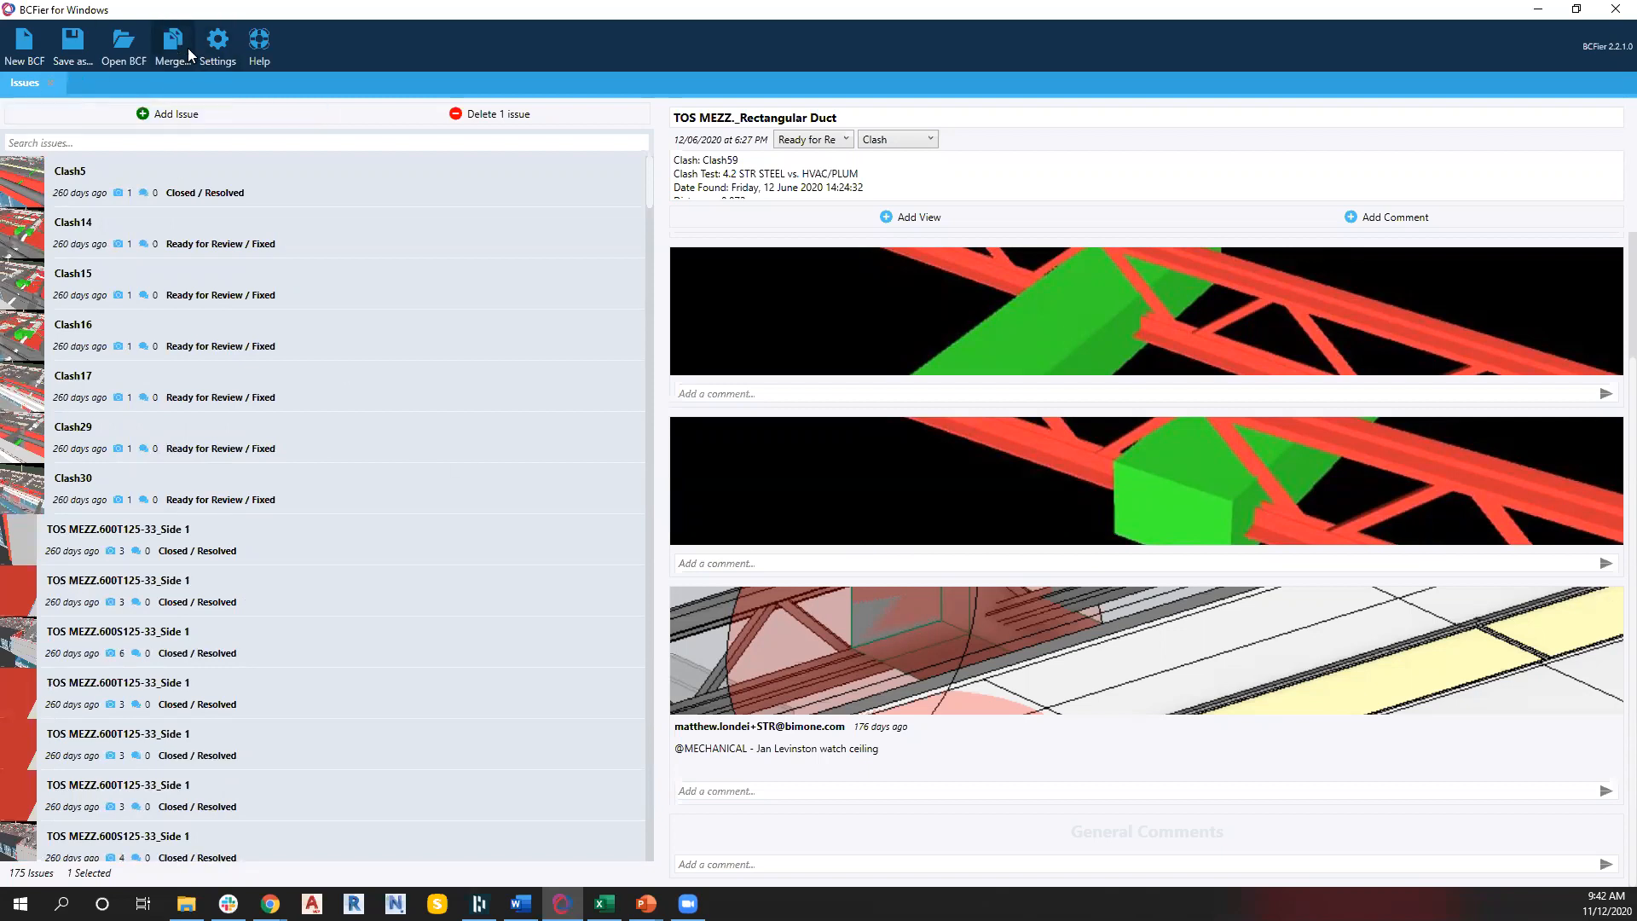
Check which file types BCFier offers for saving the issues, leave without saving, and return to BIM Track in Chrome
click(72, 48)
click(305, 414)
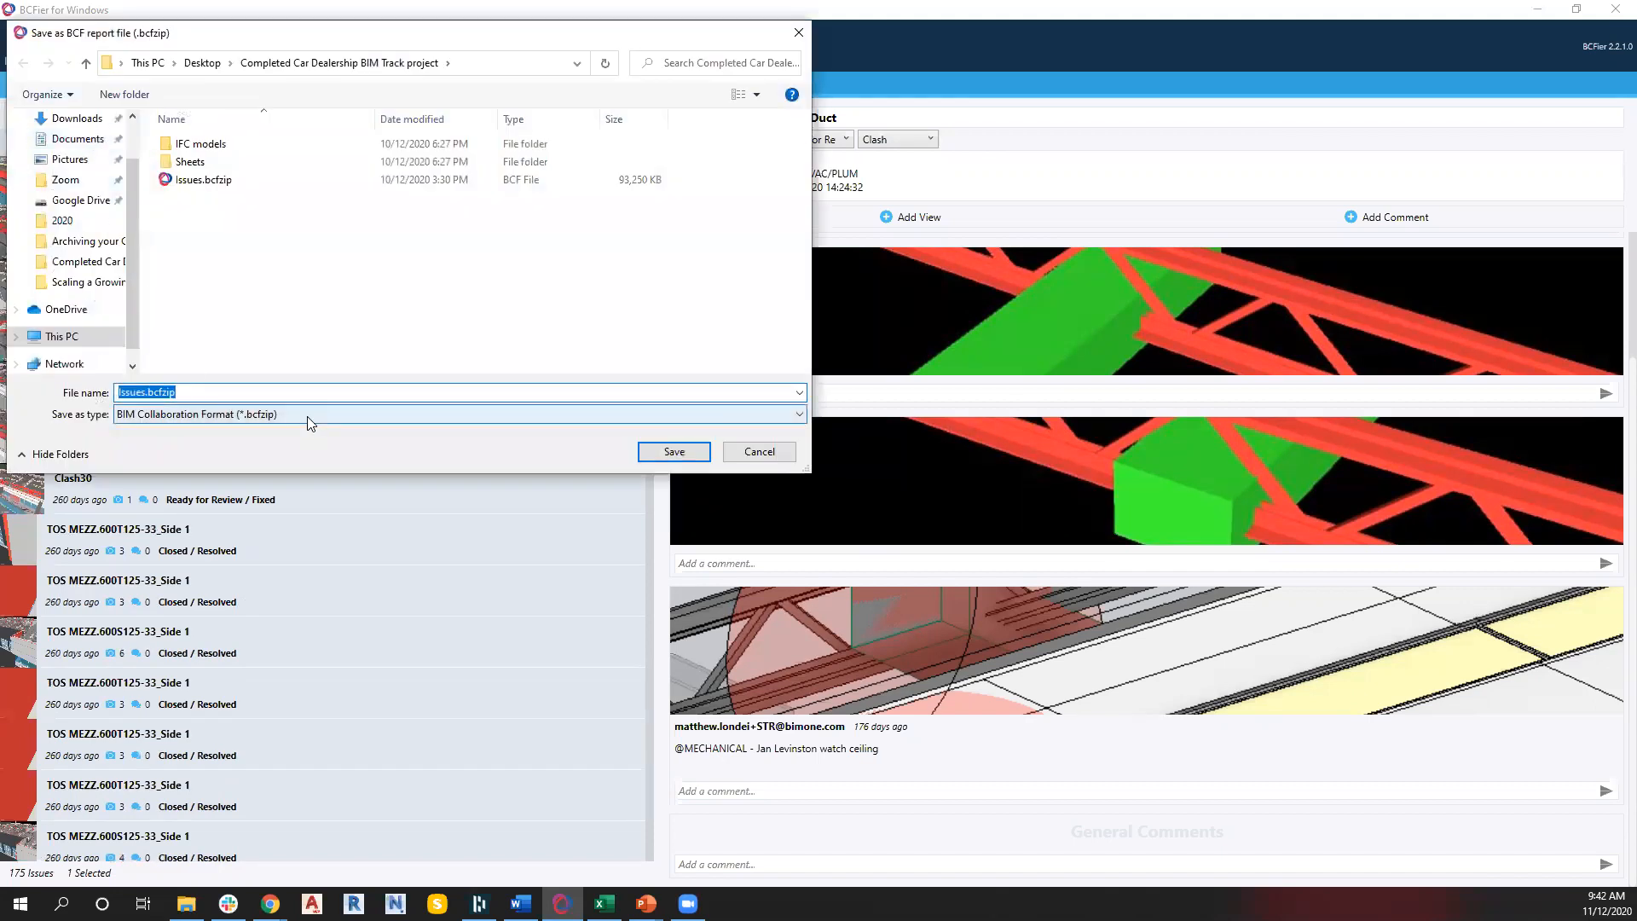
click(229, 433)
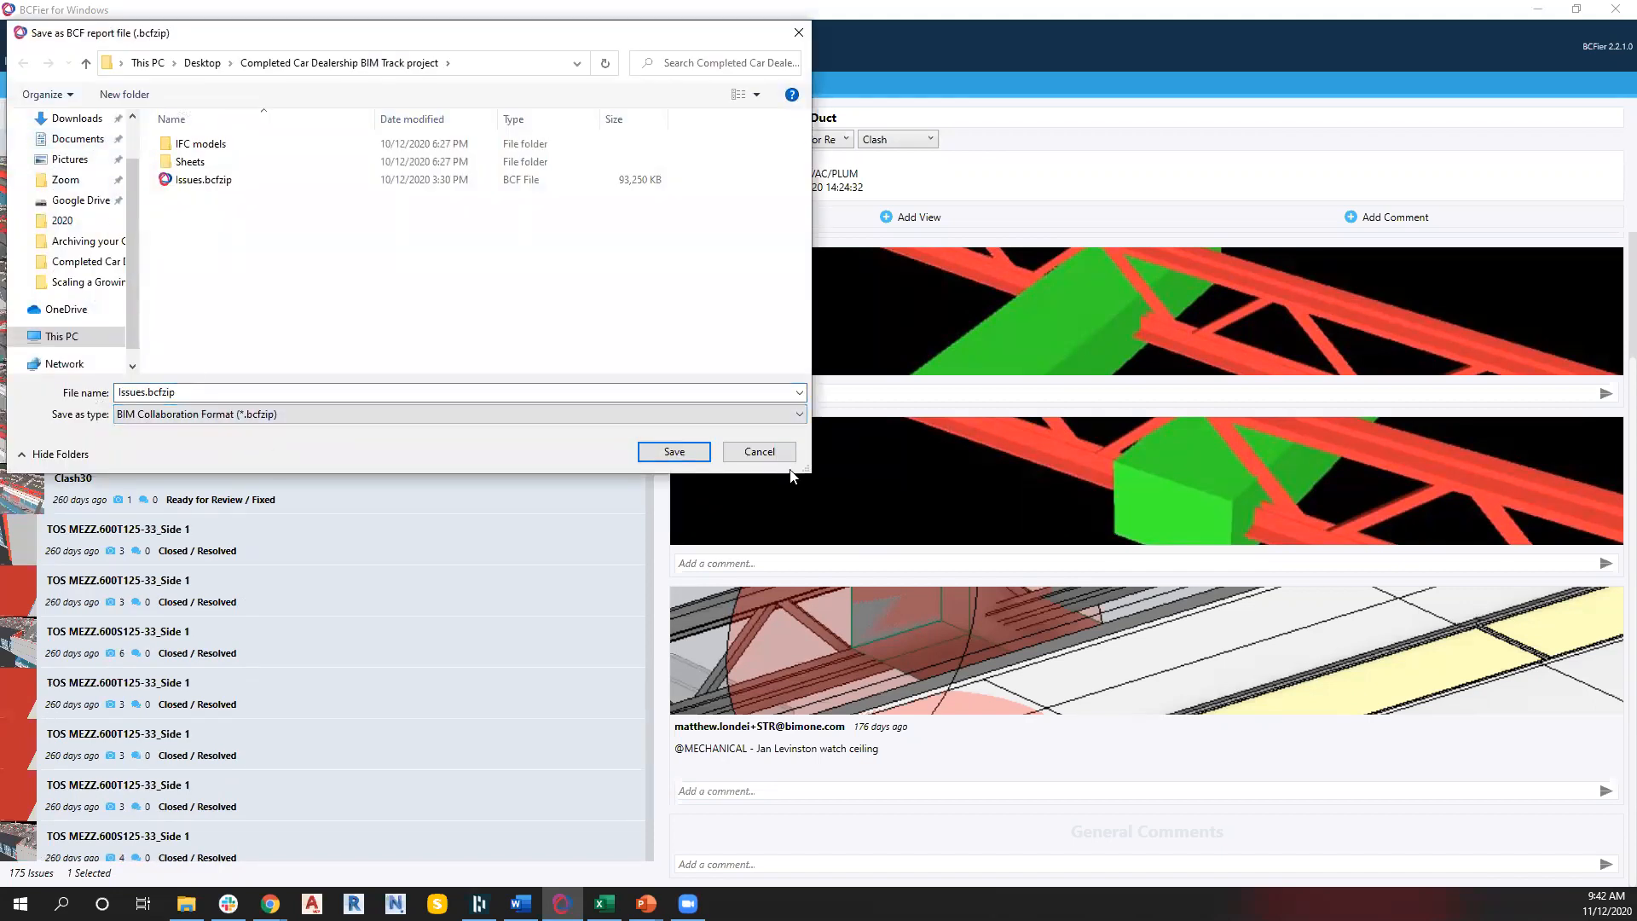
click(757, 453)
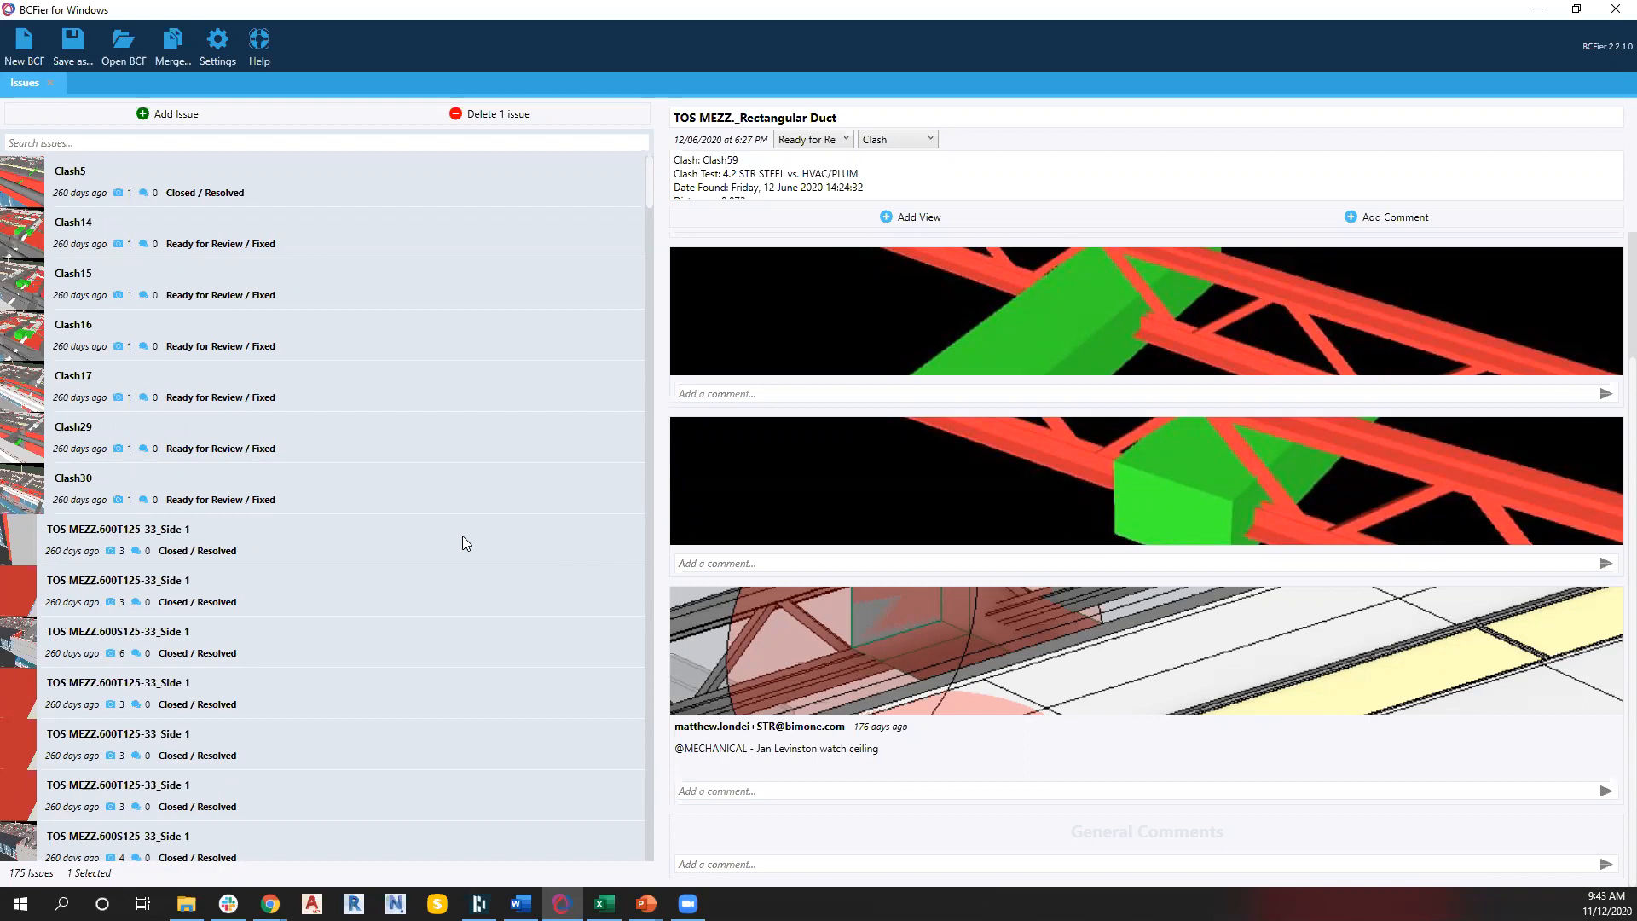
click(1540, 9)
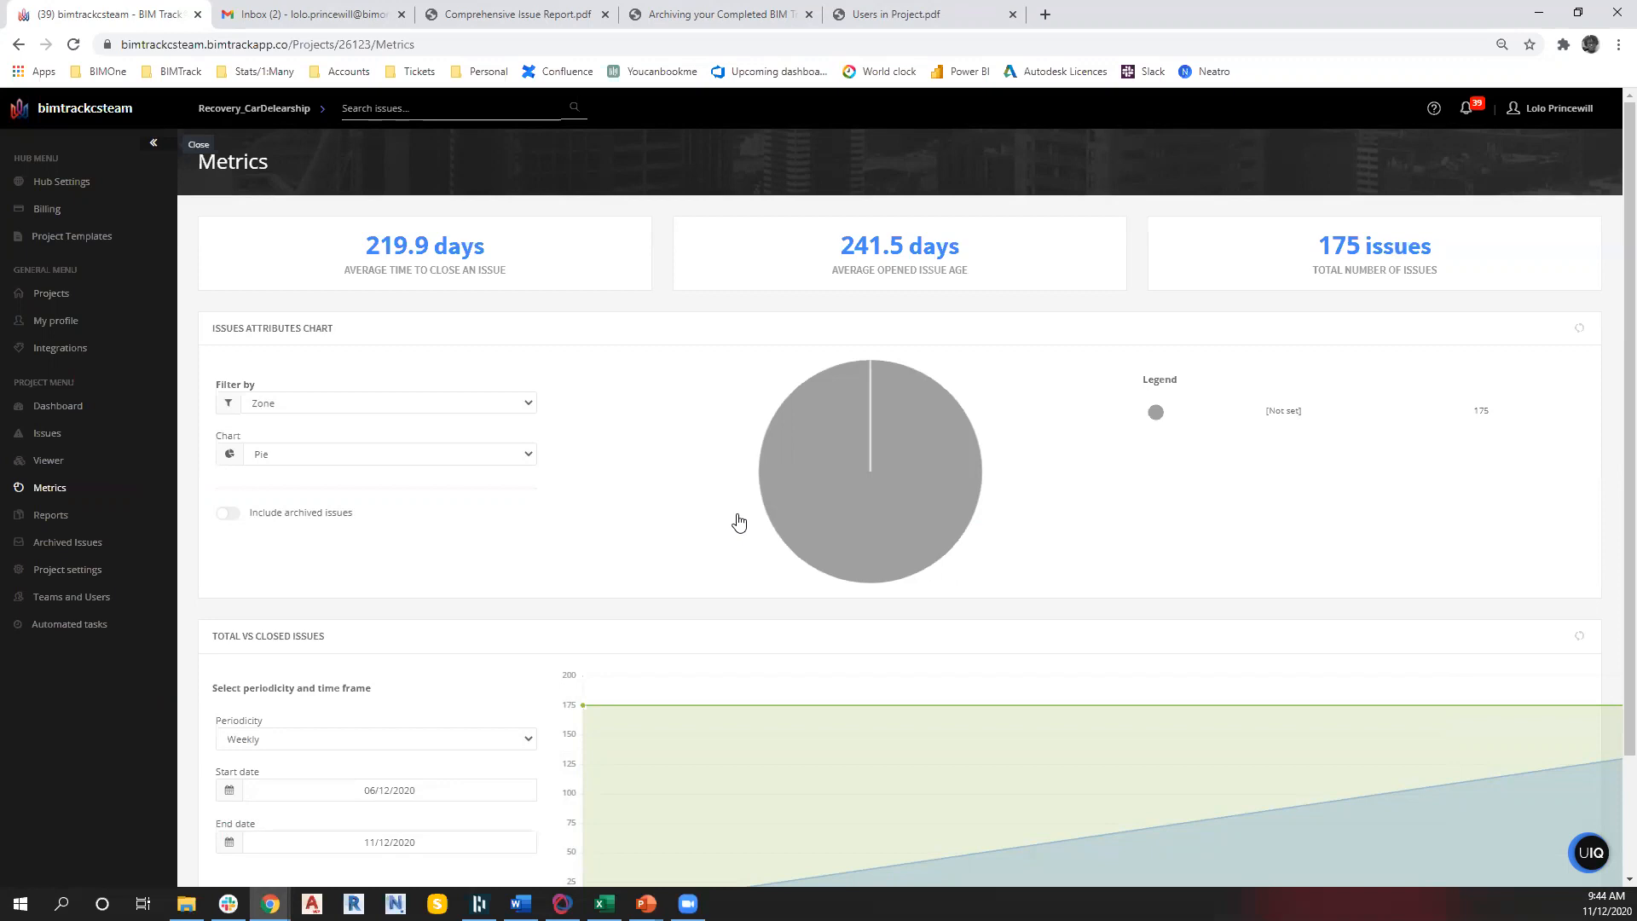
Open the recovery project's issues list and filter it by one project user in Assigned to
click(72, 436)
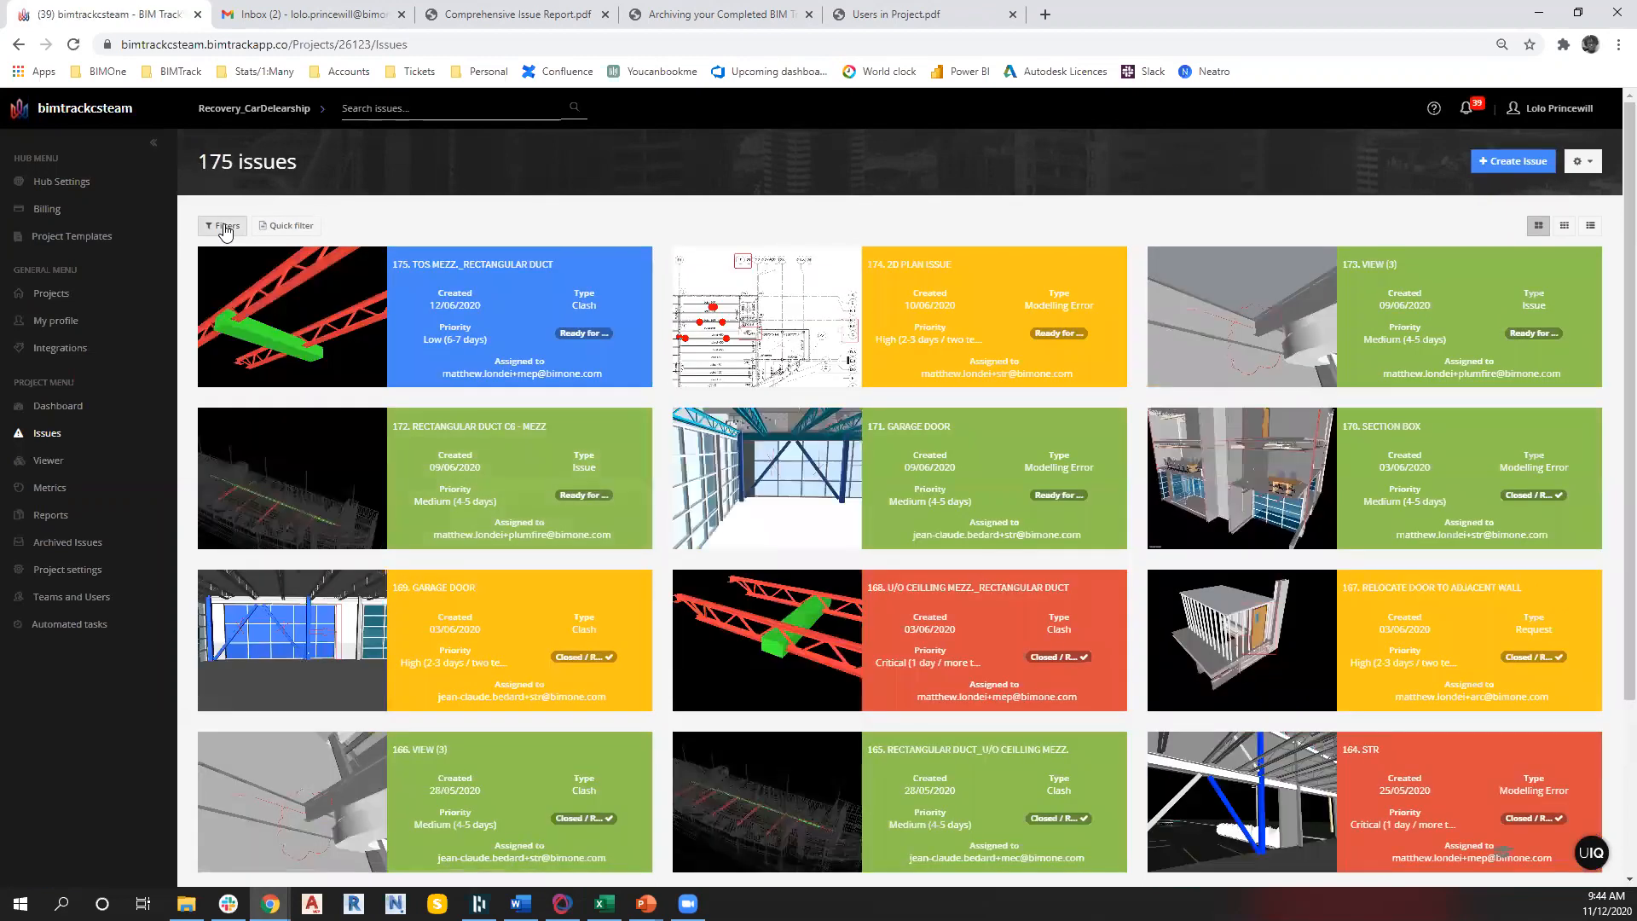
click(225, 227)
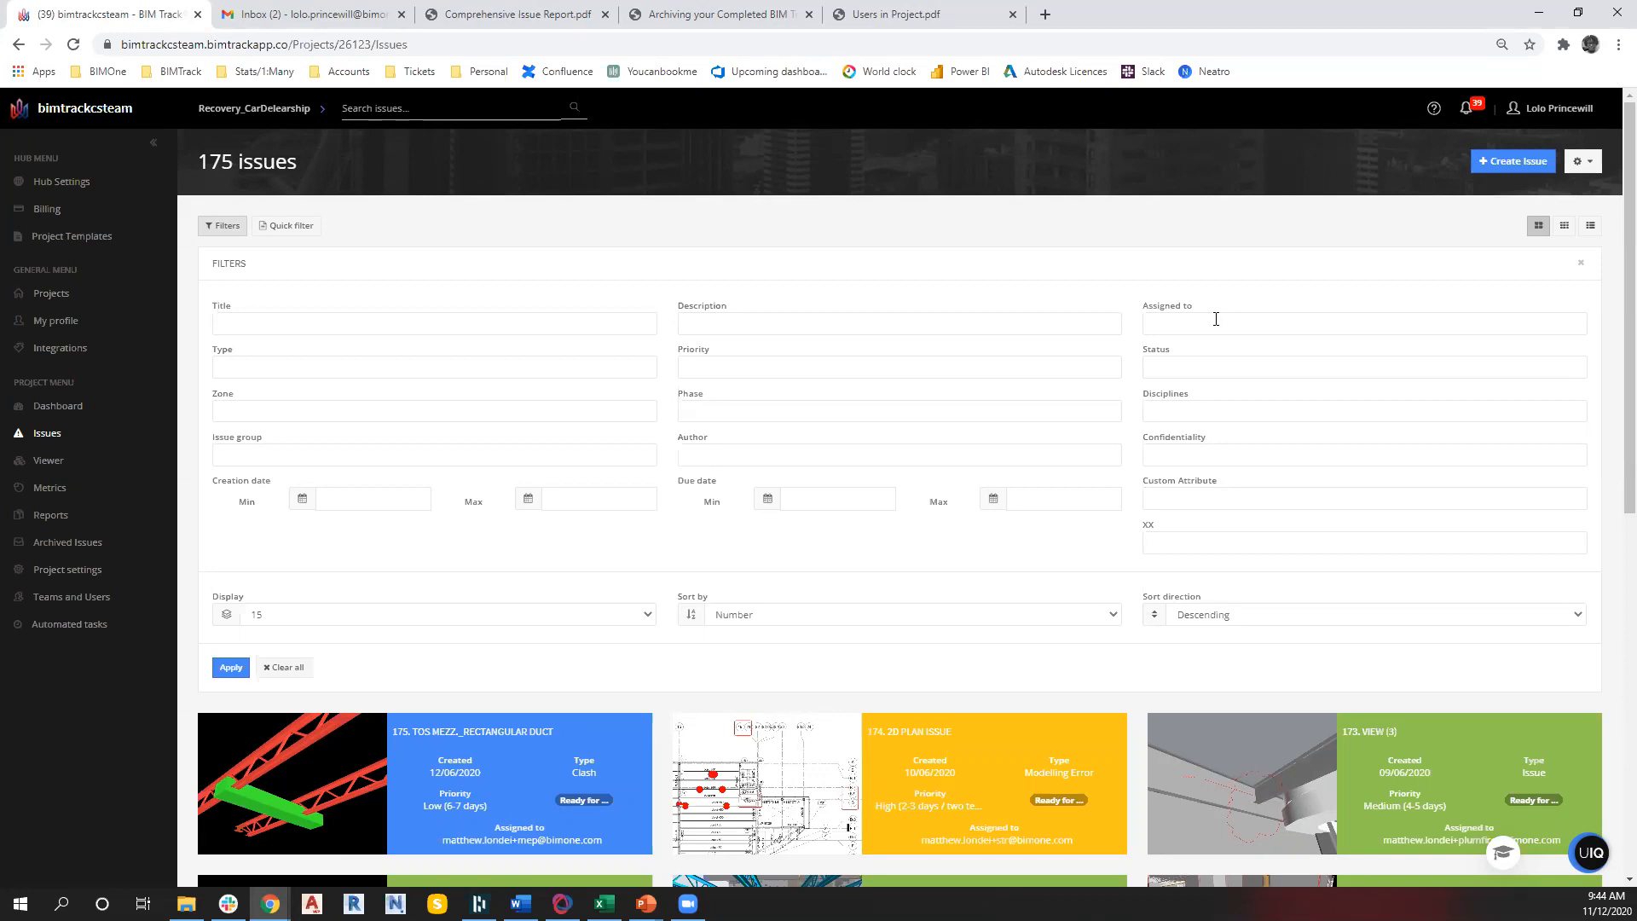
click(1205, 324)
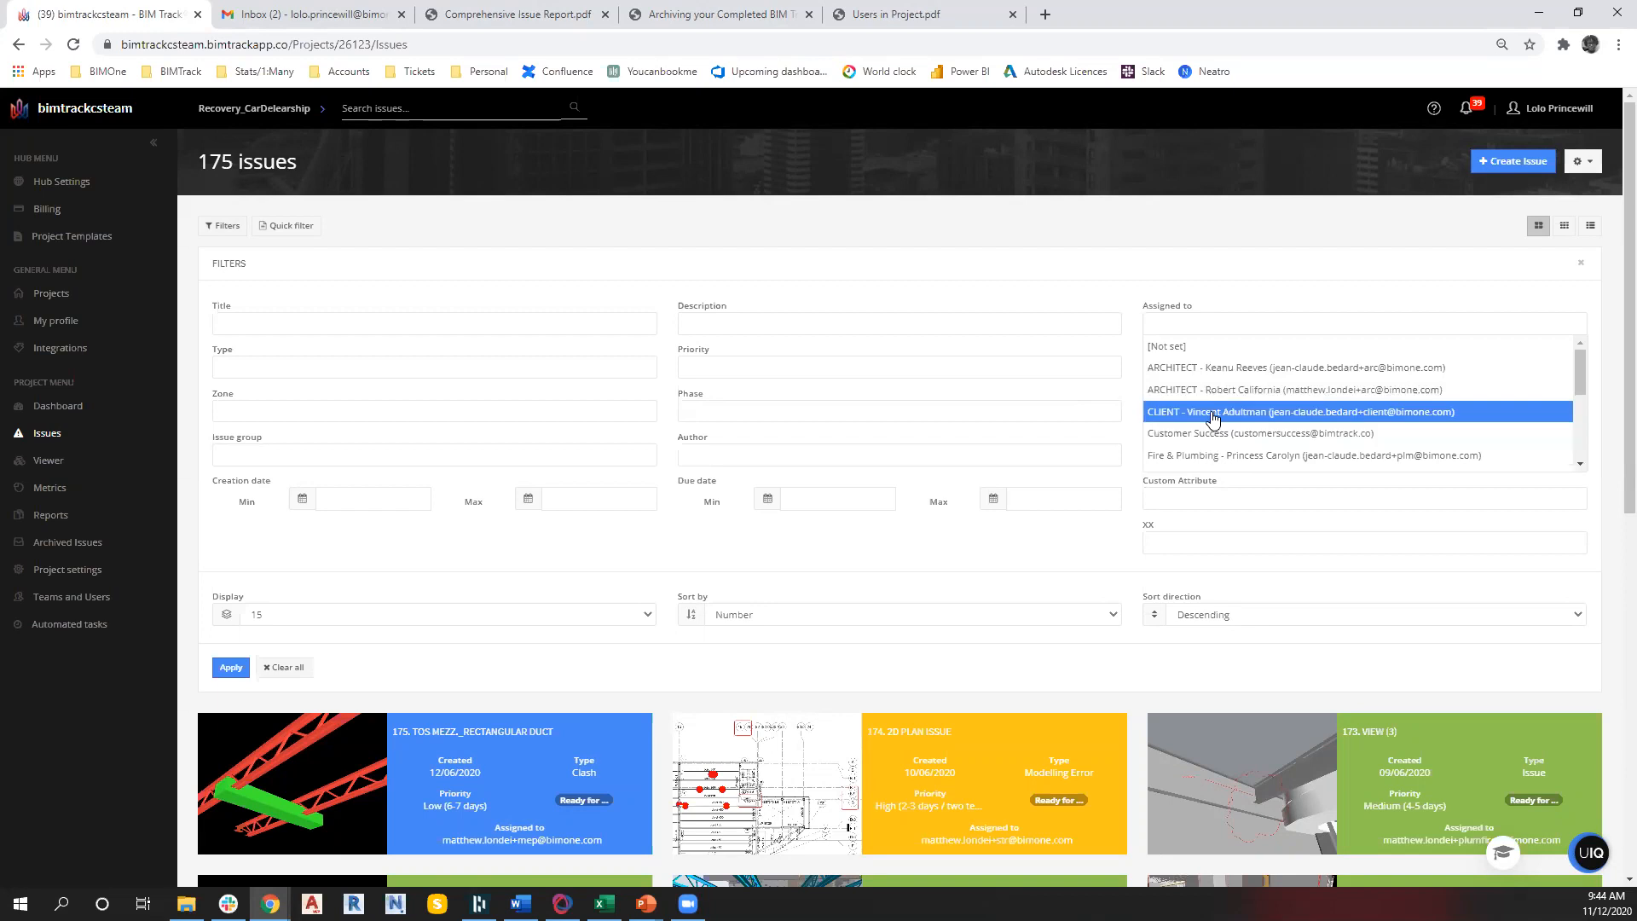
scroll(1213, 418, down, 5)
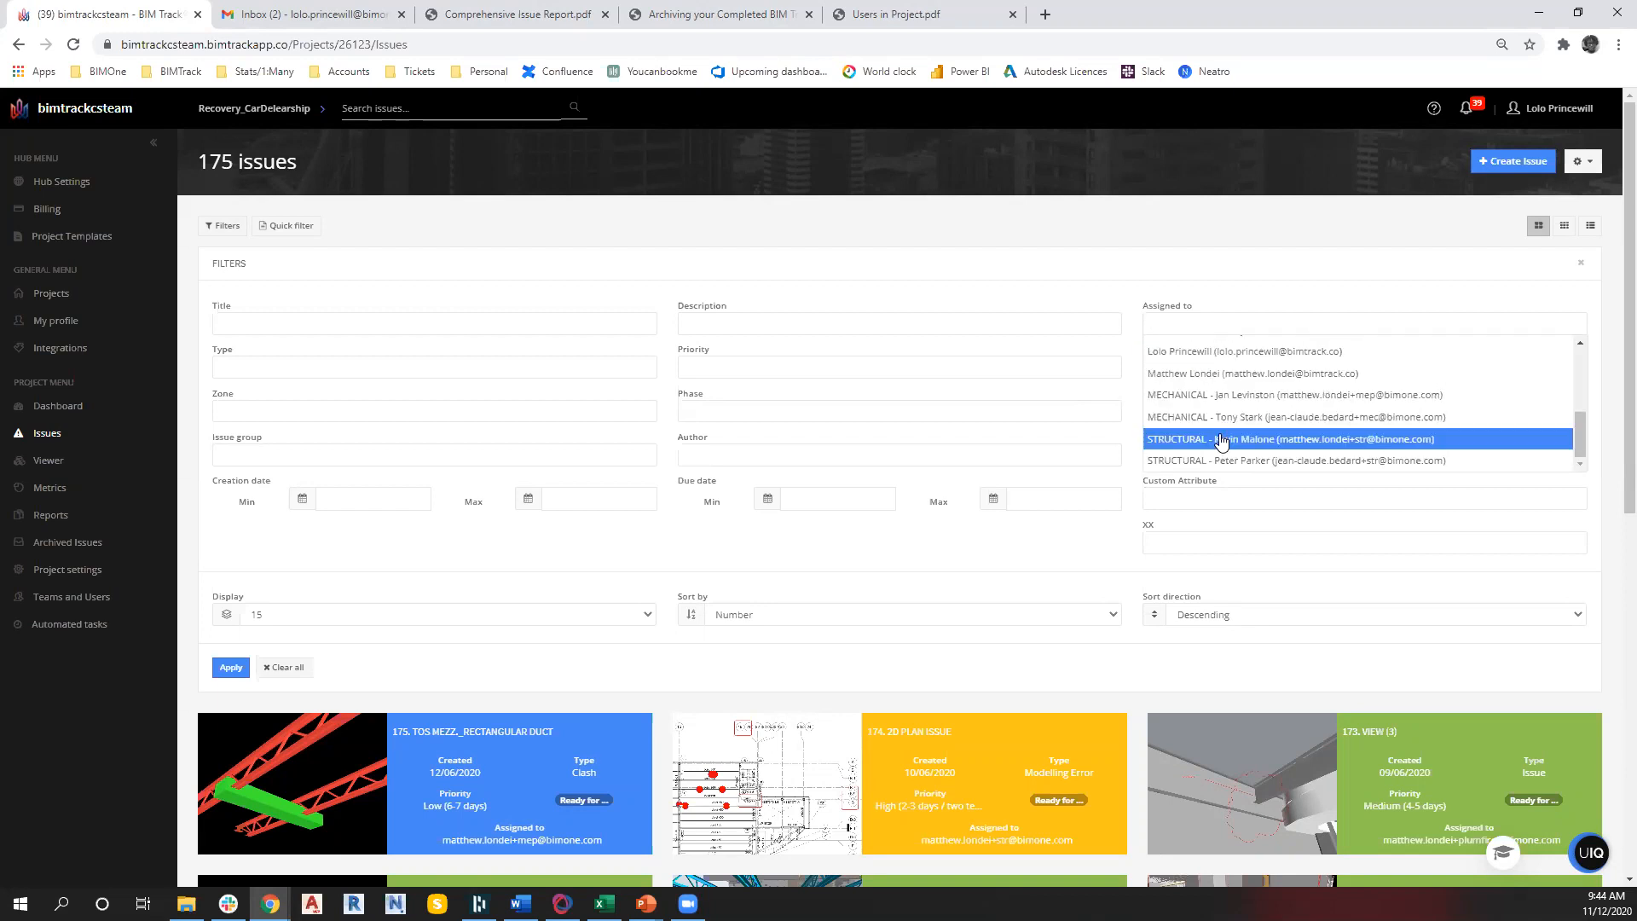
scroll(1245, 418, up, 1)
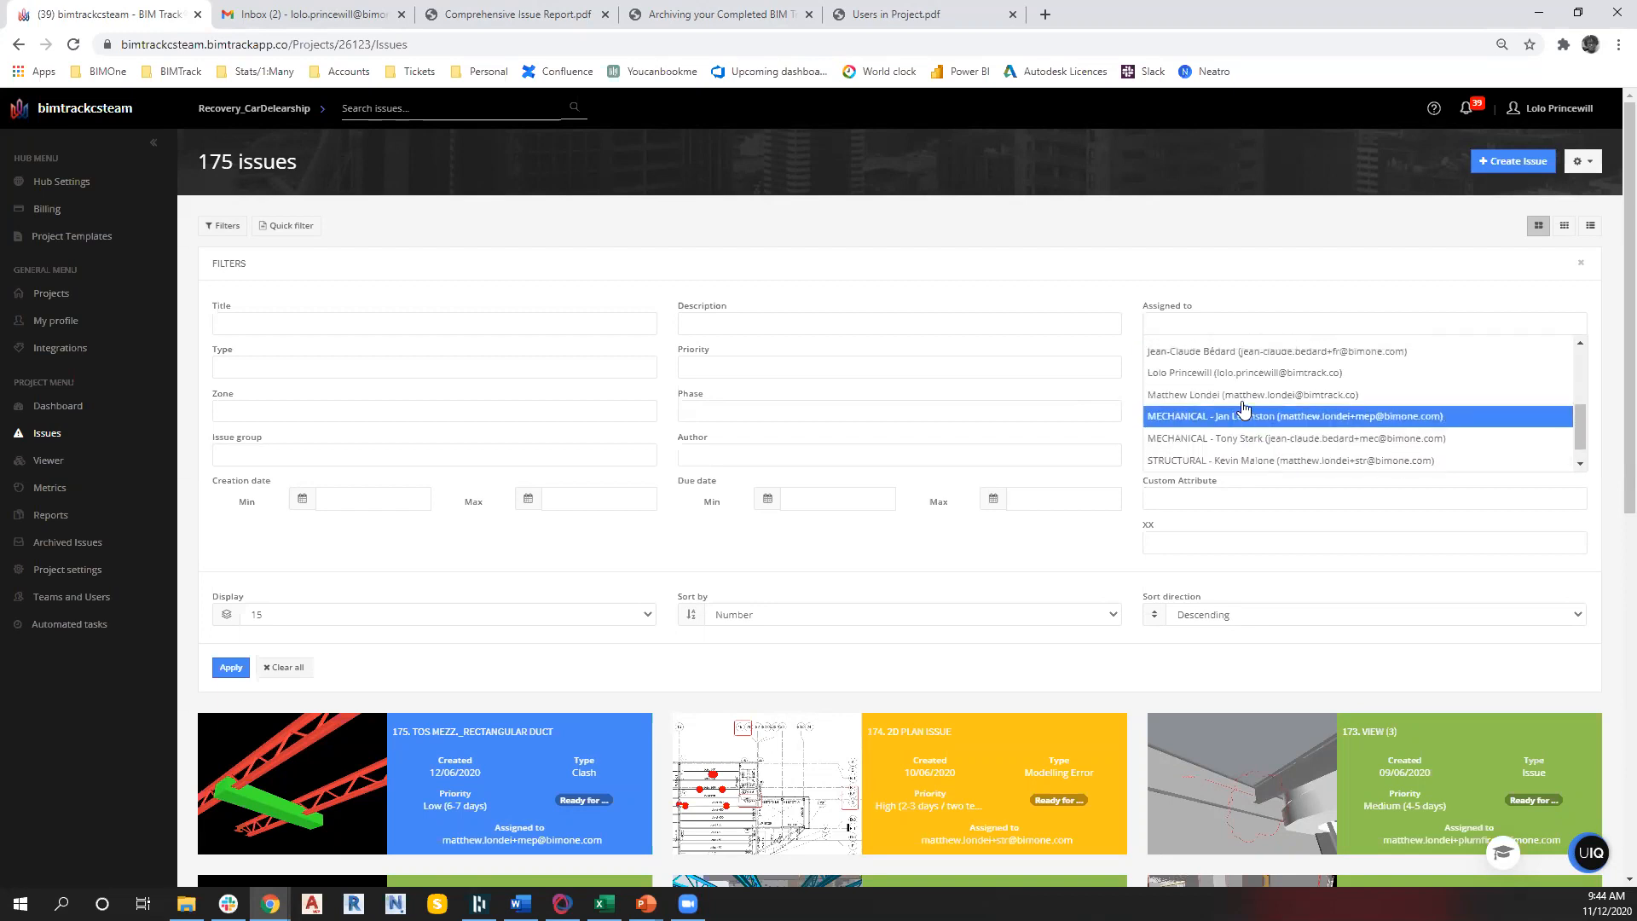
scroll(1238, 441, up, 5)
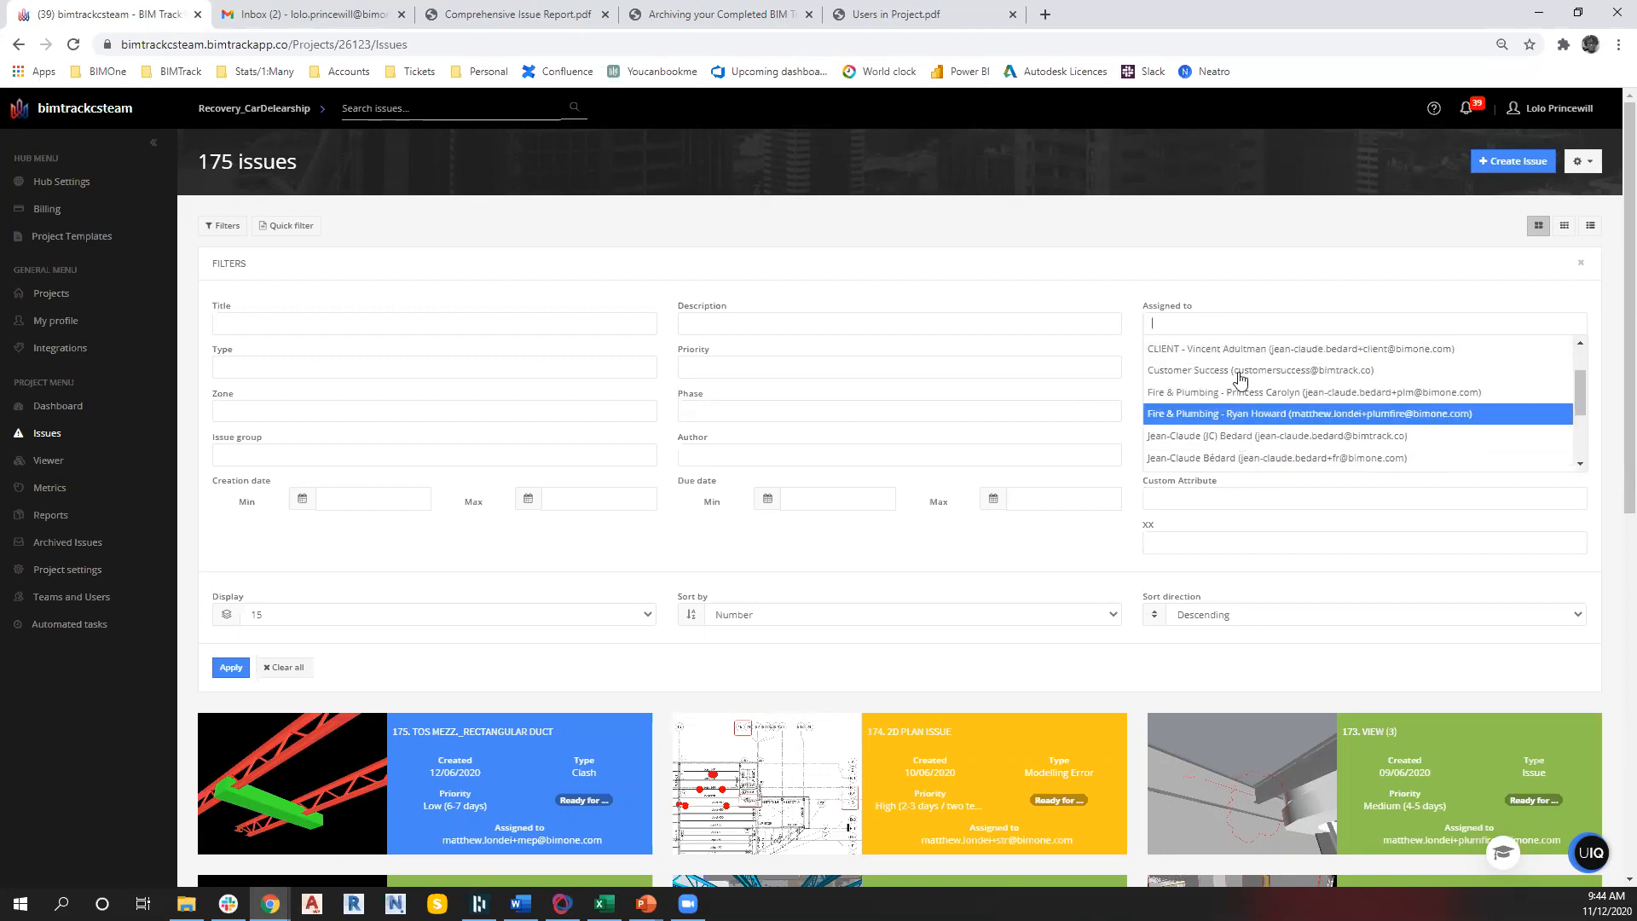
scroll(1240, 376, up, 3)
scroll(1240, 379, down, 6)
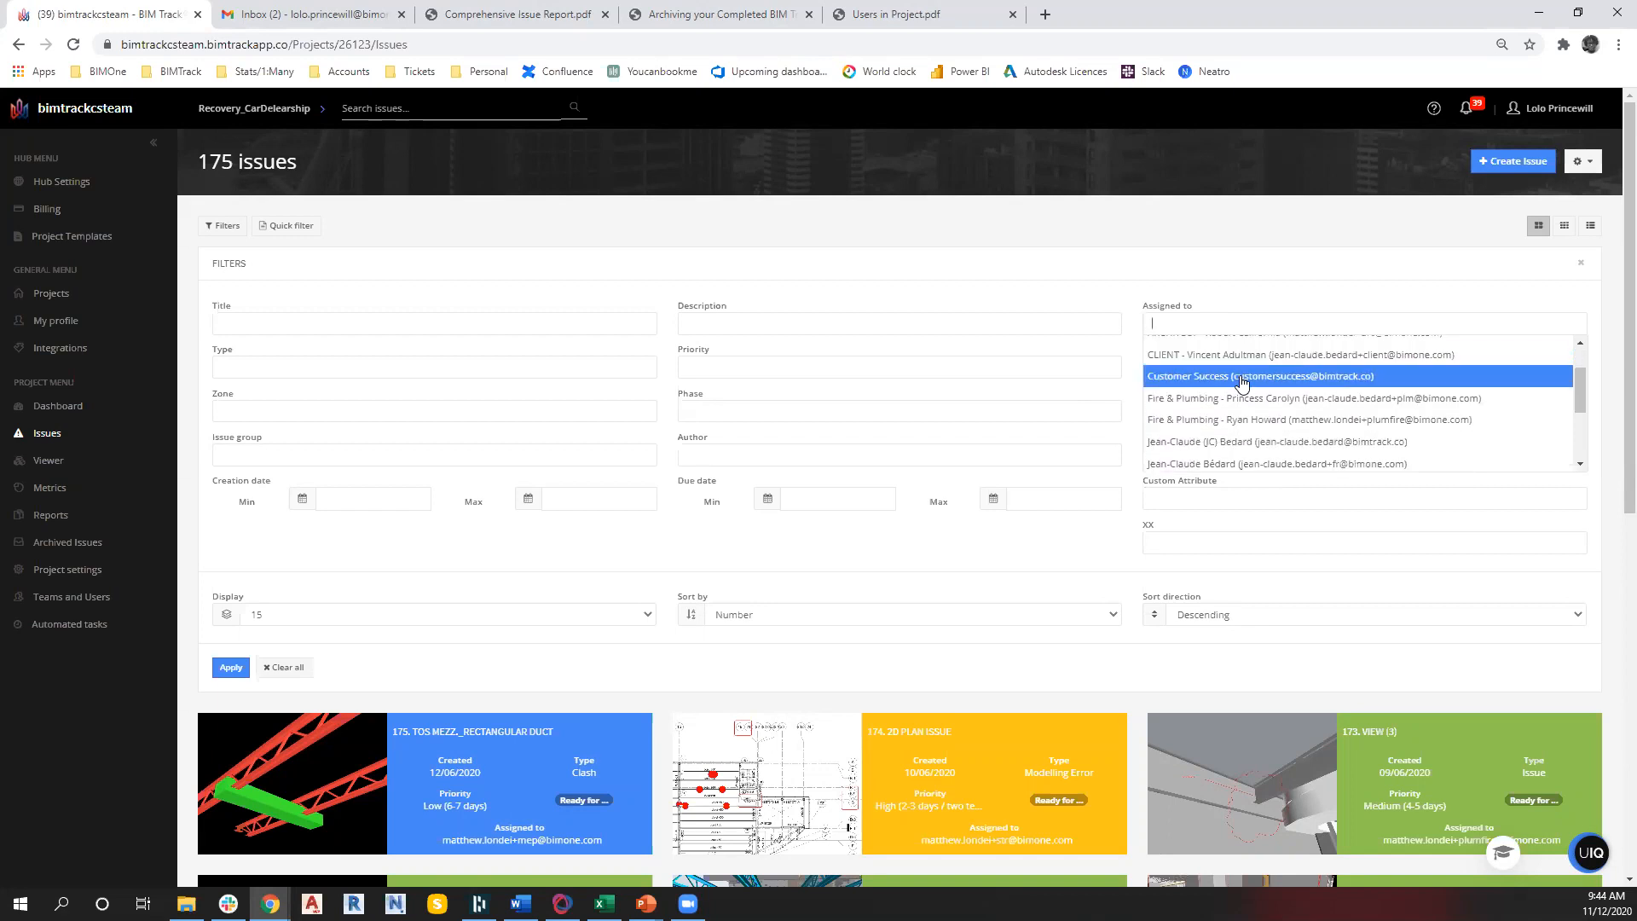
click(1242, 371)
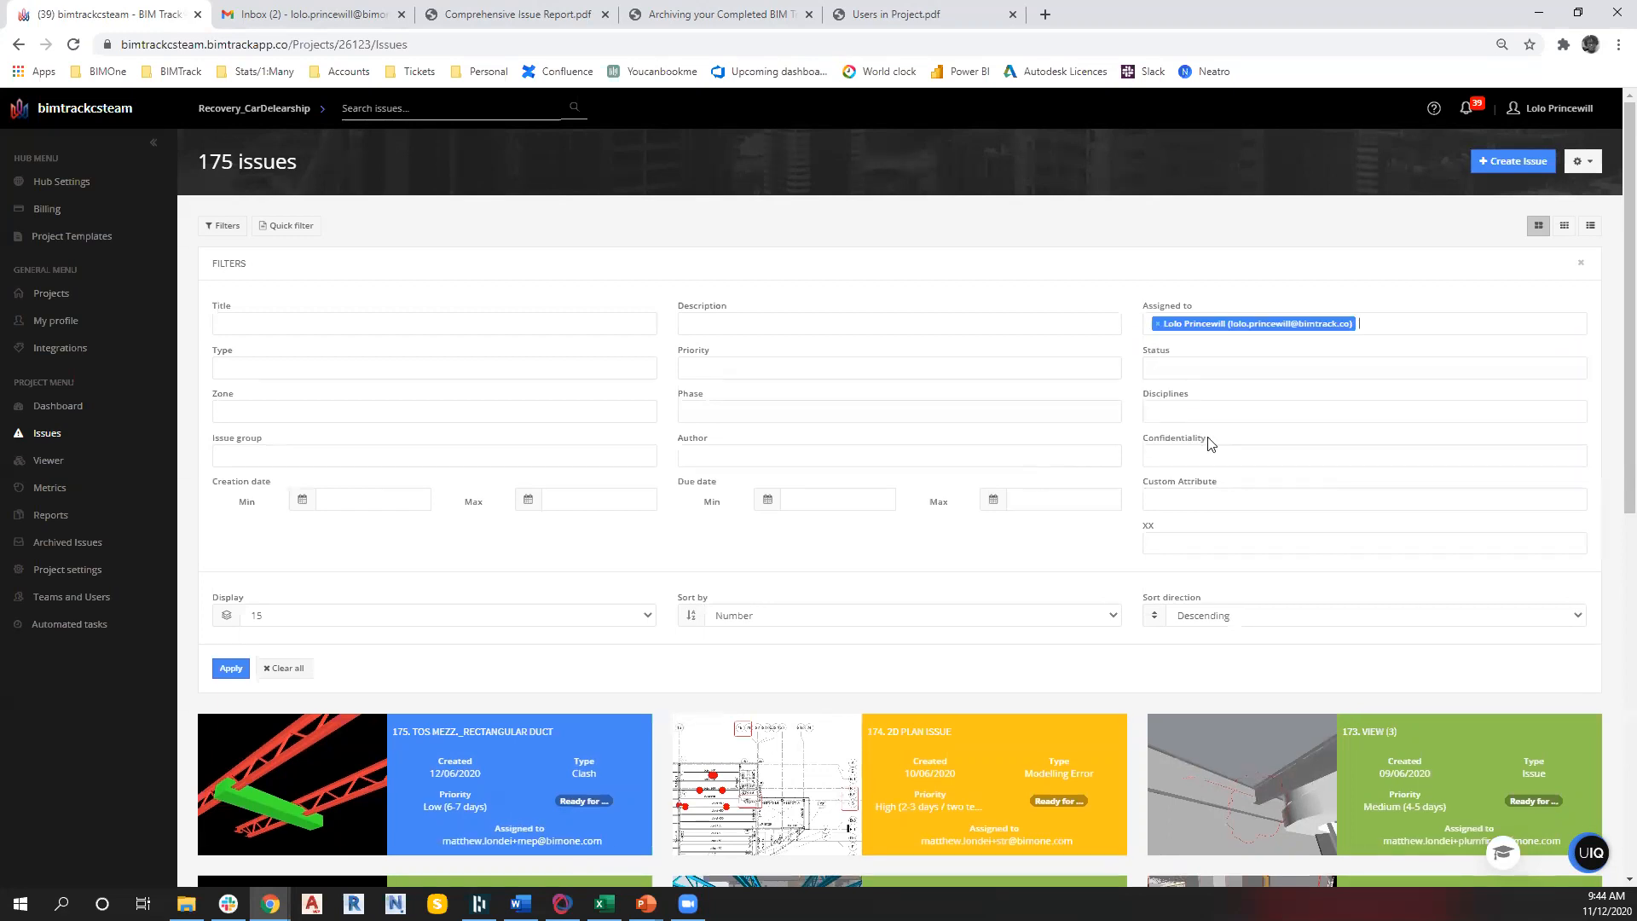
click(231, 669)
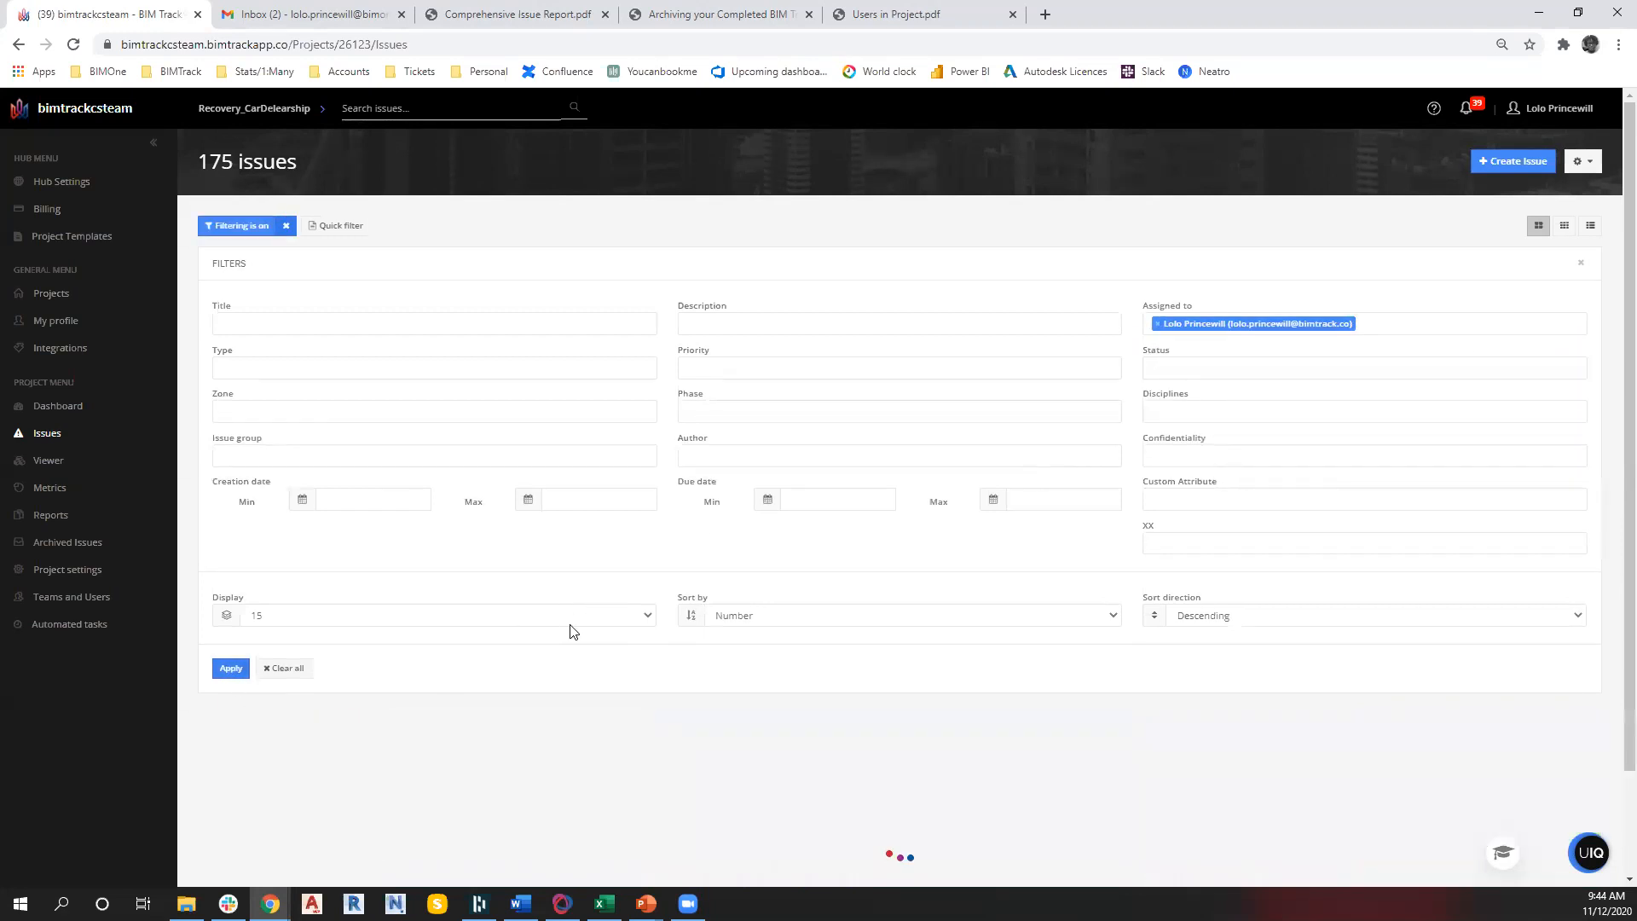
Replace the Assigned to filter with a different project user and apply it
click(1147, 324)
scroll(1249, 415, down, 3)
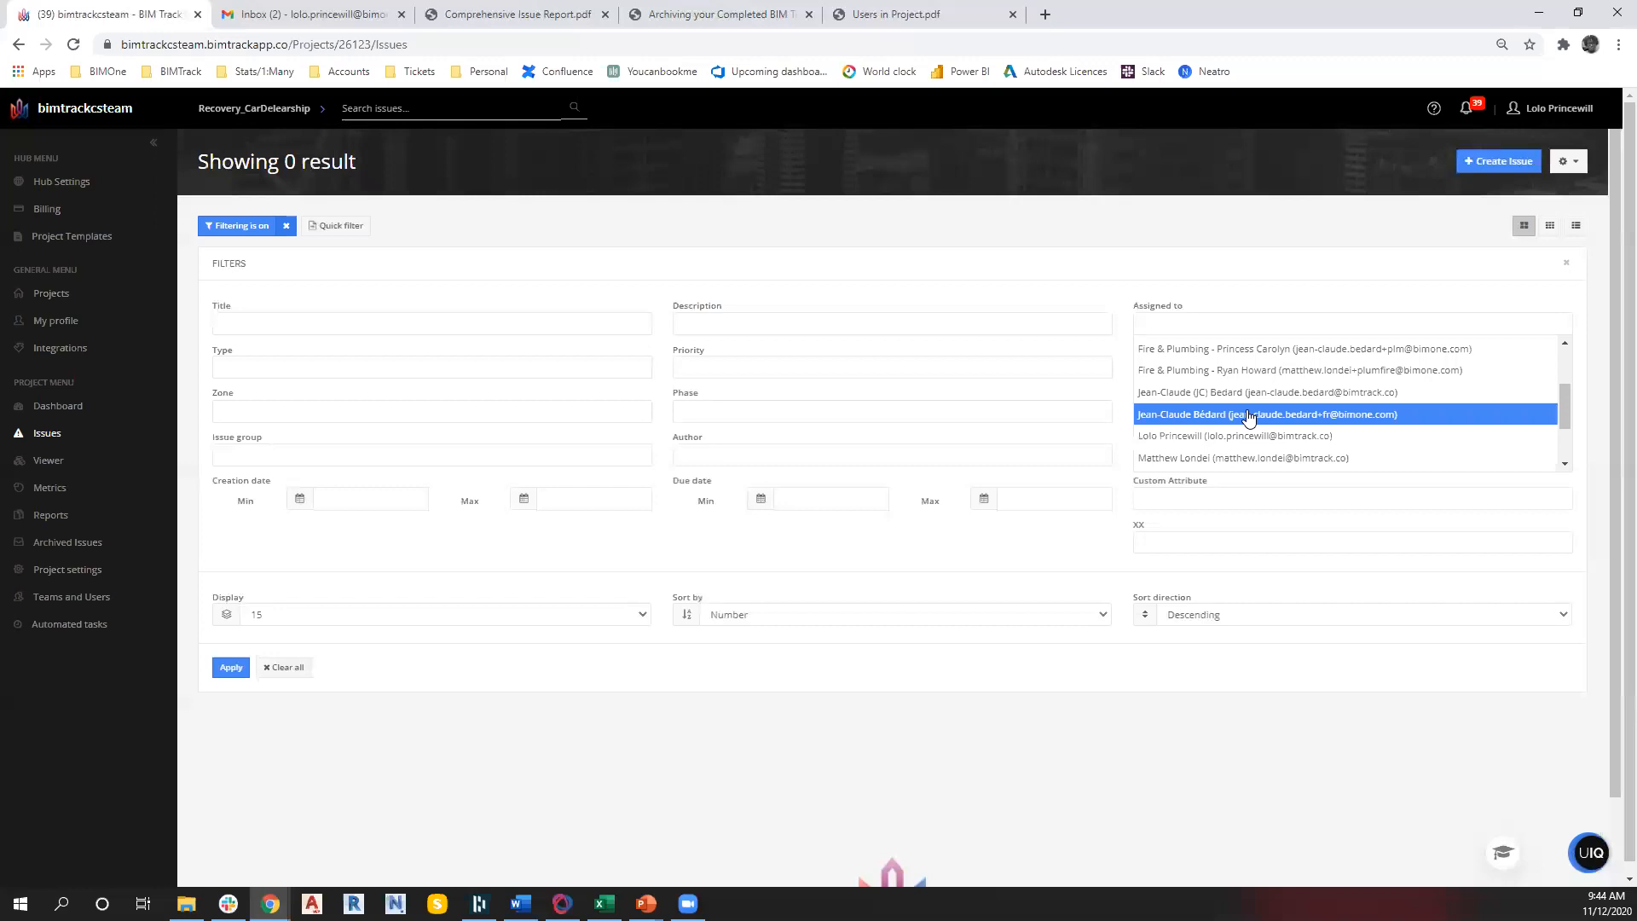
click(1249, 415)
click(231, 668)
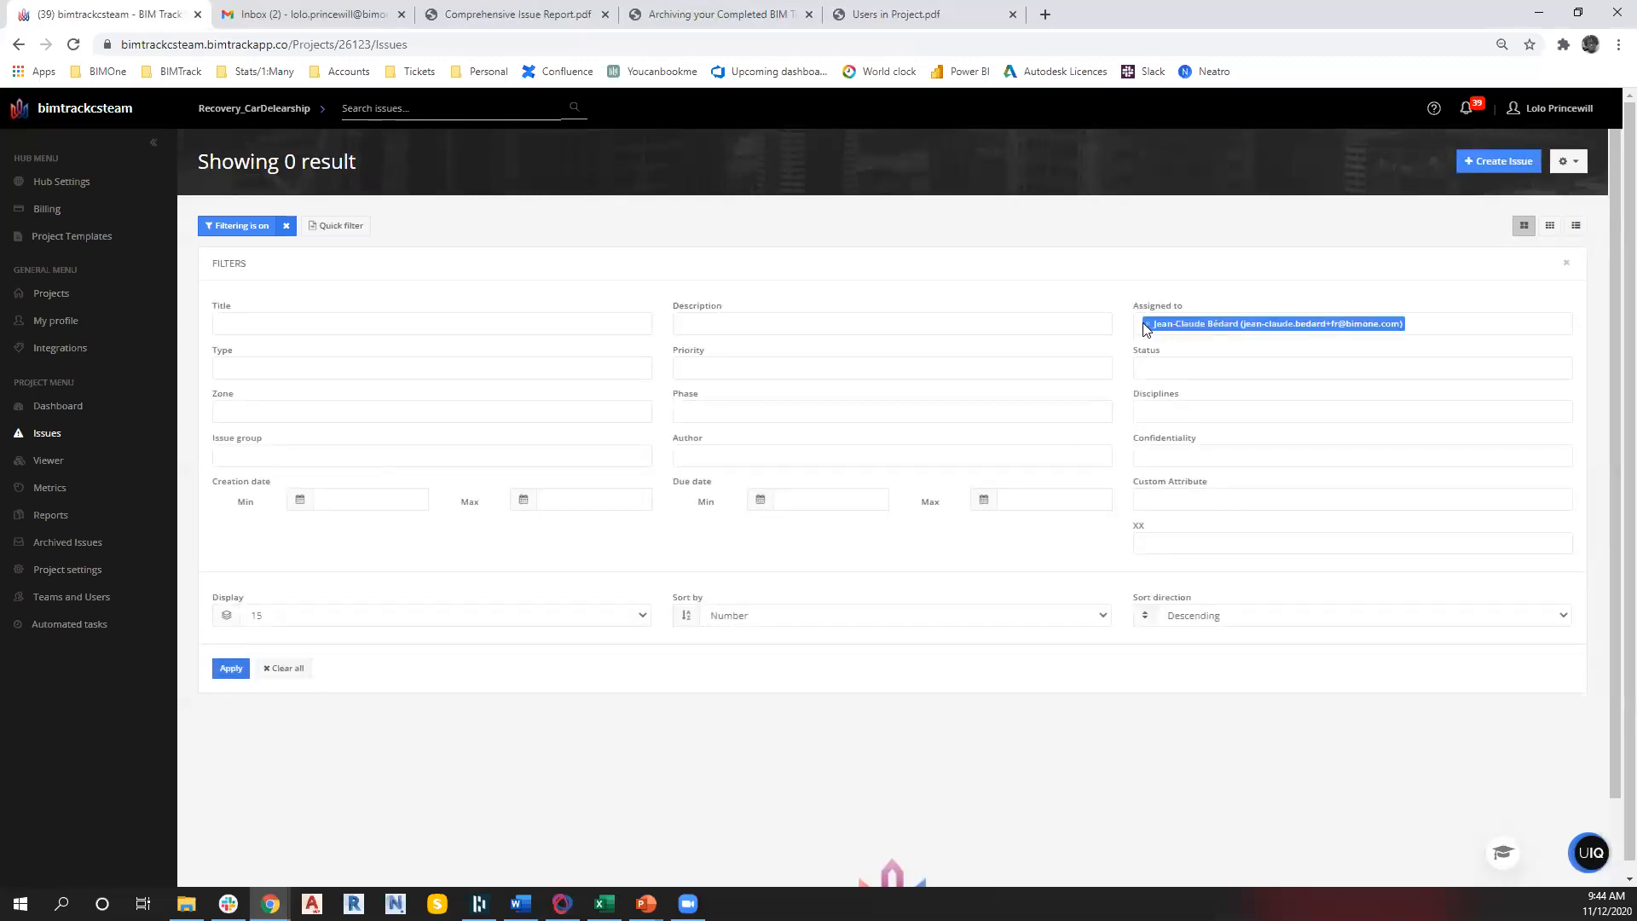
Swap the assignee filter to the BIM Track team member listed before the MECHANICAL users and apply it
click(1147, 329)
scroll(1245, 418, down, 5)
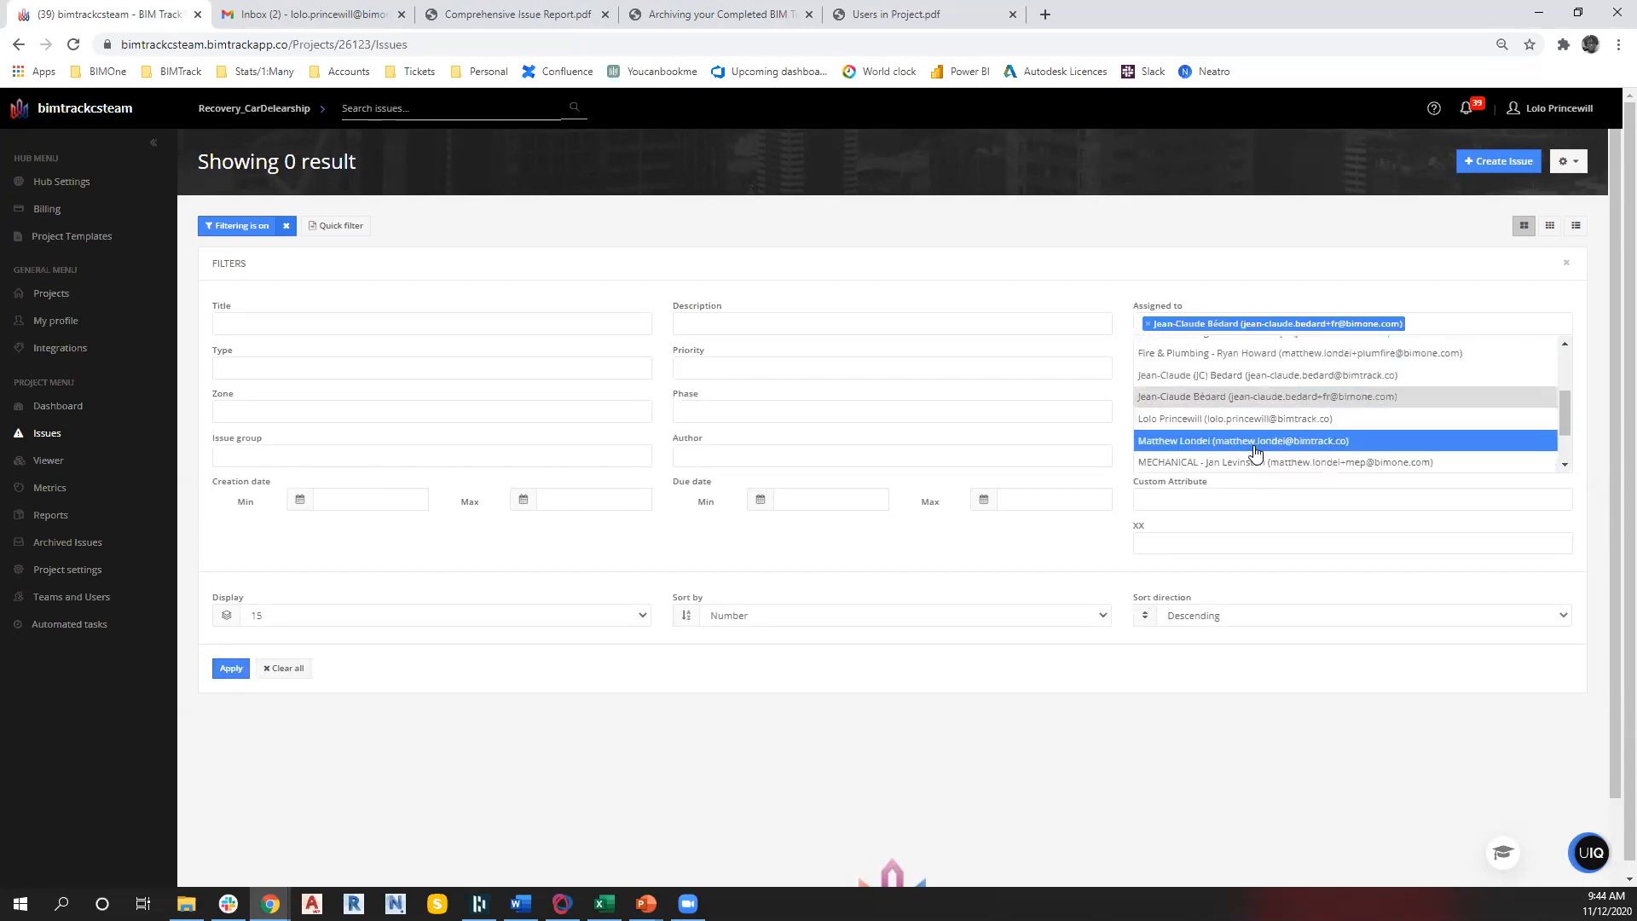
scroll(1255, 453, down, 1)
click(1250, 373)
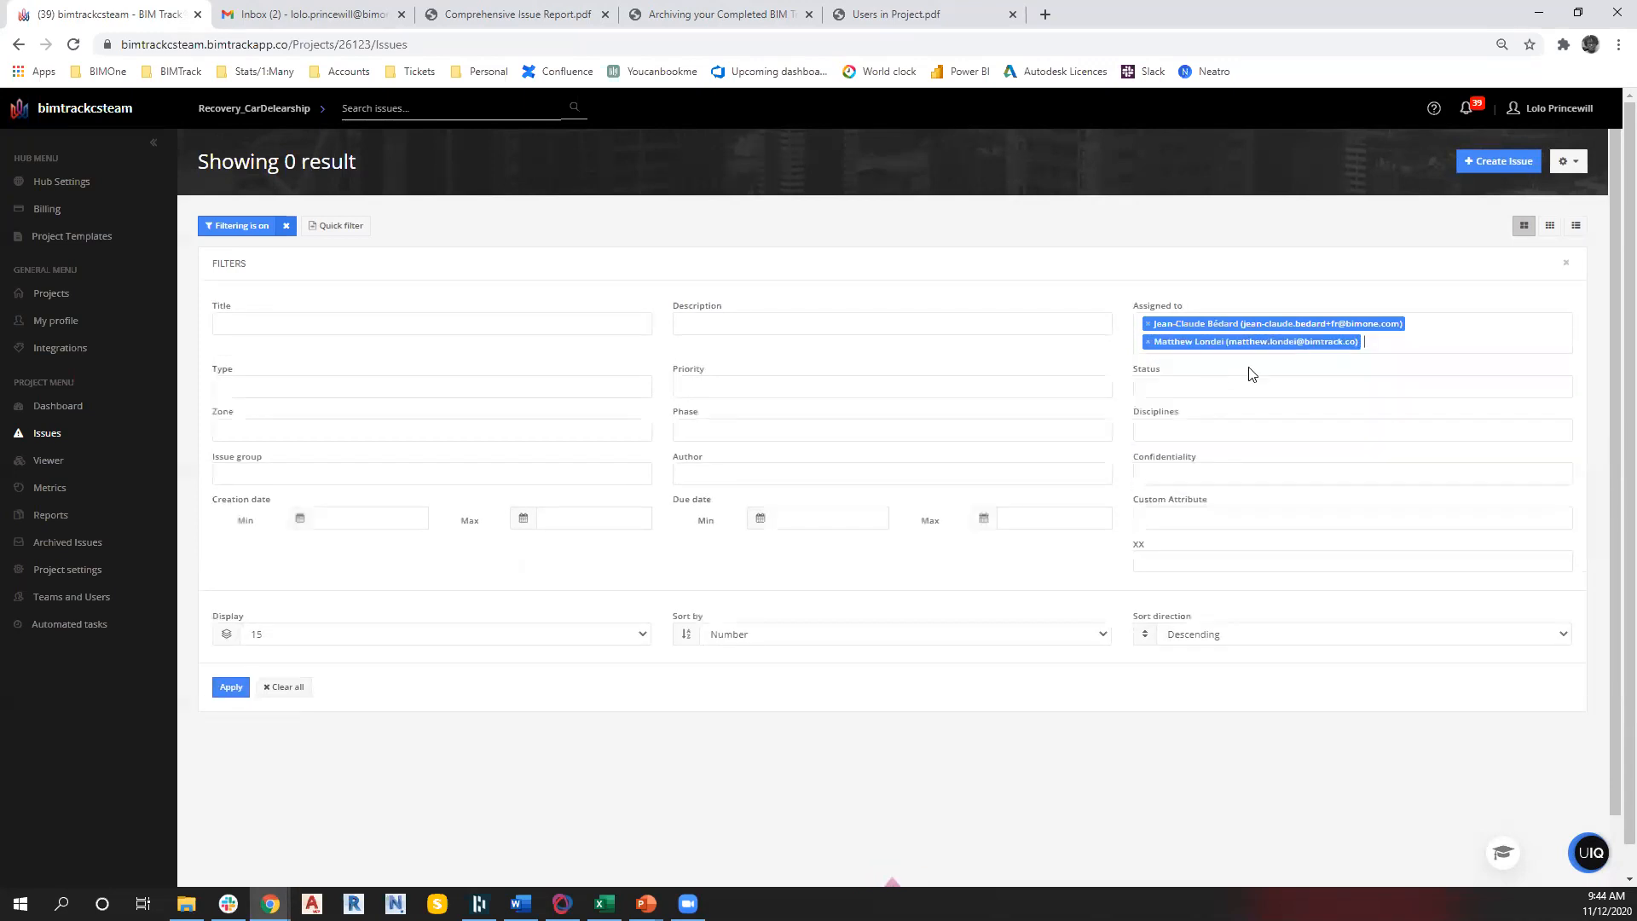
click(1147, 327)
click(231, 669)
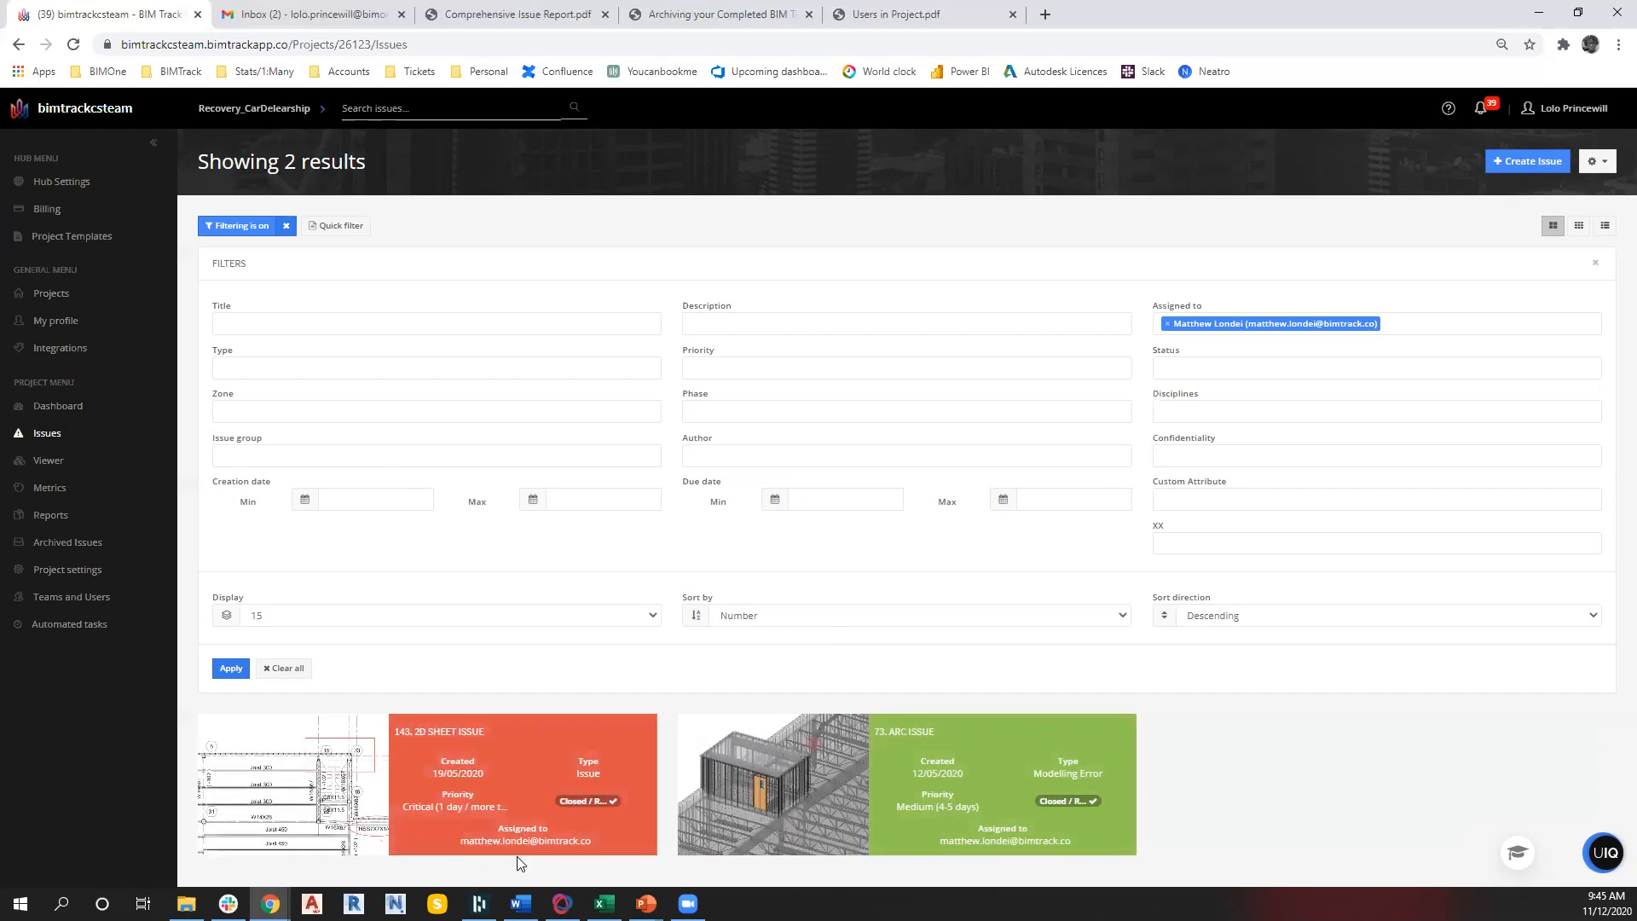
Select the 2D Sheet Issue and ARC Issue, view the bulk actions such as Multi edit, and clear the filter
click(490, 779)
click(977, 773)
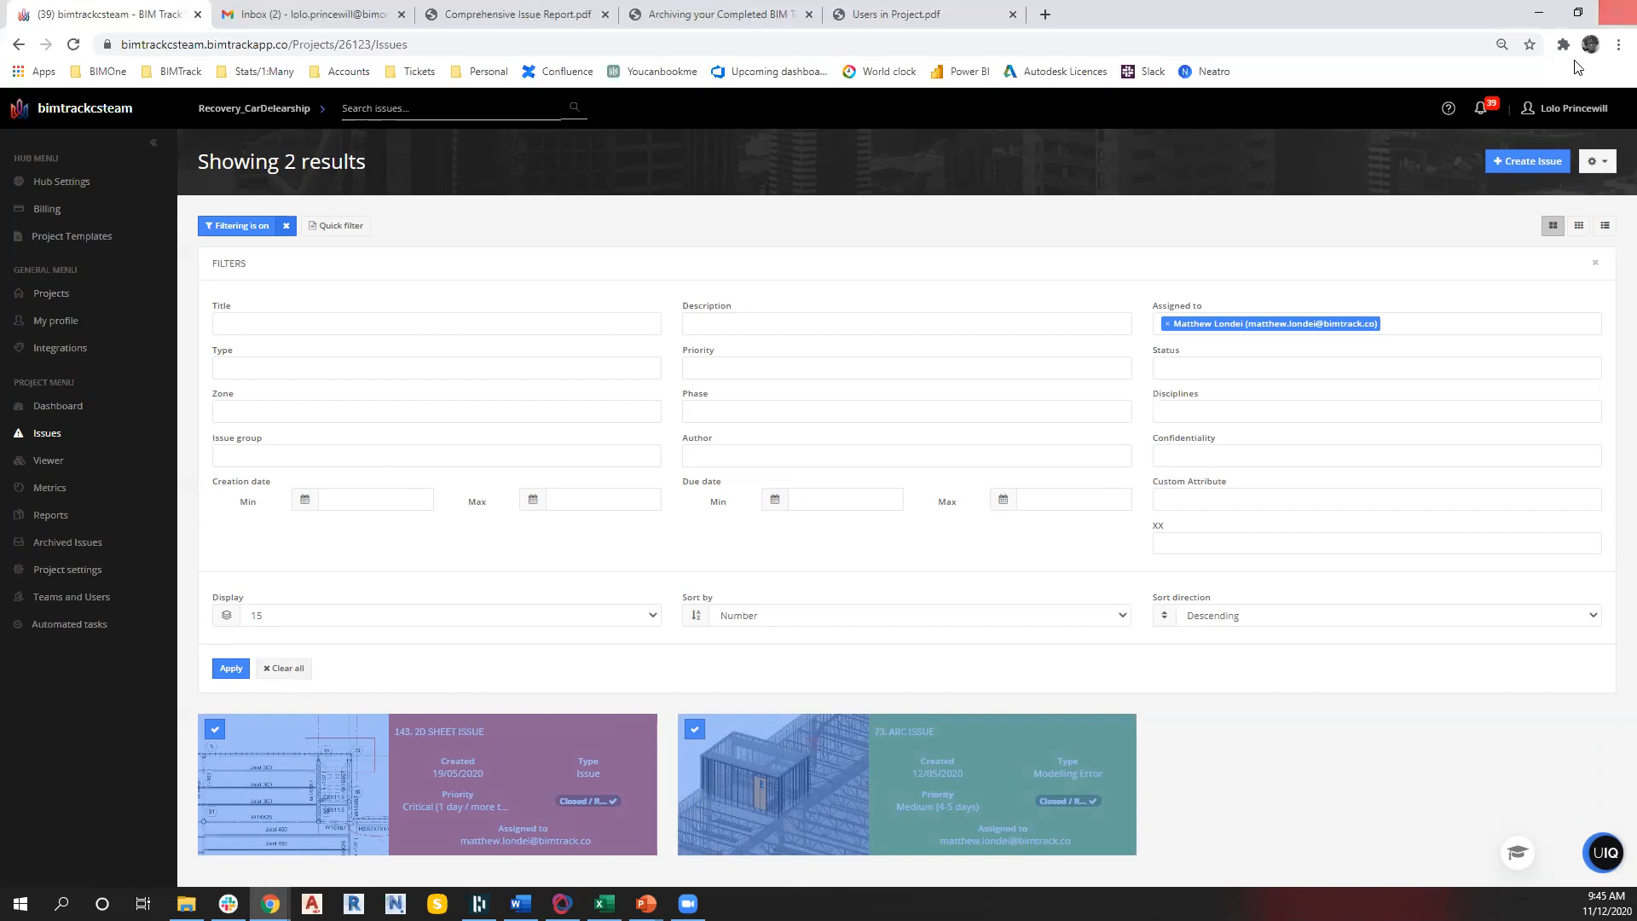
click(1597, 161)
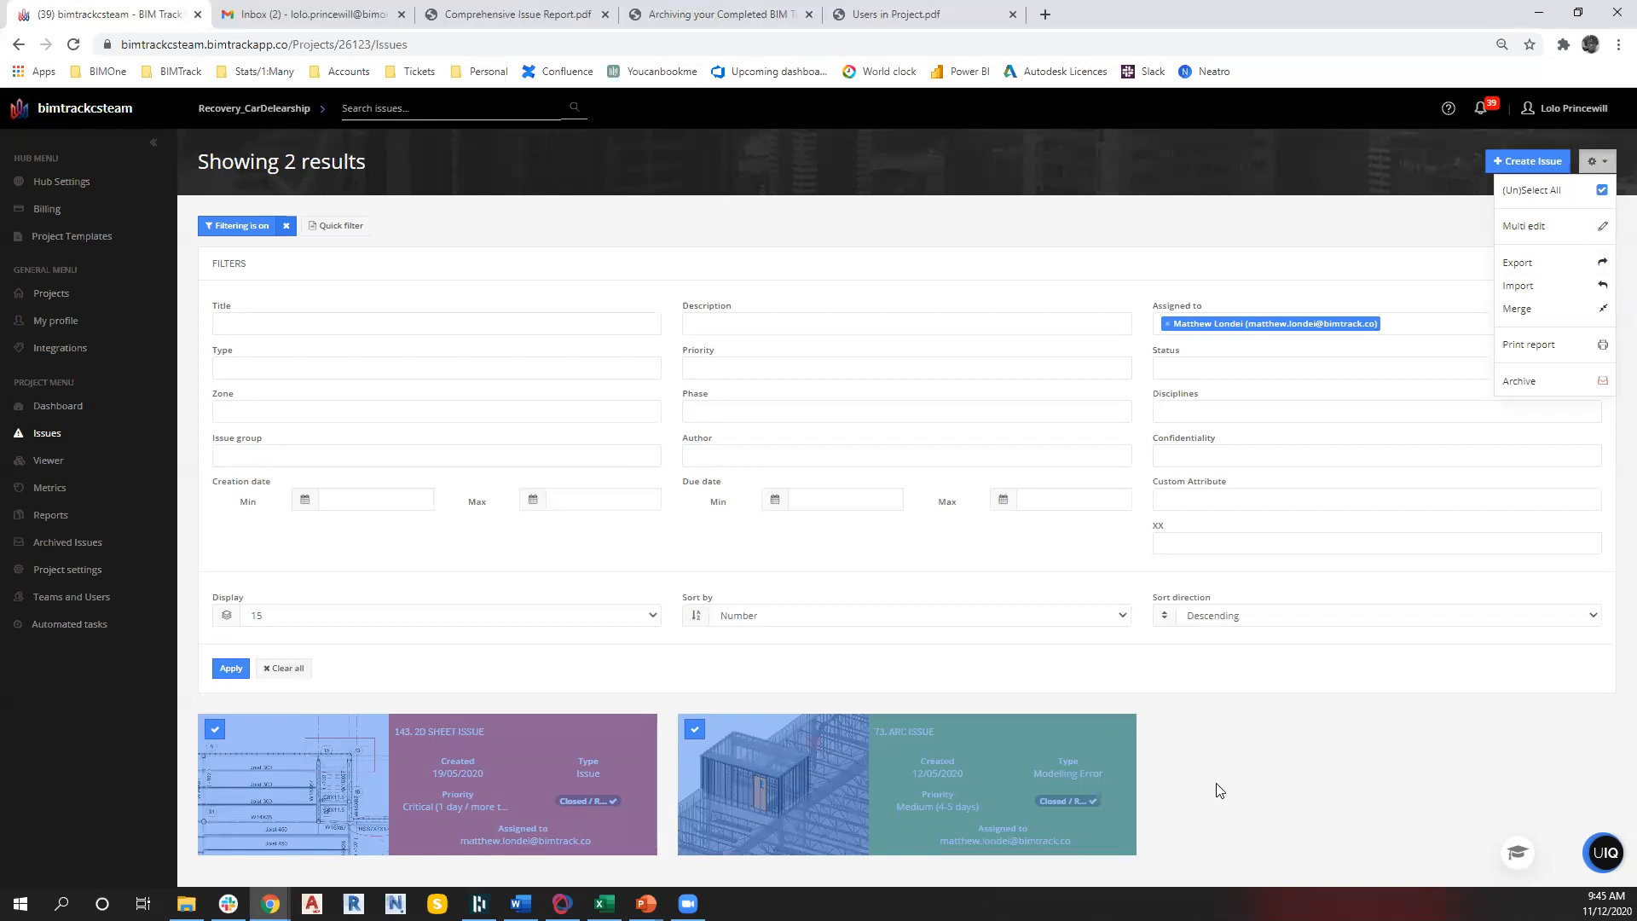
click(826, 231)
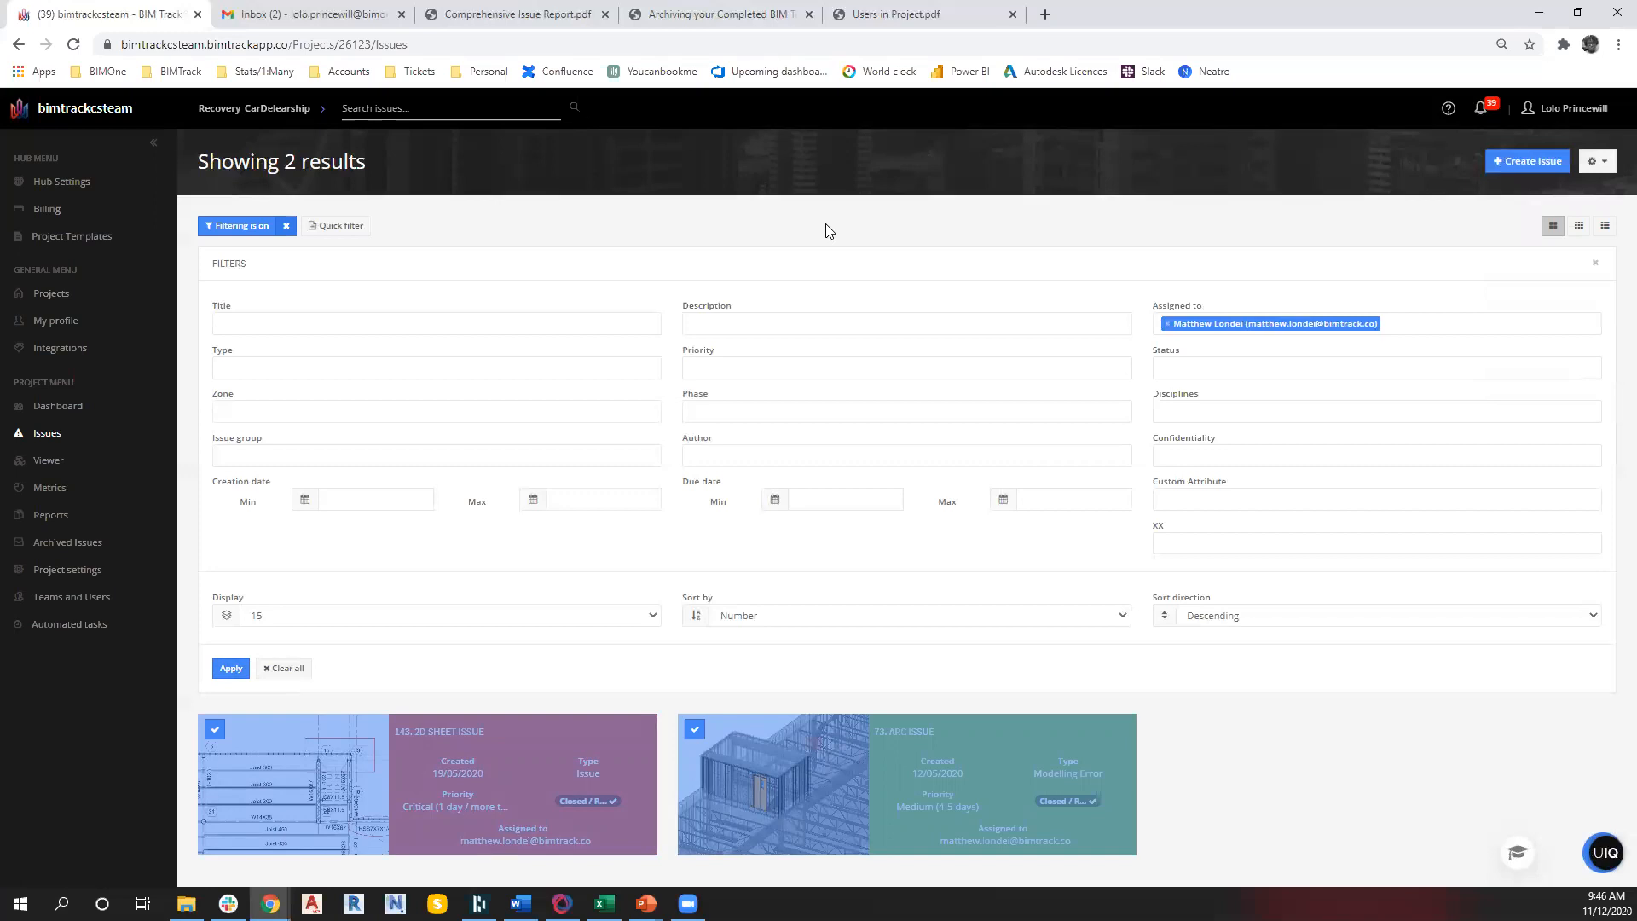
click(346, 229)
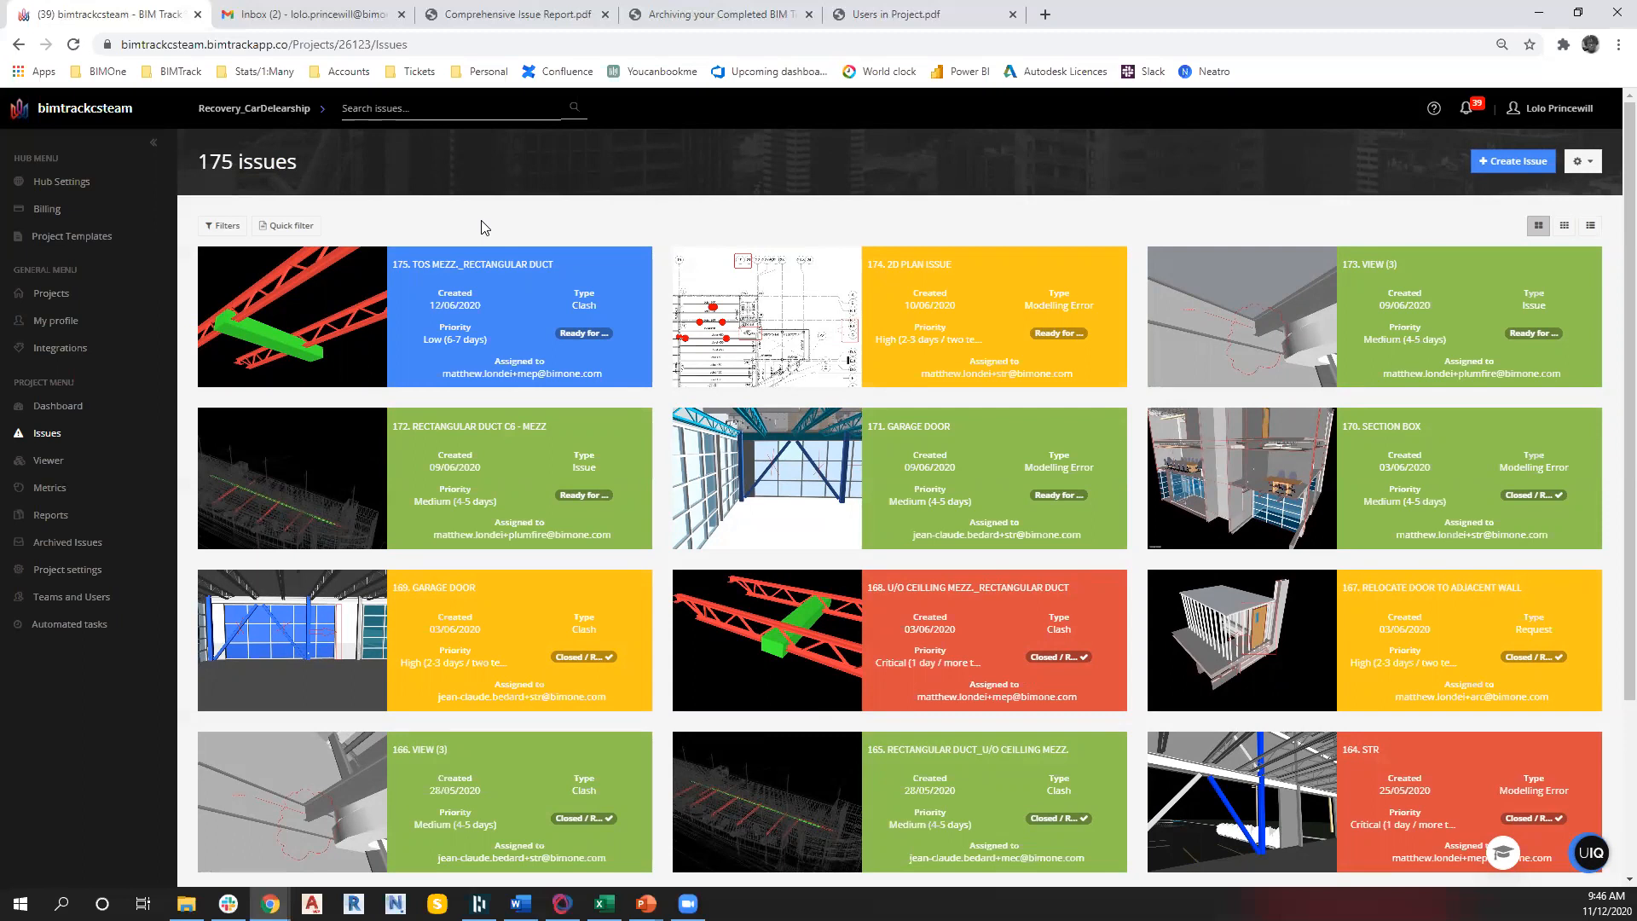
Open issue 175, TOS MEZZ._Rectangular Duct, and review its history
click(483, 365)
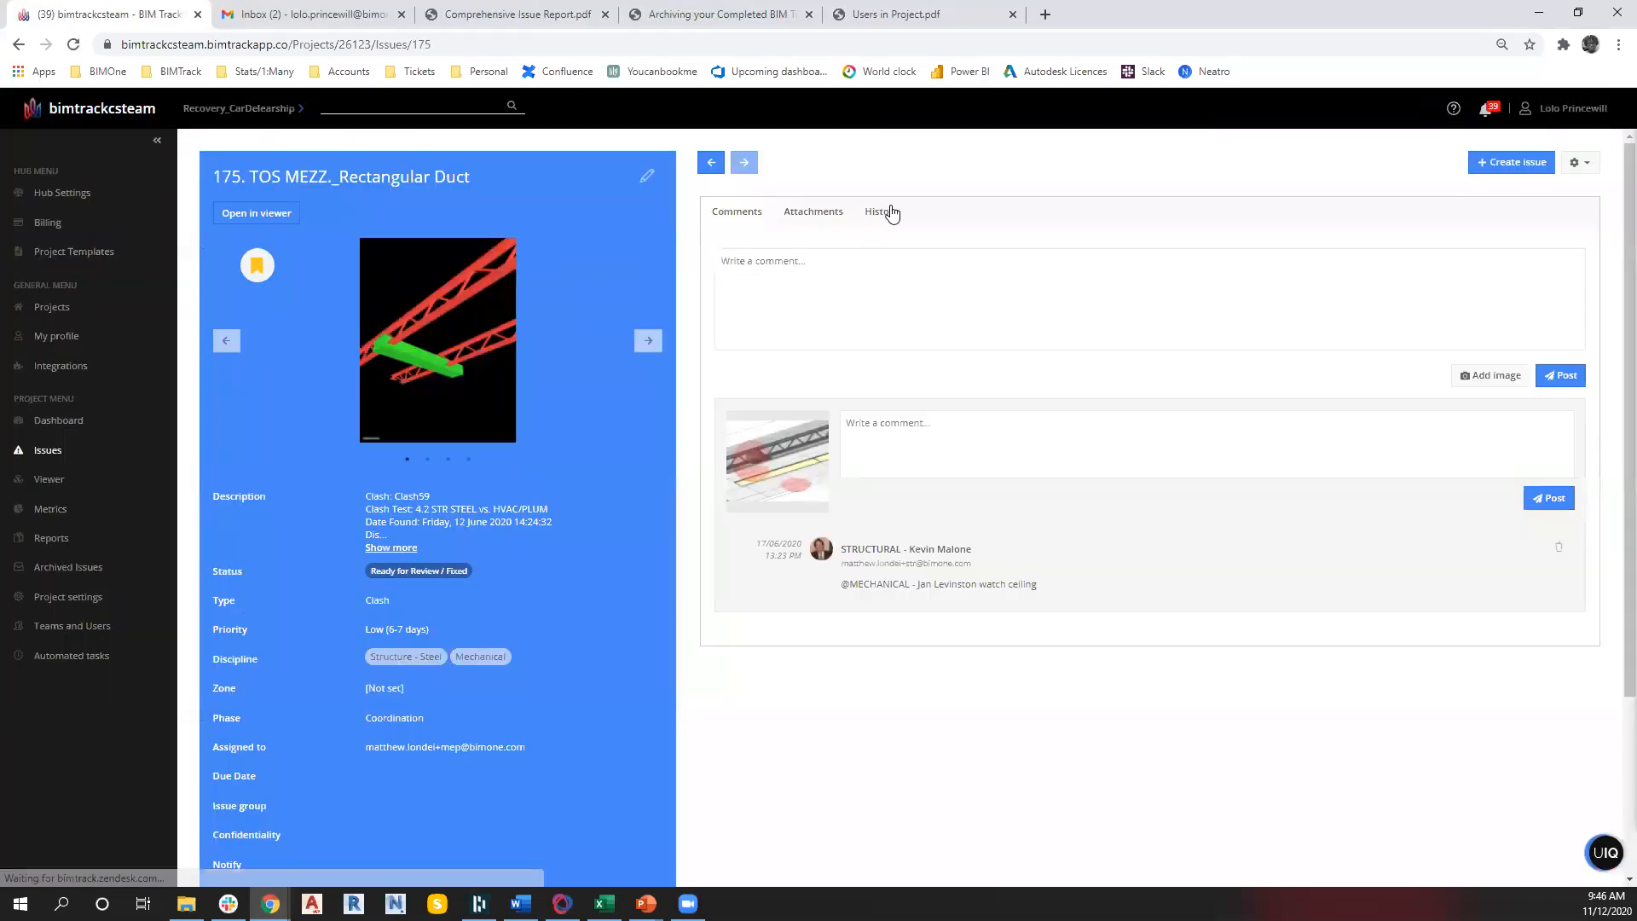
click(883, 211)
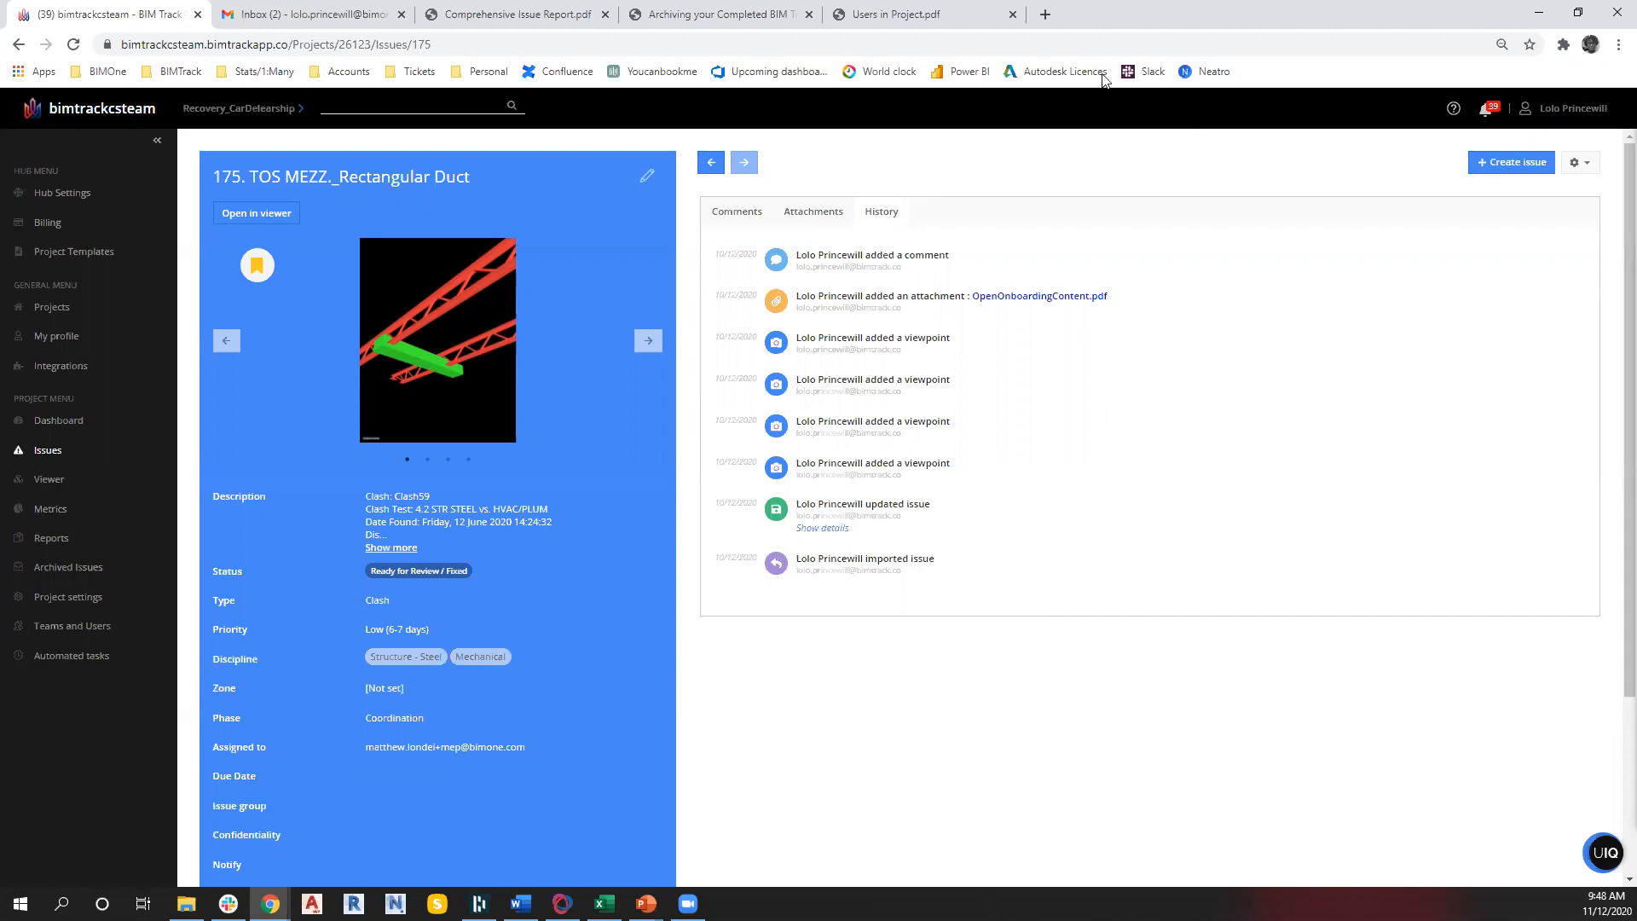
Open the BIM Track Ideas portal in a new browser tab
click(1045, 14)
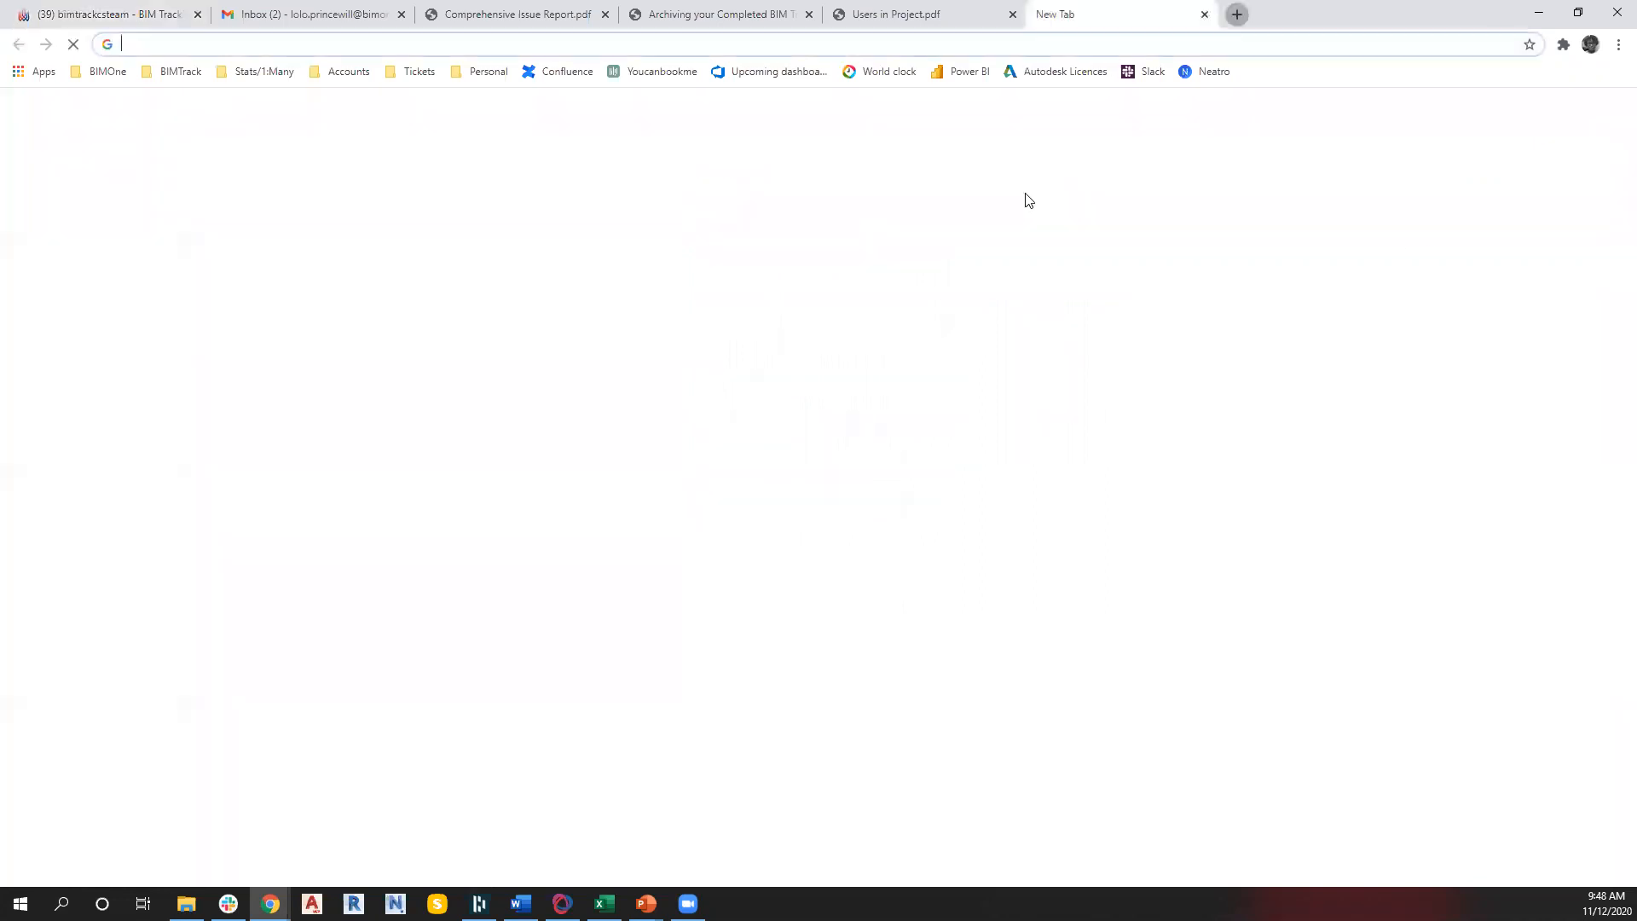
click(182, 72)
click(220, 174)
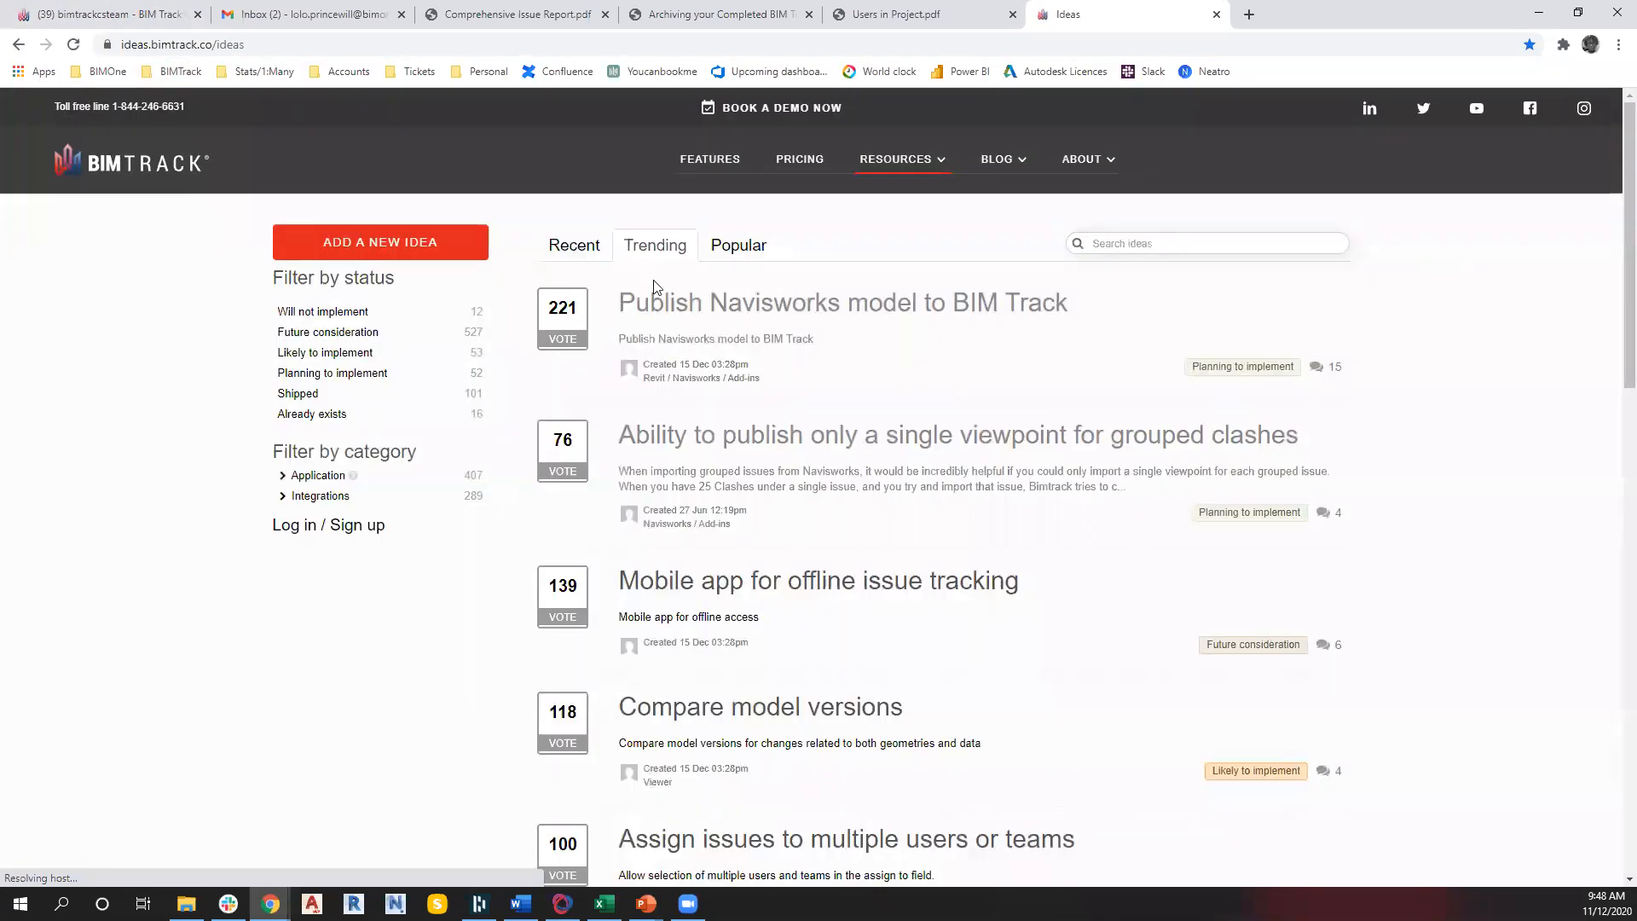
Search the ideas for "archive project" and open the Archive projects idea
click(1139, 245)
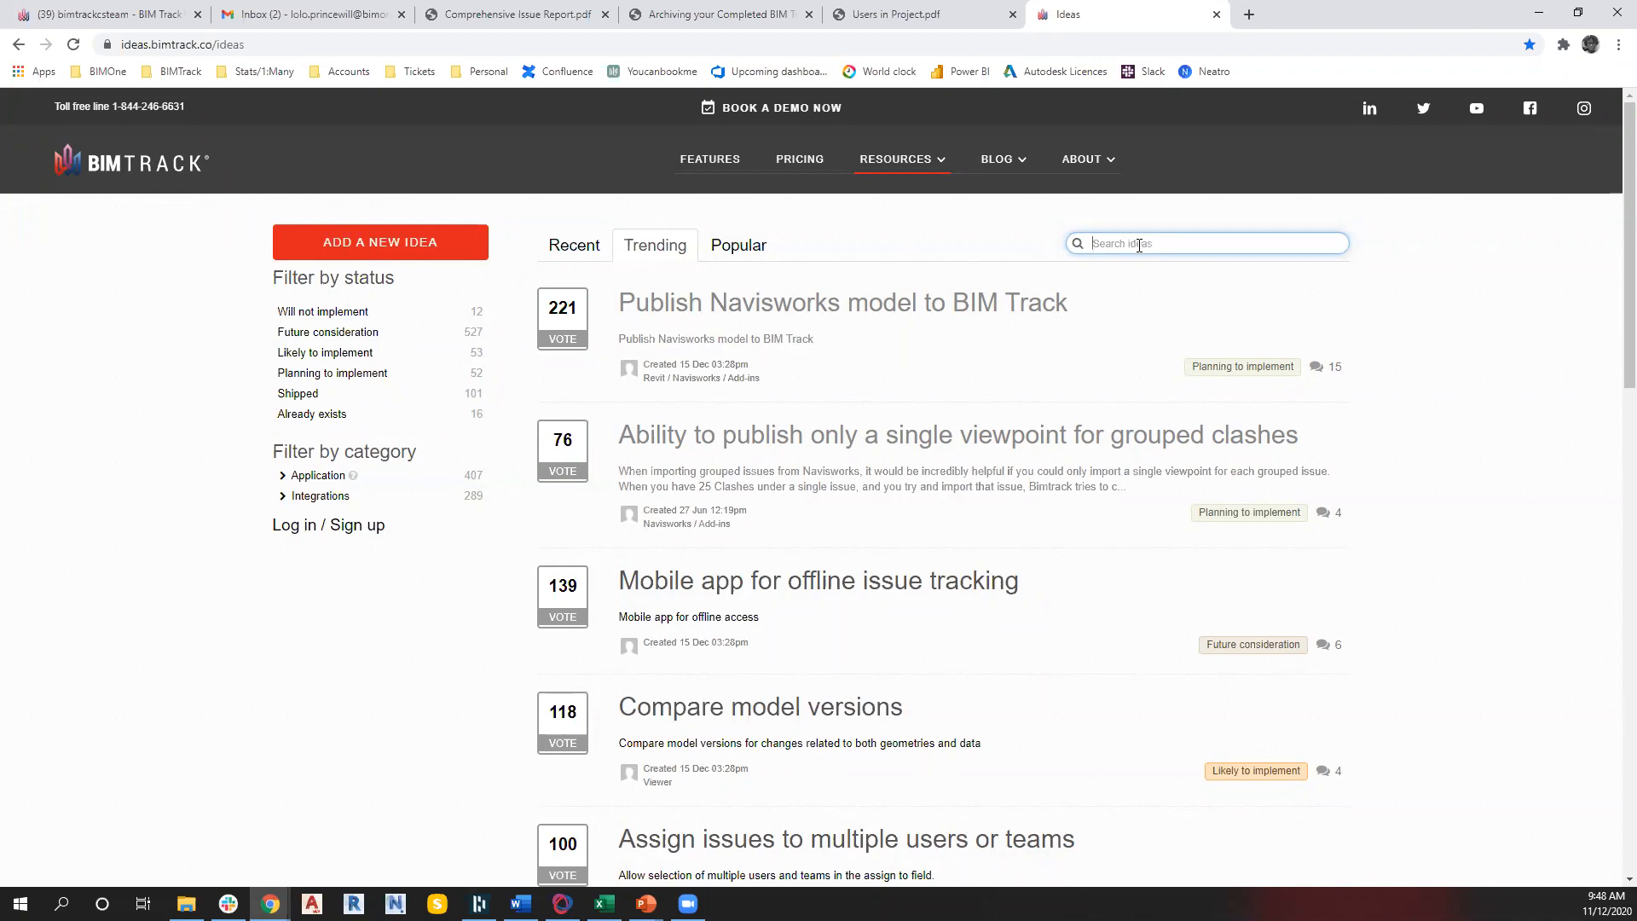
text(archive project)
key(Return)
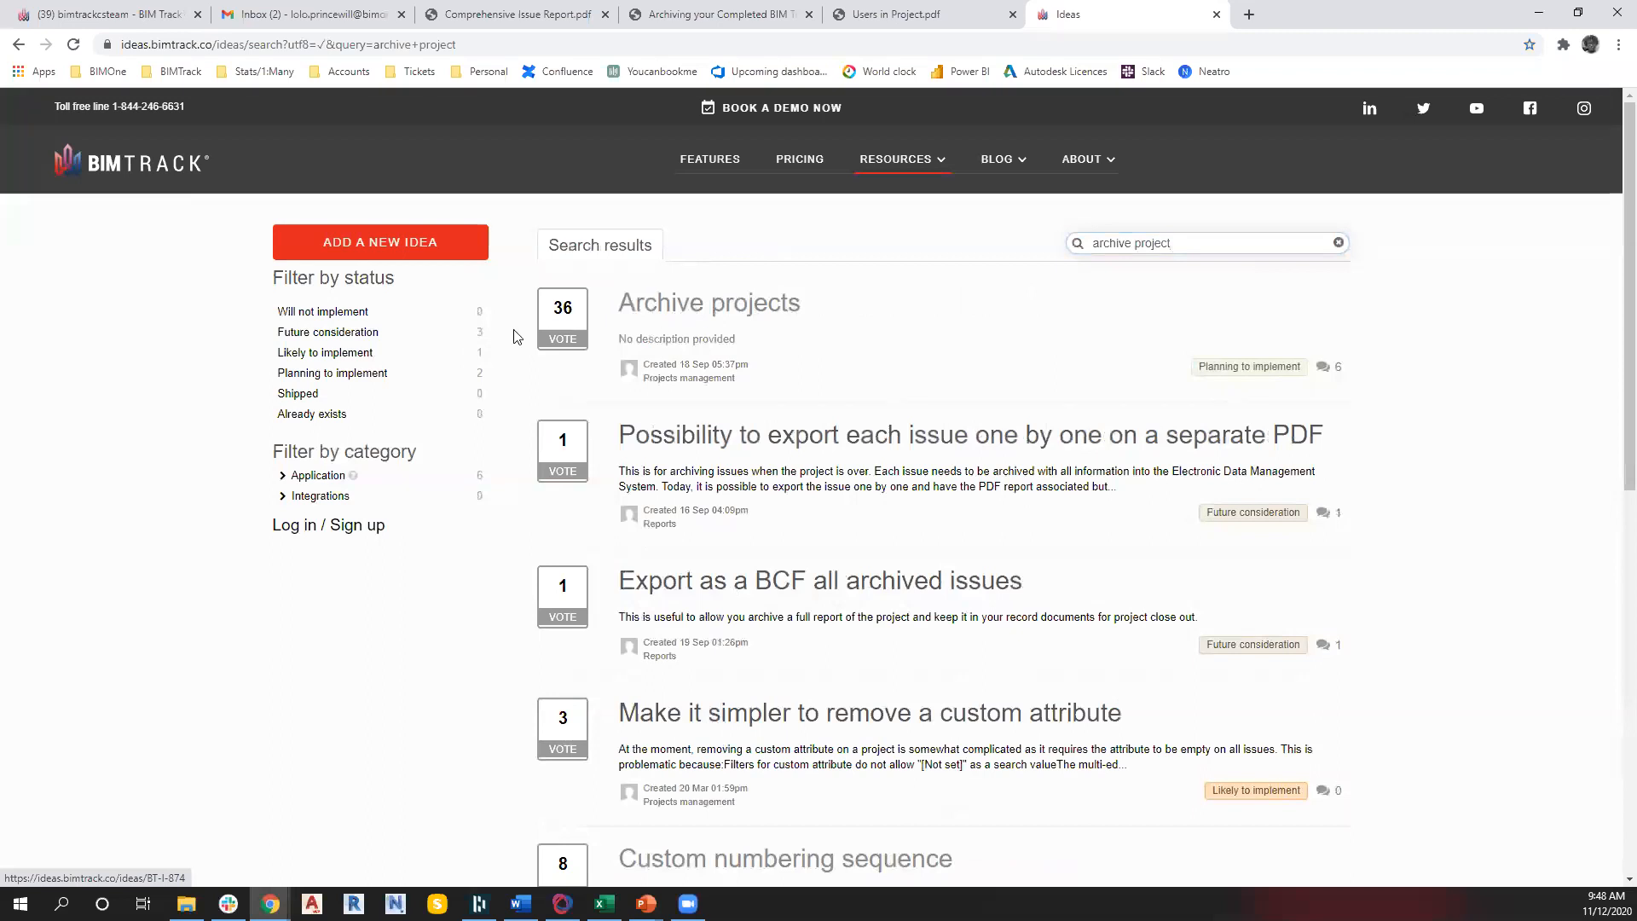
click(771, 345)
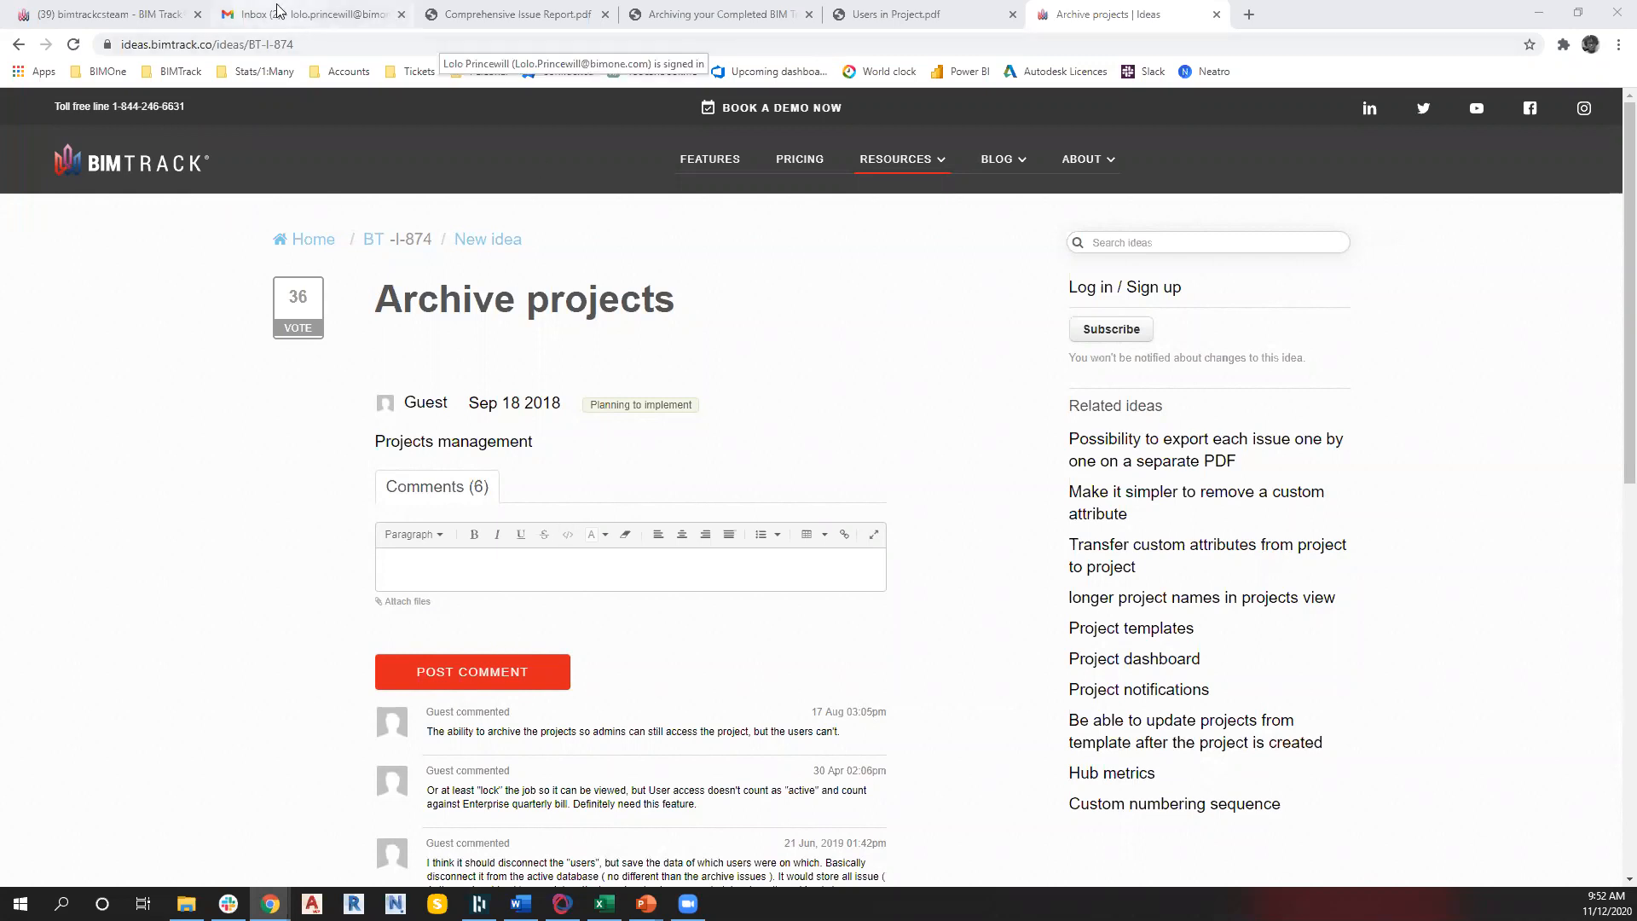
Return to issue 175 in the recovery project, look at the Help widget's suggestions, and close it
click(300, 17)
click(151, 10)
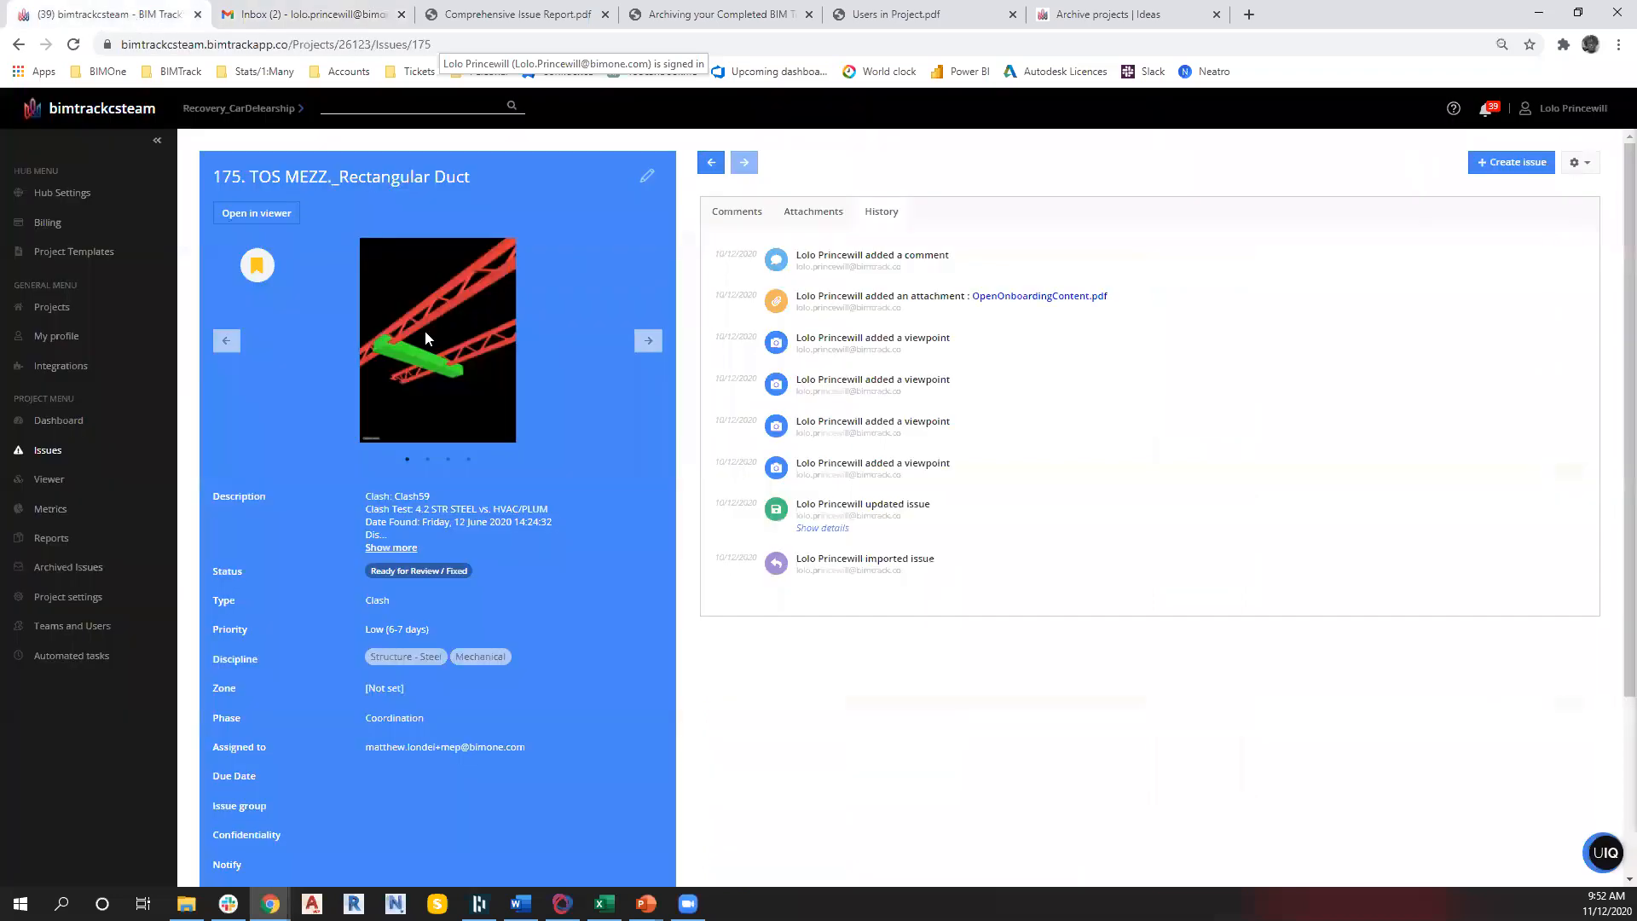
click(1600, 872)
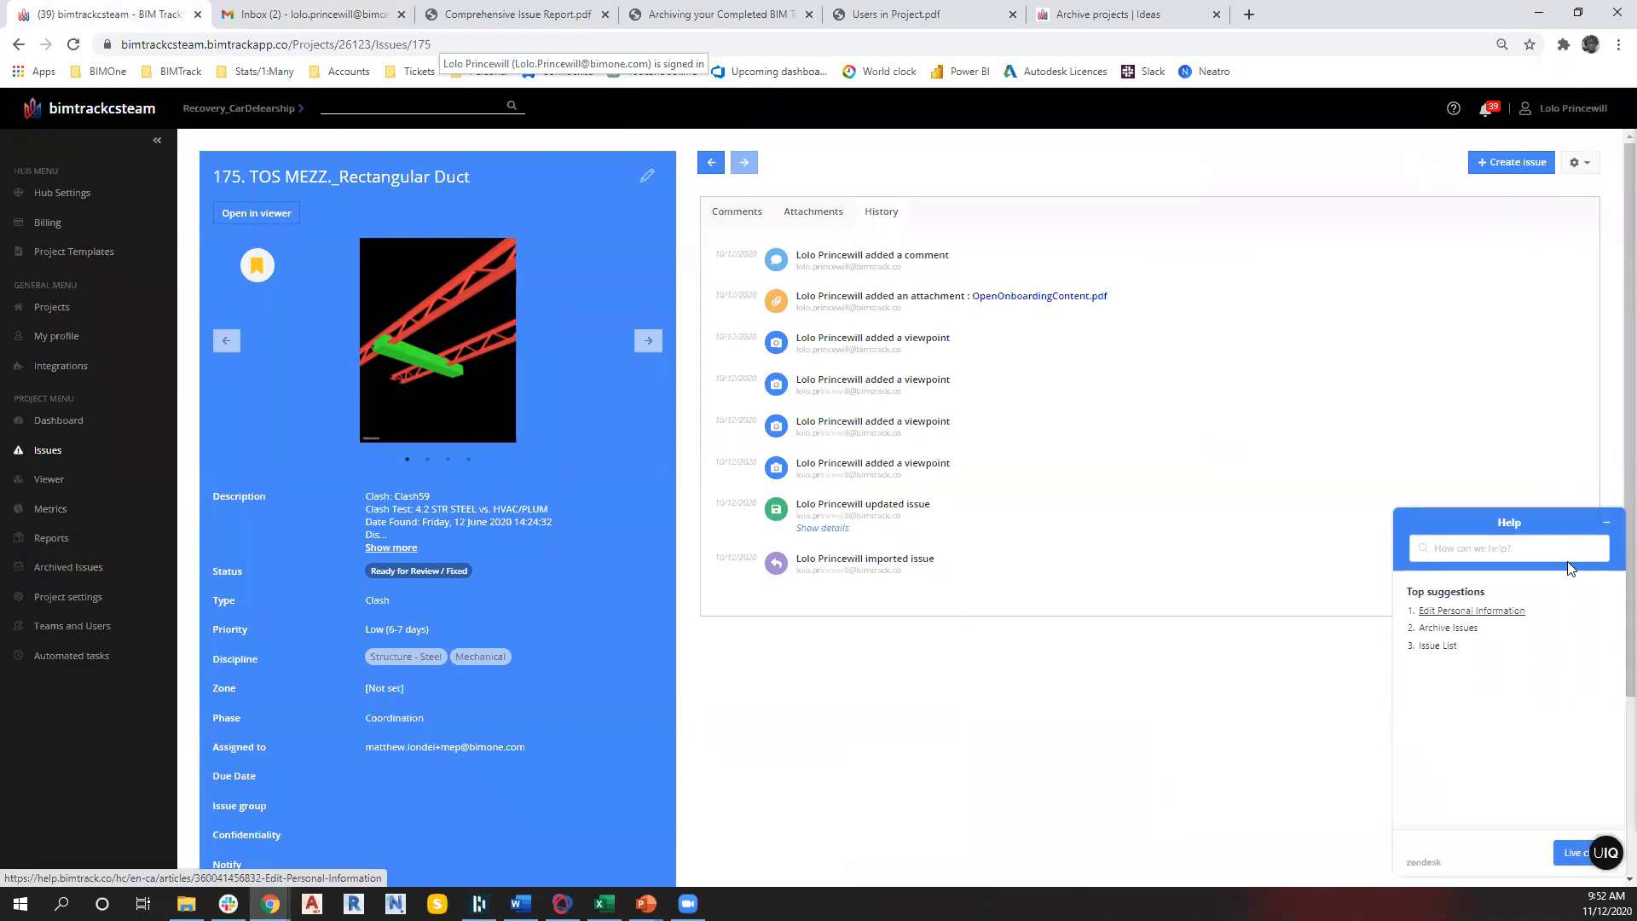
click(1606, 522)
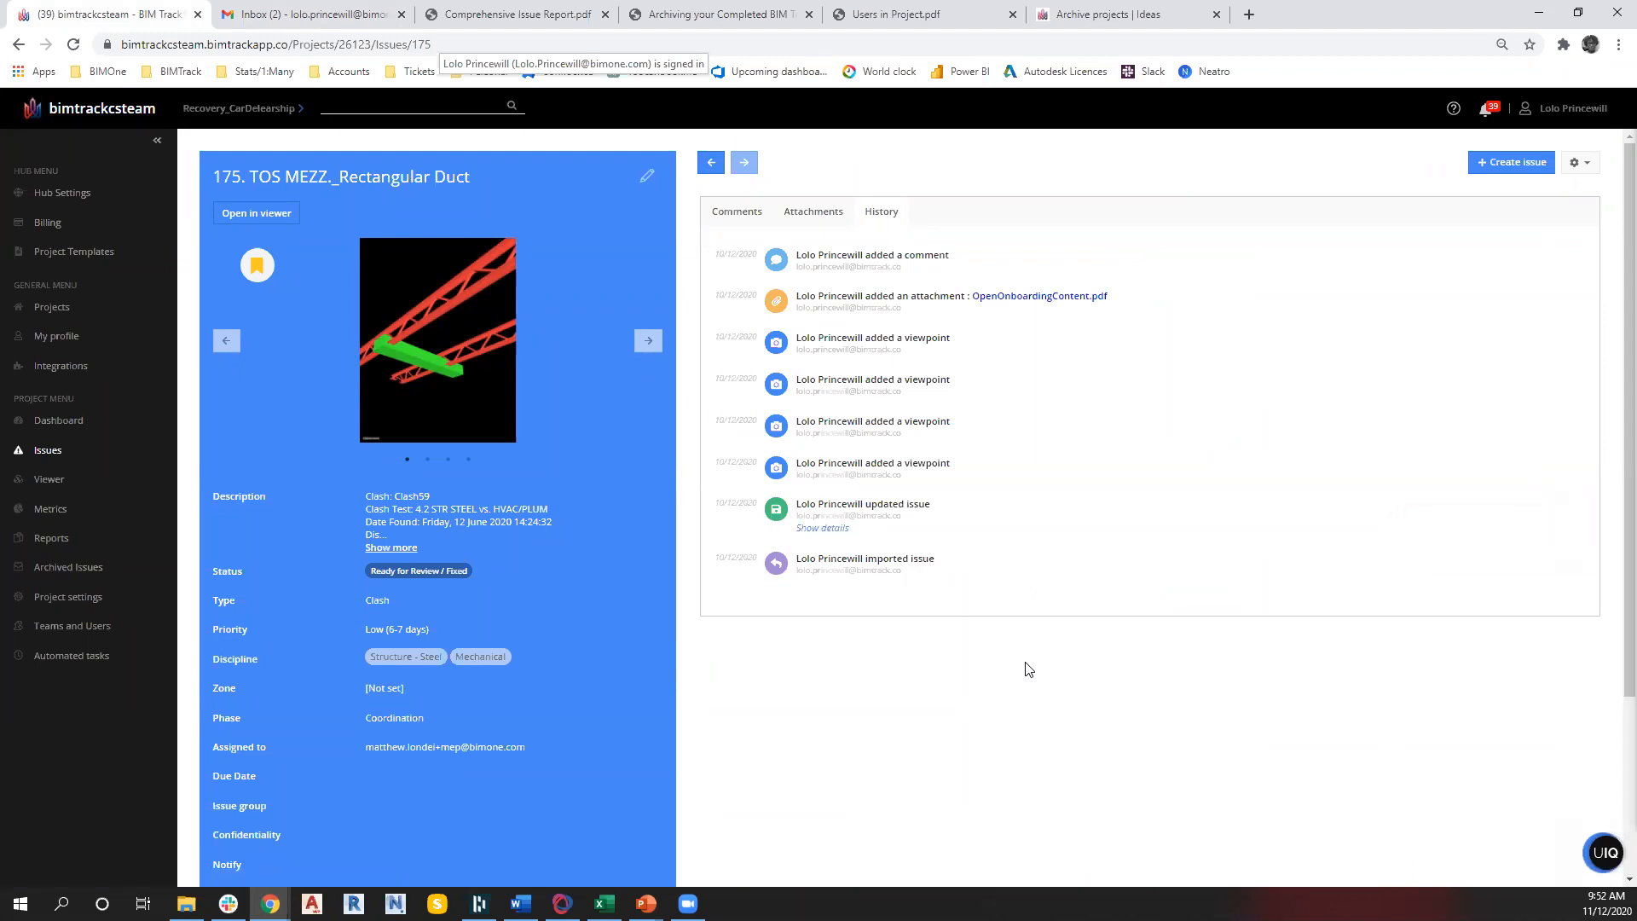